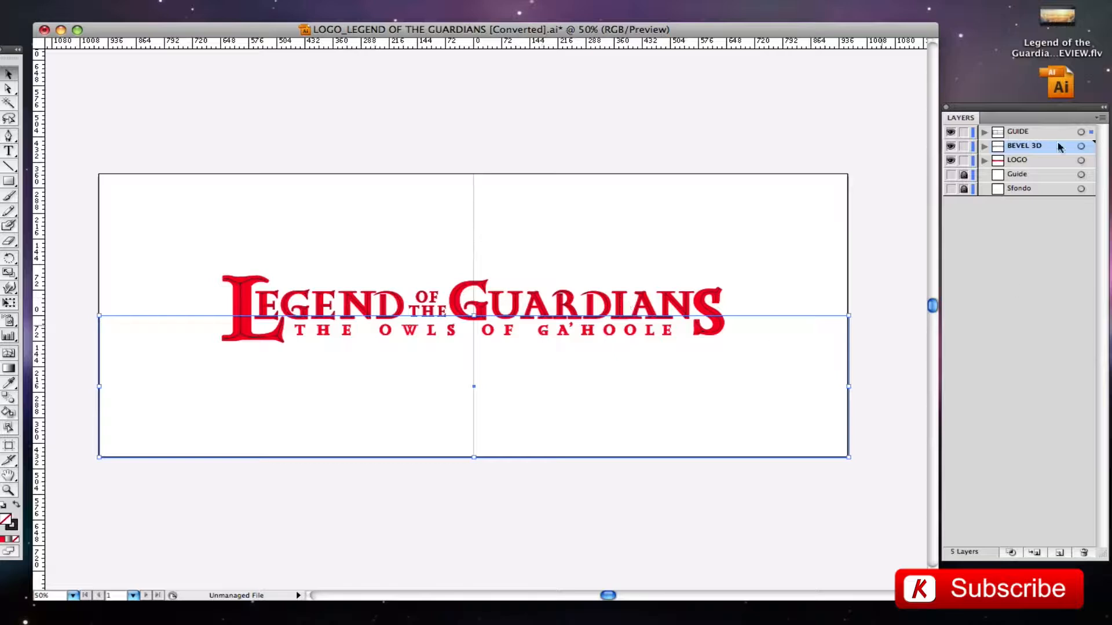
Examine the large L's outline path in the LOGO layer up close.
left_click(984, 160)
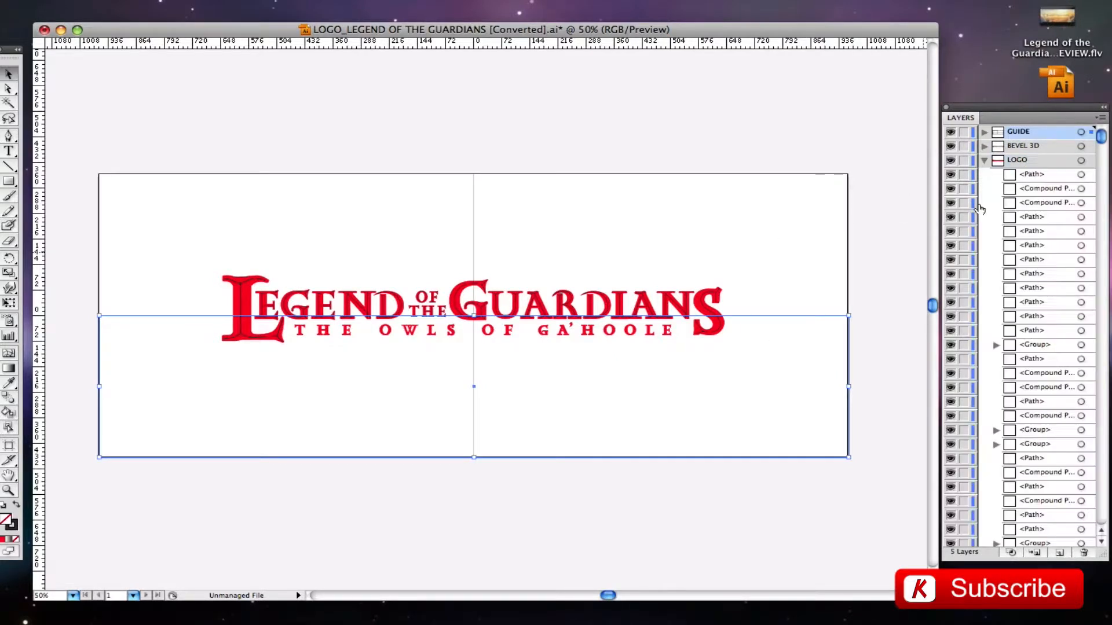
scroll(1089, 385, "down", 5)
left_click_drag(1088, 385, 1100, 491)
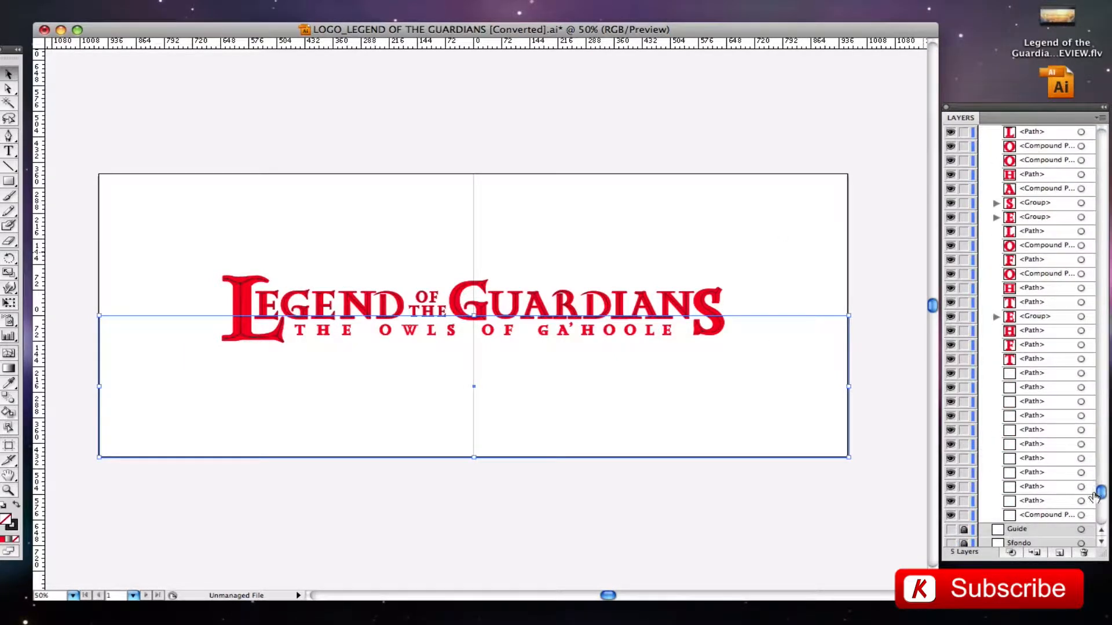
left_click(1082, 488)
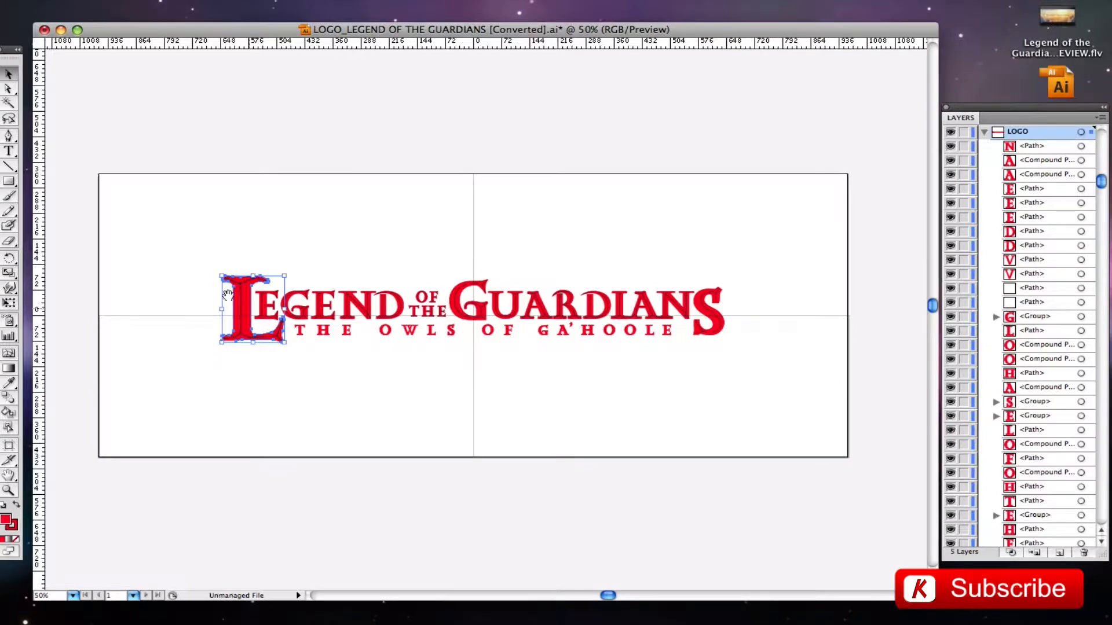
left_click_drag(208, 264, 324, 355)
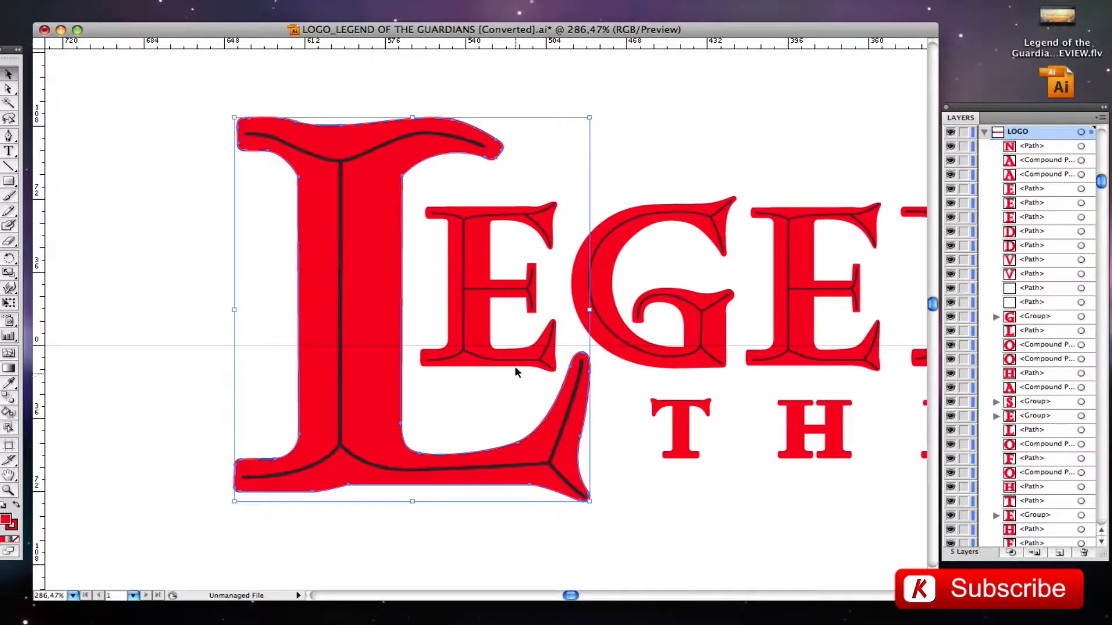
Examine the large L's inner bevel path in the BEVEL 3D layer up close.
left_click_drag(1102, 181, 1102, 136)
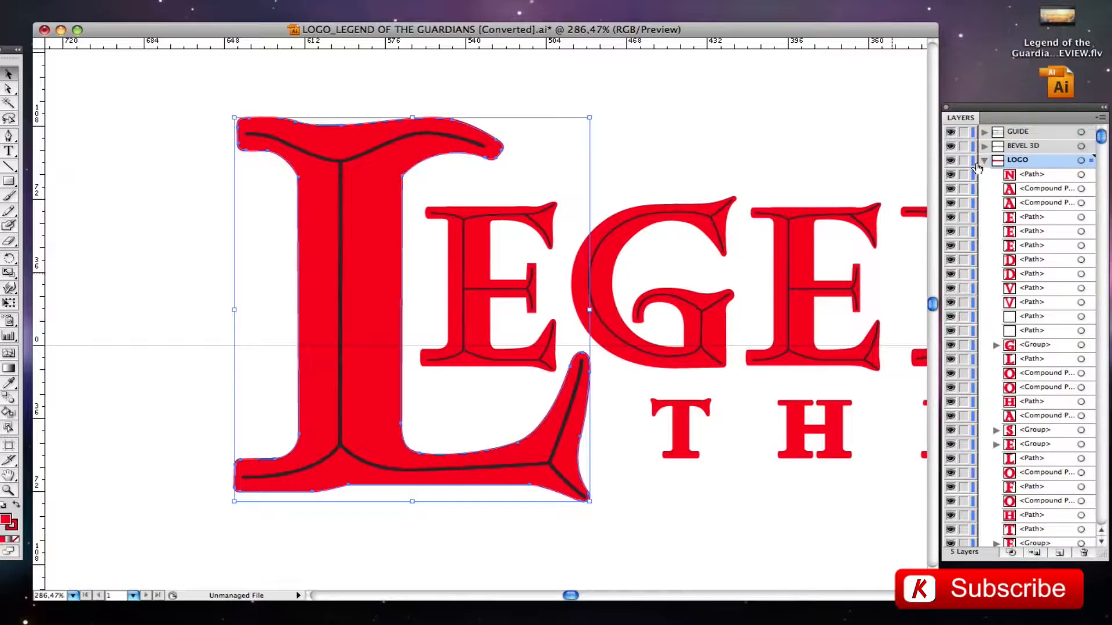
left_click(984, 160)
left_click(984, 146)
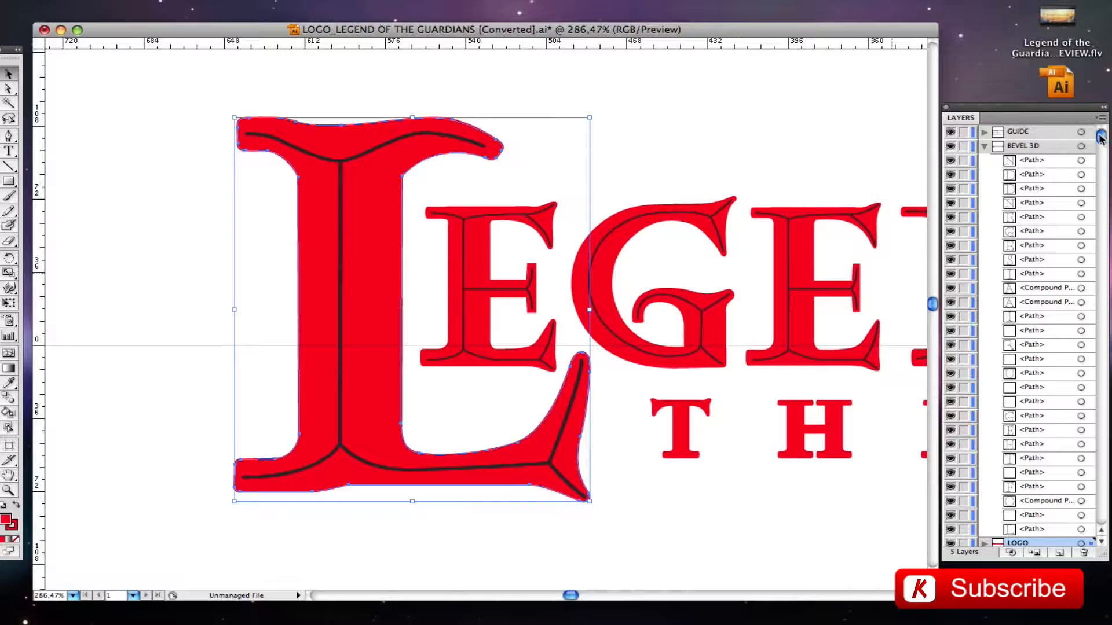
left_click_drag(1100, 138, 1100, 515)
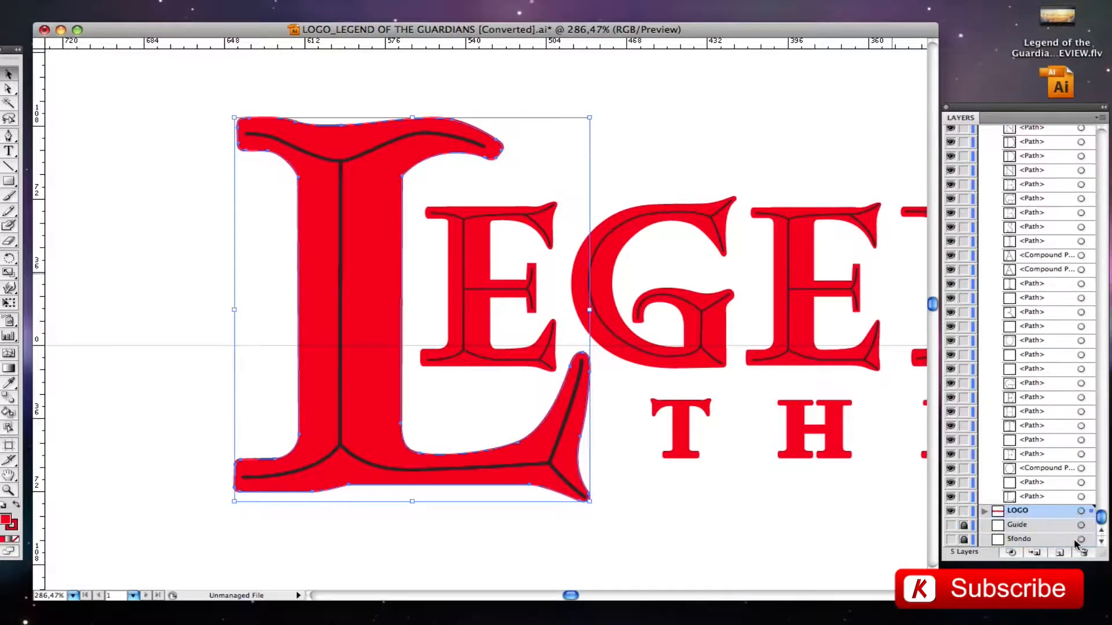
left_click(1079, 498)
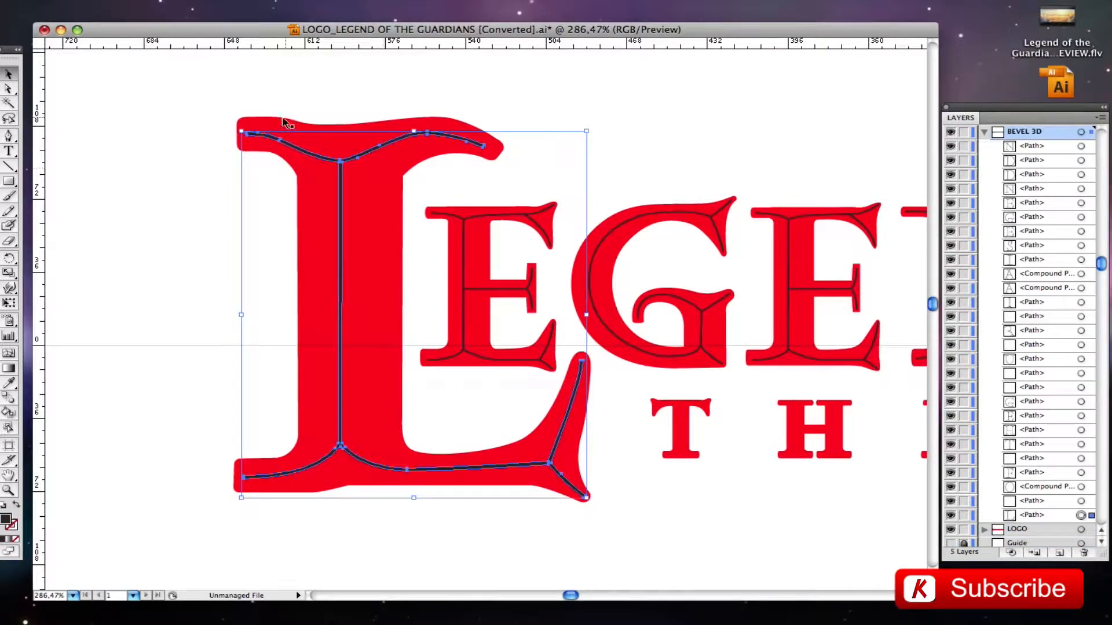
left_click_drag(217, 104, 554, 230)
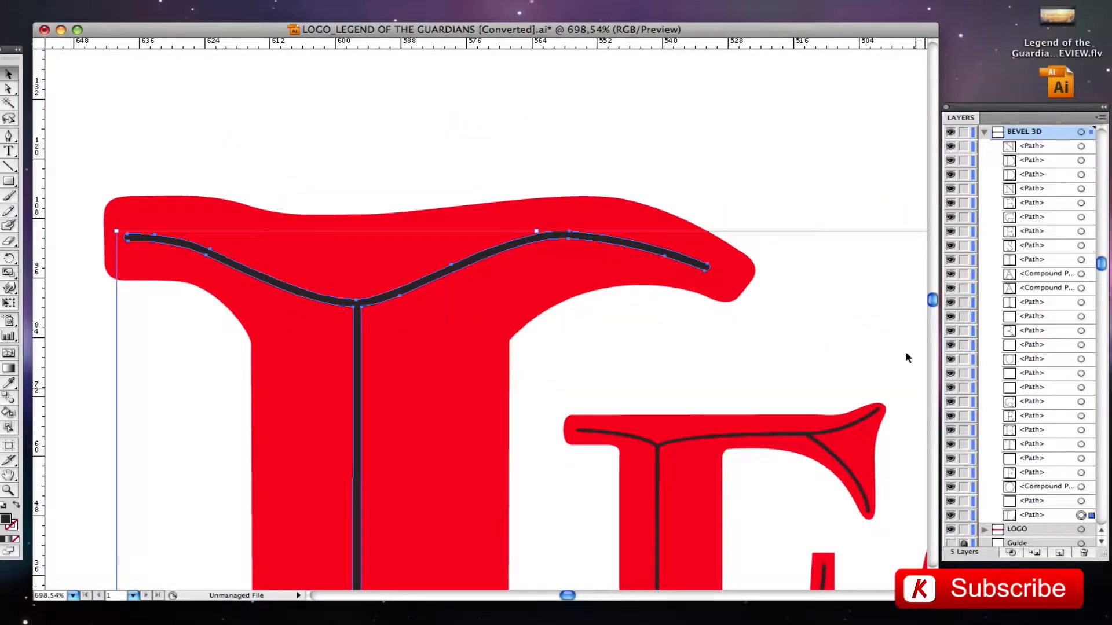
Compare the L's outline with its bevel path, then return to the whole logo at 50% and clear the selection.
left_click(588, 198)
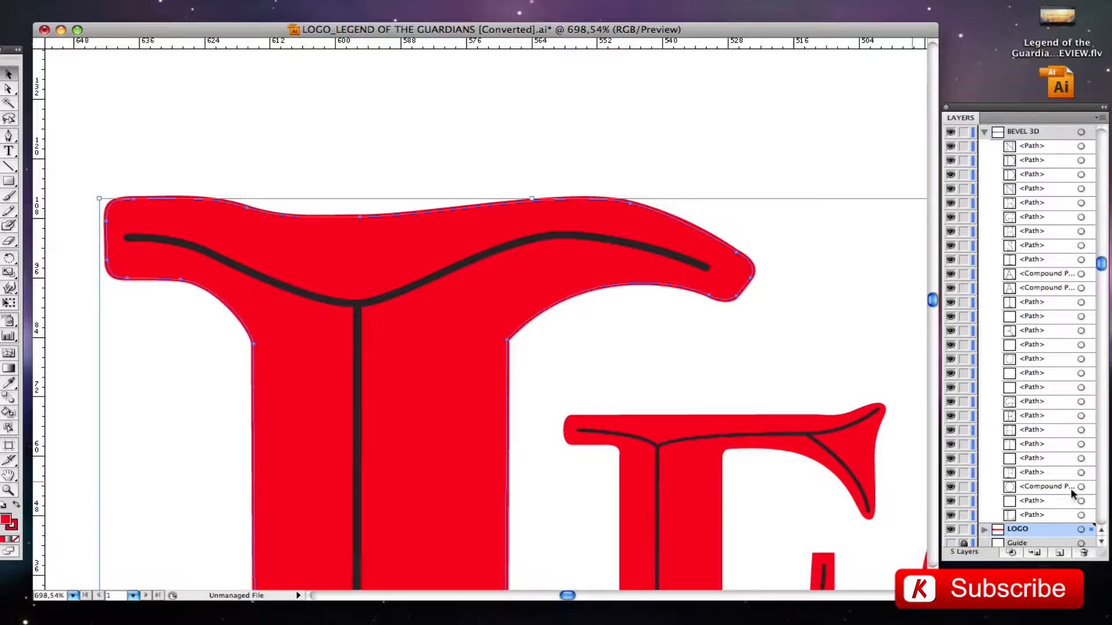
left_click(1081, 515)
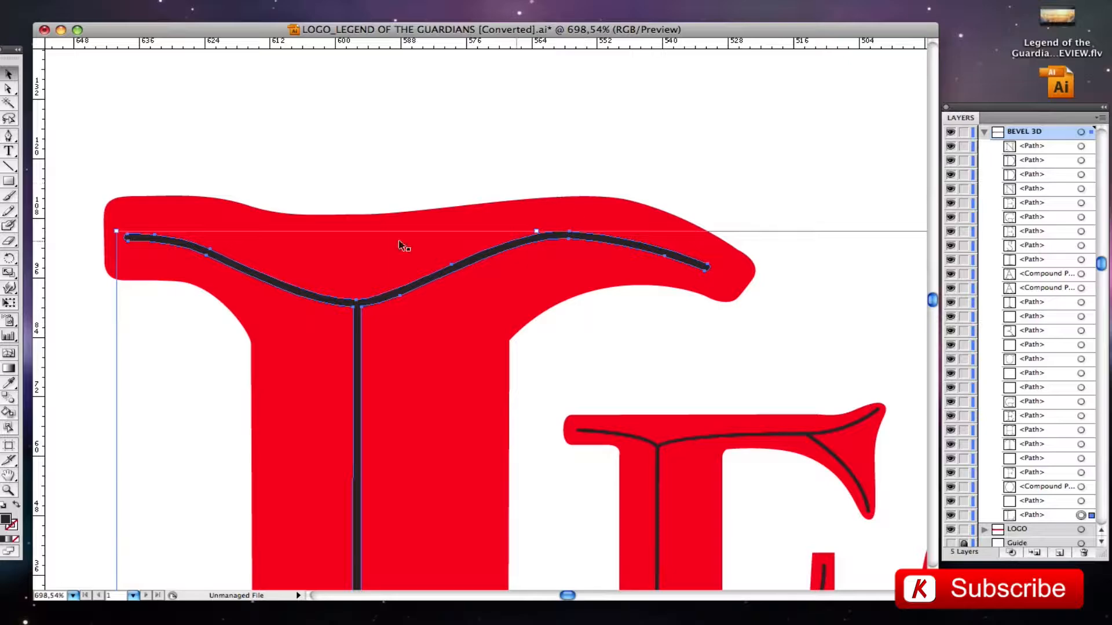
left_click(73, 596)
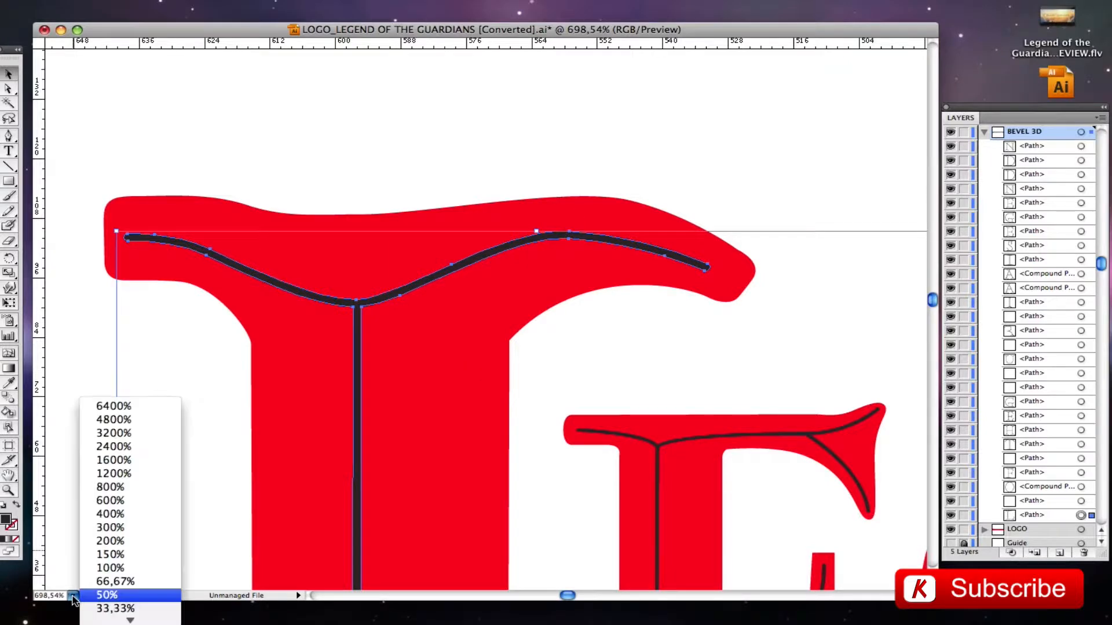
left_click(93, 595)
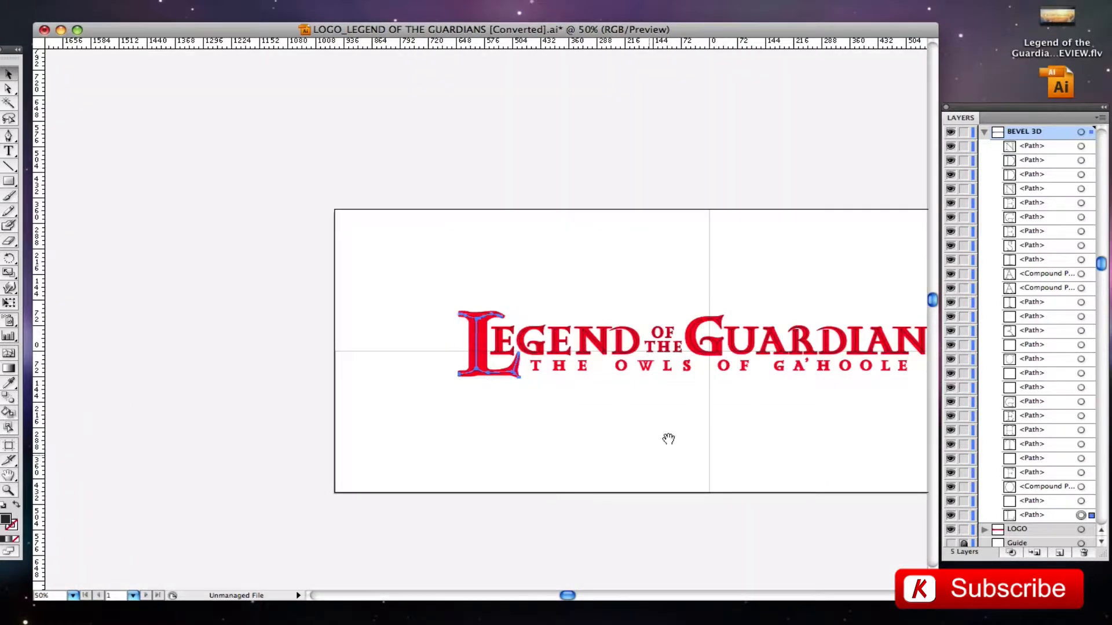
left_click_drag(439, 430, 462, 431)
left_click(330, 414)
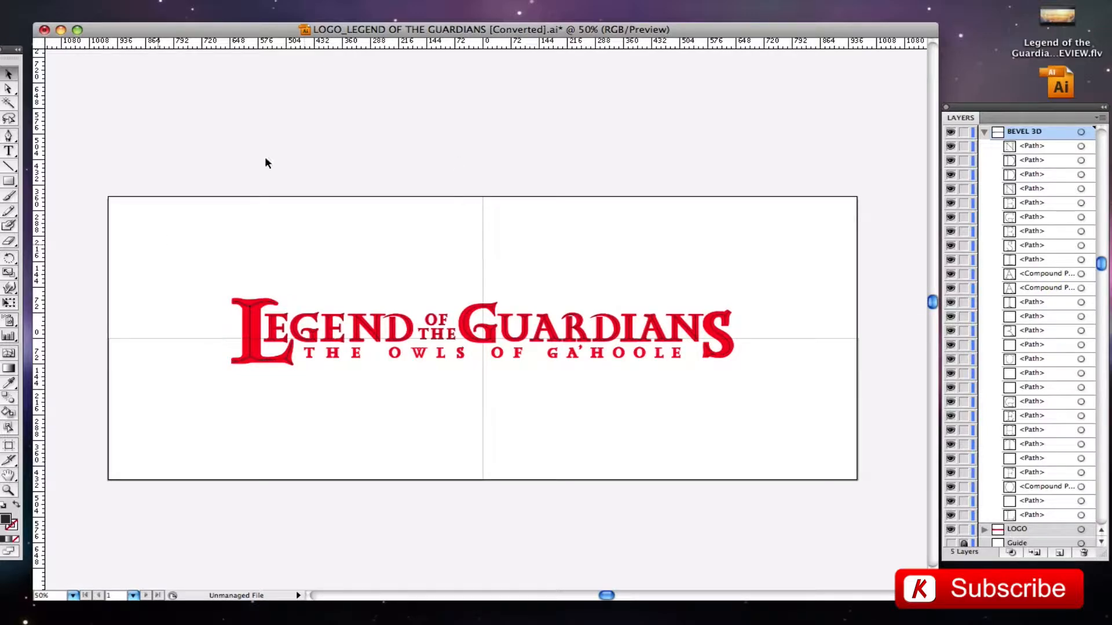
Switch to Cinema 4D and import the LOGO_LEGEND OF THE GUARDIANS.ai file from the desktop.
double_click(186, 31)
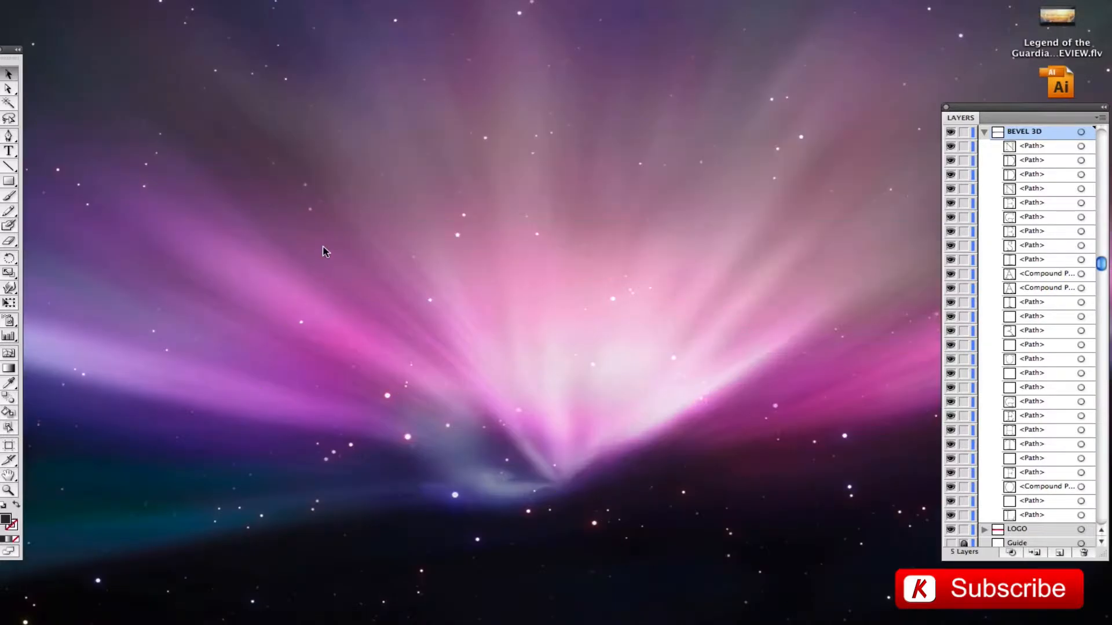
left_click(324, 260)
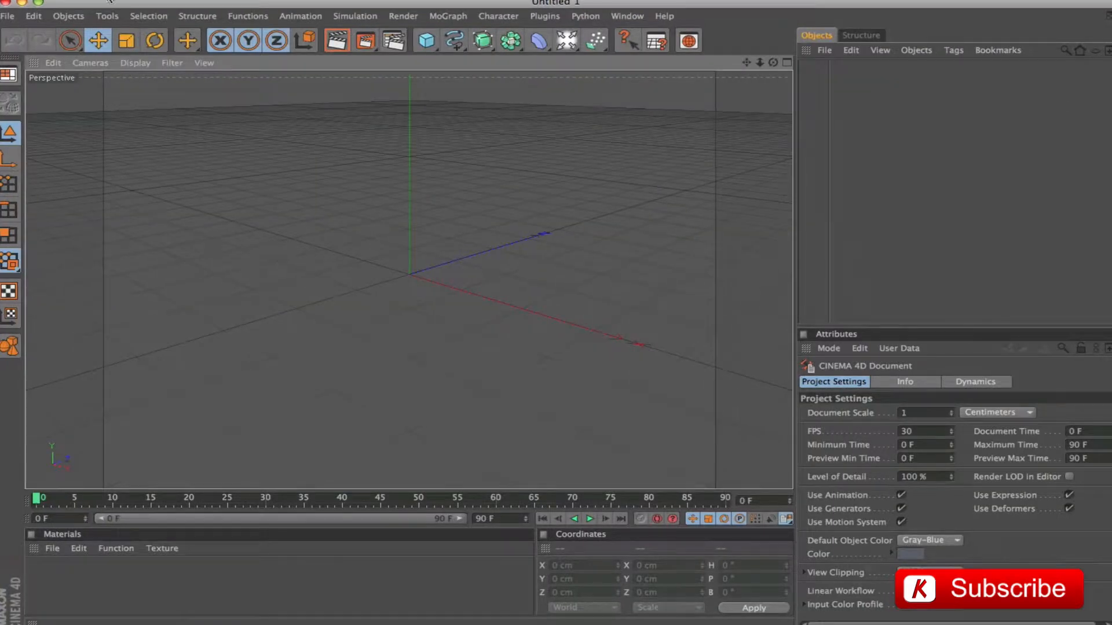
left_click(38, 2)
left_click_drag(1053, 99, 546, 123)
left_click(521, 287)
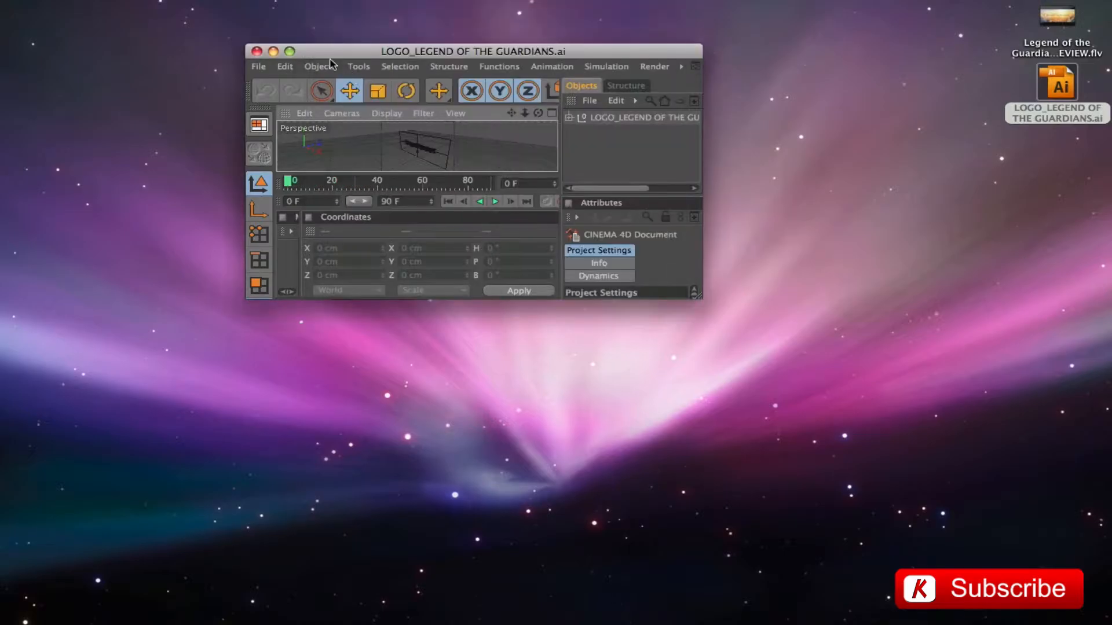
left_click(290, 51)
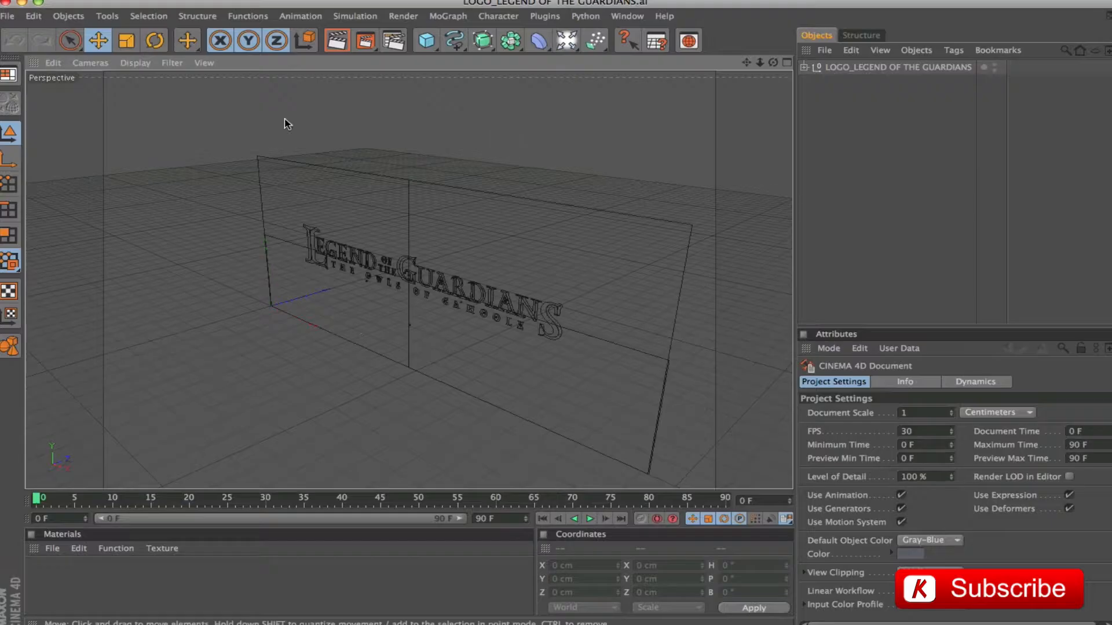
In the front view, move only the imported logo null's axis to the guide crossing, at about X 960 cm and Y 400 cm.
left_click(880, 70)
left_click_drag(629, 239, 684, 255)
left_click_drag(446, 266, 412, 203)
left_click_drag(236, 407, 223, 327)
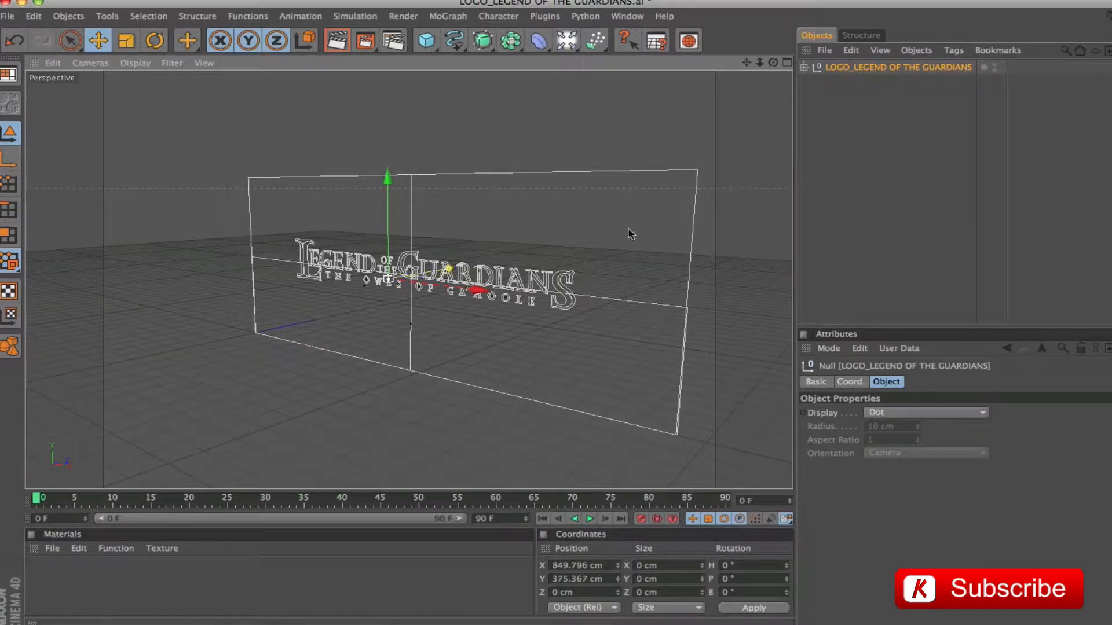
left_click(786, 63)
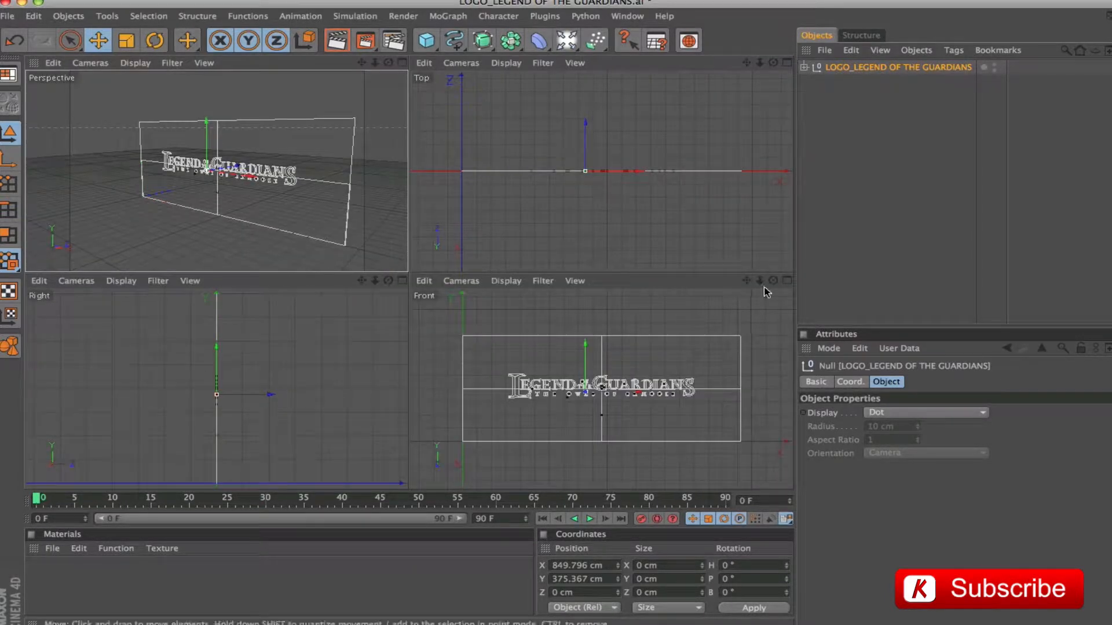
left_click(786, 282)
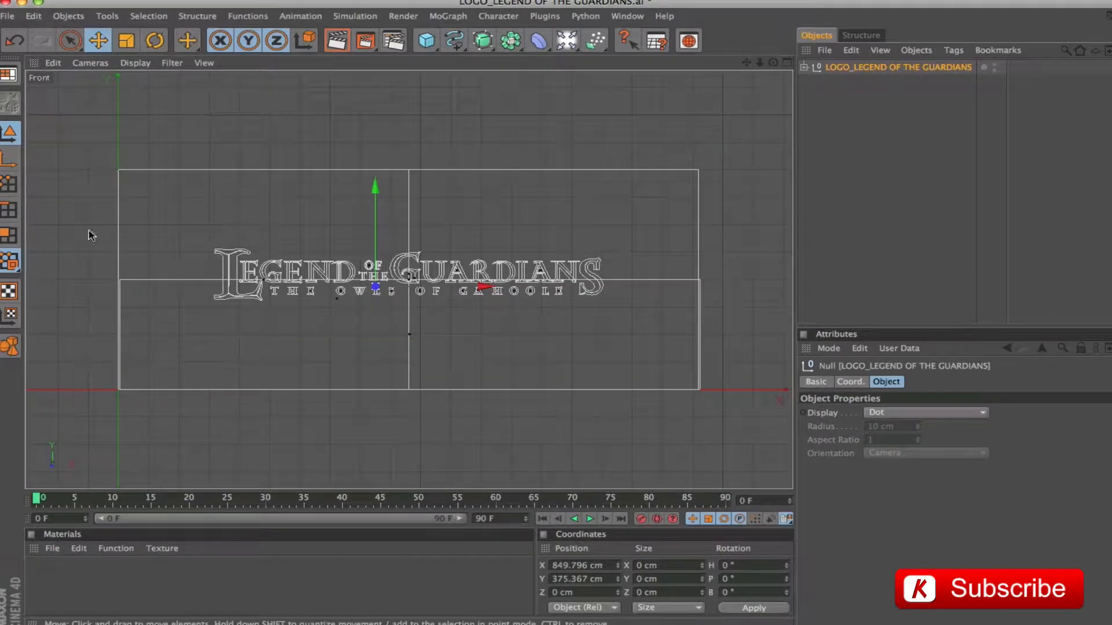
key("l")
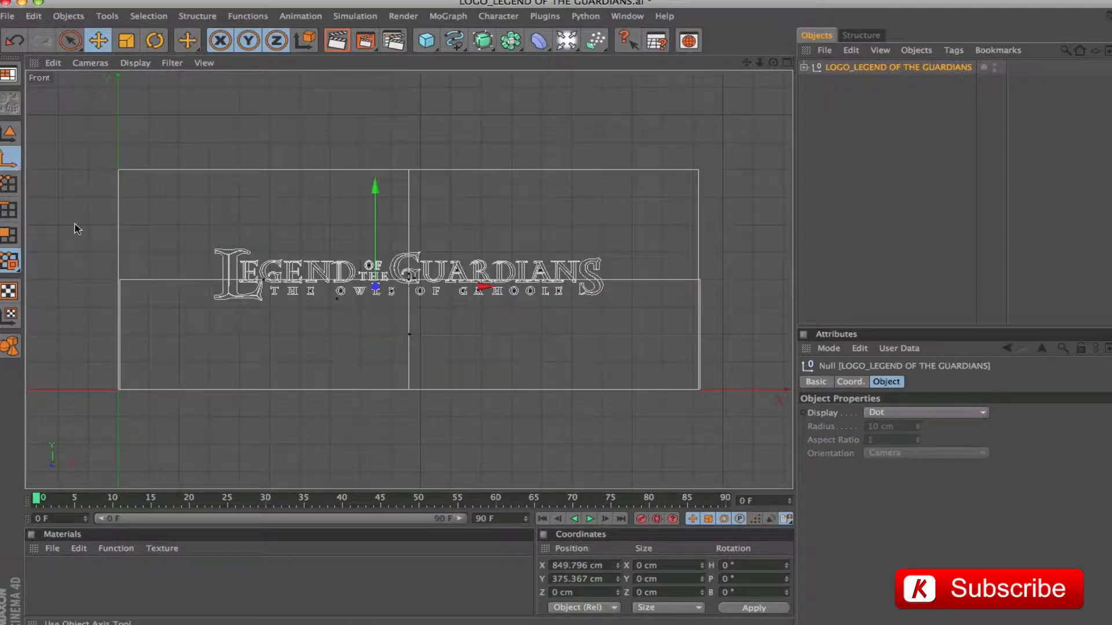
scroll(437, 299, "up", 8)
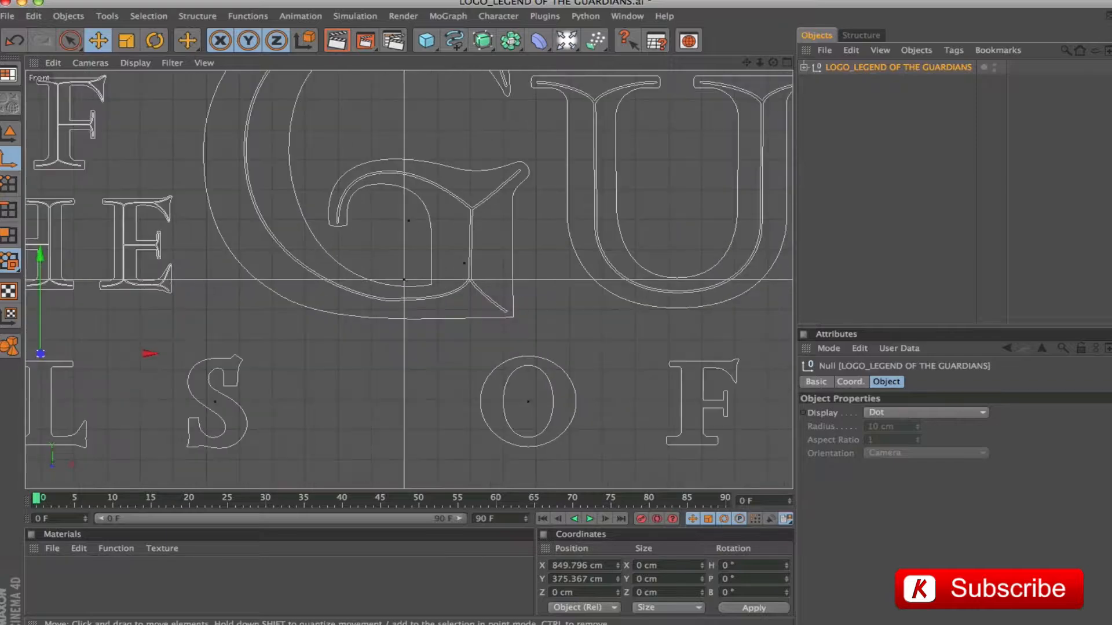
left_click_drag(136, 349, 501, 351)
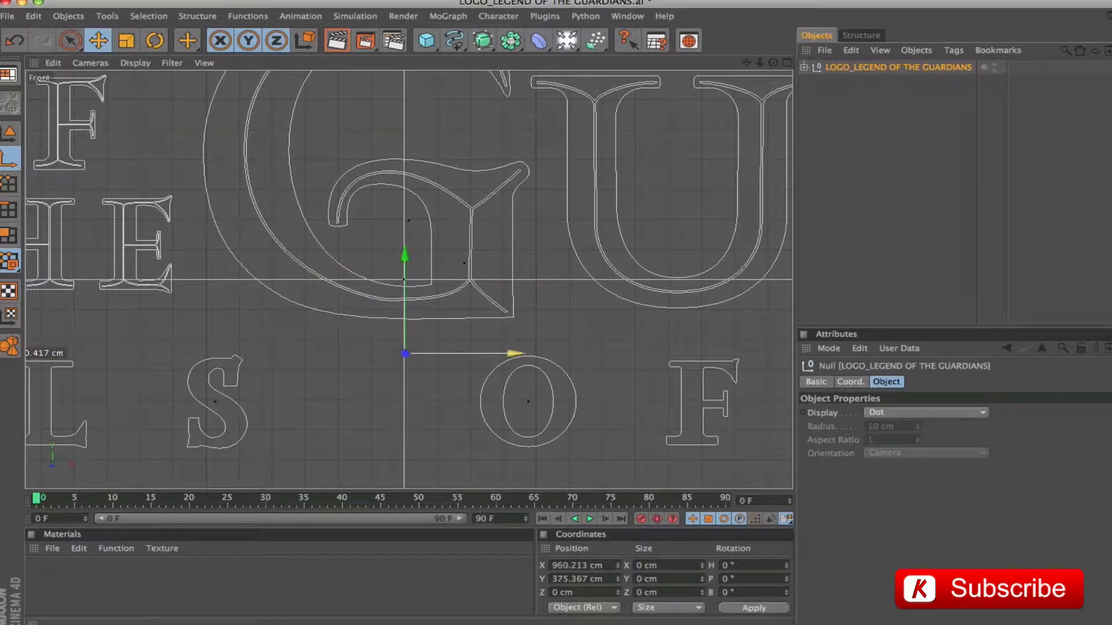
left_click_drag(405, 257, 405, 180)
Fine-tune the logo null's axis on the guide crossing to exactly X 960 cm and Y 400 cm.
scroll(447, 298, "up", 3)
scroll(450, 301, "up", 5)
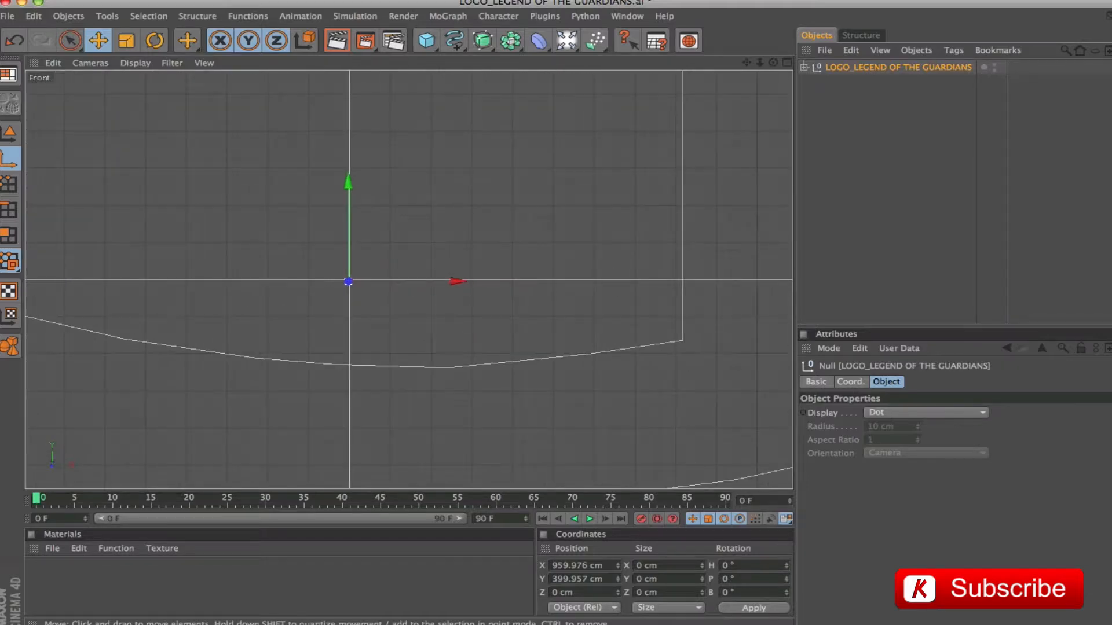
left_click_drag(261, 227, 261, 223)
left_click_drag(302, 275, 304, 274)
left_click_drag(744, 62, 931, 47)
scroll(506, 278, "up", 5)
scroll(439, 317, "up", 4)
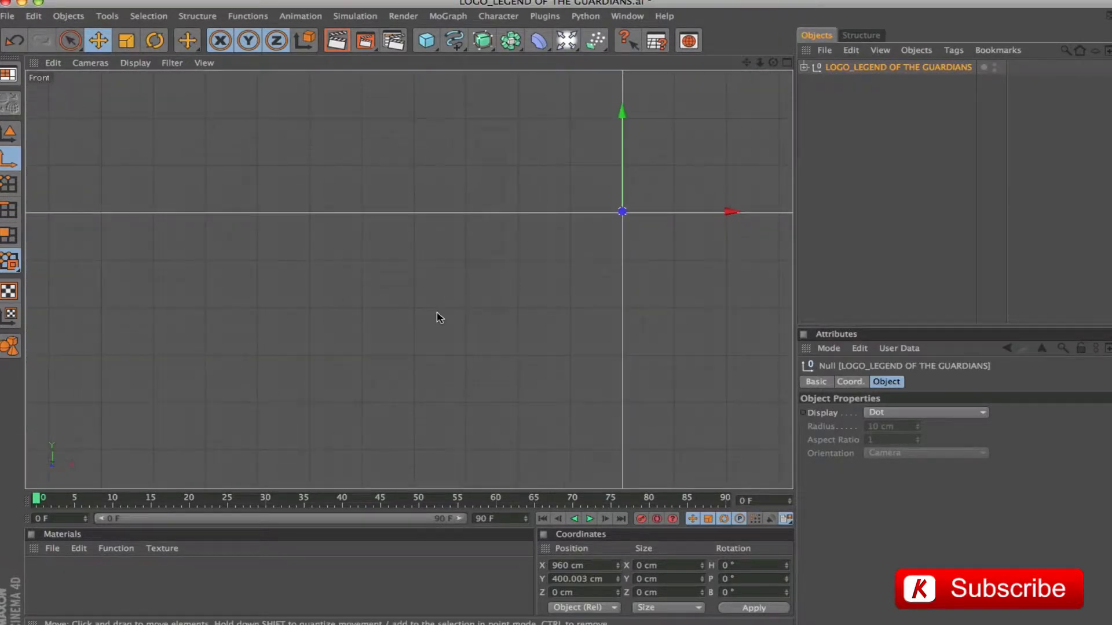
left_click_drag(746, 62, 538, 125)
scroll(656, 140, "up", 12)
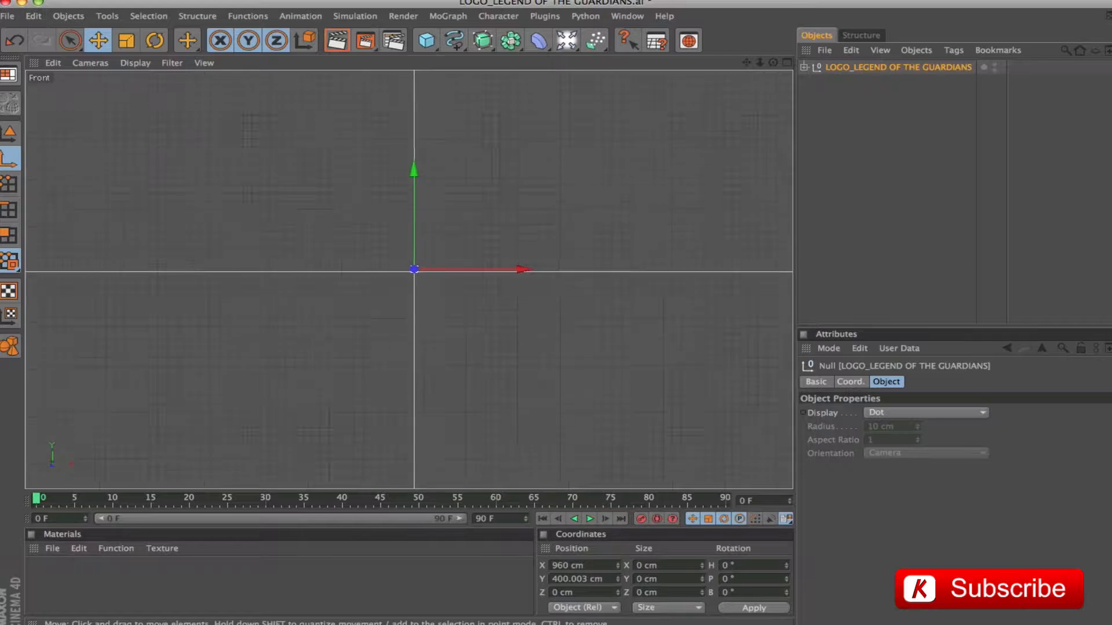
left_click_drag(444, 156, 444, 172)
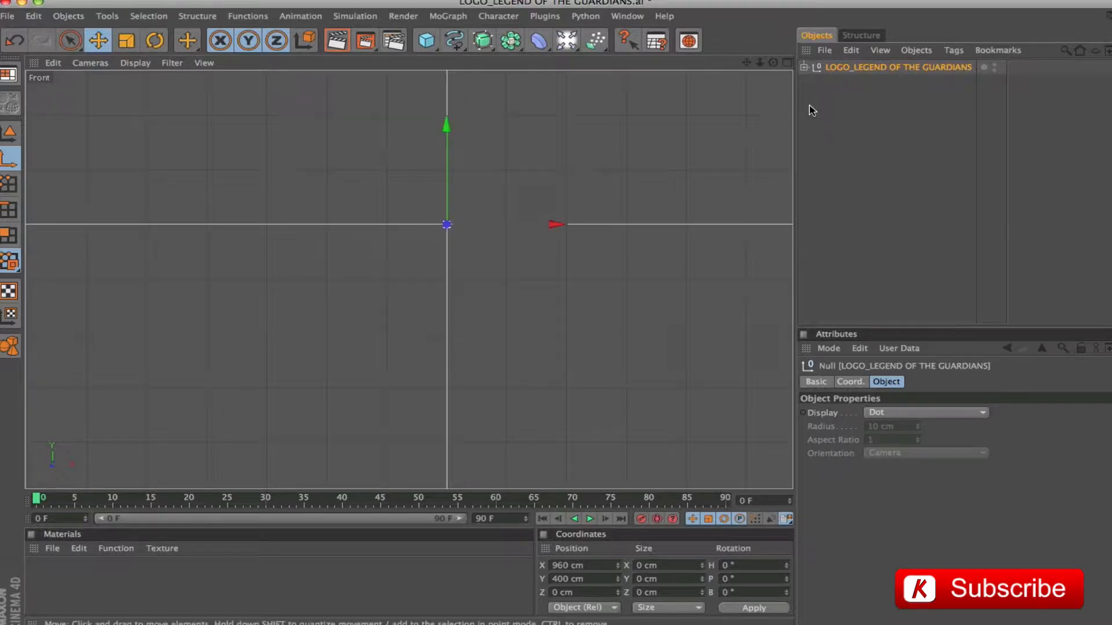
Return to moving the whole object and set the logo null's X position to 0 cm.
key("h")
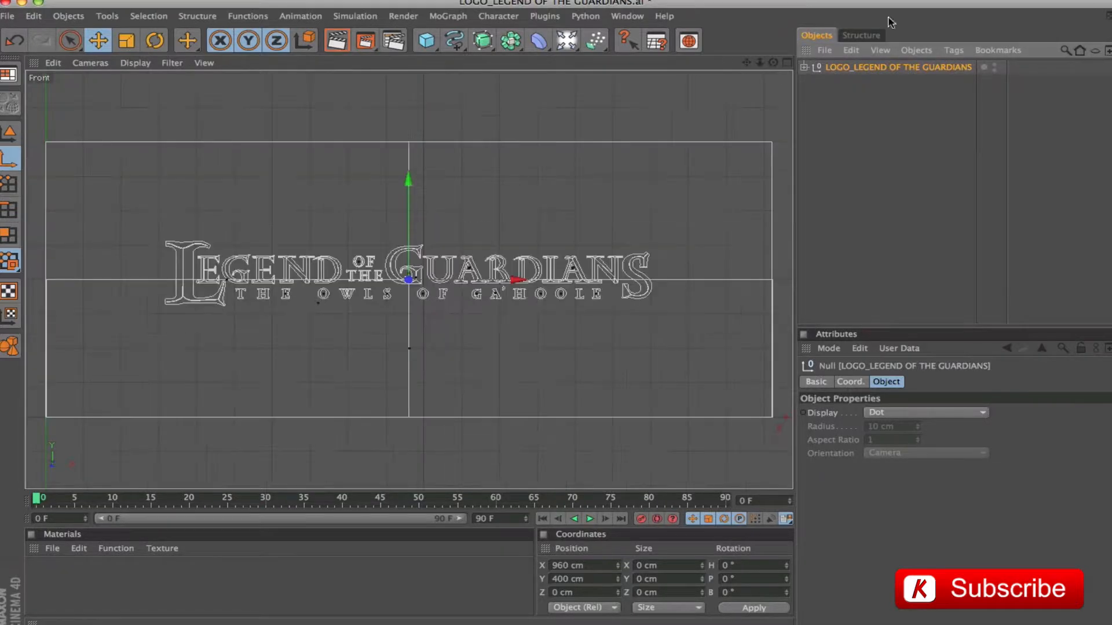
left_click(9, 133)
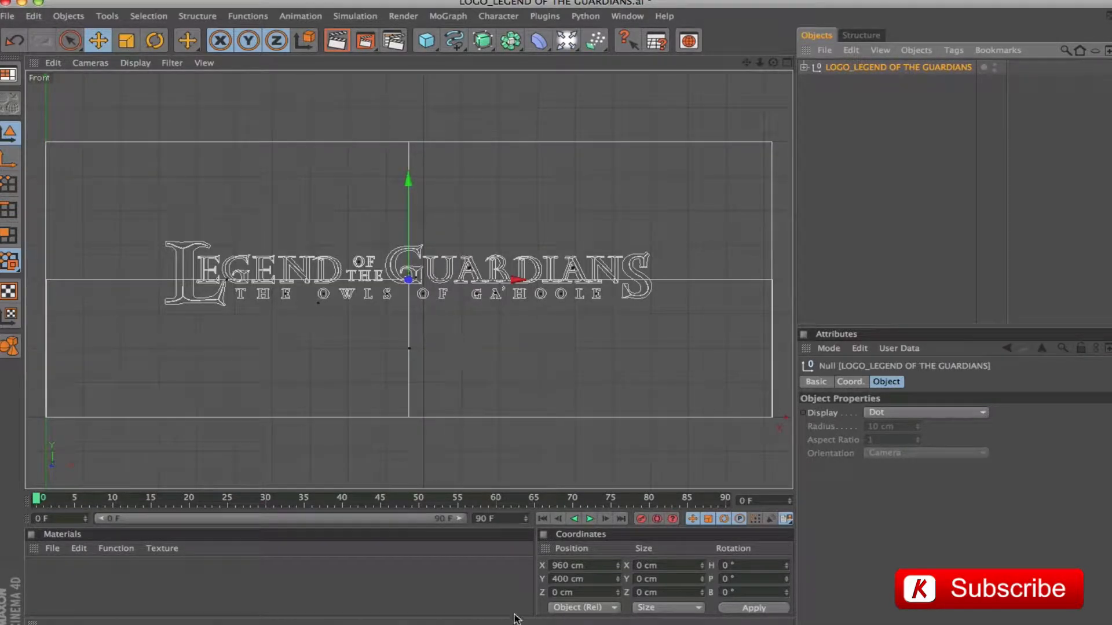
left_click(590, 565)
type("0")
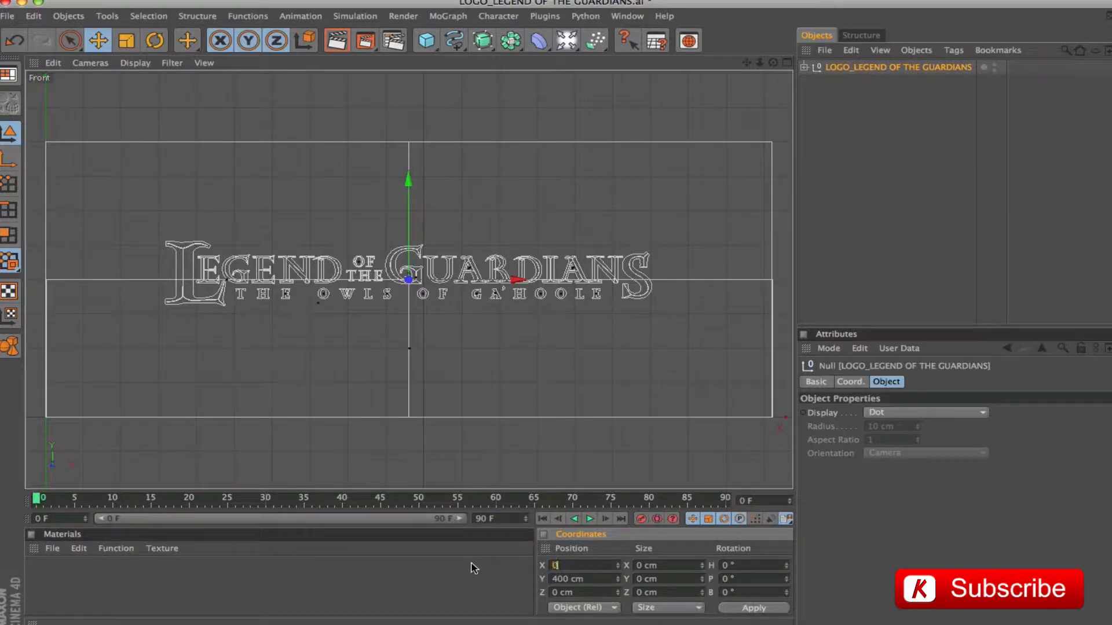
key("Return")
In the perspective view, set the logo null's Y position to 0 cm so that the logo sits at the world origin.
left_click(787, 62)
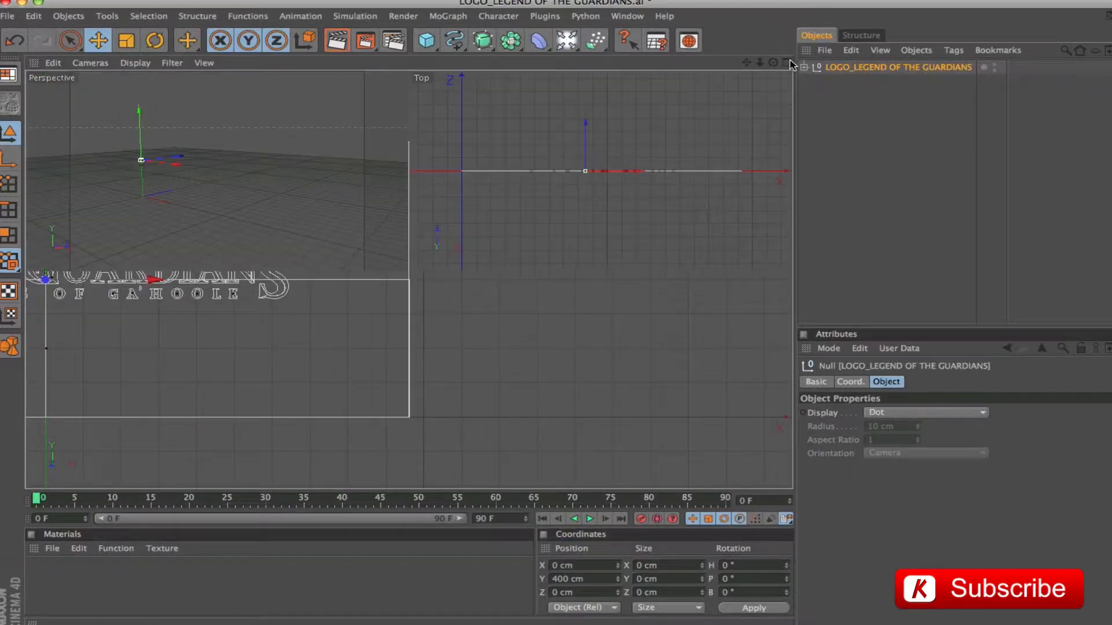
left_click(401, 63)
left_click_drag(443, 309, 543, 295)
key("o")
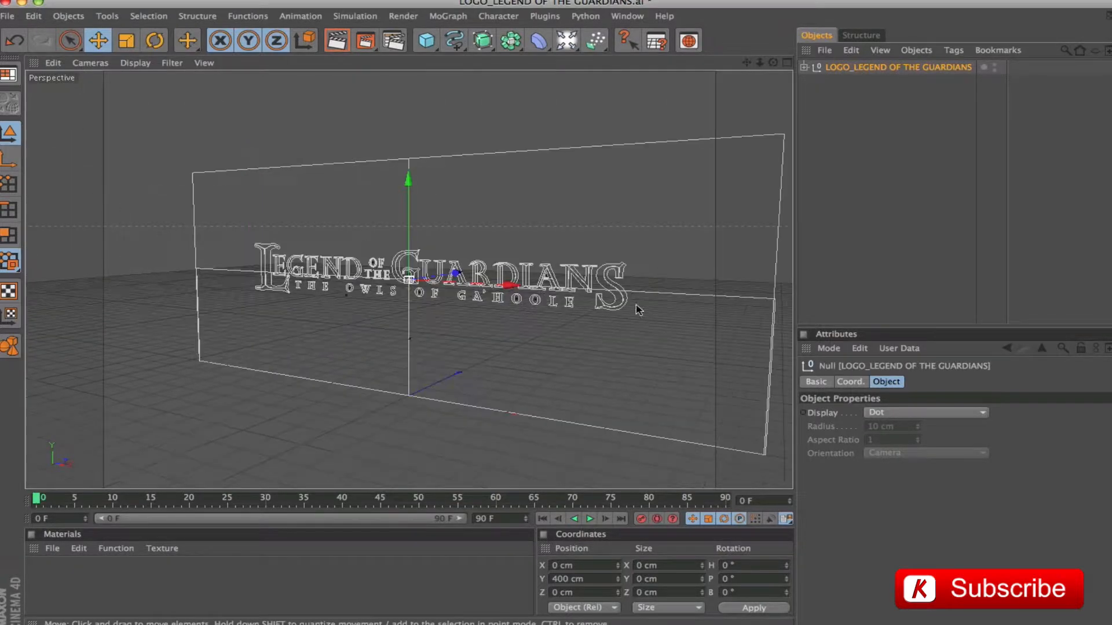
left_click_drag(636, 304, 689, 341)
left_click_drag(594, 580, 529, 579)
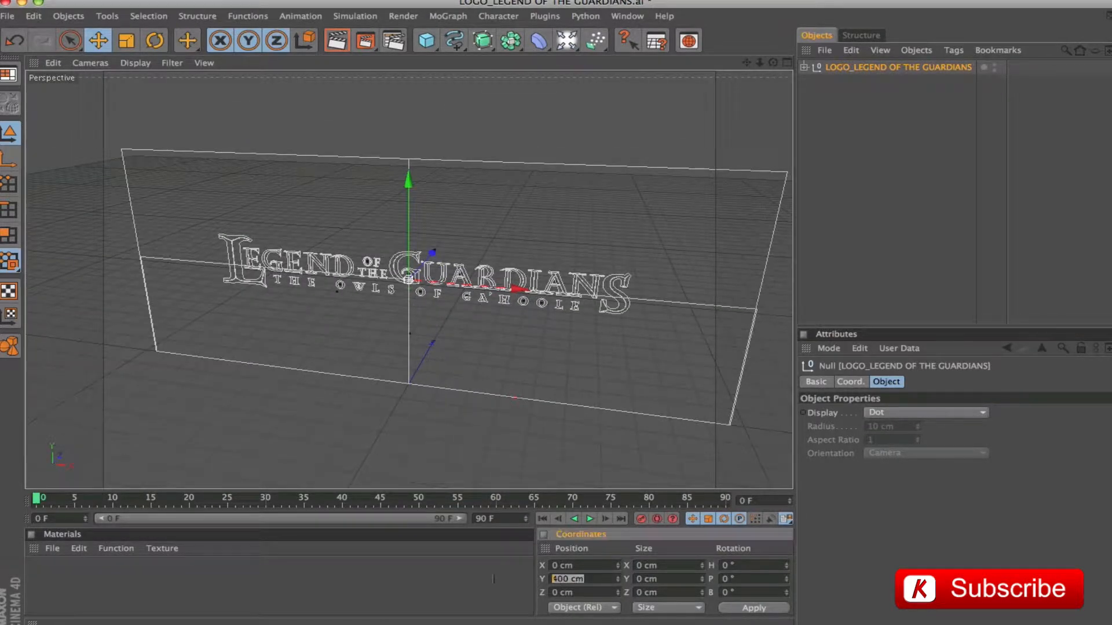
type("0")
key("Return")
key("o")
left_click_drag(509, 324, 376, 241)
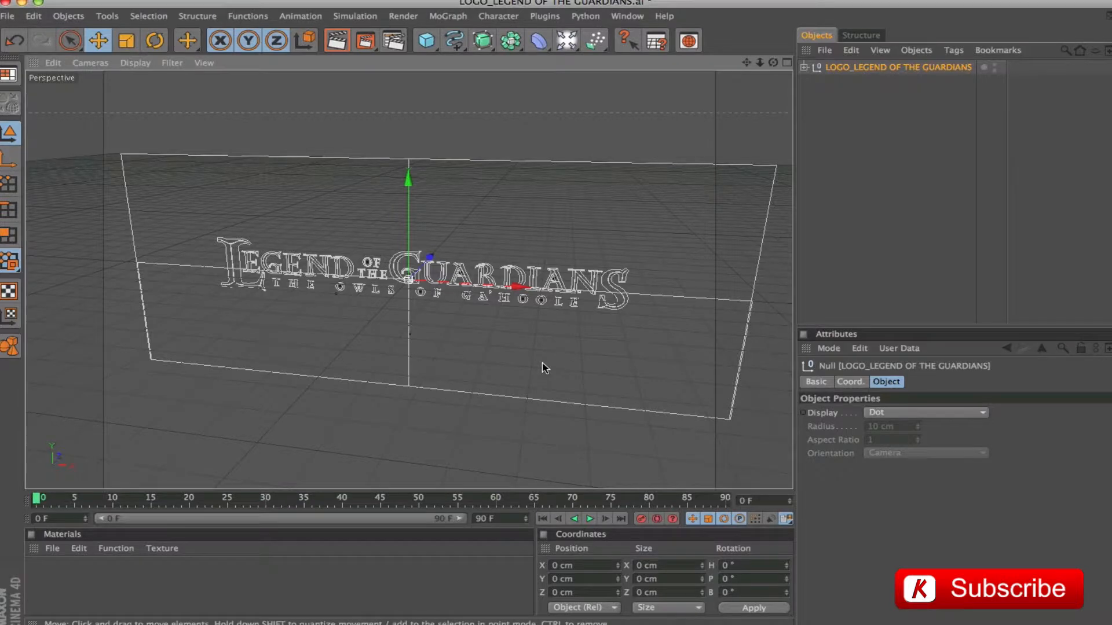
Set the project's frame rate to 24 FPS.
key("ctrl+d")
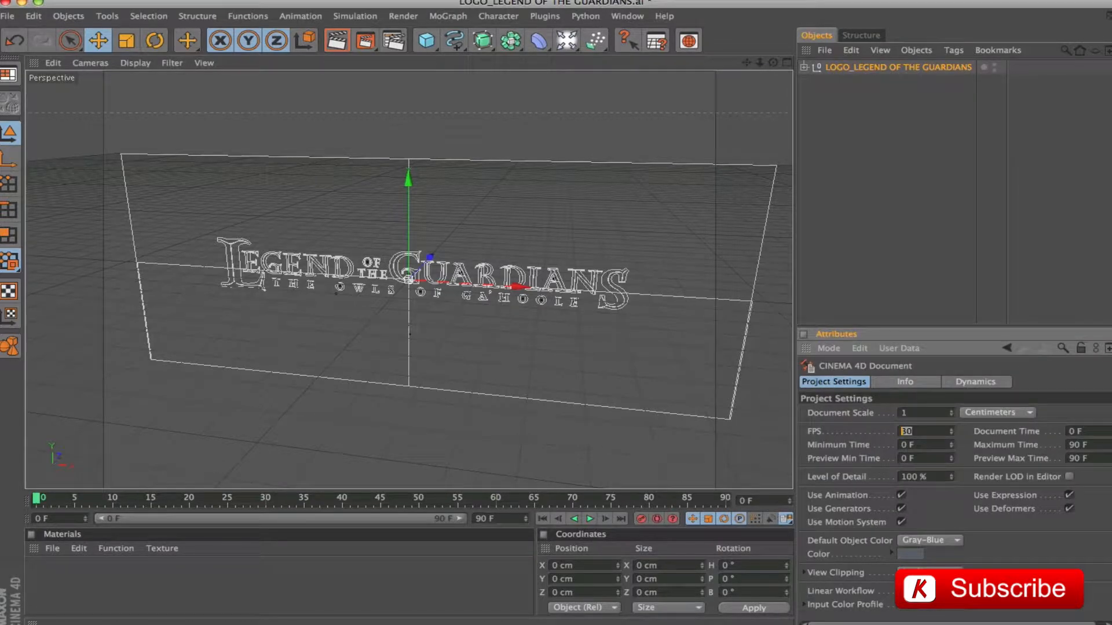
key("Return")
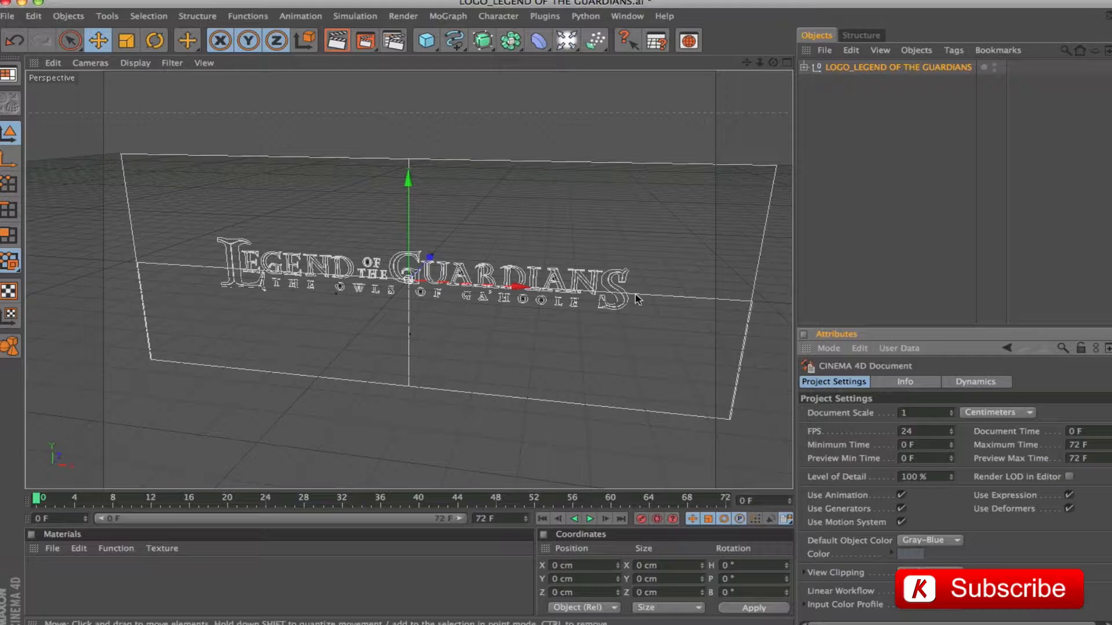
Configure the render output to 1920 by 800 pixels with All Frames as the frame range.
left_click(393, 42)
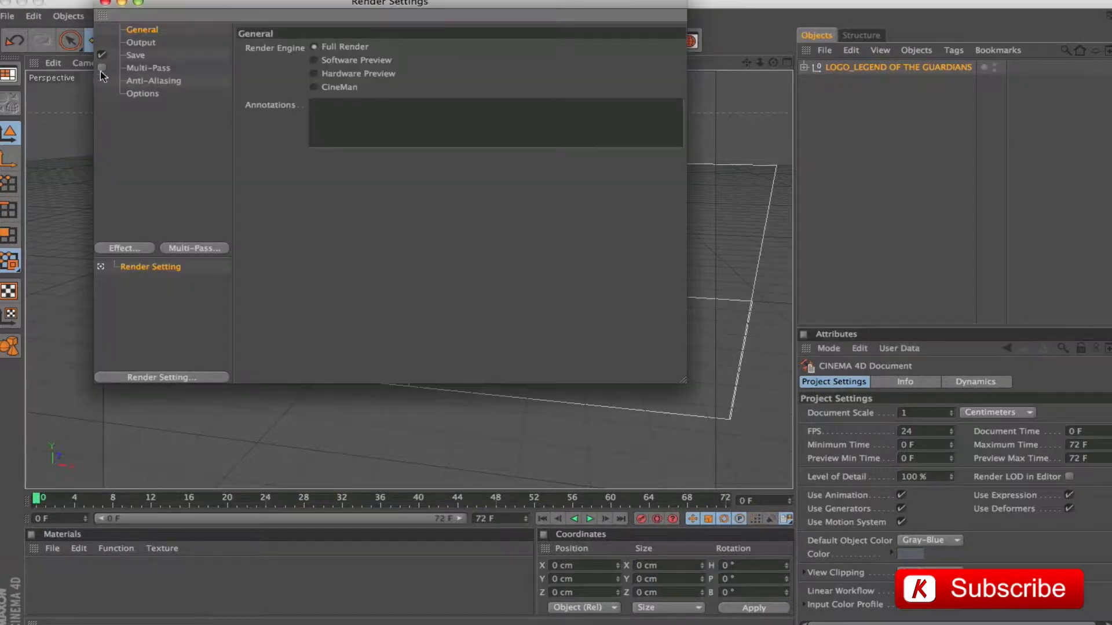
left_click(139, 43)
double_click(351, 60)
type("1920")
key("Tab")
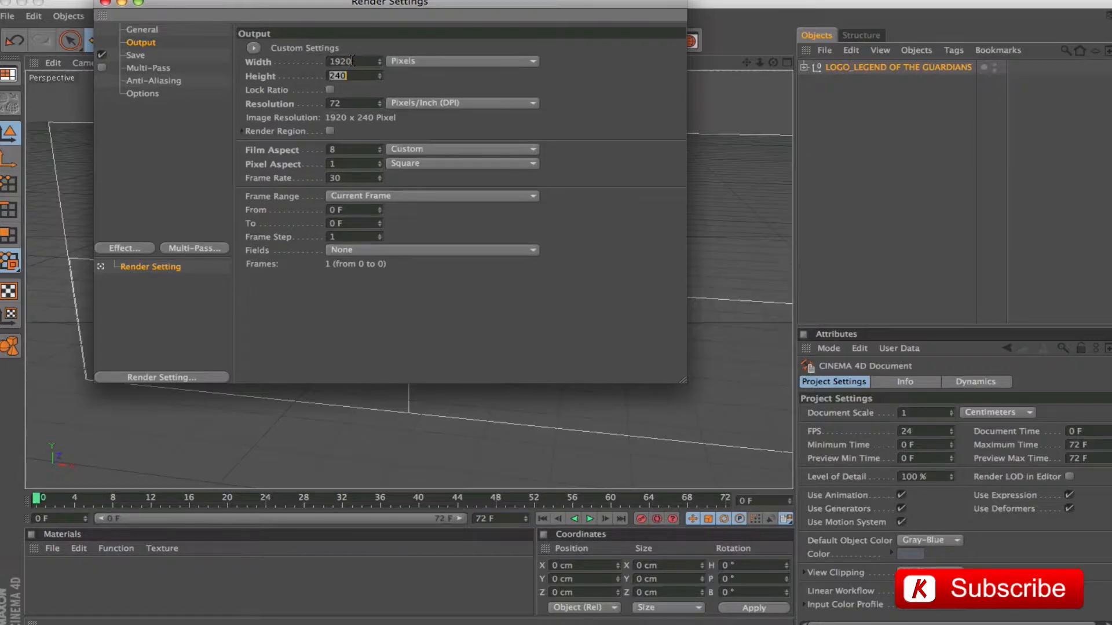
type("800")
key("Return")
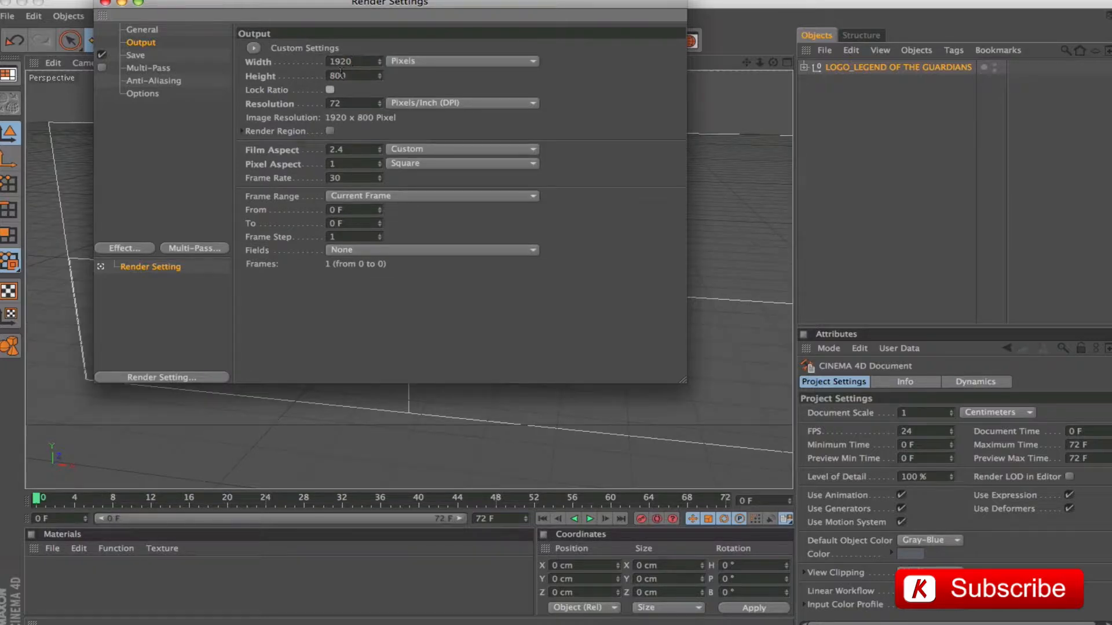
left_click(399, 197)
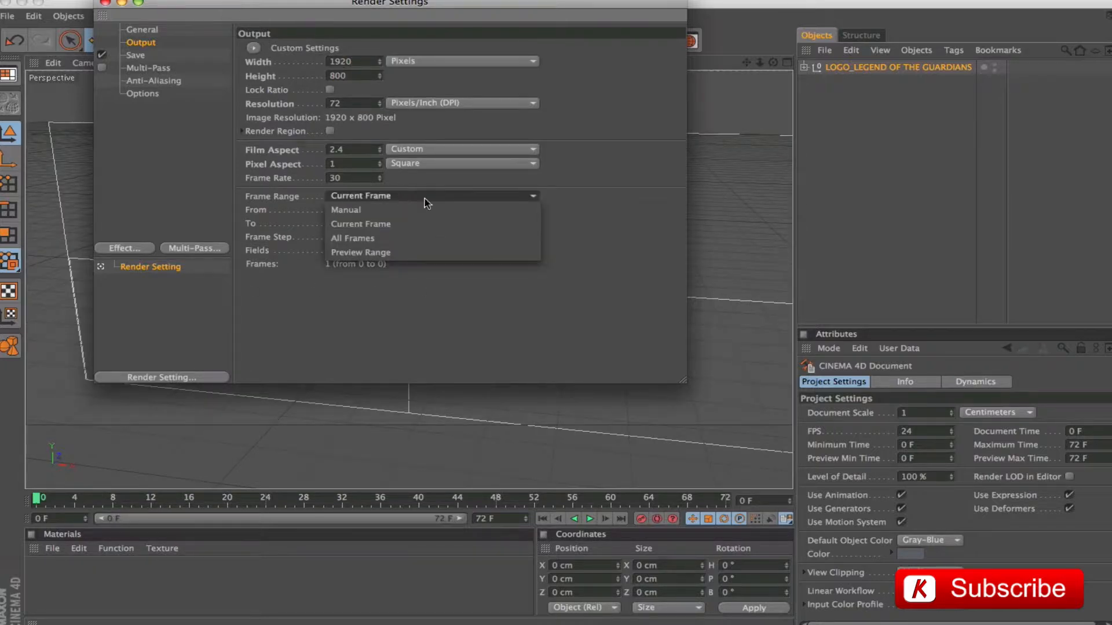
left_click(387, 239)
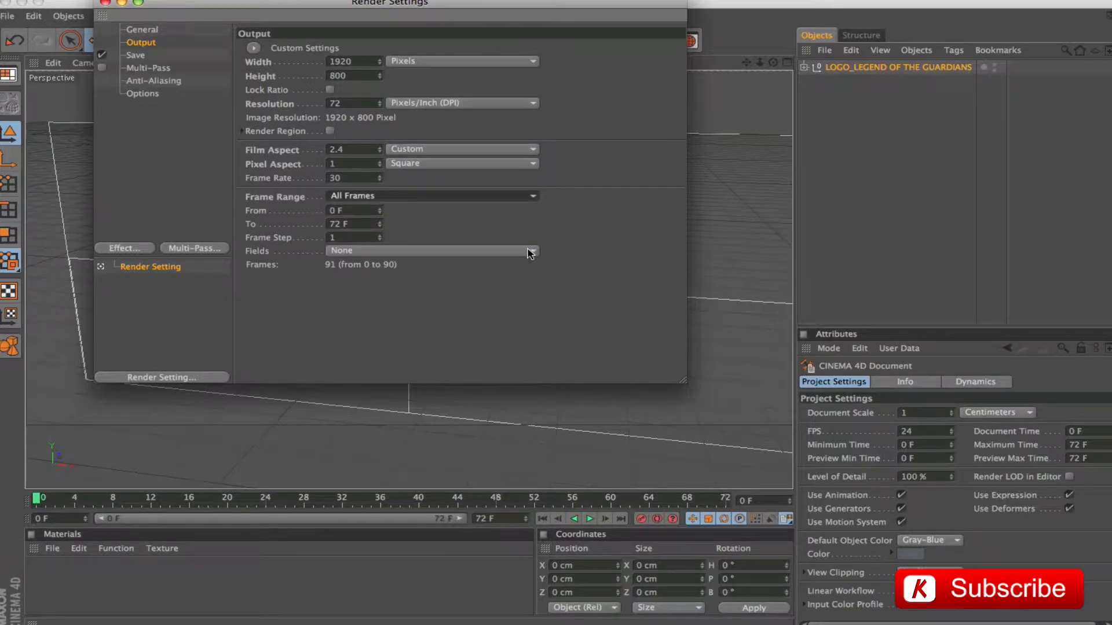
Set render saving to QuickTime Movie with alpha channel and without sound, using the file name LOGO_3D_LEGENG_OF_THE_GUARDIANS.
left_click(146, 57)
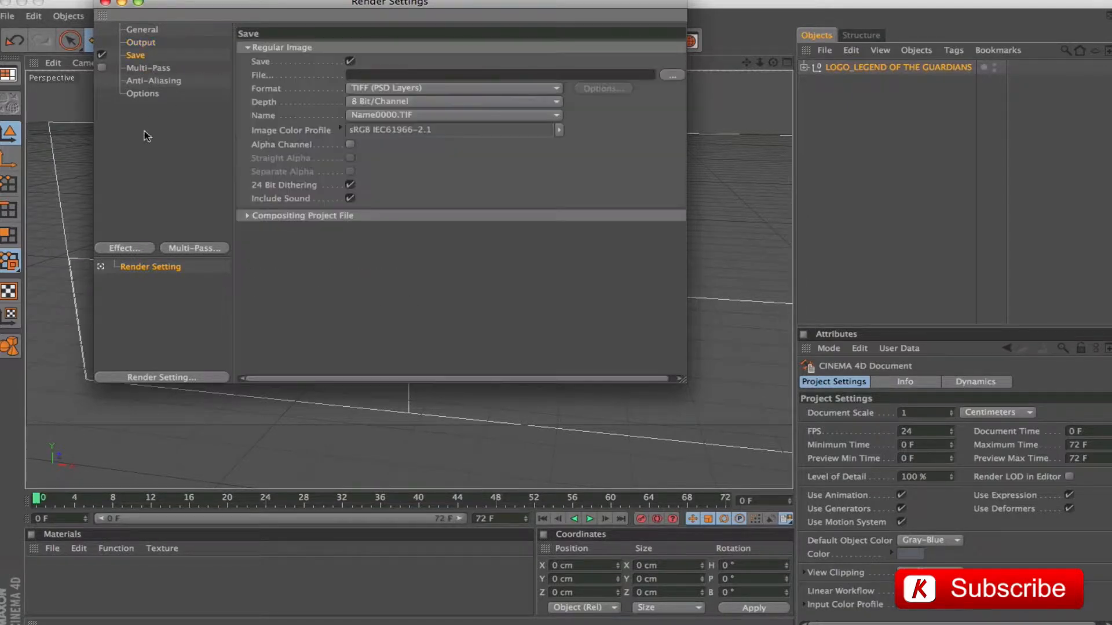
left_click(425, 88)
left_click(455, 440)
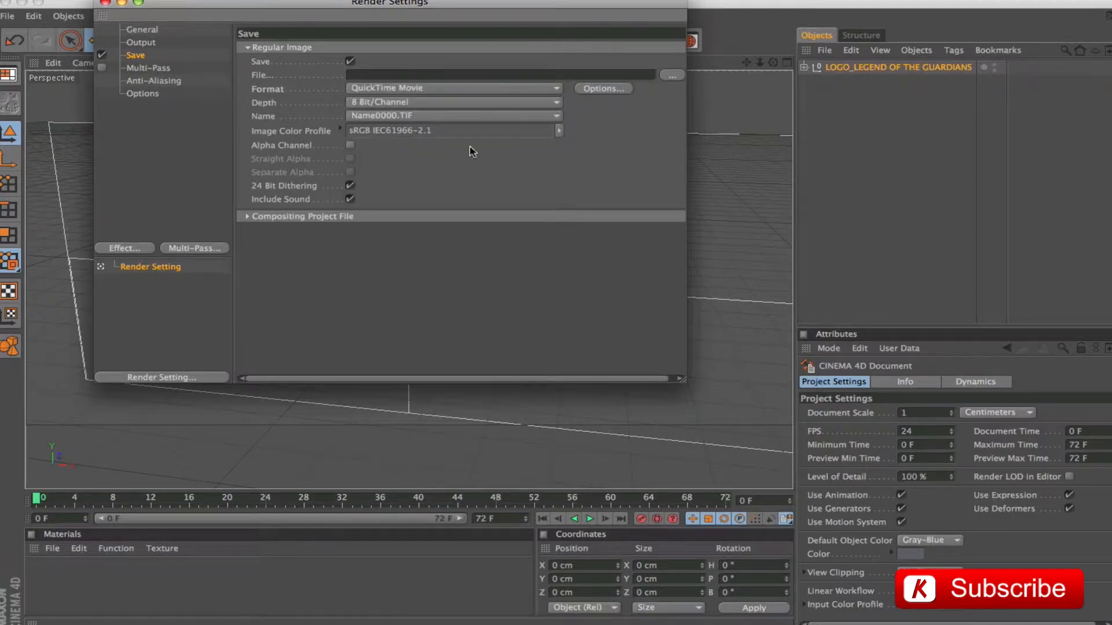
left_click(350, 146)
left_click(351, 200)
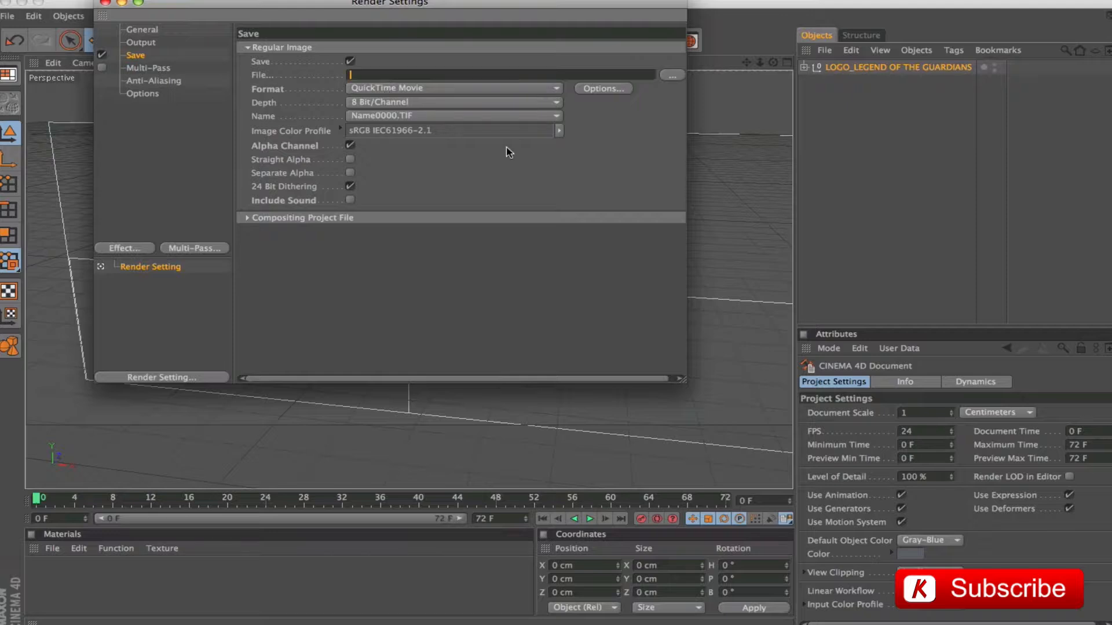
type("_3D_LEGENG_OF_THE_GUARDIANS")
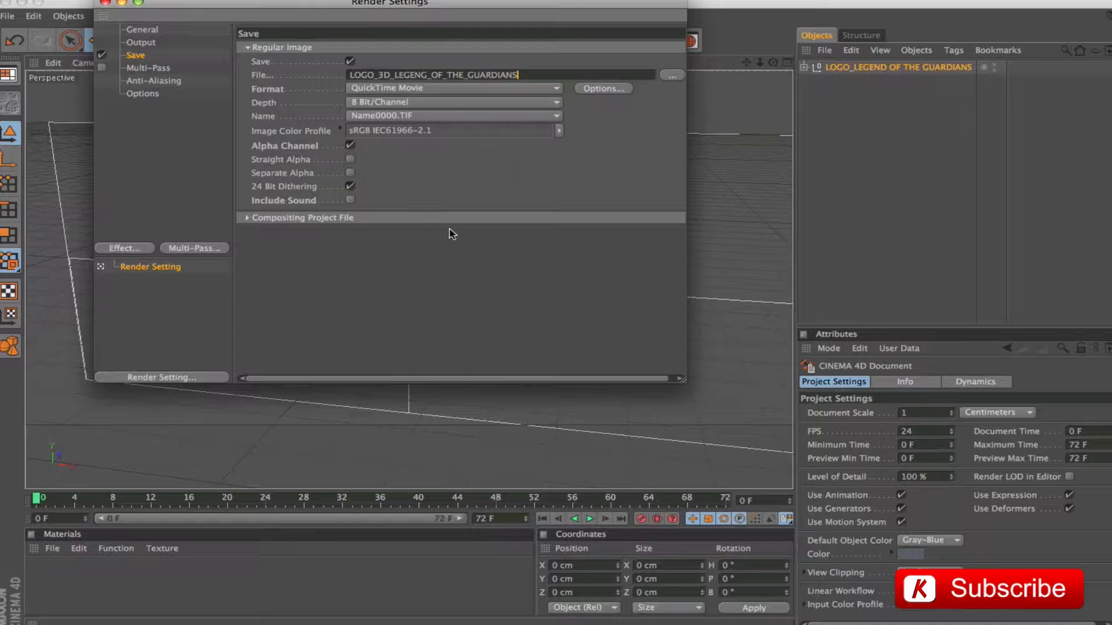
Set the render anti-aliasing to Best, recheck the save and output settings and close the render settings.
left_click(162, 81)
left_click(431, 48)
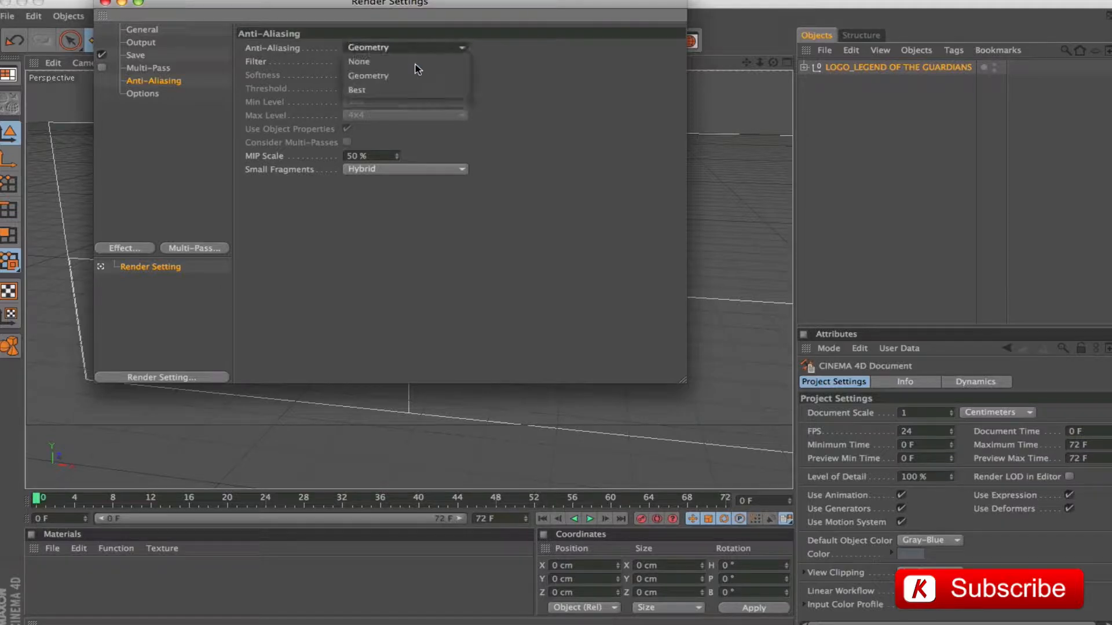
left_click(403, 89)
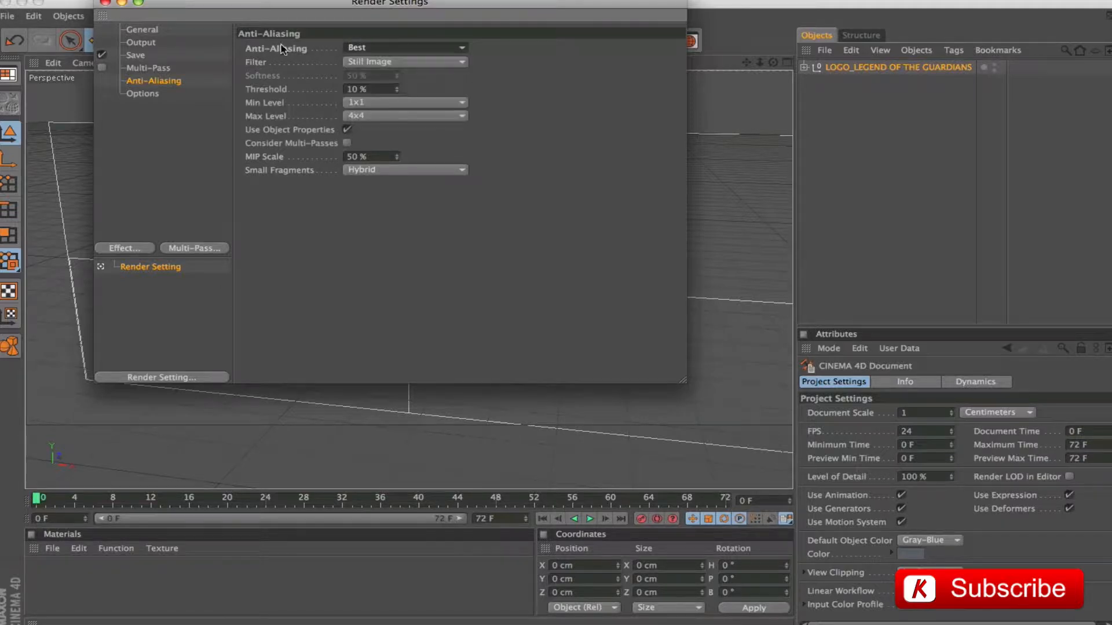
left_click(143, 58)
left_click(142, 42)
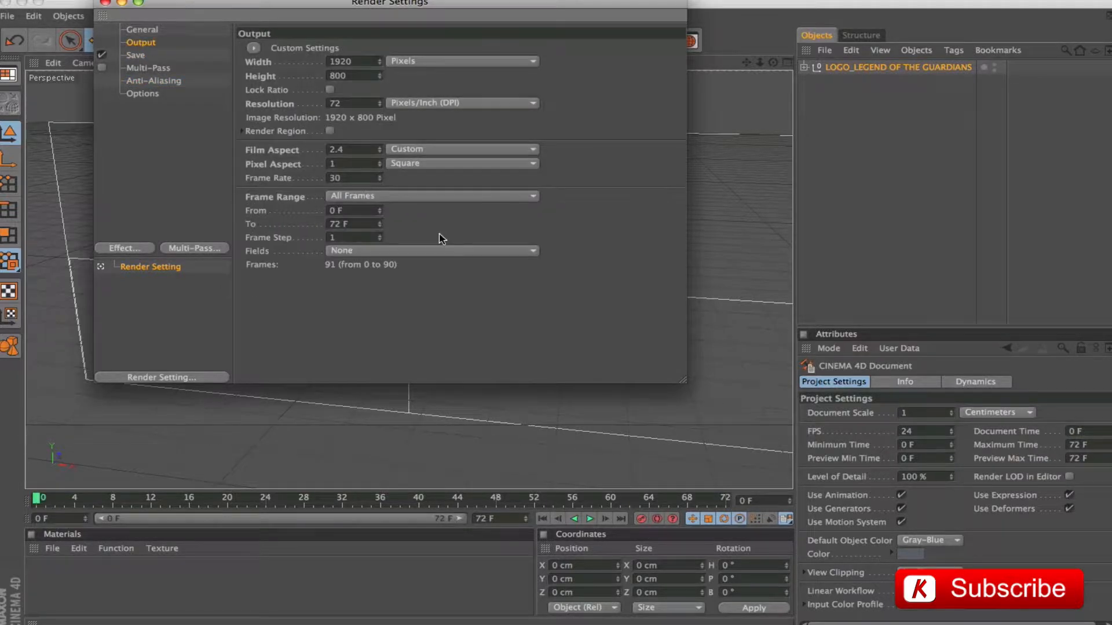
left_click(105, 3)
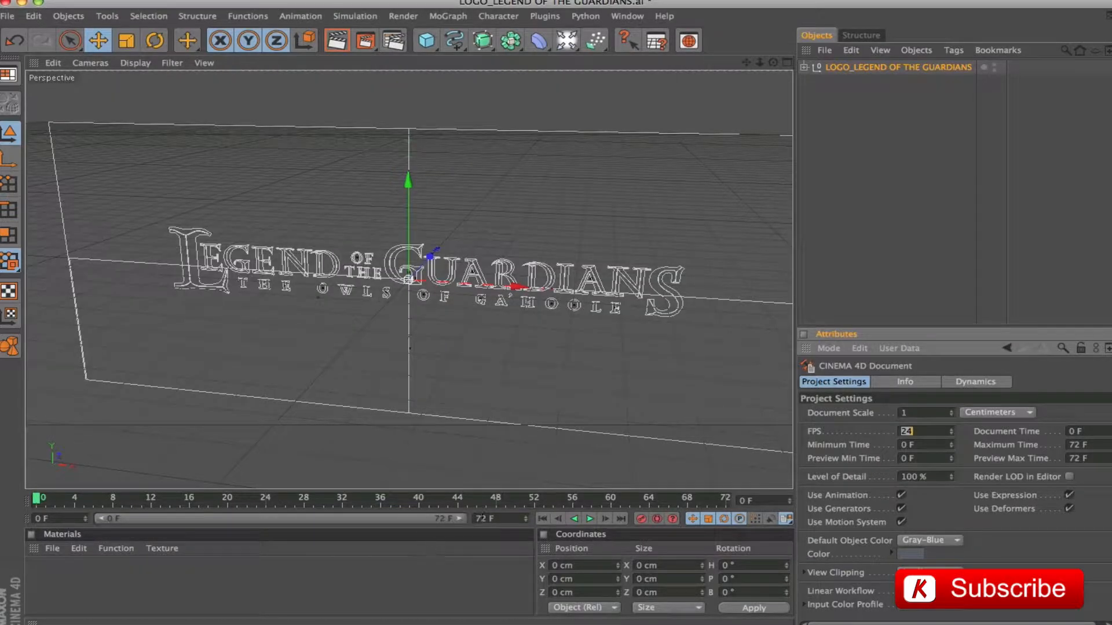
Set the end of the animation timeline to frame 80.
left_click(505, 520)
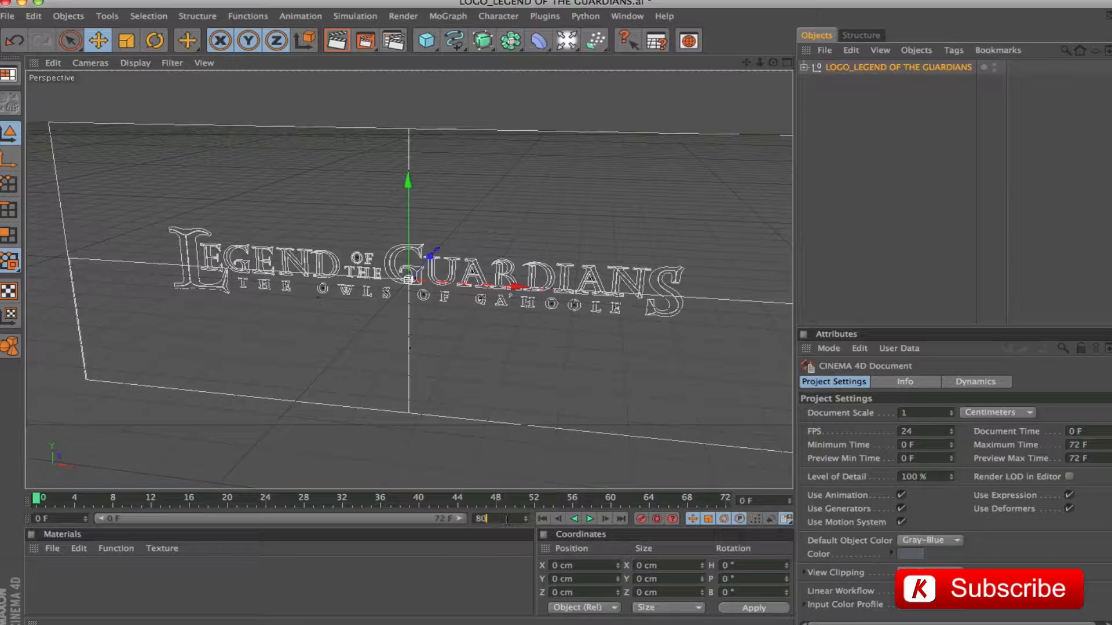
key("Return")
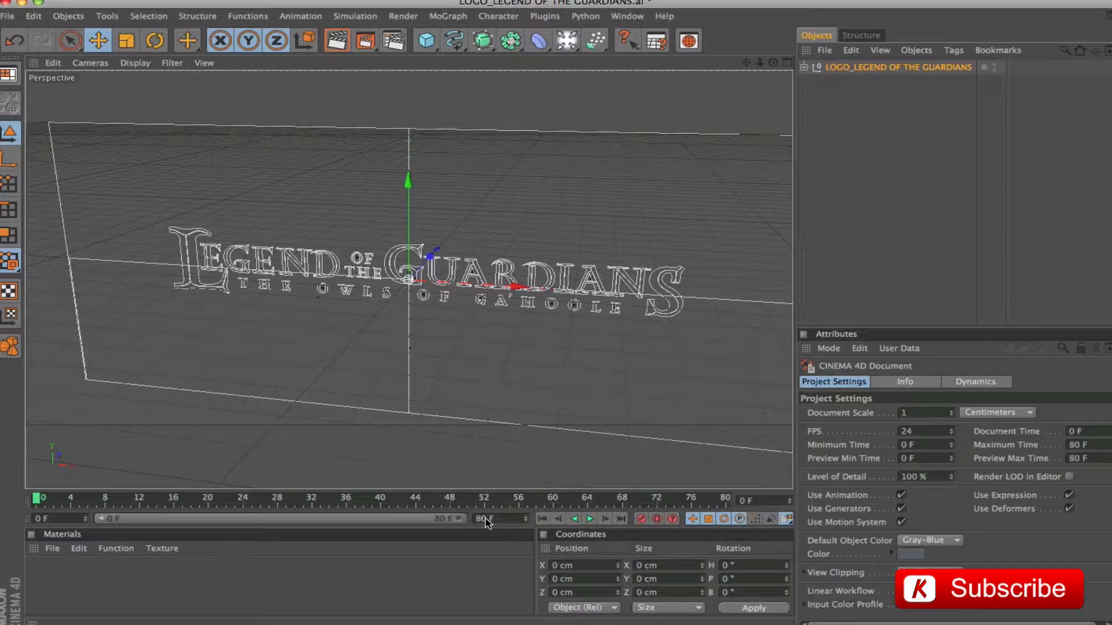
Add a camera to the scene from a nearly frontal perspective view of the logo.
left_click(848, 70)
scroll(538, 281, "down", 2)
left_click_drag(528, 284, 559, 261)
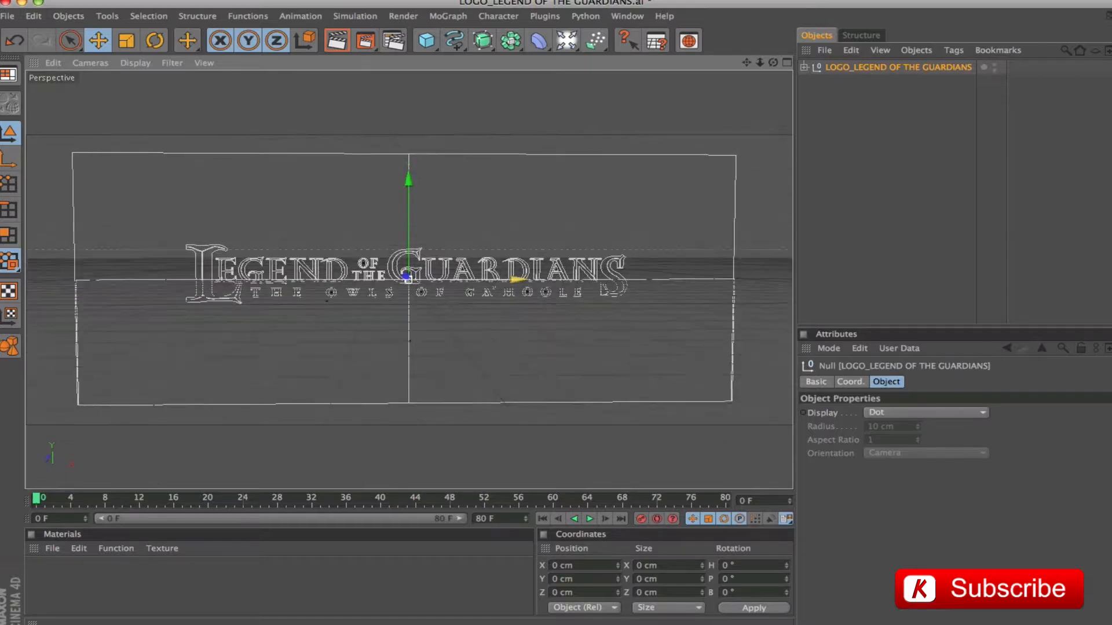
mouse_move(637, 233)
left_mouse_down()
mouse_move(649, 237)
mouse_move(632, 234)
left_mouse_up()
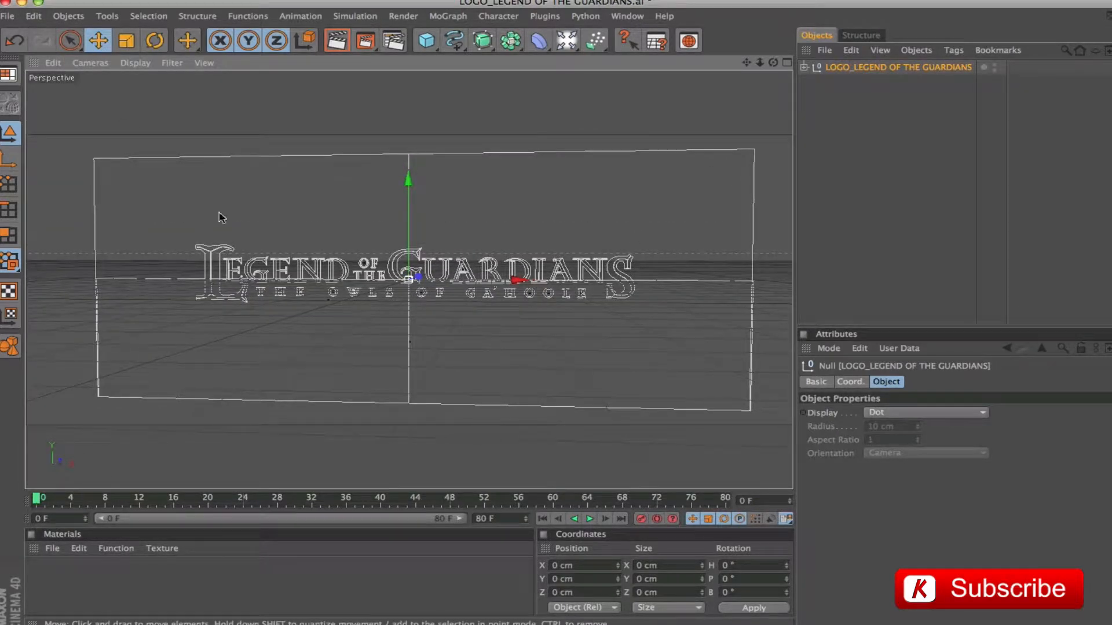
left_click(570, 42)
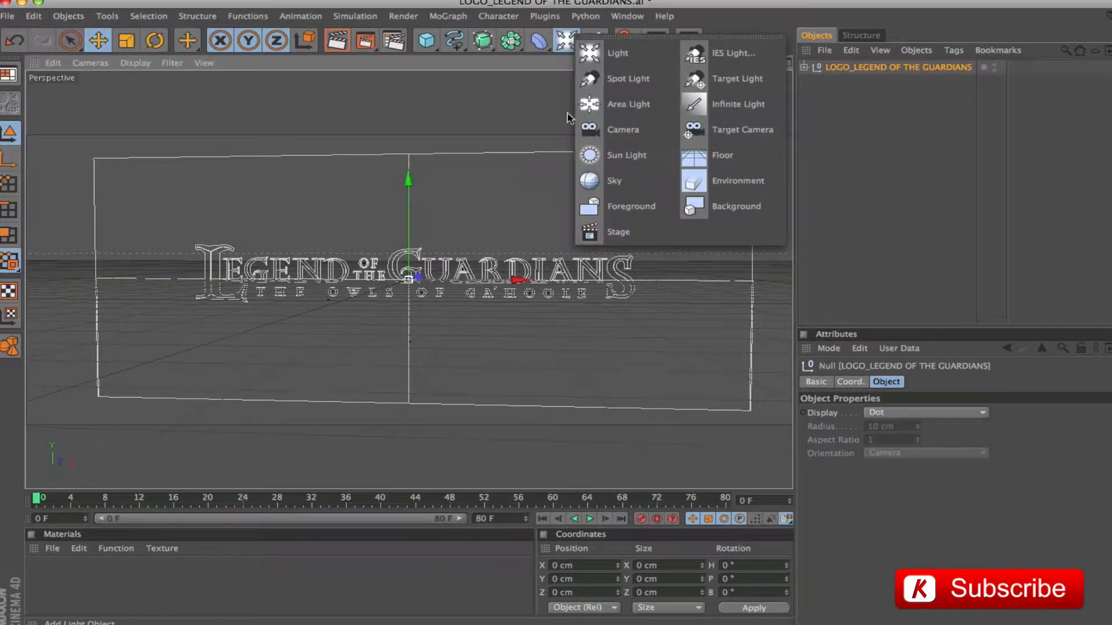
left_click(614, 128)
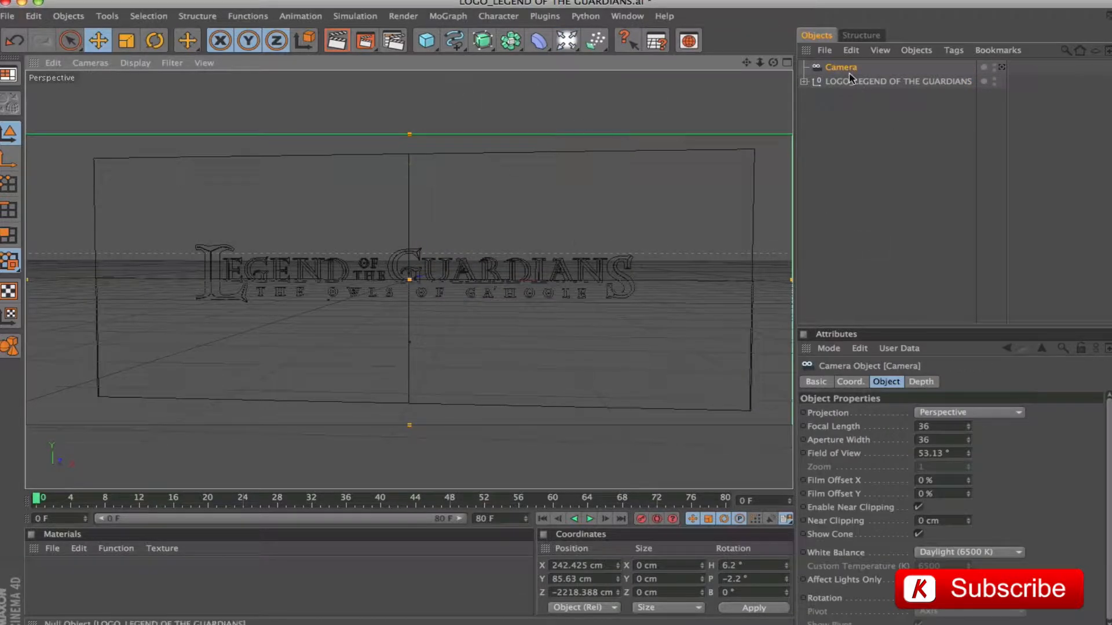
Set the camera's X, Y and Z positions to 0 cm and its heading, pitch and bank to 0°.
left_click(849, 382)
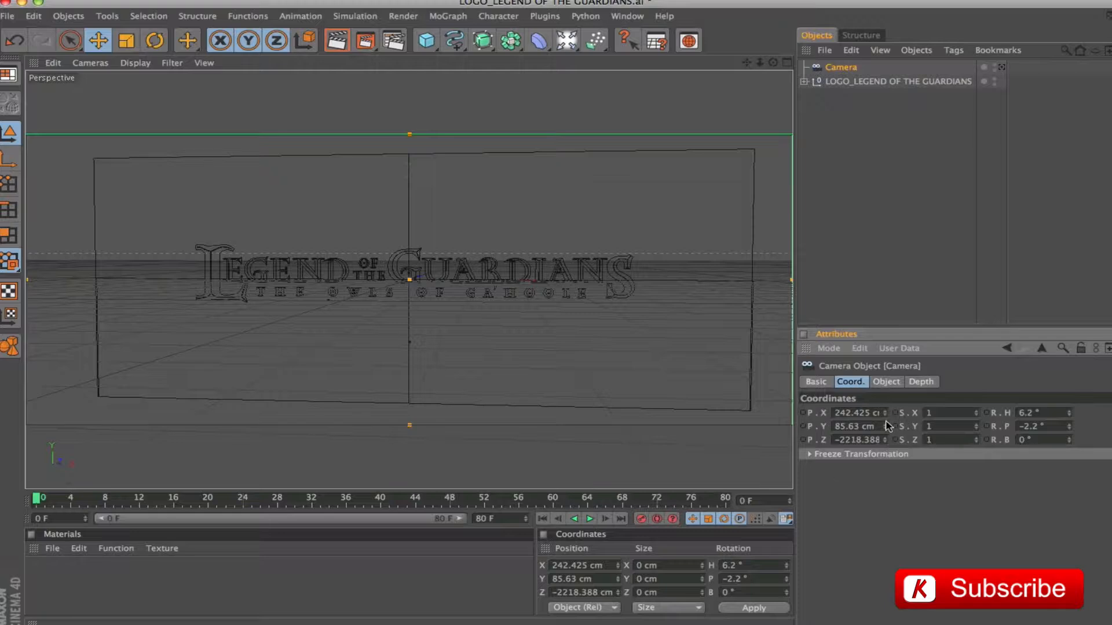
double_click(873, 413)
type("0")
key("Tab")
key("Tab")
type("0")
key("Tab")
type("0")
key("Return")
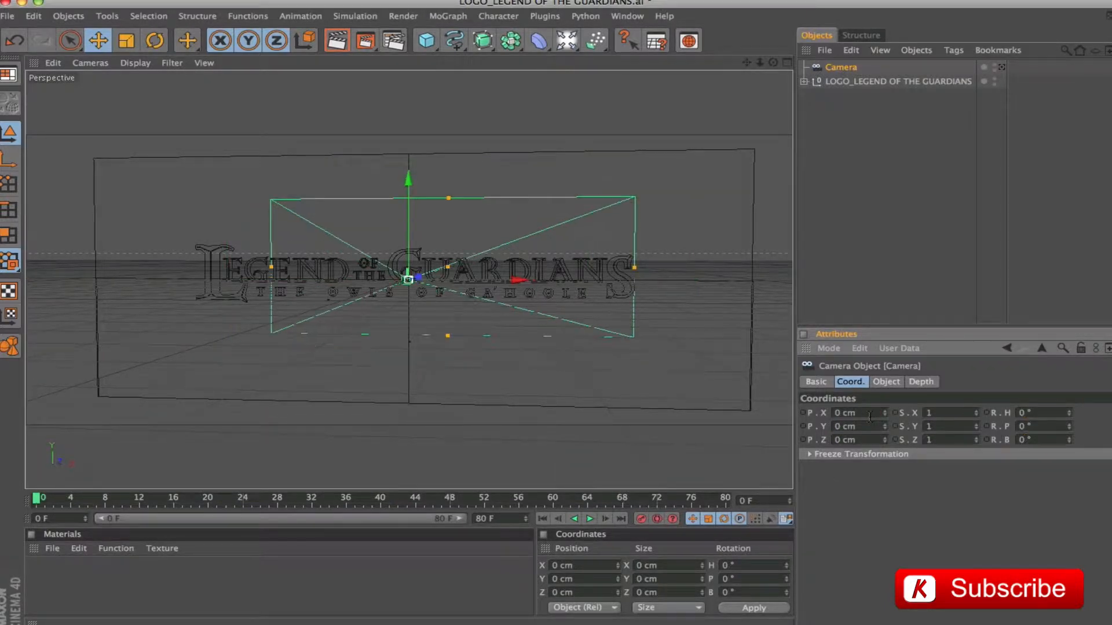
Look through the camera and set its Z position to -1920 cm.
left_click(1001, 66)
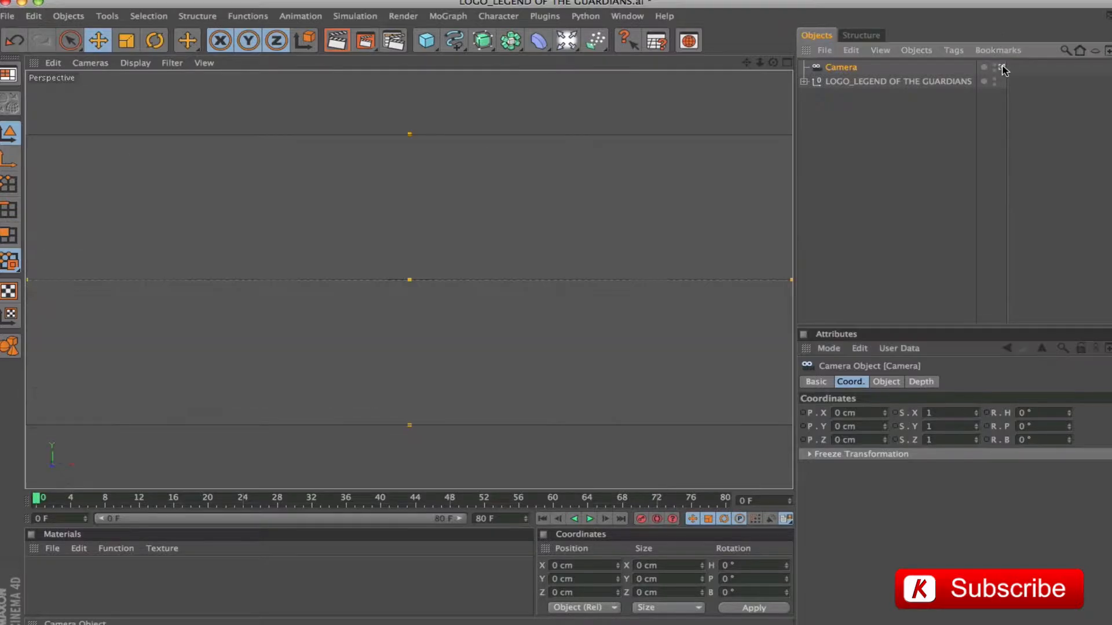
double_click(870, 440)
type("-1")
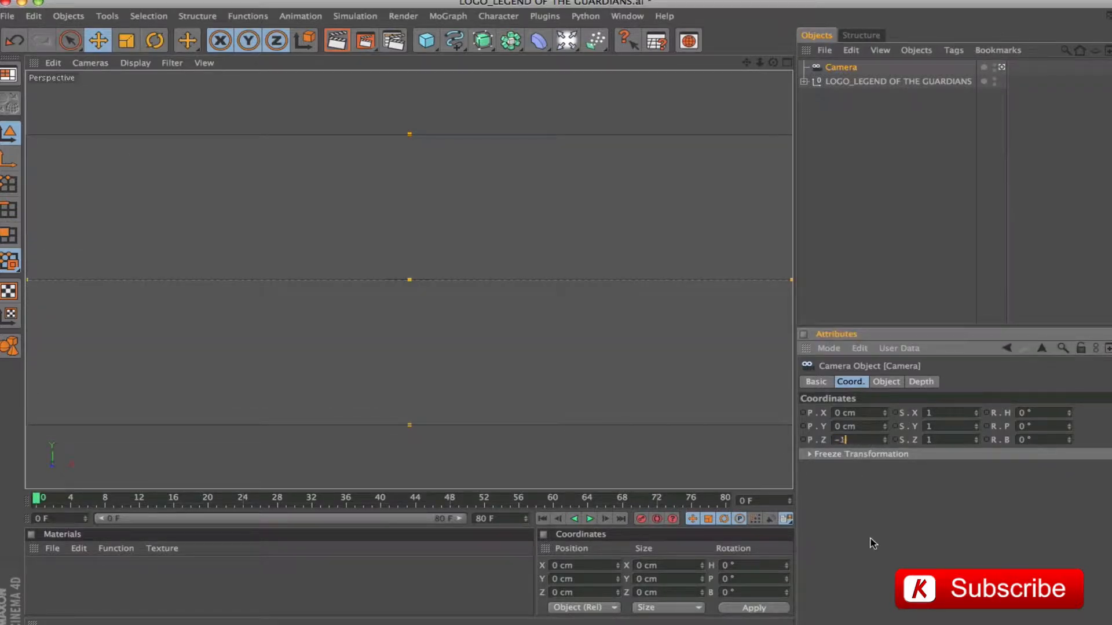
type("920")
key("Return")
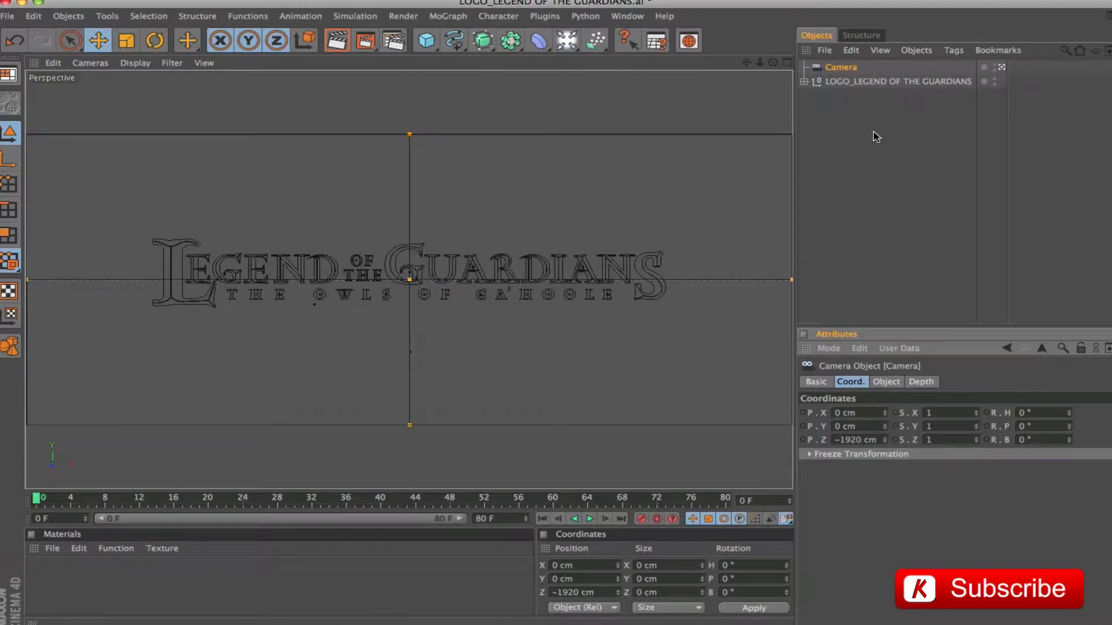
Expand the logo null and delete Layer 5 from it.
left_click(805, 81)
left_click(847, 124)
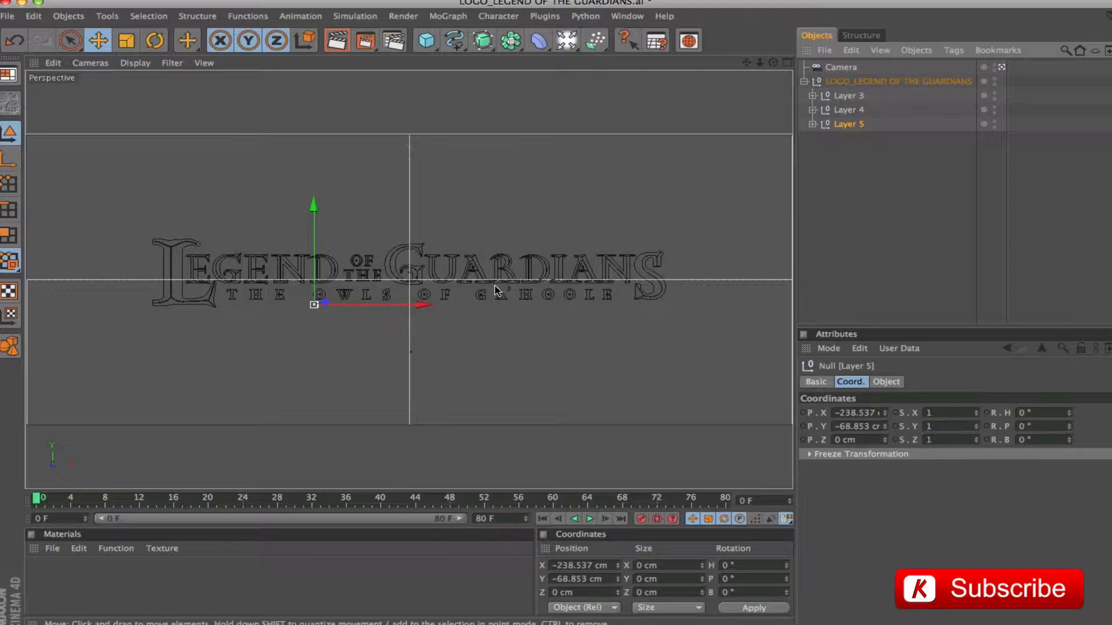
key("Delete")
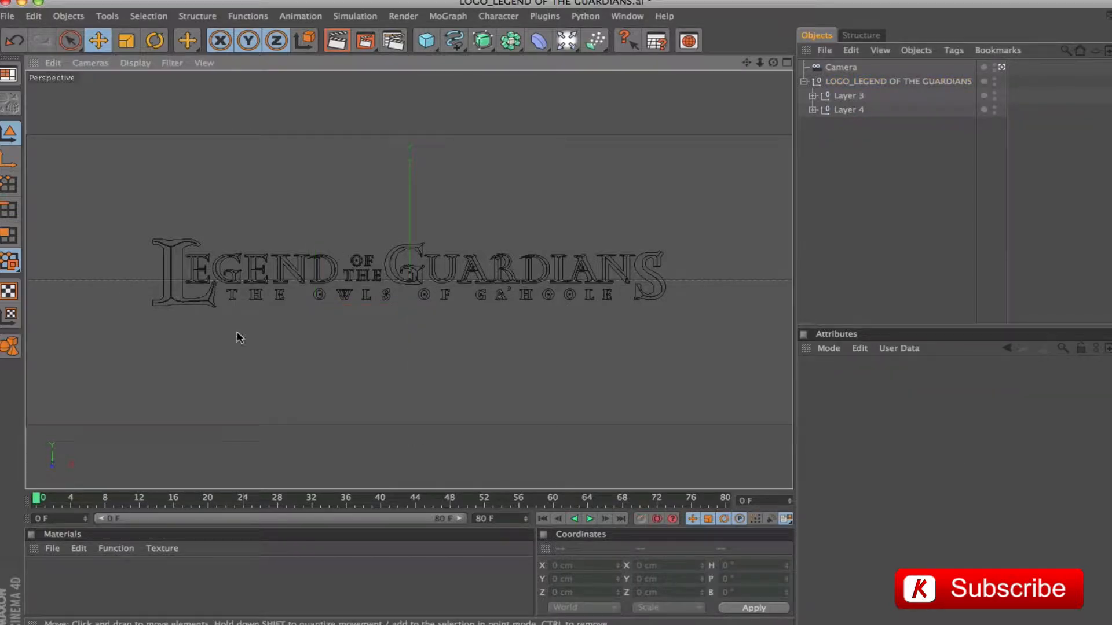
Compare Layer 3 and Layer 4, connect the paths in Layer 3's Group 1 into one spline and delete the original group.
left_click(848, 95)
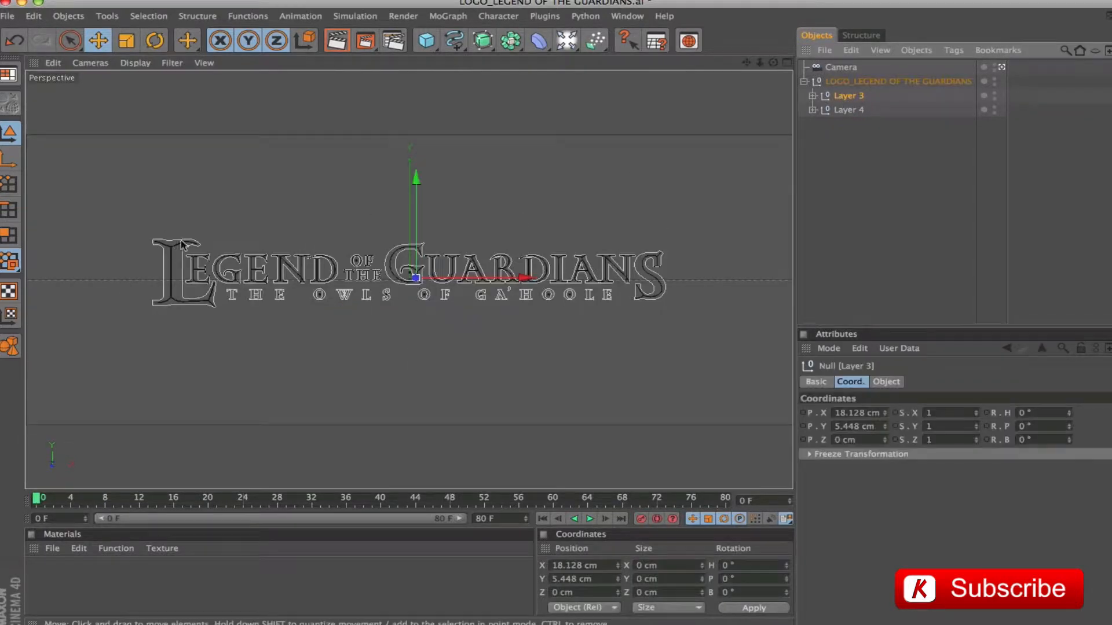
left_click(847, 110)
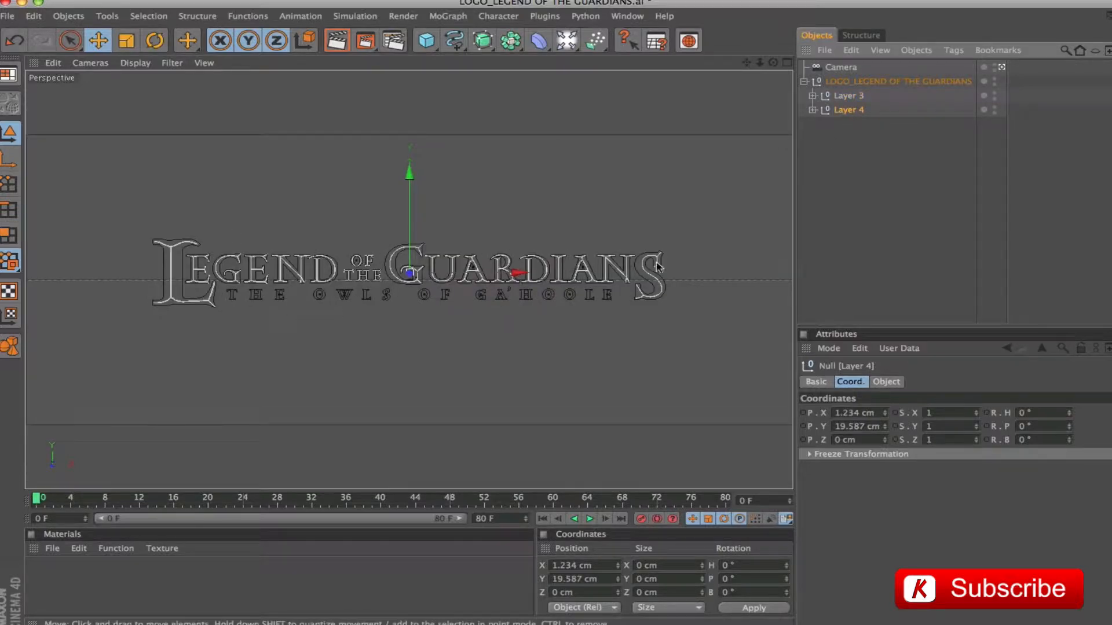
left_click(845, 96)
left_click(812, 97)
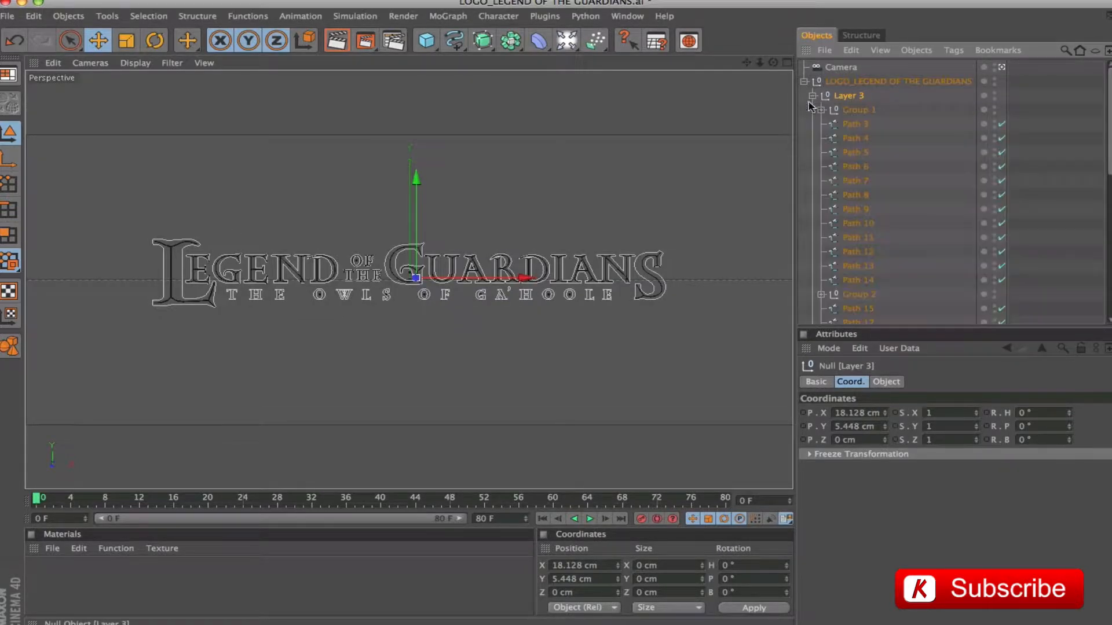
left_click(868, 113)
left_click(855, 125)
left_click(853, 139)
left_click(850, 167)
left_click(852, 110)
right_click(853, 110)
left_click(862, 440)
left_click(847, 127)
key("Delete")
Connect the paths in Layer 3's Group 2 into one spline, delete the original group and select Group 12.
left_click(850, 294)
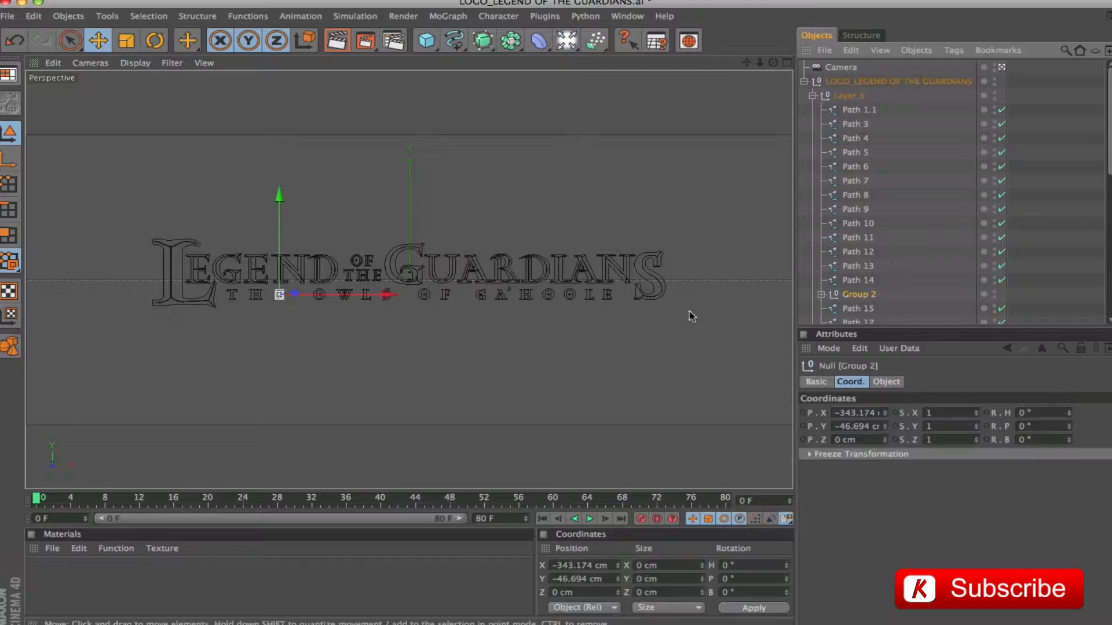
left_click(821, 294)
scroll(1103, 166, "down", 3)
left_click_drag(857, 219, 856, 203)
left_click(855, 218)
key("Delete")
scroll(857, 231, "down", 5)
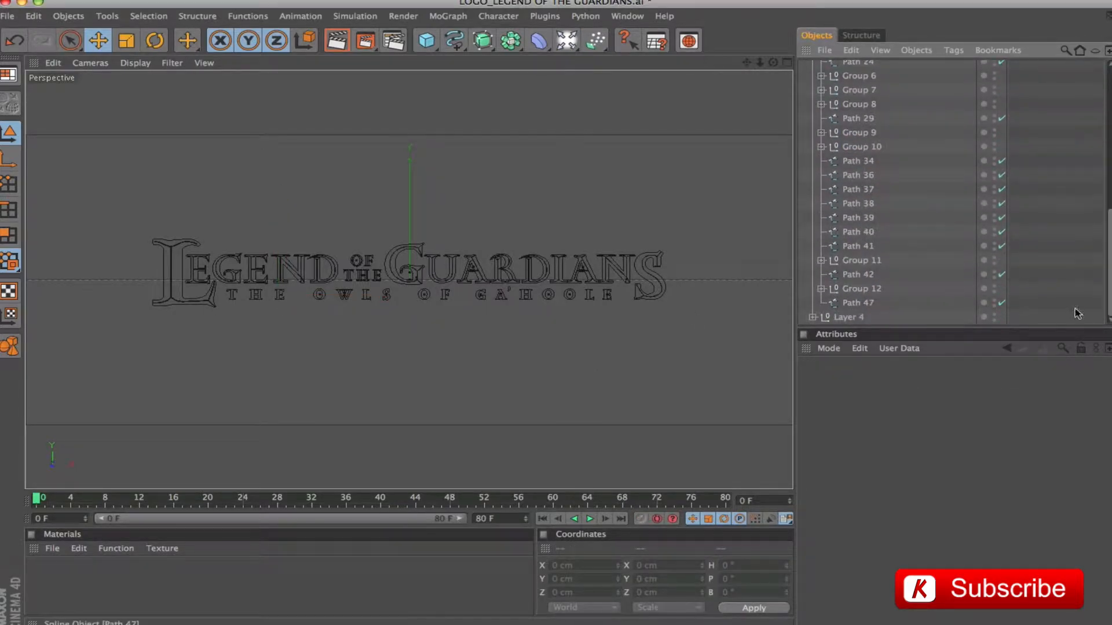
left_click(851, 302)
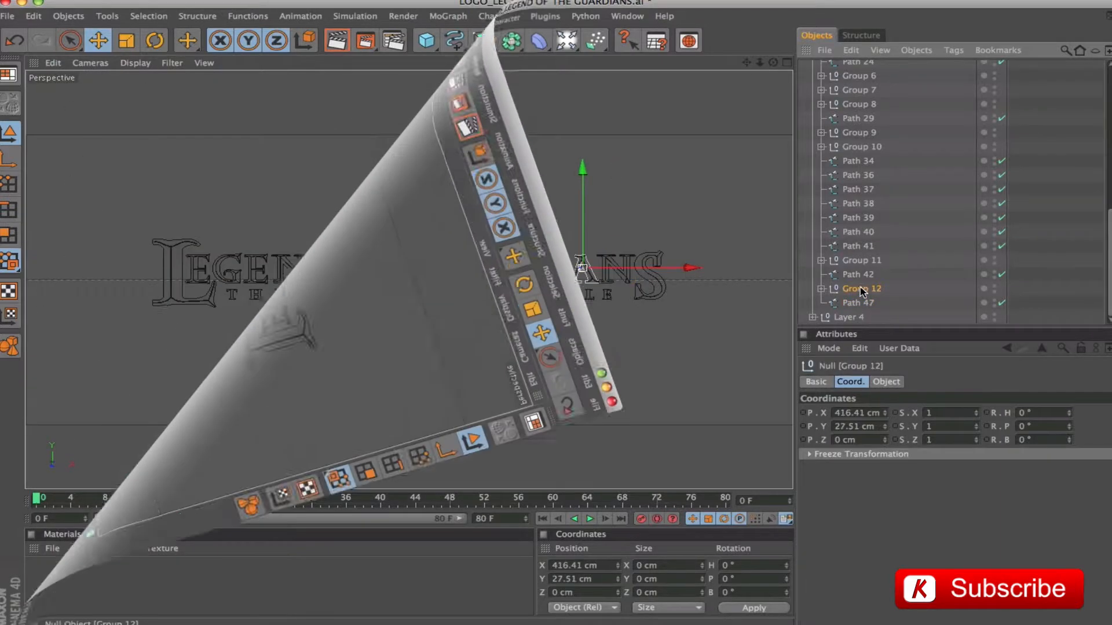
Examine the LEGEND OF THE GUARDIANS and THE OWLS OF GA'HOOLE groups and the outside and inside splines of L, E and D.
left_click(849, 84)
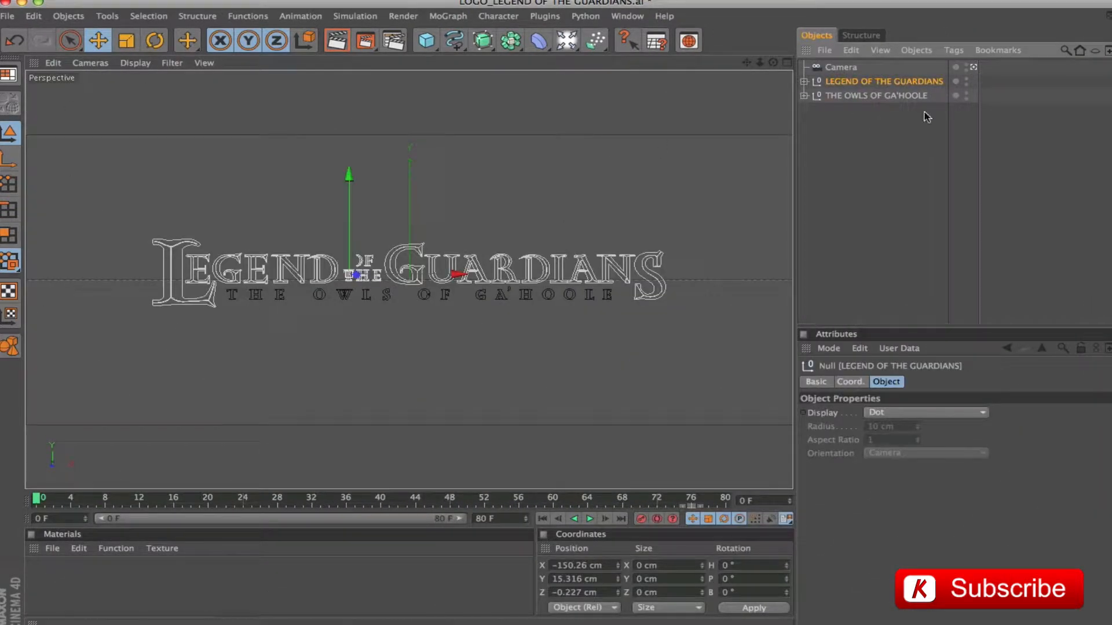
left_click(872, 96)
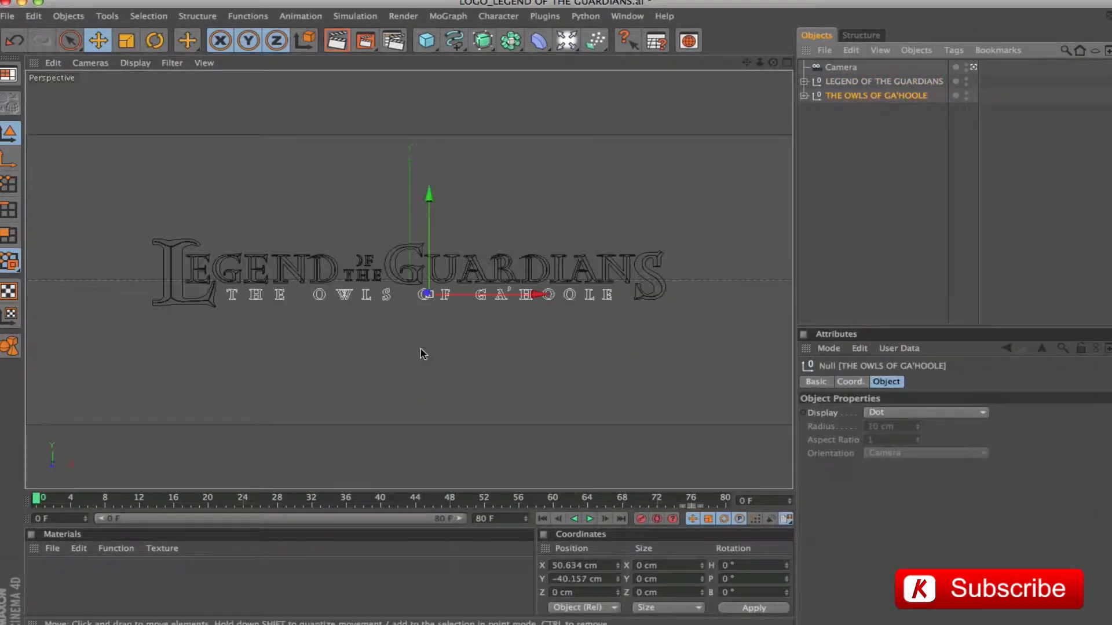
left_click(849, 81)
left_click(803, 81)
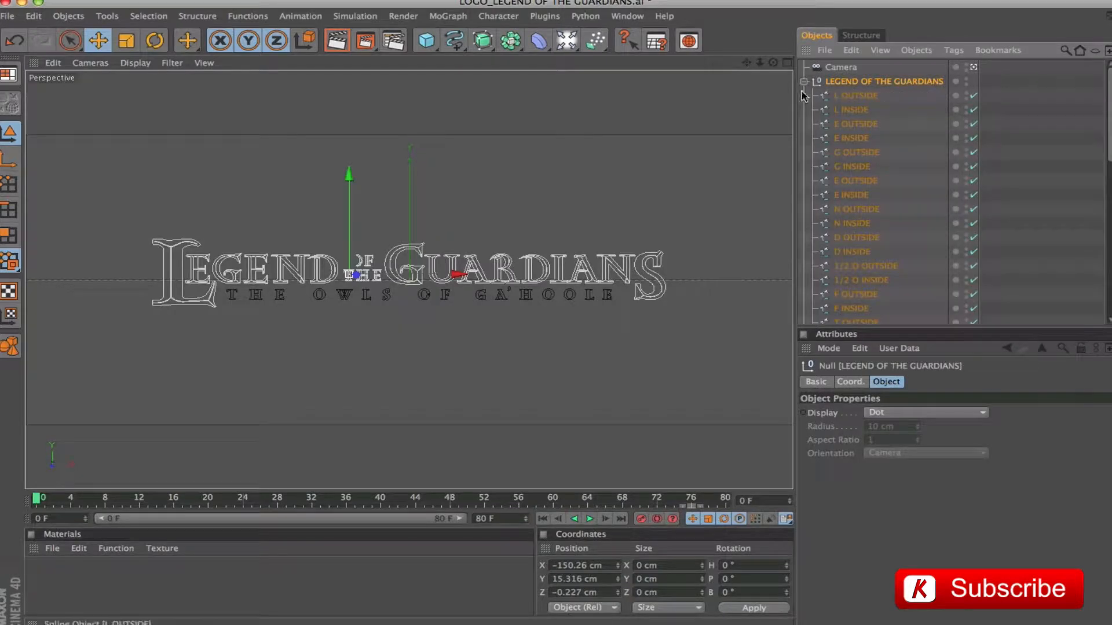
left_click(856, 95)
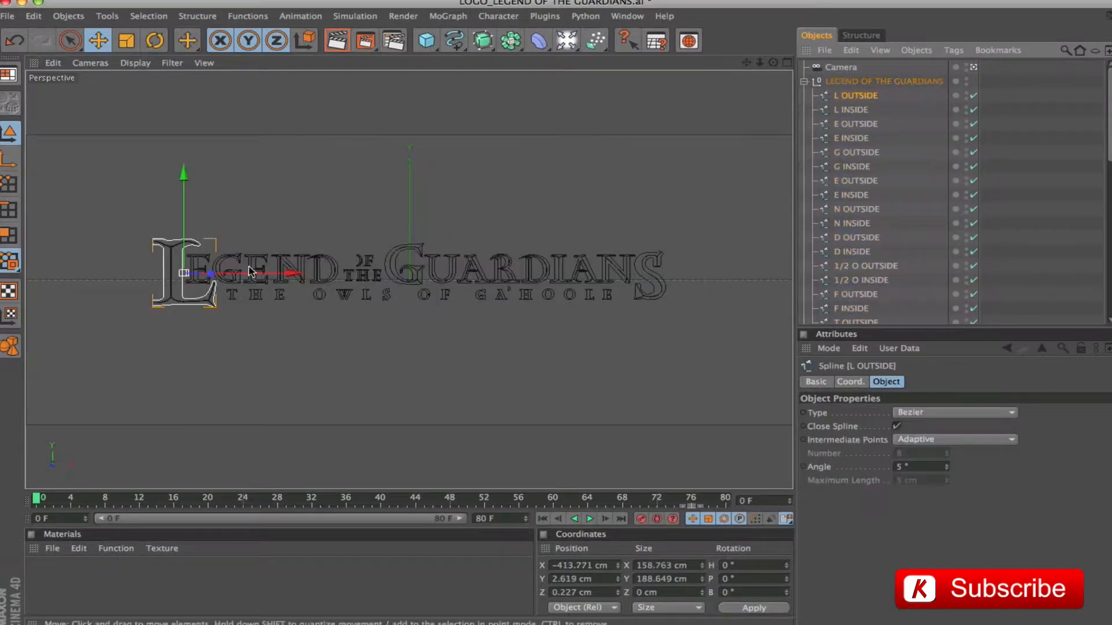
left_click(864, 110)
left_click(873, 127)
left_click(854, 138)
left_click(857, 238)
left_click(852, 252)
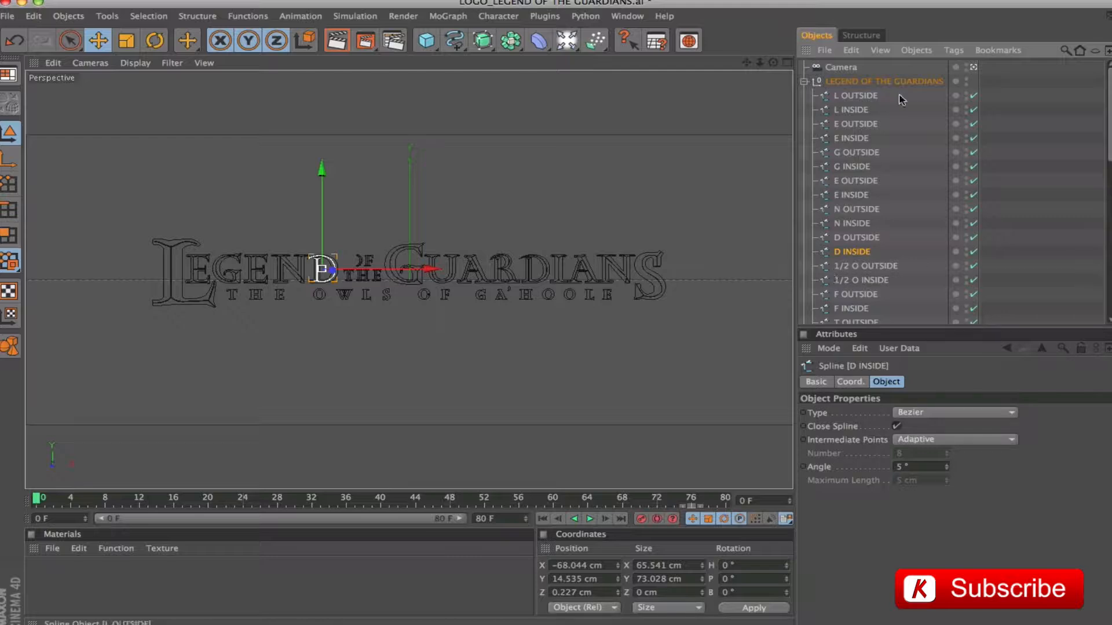
Compare the LEGEND OF THE GUARDIANS and THE OWLS OF GA'HOOLE lettering in the front view.
left_click(877, 81)
left_click(786, 63)
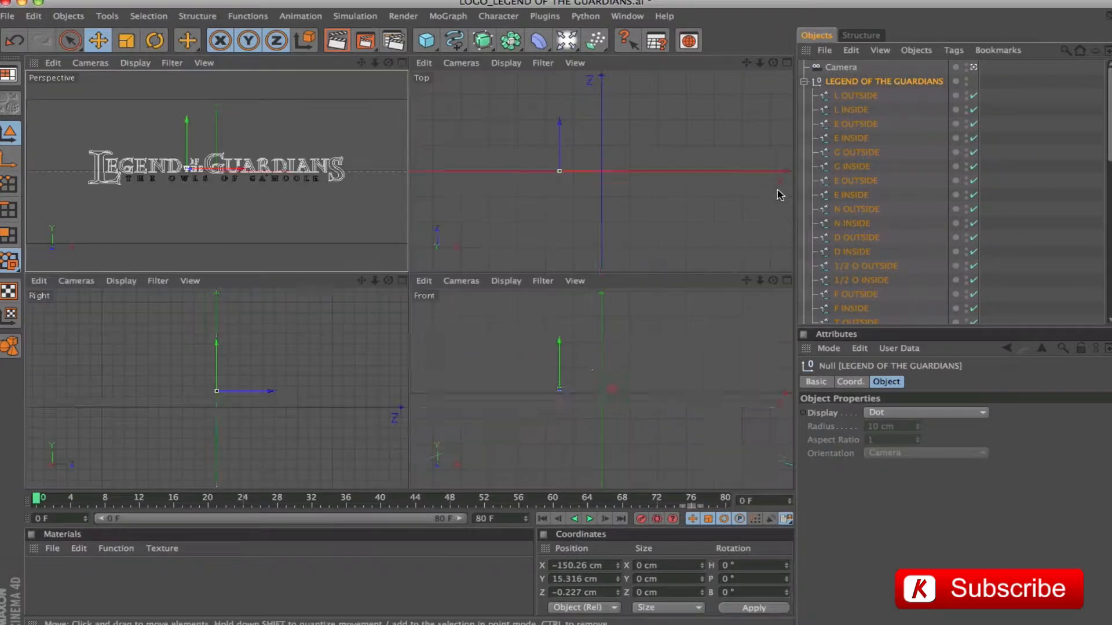
left_click(787, 280)
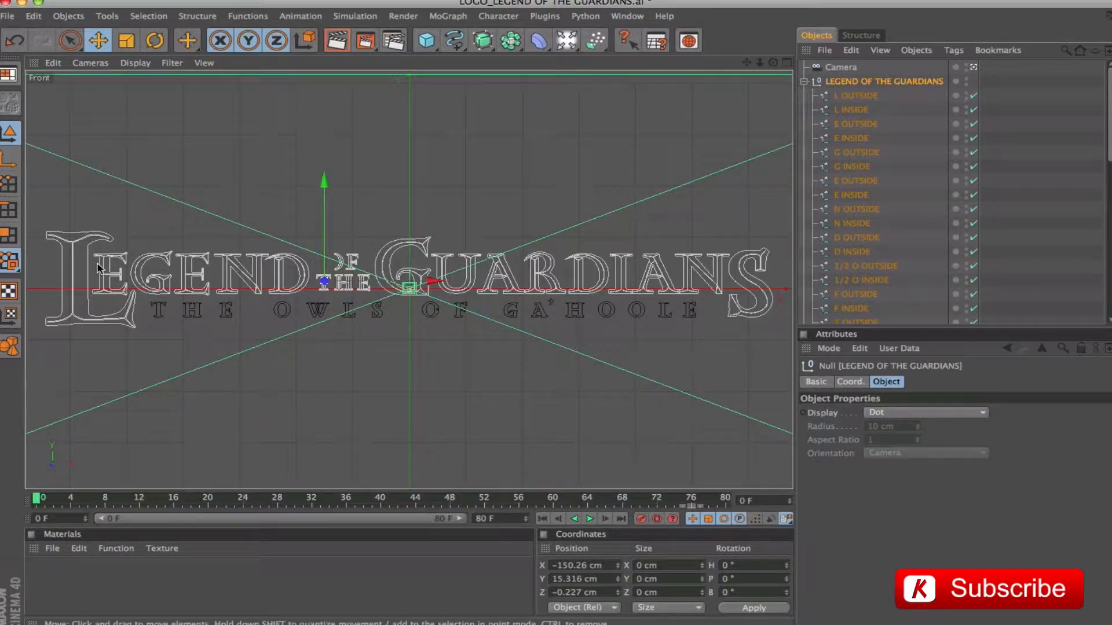
left_click(804, 82)
left_click(855, 97)
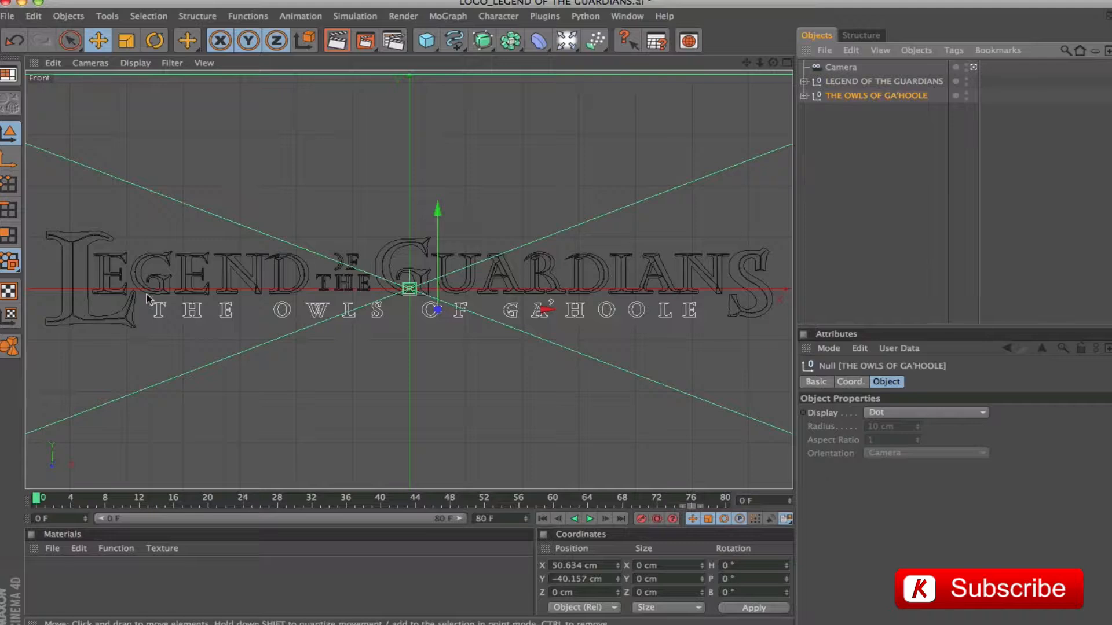
left_click(865, 82)
left_click(787, 62)
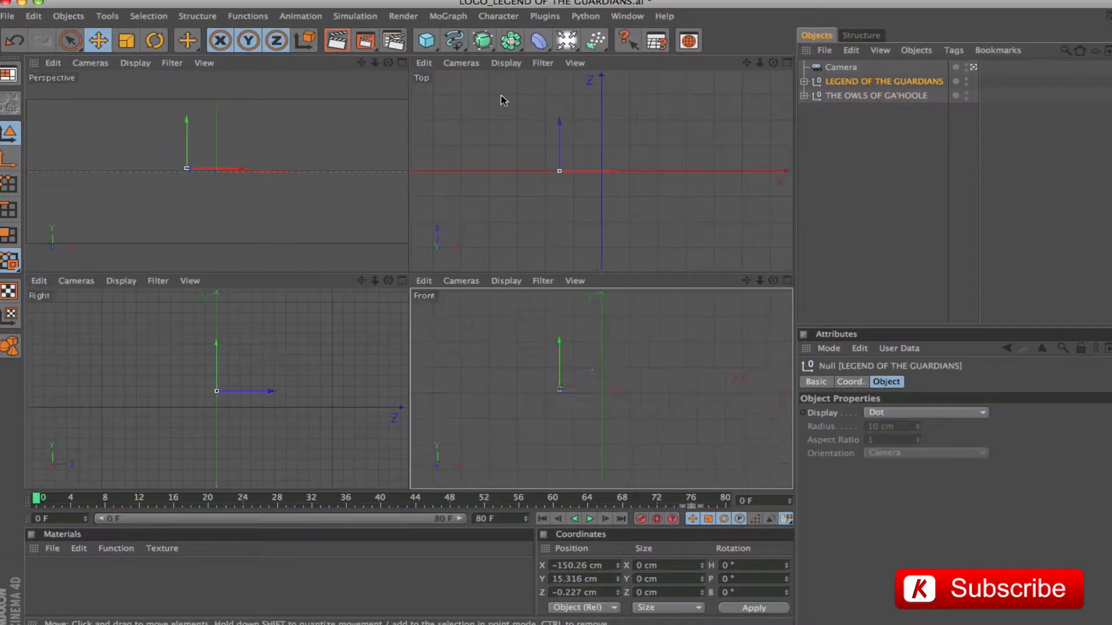
Leave the scene camera in the maximized perspective view and hide the Camera object in the editor.
left_click(973, 68)
left_click(403, 62)
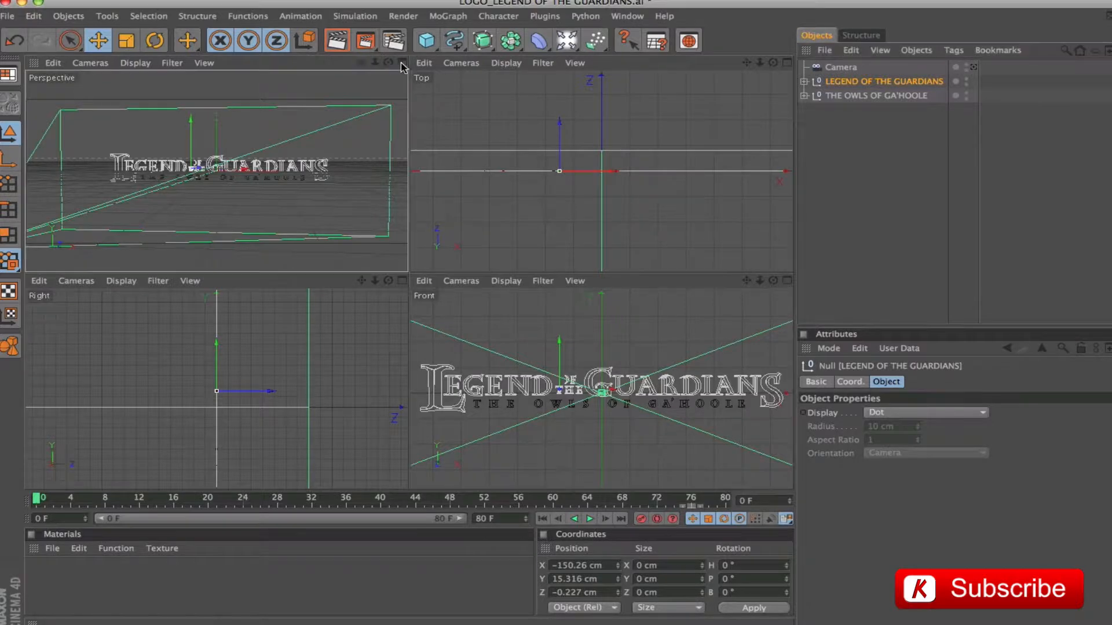
left_click(966, 66)
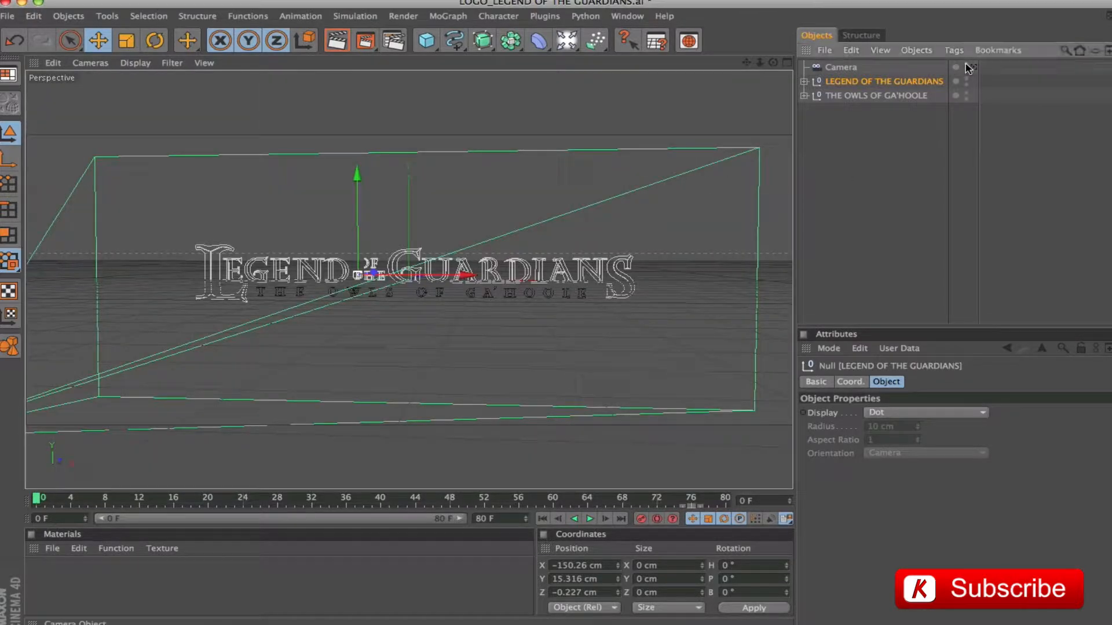
Examine the inner and outer outlines of the logo letters from an angle in the perspective view.
scroll(396, 266, "up", 5)
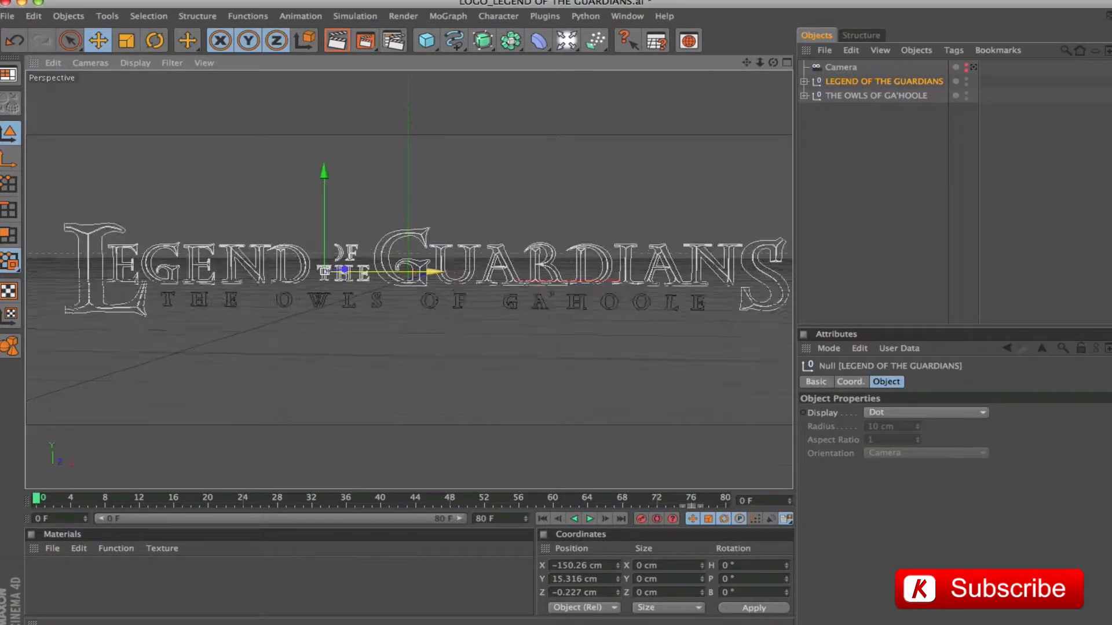
left_click_drag(396, 267, 386, 240)
left_click_drag(747, 64, 906, 76)
scroll(413, 180, "up", 5)
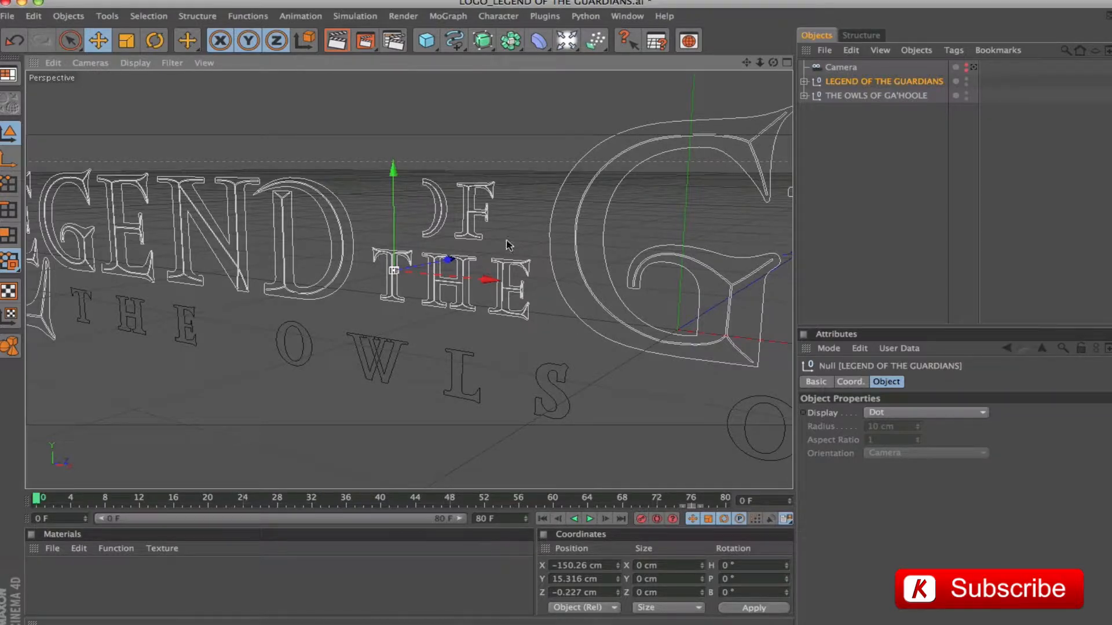
left_click_drag(753, 67, 455, 239)
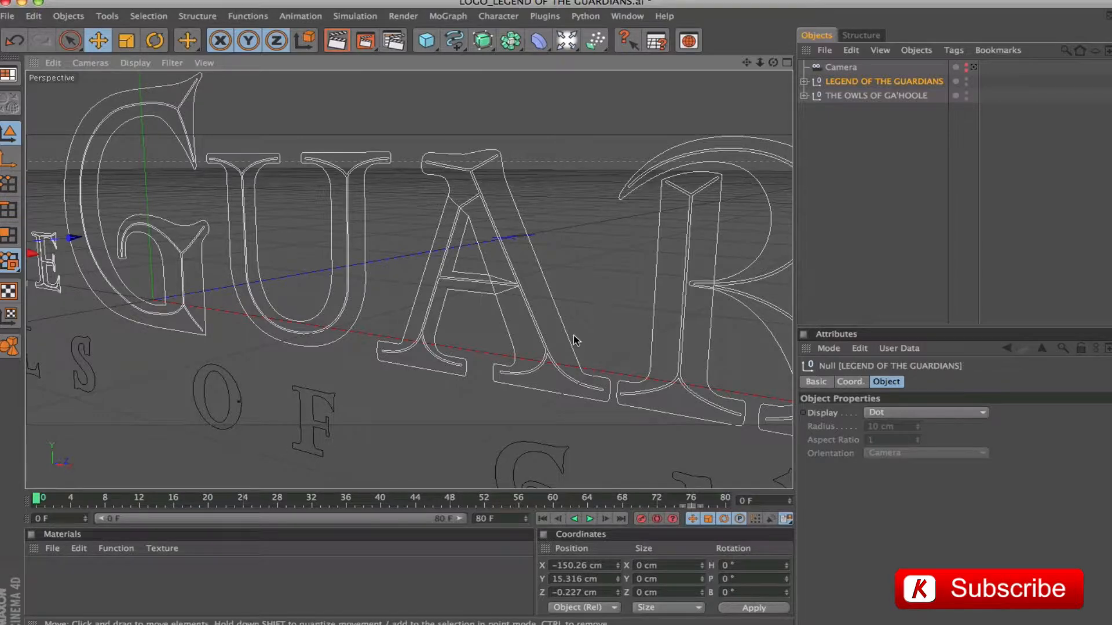
left_click_drag(745, 62, 413, 122)
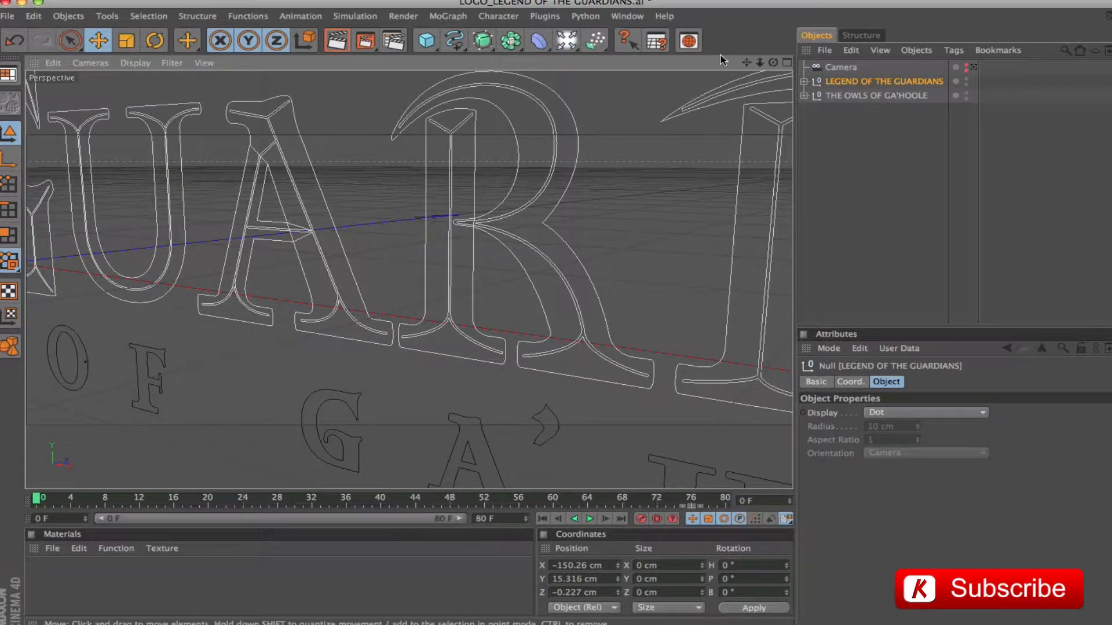
left_click_drag(746, 62, 1013, 86)
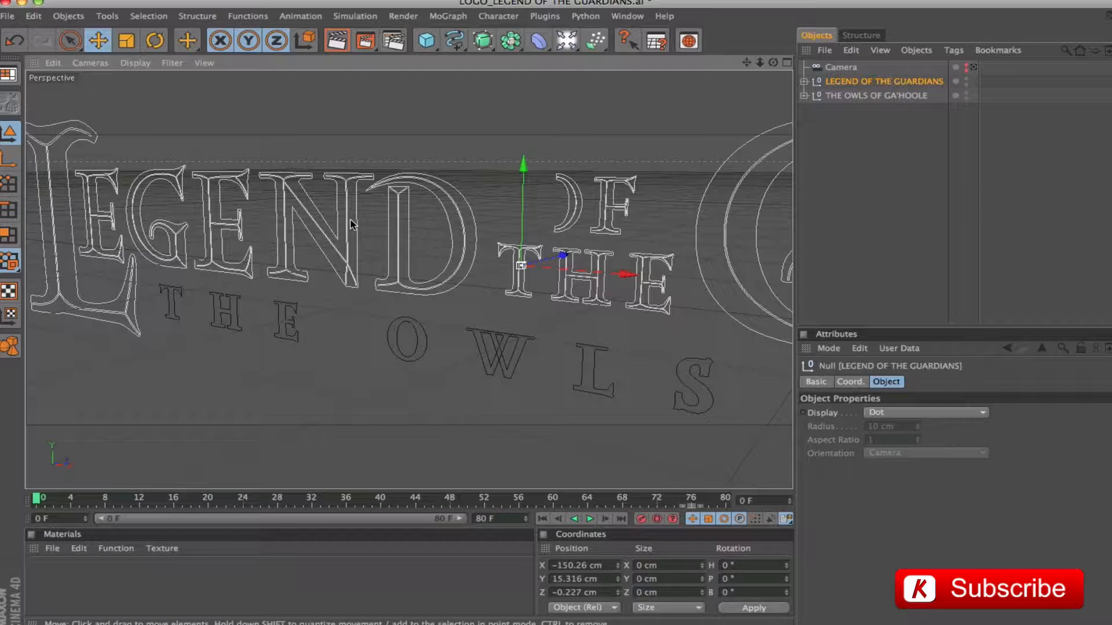
mouse_move(759, 62)
left_mouse_down()
mouse_move(721, 63)
mouse_move(740, 63)
left_mouse_up()
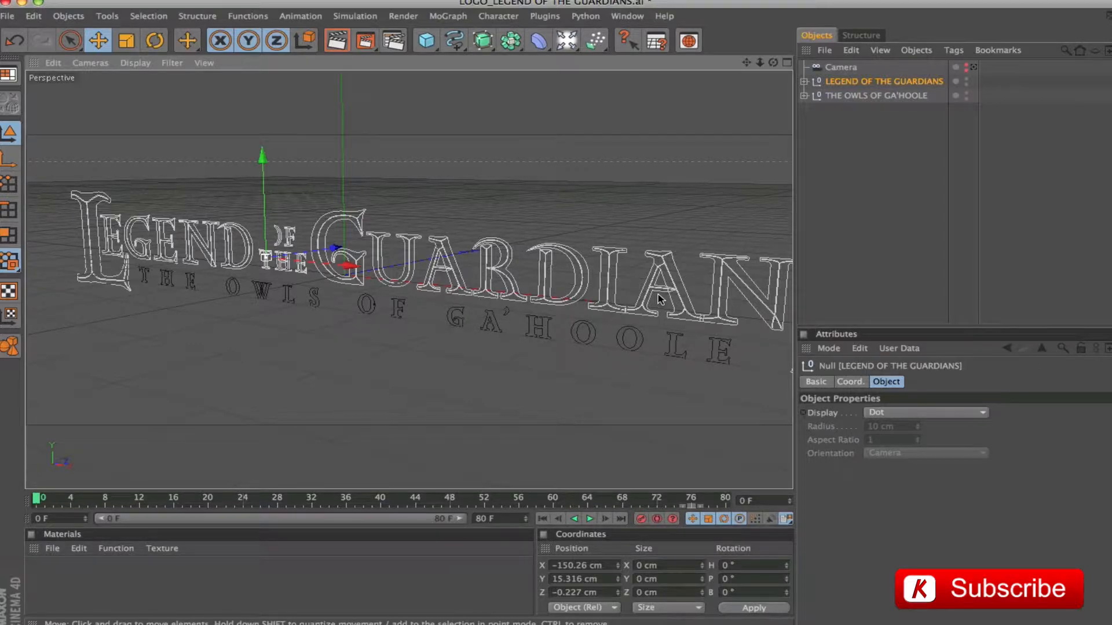
Frame the D OUTSIDE and D INSIDE splines together, and save the project as LOGO_LEGEND OF THE GUARDIANS.c4d.
left_click(805, 83)
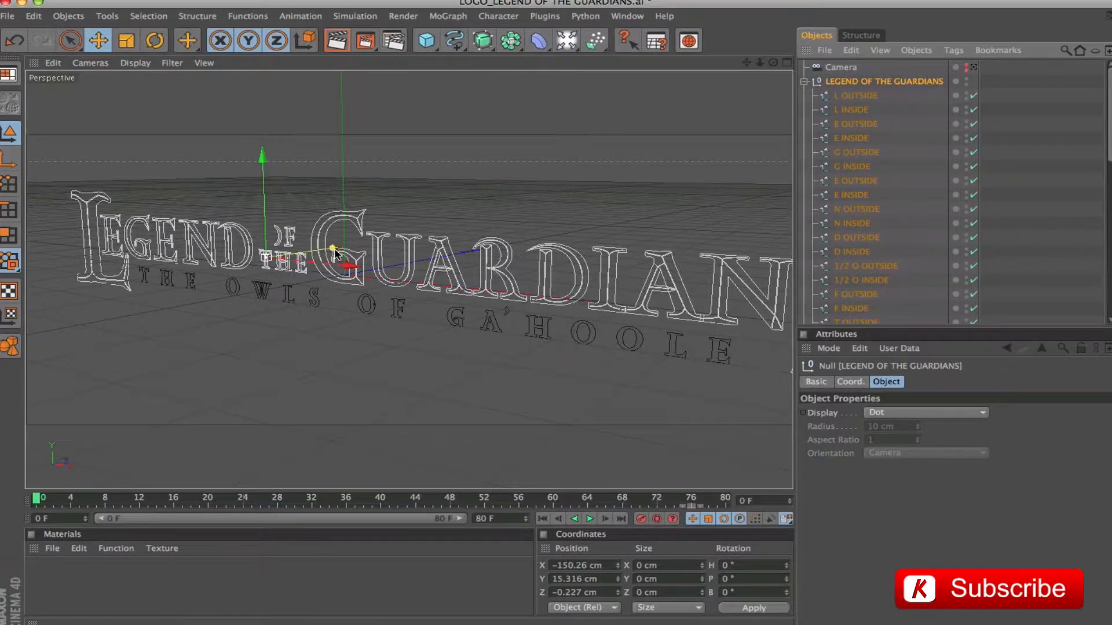
left_click(851, 252)
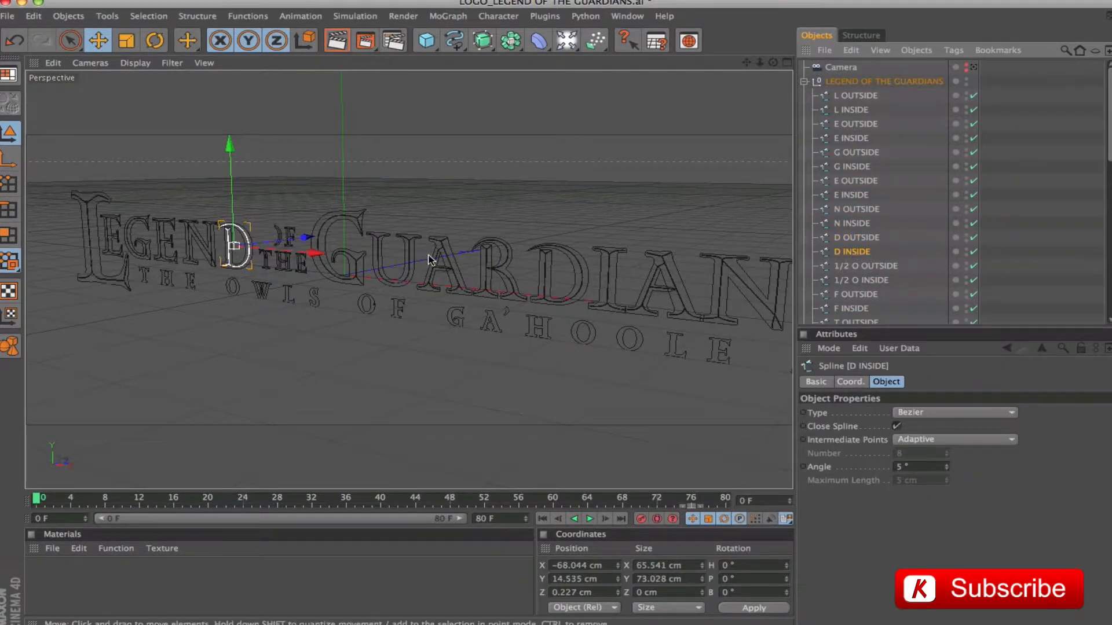
left_click(856, 237, "shift")
key("o")
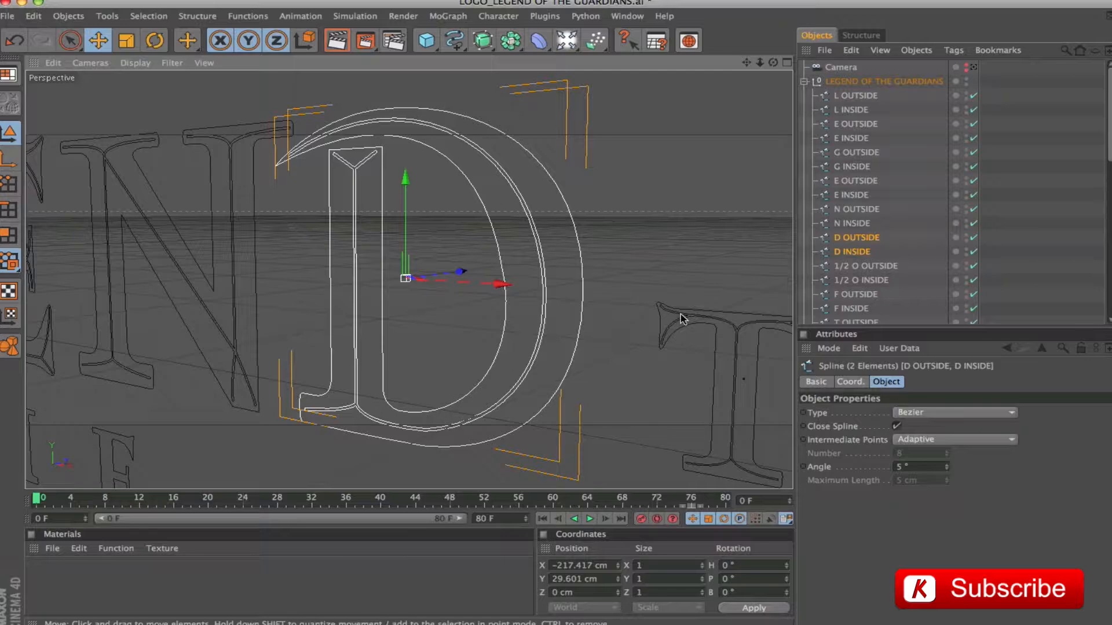
key("super+s")
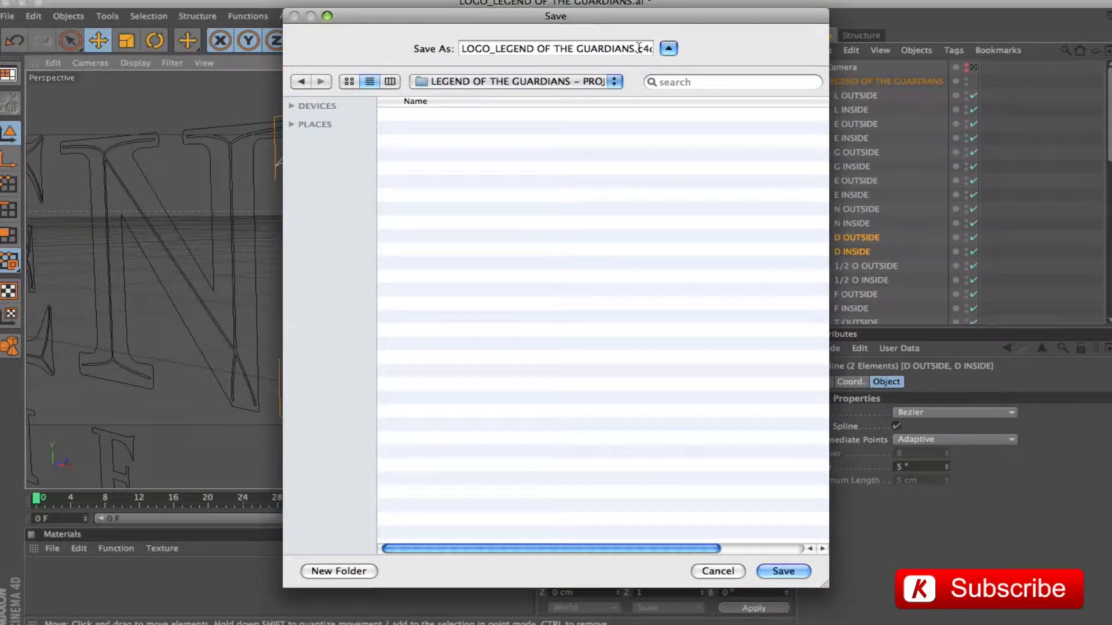
left_click(798, 571)
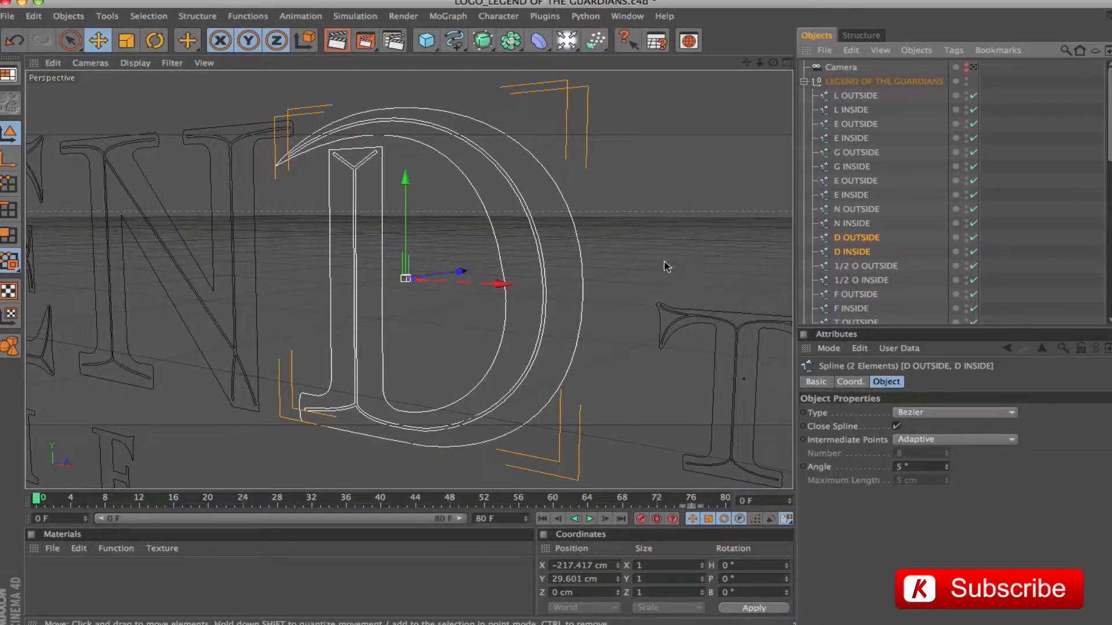
Create a Loft NURBS around D OUTSIDE and add D INSIDE as its second spline.
left_click(868, 239)
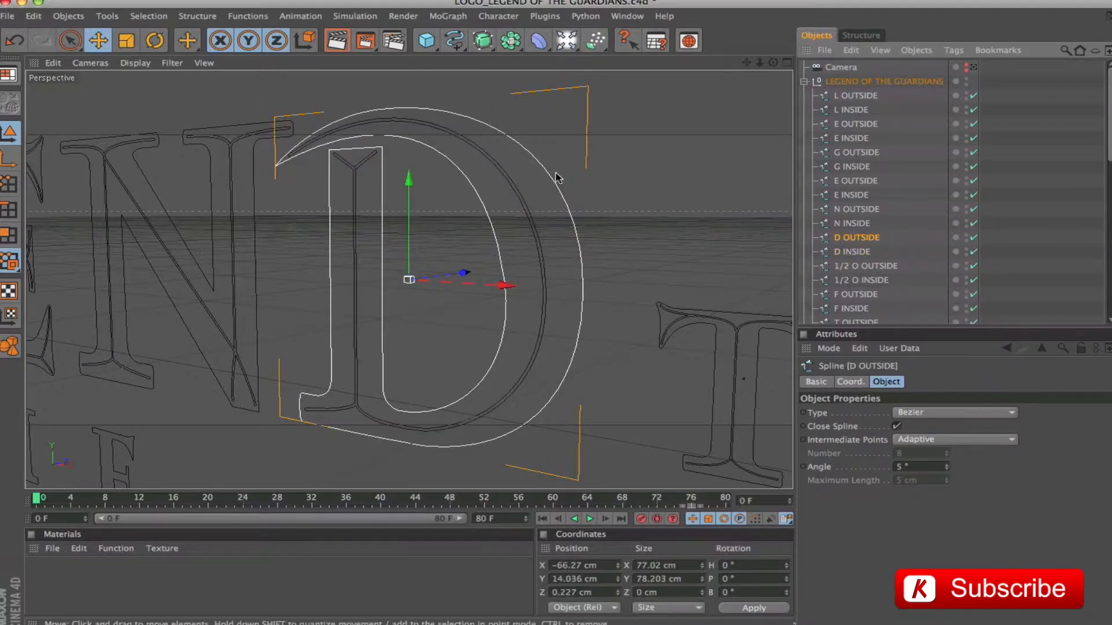
left_click_drag(482, 40, 666, 88)
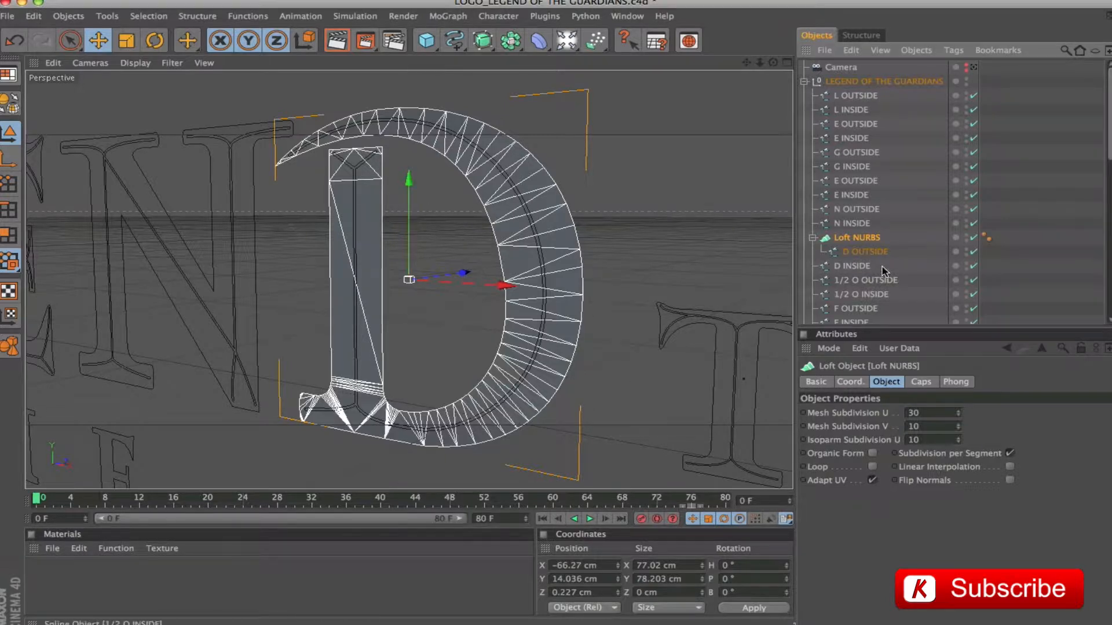
left_click_drag(852, 267, 858, 259)
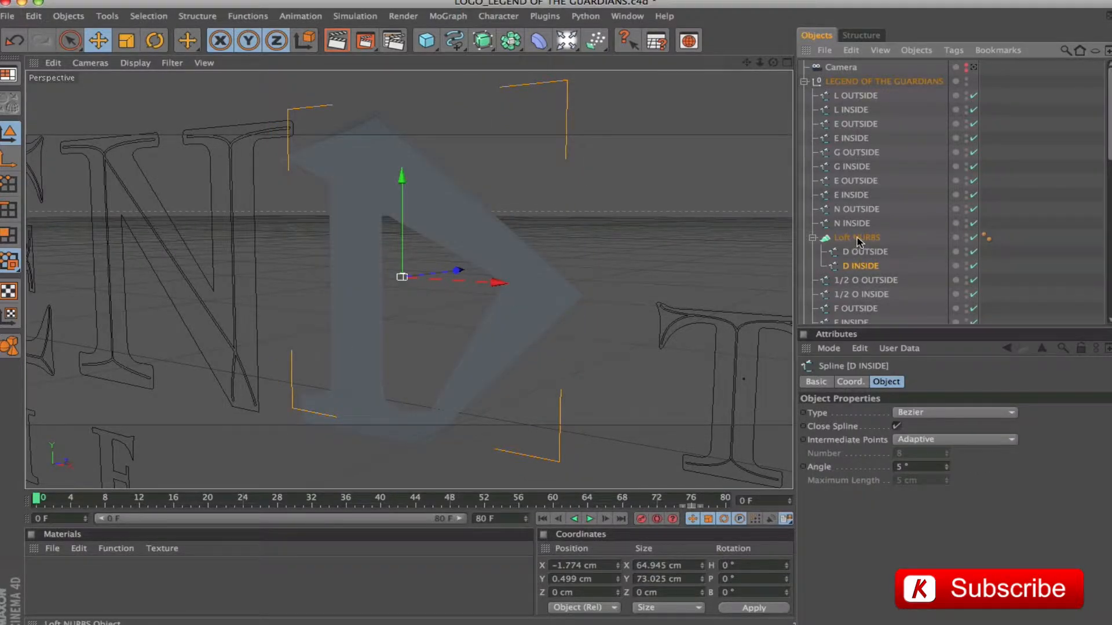
Set the D loft's Mesh Subdivision U to 300 and Mesh Subdivision V to 3.
left_click(857, 238)
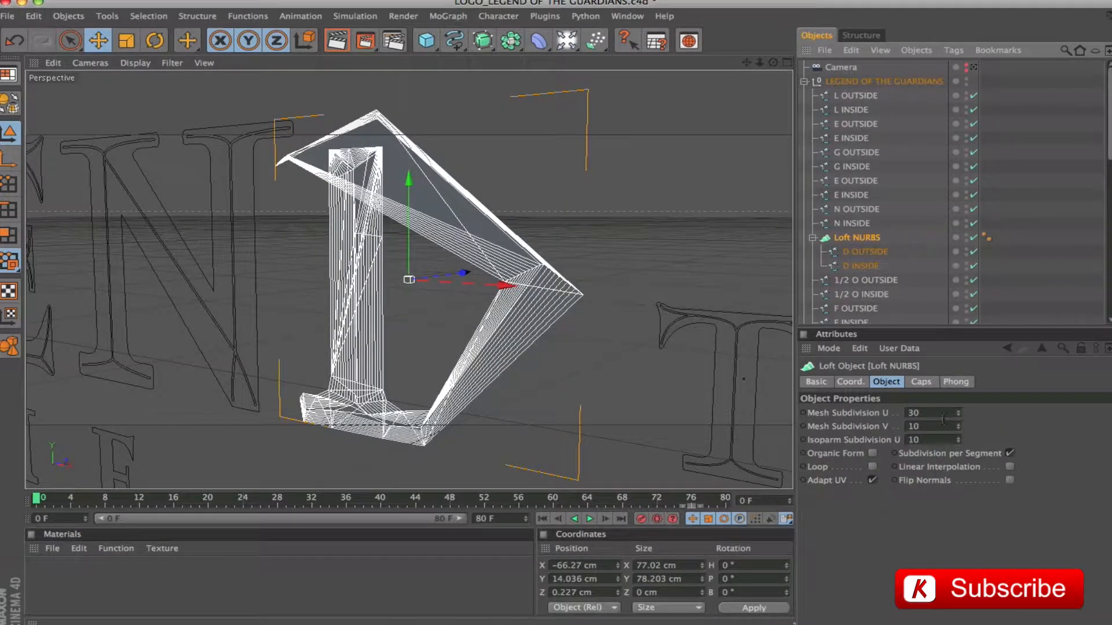
left_click_drag(959, 415, 1036, 416)
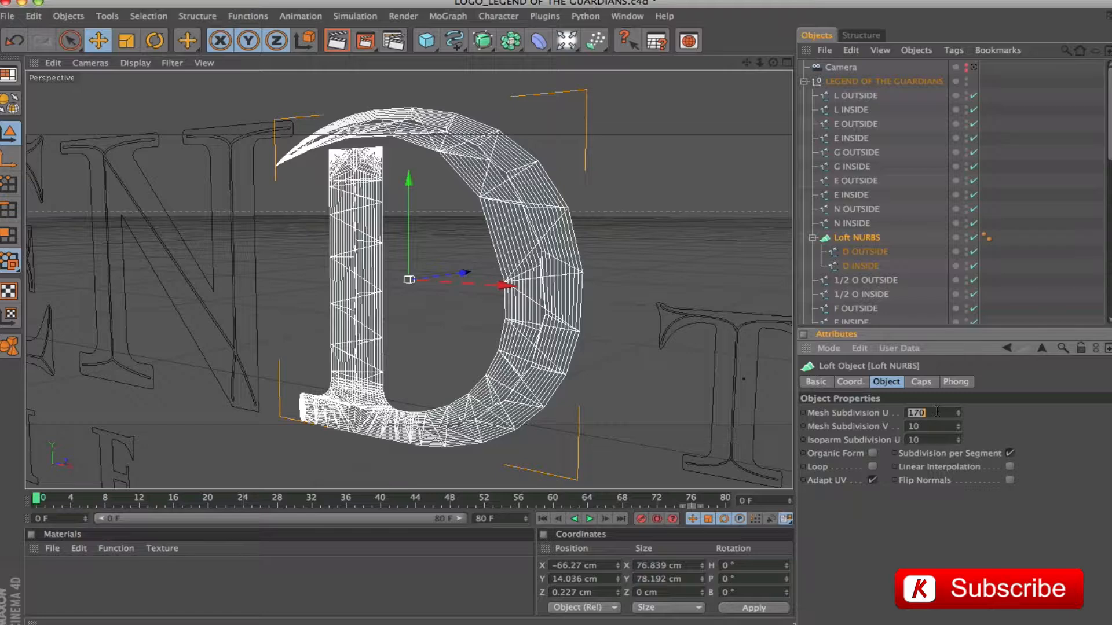
key("Return")
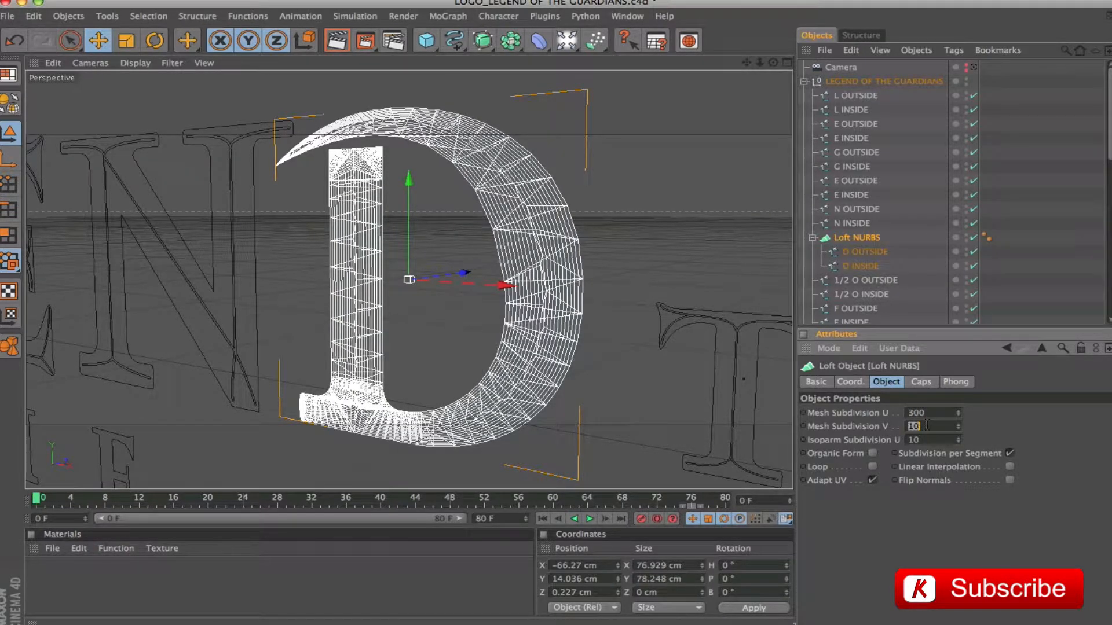
type("3")
key("Return")
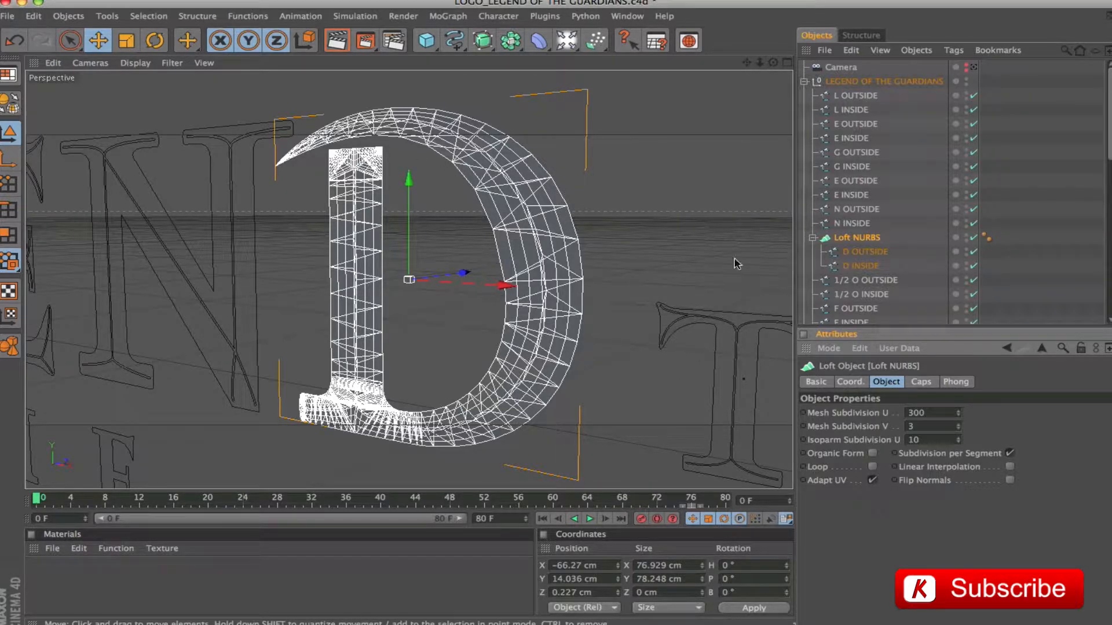
Make the outermost point on the D INSIDE spline's bowl its first point.
left_click(860, 265)
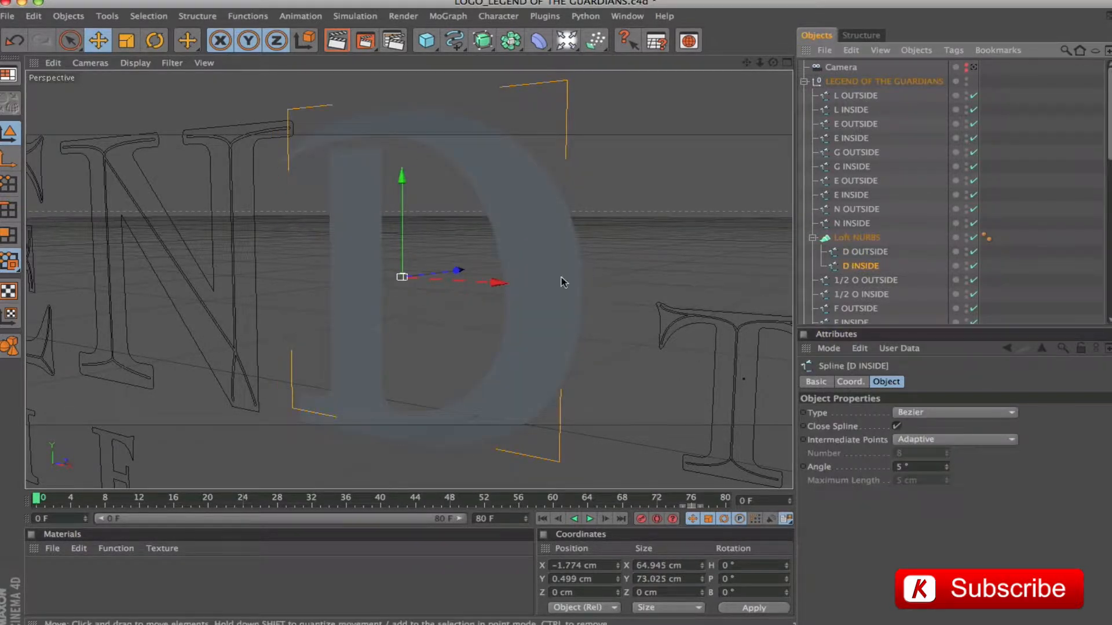
left_click(9, 183)
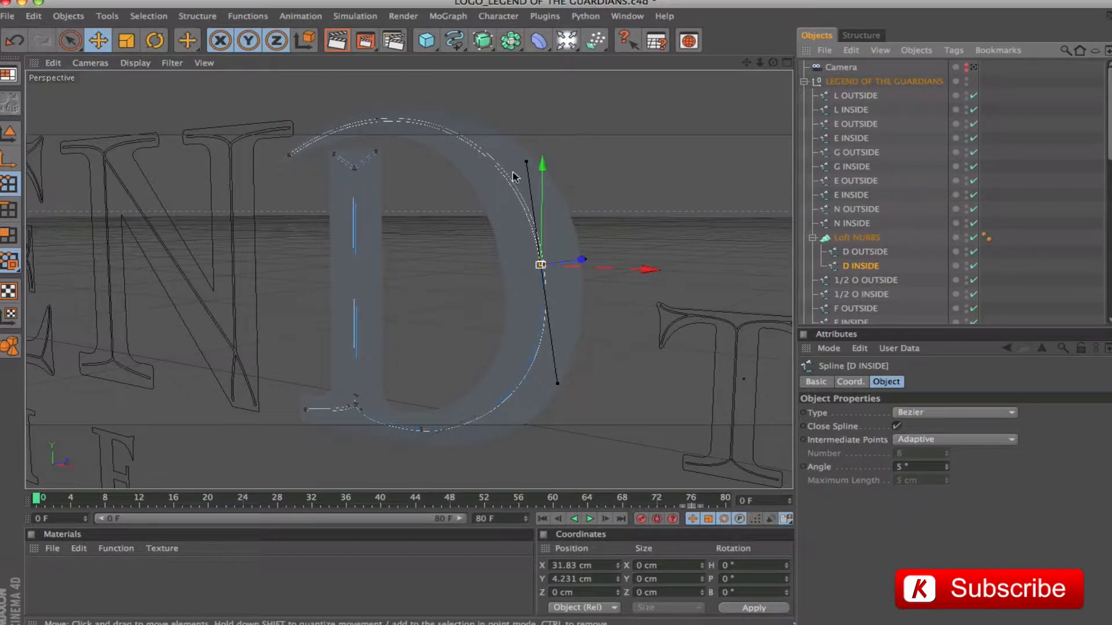
key("space")
right_click(537, 266)
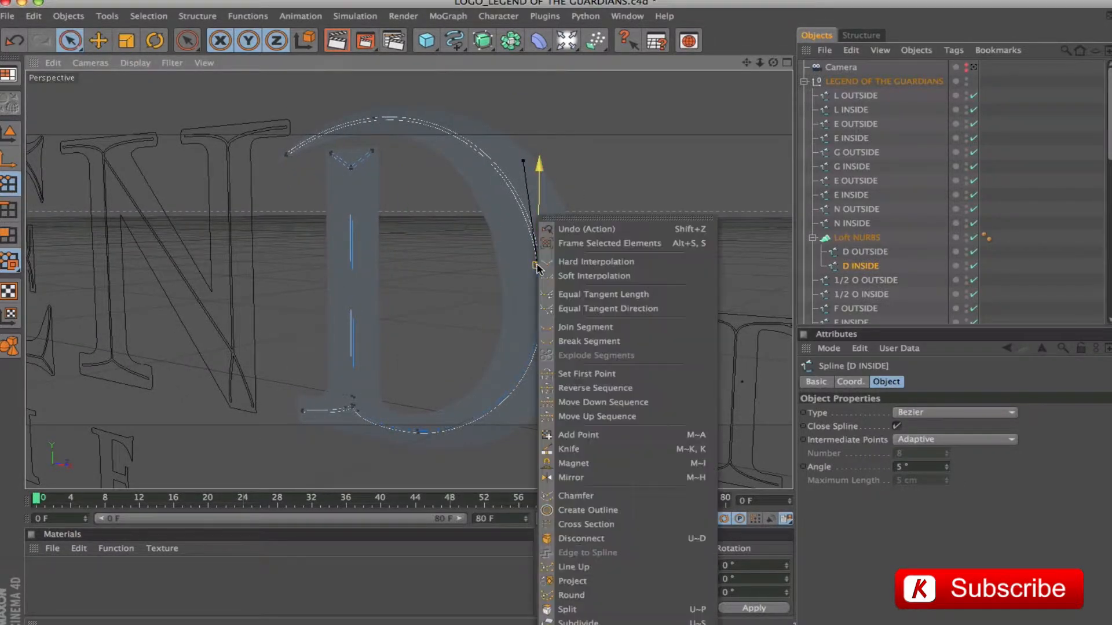
left_click(582, 376)
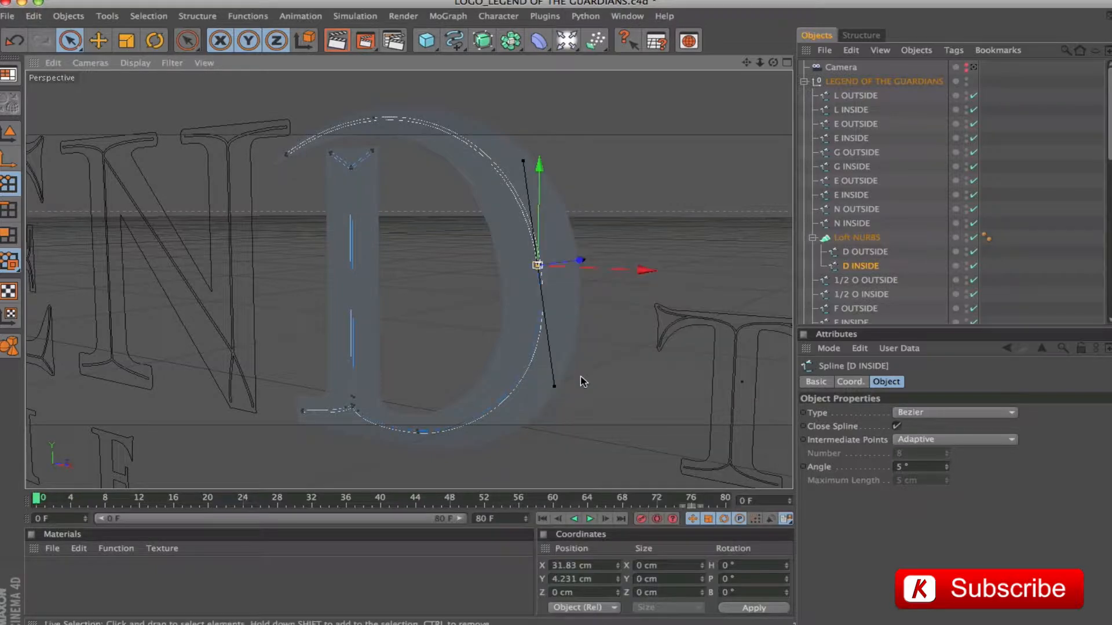
Make the point at the middle of the D OUTSIDE spline's inner bowl edge its first point, and compare it with D INSIDE.
left_click(864, 251)
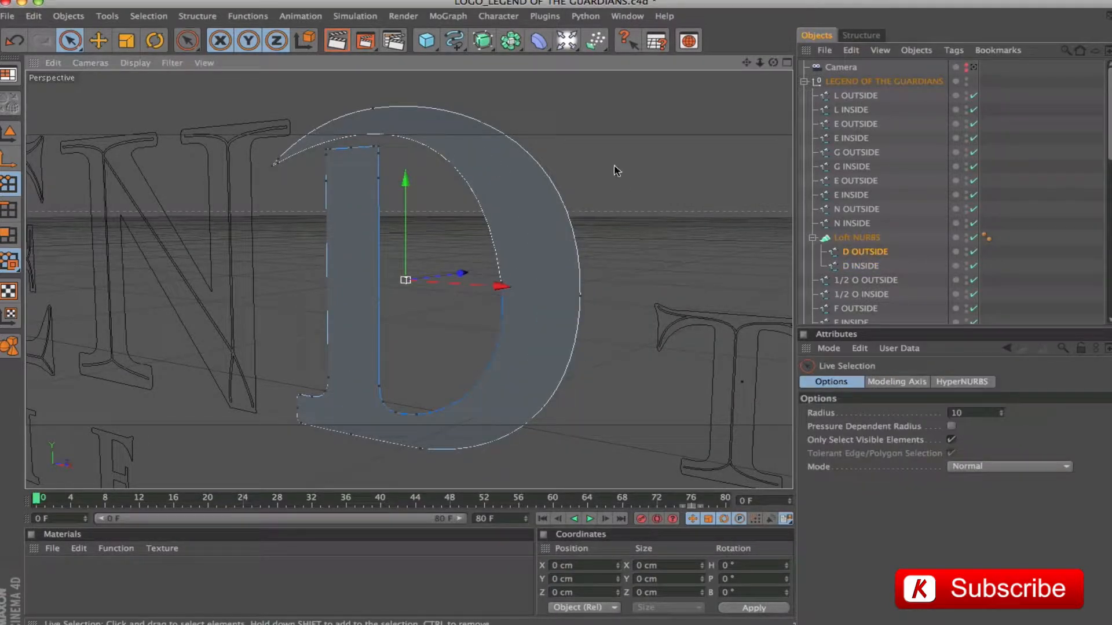
left_click(582, 297)
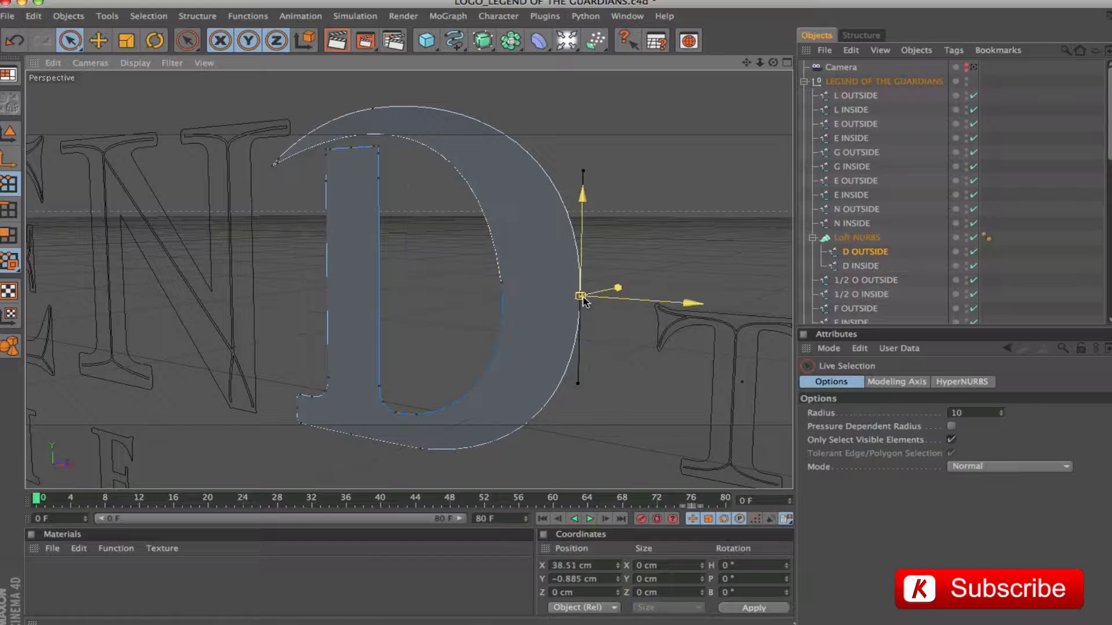
left_click(501, 283)
right_click(501, 285)
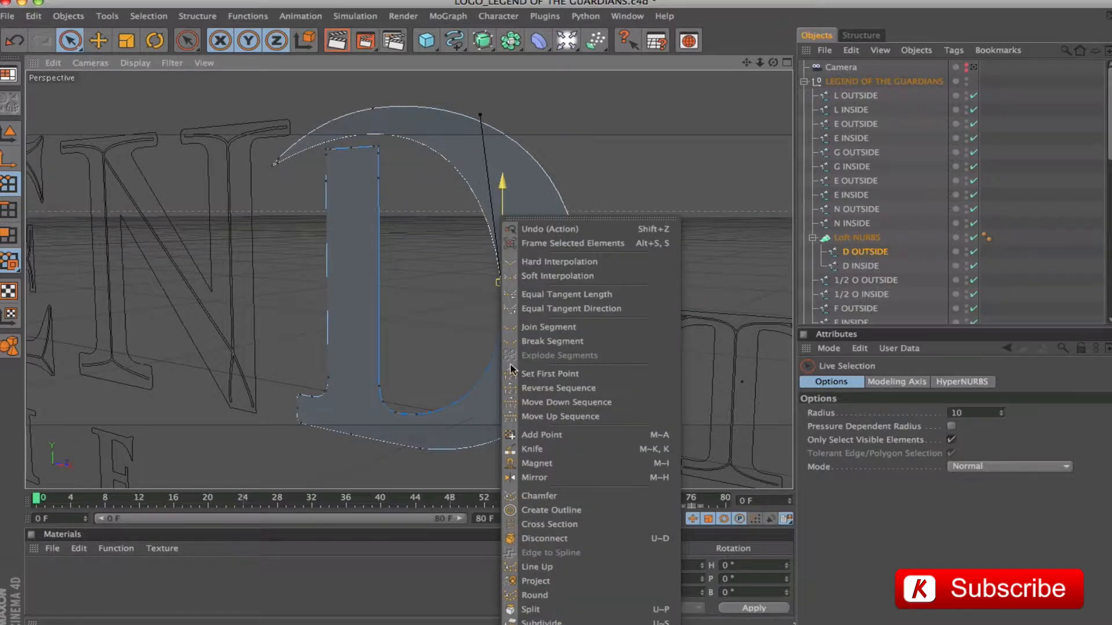
left_click(544, 374)
left_click(868, 265)
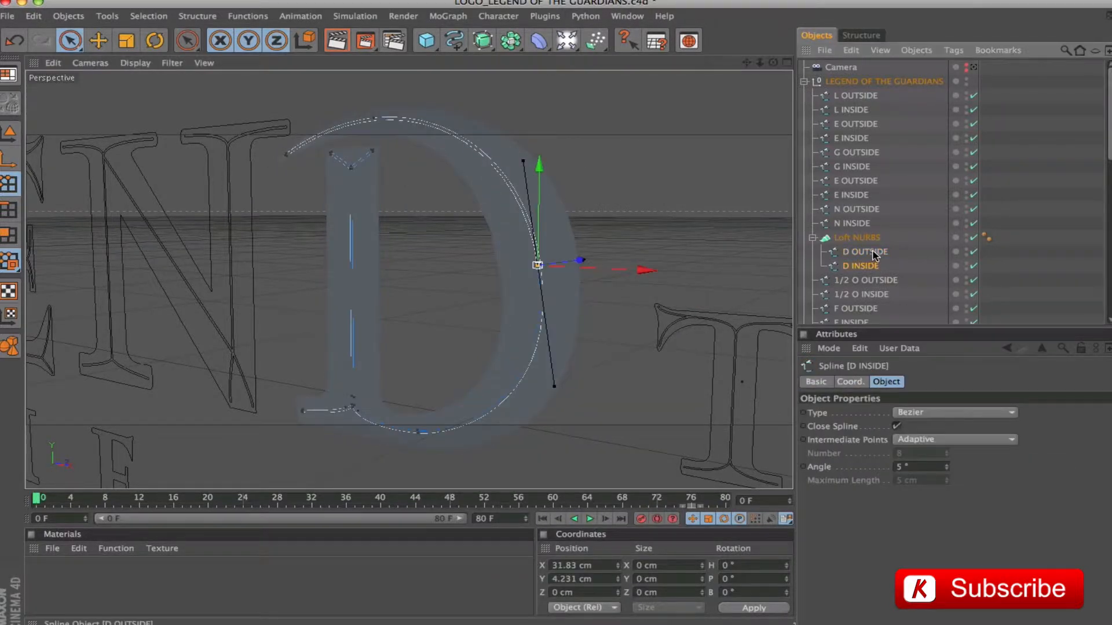
left_click(868, 252, "shift")
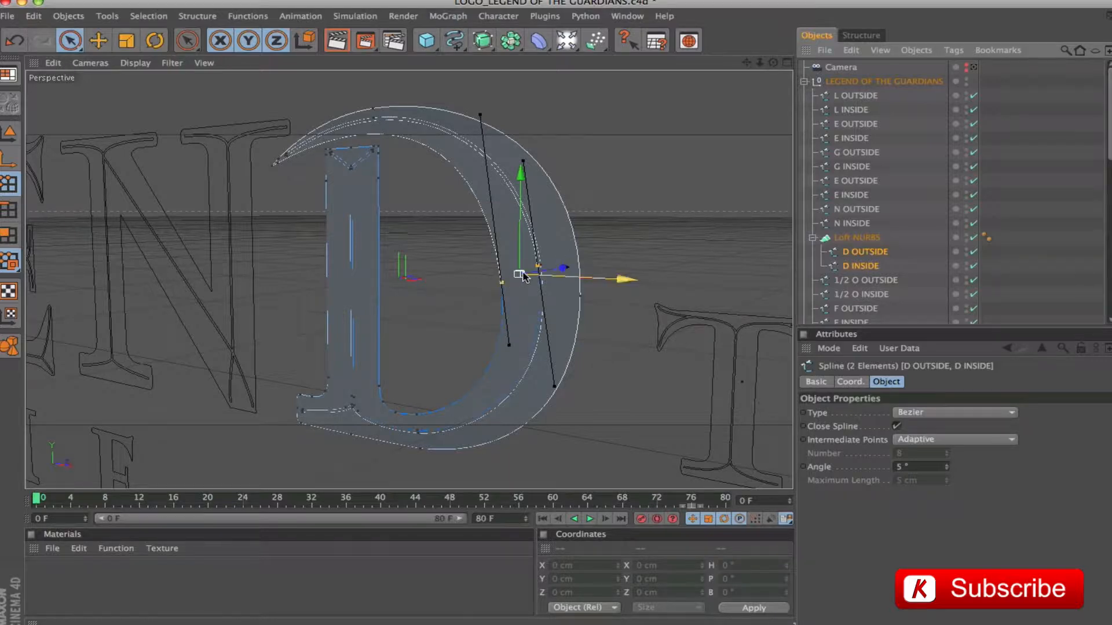
Move the whole D INSIDE spline along Z to -10 cm to give the D loft depth.
left_click(869, 268)
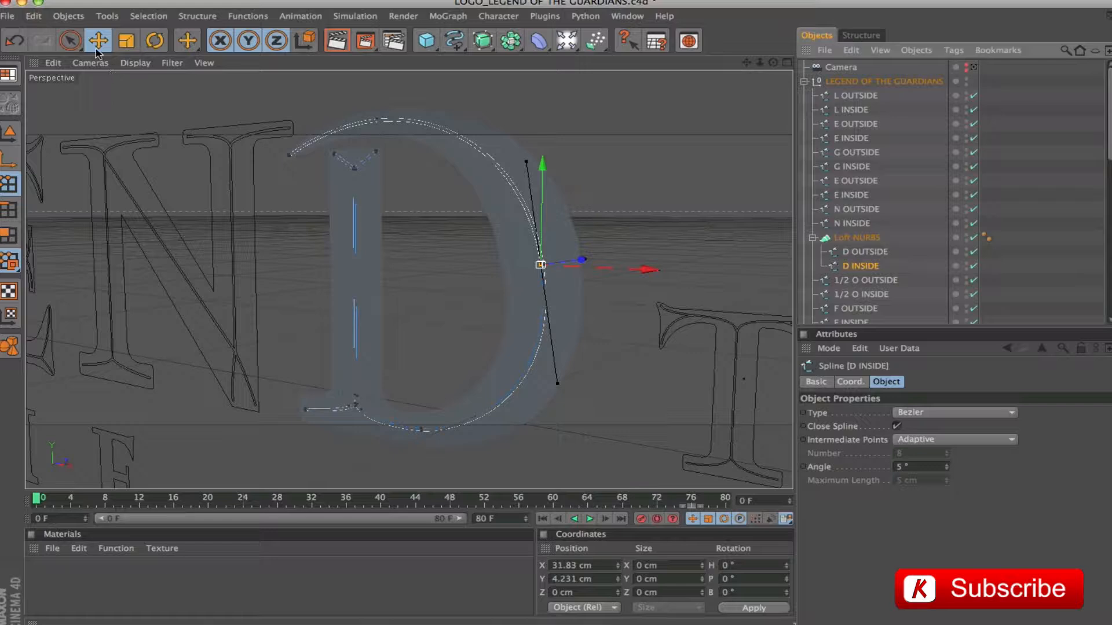
left_click(70, 41)
left_click(714, 172)
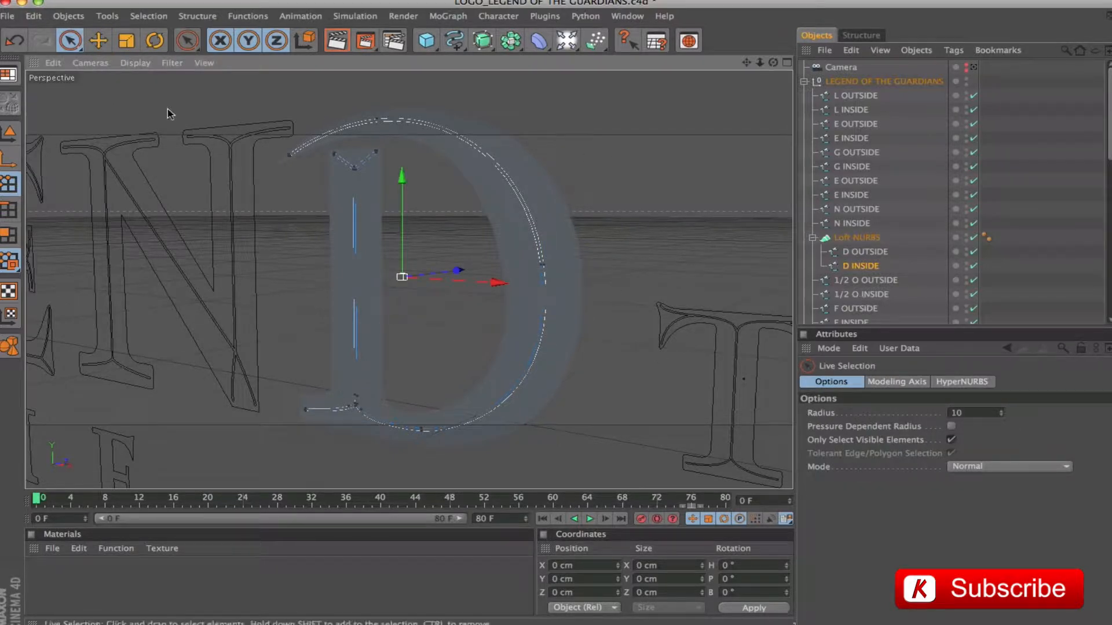
left_click(10, 133)
left_click_drag(773, 63, 678, 178)
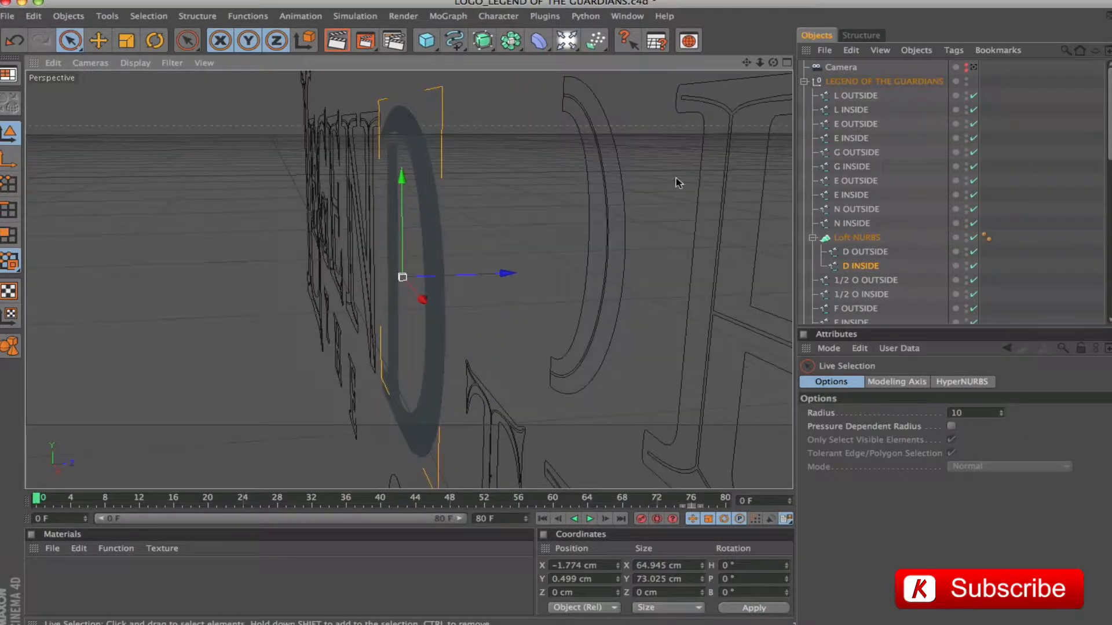
left_click_drag(507, 273, 462, 275)
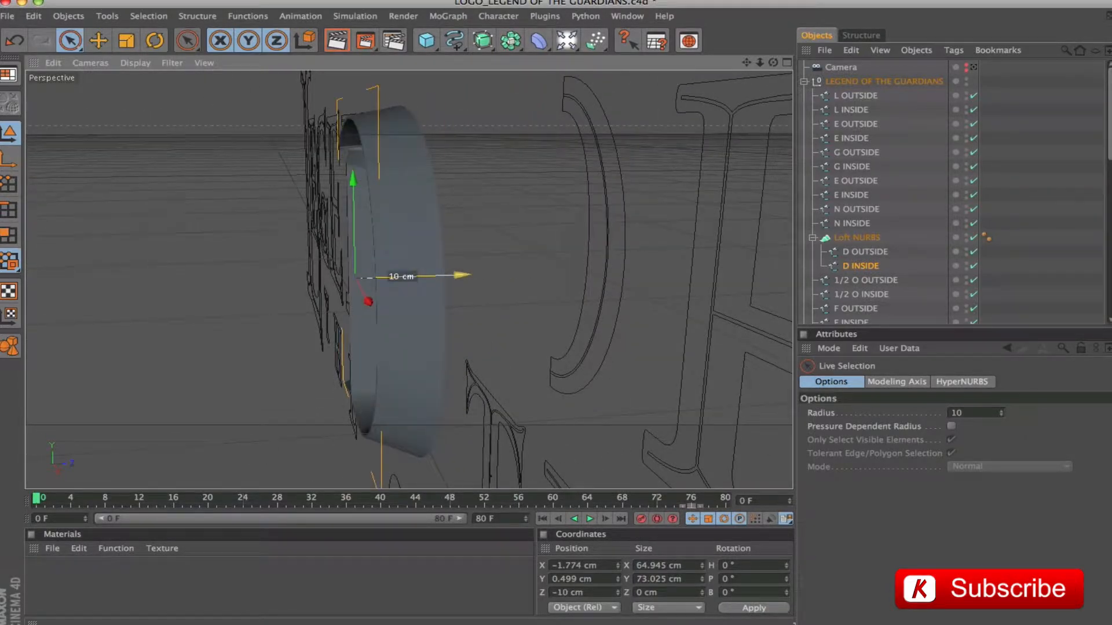
left_click_drag(590, 253, 706, 254)
scroll(686, 220, "down", 5)
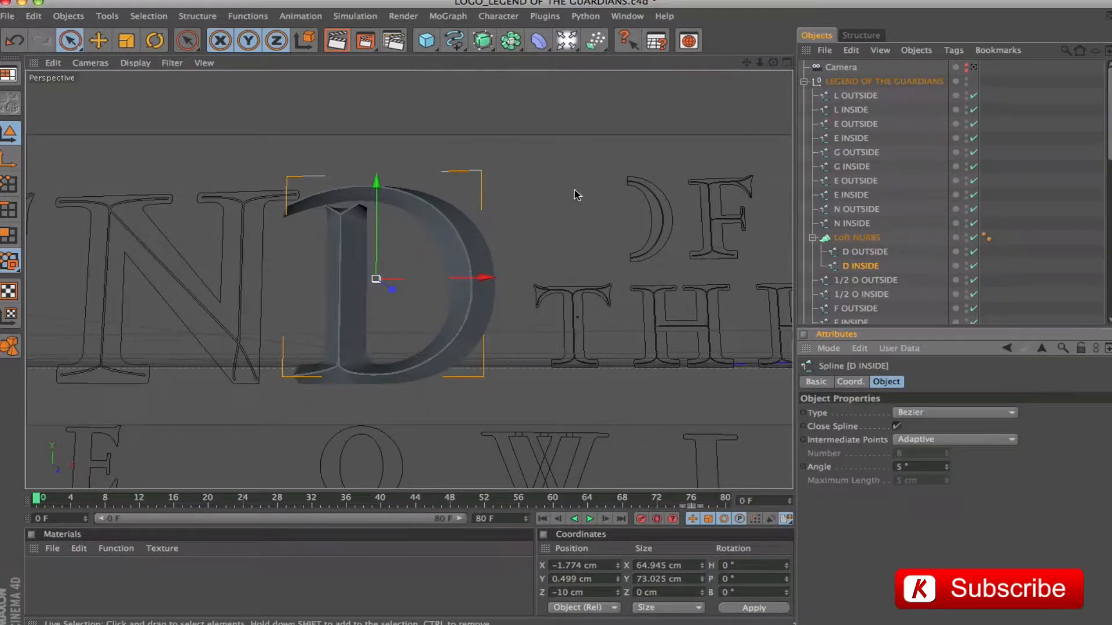
mouse_move(576, 195)
left_mouse_down()
mouse_move(509, 200)
mouse_move(573, 197)
left_mouse_up()
left_click_drag(716, 339, 706, 329)
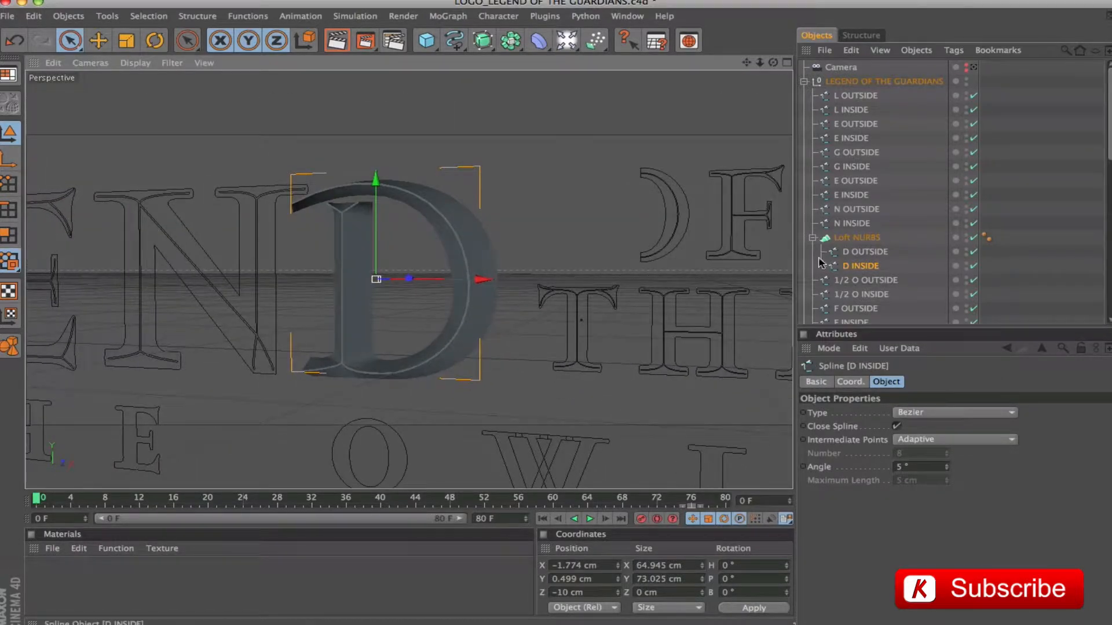
Rename the Loft NURBS object as D.
left_click(867, 240)
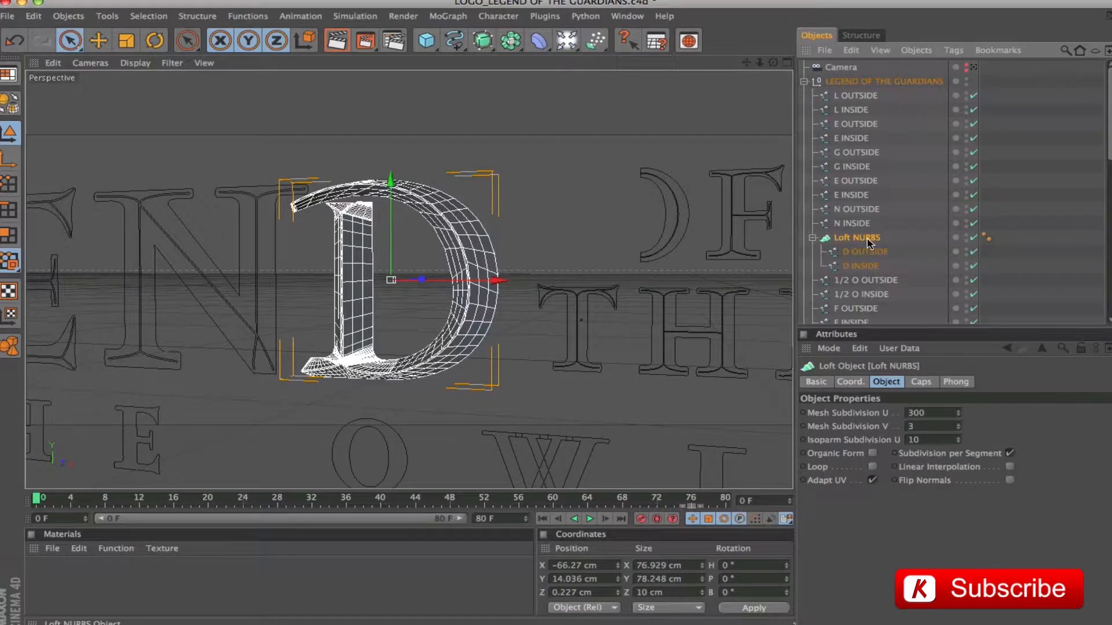
double_click(867, 238)
type("D")
key("Return")
Put the D loft inside a Symmetry object and set its Mirror Plane to XY.
left_click_drag(511, 40, 777, 86)
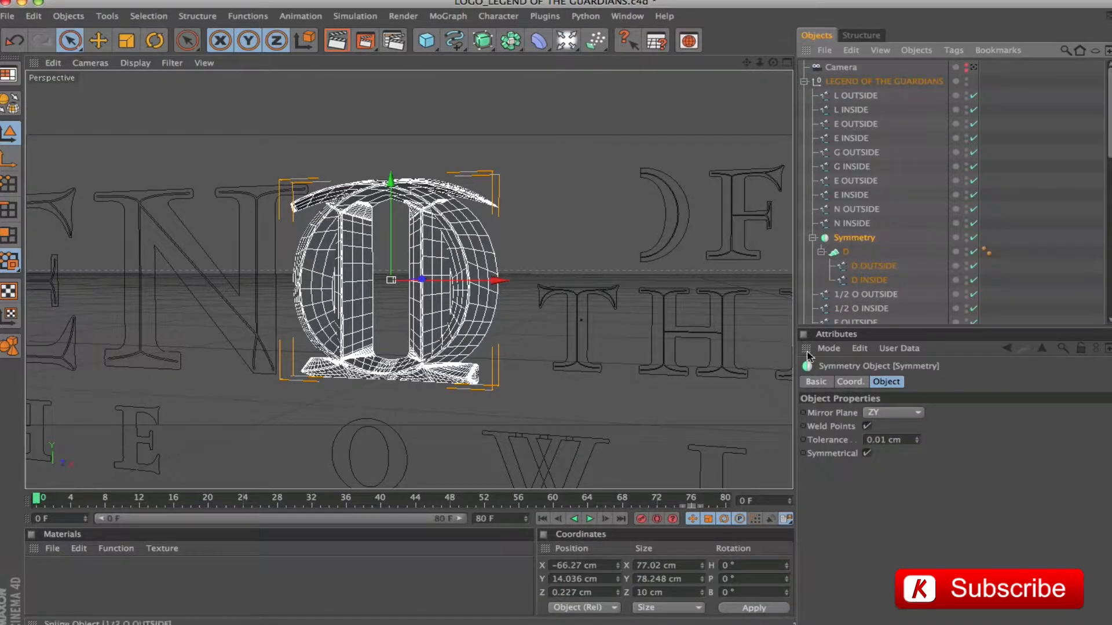
left_click(888, 414)
left_click(873, 426)
left_click_drag(463, 260, 349, 242)
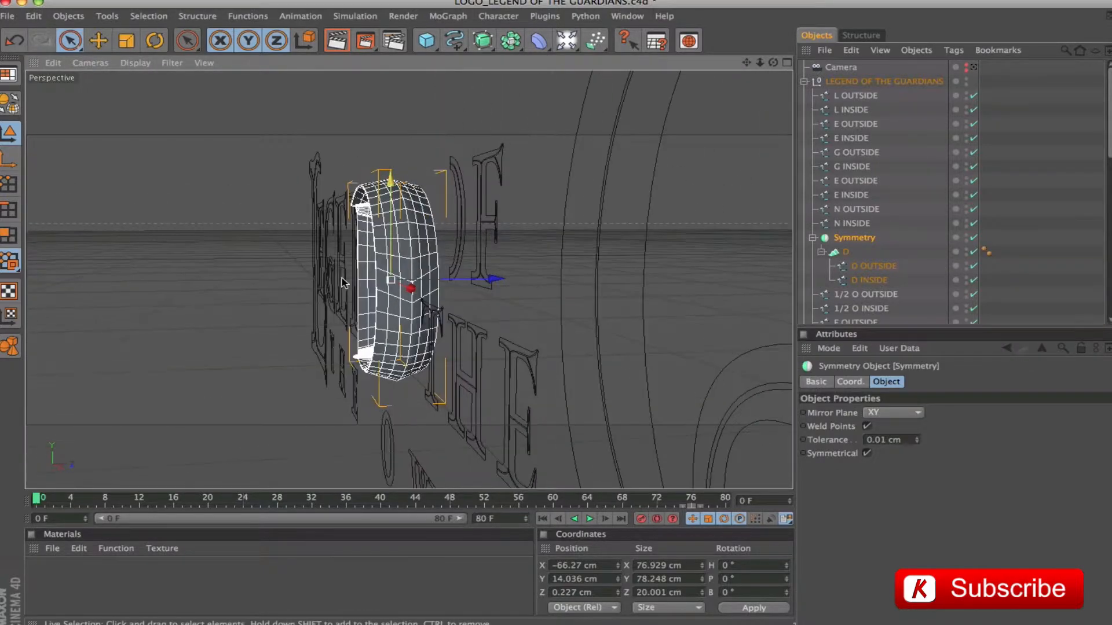
Render the mirrored D in the viewport from a general angle and up close, and inspect the D loft's settings.
left_click_drag(617, 203, 682, 194)
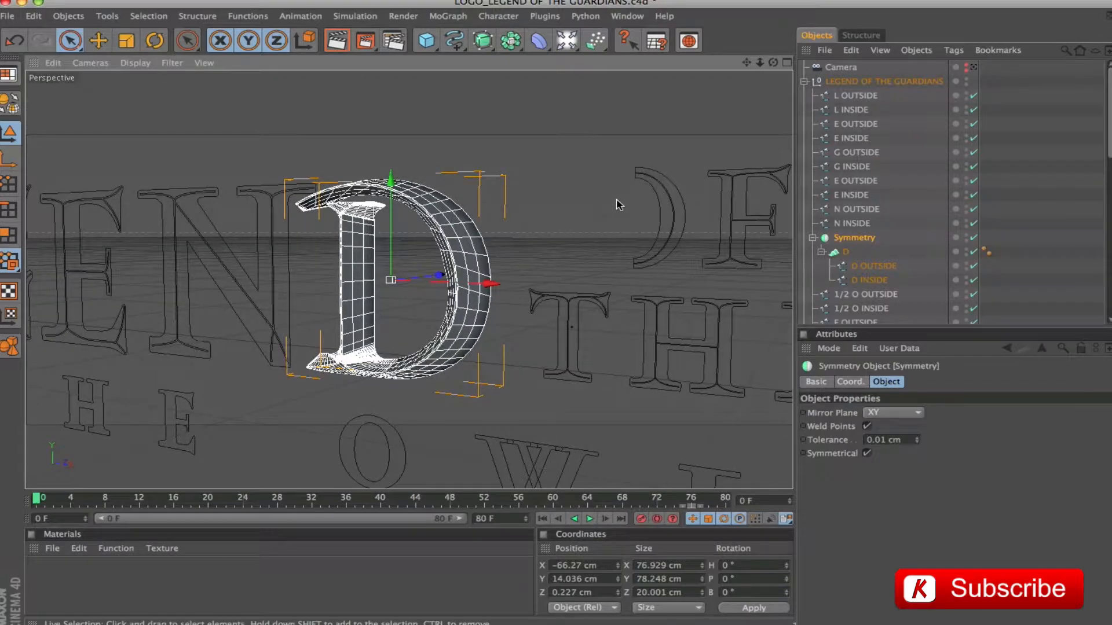
key("ctrl+r")
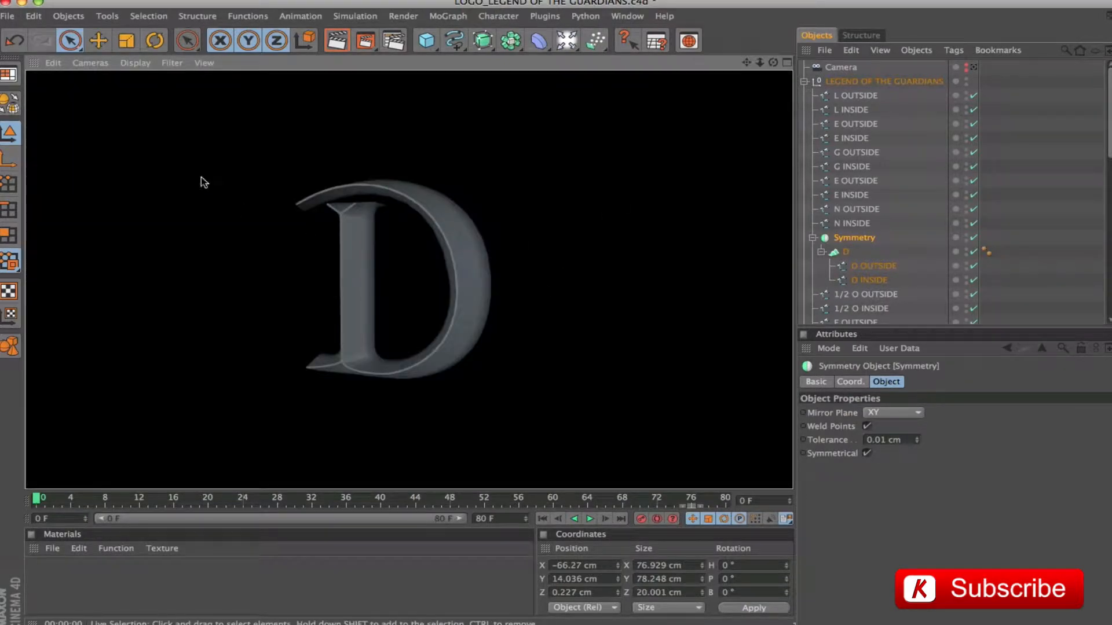
left_click_drag(508, 263, 545, 262)
key("ctrl+r")
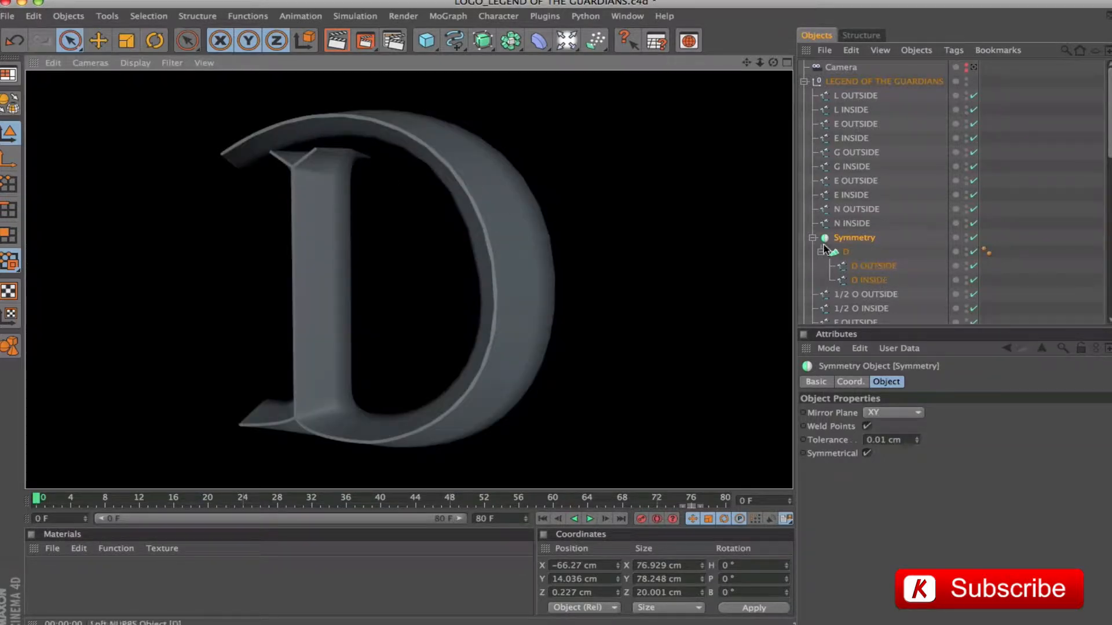
left_click(834, 251)
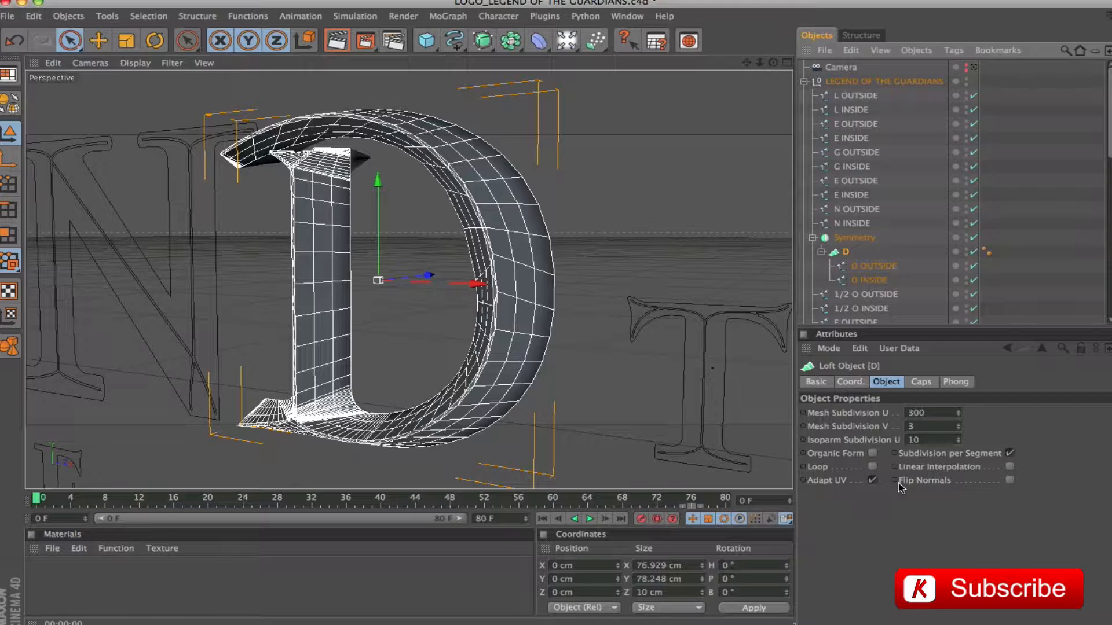
Collapse the Symmetry object's hierarchy and rename it as D.
left_click(813, 239)
left_click(852, 238)
double_click(868, 240)
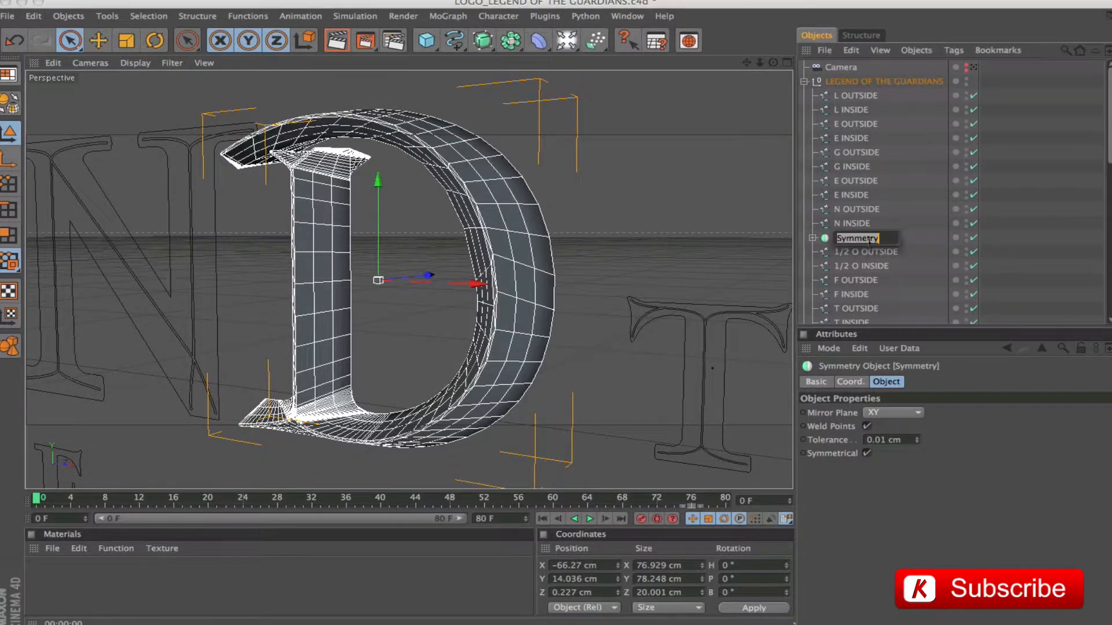
type("D")
key("Return")
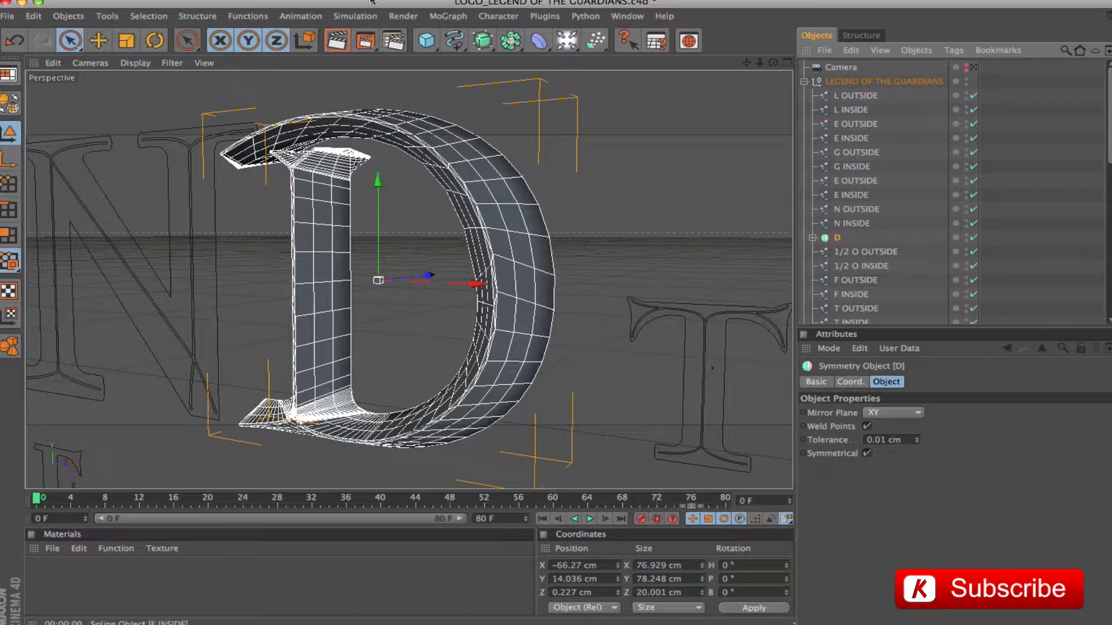
Put the D symmetry inside a HyperNURBS object and set its Subdivision Editor to 1.
left_click(483, 40, "alt")
left_click_drag(550, 162, 693, 435)
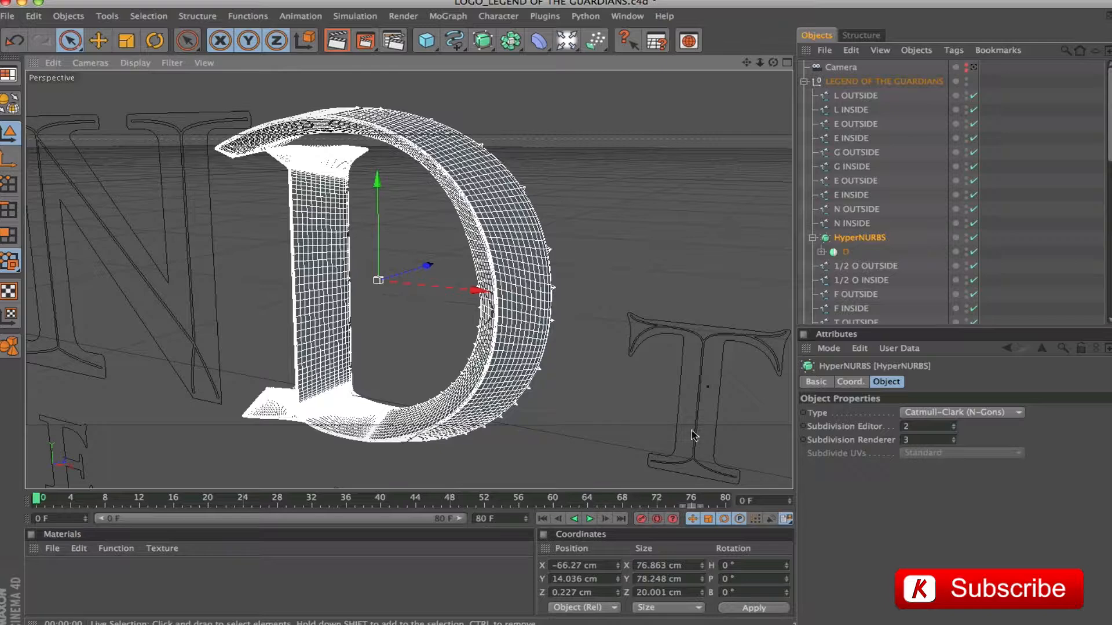
left_click(954, 431)
left_click(683, 221)
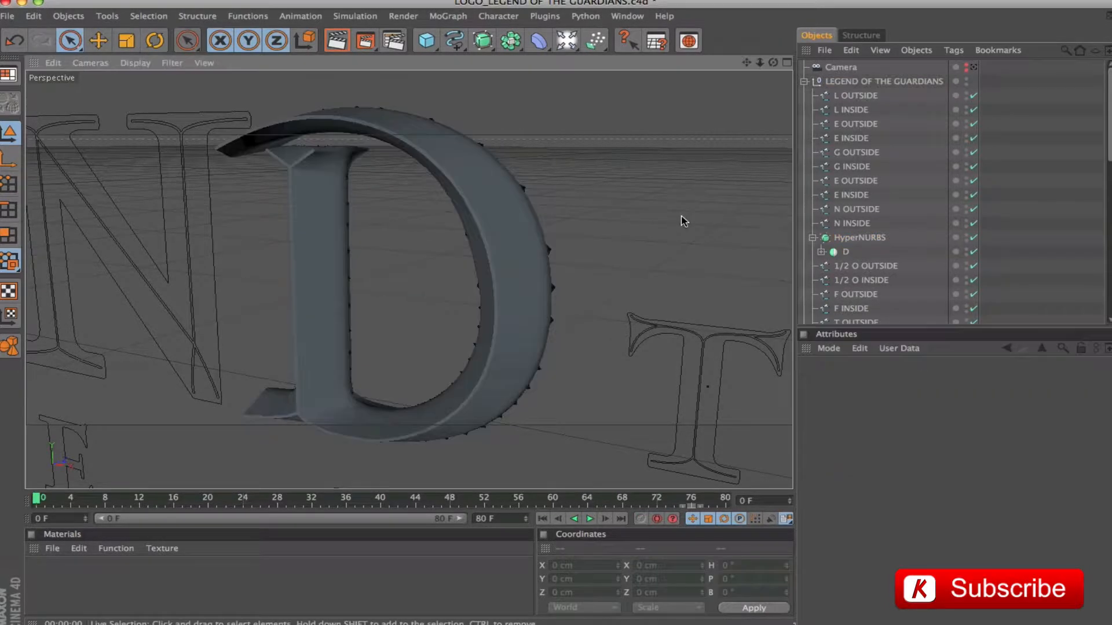
mouse_move(604, 169)
left_mouse_down()
mouse_move(654, 214)
mouse_move(604, 169)
mouse_move(592, 175)
left_mouse_up()
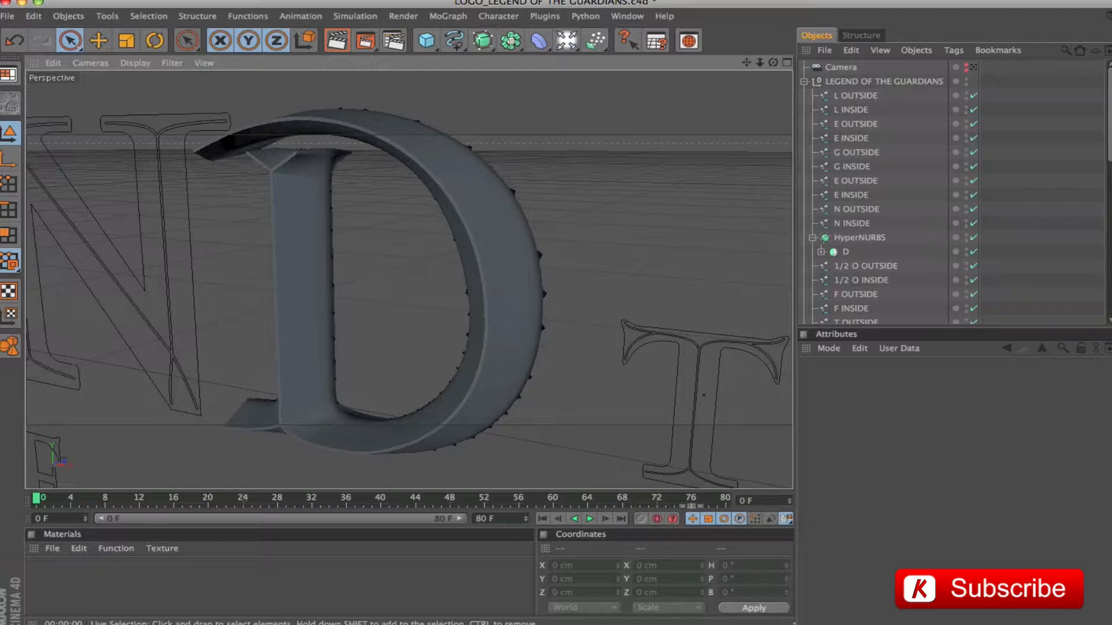
Set the D symmetry's Tolerance to 0 cm and turn off Weld Points.
left_click(858, 240)
left_click(835, 254)
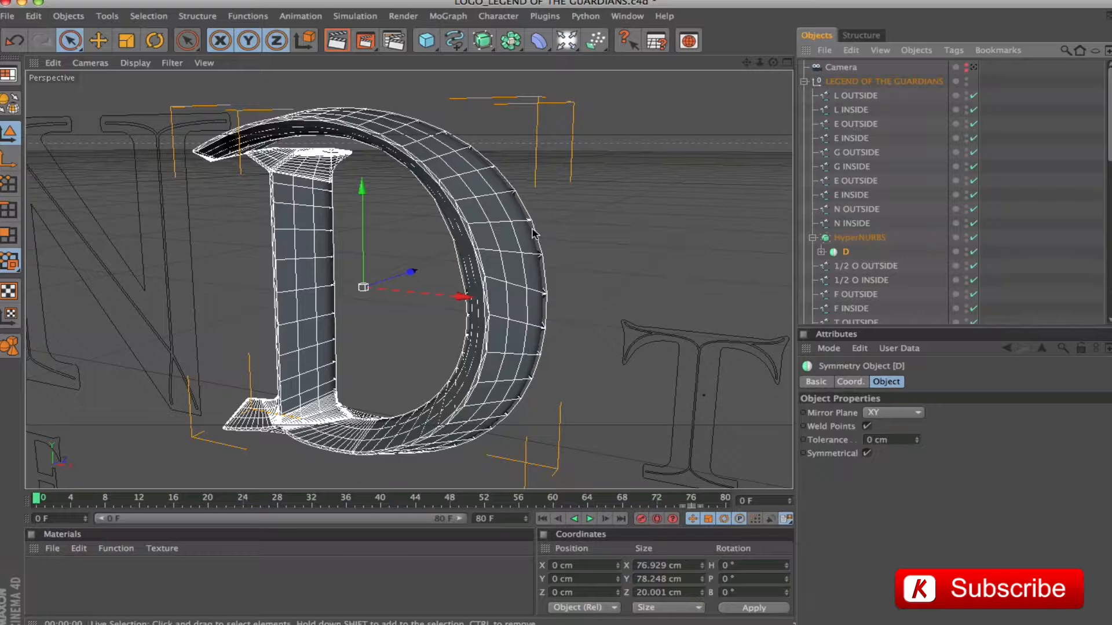
left_click(867, 427)
left_click(863, 244)
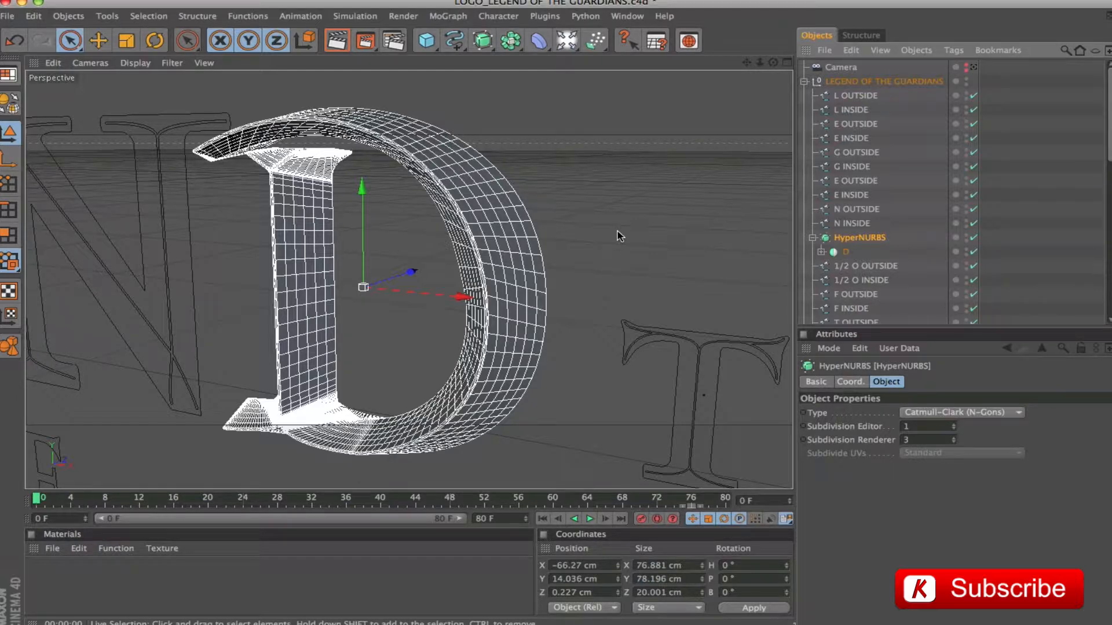
Render the smoothed D in the viewport from several angles to check its surface.
key("ctrl+r")
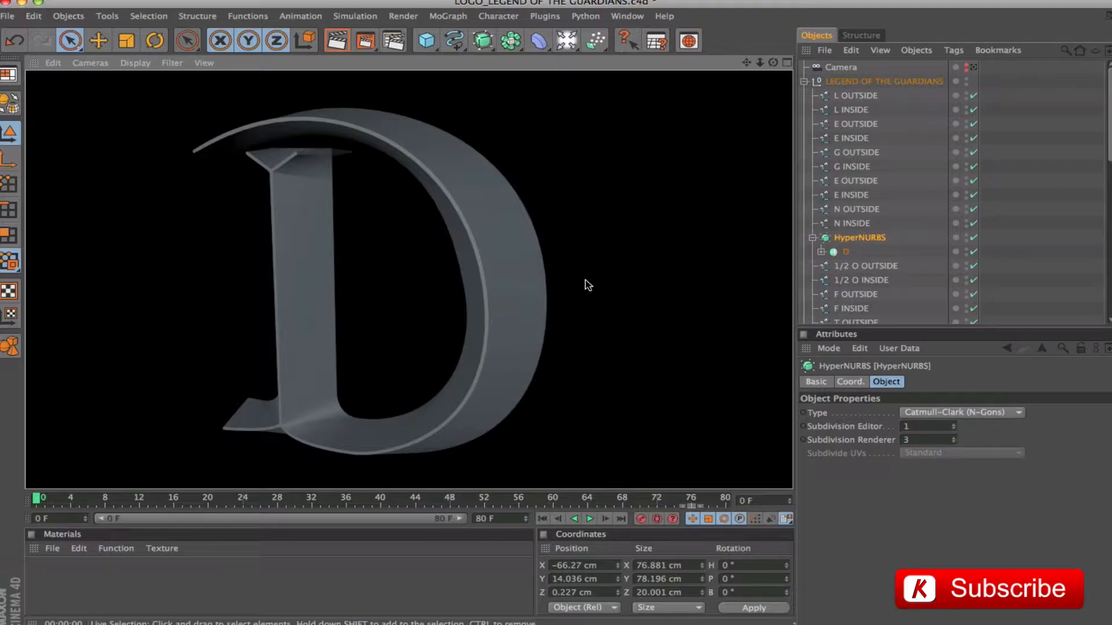
left_click_drag(588, 285, 516, 304)
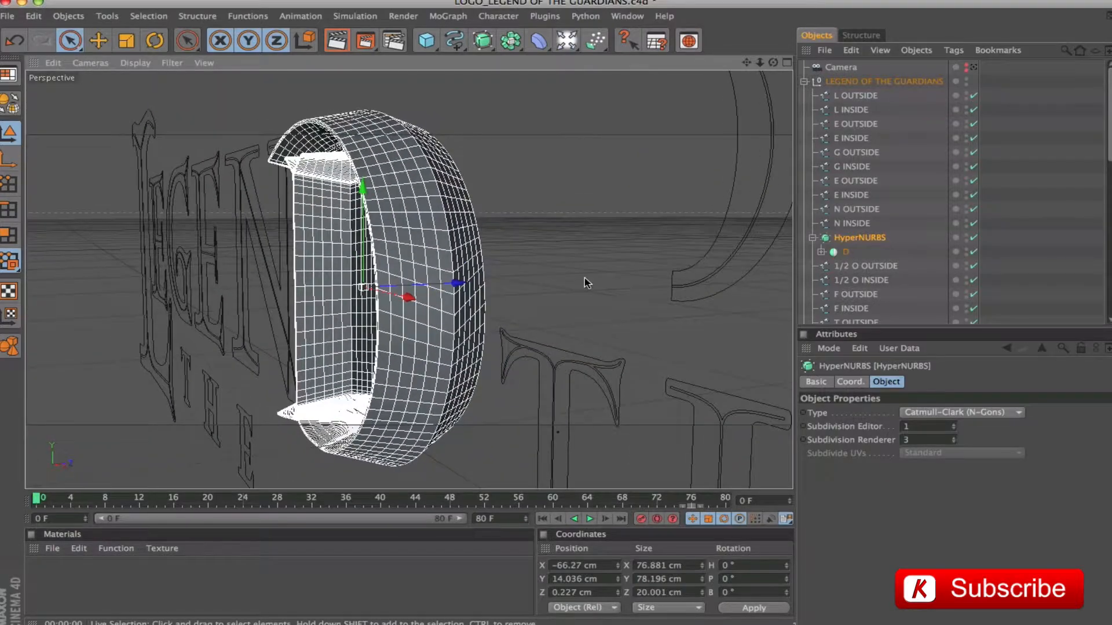
key("ctrl+r")
left_click_drag(581, 282, 662, 238)
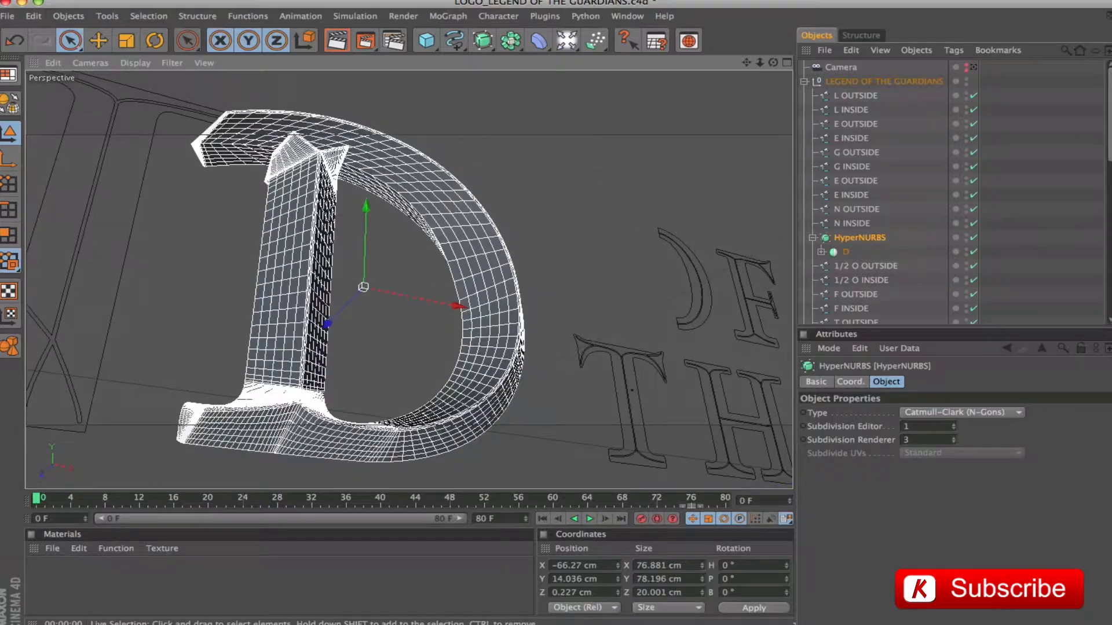
key("ctrl+r")
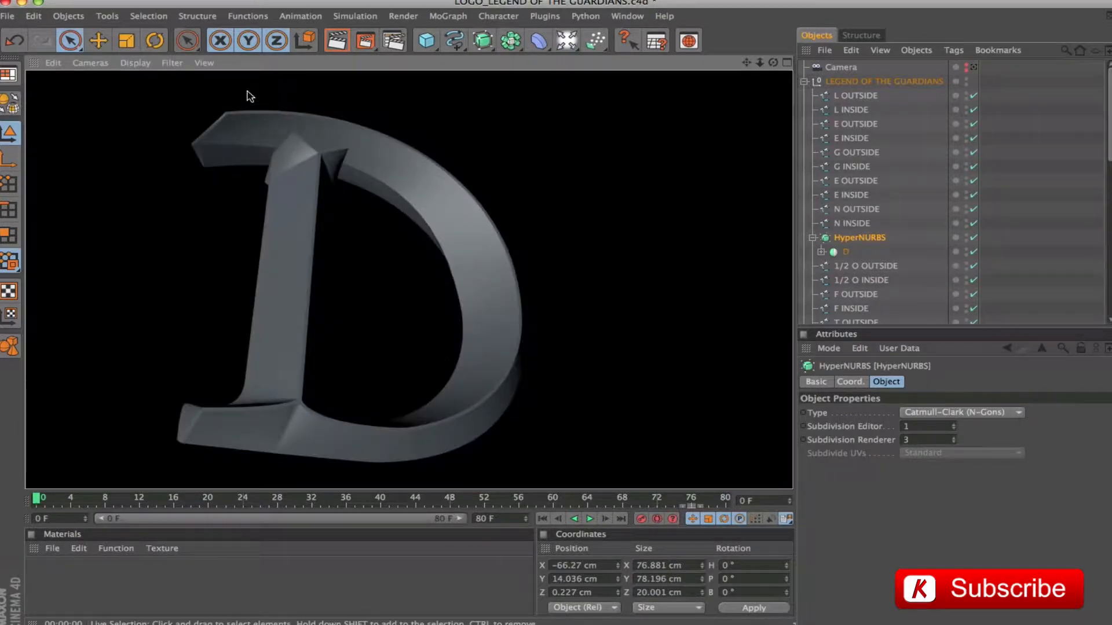
left_click_drag(611, 299, 536, 332)
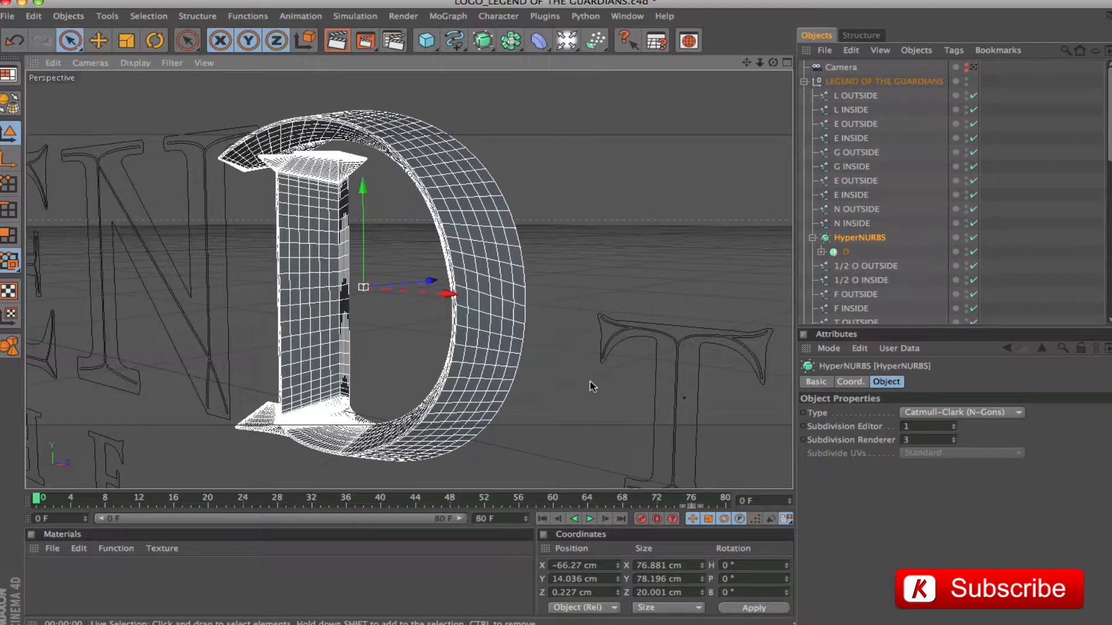
Rename the HyperNURBS object as D and collapse its hierarchy.
double_click(850, 239)
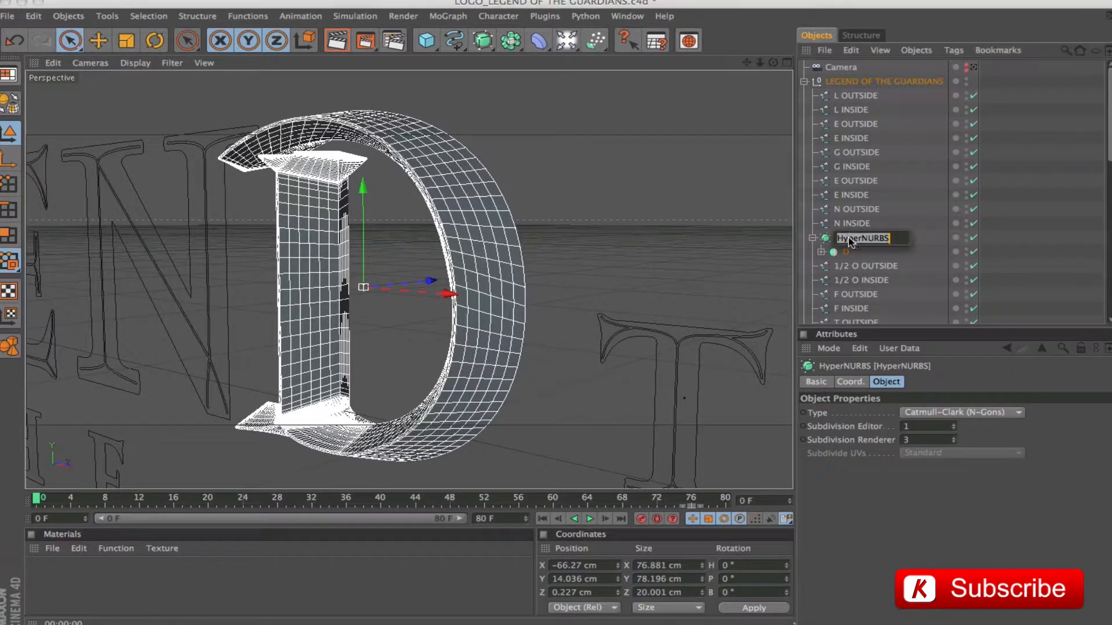
type("D")
key("Return")
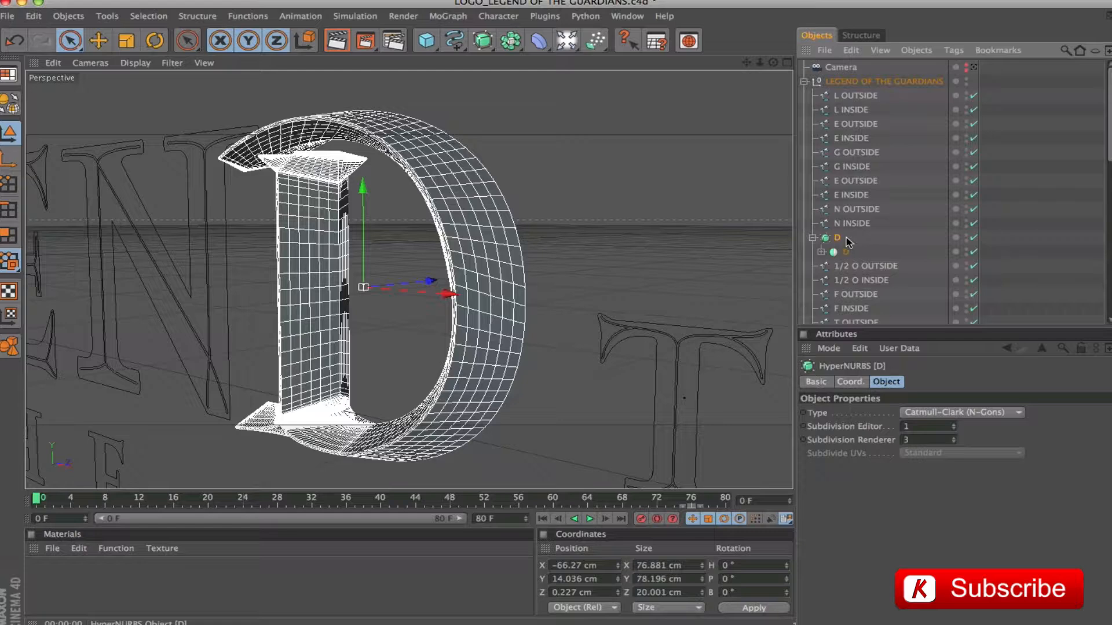
left_click(812, 238)
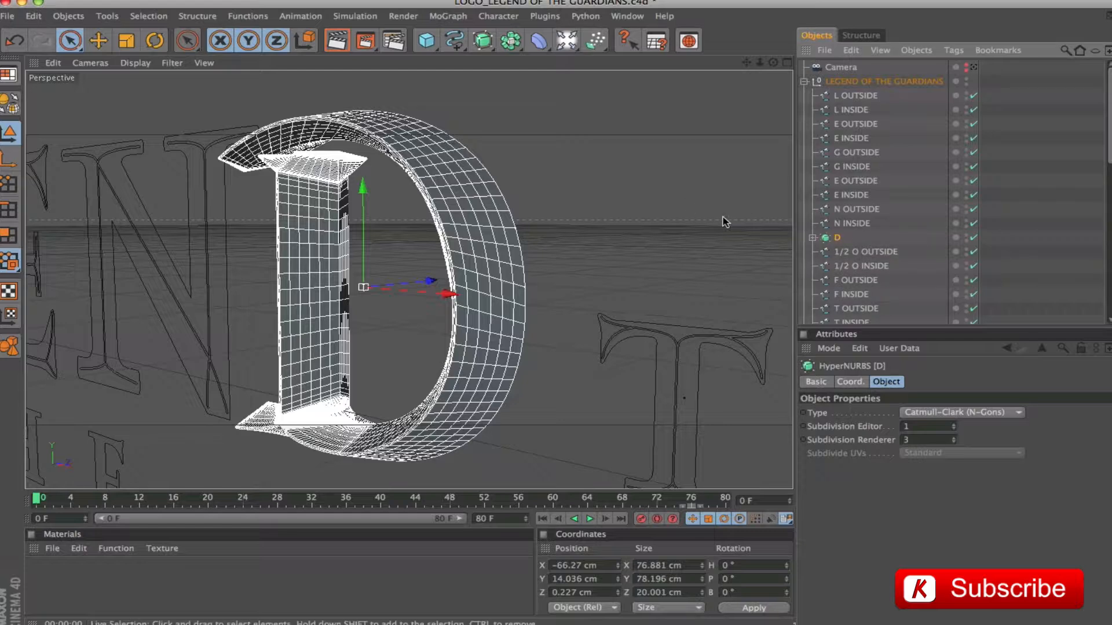
Frame the entire LEGEND OF THE GUARDIANS group in the view and clear the selection.
left_click(860, 83)
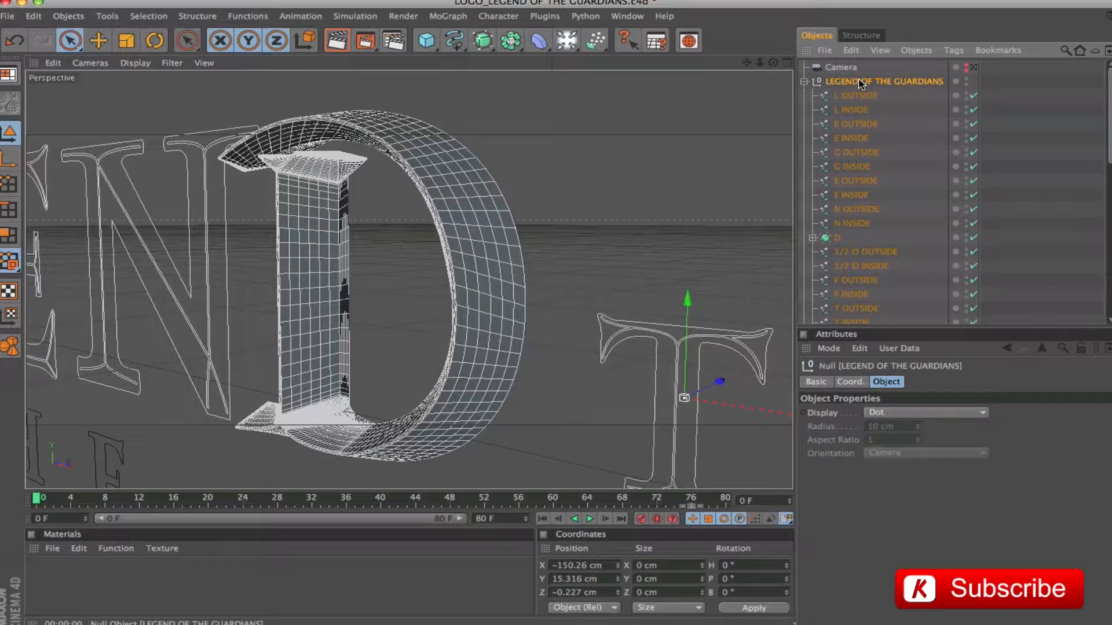
key("o")
left_click_drag(600, 204, 628, 240)
left_click(669, 333)
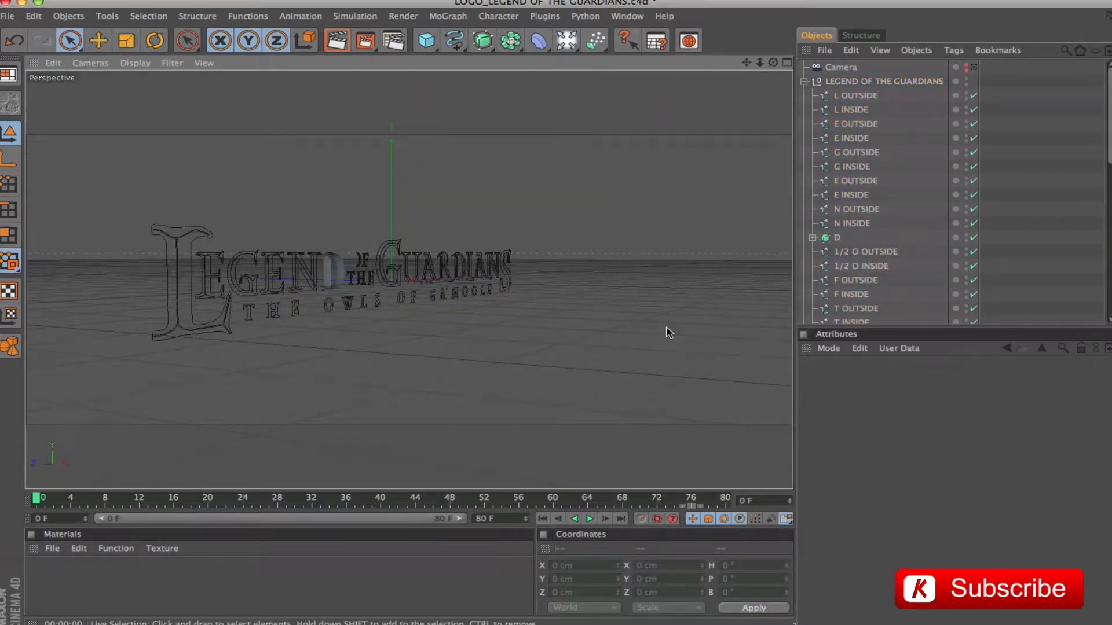
Select all the letter objects from L to S inside the LEGEND OF THE GUARDIANS group.
mouse_move(485, 214)
left_mouse_down()
mouse_move(440, 220)
mouse_move(487, 222)
left_mouse_up()
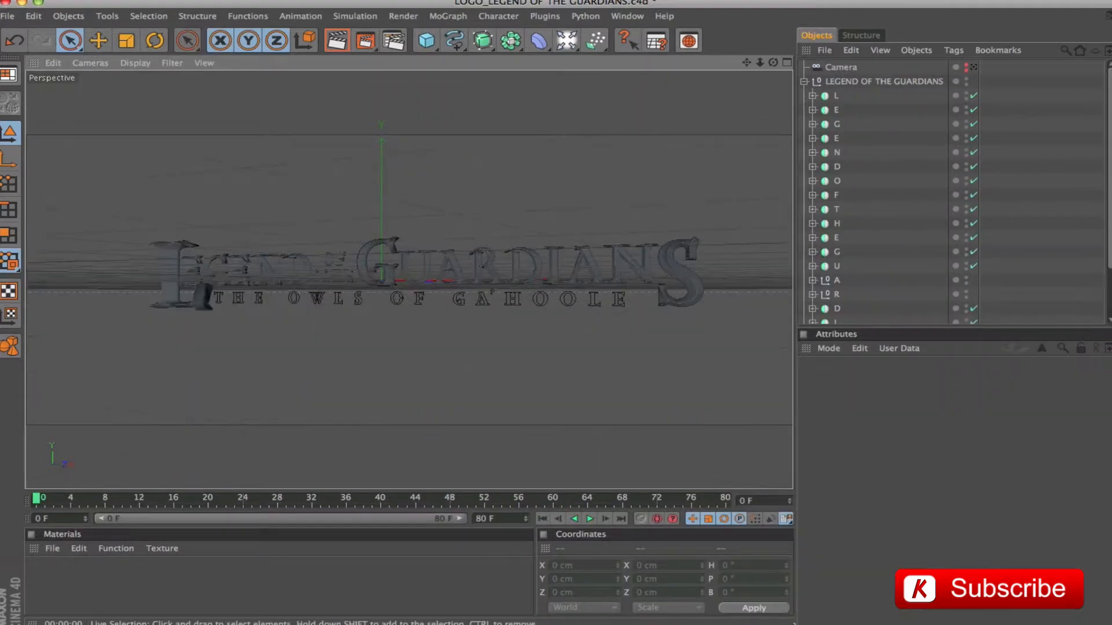
mouse_move(208, 277)
left_mouse_down()
mouse_move(189, 247)
mouse_move(209, 277)
left_mouse_up()
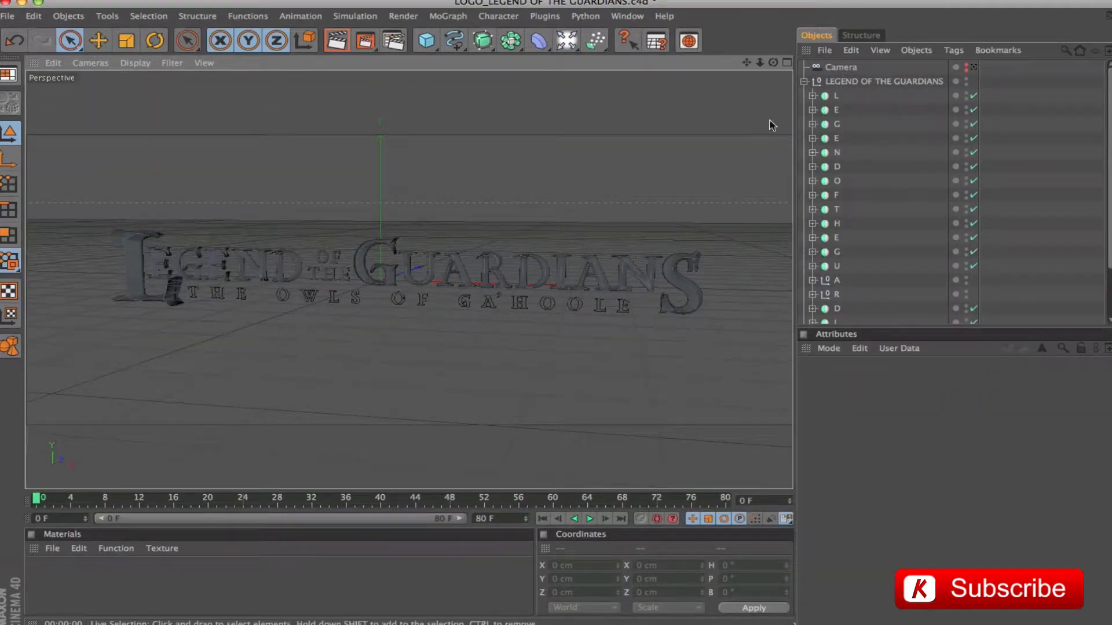
left_click(836, 95)
scroll(843, 294, "down", 2)
left_click(836, 301, "shift")
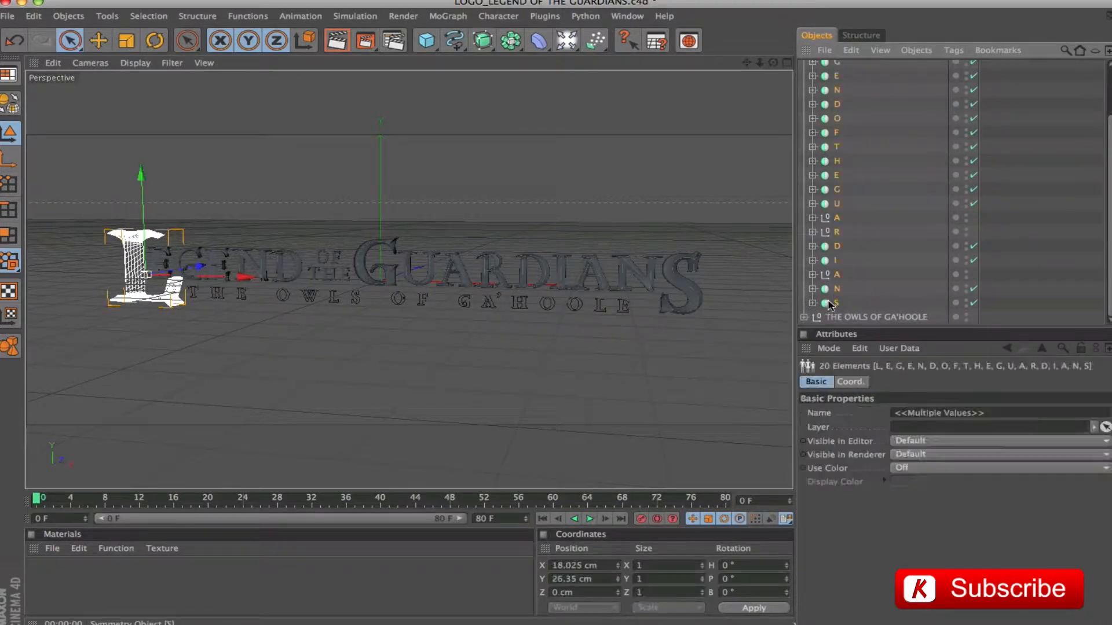
Render the selected letters in the viewport from several angles to check their surfaces, and clear the selection.
left_click_drag(635, 228, 673, 180)
scroll(590, 209, "up", 6)
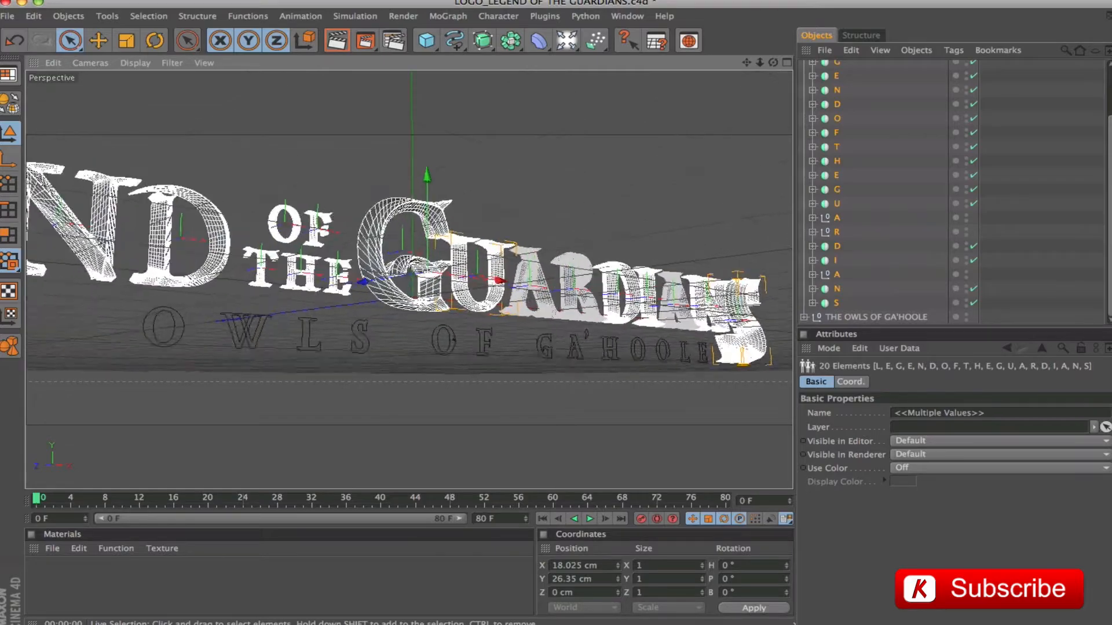
left_click_drag(571, 175, 480, 171)
key("super+r")
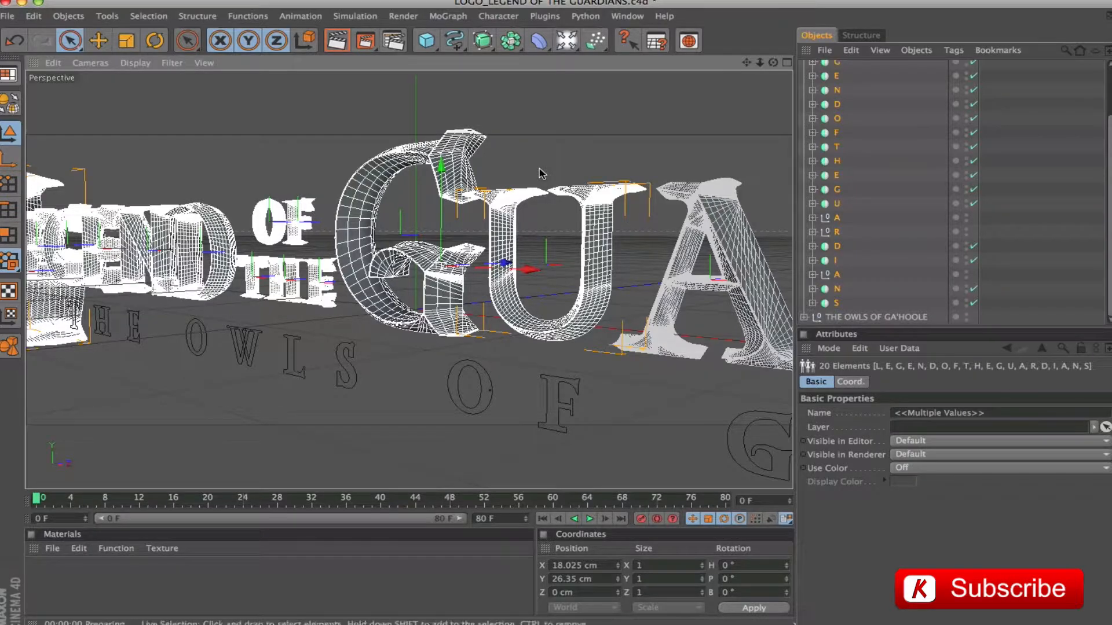
left_click_drag(664, 182, 744, 185)
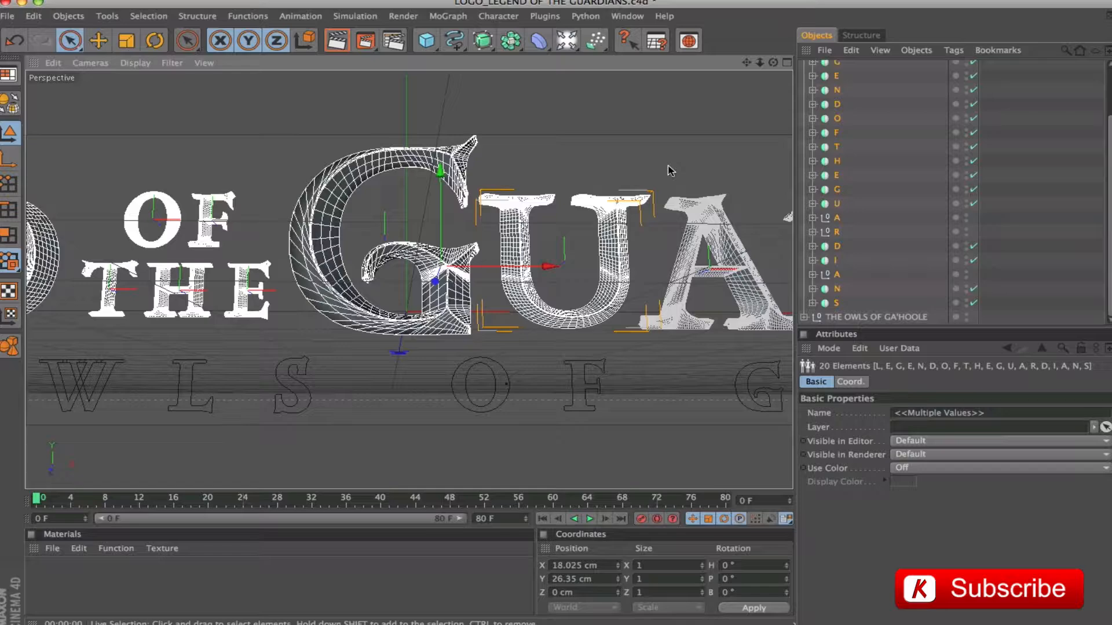
key("super+r")
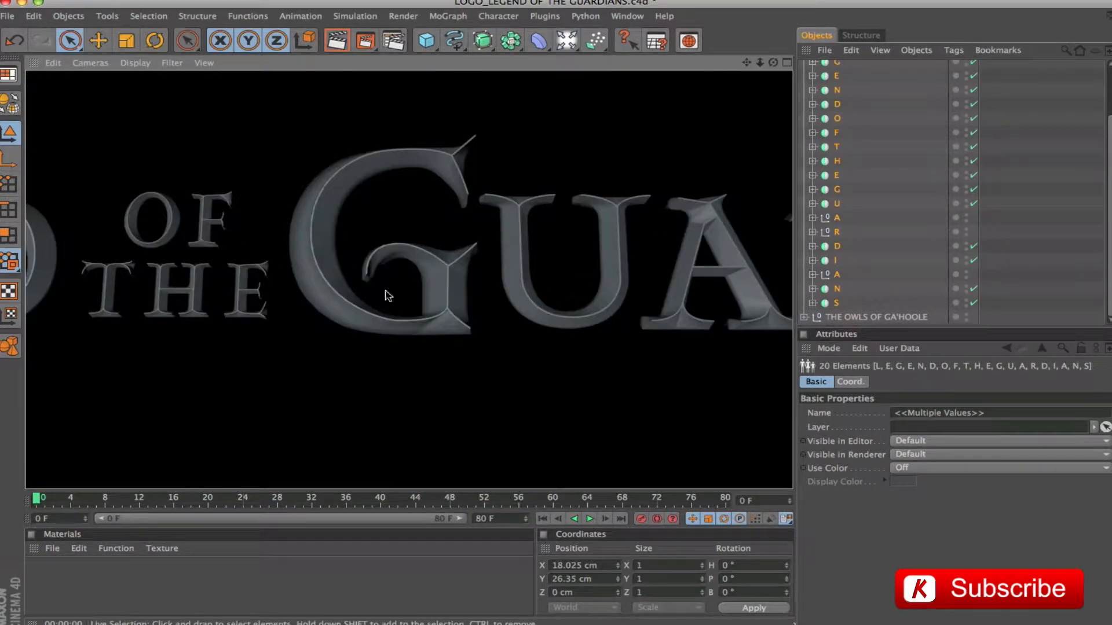
left_click_drag(662, 182, 738, 185)
key("super+r")
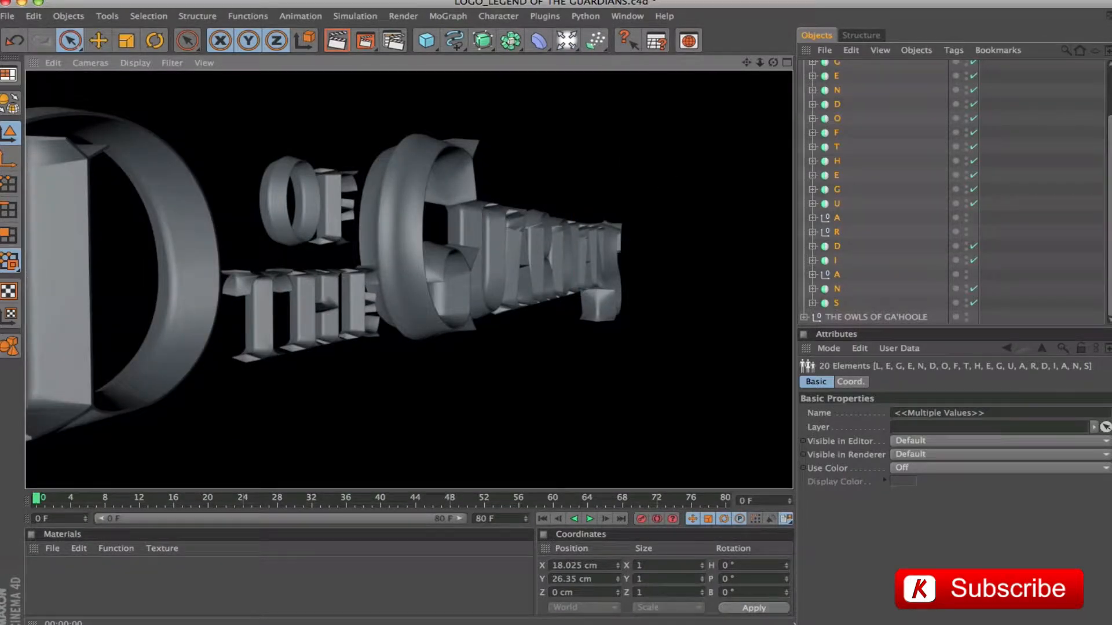
left_click(1109, 52)
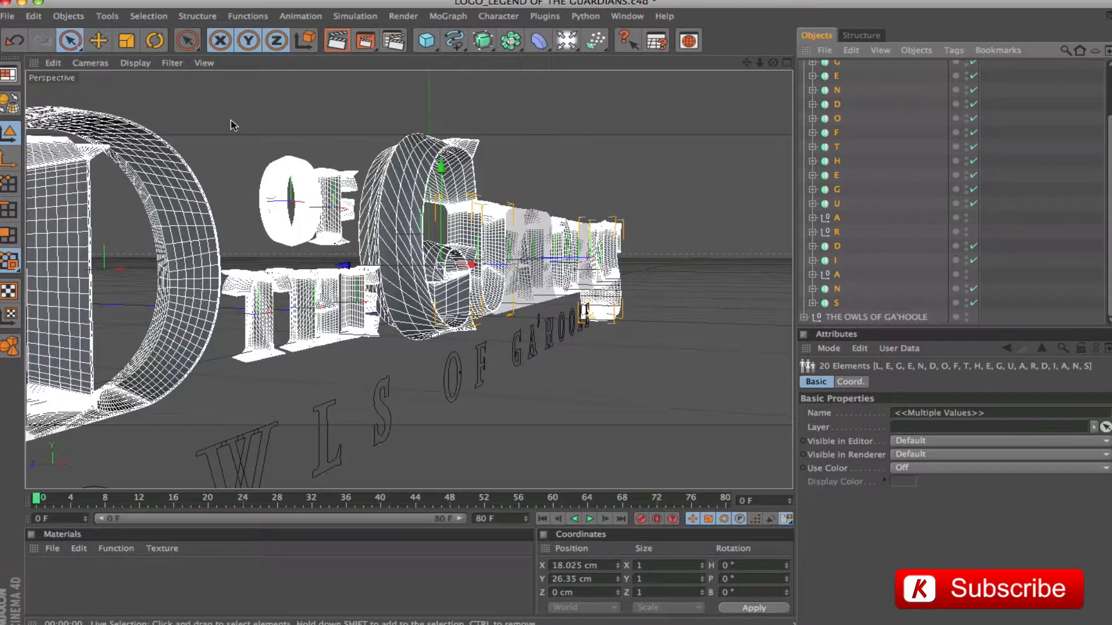
left_click(874, 208)
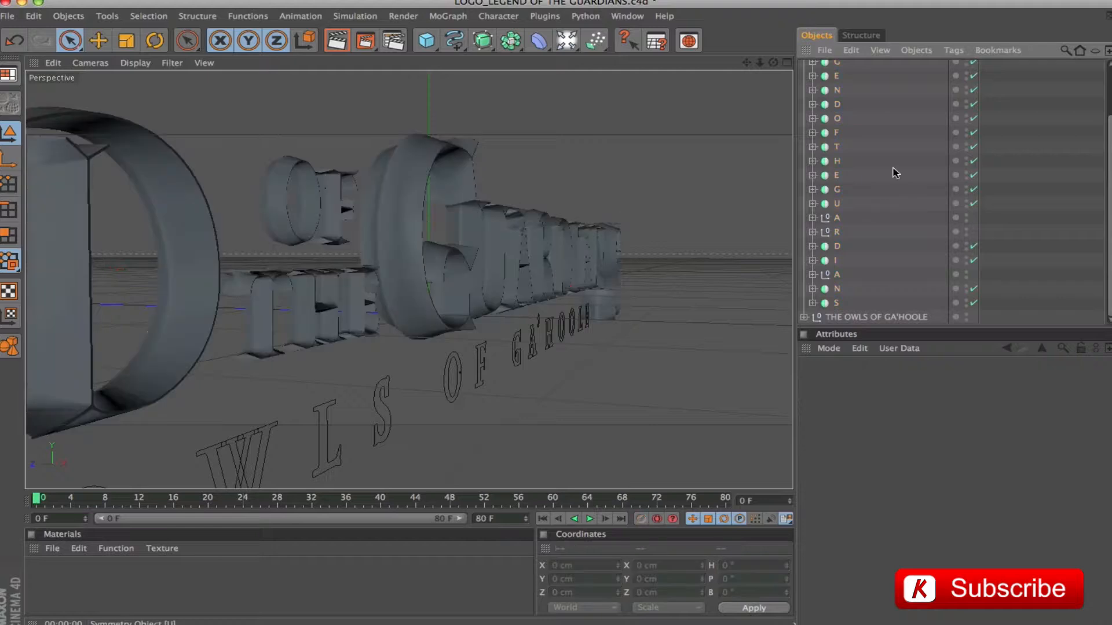
Turn off Weld Points on the symmetry of the G in GUARDIANS, test-rendering it, and save the scene.
left_click(836, 190)
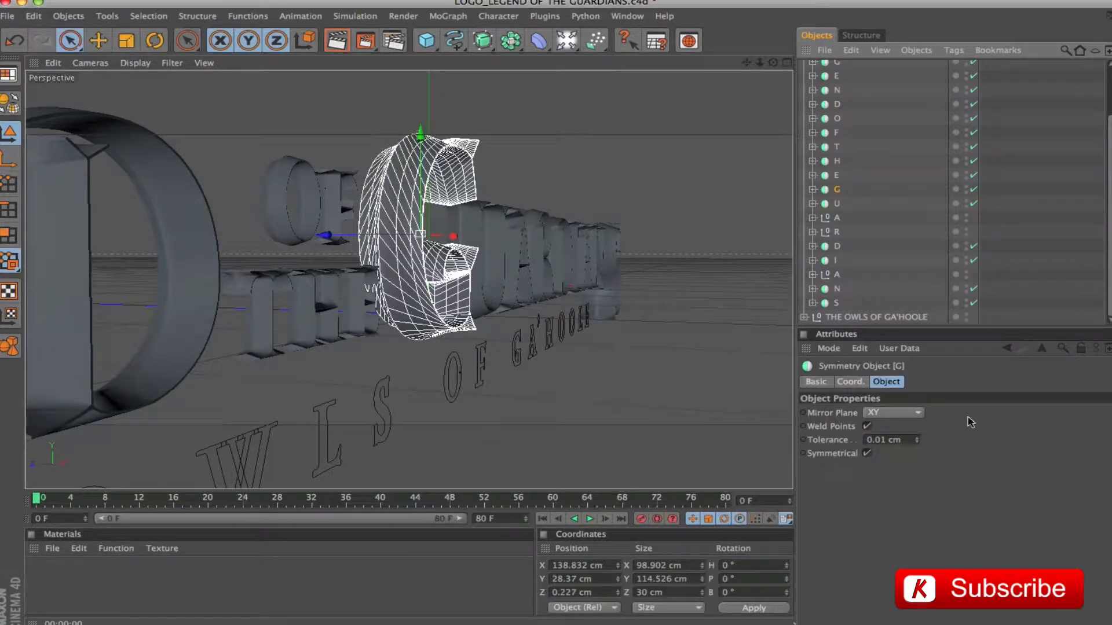
left_click(867, 427)
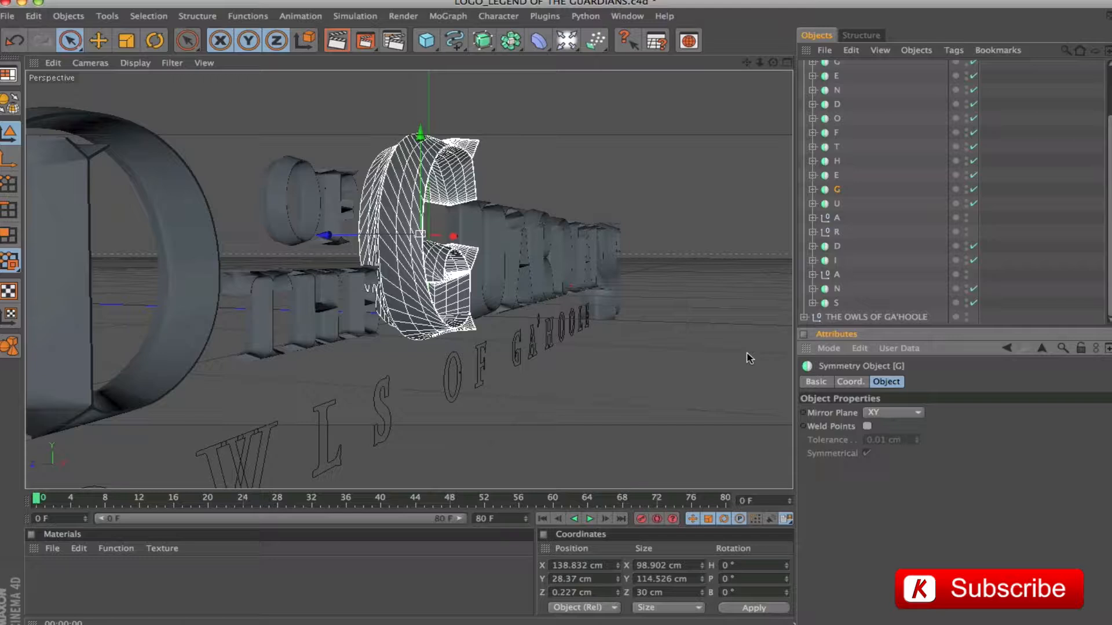
key("ctrl+r")
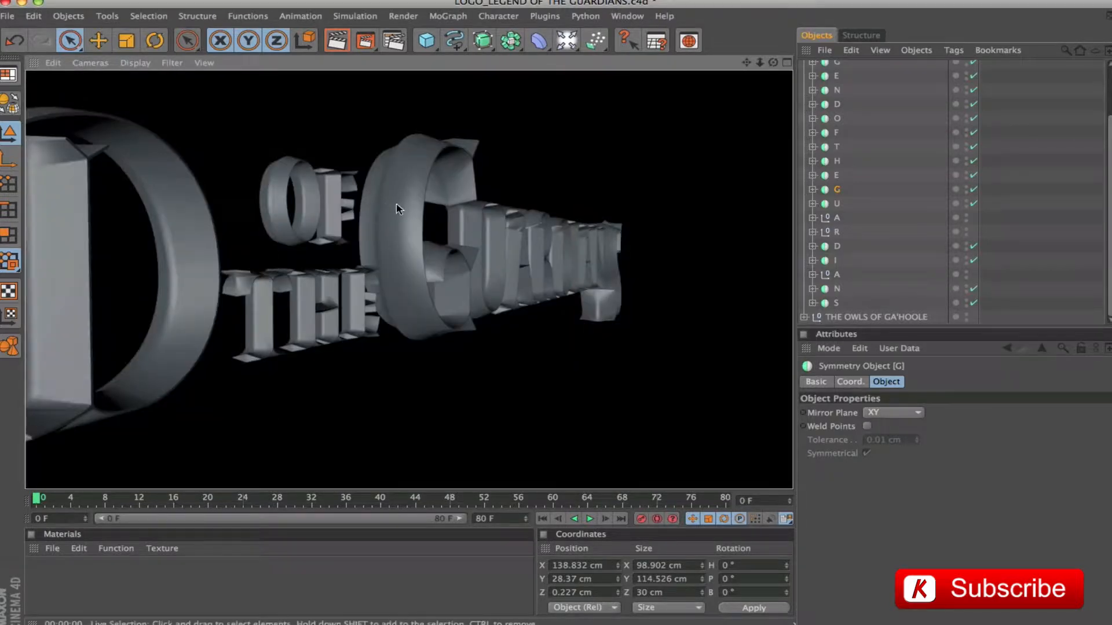
key("super+s")
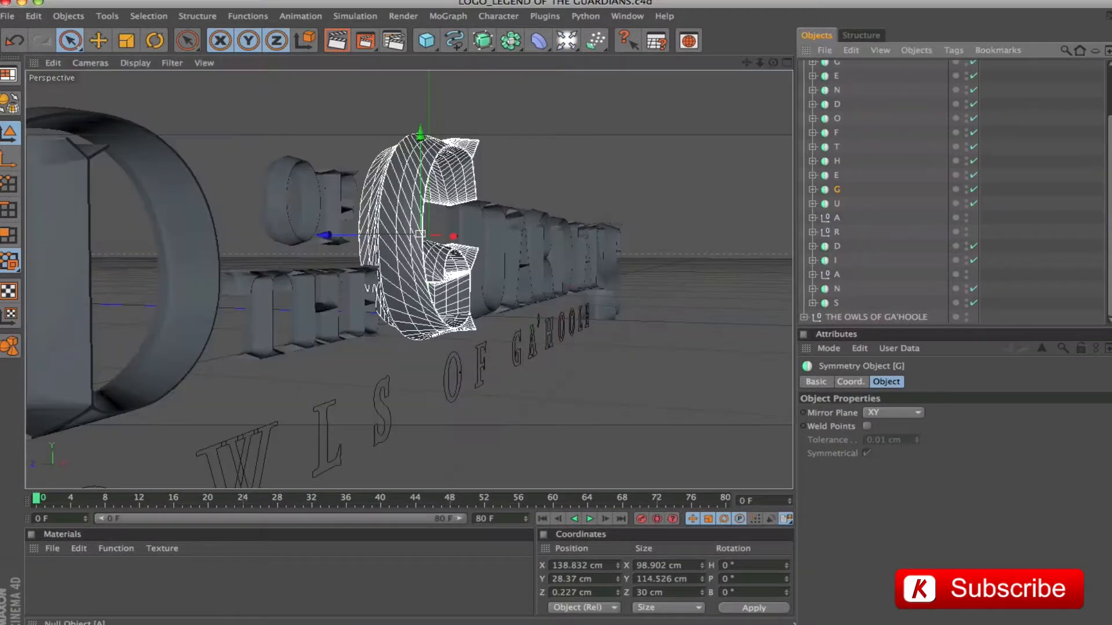
Set the G HyperNURBS's Subdivision Editor to 1 and collapse the G hierarchy.
left_click(812, 189)
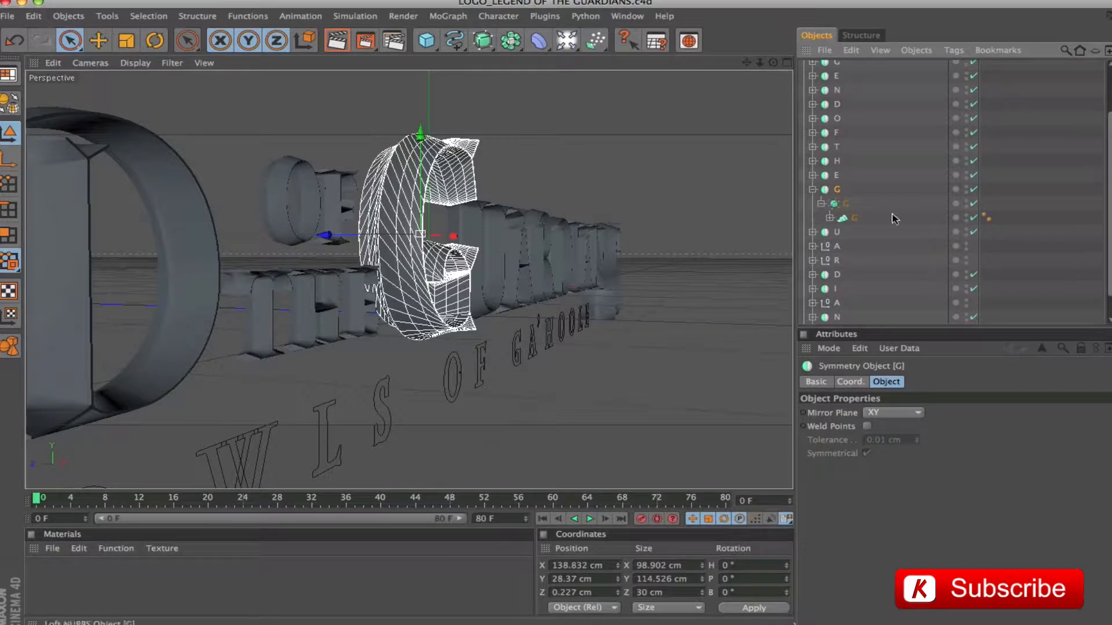
left_click(842, 204)
left_click(953, 425)
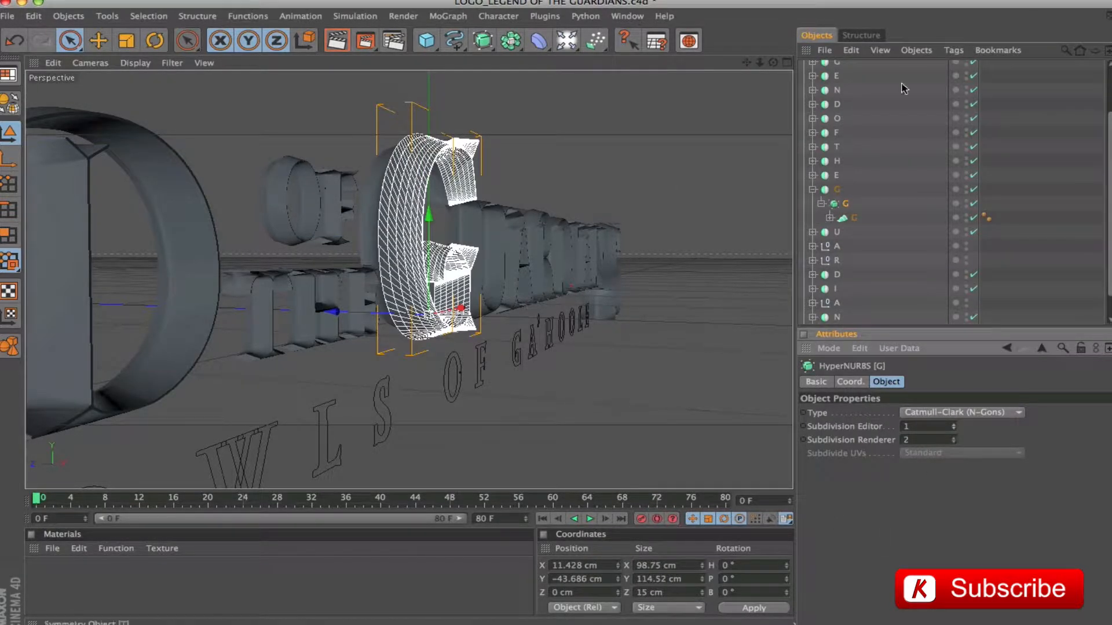
left_click(810, 191)
left_click(812, 190)
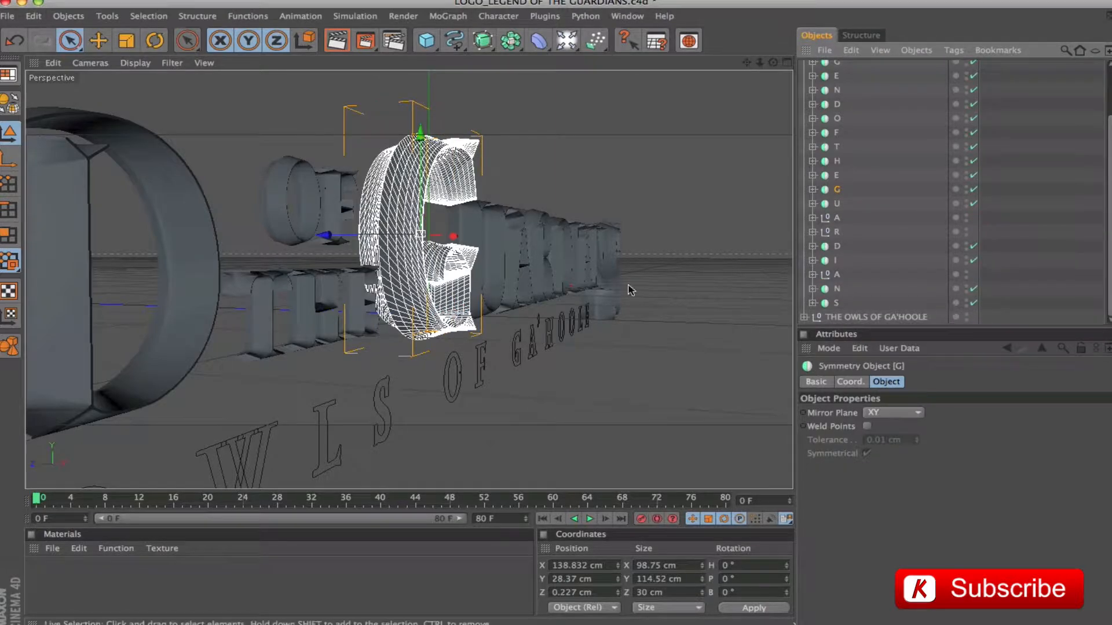
Expand the G hierarchy down to its splines and show the points of the G OUTSIDE spline.
key("o")
left_click_drag(549, 246, 457, 255)
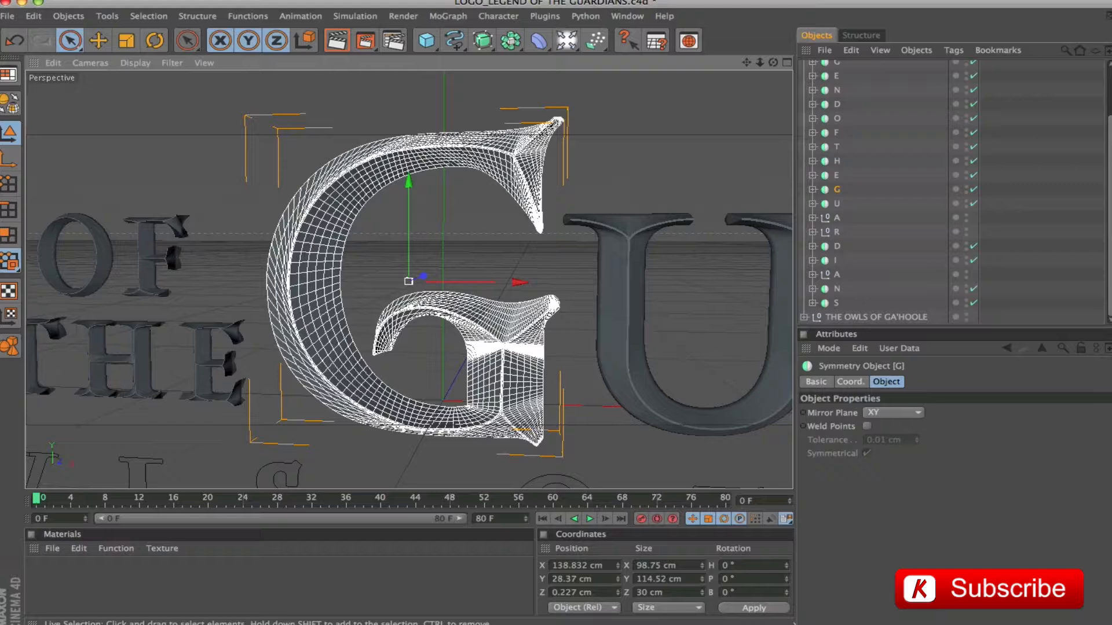
left_click(812, 190)
left_click(829, 218)
left_click(892, 231)
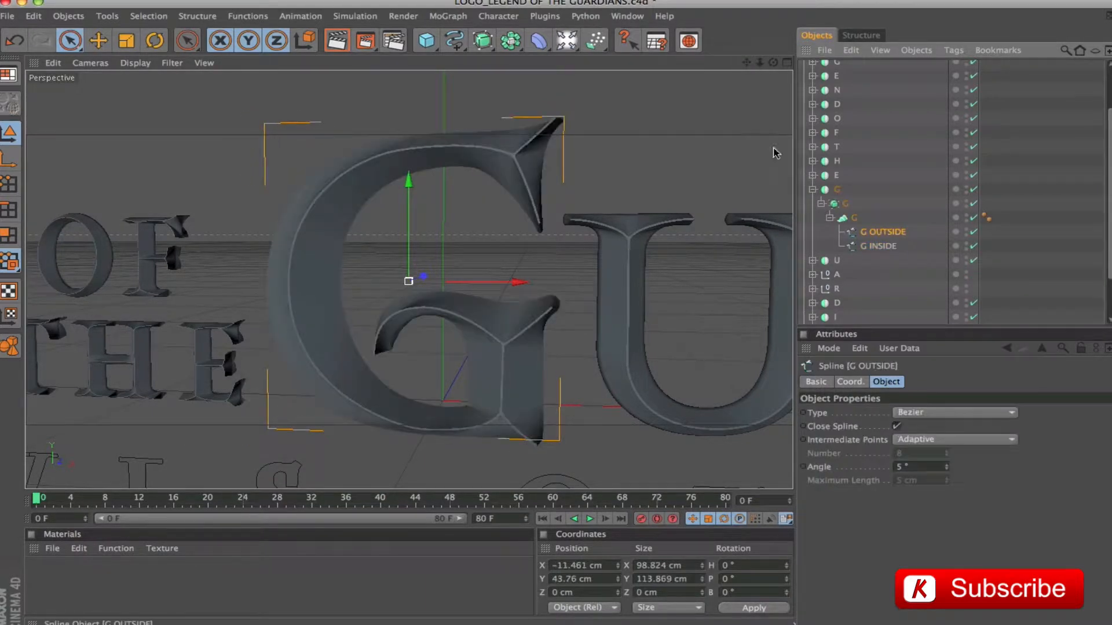
left_click(9, 183)
left_click_drag(557, 295, 466, 246)
Disable the G's symmetry and HyperNURBS and examine the G OUTSIDE spline from behind.
left_click(973, 189)
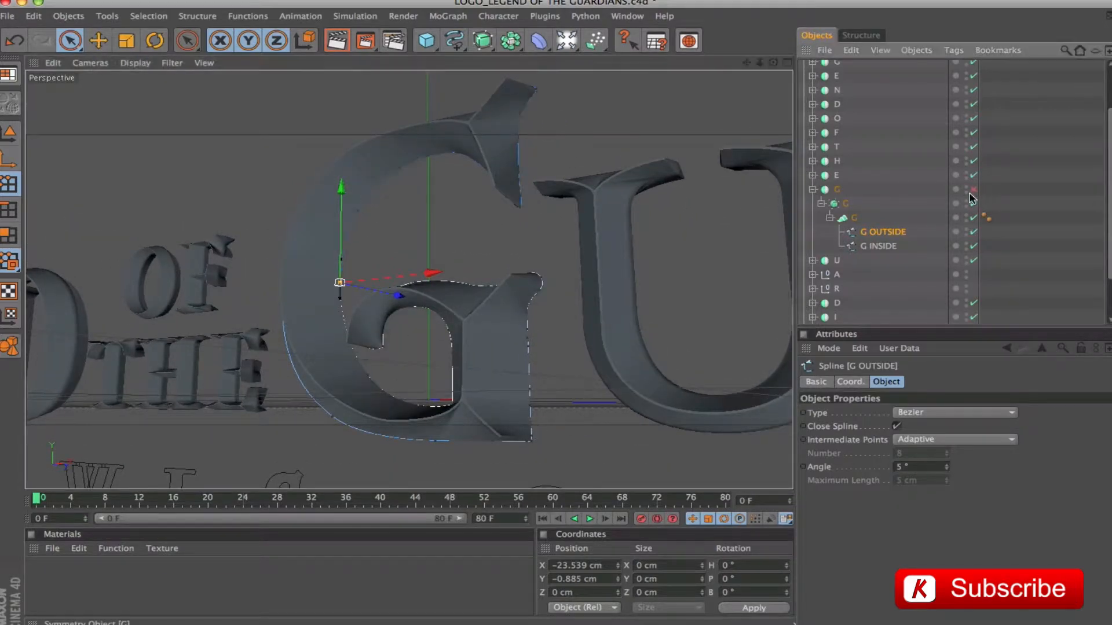
left_click(973, 203)
left_click_drag(464, 261, 321, 402)
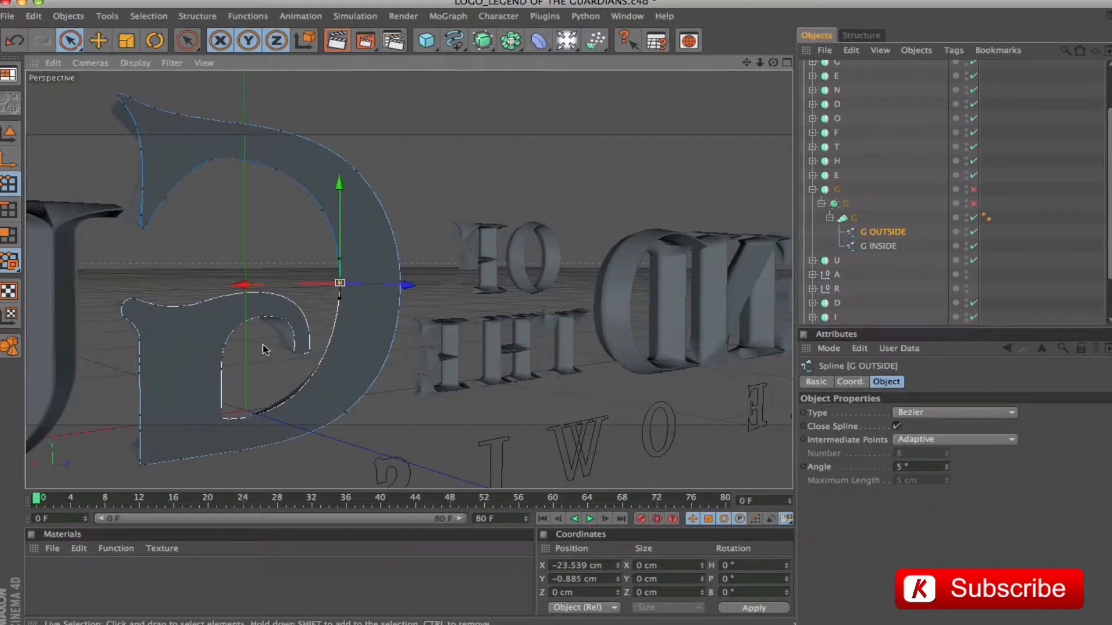
Select the G INSIDE spline and examine how its points run along the front ridge of the letter.
left_click(877, 246)
left_click_drag(406, 261, 254, 260)
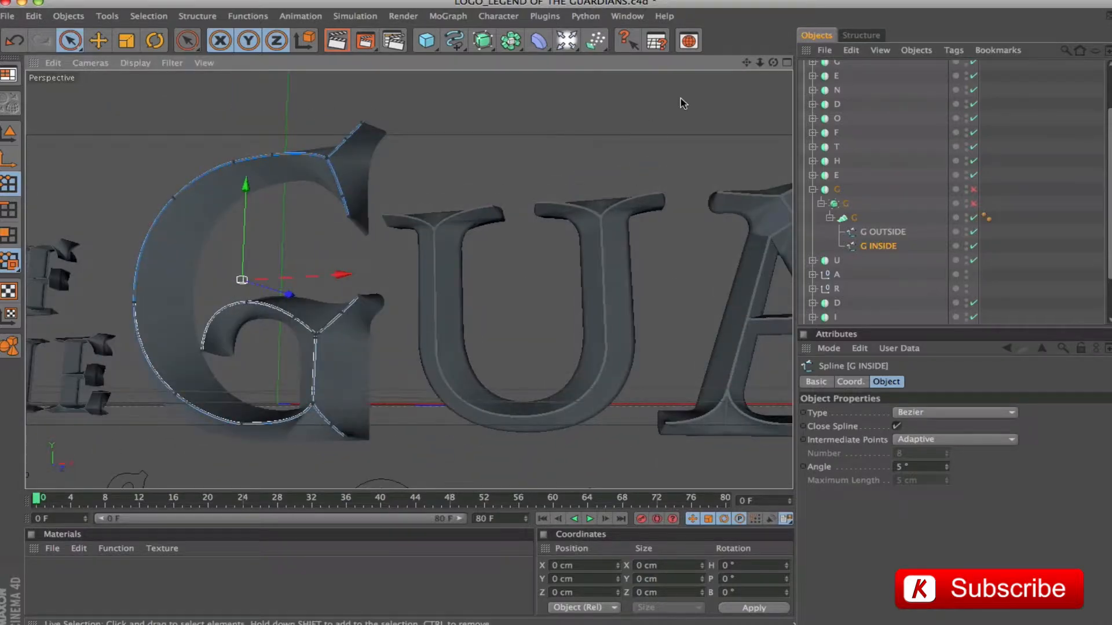
left_click_drag(681, 99, 675, 174)
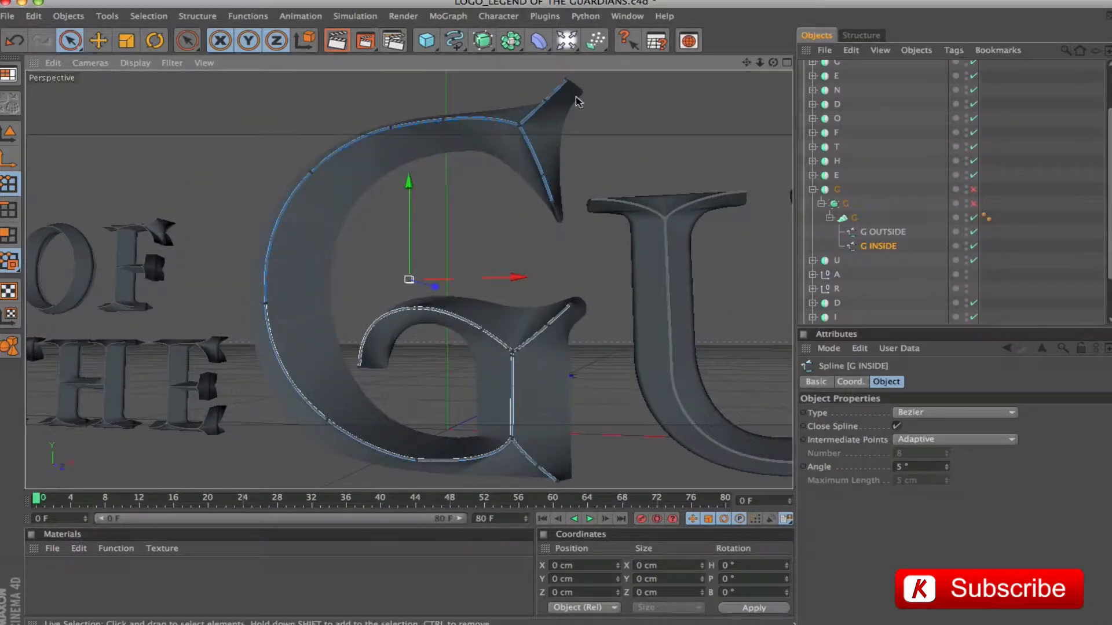
left_click_drag(587, 302, 486, 294)
left_click_drag(606, 308, 618, 278)
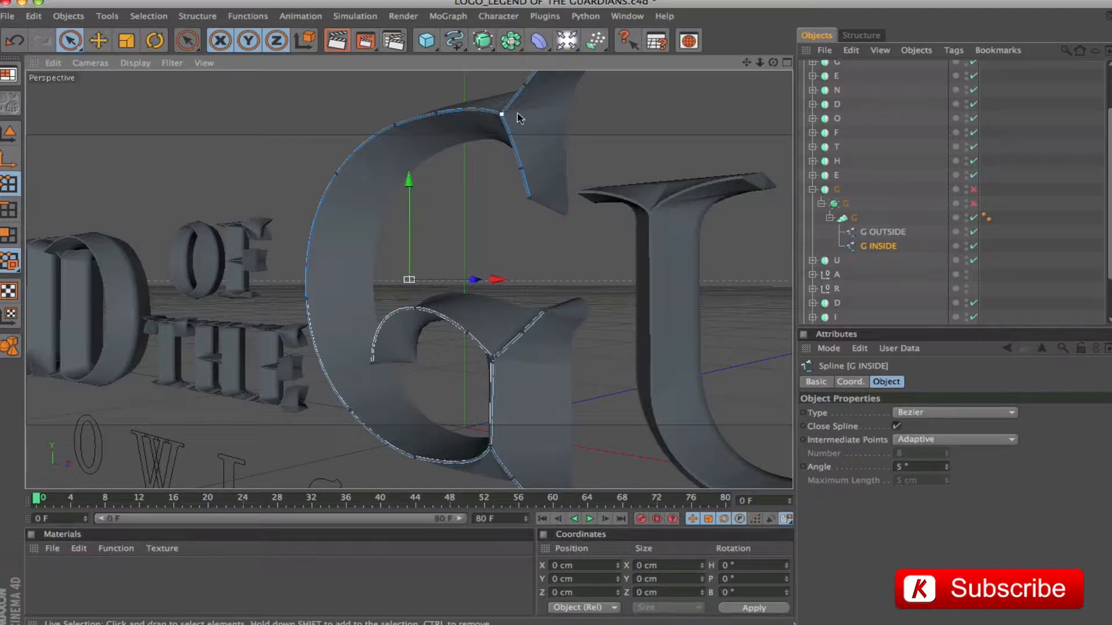
Select the G OUTSIDE and G INSIDE splines together and compare their points from the back and the front.
left_click(881, 232, "shift")
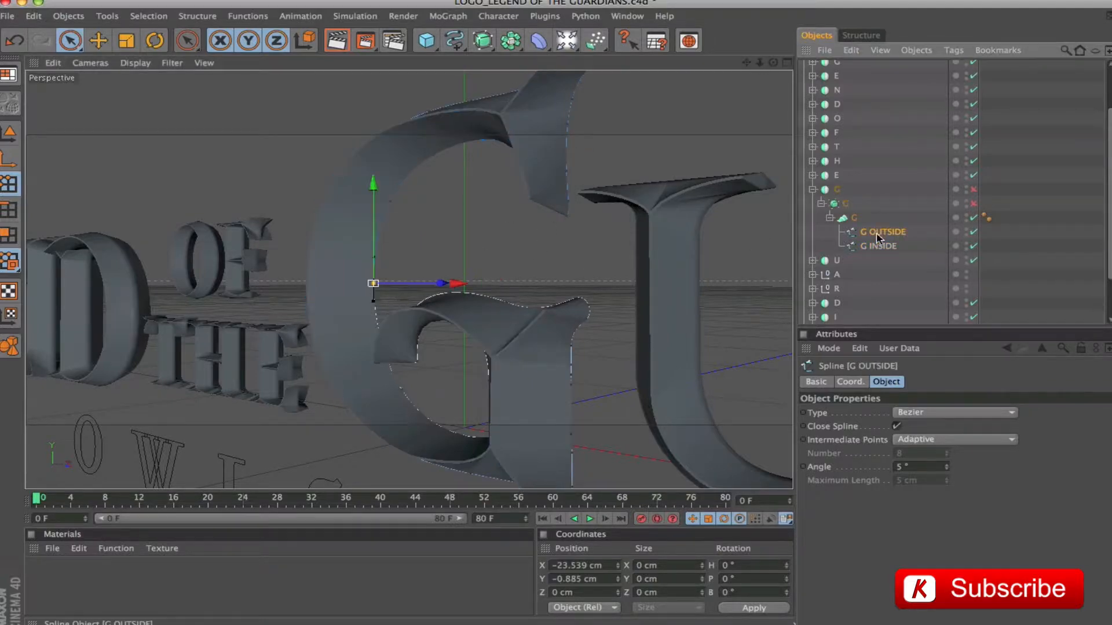
left_click_drag(689, 187, 133, 116)
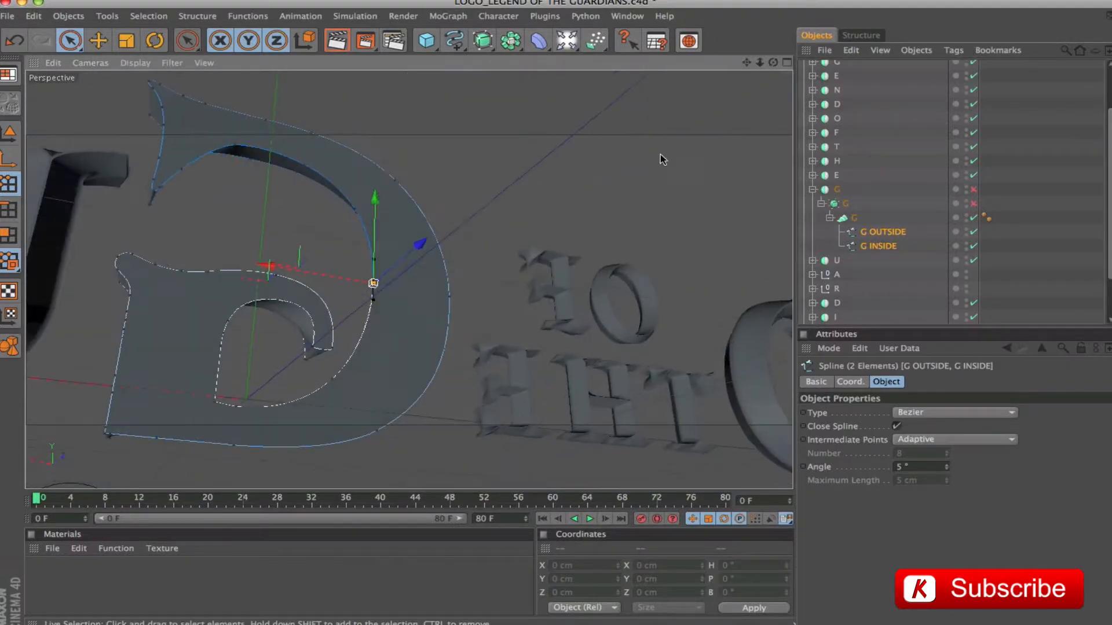
left_click_drag(472, 211, 718, 254)
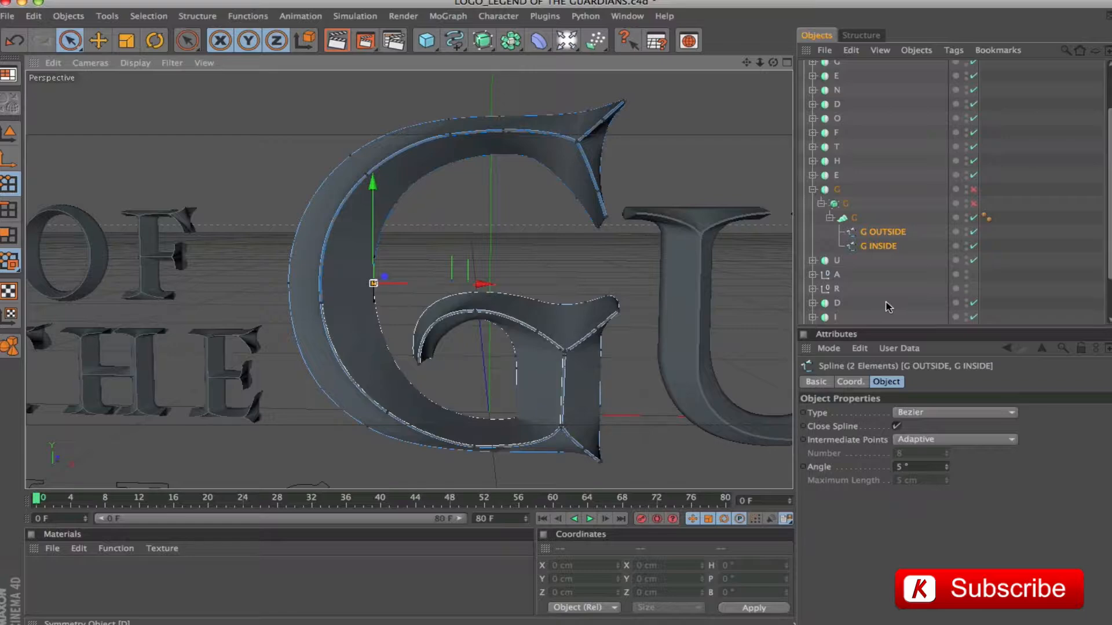
Re-enable the G's HyperNURBS and symmetry, and select the G symmetry object in model mode.
left_click(973, 204)
left_click(974, 189)
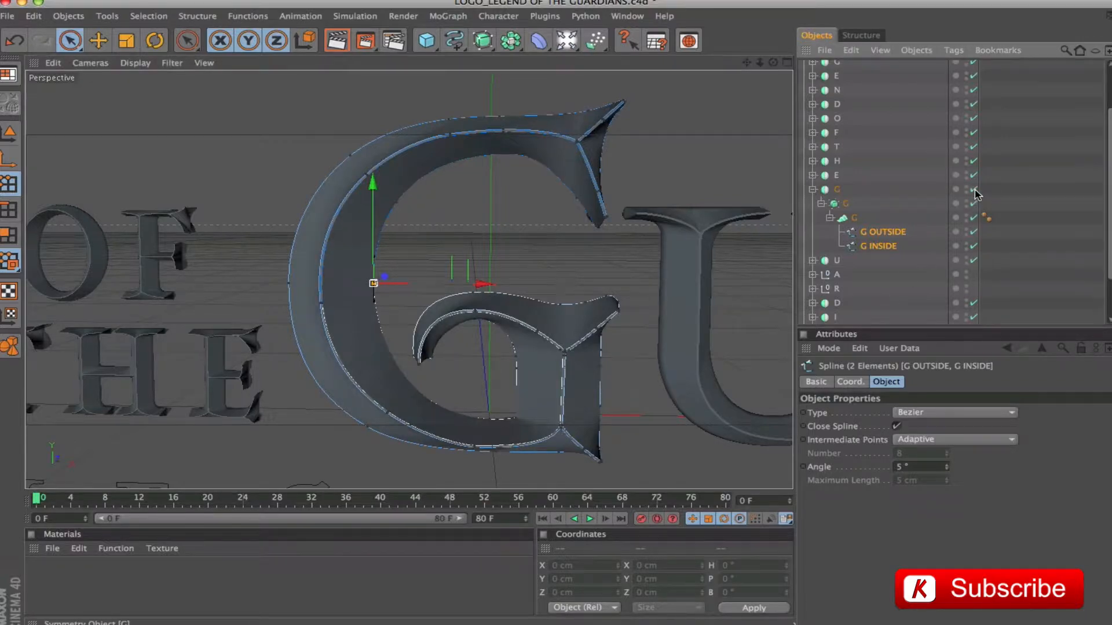
left_click(837, 189)
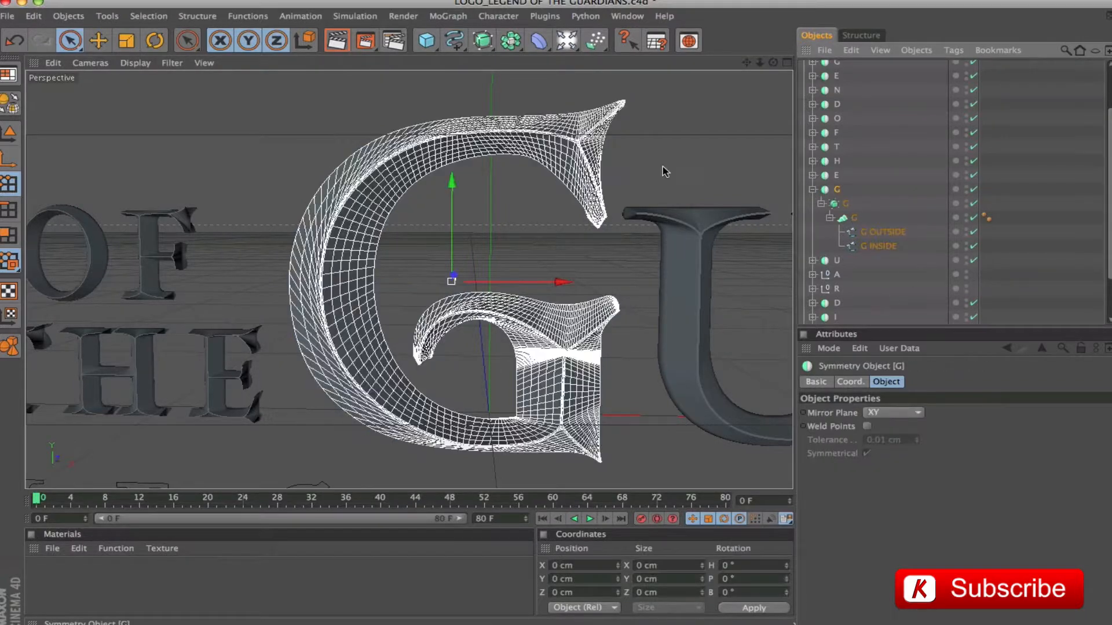
left_click(10, 132)
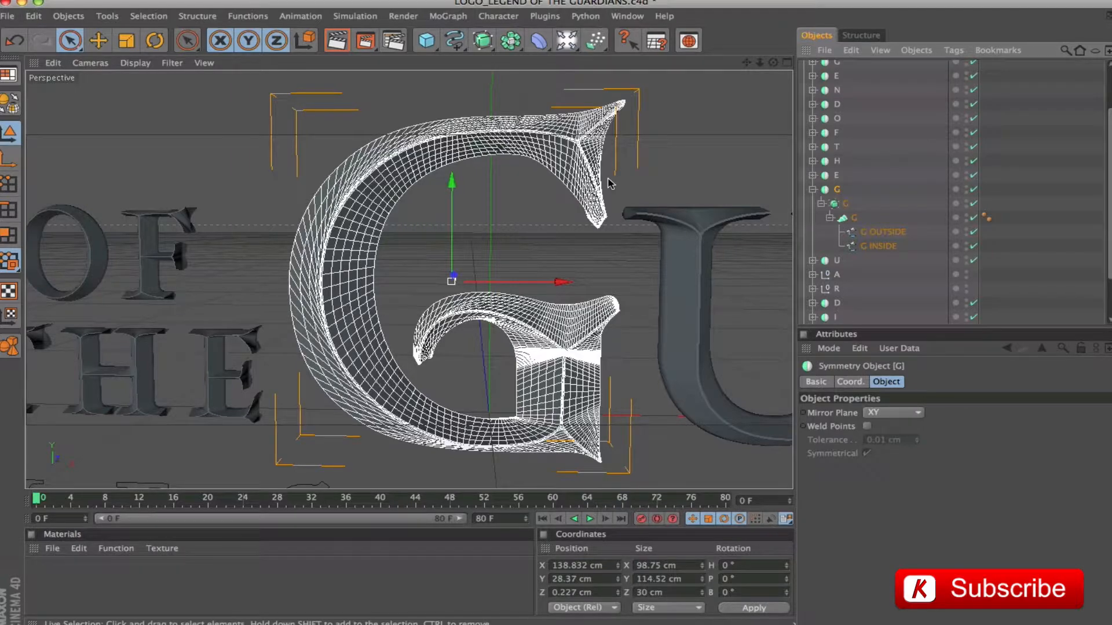
Select every object in the scene and check the meshes around the G from an angle.
key("o")
left_click_drag(610, 180, 642, 165)
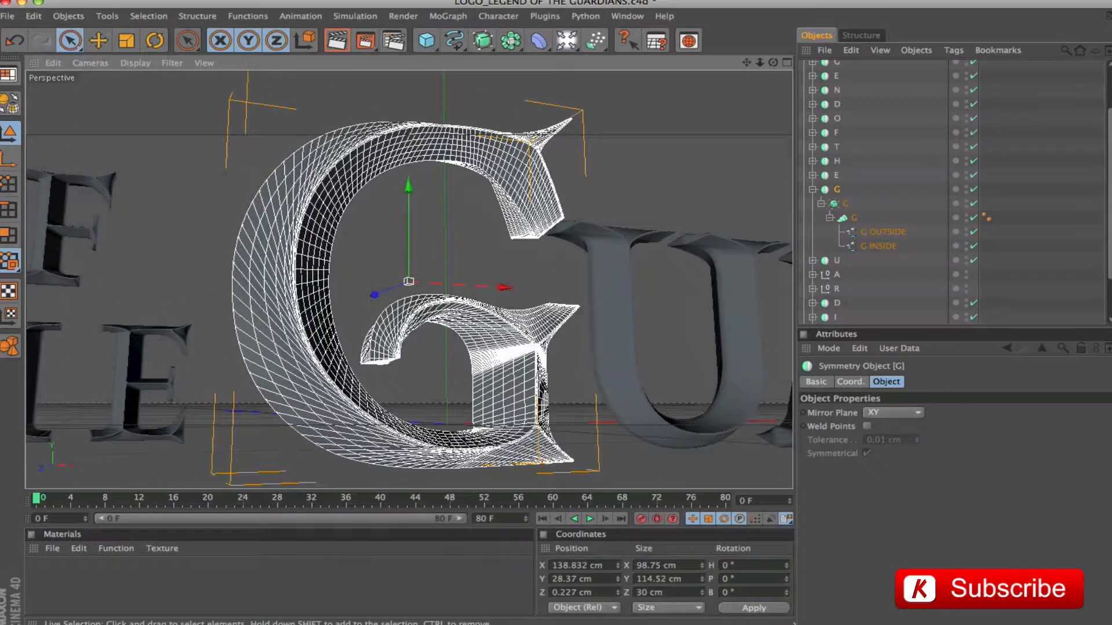
key("super+a")
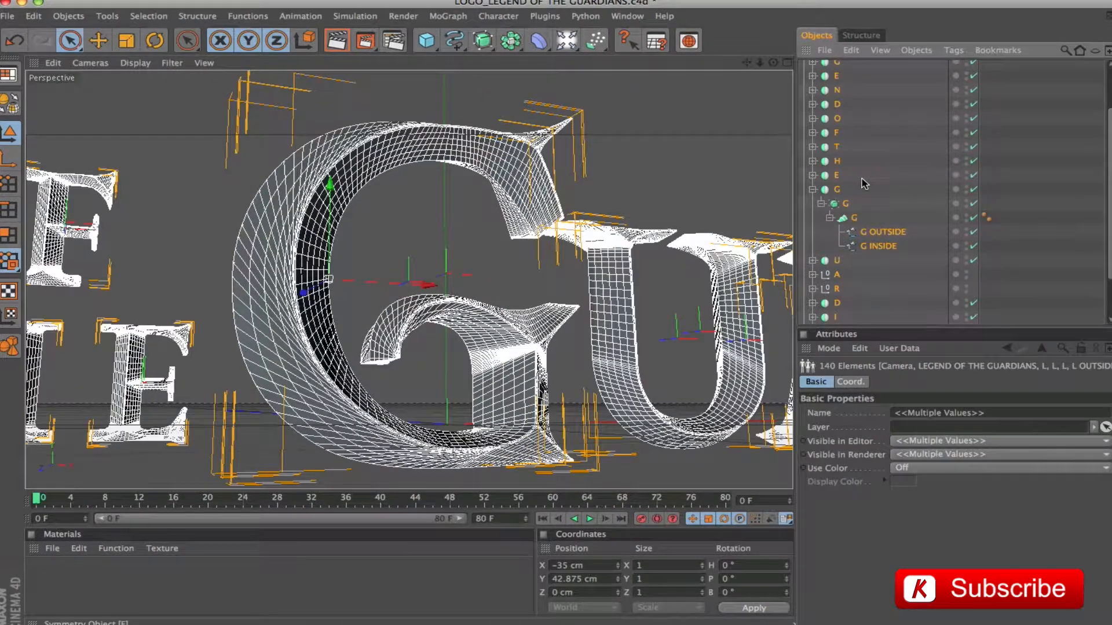
key("o")
left_click_drag(518, 217, 600, 193)
left_click(544, 225)
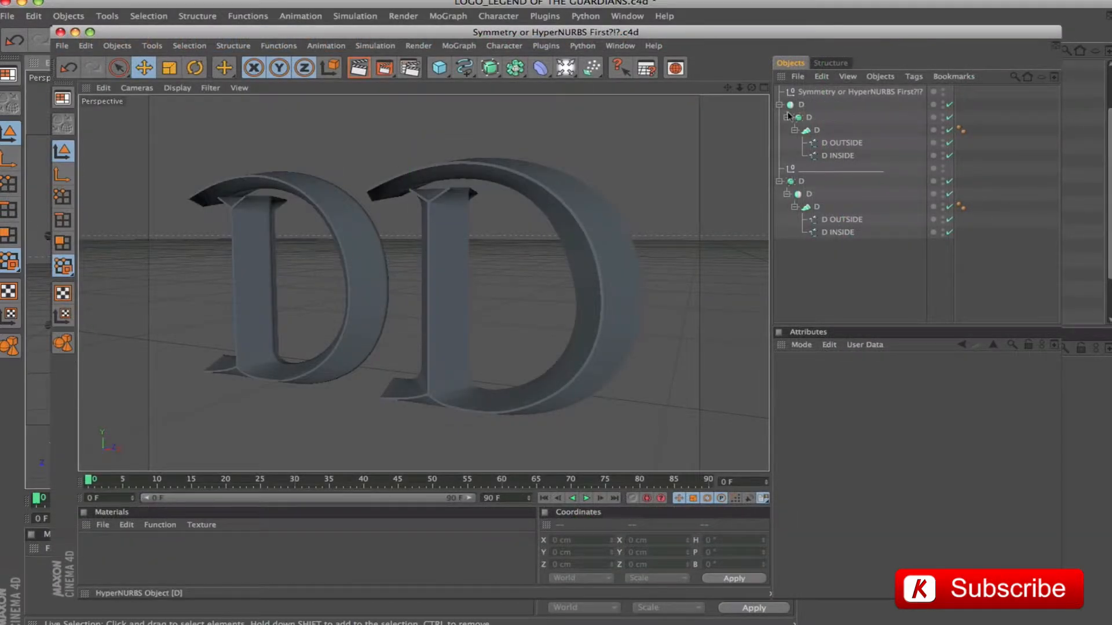
In the Symmetry or HyperNURBS First?!? scene, select the first D's symmetry object and view both D versions.
left_click(898, 92)
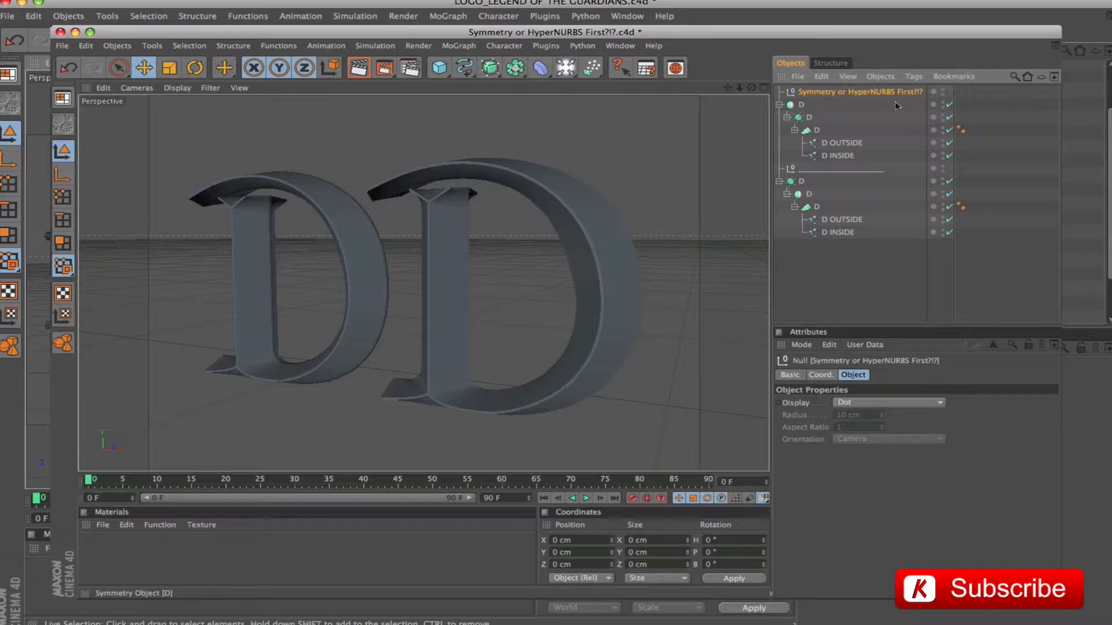
left_click(803, 107)
left_click_drag(376, 167, 511, 219)
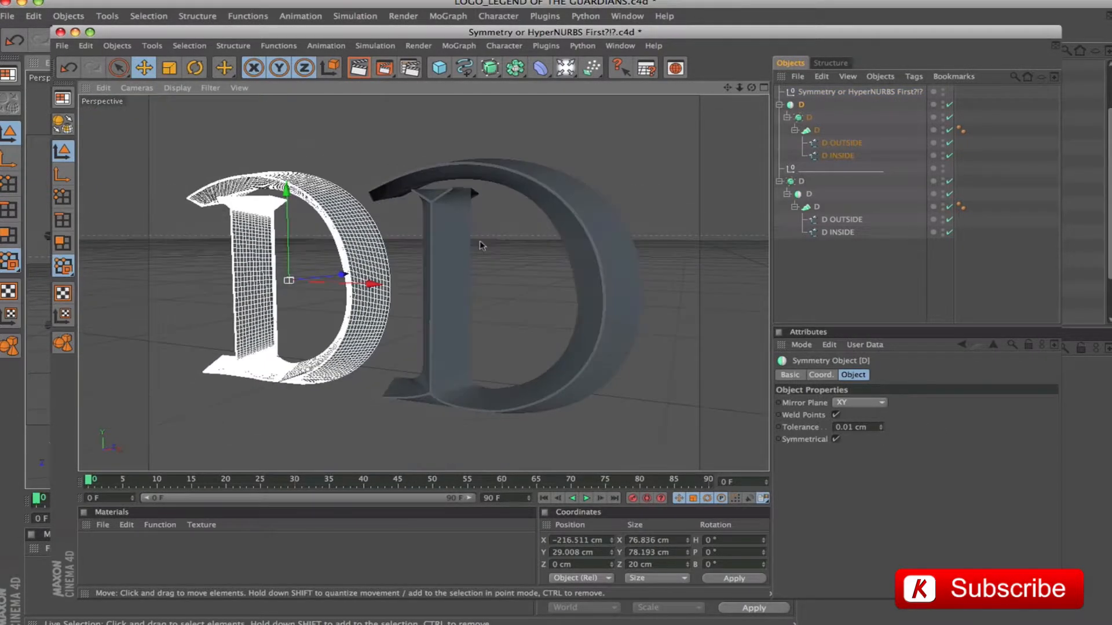
Enable Weld Points on the symmetry object inside the second D's HyperNURBS and check the smoothed mesh.
left_click_drag(412, 252, 333, 250)
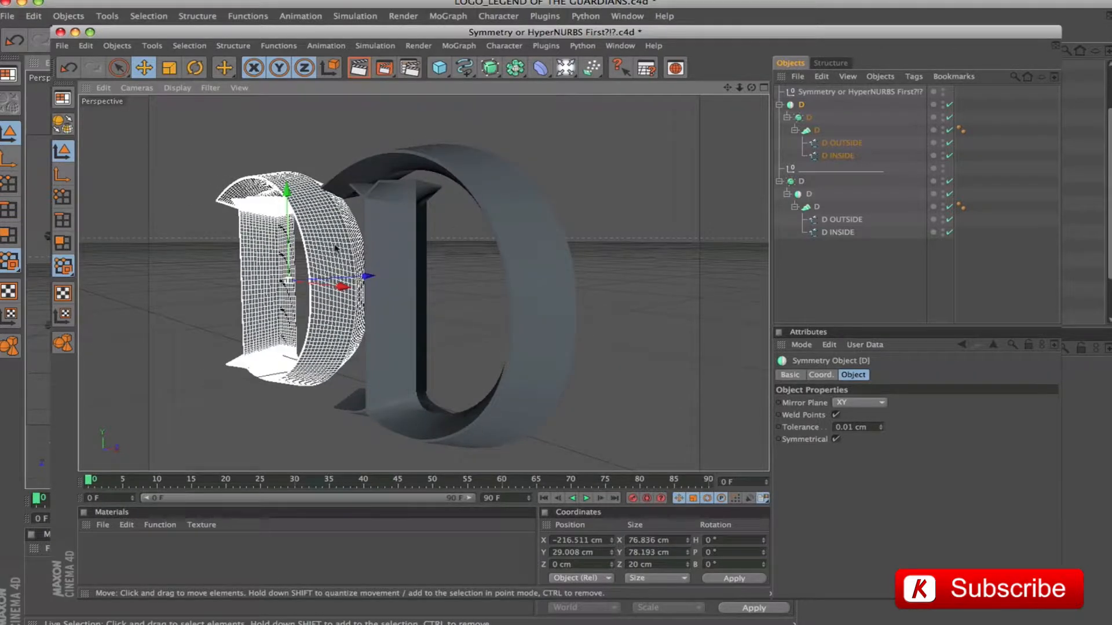
left_click(791, 182)
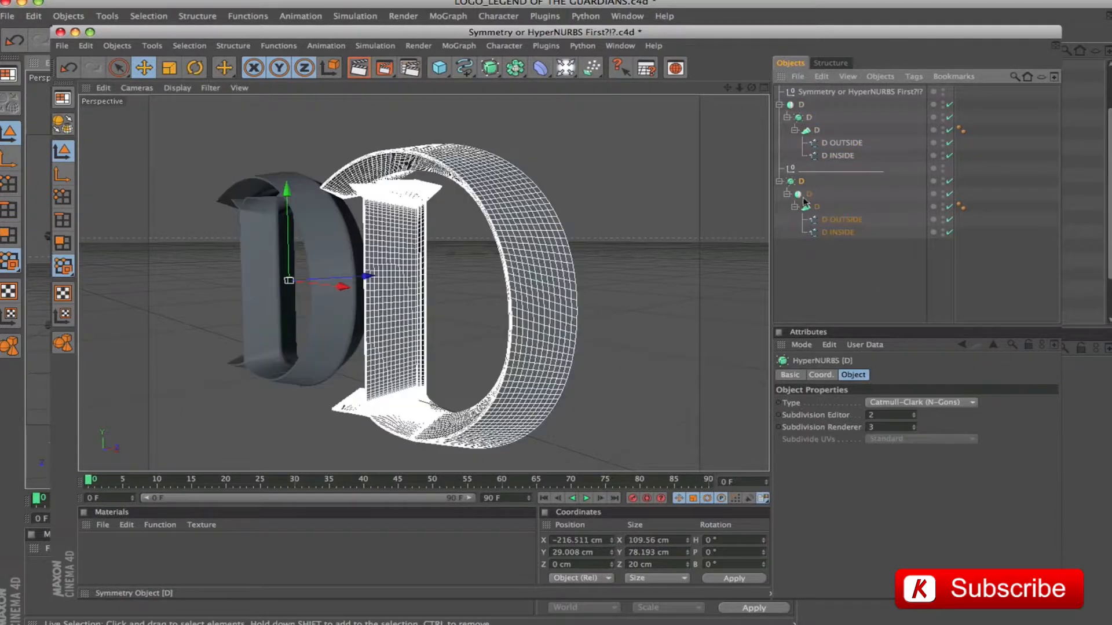
left_click_drag(584, 215, 524, 211)
left_click(798, 194)
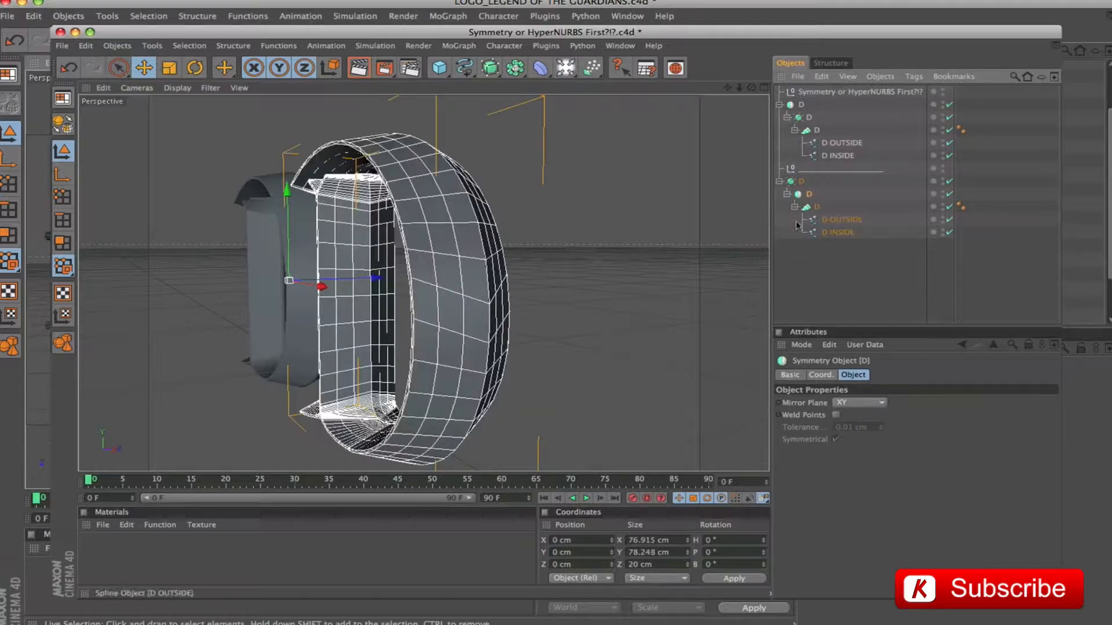
left_click(834, 415)
left_click_drag(629, 290, 715, 294)
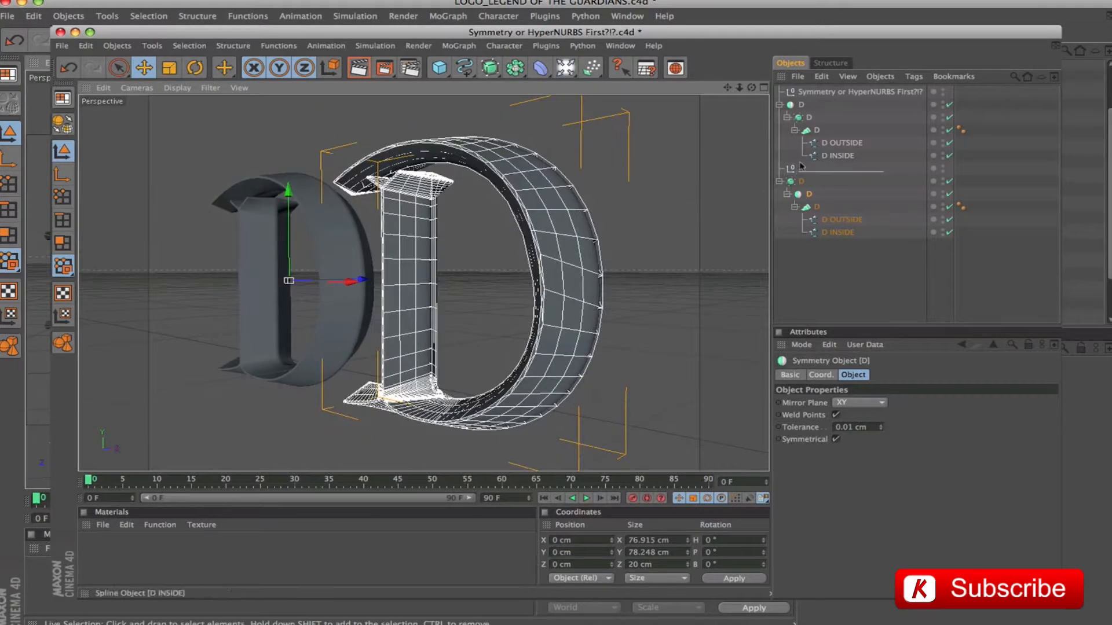
left_click(792, 182)
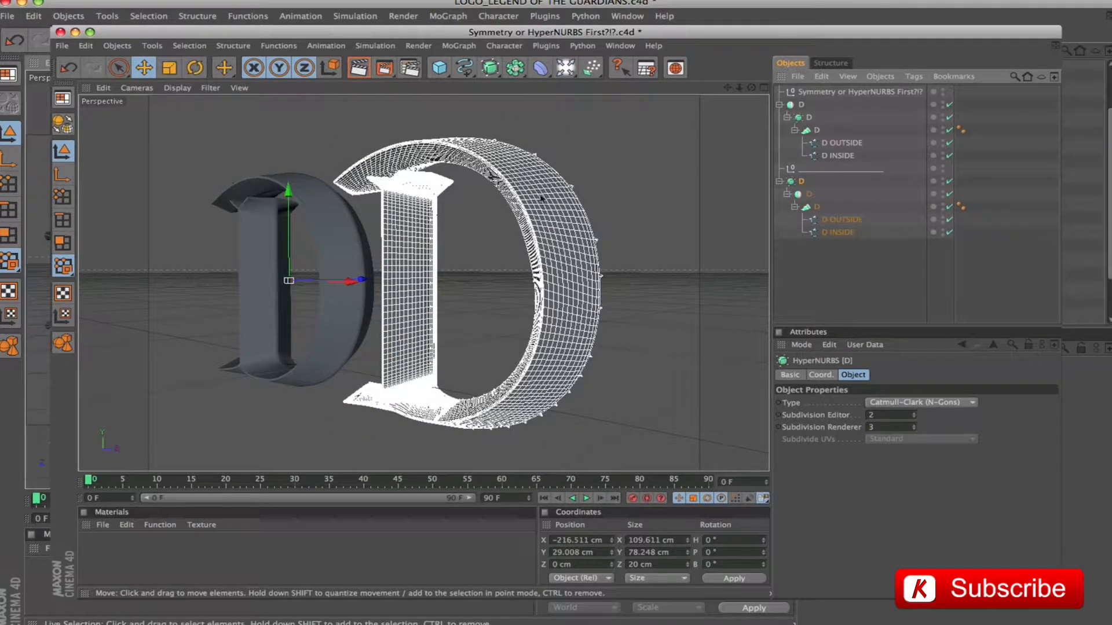
Turn Weld Points off again on the second D's symmetry object and view its HyperNURBS mesh from an angle.
left_click(809, 197)
left_click(836, 414)
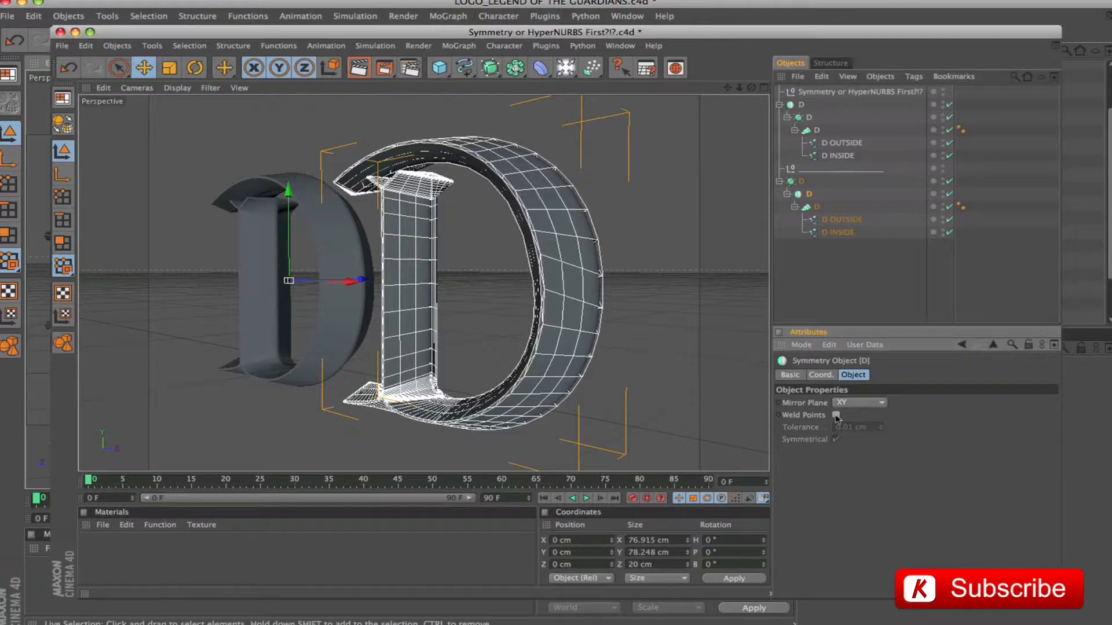
left_click(800, 182)
left_click_drag(567, 228, 553, 246)
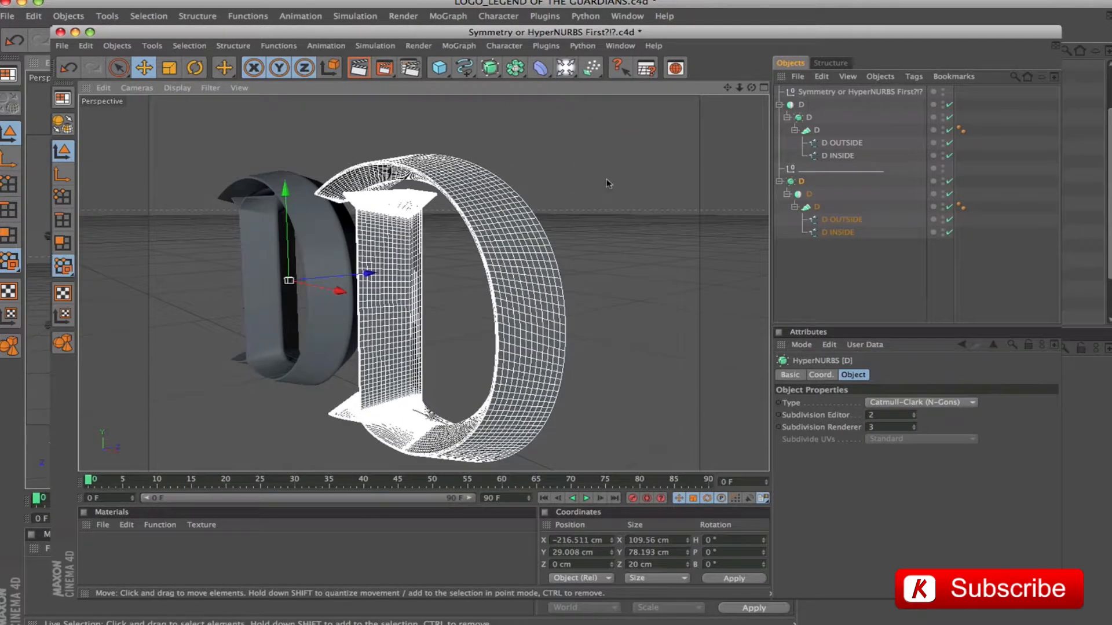
Move the second D's HyperNURBS along X to about -187 cm, and render both D versions in the view.
scroll(567, 228, "down", 5)
left_click_drag(565, 204, 634, 217)
scroll(596, 205, "up", 4)
scroll(575, 216, "up", 1)
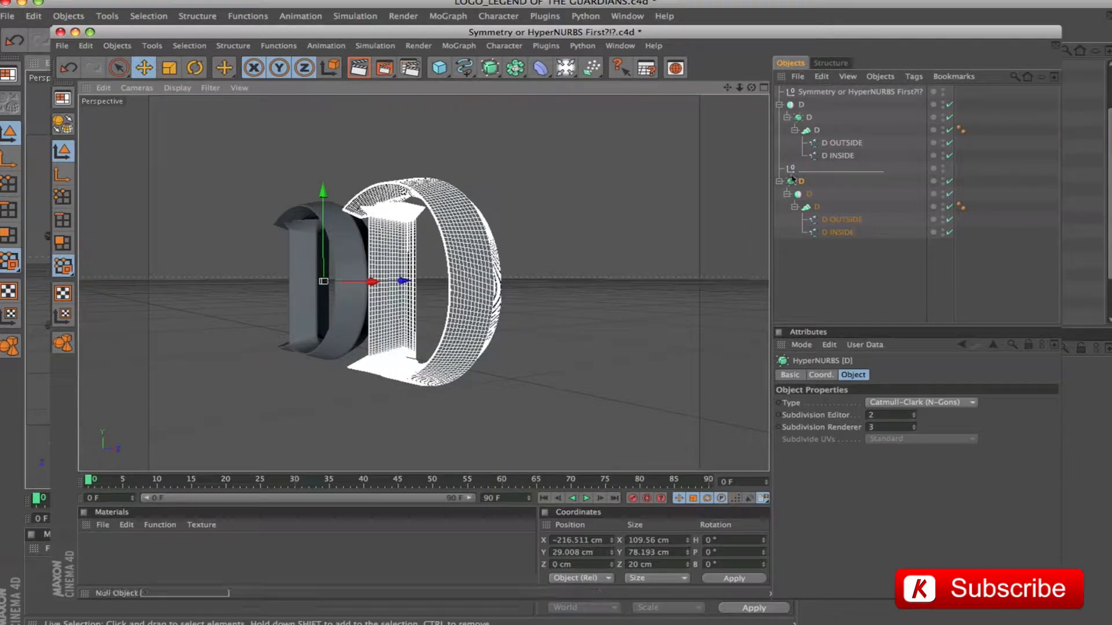
left_click_drag(348, 282, 582, 171)
key("super+r")
key("ctrl+r")
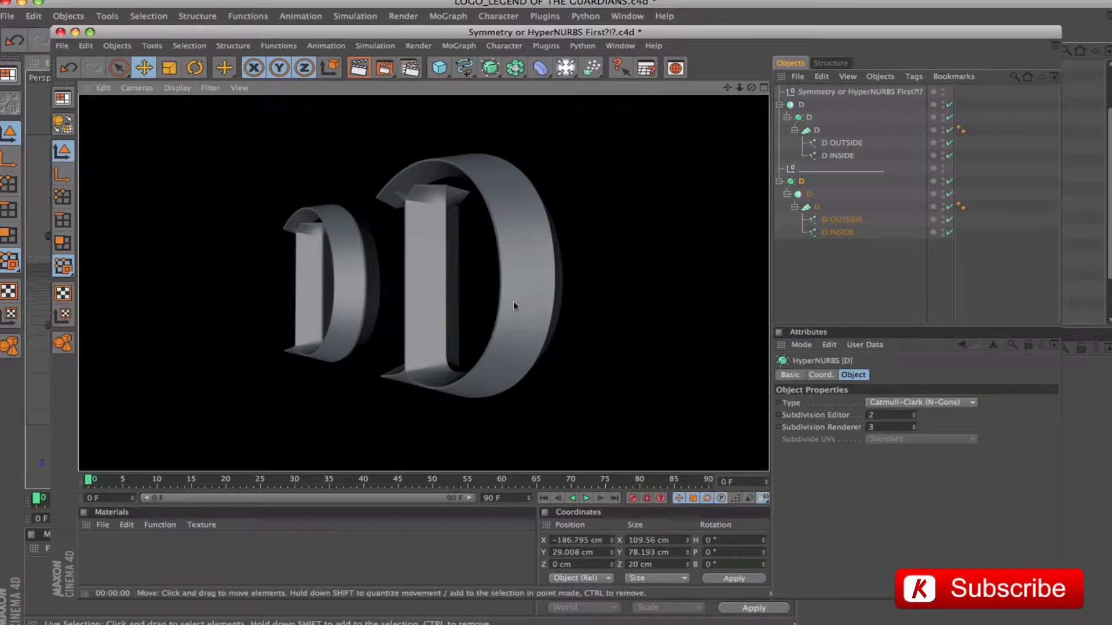
Select the first D's symmetry object, centre it in the view, and render it close up and from further away.
left_click(807, 192)
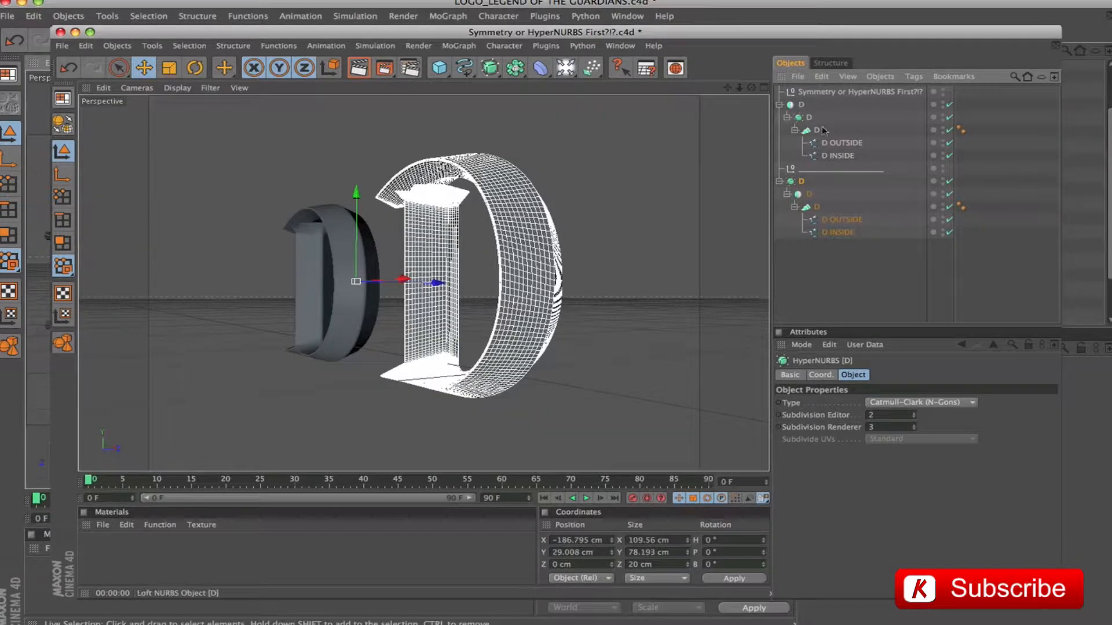
left_click(799, 106)
key("o")
left_click_drag(728, 88, 606, 103)
scroll(597, 239, "up", 3)
mouse_move(608, 264)
left_mouse_down()
mouse_move(573, 264)
mouse_move(620, 262)
mouse_move(609, 264)
left_mouse_up()
key("ctrl+r")
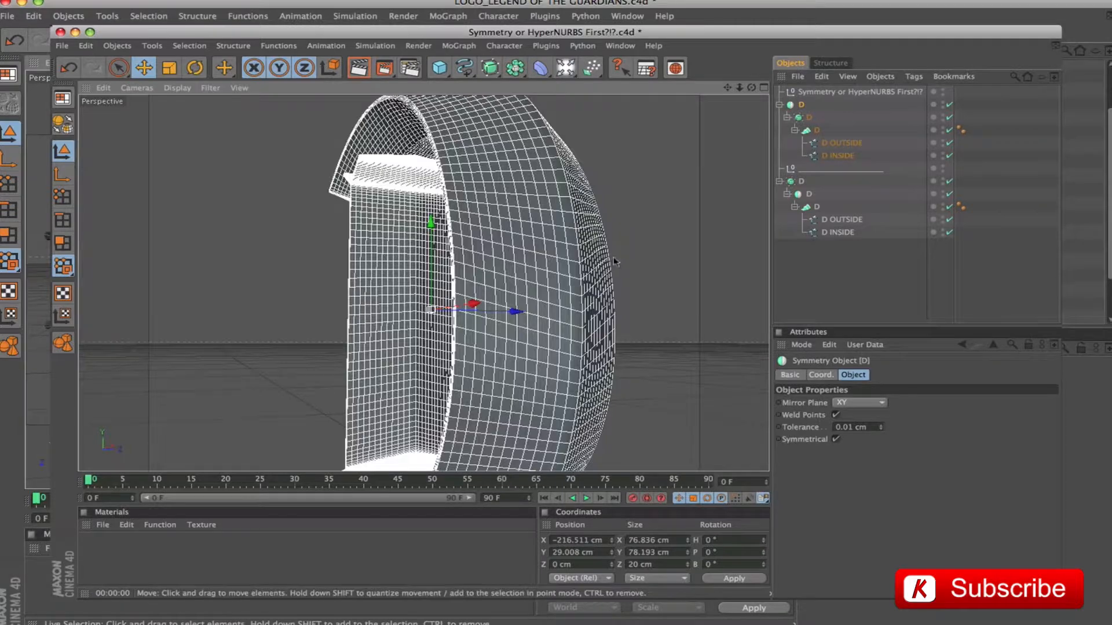
mouse_move(641, 225)
left_mouse_down()
mouse_move(666, 227)
mouse_move(642, 226)
left_mouse_up()
scroll(651, 227, "down", 3)
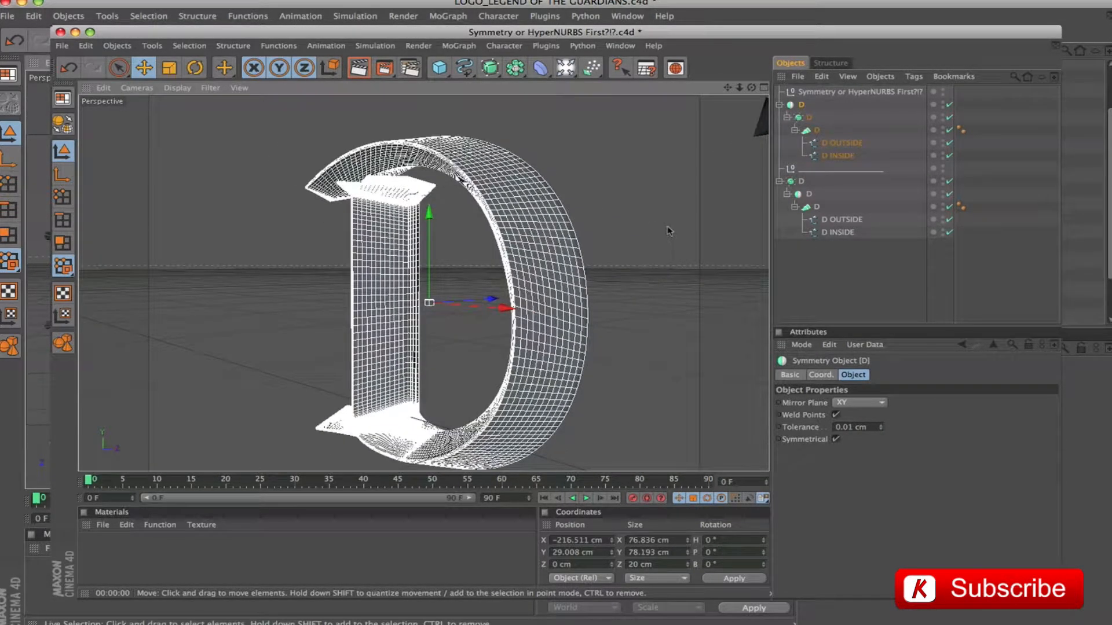
key("ctrl+r")
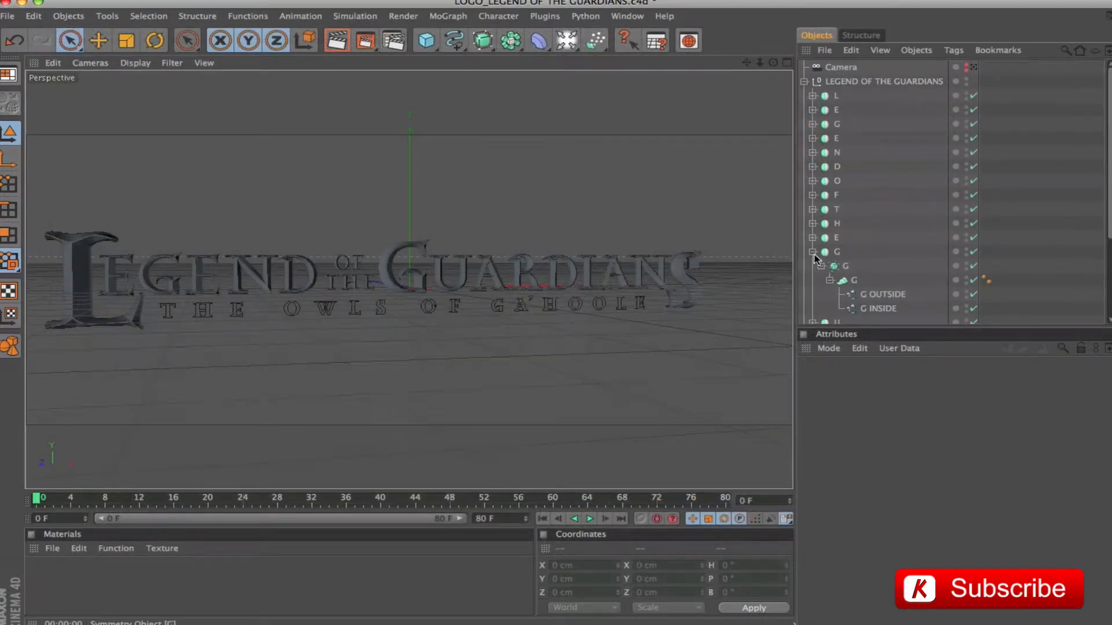
In the logo scene, check the symmetry objects of several LEGEND OF letters, and collapse the LEGEND OF THE GUARDIANS group.
left_click(812, 254)
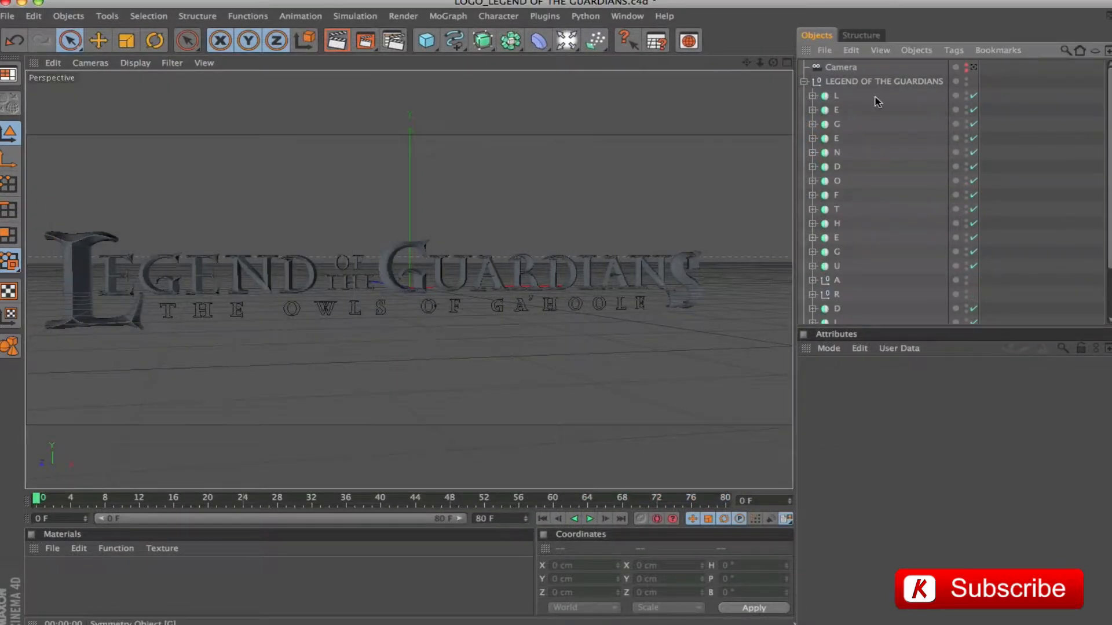
left_click(836, 96)
left_click(836, 124)
left_click(837, 167)
left_click(837, 180)
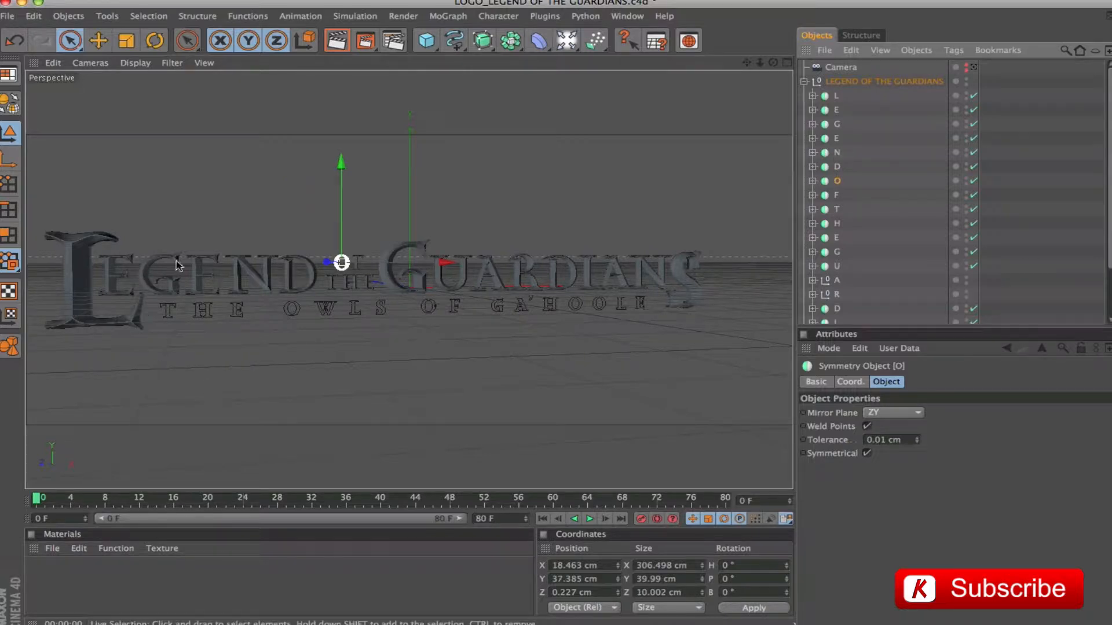
left_click(868, 107)
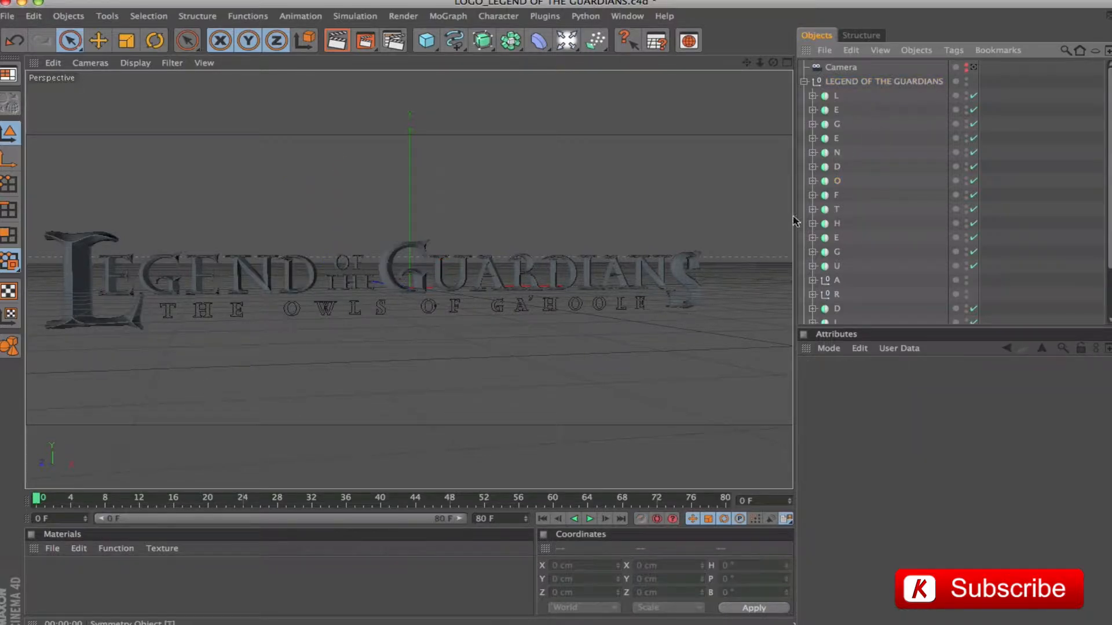
left_click(804, 81)
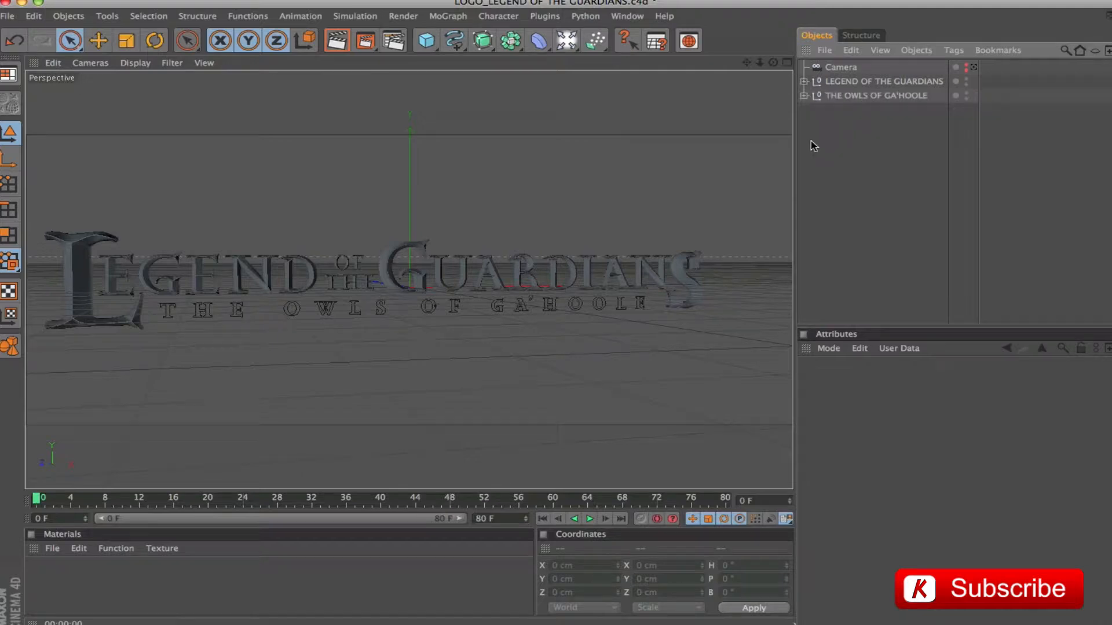
Place the THE OWLS OF GA'HOOLE group inside an Extrude NURBS and enable its Hierarchical option.
left_click(851, 96)
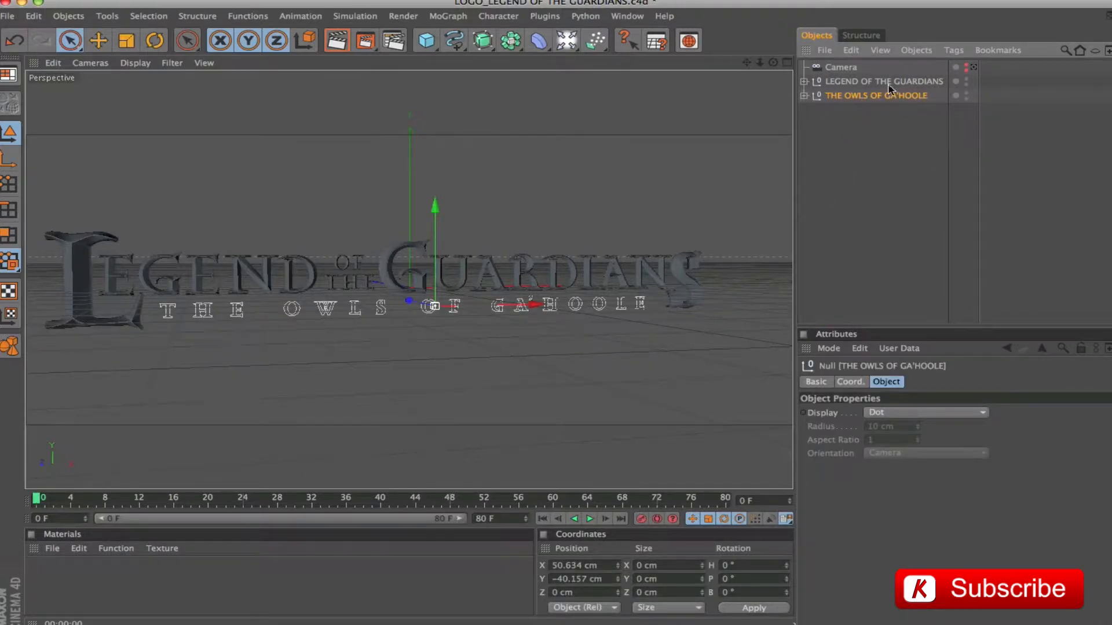
left_click(483, 40)
left_click(643, 52, "alt")
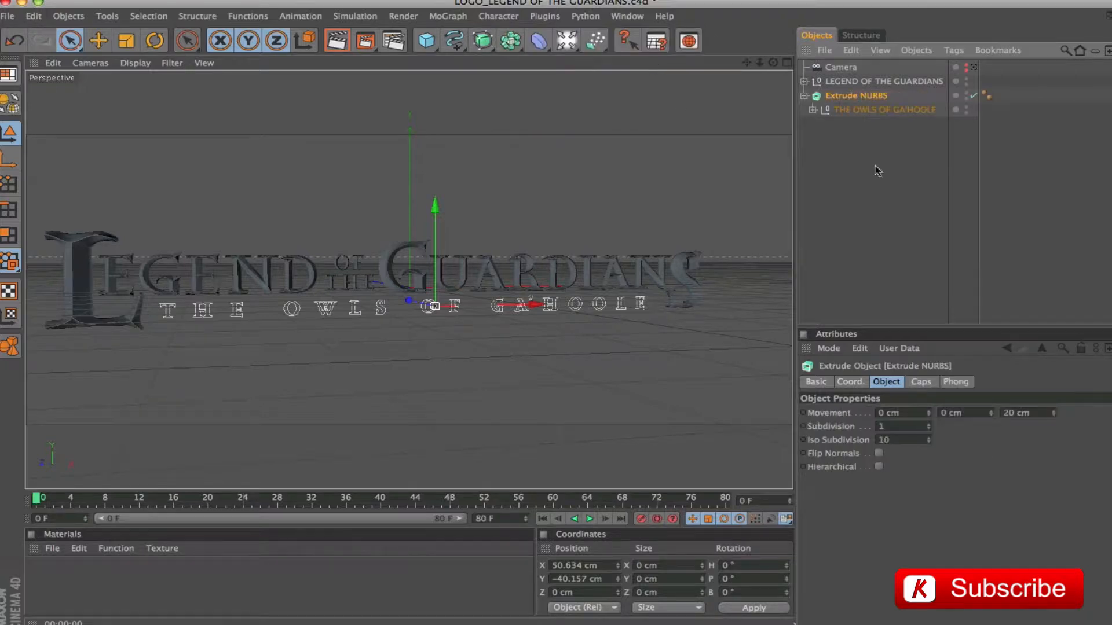
left_click(878, 467)
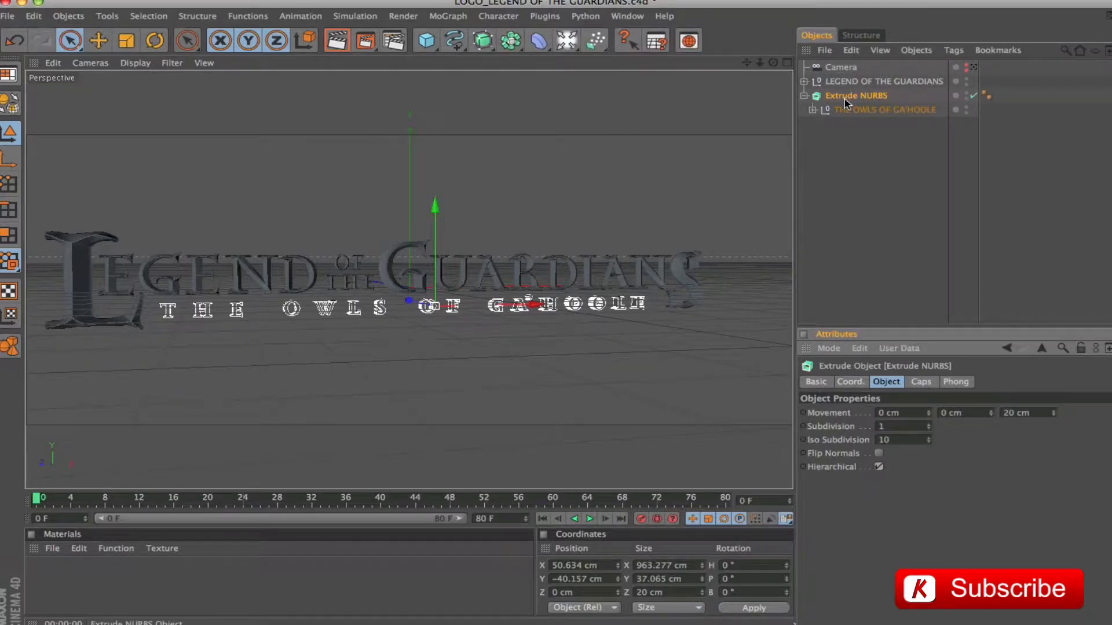
Rename the Extrude NURBS as THE OWLS OF GA'HOOLE, matching its child group.
left_click(860, 112)
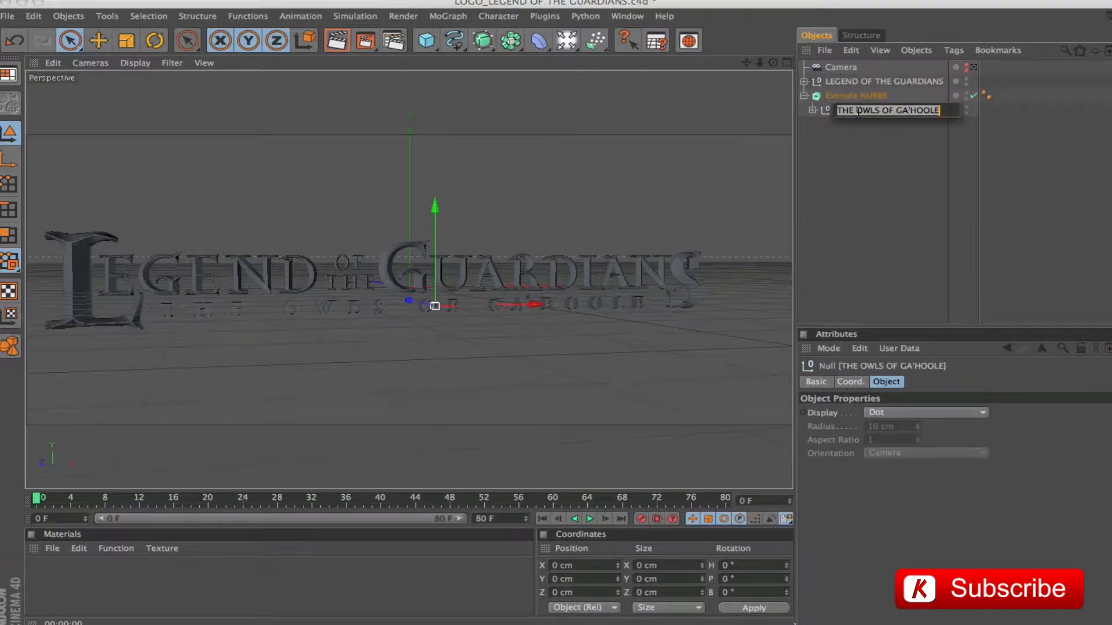
double_click(861, 96)
type("THE OWLS OF GA'HOOLE")
key("Return")
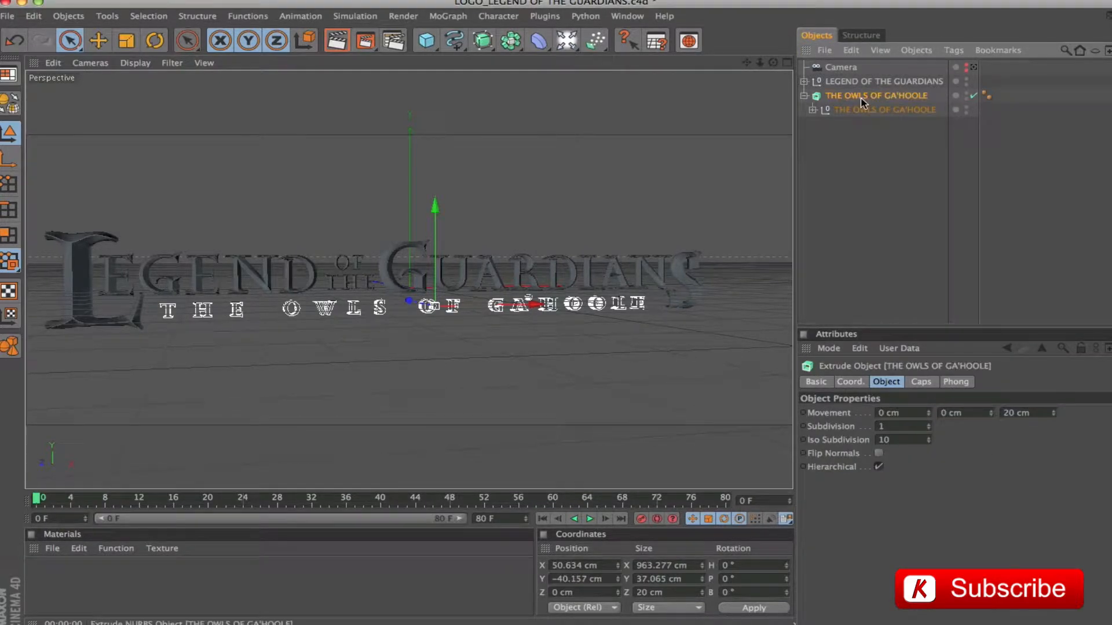
Set the subtitle extrusion's Z movement to 5 cm and its subdivision to 5.
left_click(1036, 414)
type("5")
key("Tab")
key("Return")
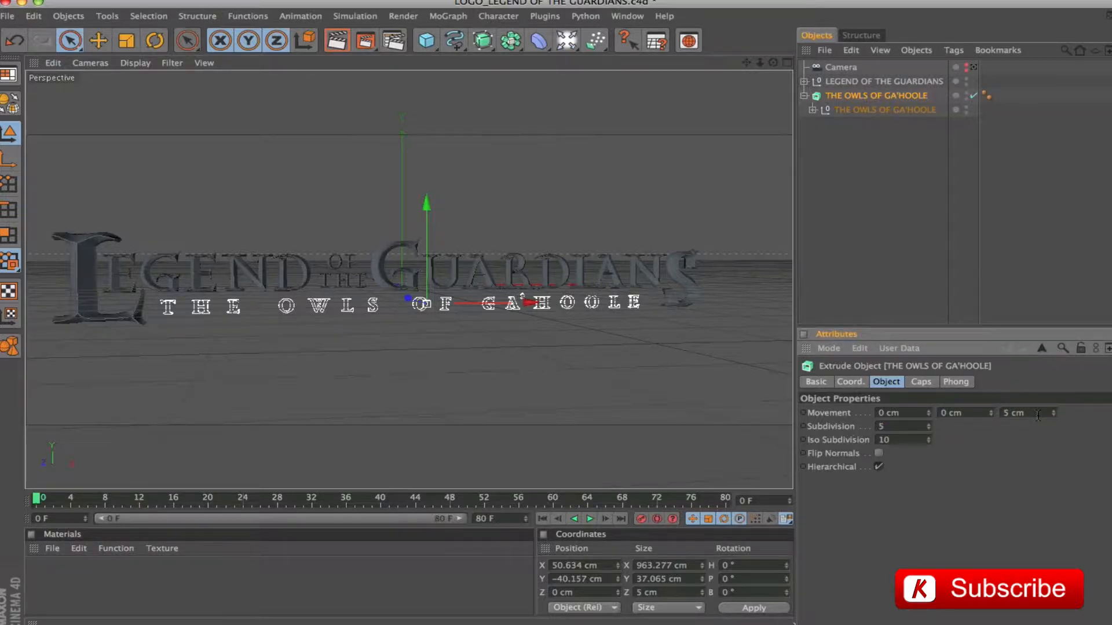
Give the subtitle extrusion a start Fillet Cap with a 0.4 cm radius.
key("o")
left_click_drag(409, 280, 415, 322)
scroll(409, 279, "up", 10)
left_click_drag(322, 417, 349, 380)
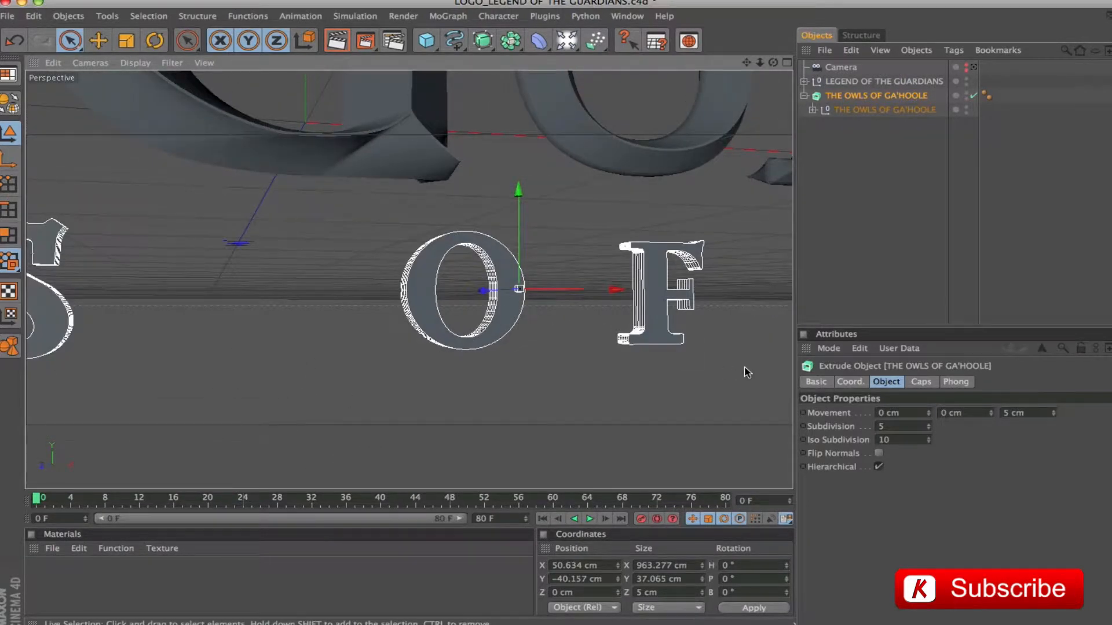
left_click(921, 382)
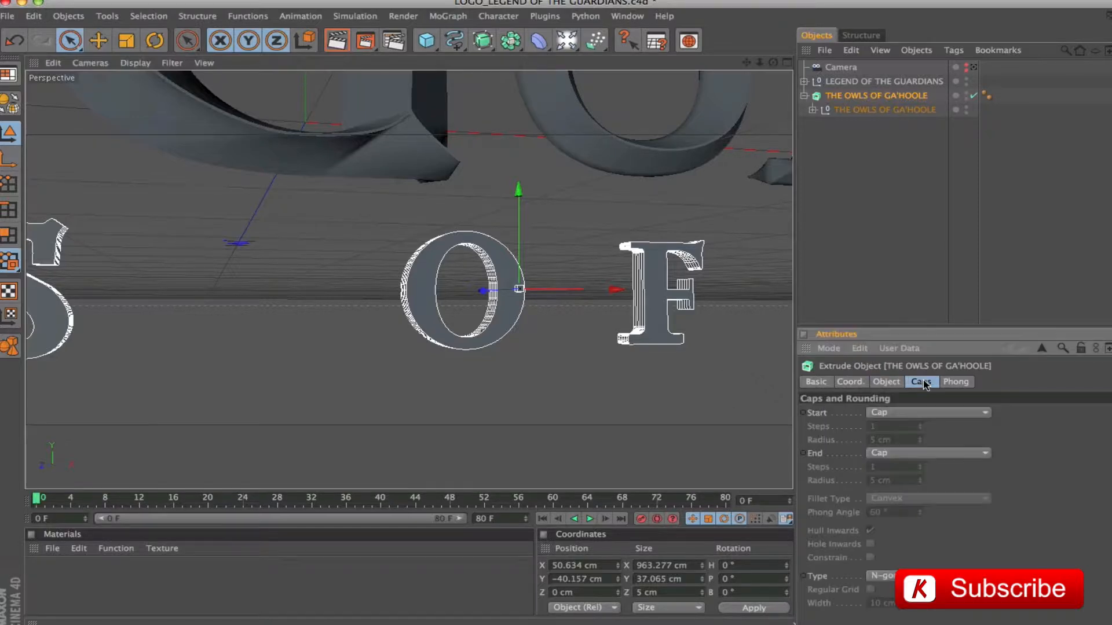
left_click(891, 413)
left_click(892, 470)
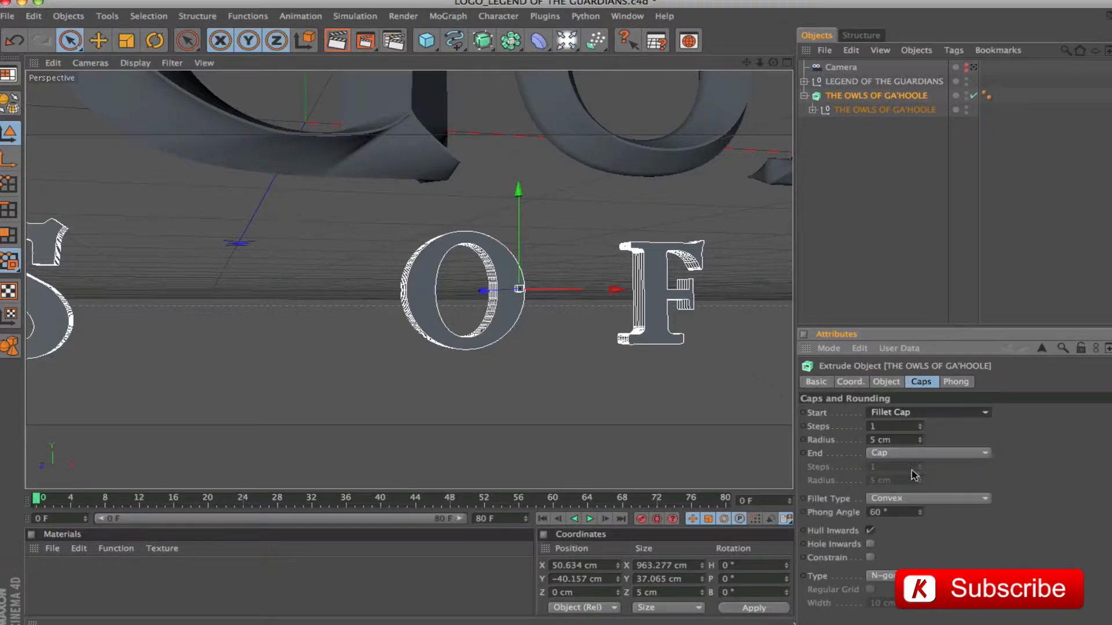
left_click(904, 440)
type("0")
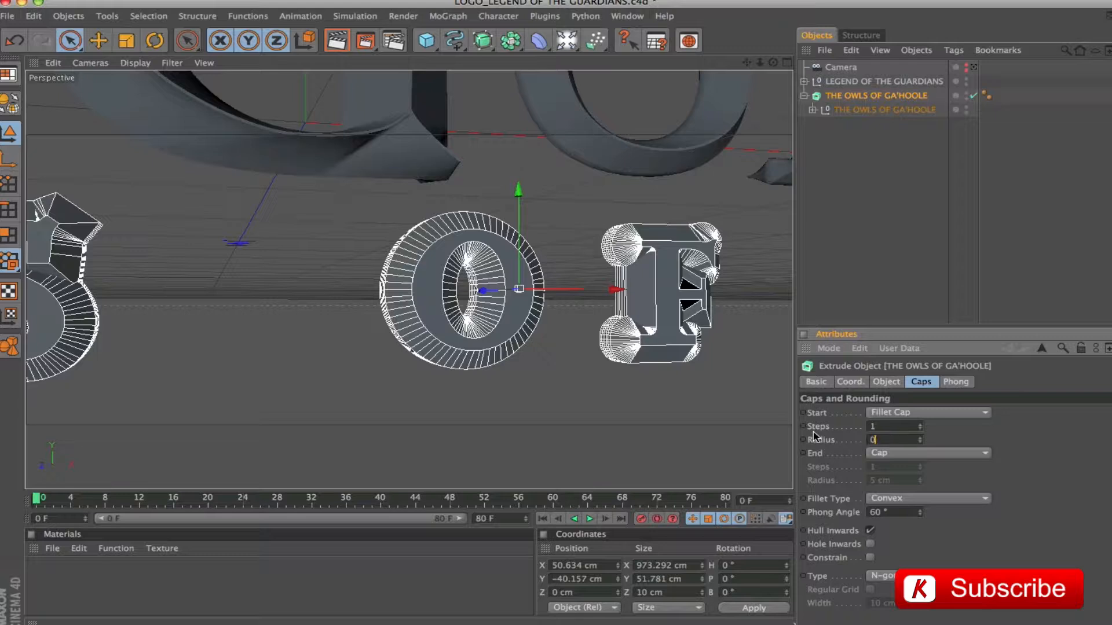
type(",4")
key("Return")
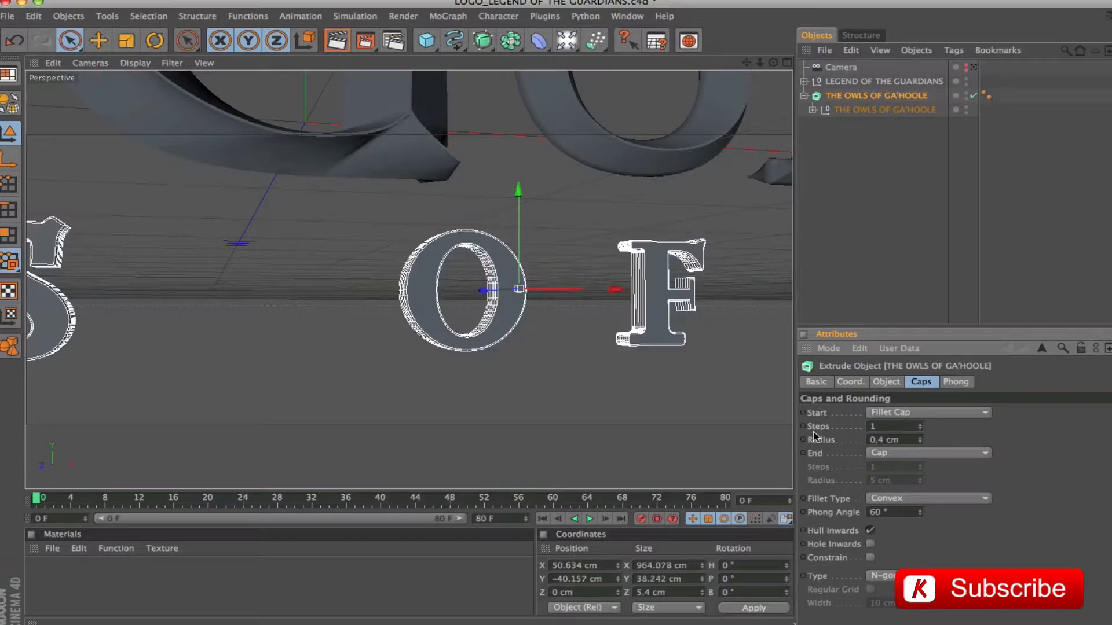
Set the subtitle extrusion's end to Fillet Cap with a 0.4 cm radius.
left_click(924, 453)
left_click(903, 506)
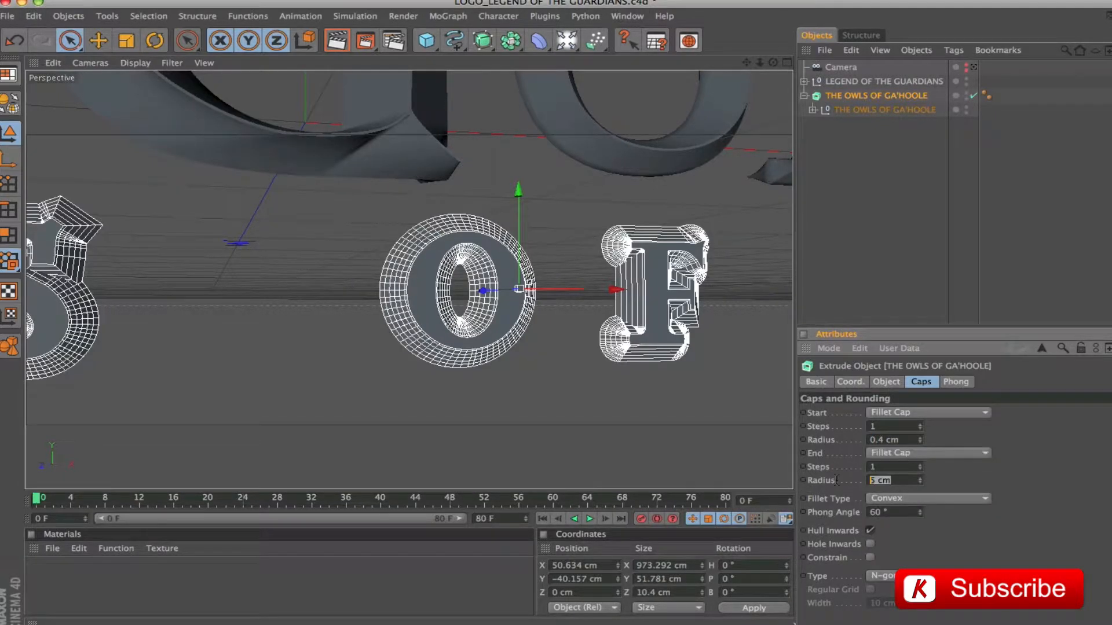
type("0,4")
key("Return")
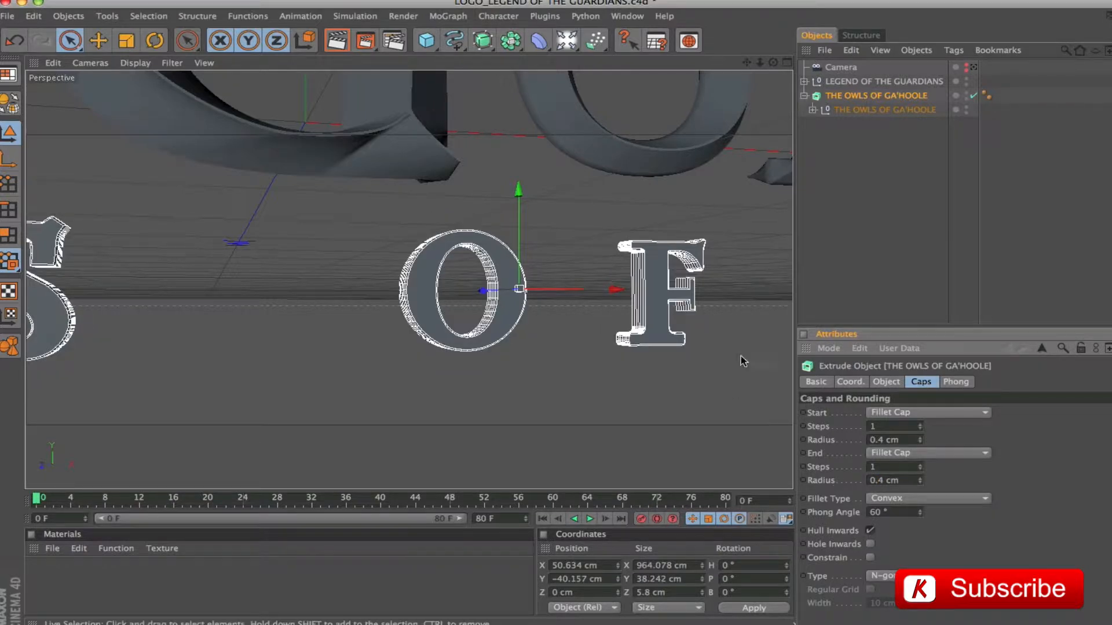
Enable Constrain for the subtitle extrusion's caps and inspect the THE OWLS OF letters up close.
left_click(869, 558)
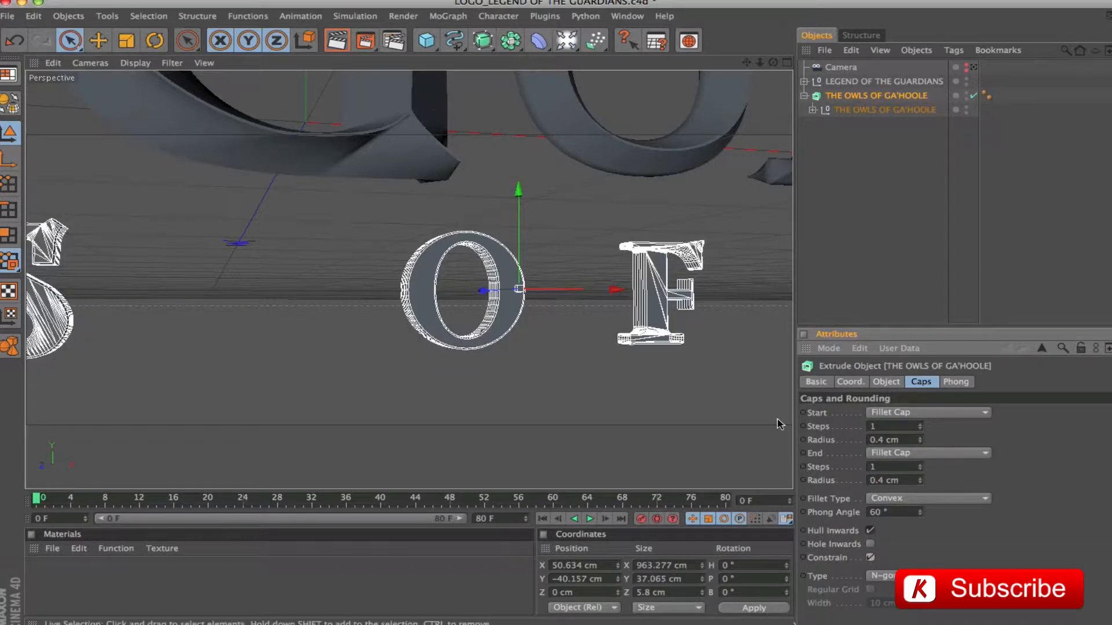
left_click_drag(314, 299, 311, 321)
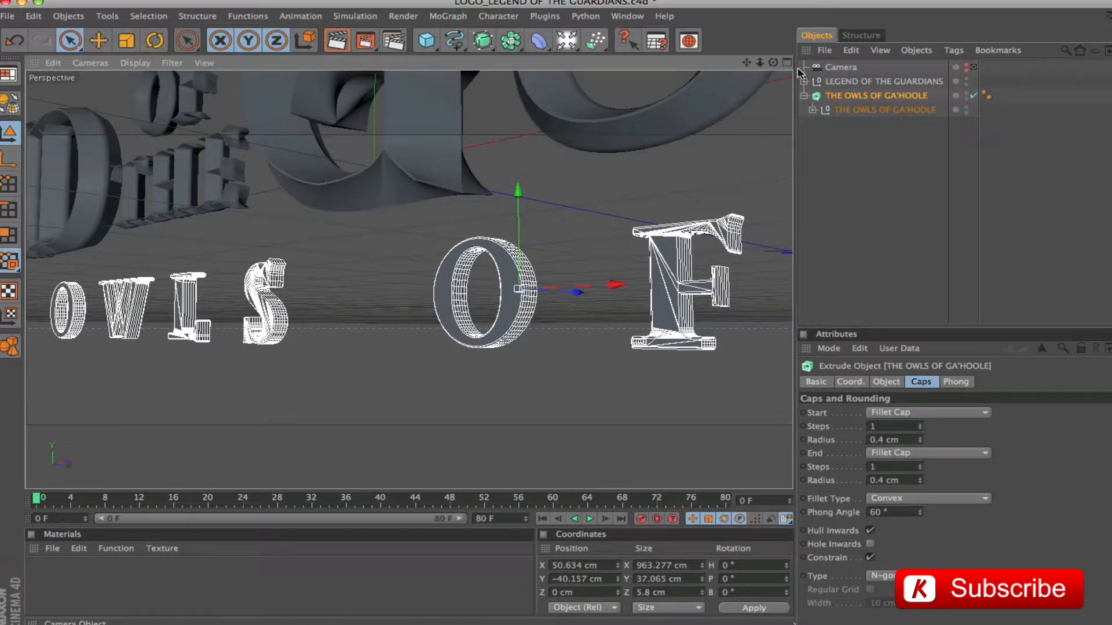
left_click_drag(312, 269, 602, 271)
left_click_drag(225, 347, 100, 294)
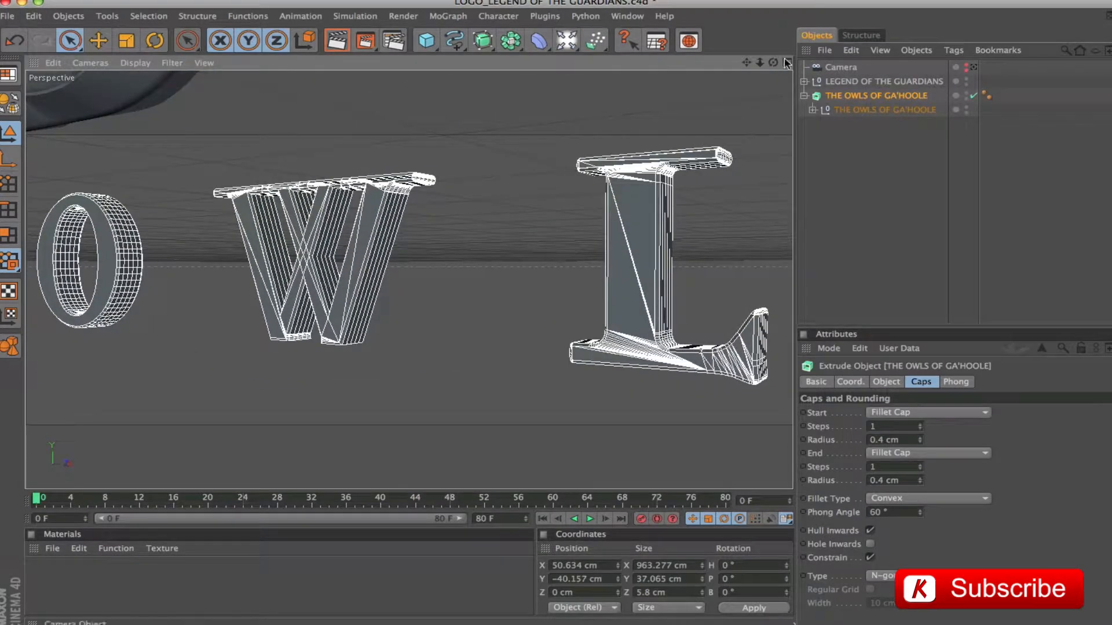
left_click_drag(746, 62, 899, 66)
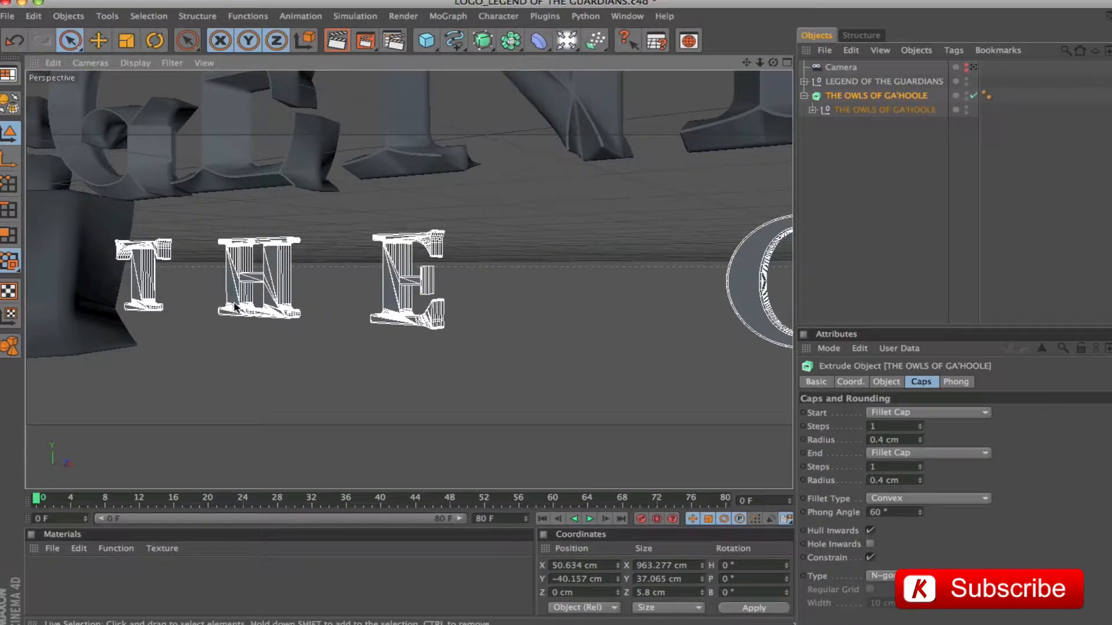
Set the subtitle extrusion's cap type to Triangles with a Regular Grid of 0.2 cm width, and test render the view.
left_click(869, 576)
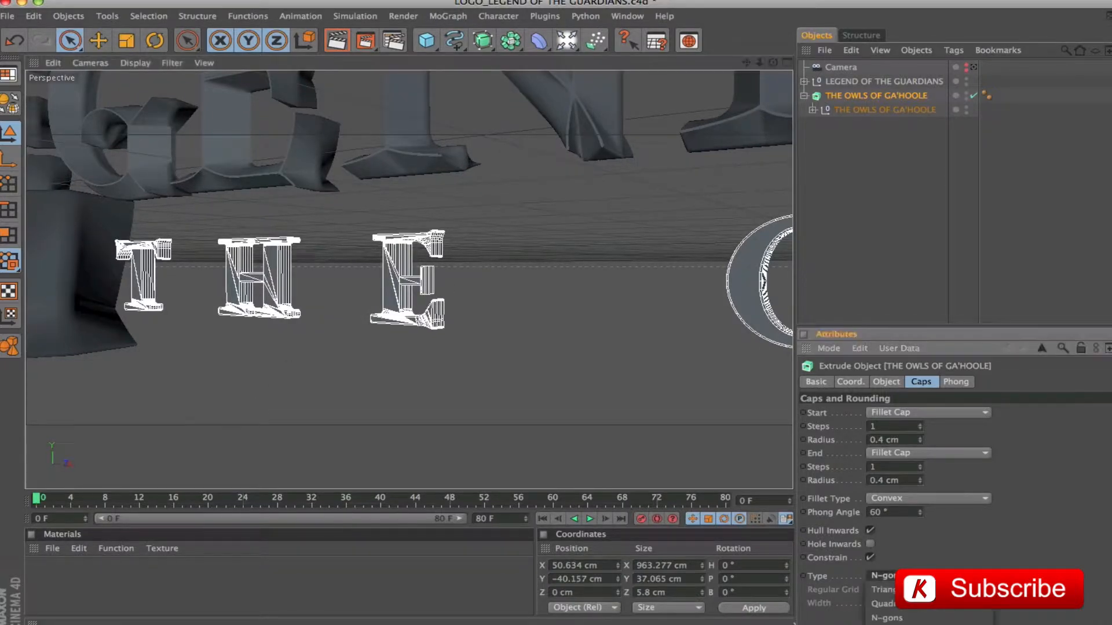
left_click(881, 589)
left_click(871, 590)
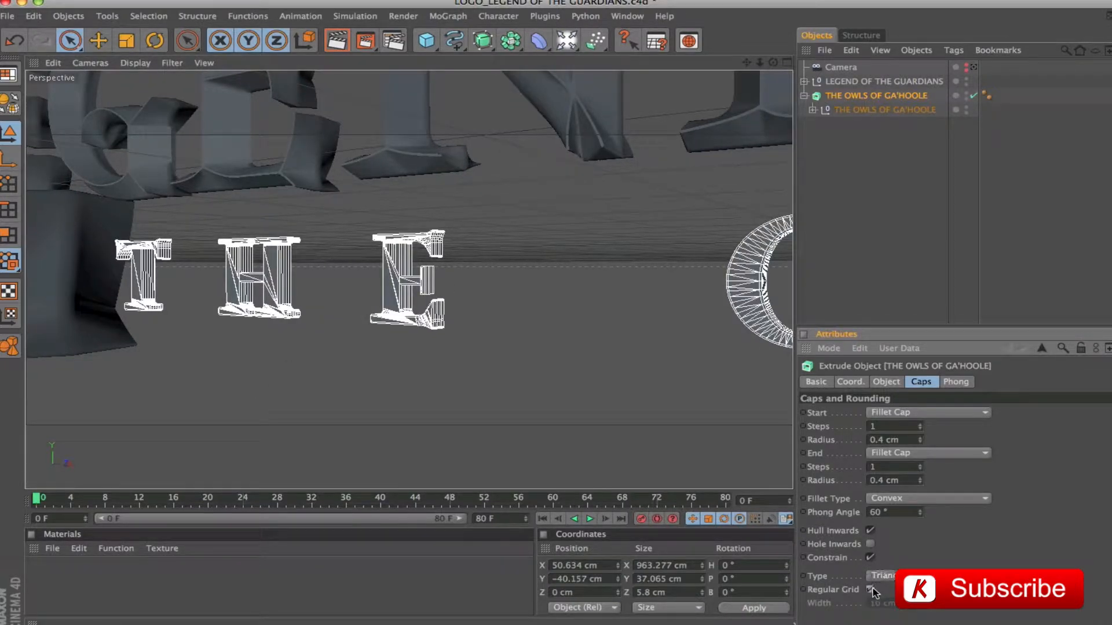
left_click_drag(901, 603, 830, 600)
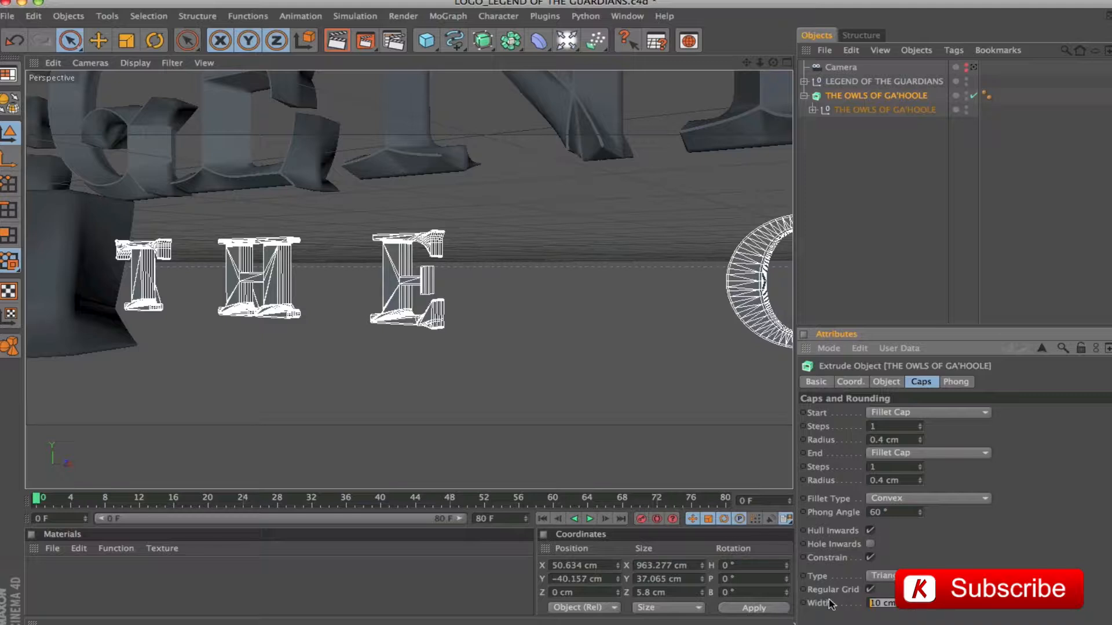
type("0")
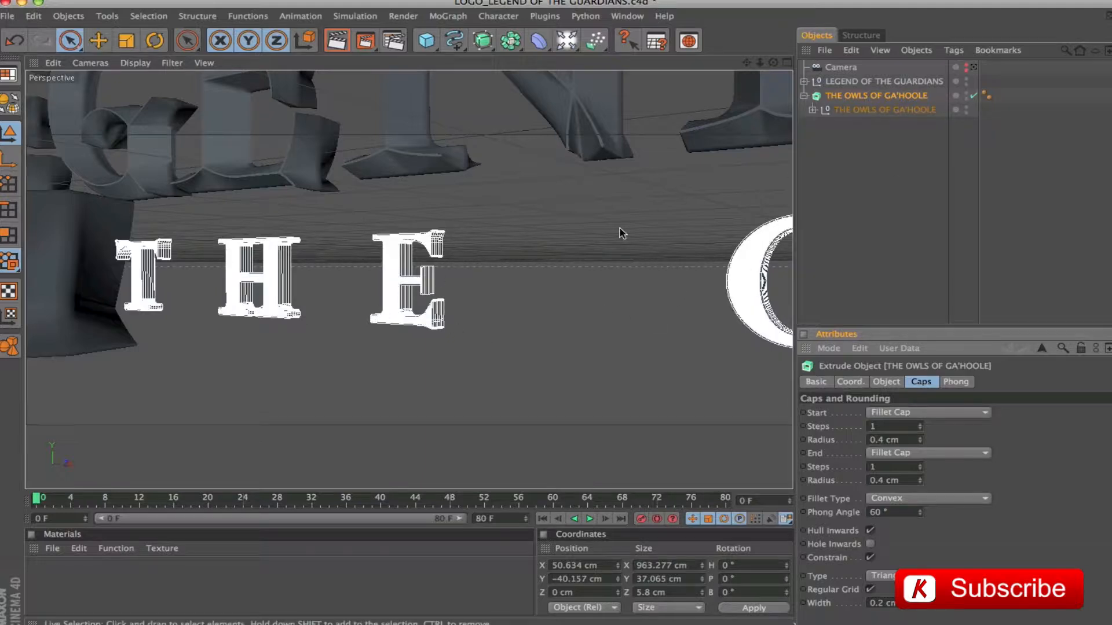
key("ctrl+r")
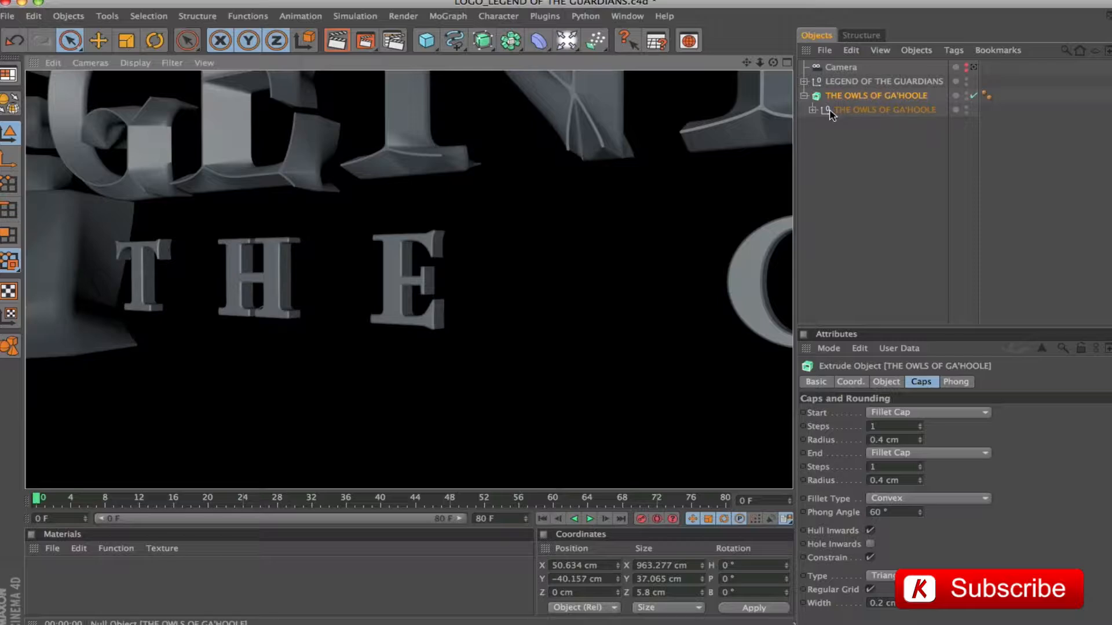
Frame the title and subtitle together and render a preview of the whole logo from an angle.
left_click(858, 88, "shift")
key("o")
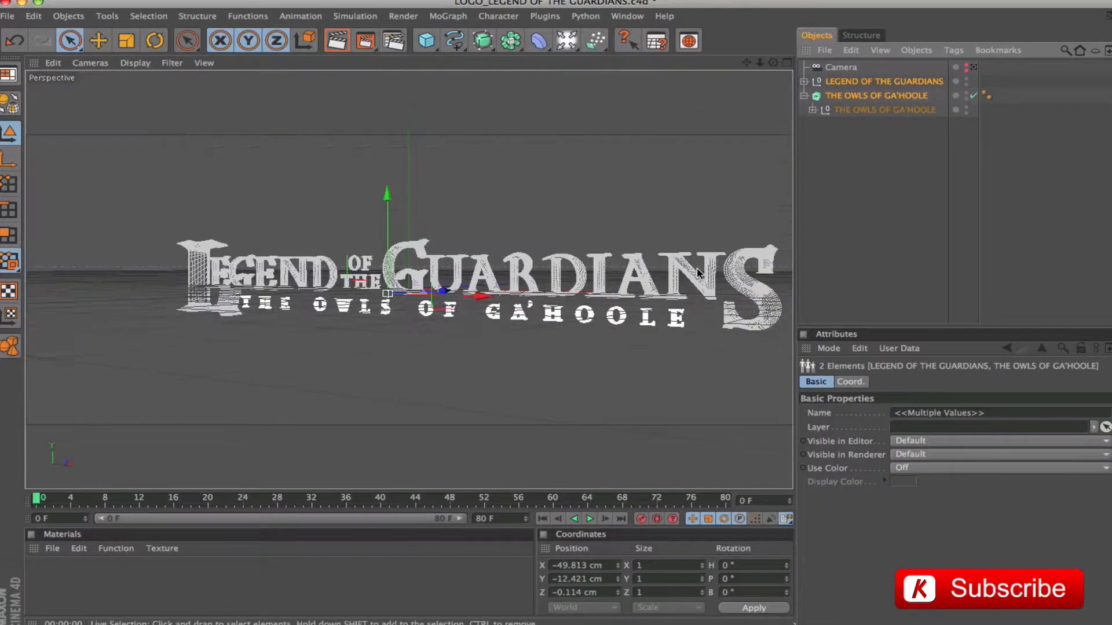
mouse_move(773, 62)
left_mouse_down()
mouse_move(774, 93)
mouse_move(749, 62)
mouse_move(791, 67)
mouse_move(773, 63)
left_mouse_up()
key("ctrl+r")
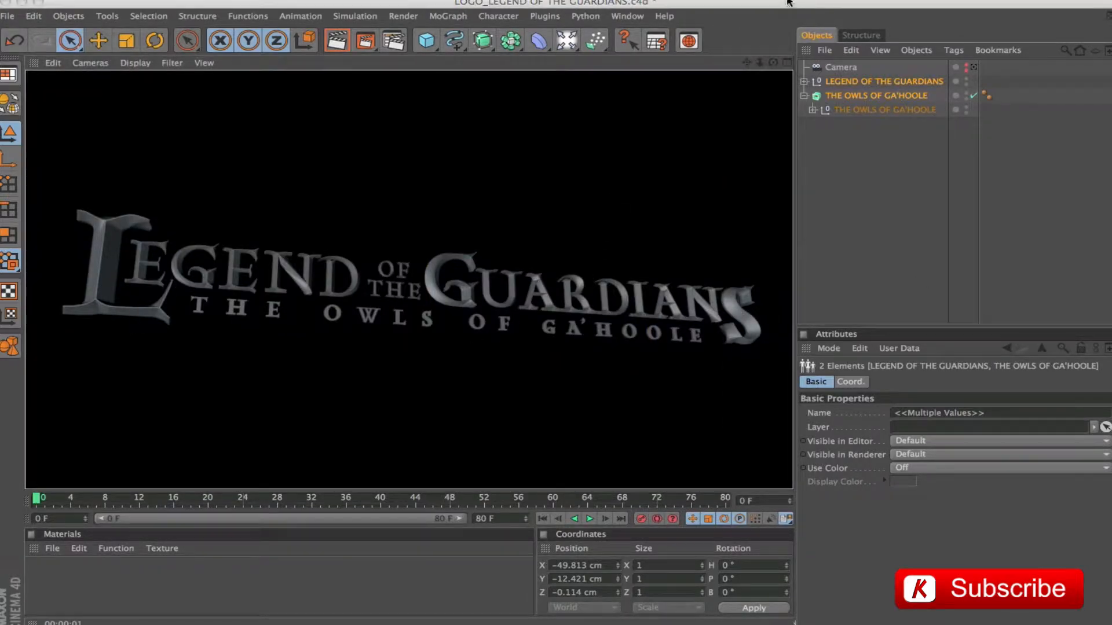
Look through the scene Camera and select all letters from L to S inside the LEGEND OF THE GUARDIANS group.
left_click(787, 6)
left_click(974, 68)
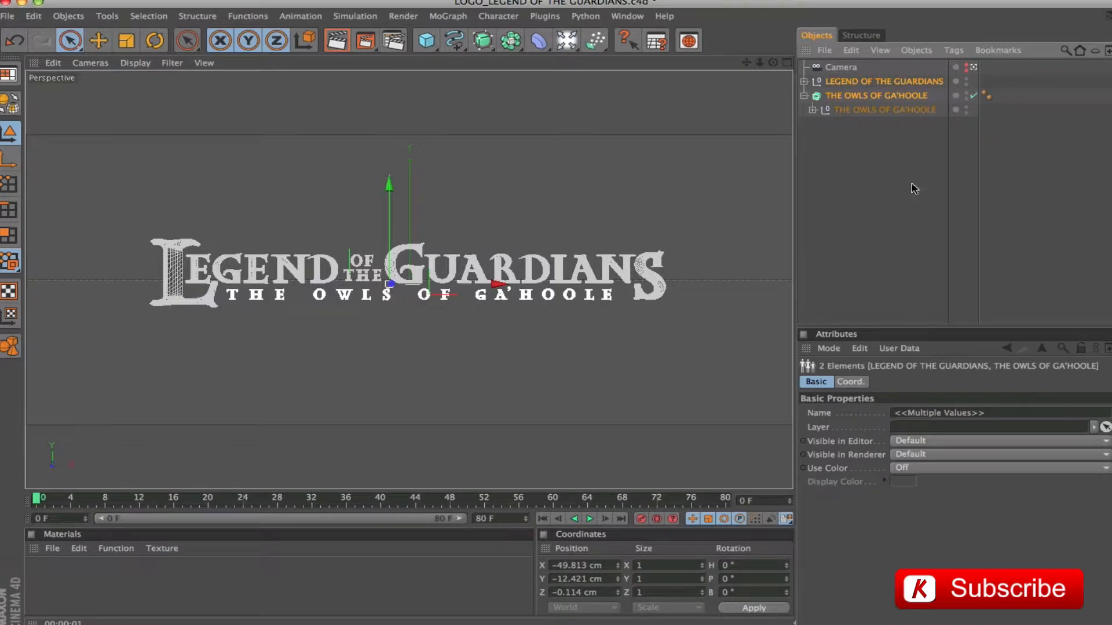
left_click(804, 82)
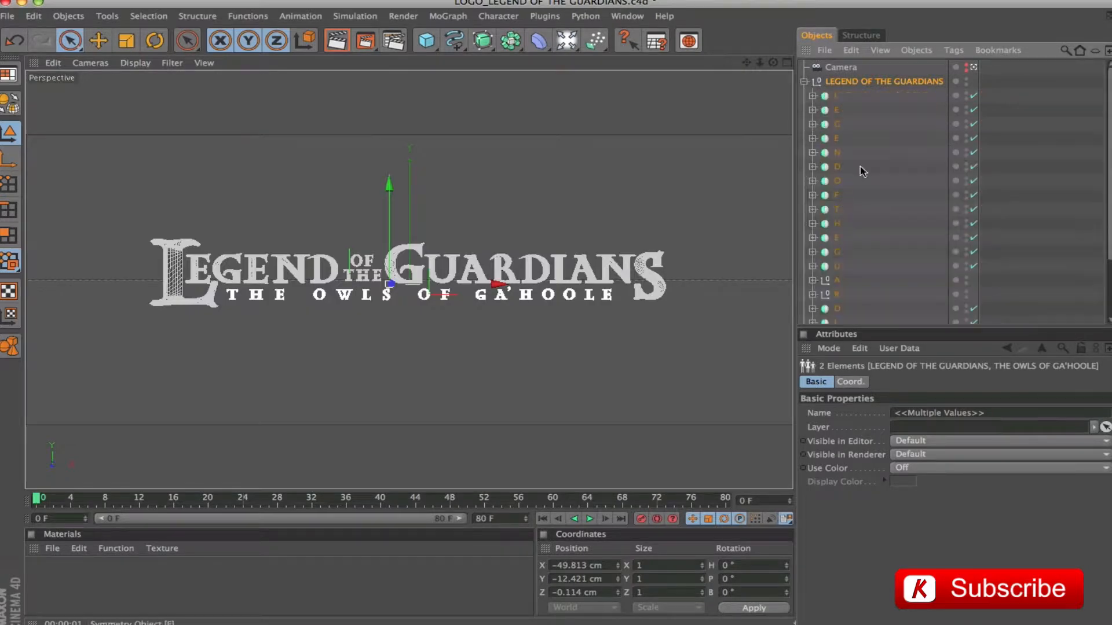
left_click(838, 96)
scroll(840, 272, "down", 5)
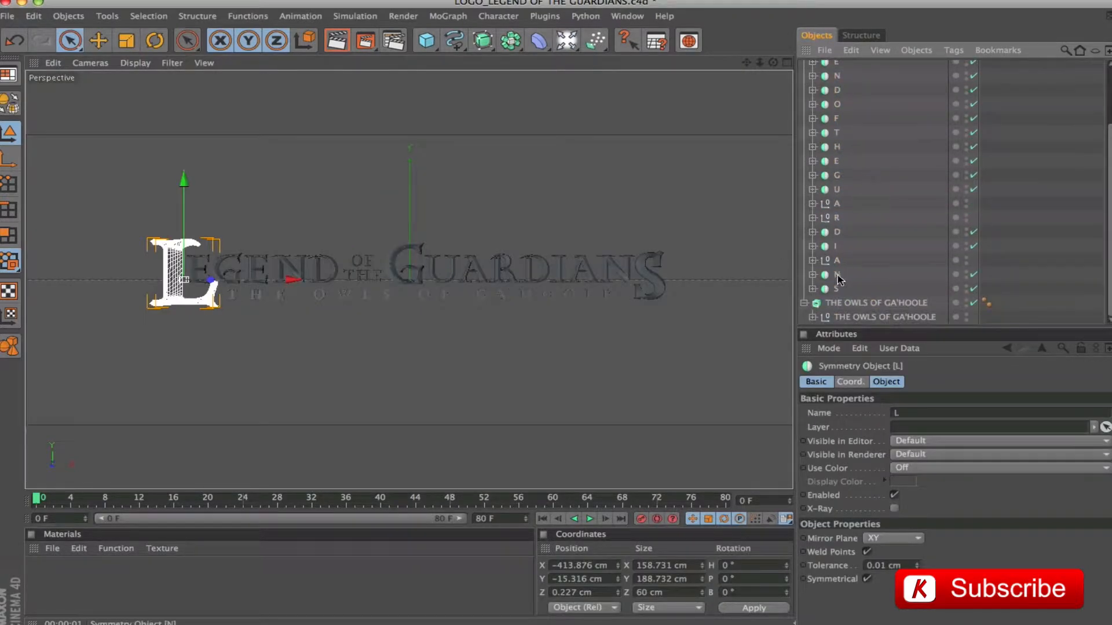
left_click(837, 289, "shift")
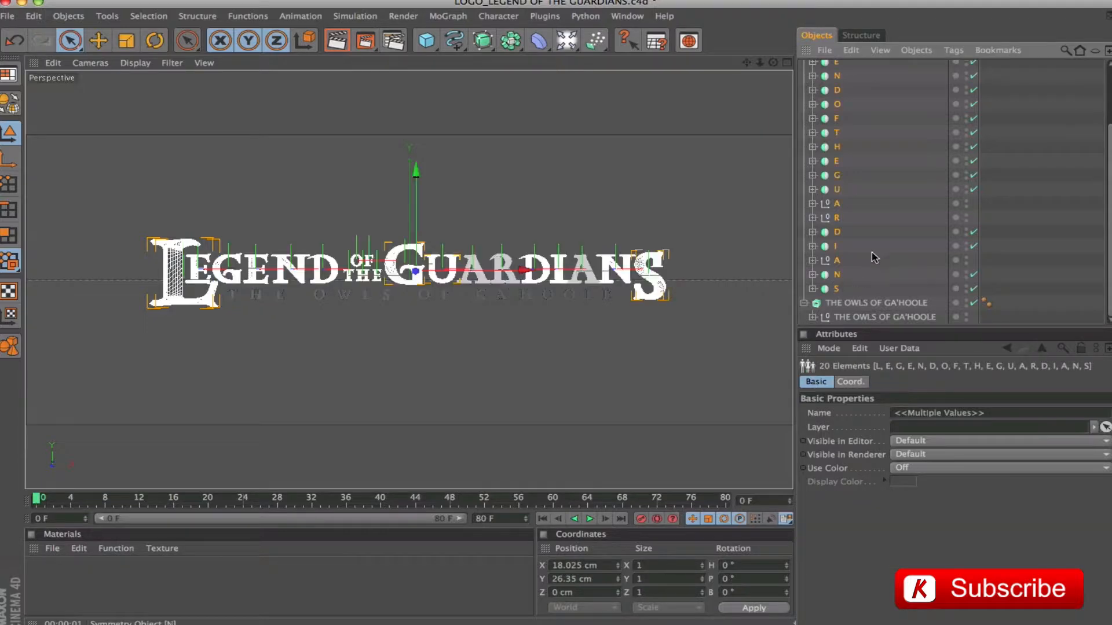
Keyframe the position and rotation of all selected title letters at frame 0 and again at frame 48.
left_click(850, 383)
left_click(36, 500)
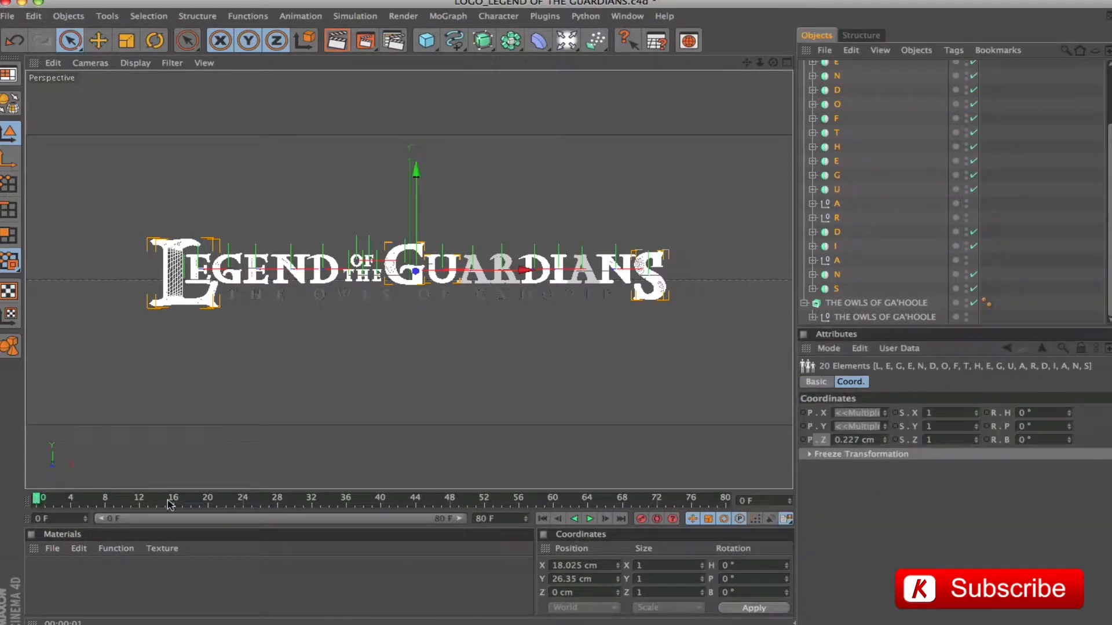
left_click(827, 442)
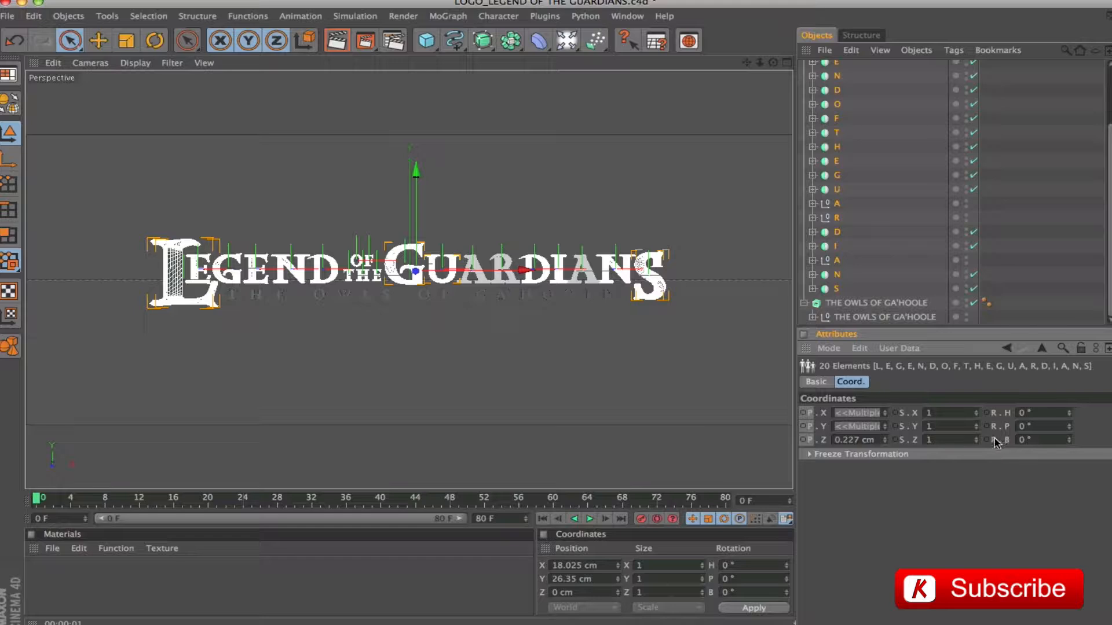
left_click(994, 440, "shift")
left_click(804, 440, "ctrl")
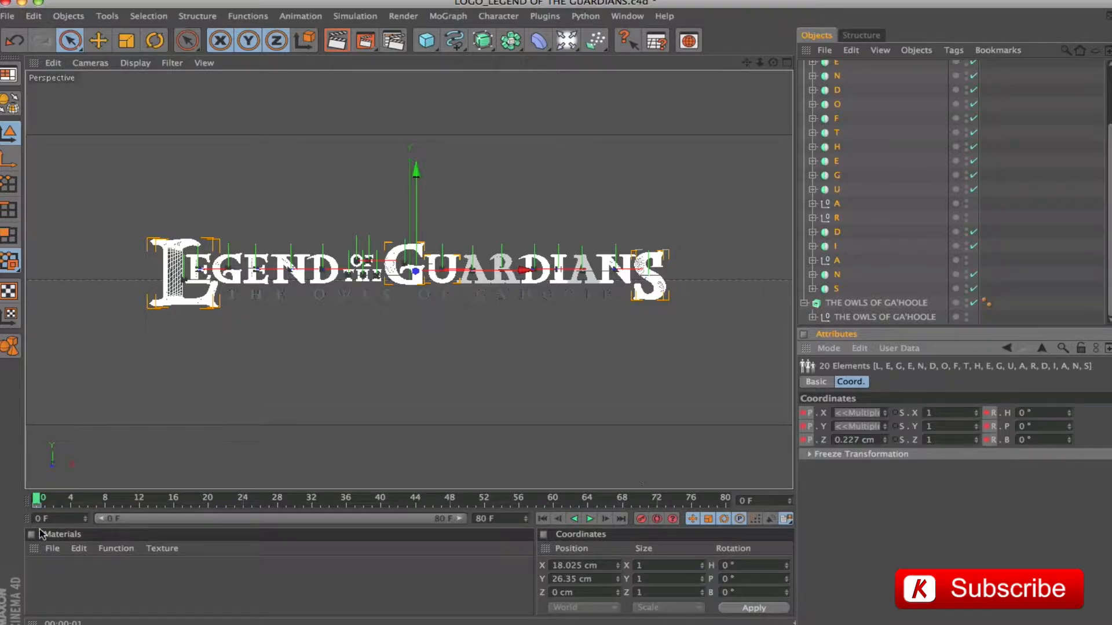
left_click_drag(36, 503, 446, 514)
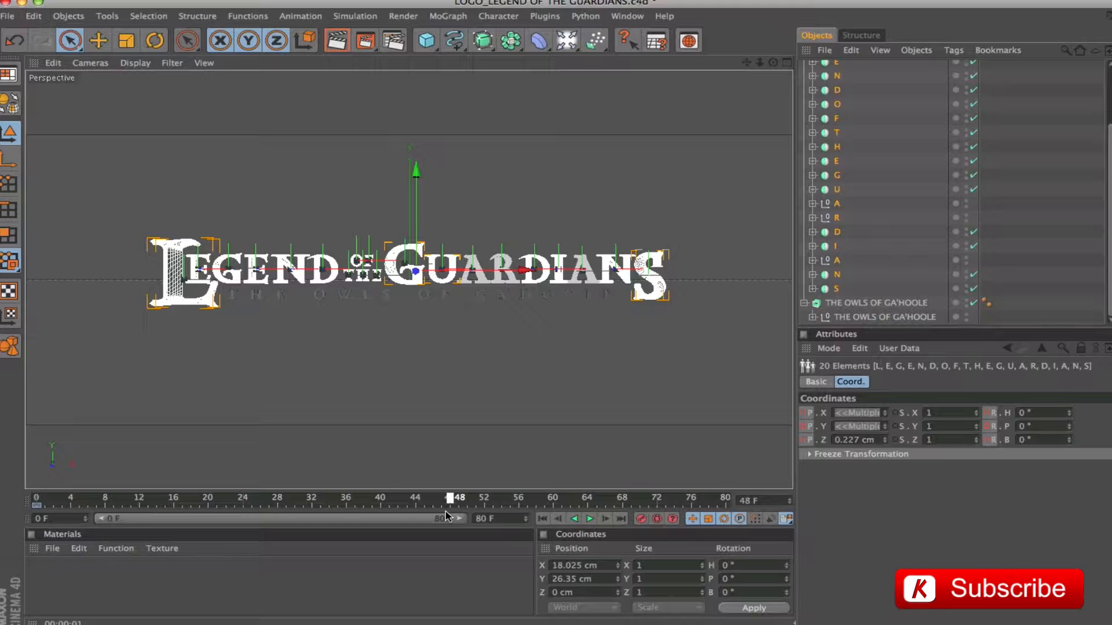
left_click(804, 440, "ctrl")
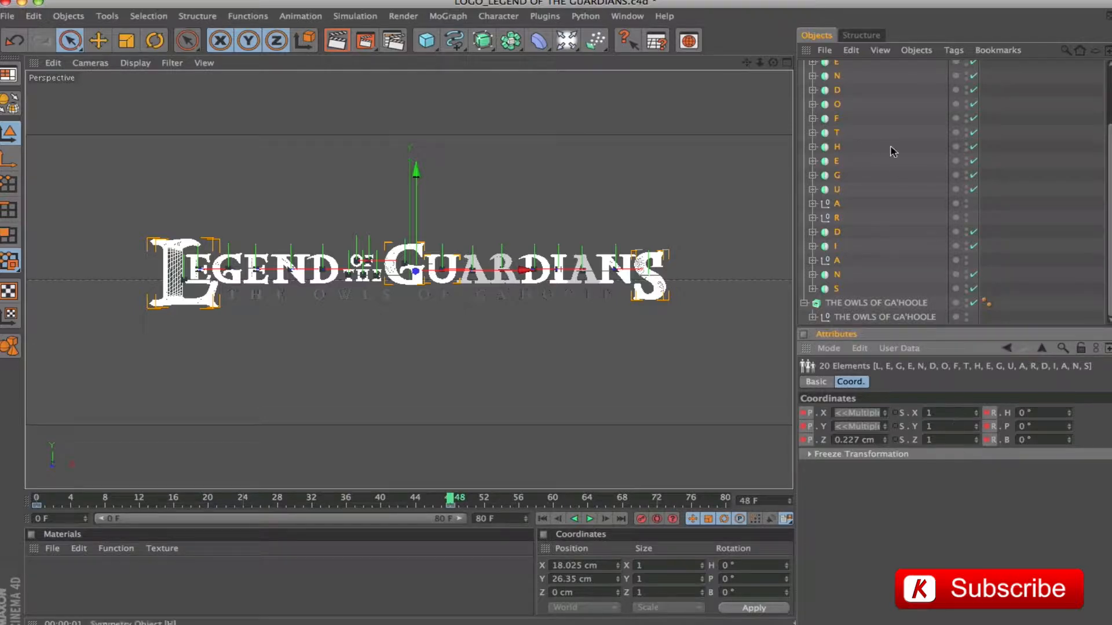
Shift the end keyframes of the letters O, F, T, H and E to frame 44 and return to frame 0.
left_click(838, 104)
left_click(832, 162, "shift")
left_click_drag(449, 508, 36, 499)
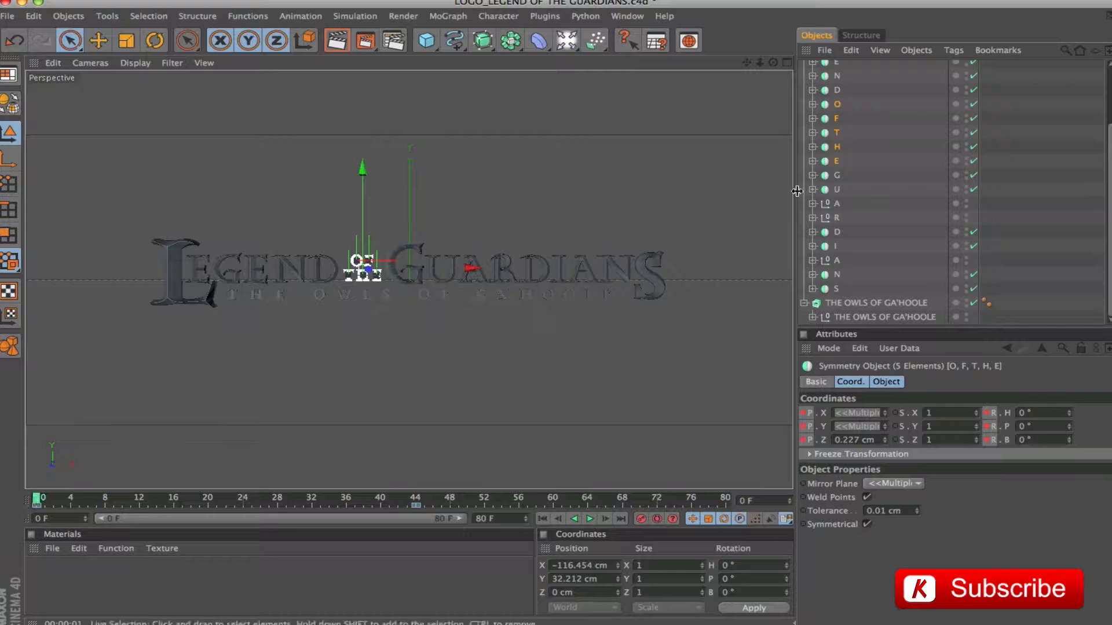
left_click(1072, 107)
Set the letter L's position at frame 0 to X -103 cm, Y -14 cm and Z -1196 cm.
scroll(1103, 154, "up", 3)
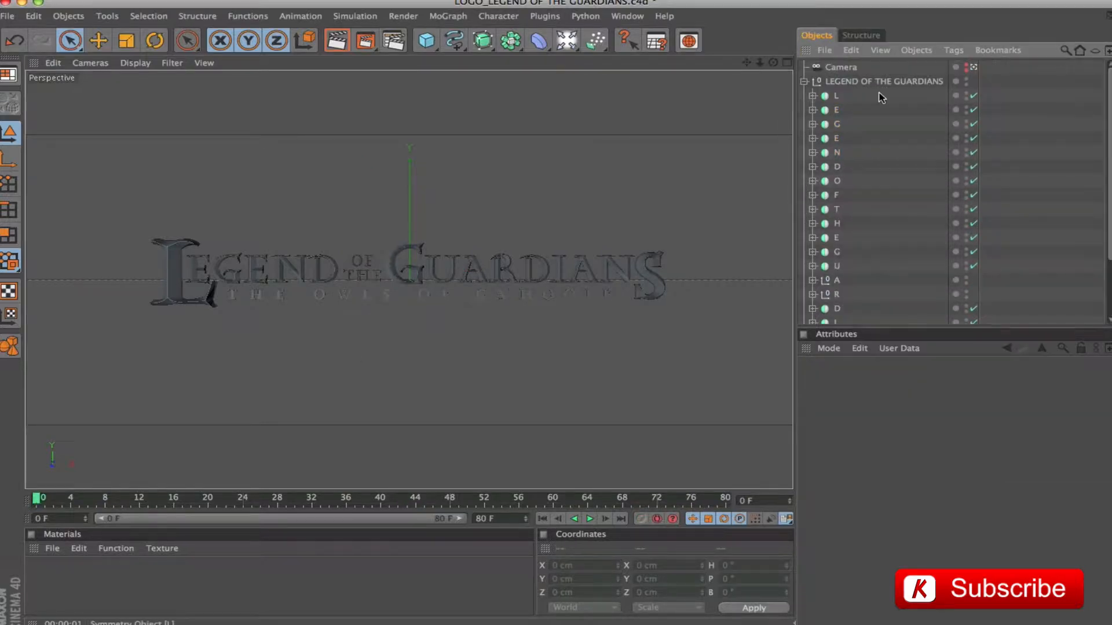
left_click(834, 97)
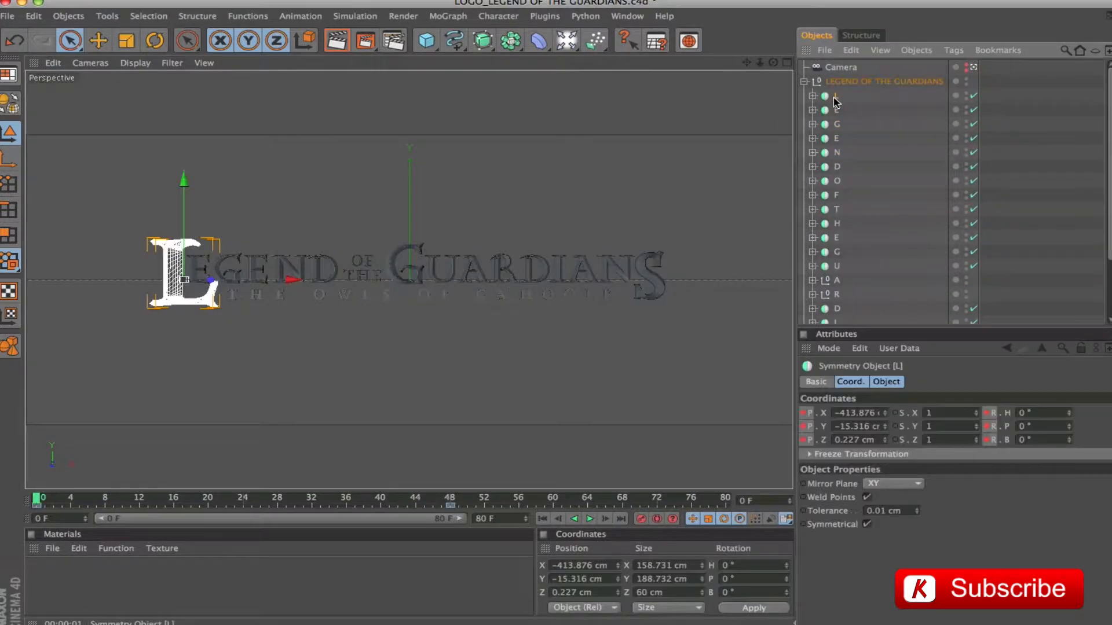
double_click(864, 413)
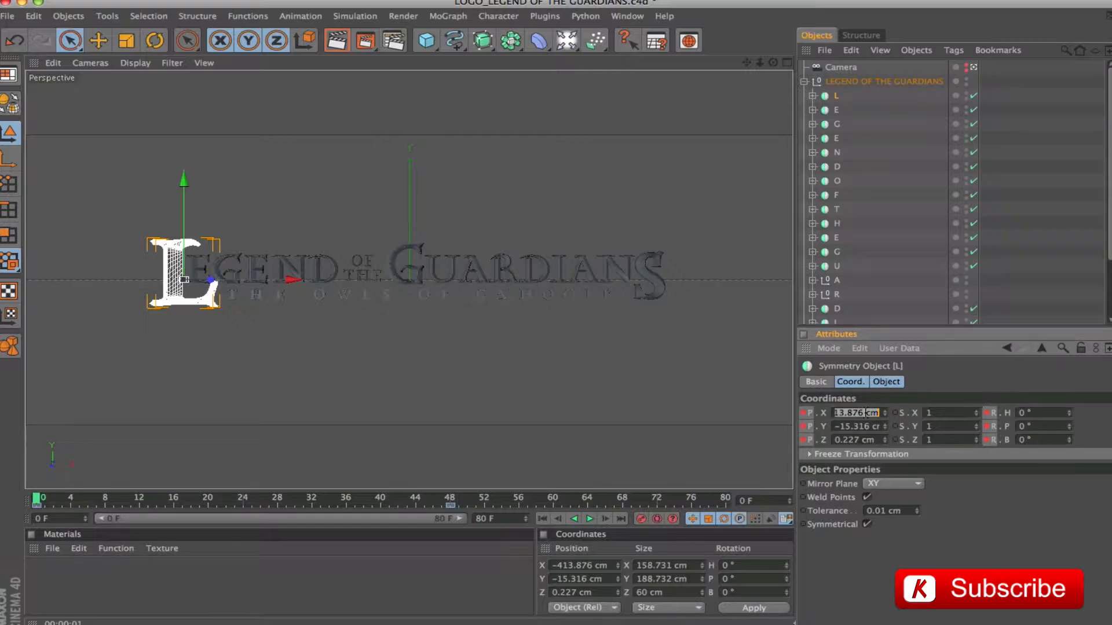
type("-103")
key("Tab")
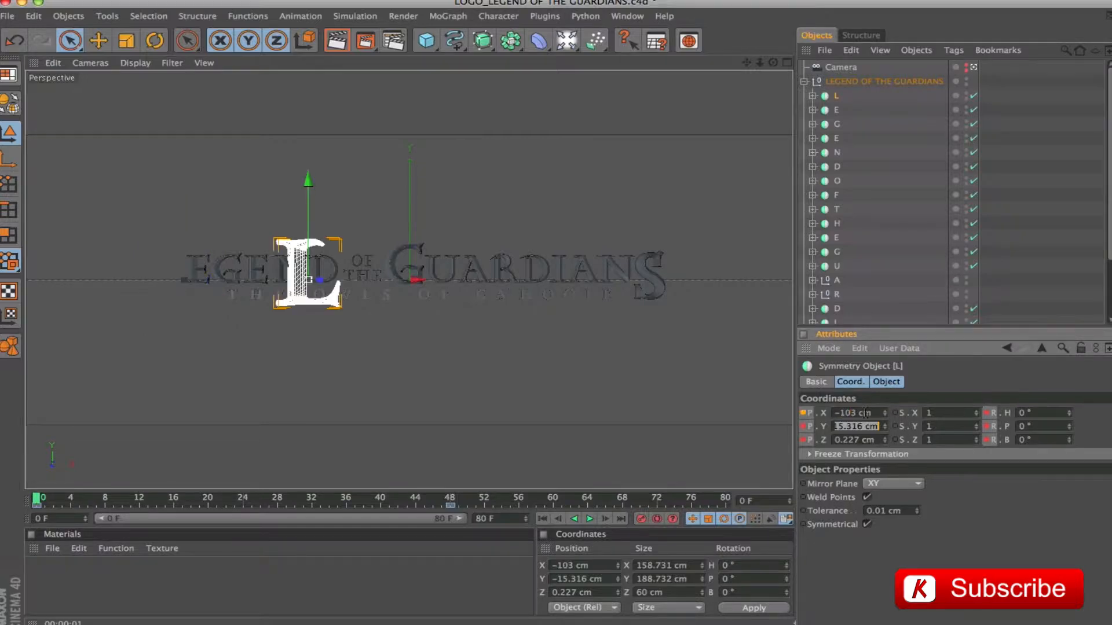
type("-14")
key("Tab")
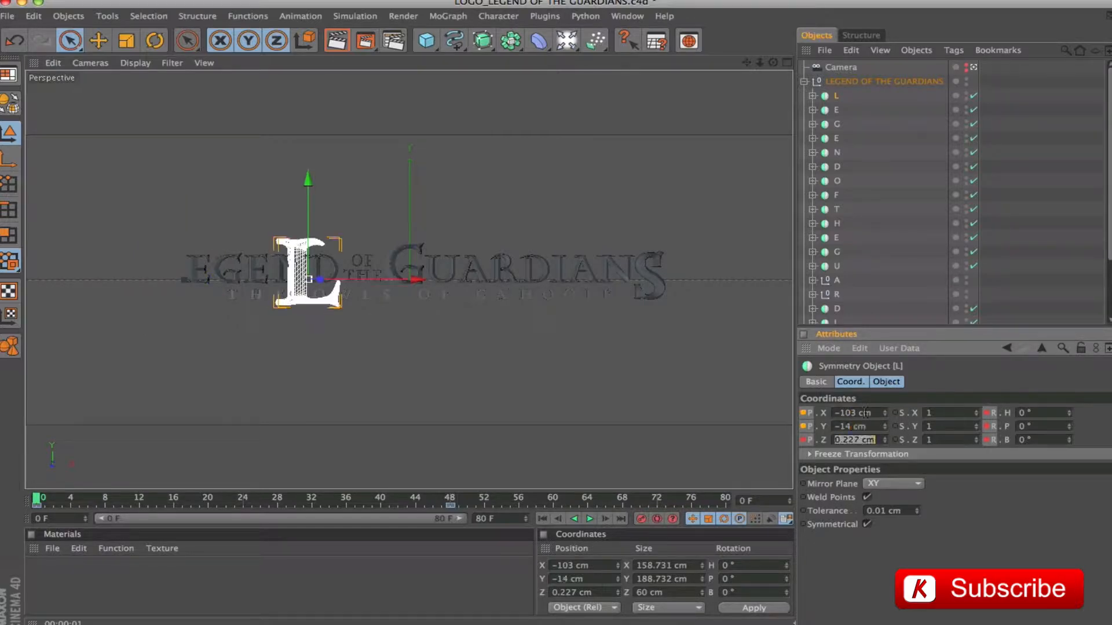
type("-1196")
key("Tab")
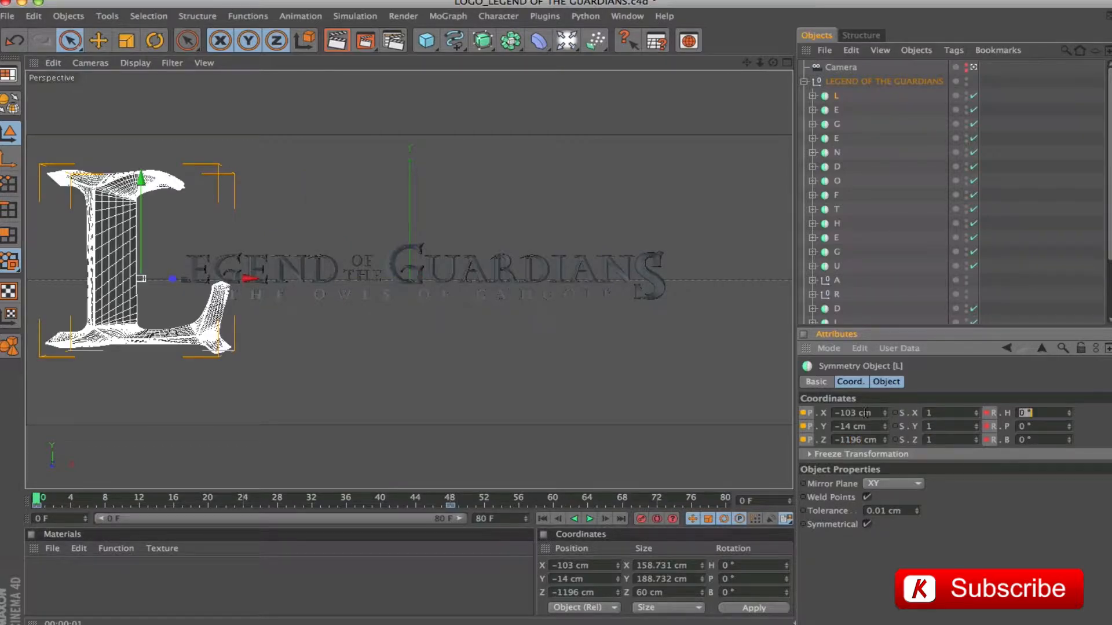
Set the letter L's rotation at frame 0 to H 63°, P -16° and B 22°.
key("Tab")
type("-16")
key("Tab")
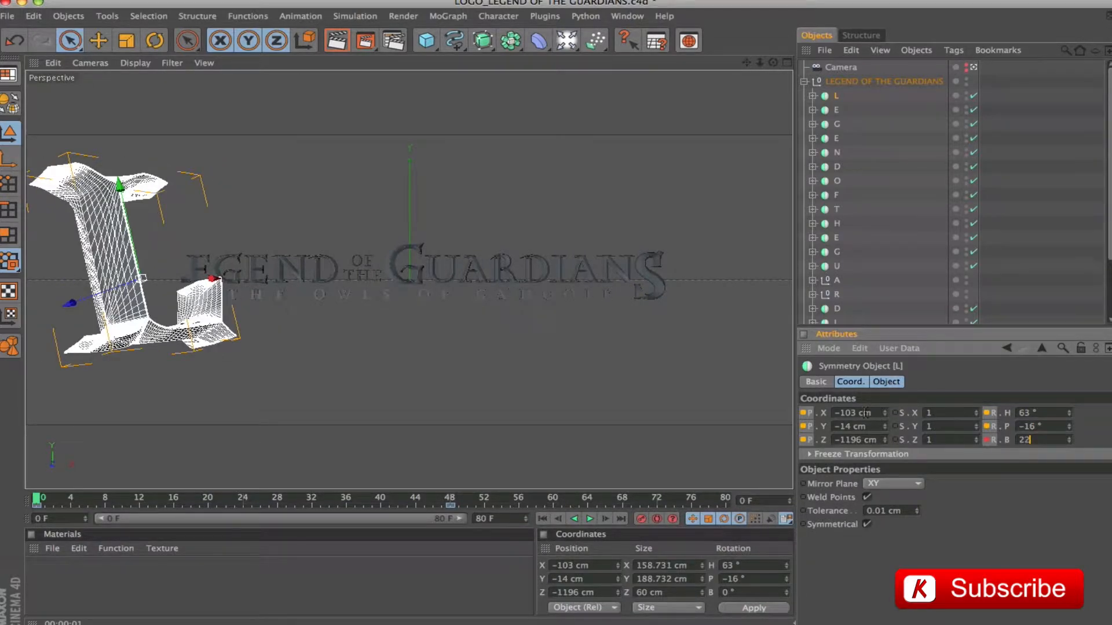
type("22")
key("Return")
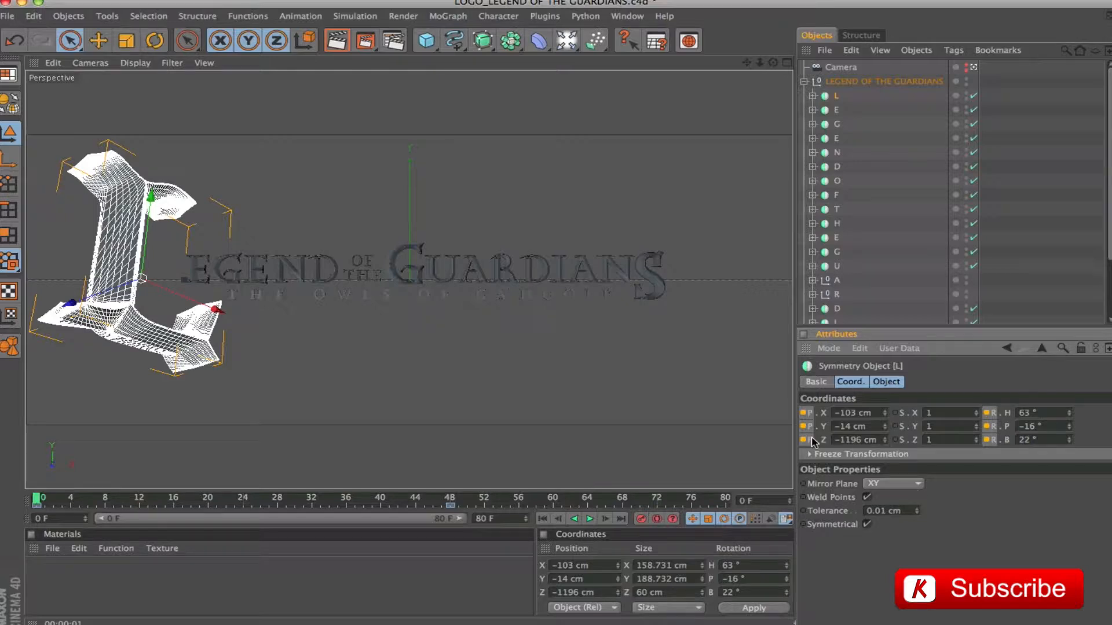
Set the first letter E's position at frame 0 to X -106 cm, Y 22 cm and Z -1086 cm.
left_click(831, 112)
double_click(865, 412)
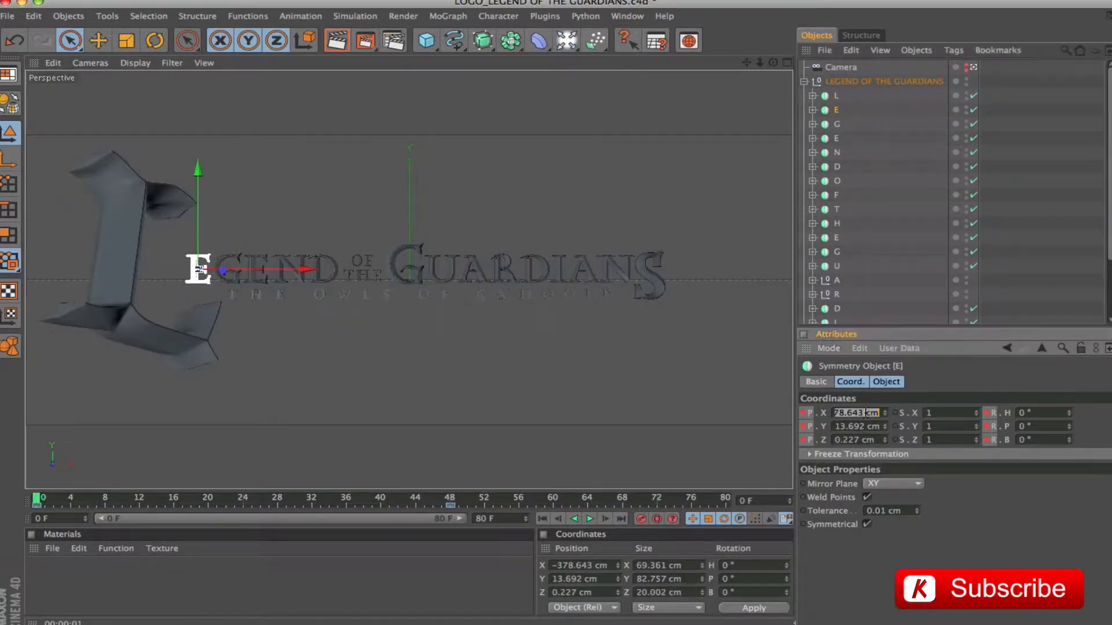
type("-106")
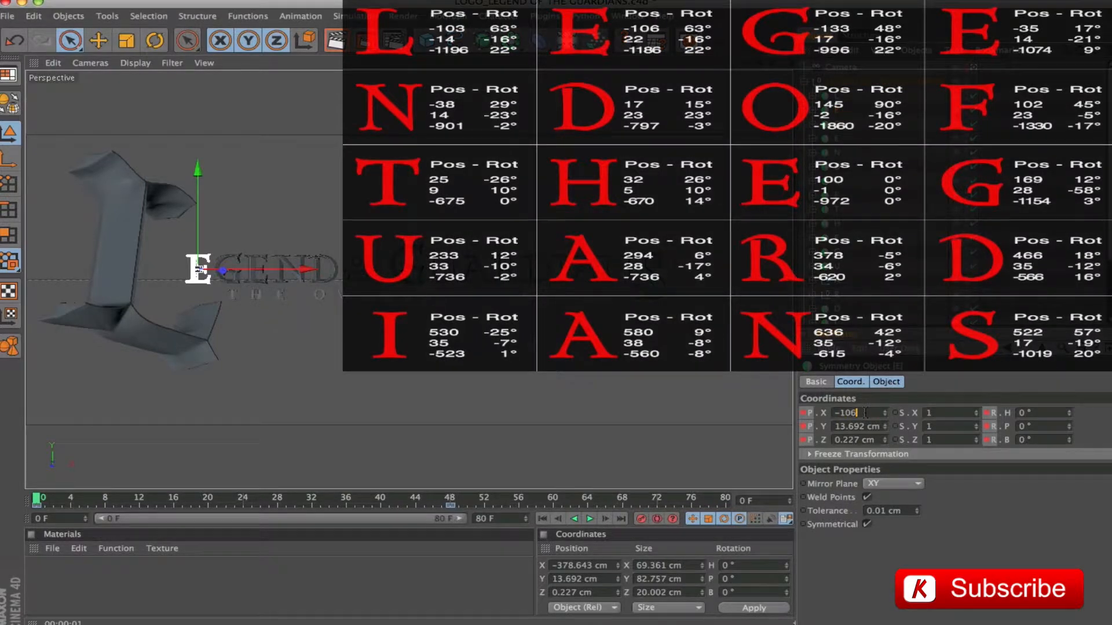
key("Tab")
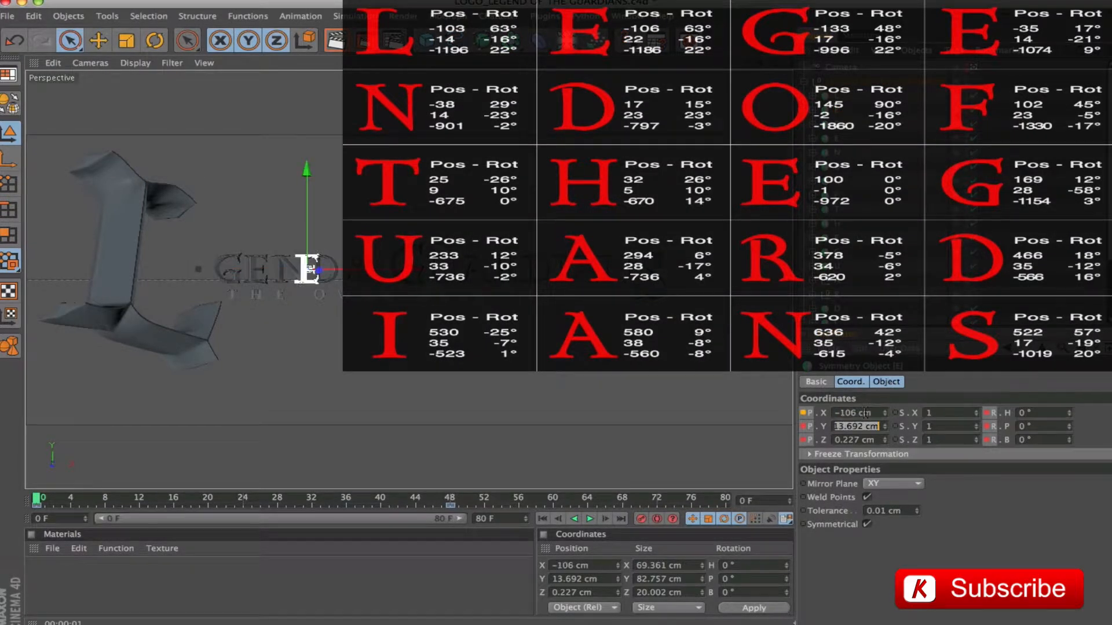
type("22")
key("Tab")
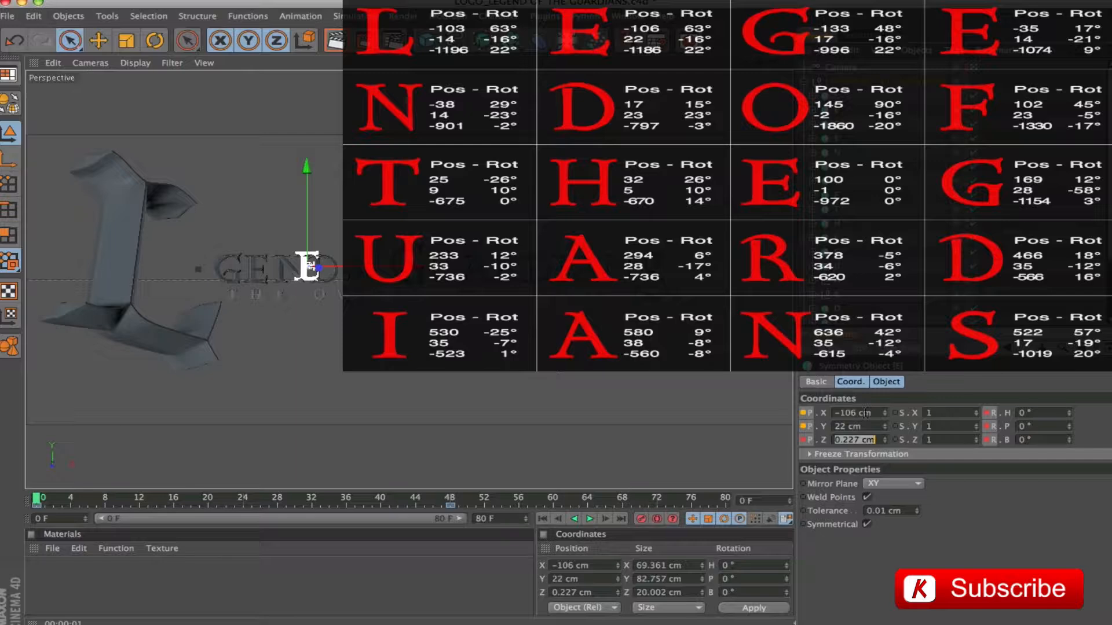
type("-1086")
key("Tab")
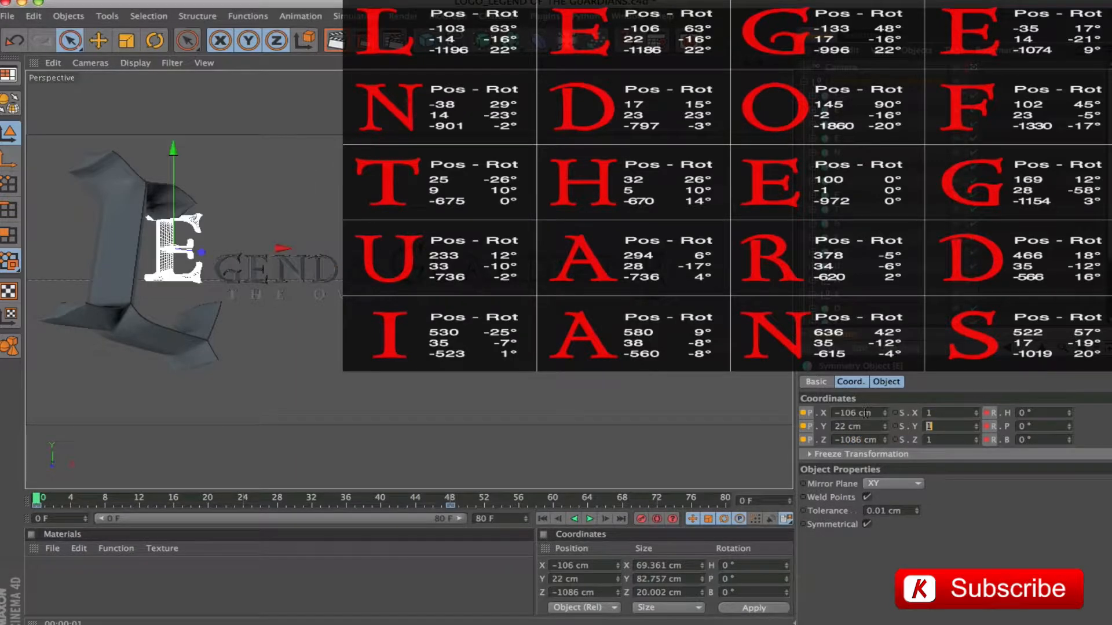
Set the first E's rotation to H 63°, P -16° and B 22°, and keyframe its position and rotation at frame 0.
key("Tab")
key("Tab")
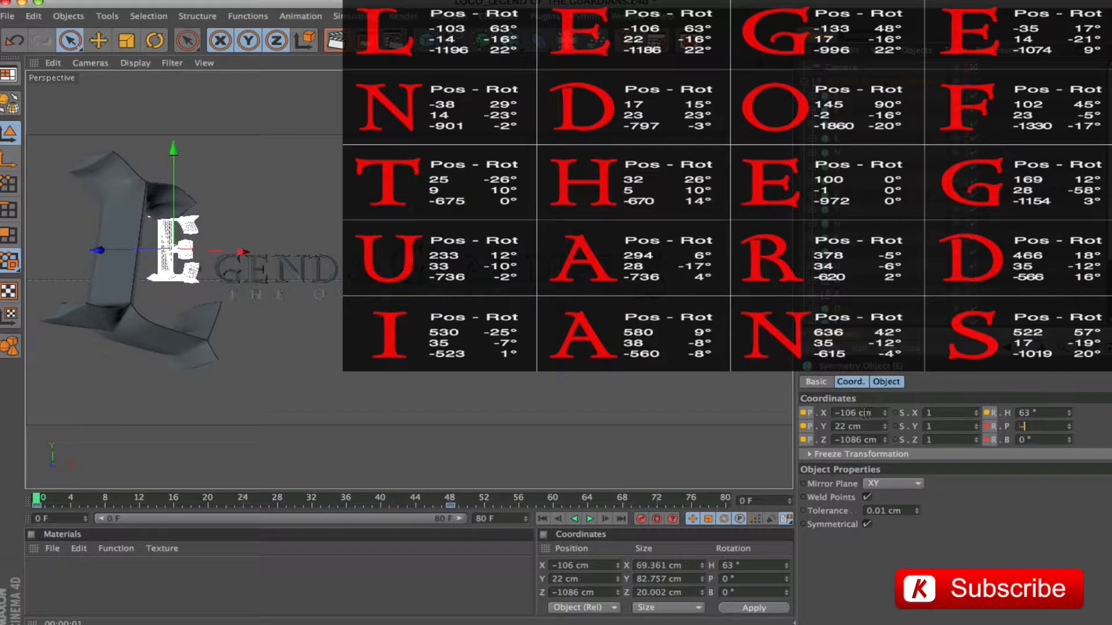
key("Tab")
type("22")
key("Return")
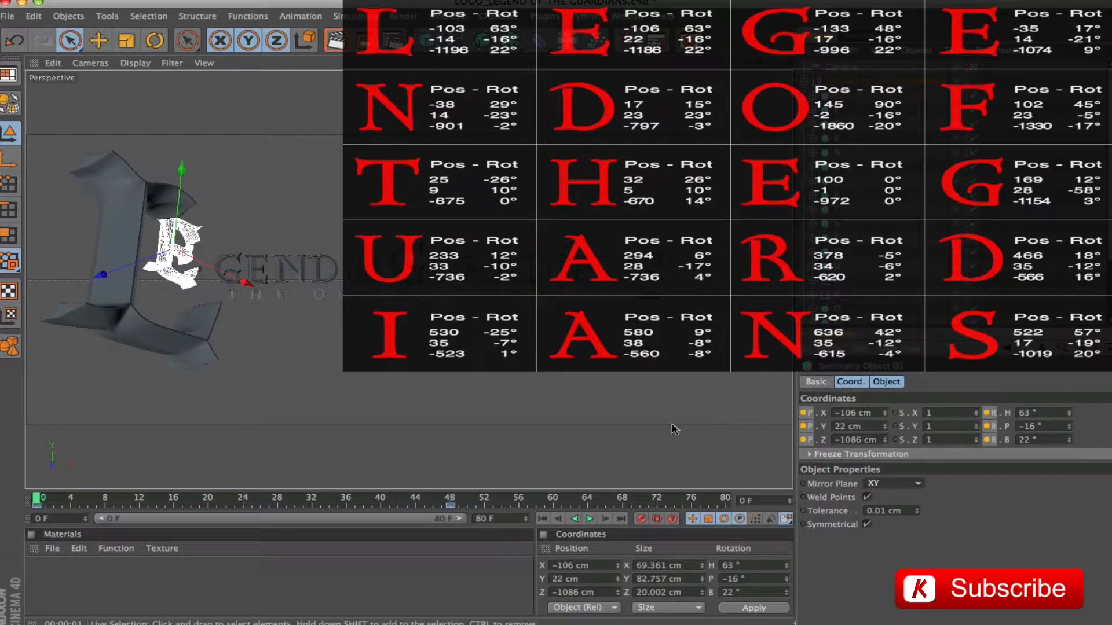
left_click(803, 442, "ctrl")
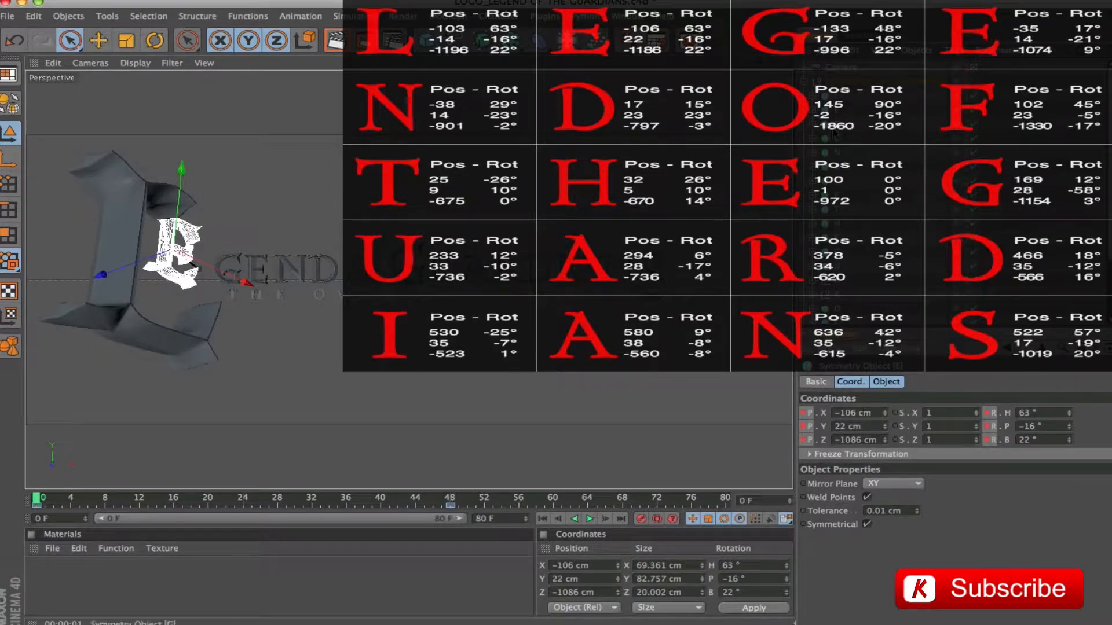
Set the first letter G's position at frame 0 to X -133 cm, Y 17 cm and Z -996 cm.
left_click(837, 126)
double_click(864, 412)
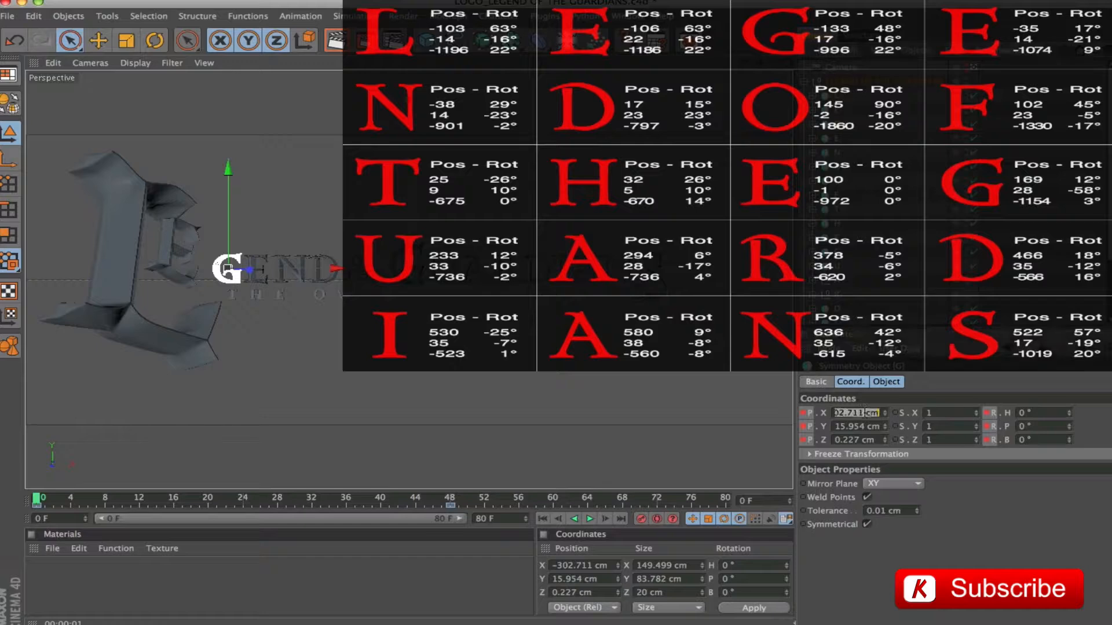
type("-133")
key("Tab")
type("1")
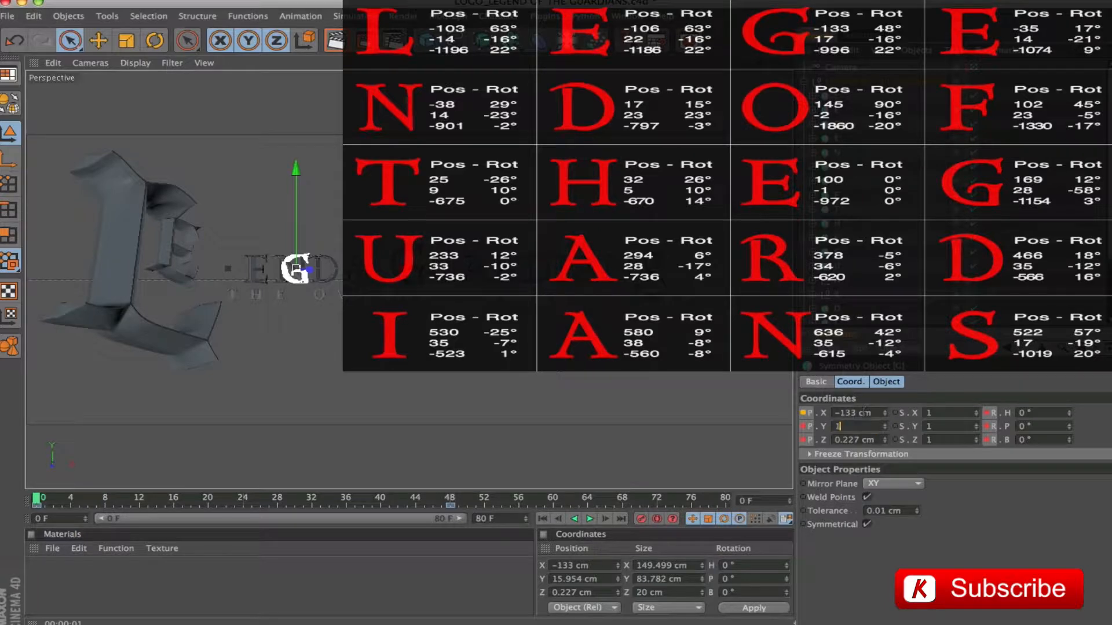
type("7")
key("Tab")
type("-")
type("6")
key("Tab")
key("Tab")
key("Tab")
key("Tab")
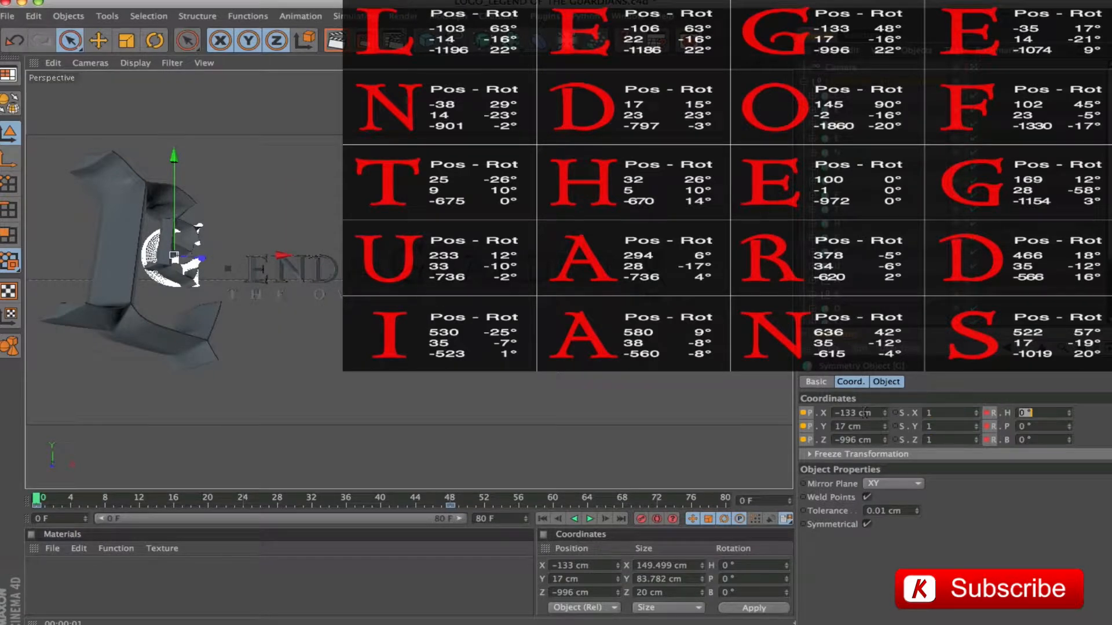
Set the first G's rotation to H 48°, P -16° and B 22°, and keyframe its position and rotation at frame 0.
type("48")
key("Tab")
type("-16")
key("Tab")
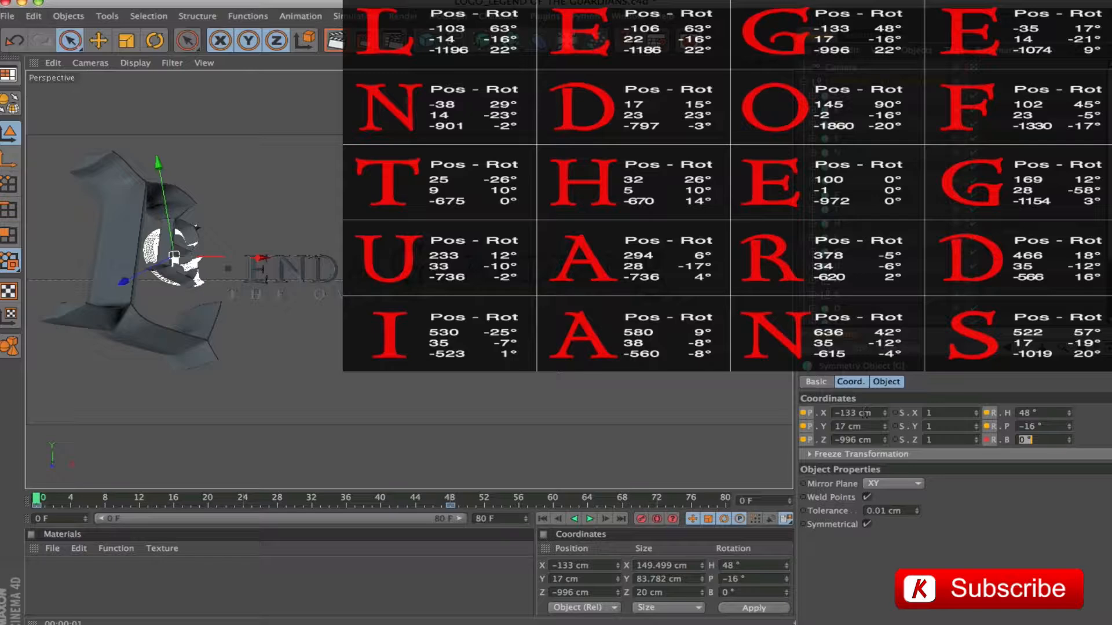
type("22")
key("Return")
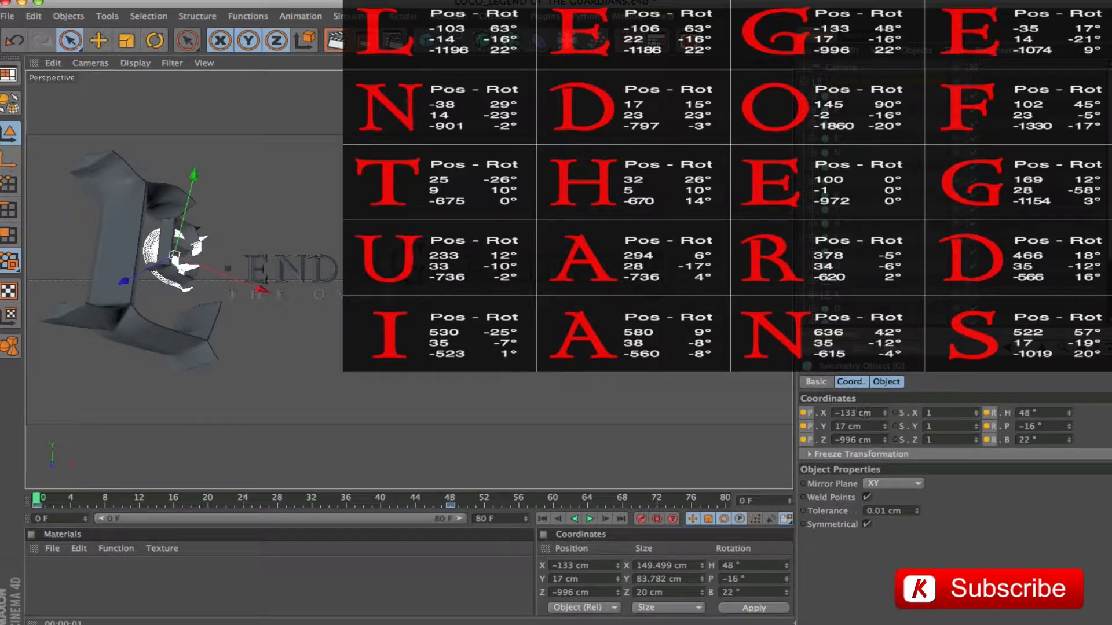
left_click(803, 440, "ctrl")
Set the second letter E's position at frame 0 to X -35 cm, Y 14 cm and Z -1074 cm.
left_click(834, 143)
double_click(855, 413)
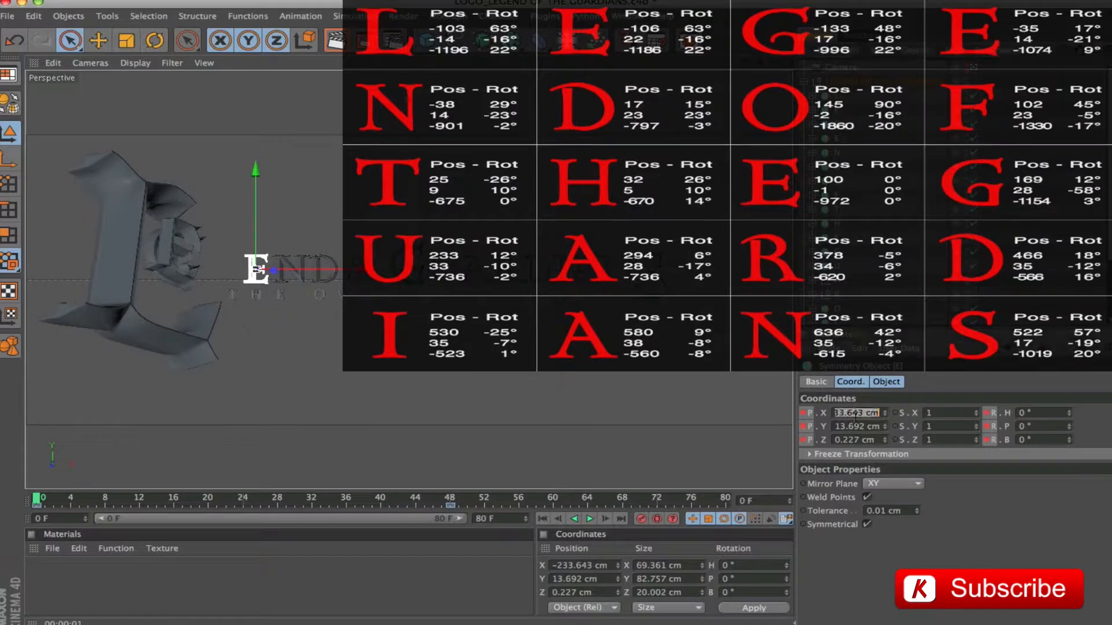
type("-35")
key("Tab")
type("14")
key("Tab")
type("-1")
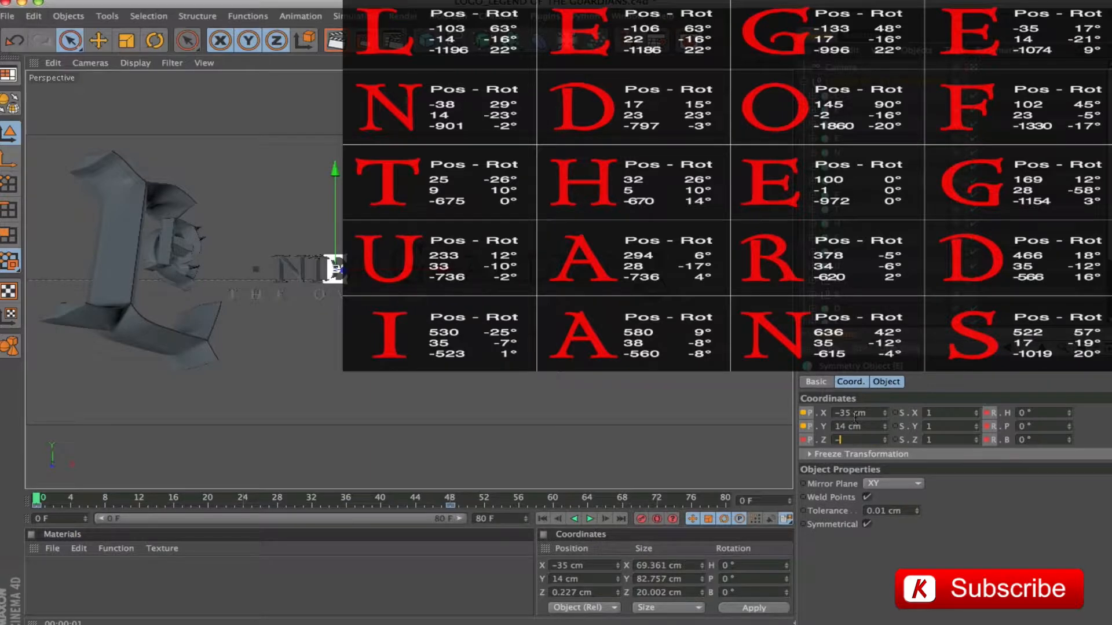
type("074")
key("Tab")
key("Tab")
key("Tab")
key("Tab")
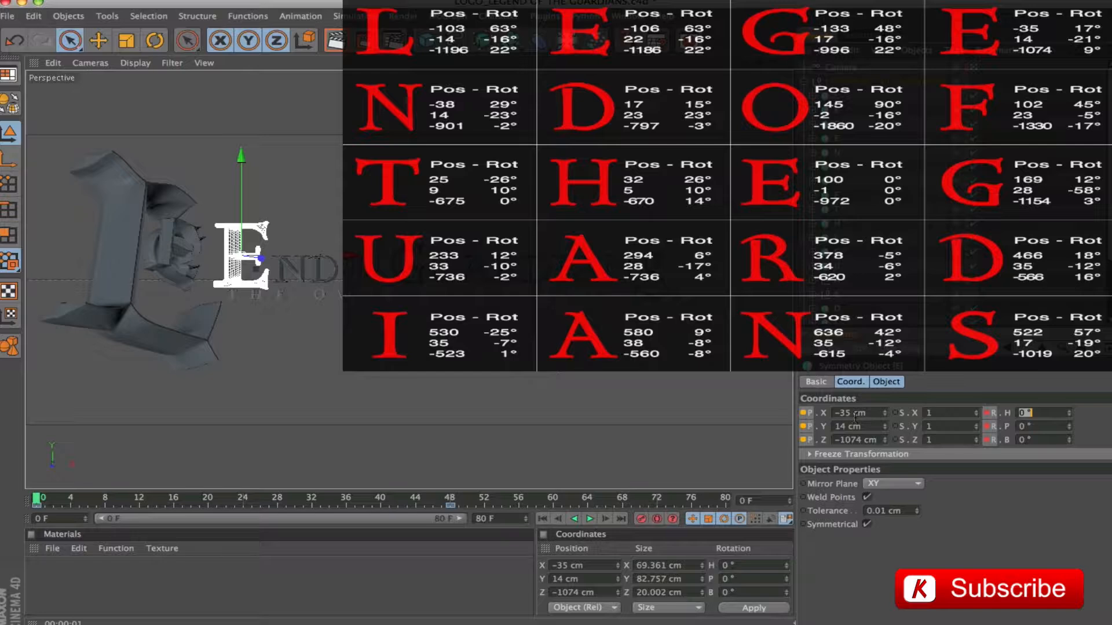
Set the second E's rotation to H 17°, P -21° and B -9°, and keyframe its position and rotation at frame 0.
type("17")
key("Tab")
type("-21")
key("Tab")
type("-")
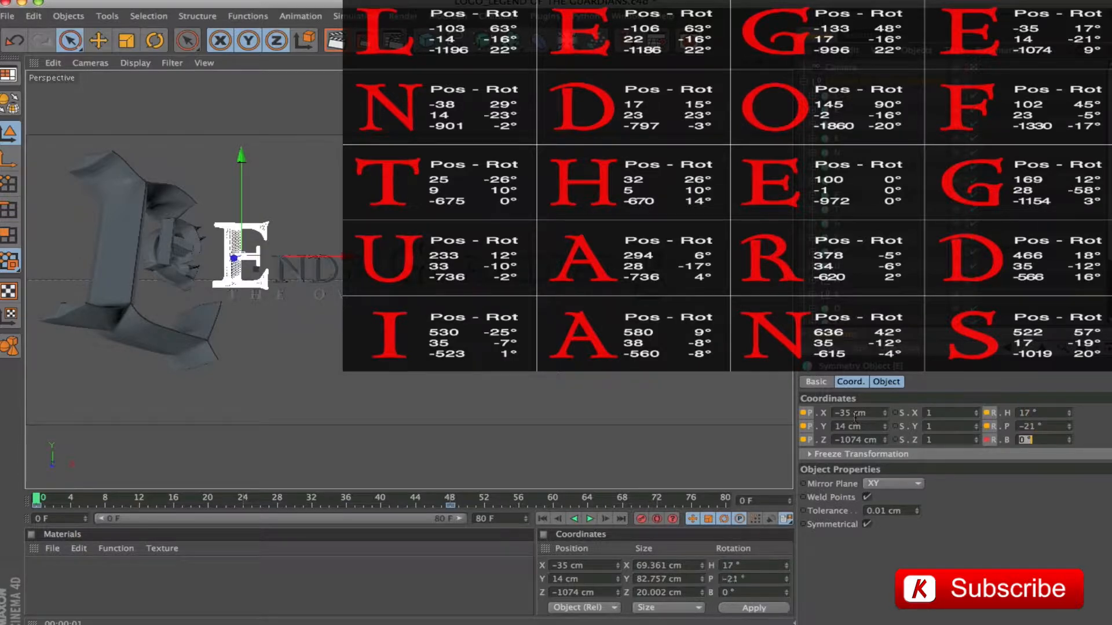
type("9")
key("Return")
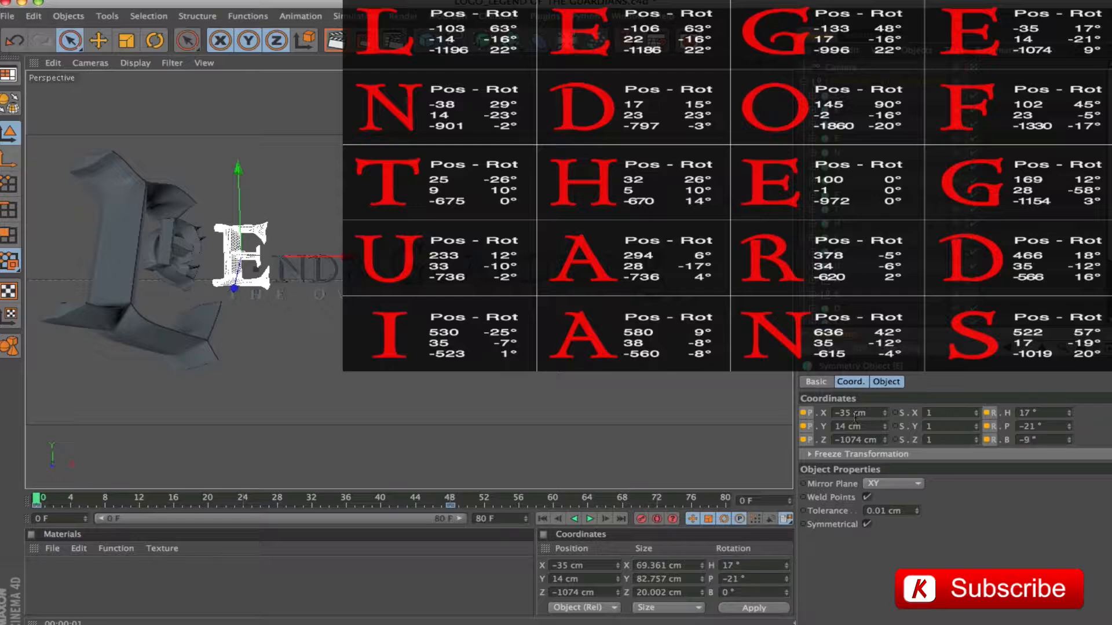
left_click(803, 440, "ctrl")
Set the letter N of LEGEND to position X -38 cm, Y 14 cm and Z -901 cm at frame 0.
left_click(836, 153)
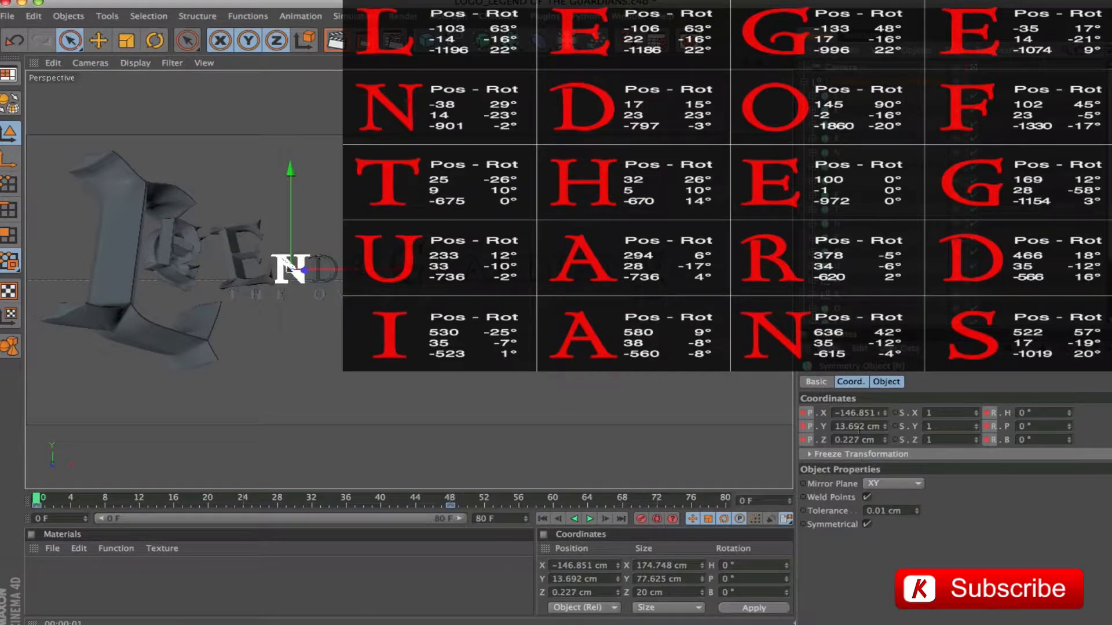
double_click(859, 412)
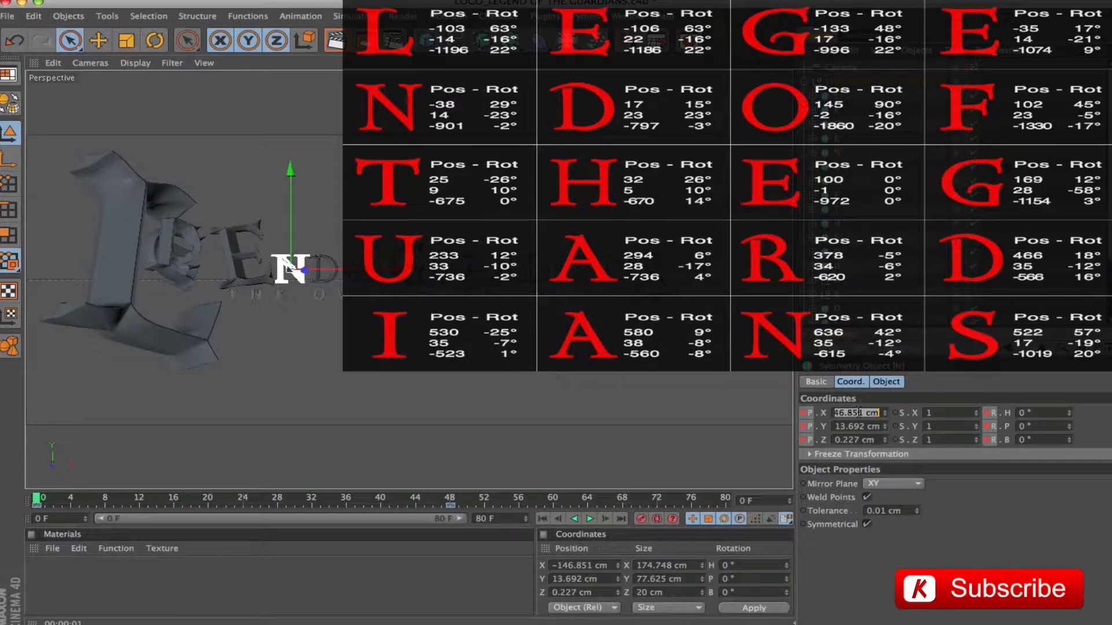
type("-38")
key("Tab")
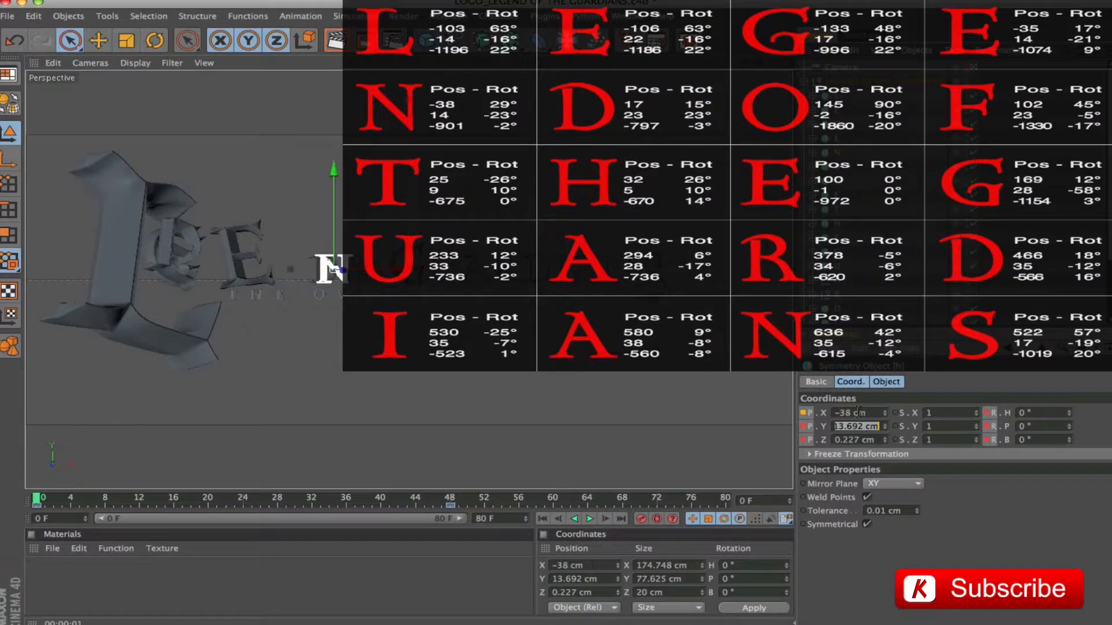
type("14")
key("Tab")
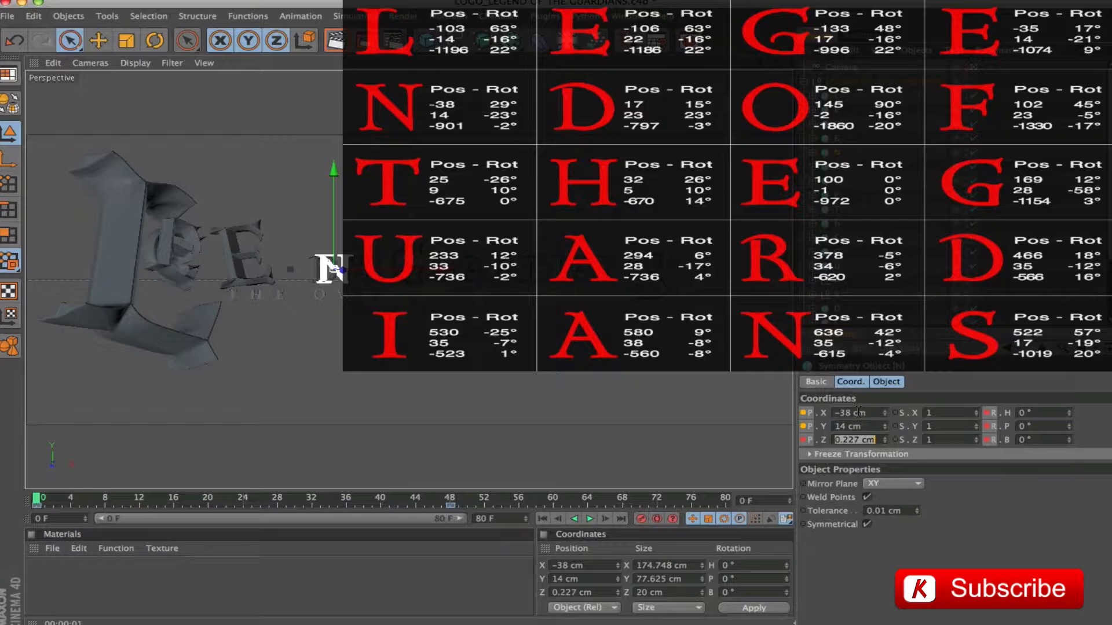
type("-901")
key("Tab")
key("Tab")
key("Tab")
key("Tab")
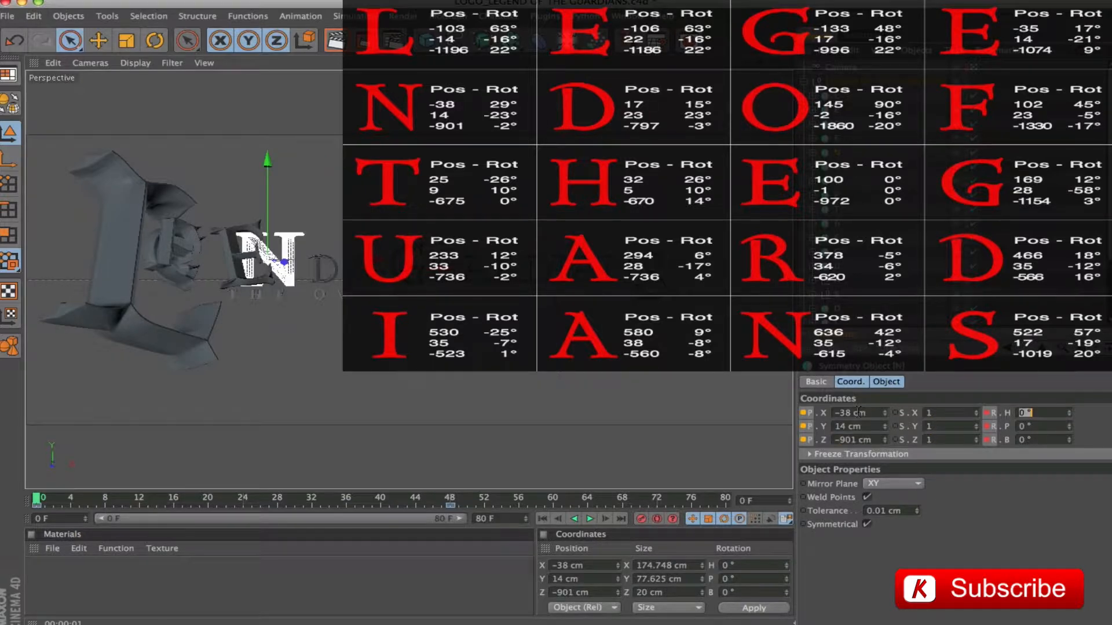
Set the N's rotation to H 29°, P -23° and B -2°, and keyframe its position and rotation at frame 0.
type("29")
key("Tab")
type("-23")
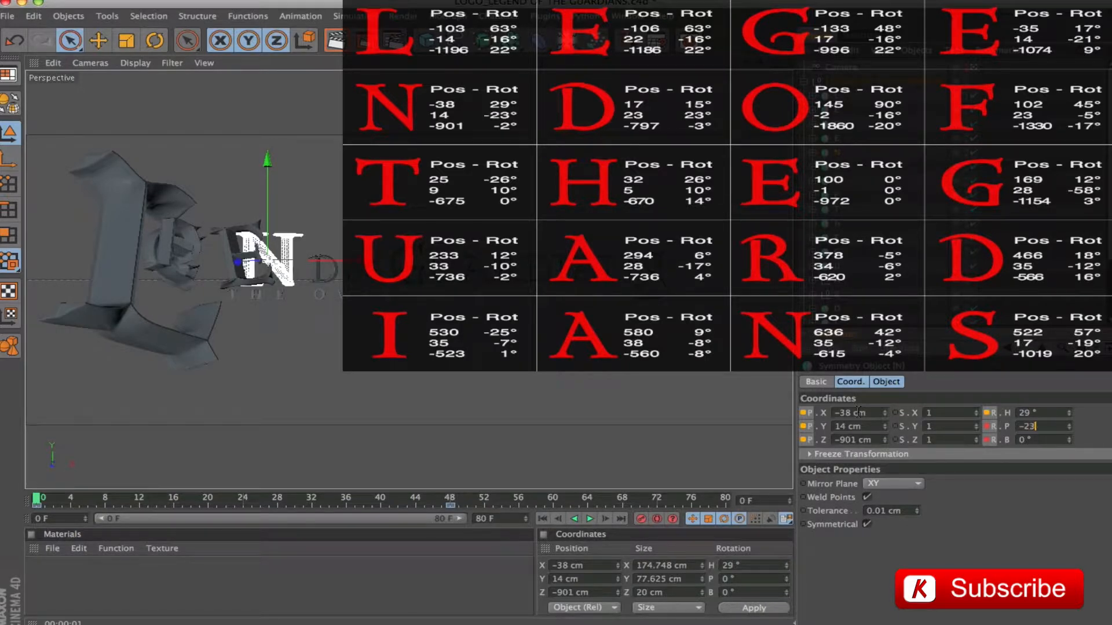
key("Tab")
type("-2")
key("Return")
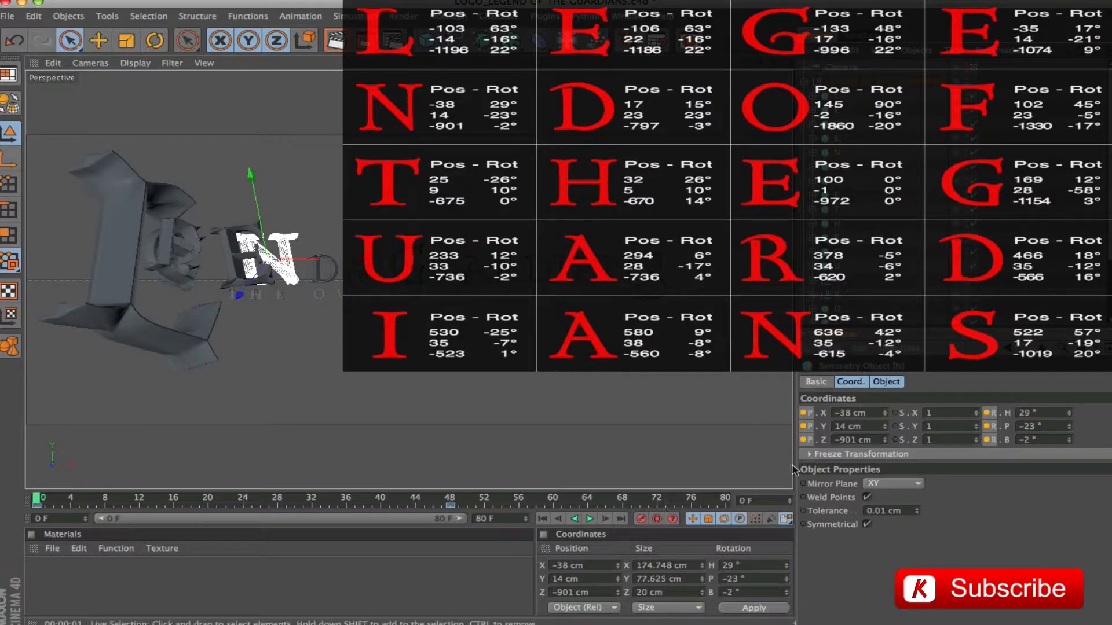
left_click(803, 440, "ctrl")
Set the letter D of LEGEND to position X 17 cm, Y 23 cm and Z -767 cm at frame 0.
left_click(827, 168)
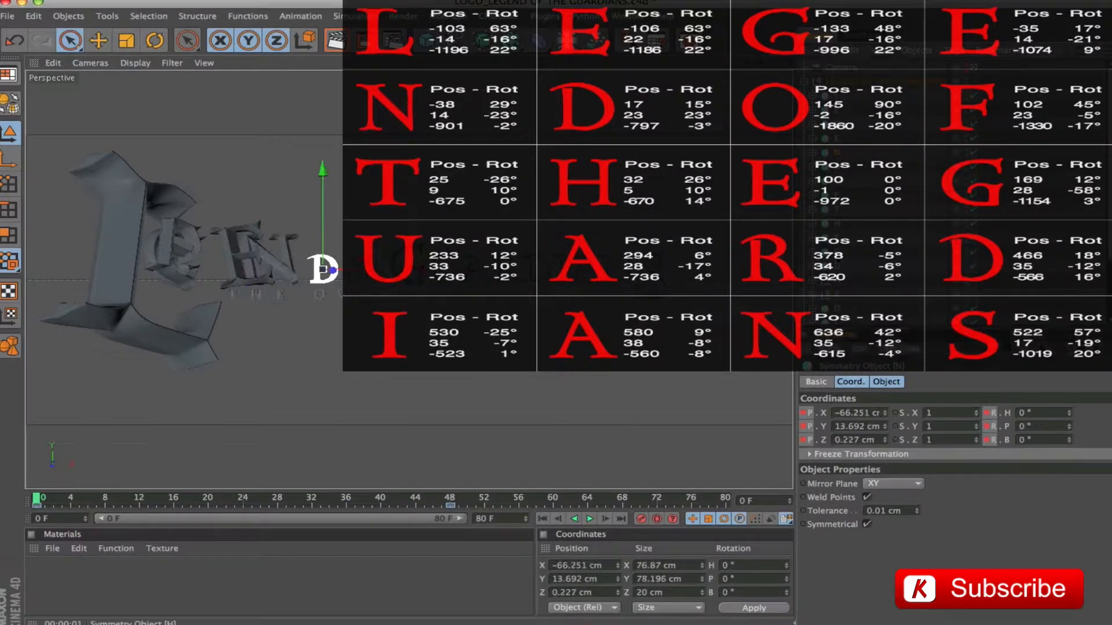
left_click(860, 413)
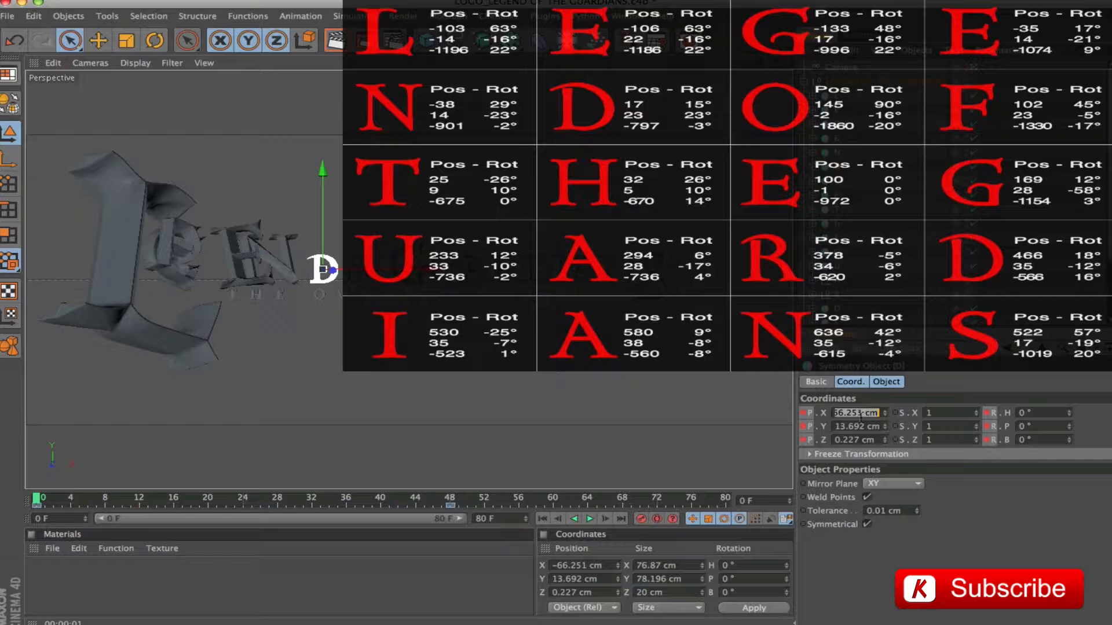
type("17")
key("Tab")
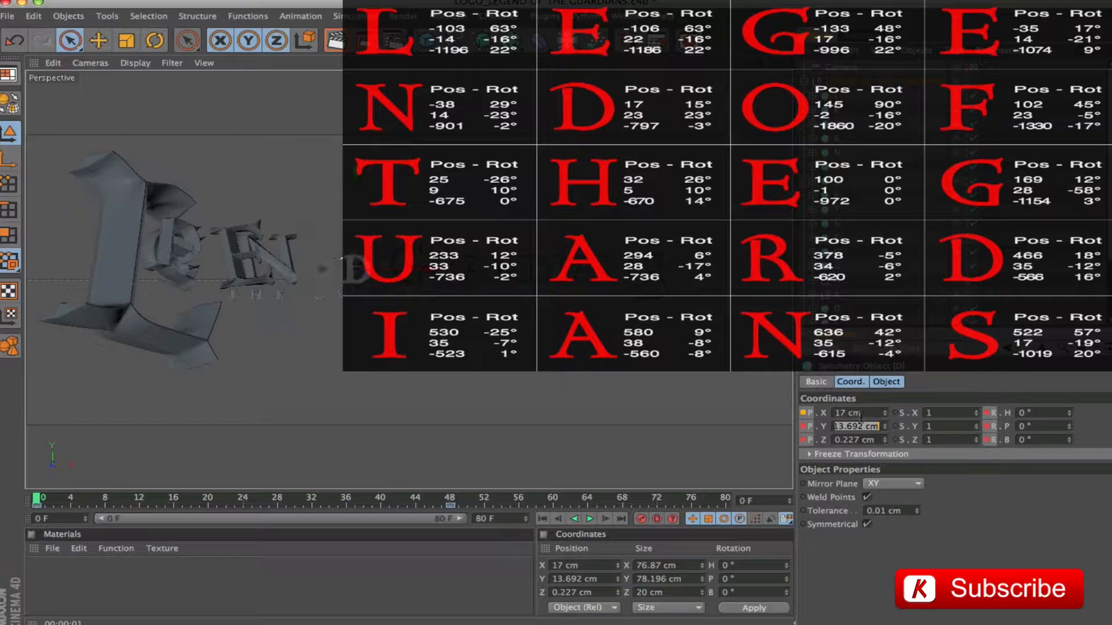
type("23")
key("Tab")
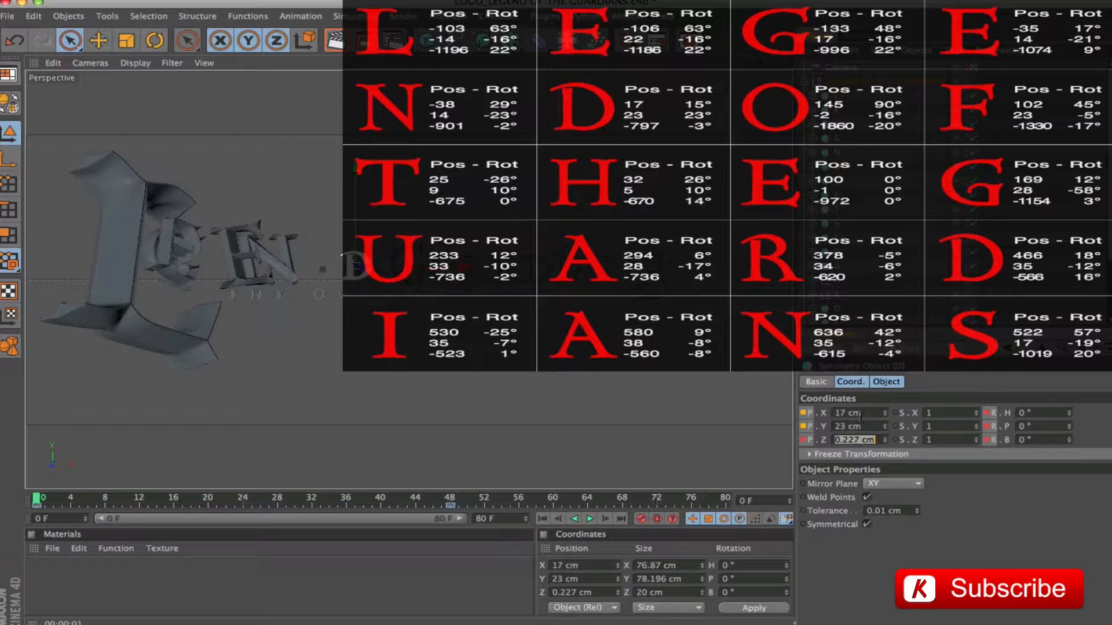
type("-767")
key("Tab")
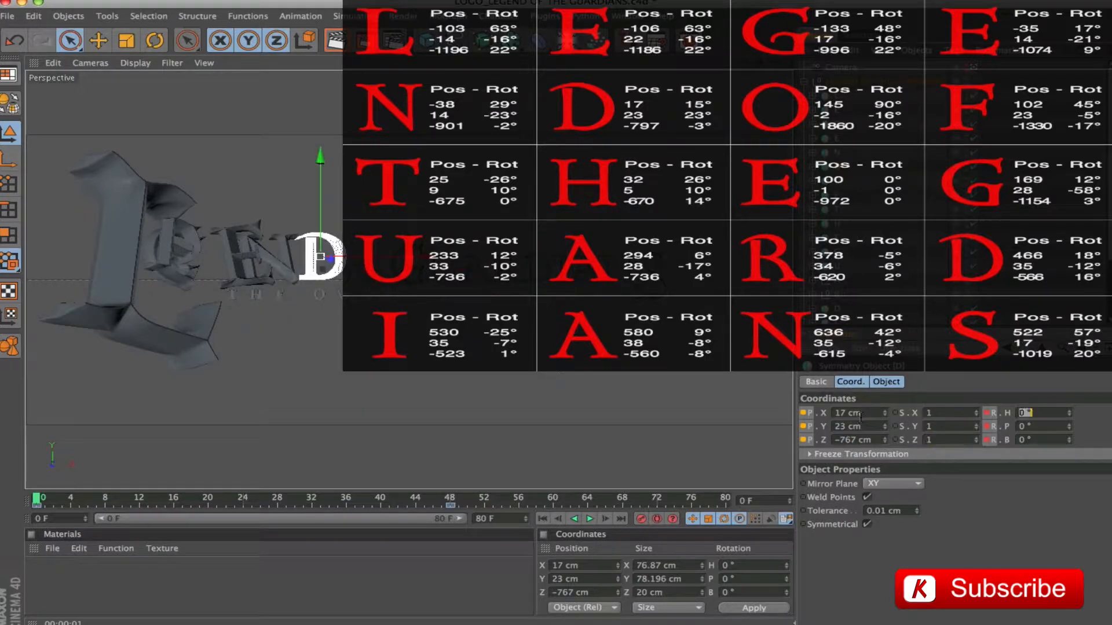
Set the D's rotation to H 15°, P -50° and B -3°, and keyframe its position and rotation at frame 0.
type("15")
key("Tab")
type("-50")
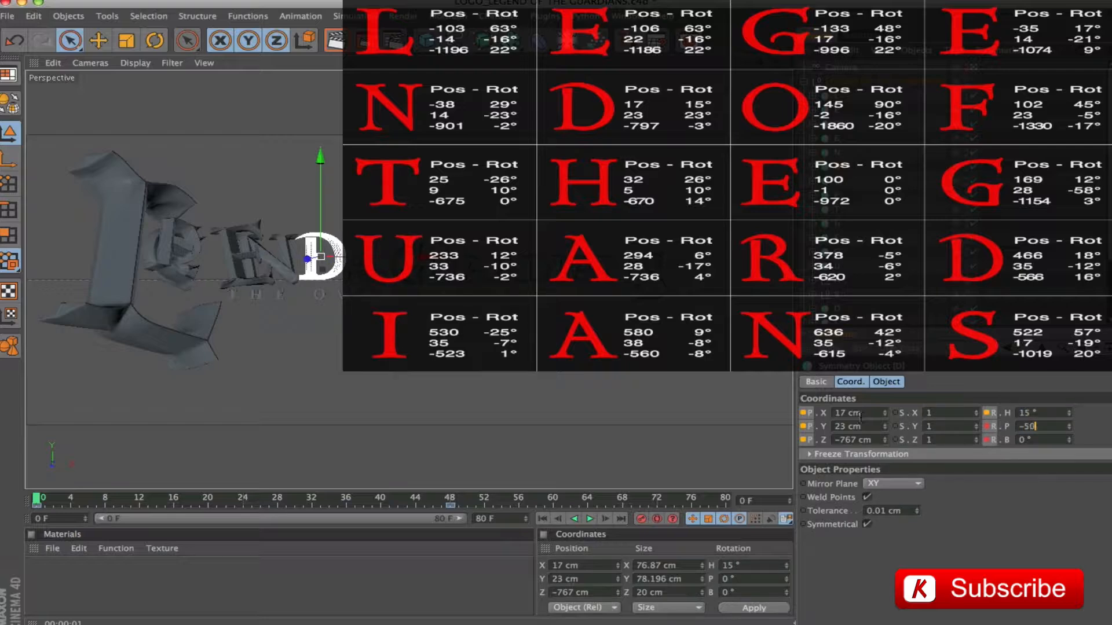
key("Tab")
type("-3")
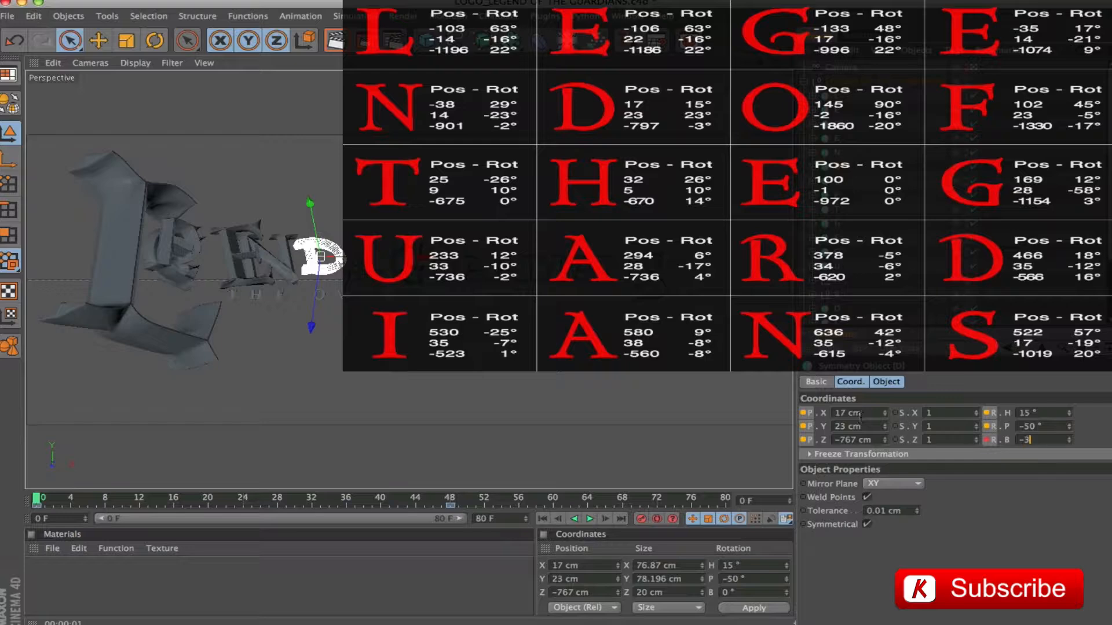
key("Return")
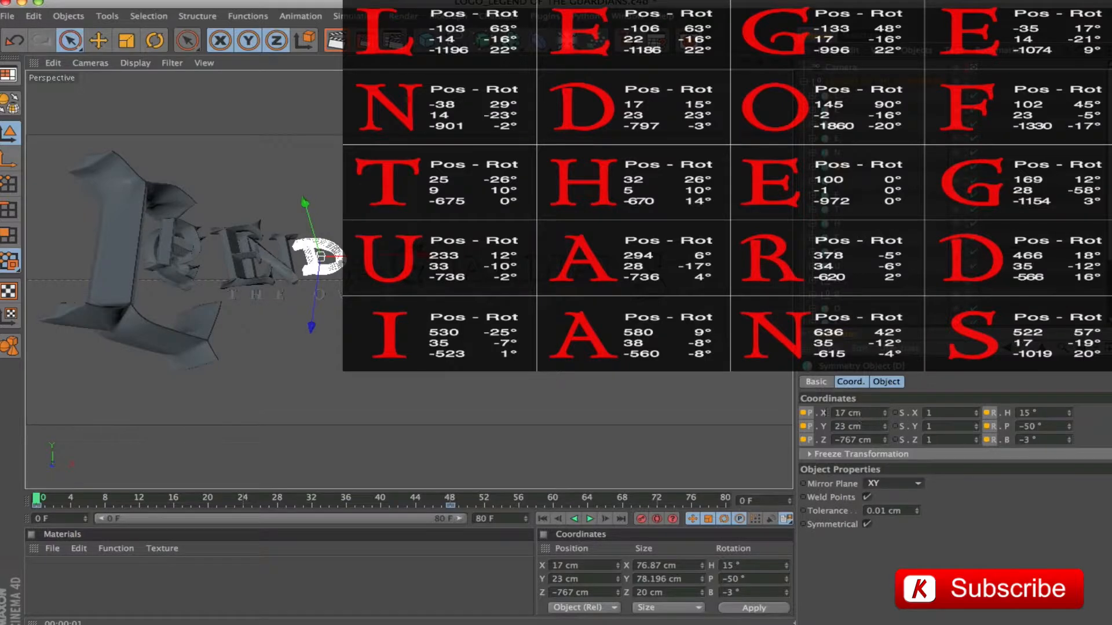
left_click(803, 441, "ctrl")
Set the letter O of OF to position X 145 cm, Y -2 cm and Z -1860 cm at frame 0.
left_click(837, 181)
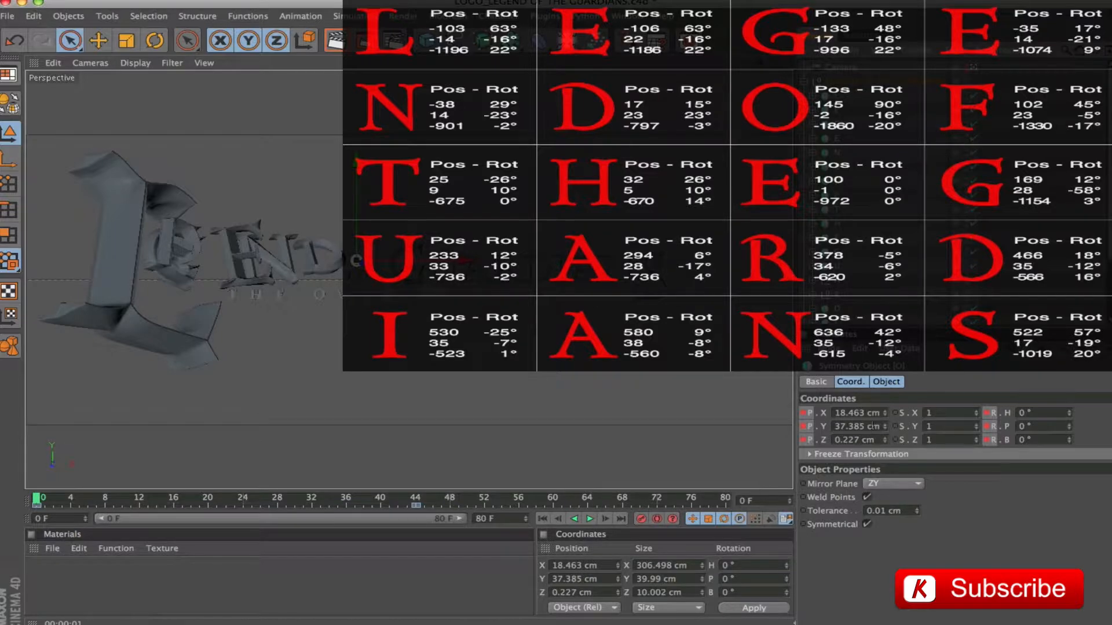
left_click(875, 413)
type("145")
key("Tab")
type("-2")
key("Tab")
type("-1860")
key("Tab")
key("Tab")
key("Tab")
key("Tab")
Set the O's rotation to H 90°, P -16° and B -20°, and keyframe its position and rotation at frame 0.
type("90")
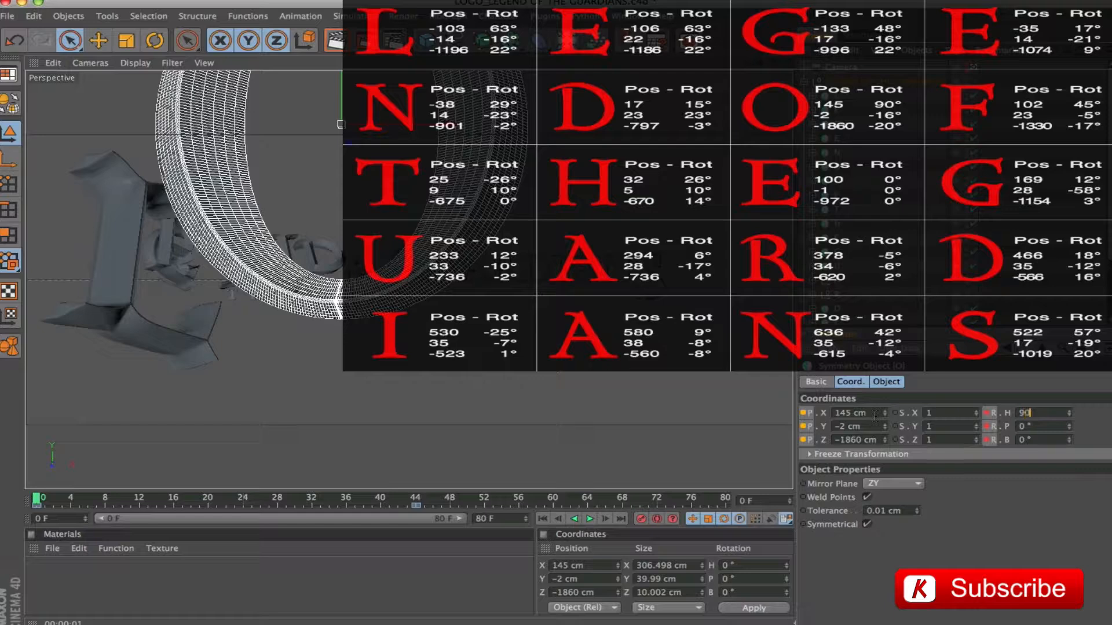
key("Tab")
type("-16")
key("Tab")
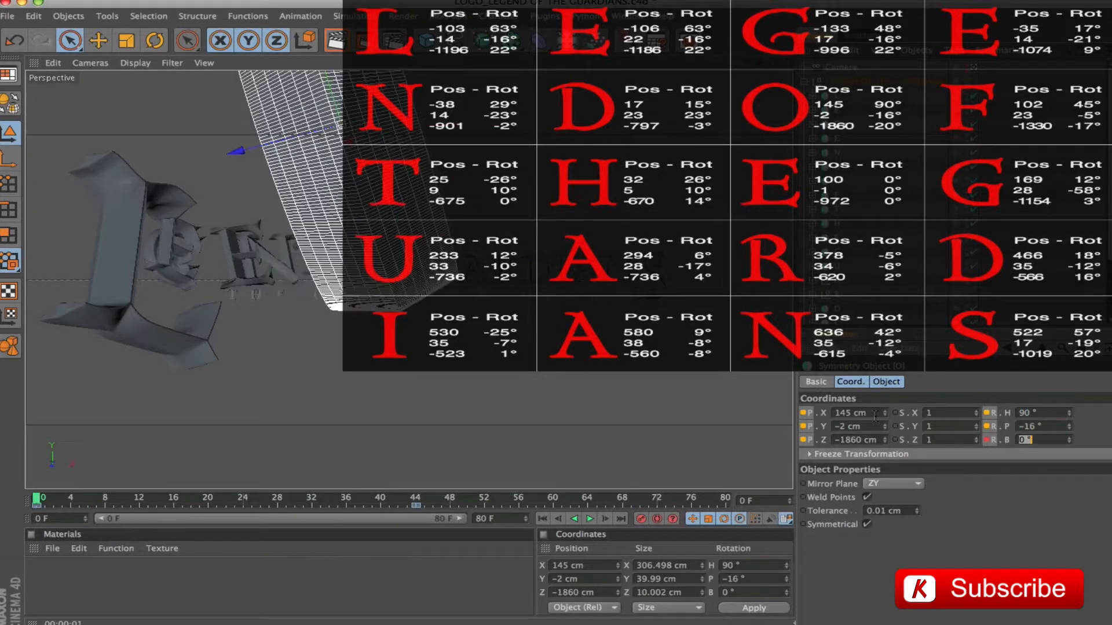
type("-20")
key("Return")
key("F9")
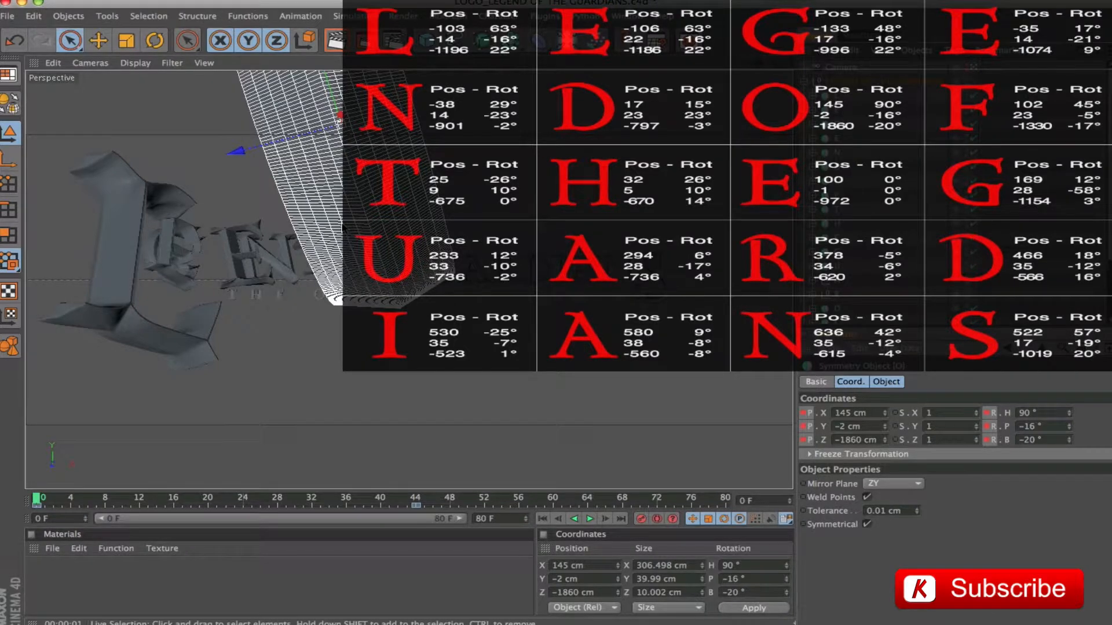
Set the camera's focal length to 42.264 and its Z position to -2260 cm.
left_click(847, 70)
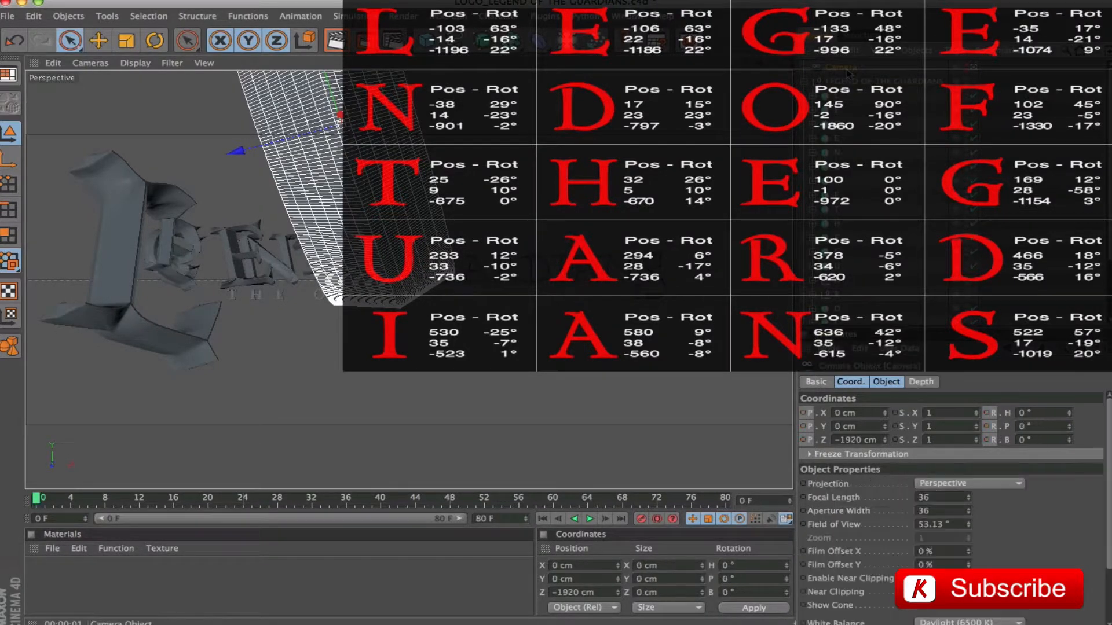
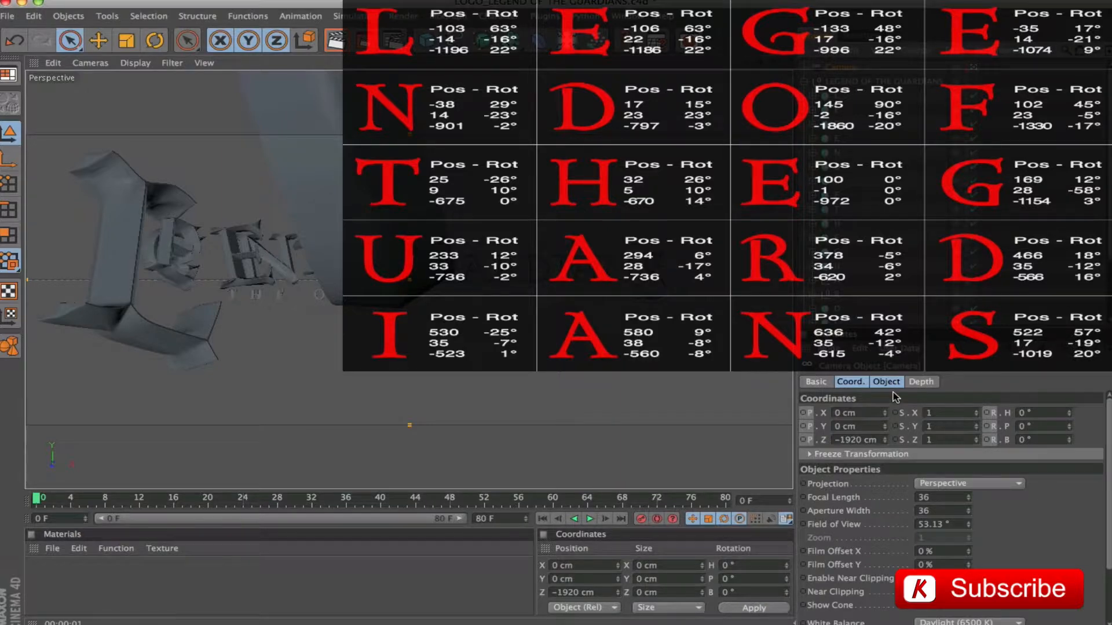
left_click(946, 501)
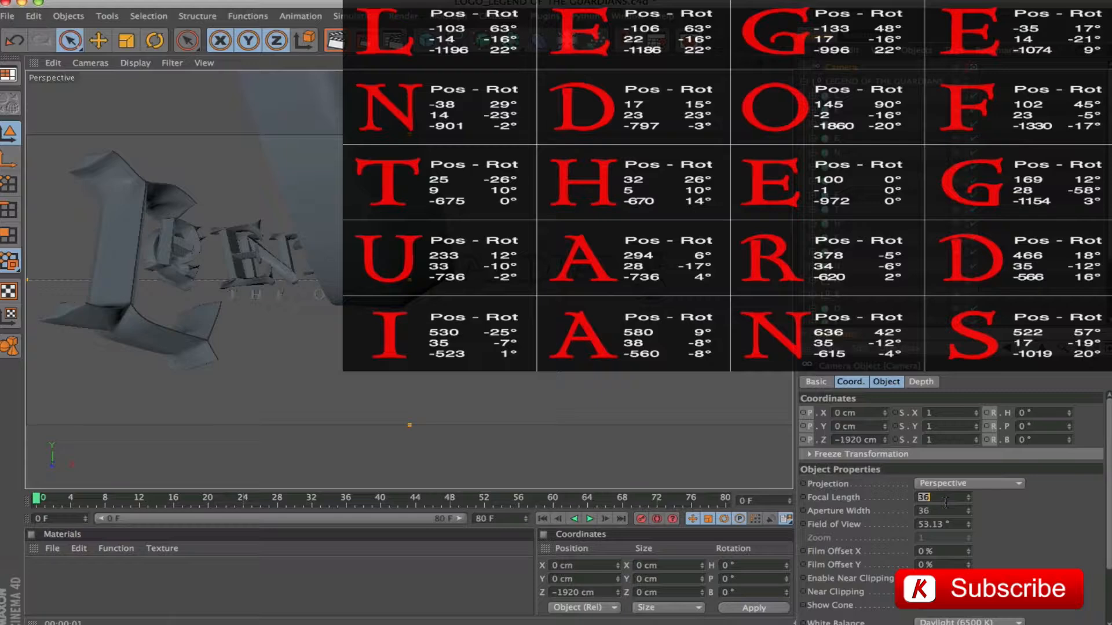
type("42.264")
key("Return")
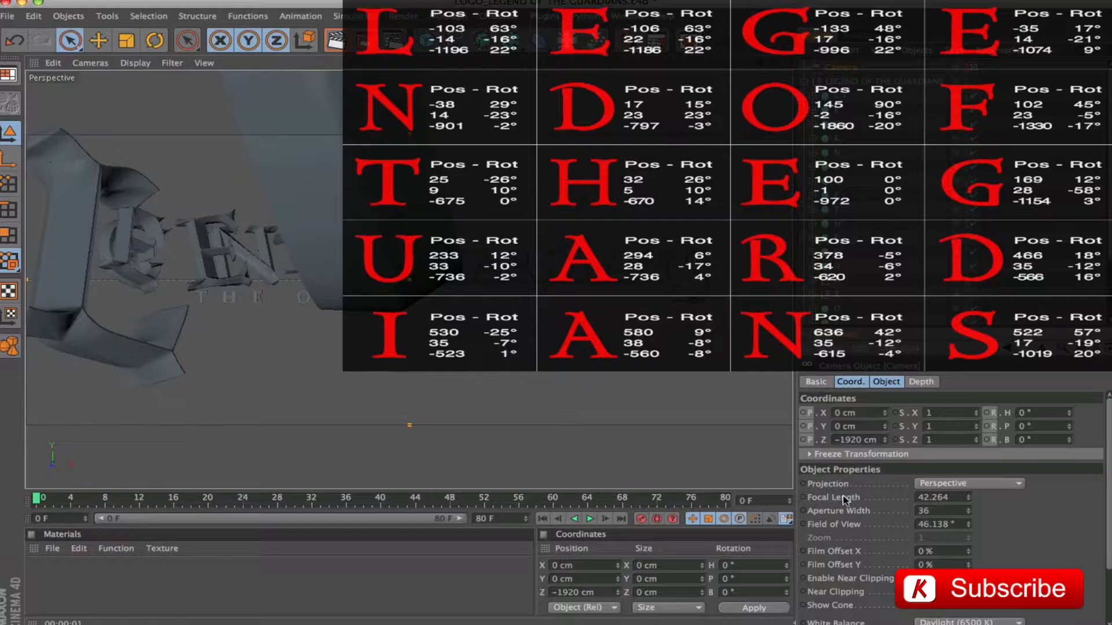
left_click(866, 439)
type("-2260")
key("Return")
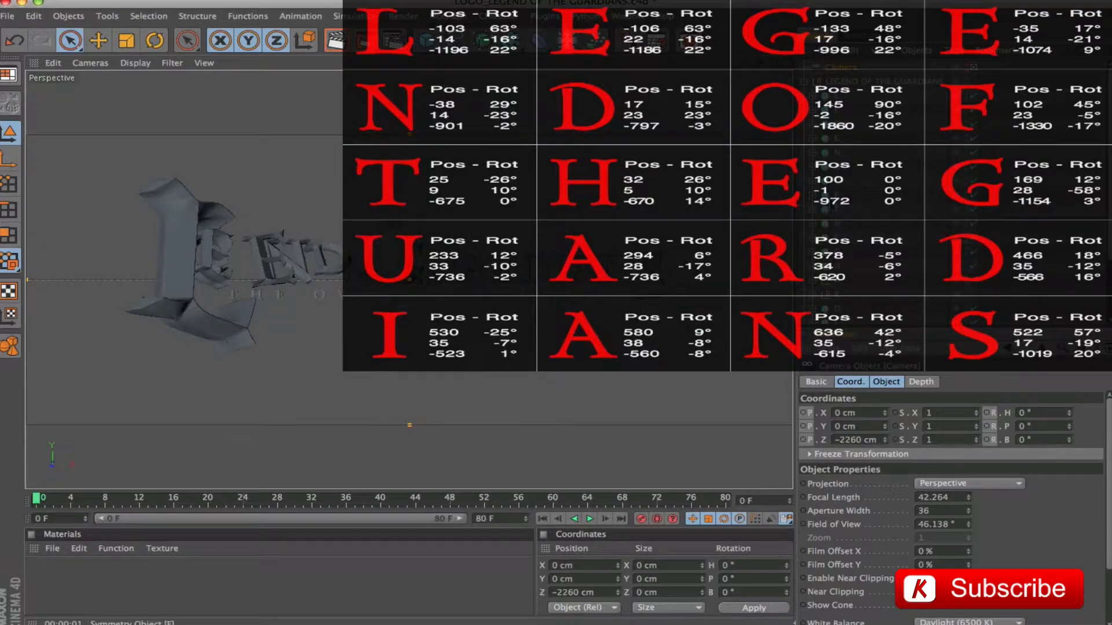
Select the letter F of OF to edit its coordinates at frame 0.
left_click(834, 198)
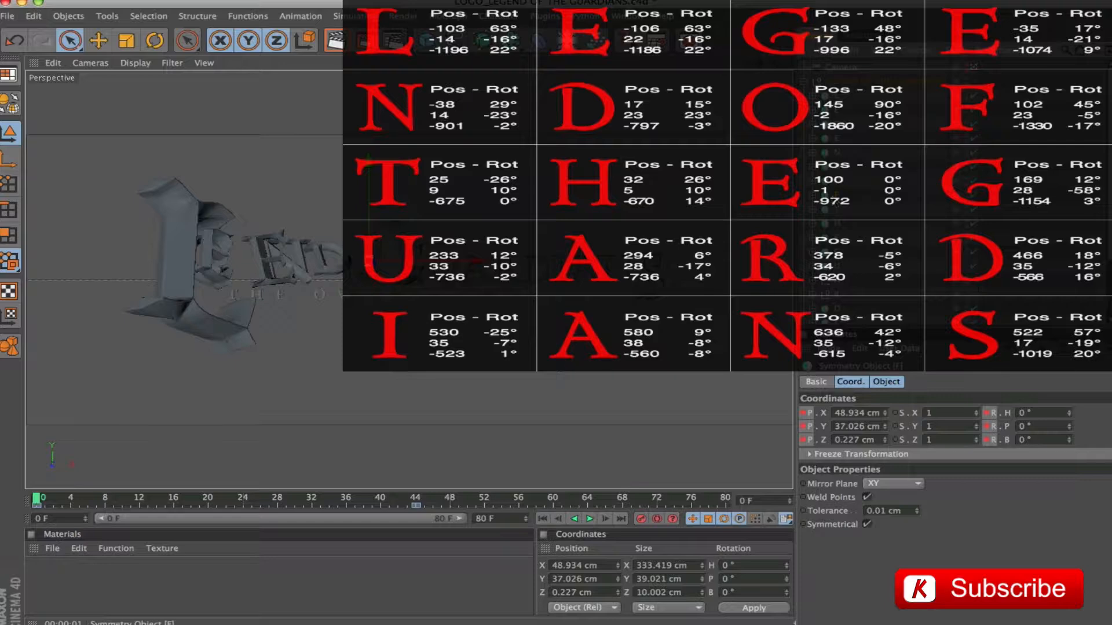
Set the position of the letter F in OF to X 102 cm, Y 23 cm, Z -1330 cm at frame 0.
left_click(853, 413)
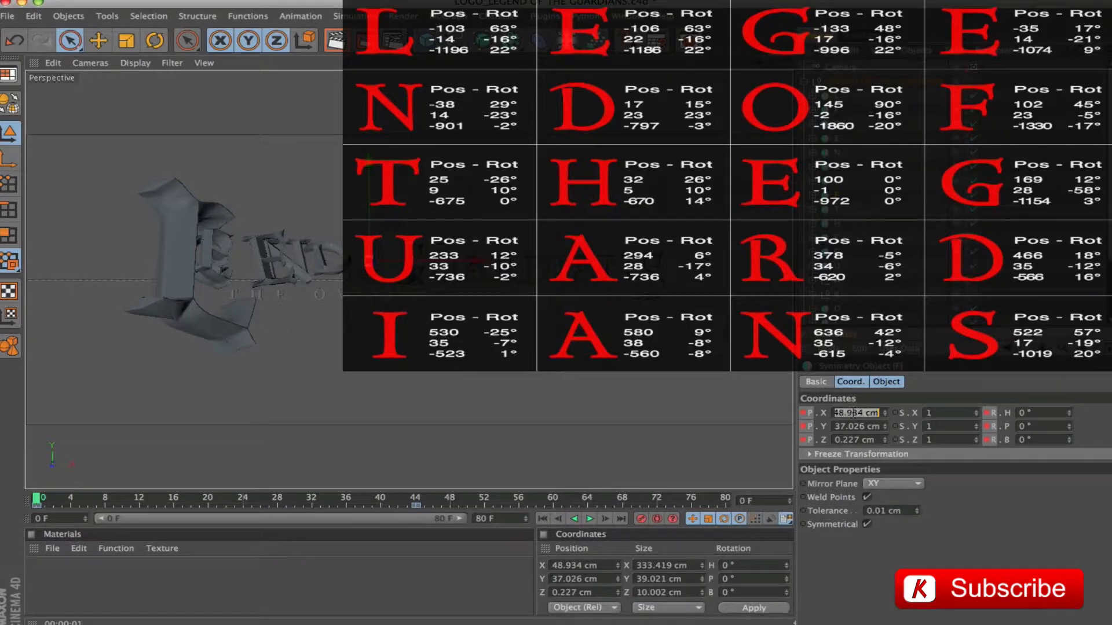
type("102")
key("Tab")
type("23")
key("Tab")
type("-1")
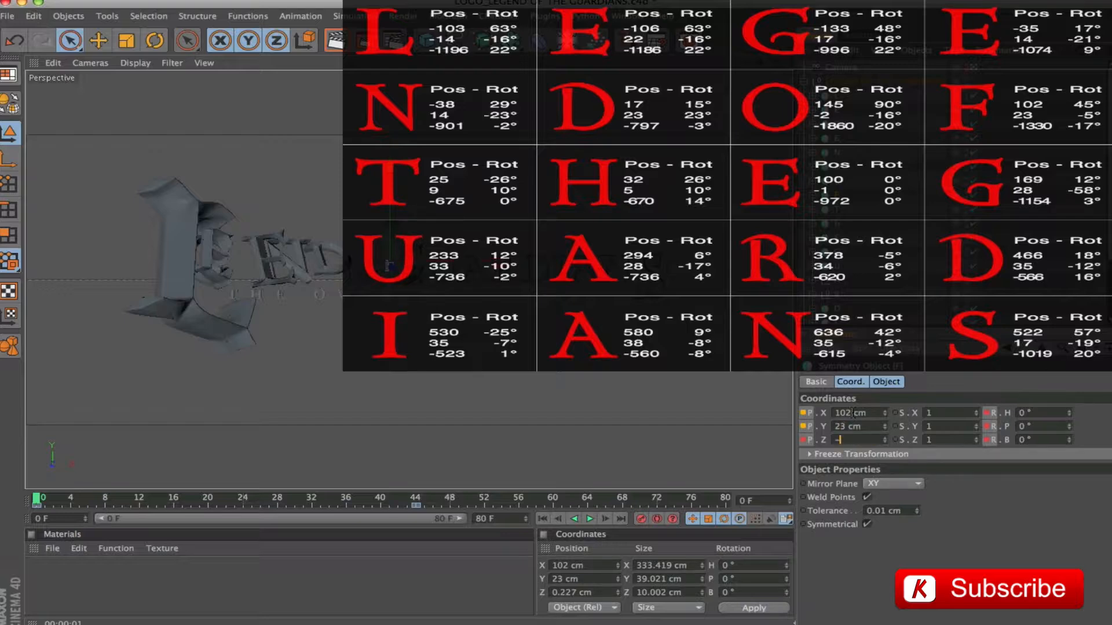
type("330")
Set the letter F's rotation to H 45°, P -5°, B -17° and keyframe its position and rotation at frame 0.
key("Tab")
key("Tab")
key("Tab")
key("Tab")
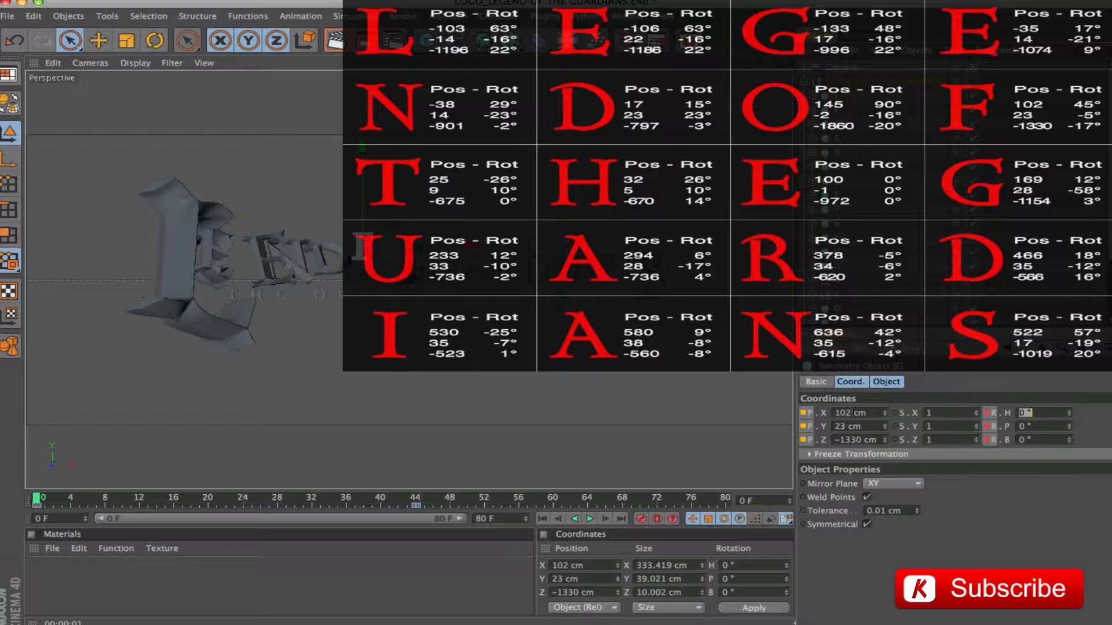
type("45")
key("Tab")
type("-5")
key("Tab")
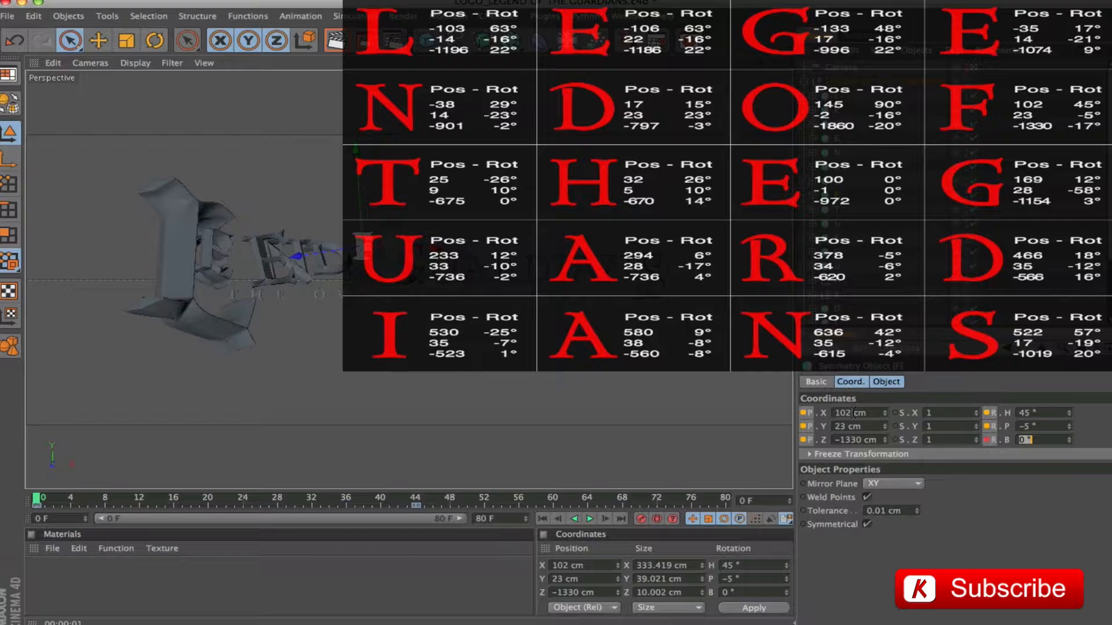
type("17")
key("Tab")
left_click(804, 440, "ctrl")
Select the letter T of THE and set its position to X 25 cm, Y 9 cm, Z -675 cm.
left_click(836, 209)
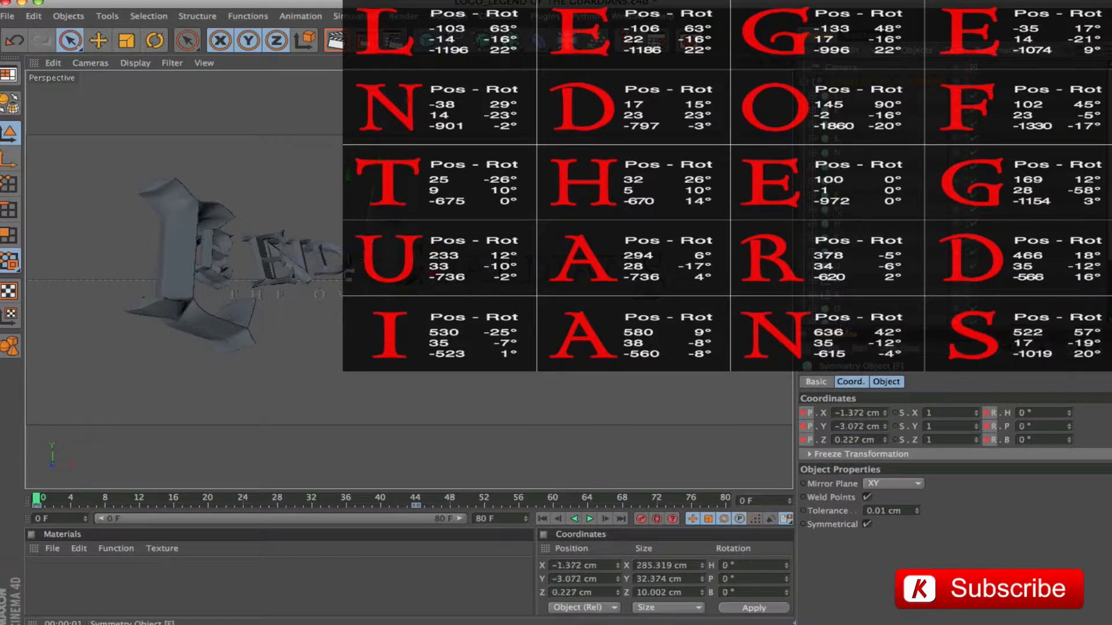
double_click(851, 413)
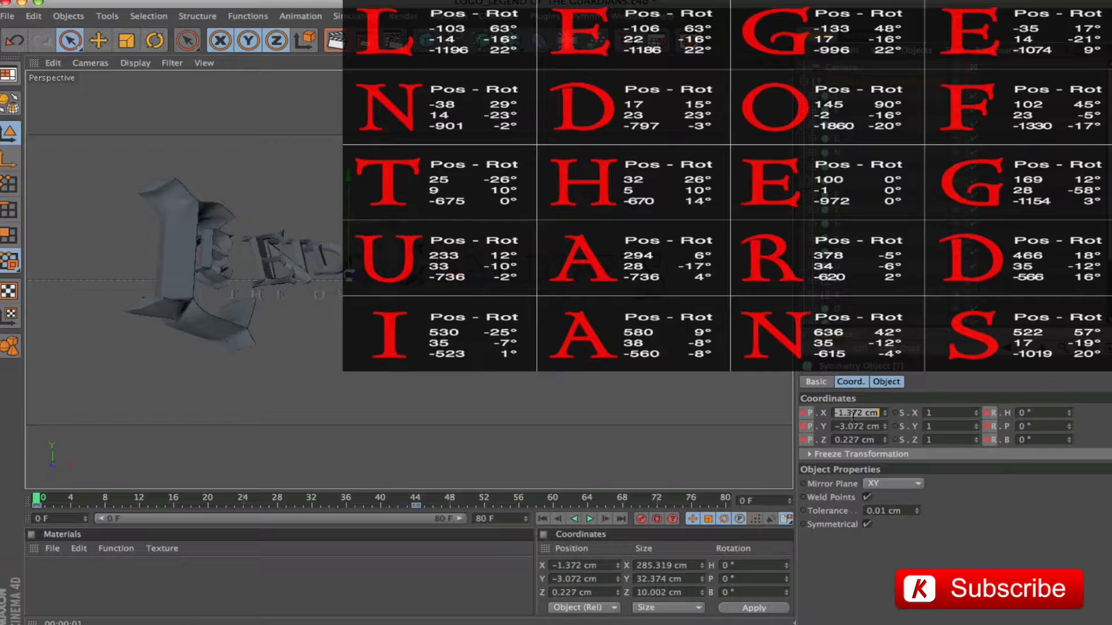
type("25")
key("Tab")
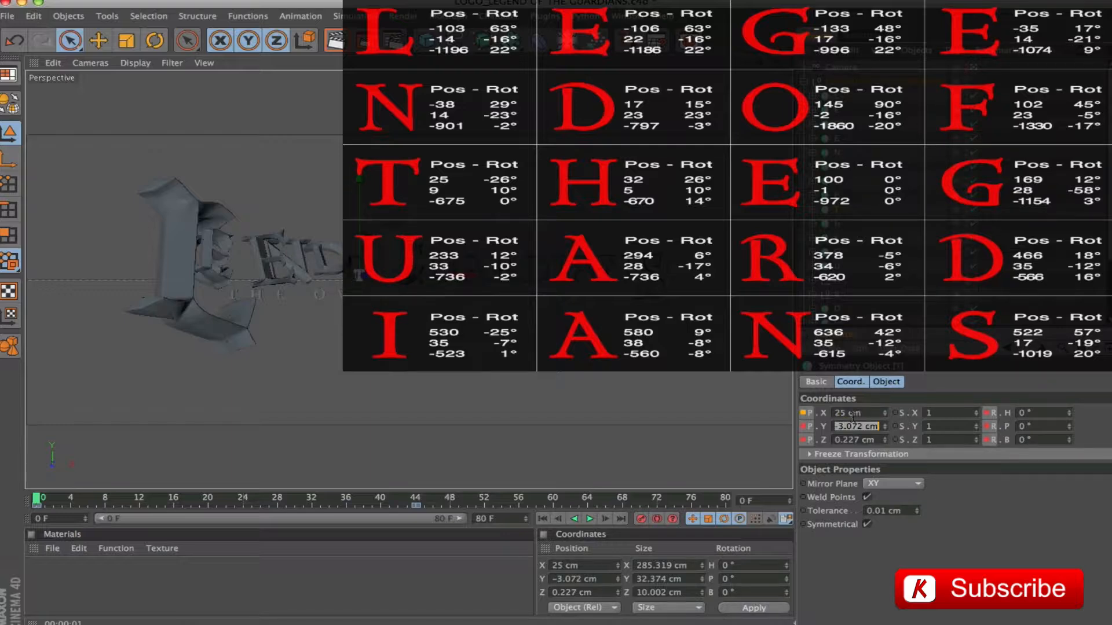
type("9")
key("Tab")
type("-")
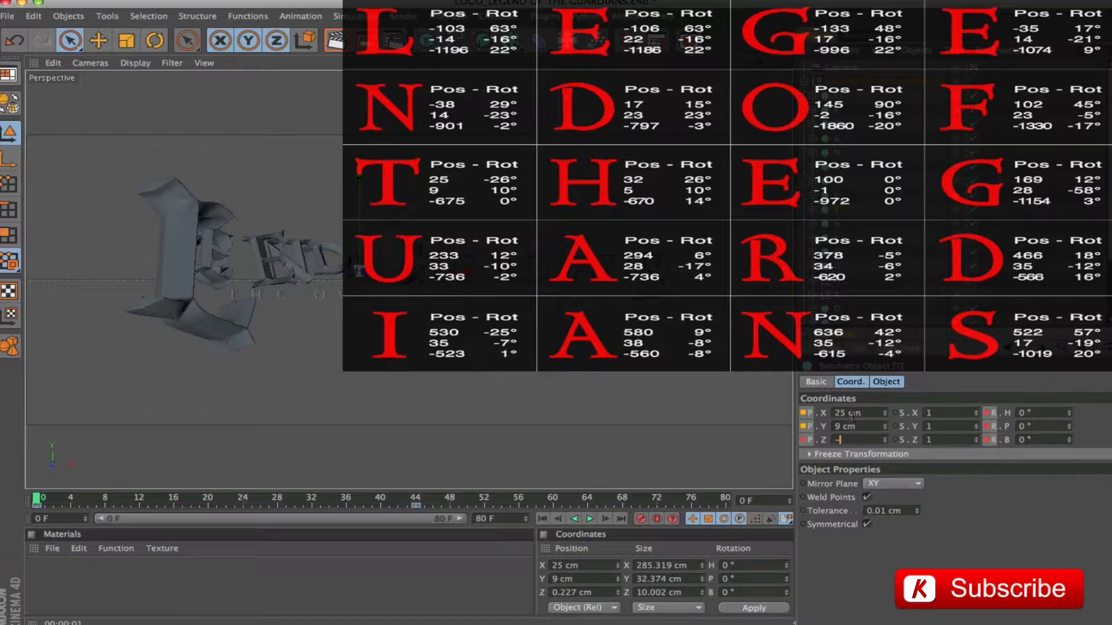
type("675")
Set the letter T's rotation to H -26°, P 10° and keyframe its position and rotation at frame 0.
key("Tab")
key("Tab")
key("Tab")
type("-")
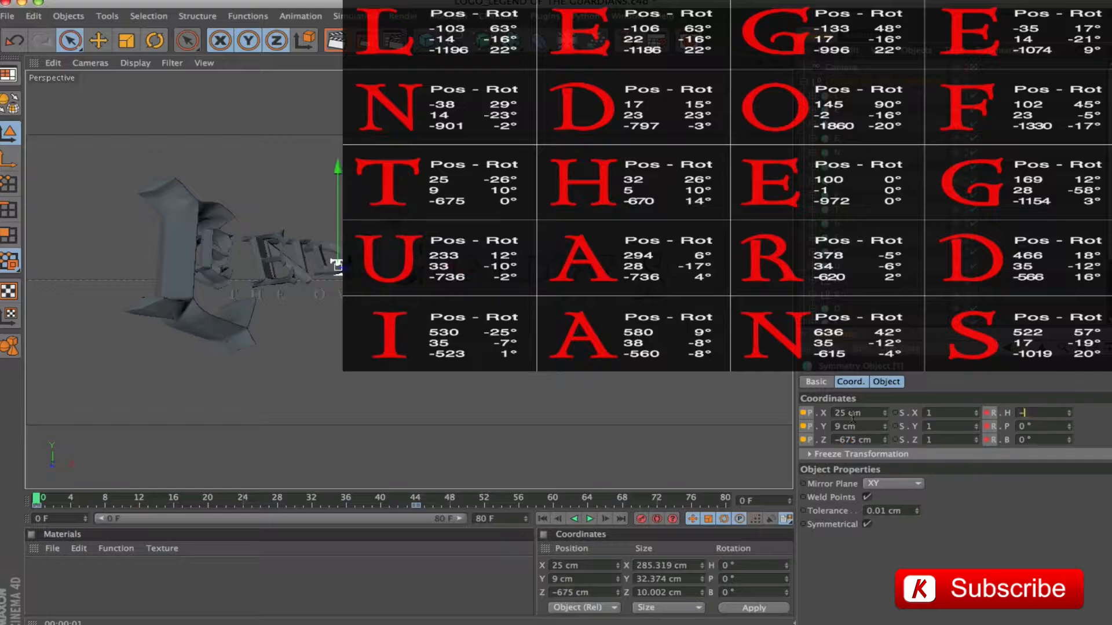
type("26")
key("Tab")
type("10")
key("Tab")
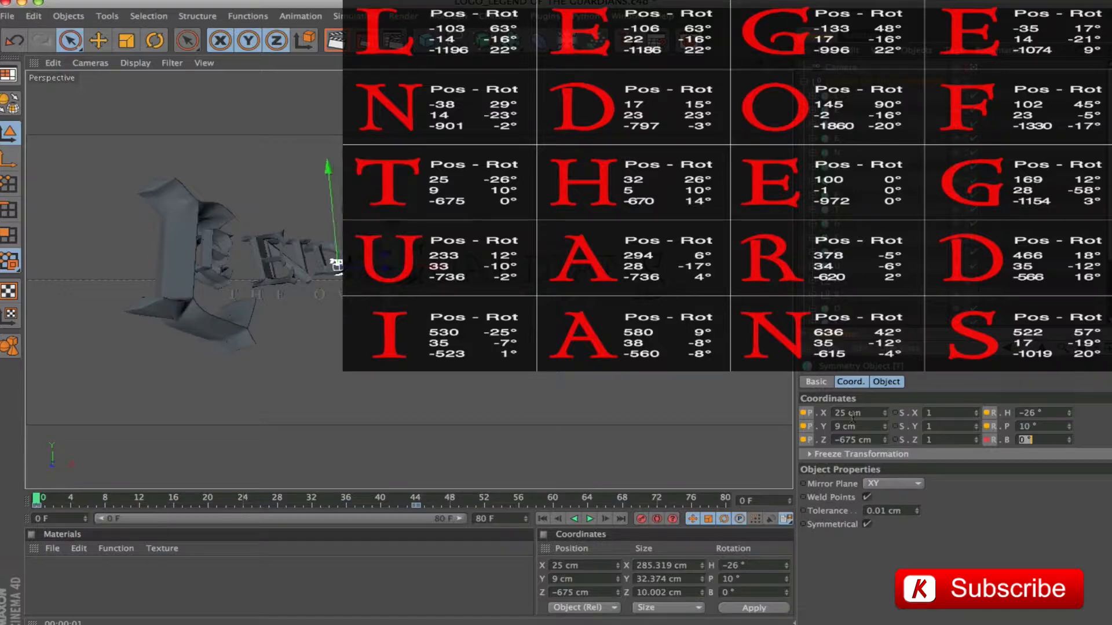
left_click(804, 442, "ctrl")
Select the letter H of THE and set its position to X 32 cm, Y 5 cm, Z -670 cm.
left_click(837, 224)
double_click(854, 412)
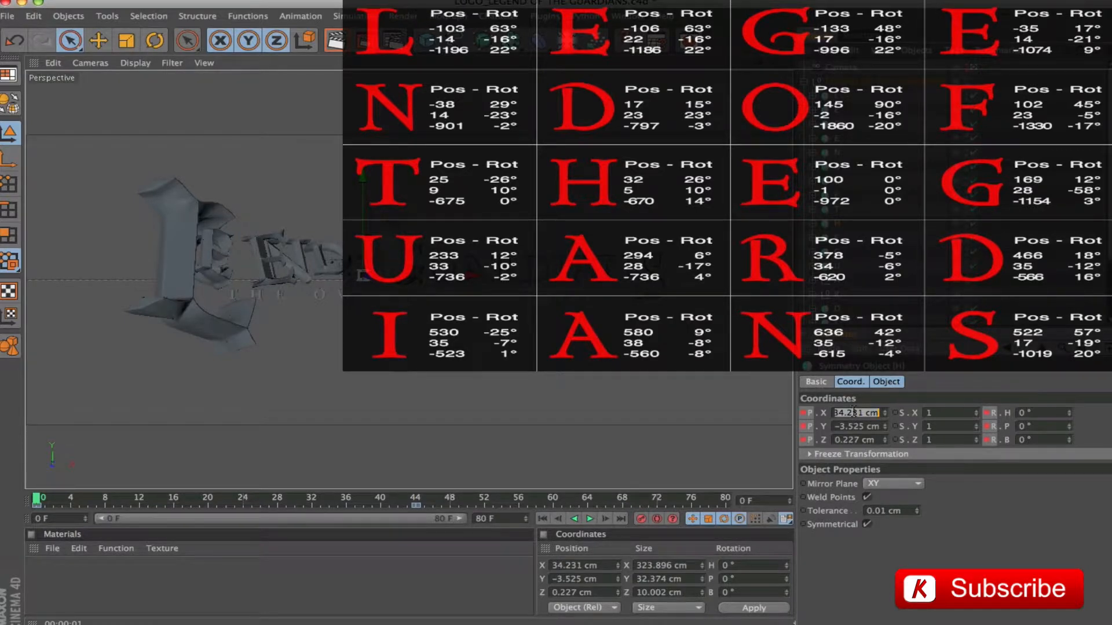
type("32")
key("Tab")
type("5")
key("Tab")
type("-670")
Set the letter H's rotation to H 26°, P 10°, B 14° and keyframe its position and rotation at frame 0.
key("Tab")
key("Tab")
key("Tab")
key("Tab")
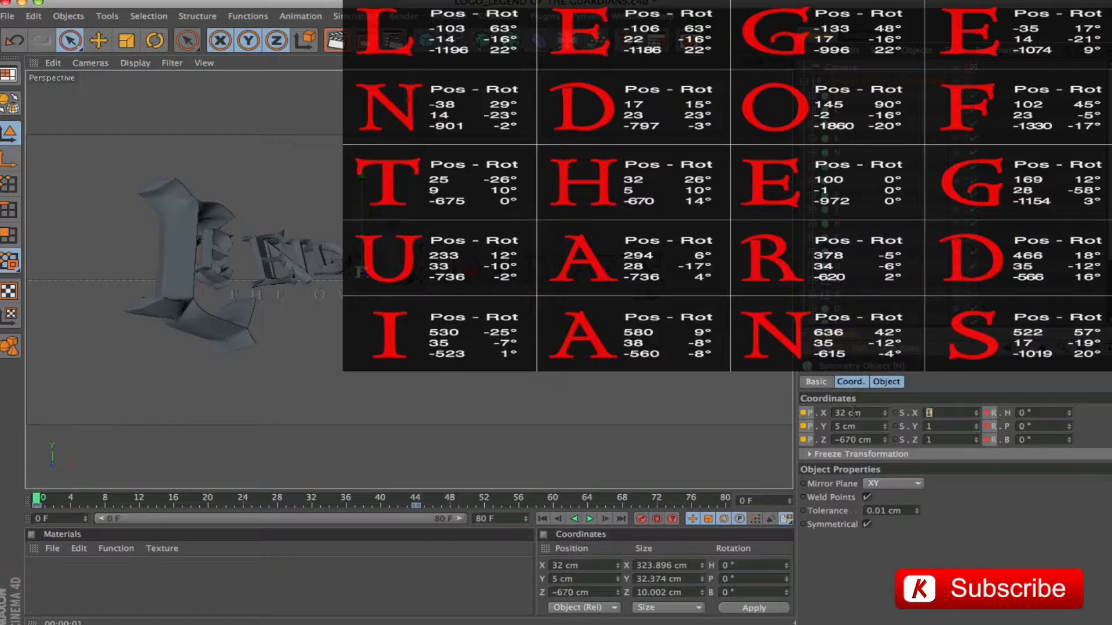
type("26")
key("Tab")
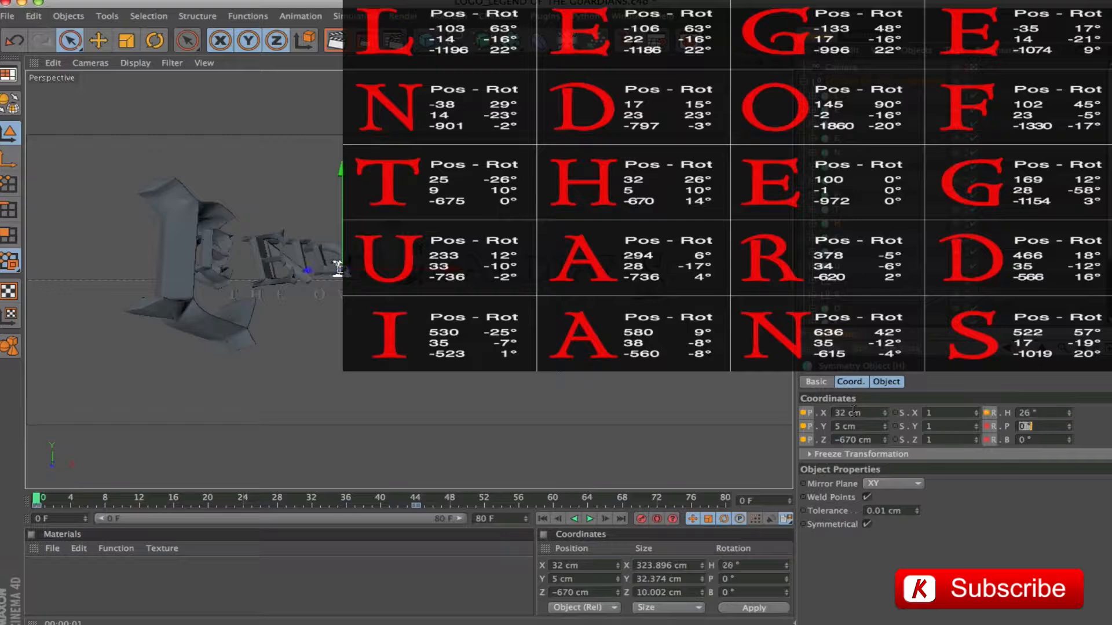
type("10")
key("Tab")
type("14")
key("Return")
left_click(802, 440)
Set the position of the letter E in THE to X 100 cm, Y -1 cm, Z -972 cm and keyframe it at frame 0.
left_click(340, 266)
left_click(873, 414)
type("100")
key("Tab")
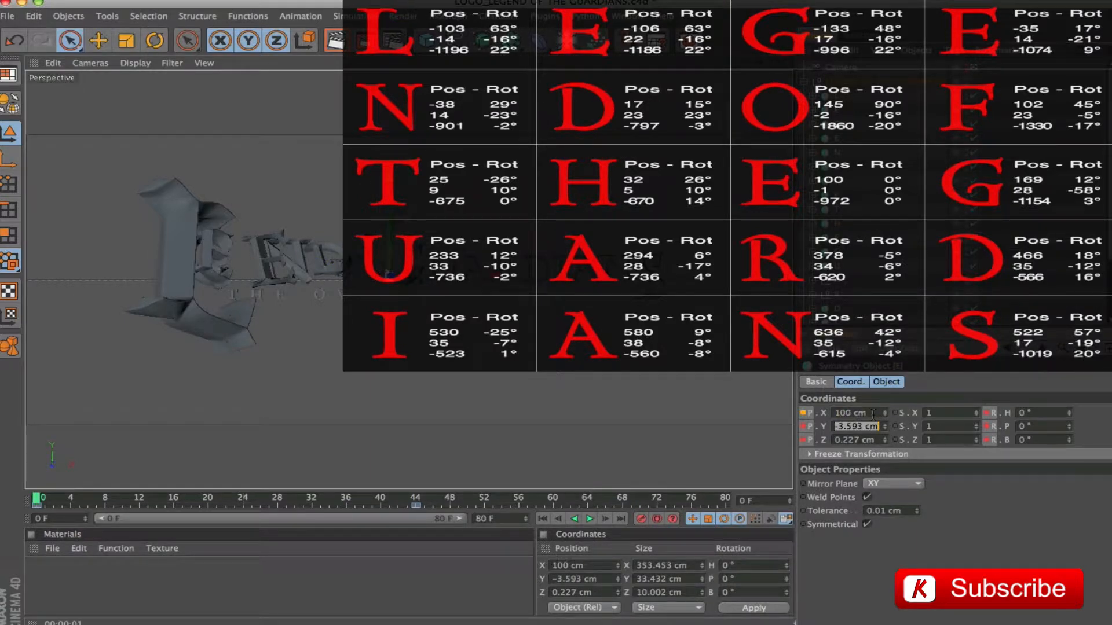
type("-1")
key("Tab")
type("-972")
key("Tab")
key("Tab")
key("Tab")
key("Tab")
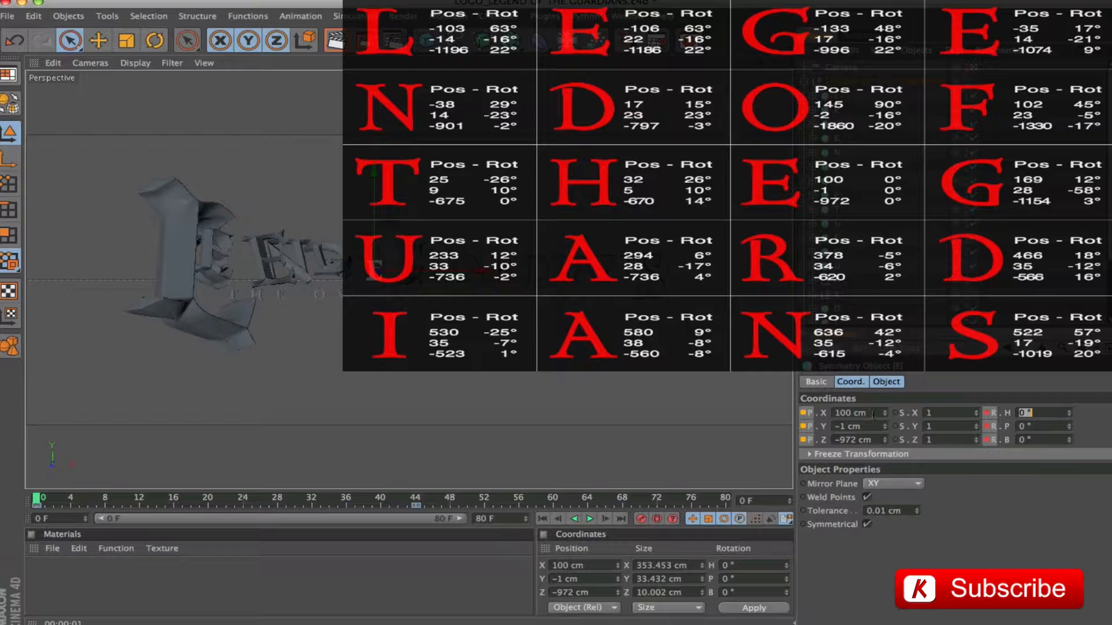
left_click(806, 441)
Select the letter G of GUARDIANS and set its position to X 169 cm, Y 28 cm, Z -1154 cm.
left_click(845, 342)
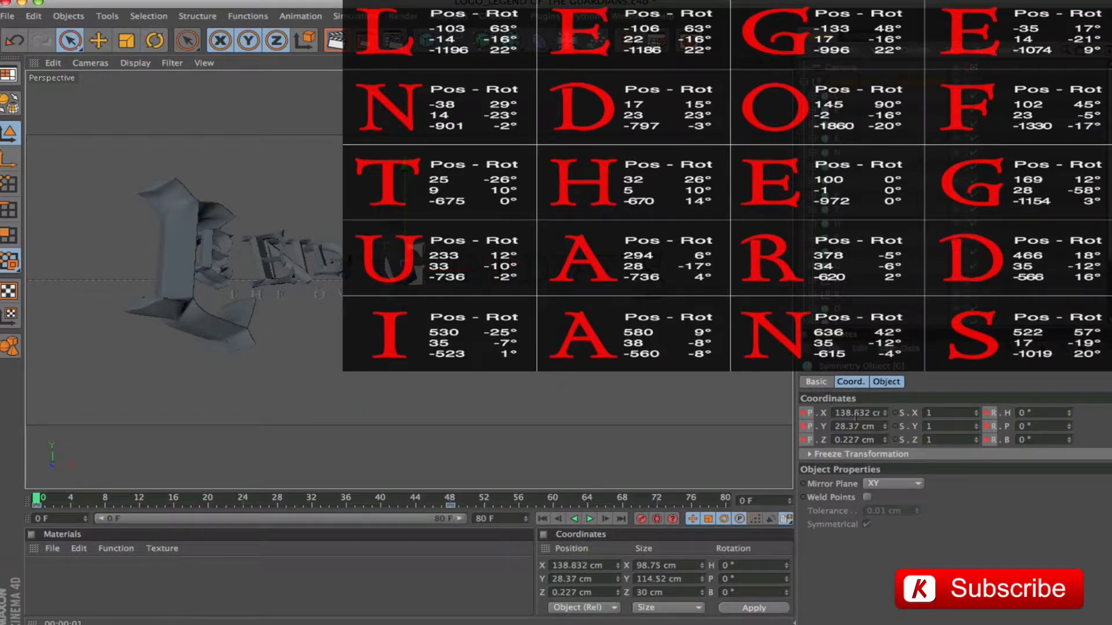
left_click(855, 413)
type("169")
key("Tab")
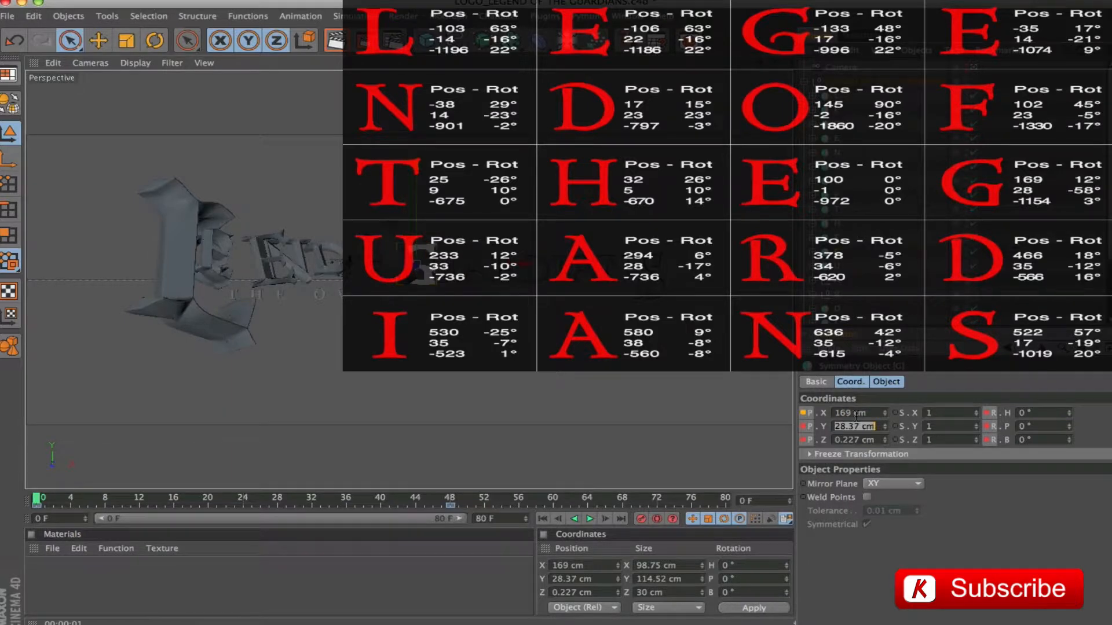
type("28")
key("Tab")
type("-")
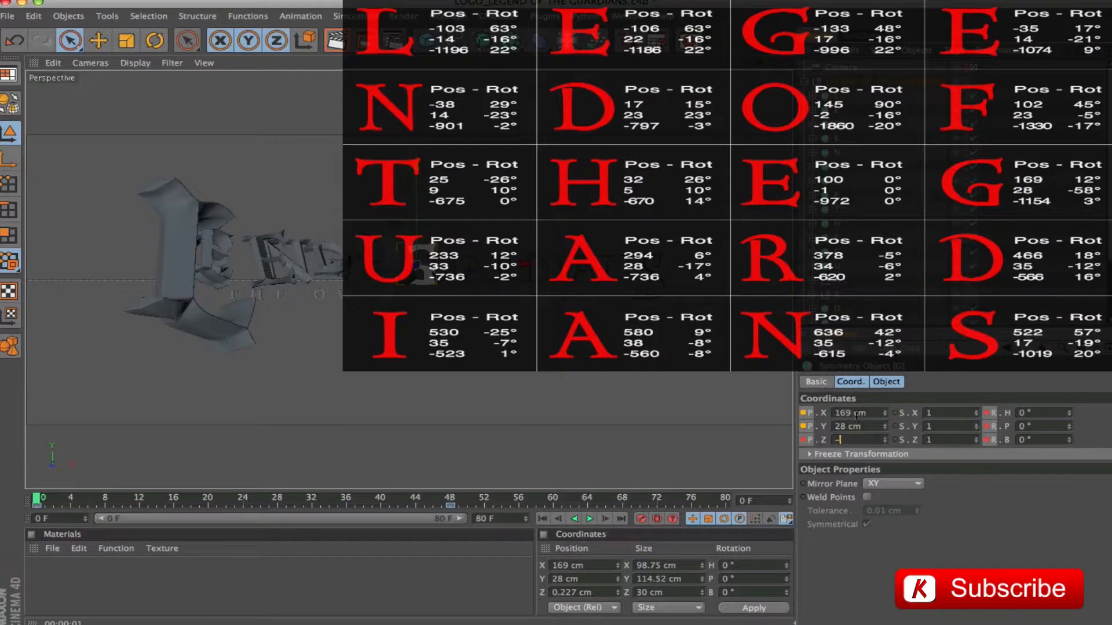
type("1154")
Set the letter G's rotation to H 12°, P -58°, B 3° and keyframe its position and rotation at frame 0.
key("Tab")
key("Tab")
key("Tab")
key("Tab")
type("12")
key("Tab")
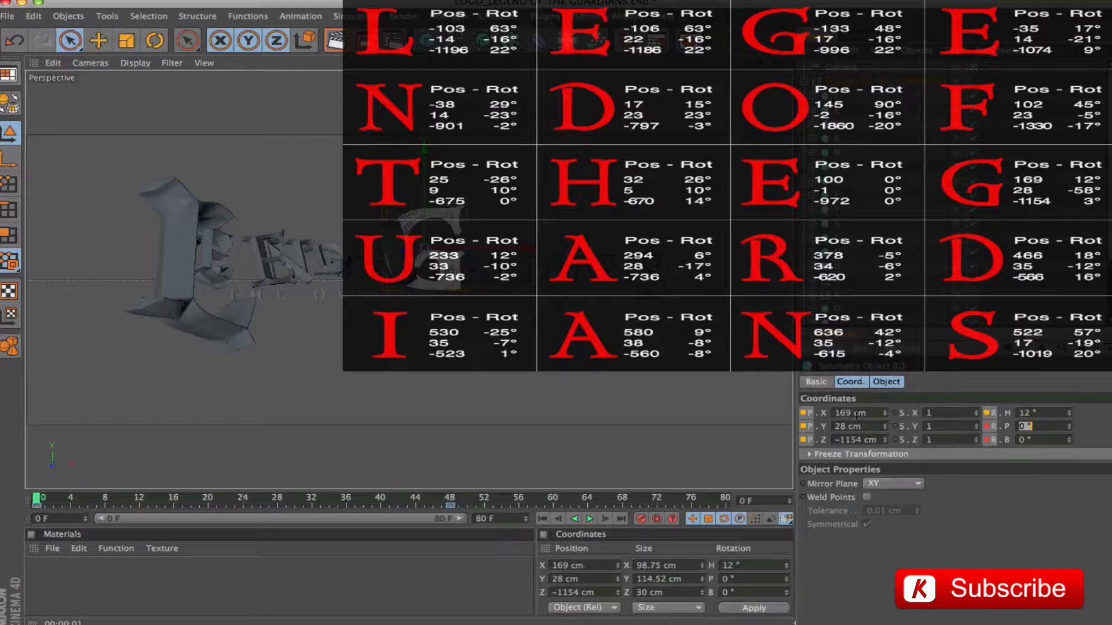
type("-58")
key("Tab")
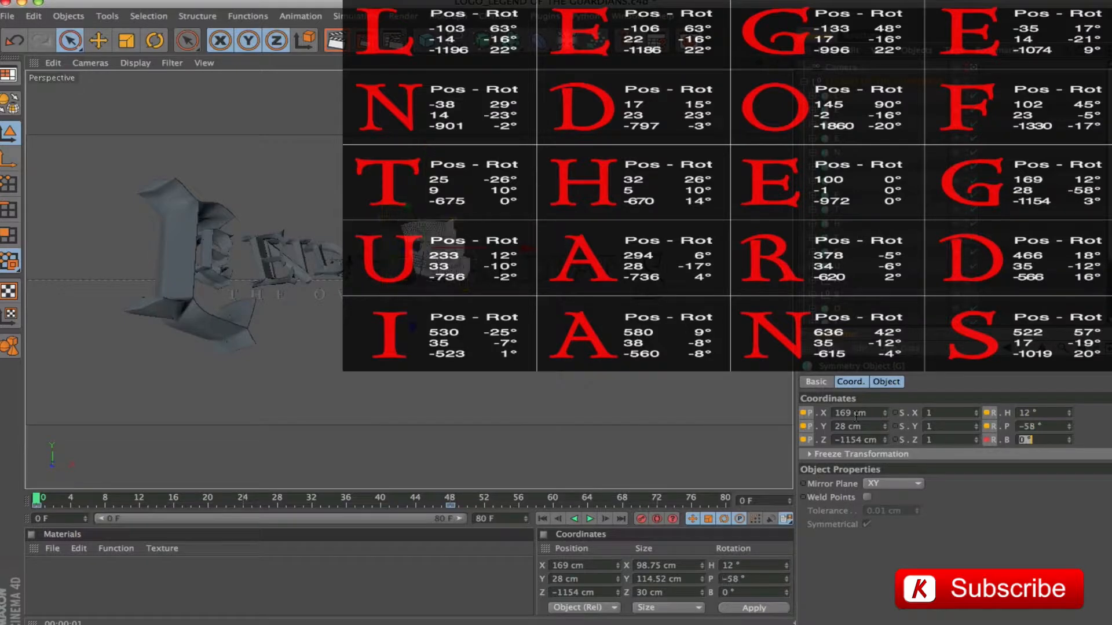
type("3")
key("Return")
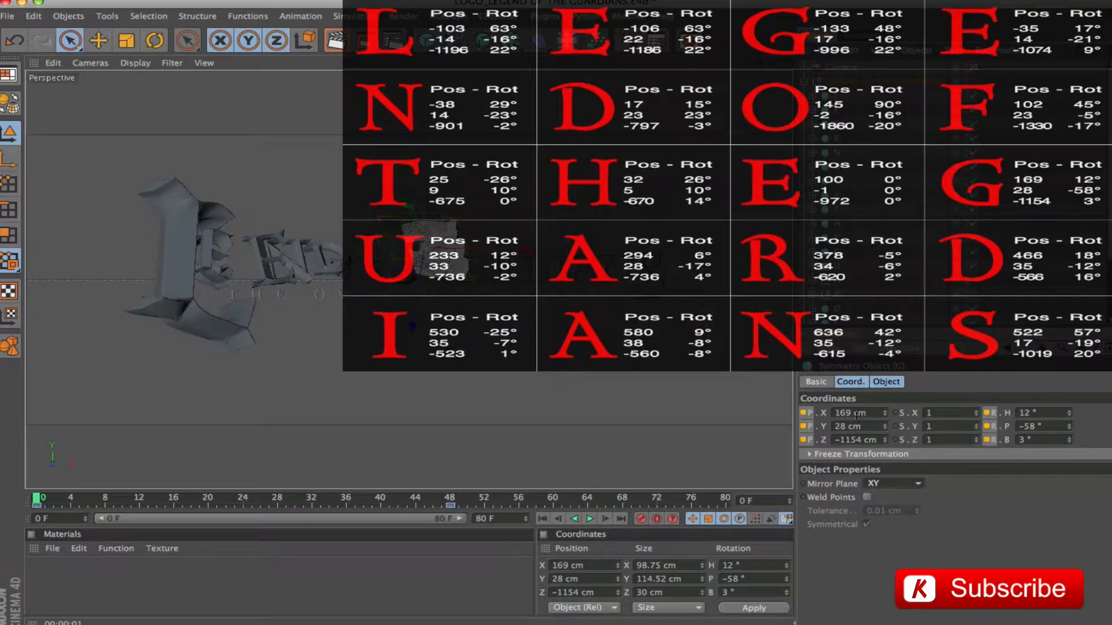
key("F9")
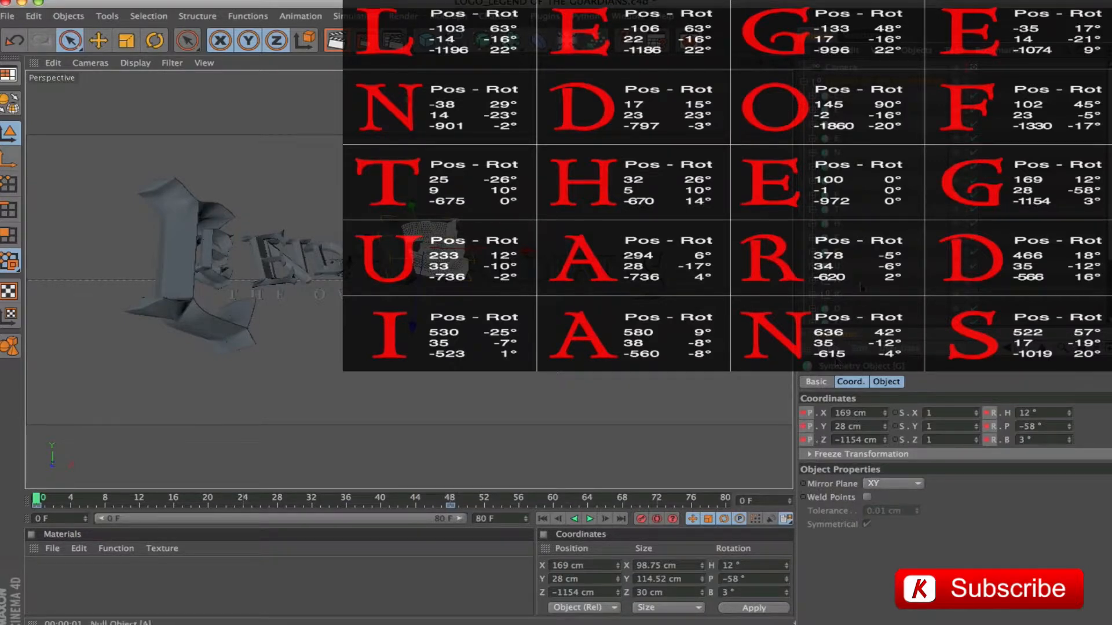
Select the letter U of GUARDIANS and set its position to X 233 cm, Y 33 cm, Z -736 cm.
left_click(837, 266)
double_click(854, 413)
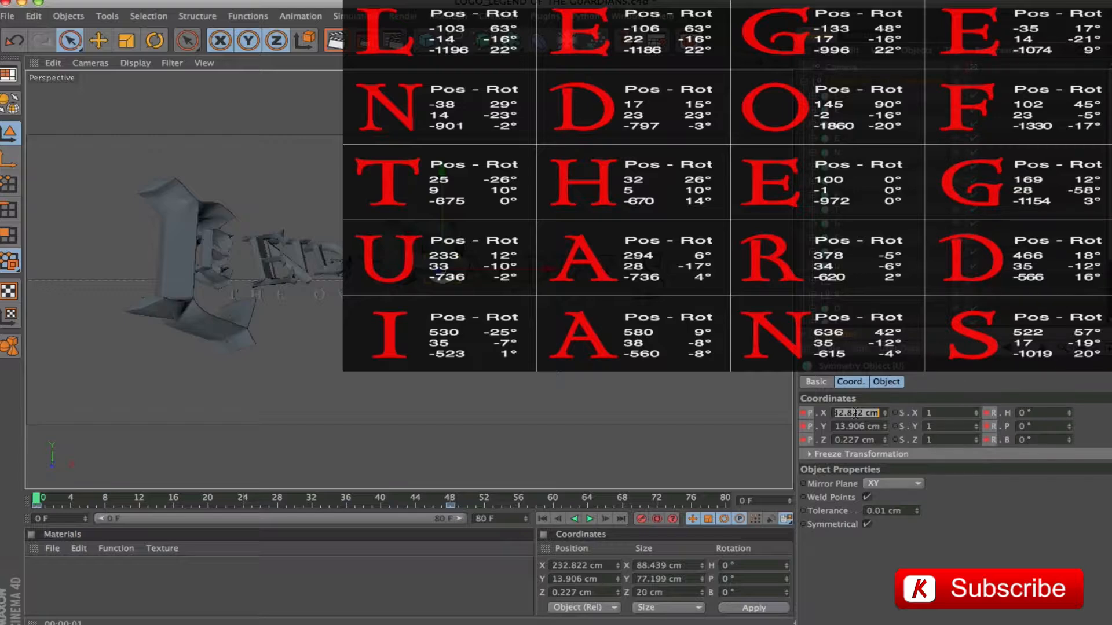
type("233")
key("Tab")
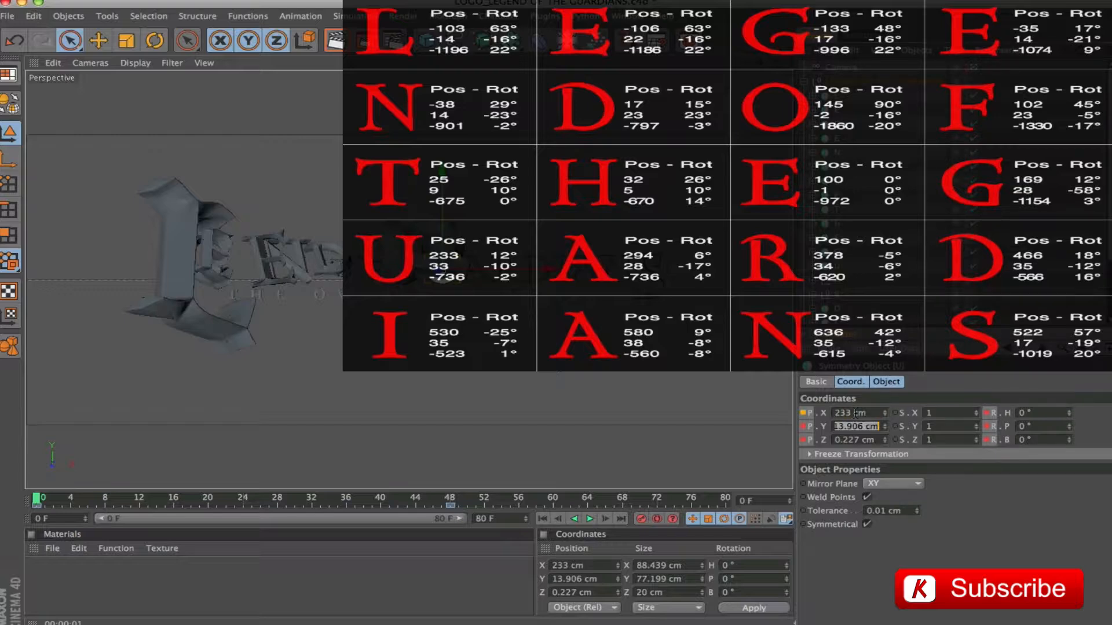
type("33")
key("Tab")
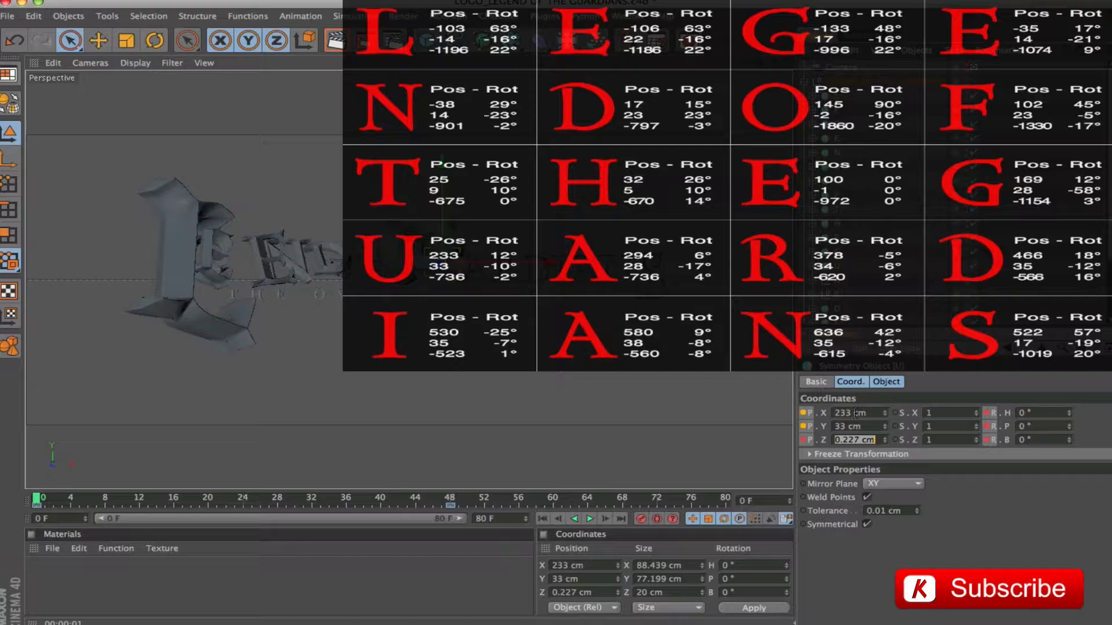
type("-736")
Set the letter U's rotation to H 12°, P -10°, B -2° and keyframe its position and rotation at frame 0.
key("Tab")
key("Tab")
key("Tab")
key("Tab")
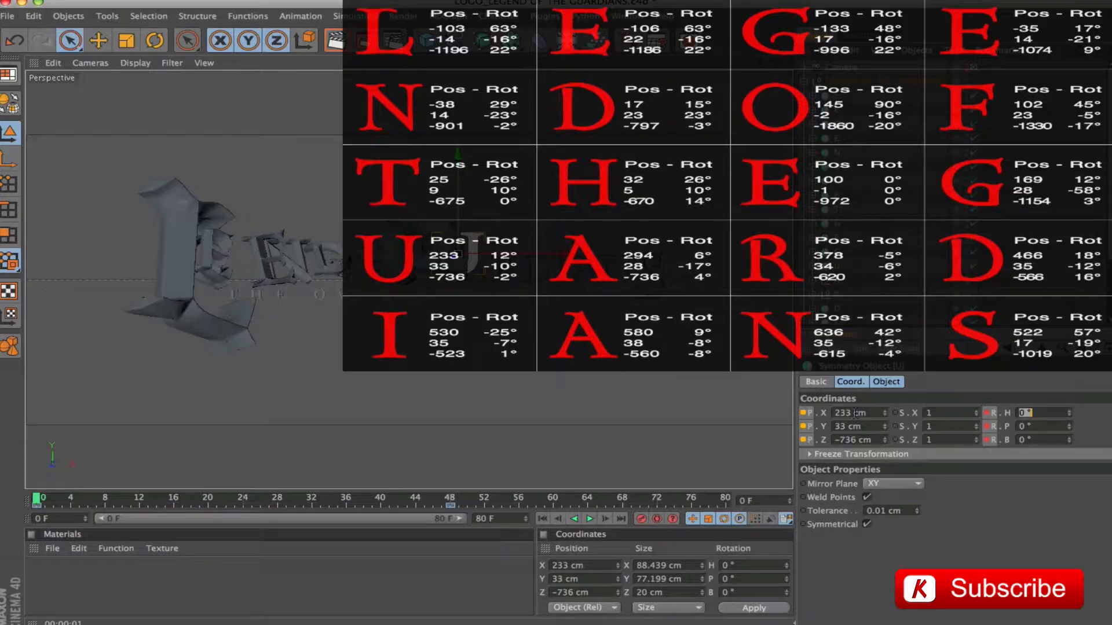
type("12")
key("Tab")
type("-10")
key("Tab")
type("-2")
key("Tab")
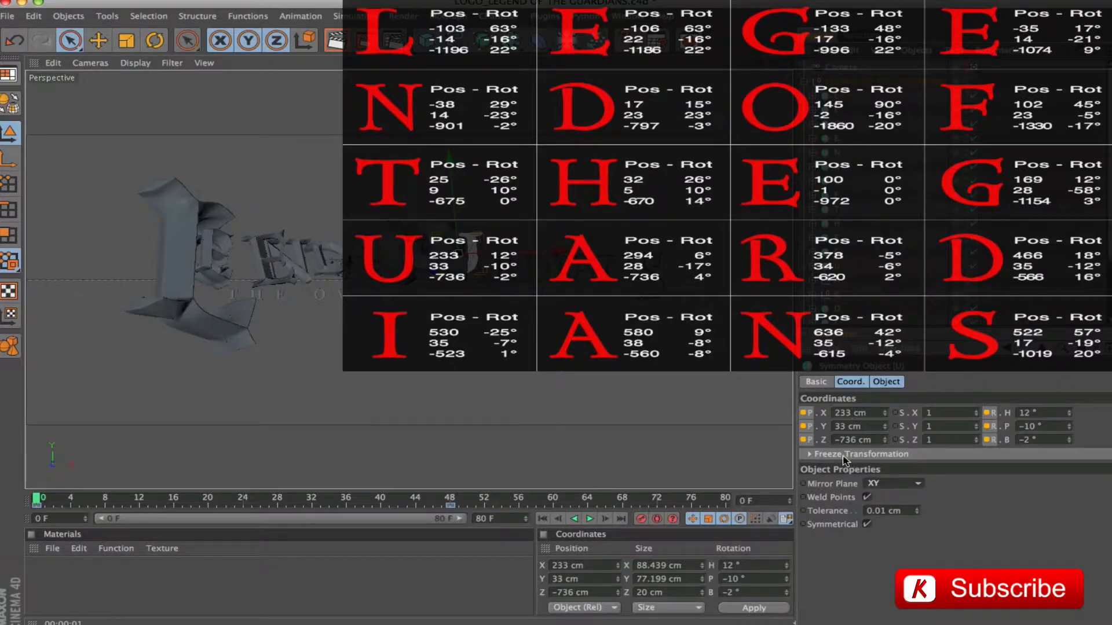
left_click(803, 440, "ctrl")
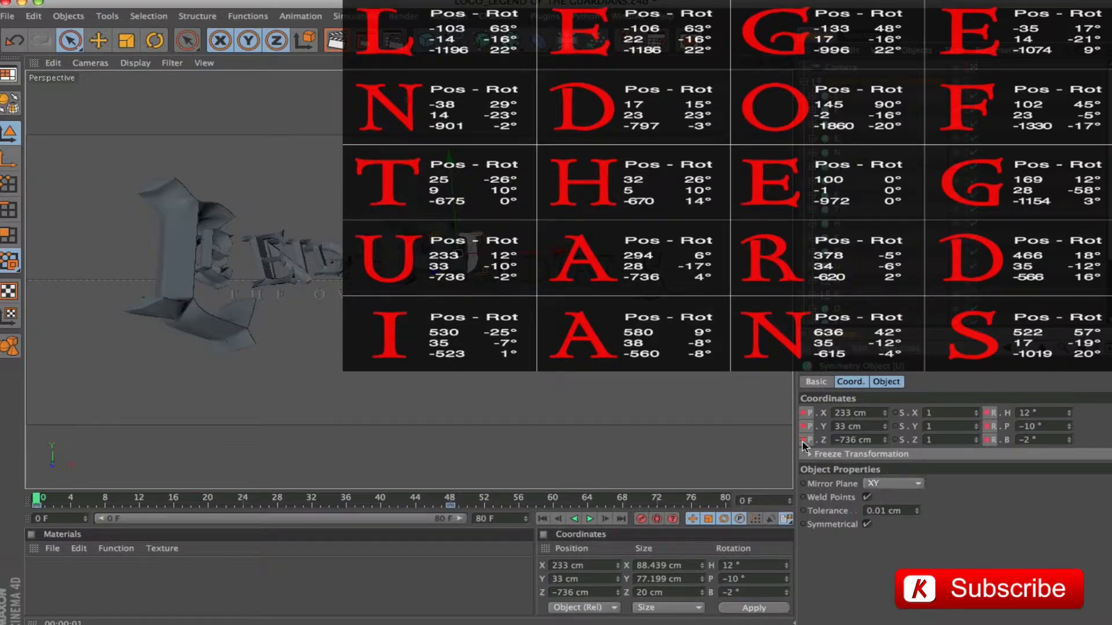
Select the first A null of GUARDIANS and set its position to X 294 cm, Y 28 cm, Z -736 cm.
left_click(835, 283)
left_click(861, 413)
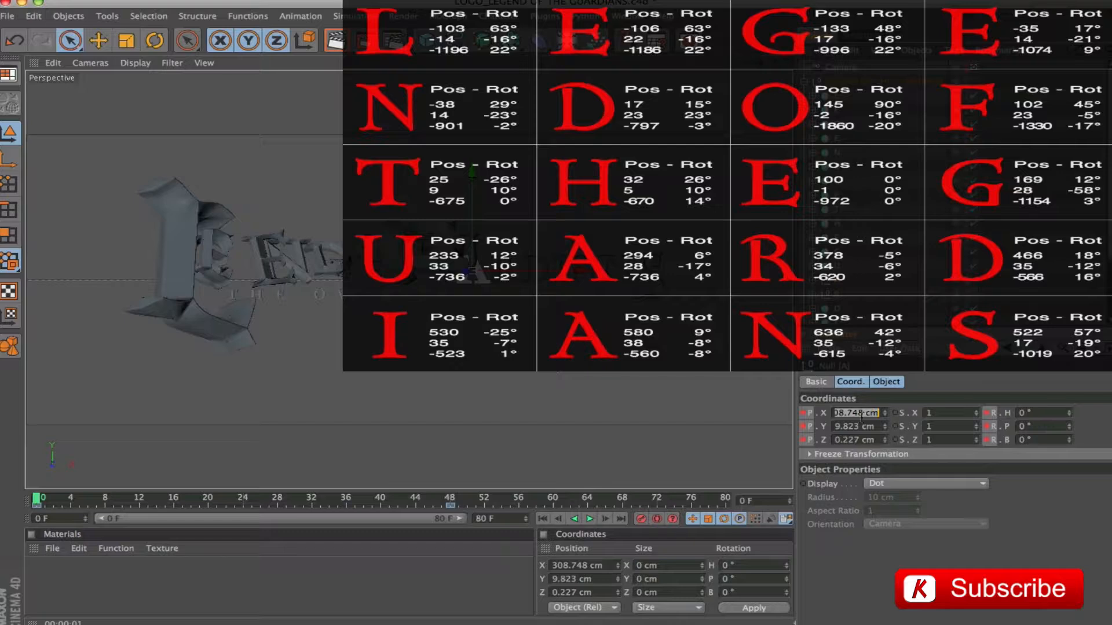
type("294")
key("Tab")
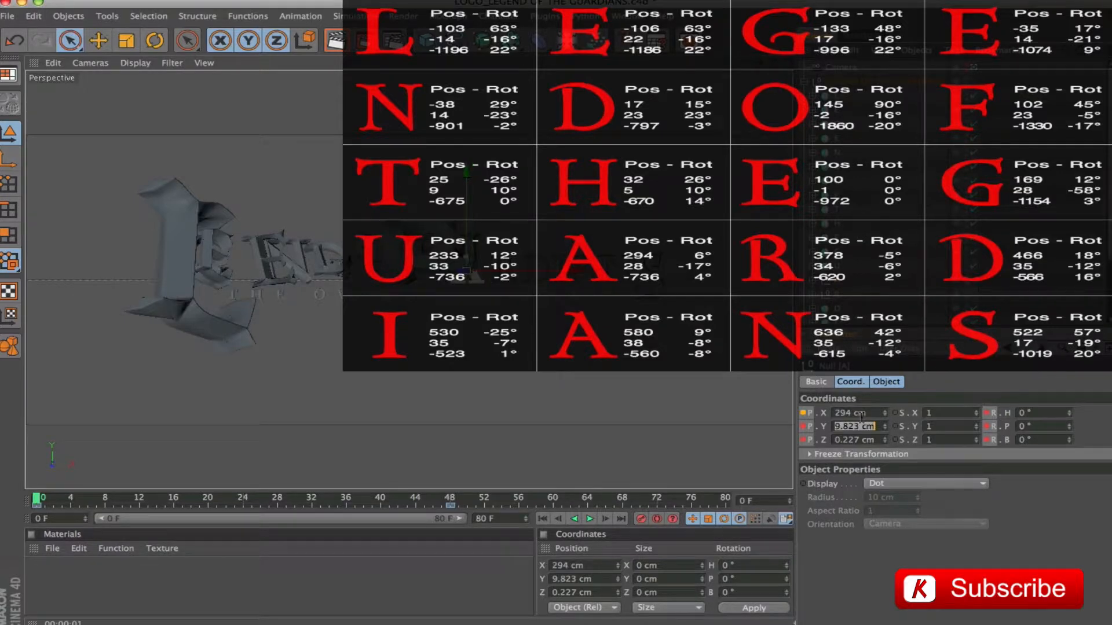
type("28")
key("Tab")
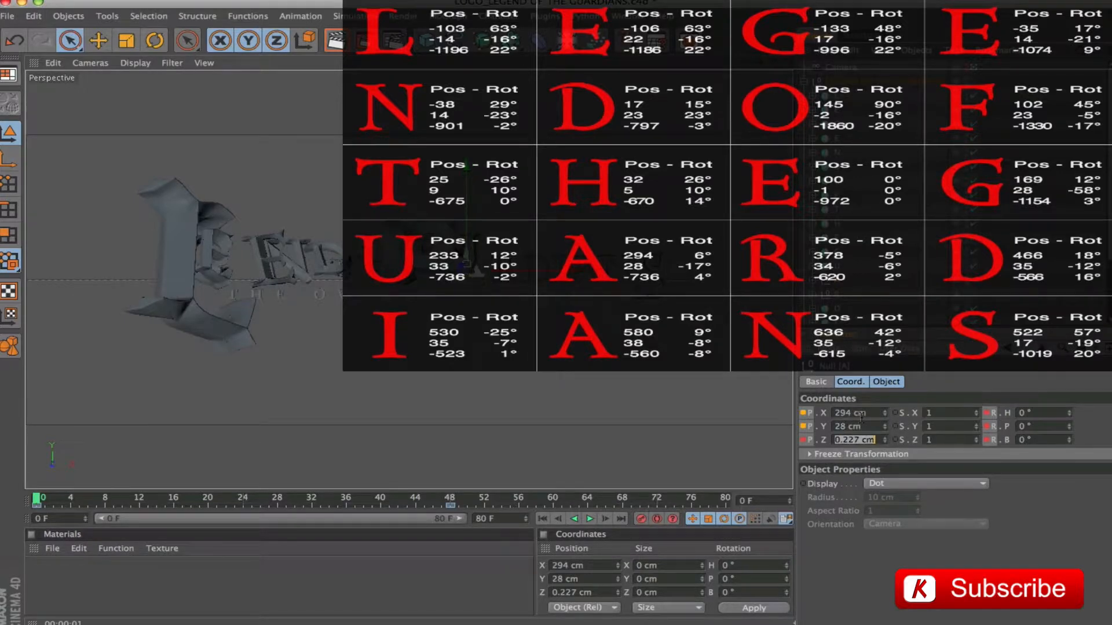
type("-736")
Set the A null's rotation to H 6°, P -17°, B 4° and keyframe its position and rotation at frame 0.
key("Tab")
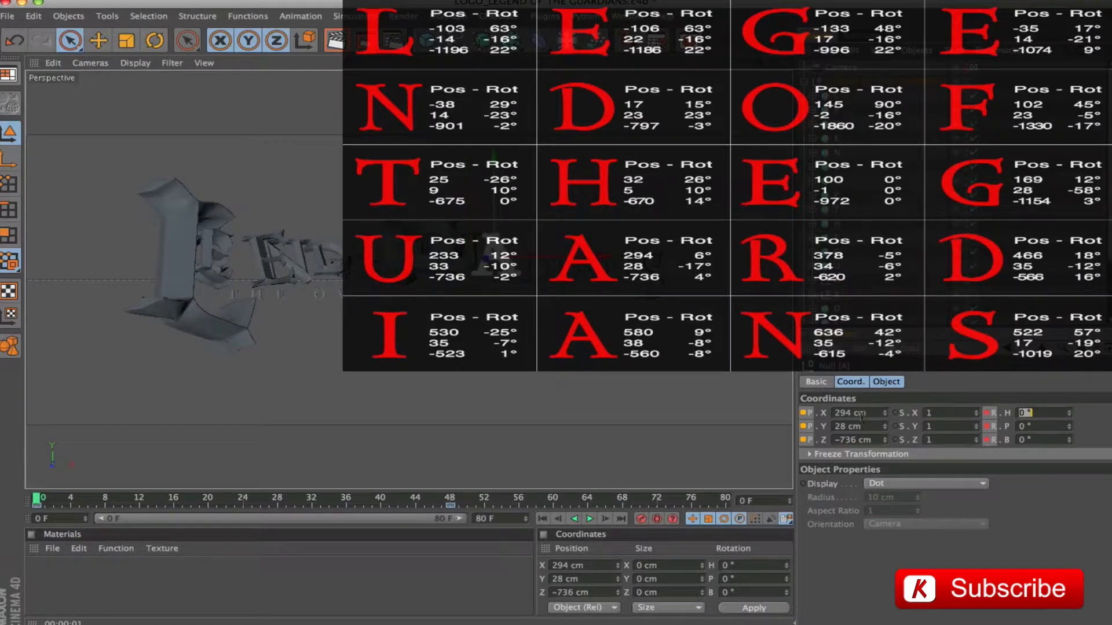
type("6")
key("Tab")
type("-17")
key("Tab")
type("4")
key("Tab")
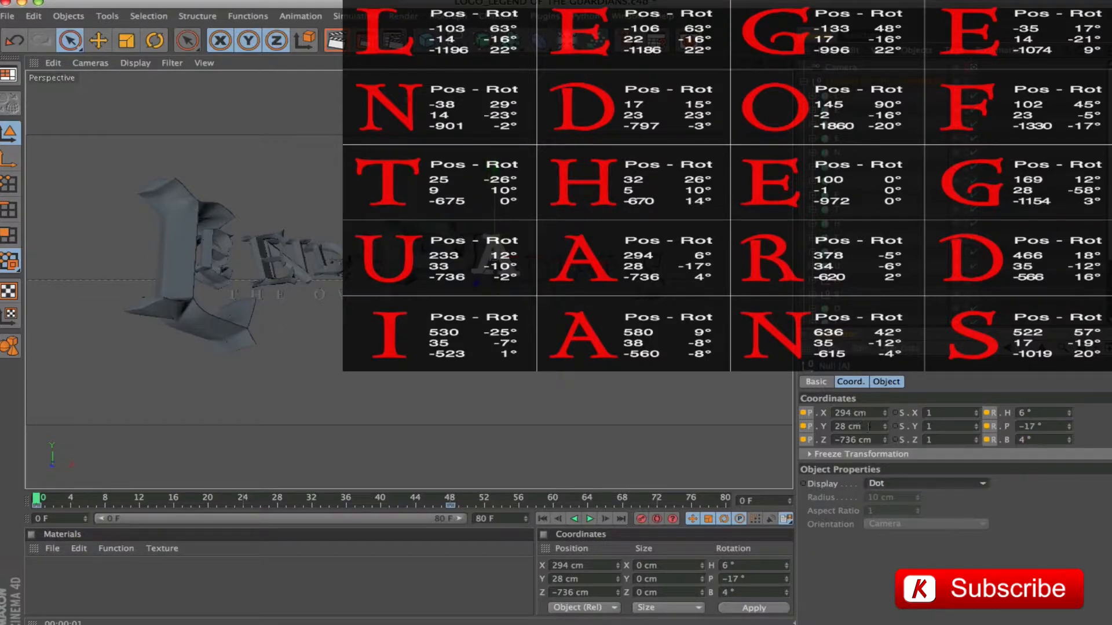
left_click(802, 442, "ctrl")
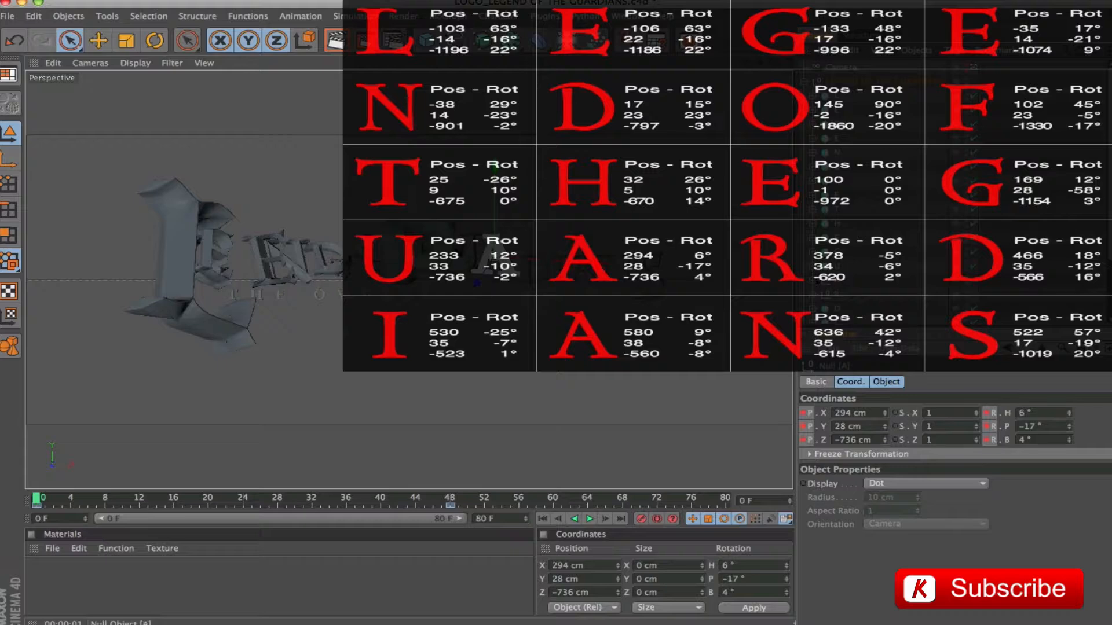
Select the R null of GUARDIANS and set its position to X 378 cm, Y 34 cm, Z -620 cm.
left_click(836, 294)
double_click(847, 413)
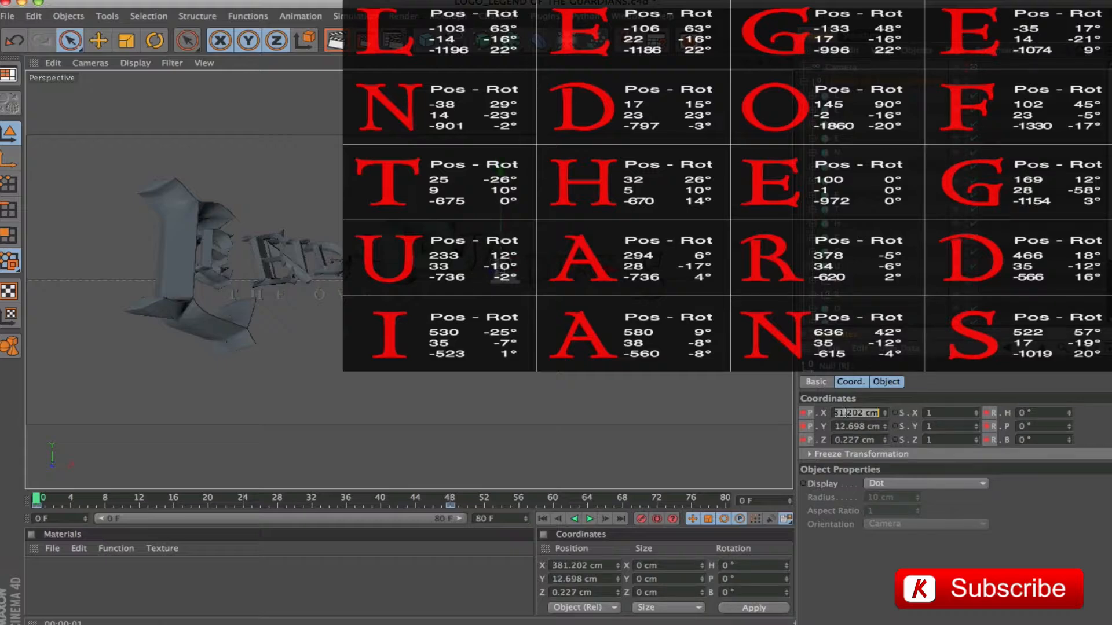
type("378")
key("Tab")
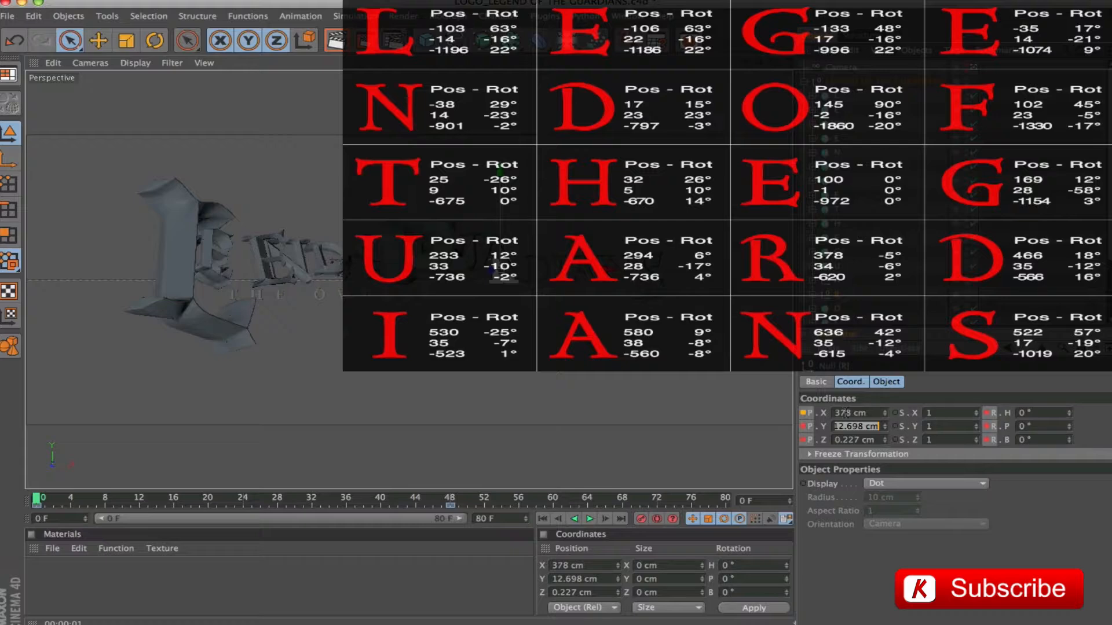
type("34")
key("Tab")
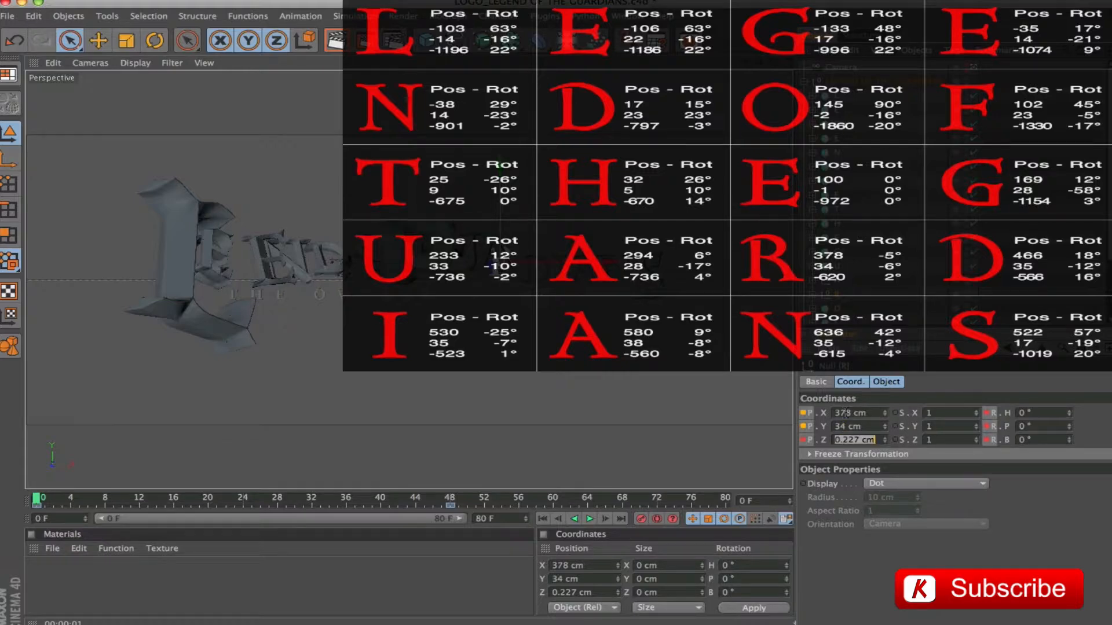
type("-620")
key("Tab")
Set the R null's rotation to H -5°, P -6°, B 2° and keyframe its position and rotation at frame 0.
key("Tab")
key("Tab")
key("Tab")
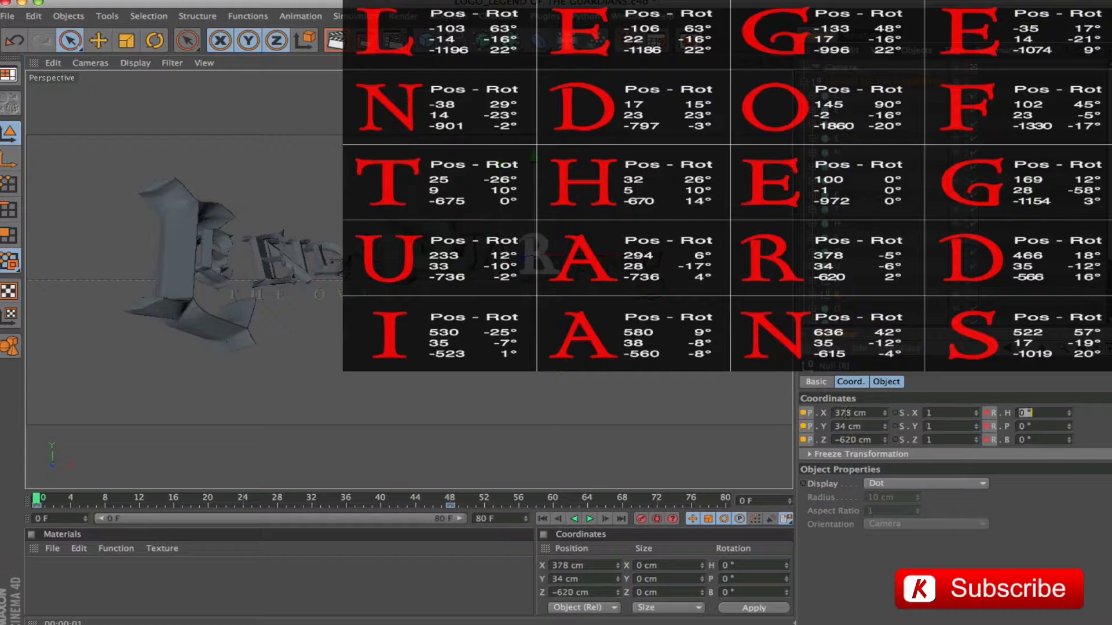
type("-5")
key("Tab")
type("-6")
key("Tab")
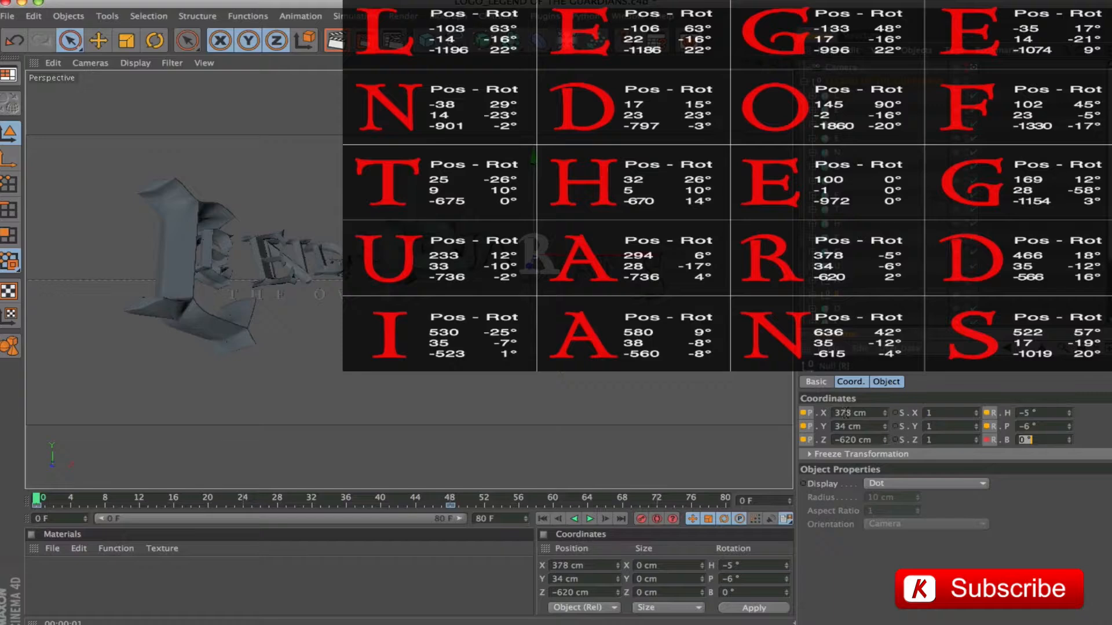
type("2")
key("Return")
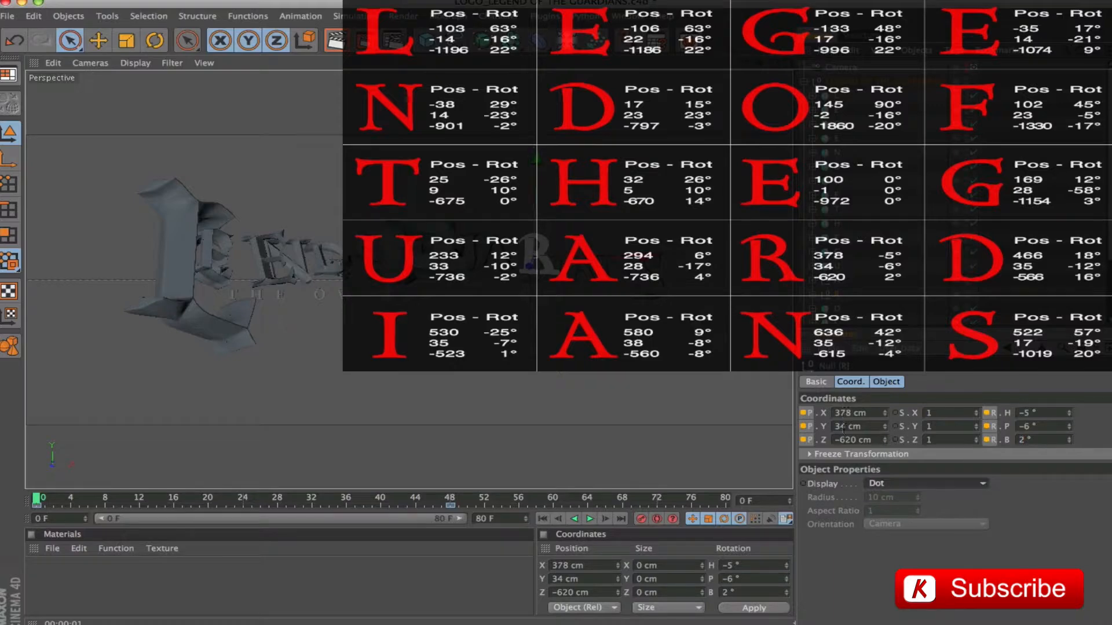
left_click(803, 441, "ctrl")
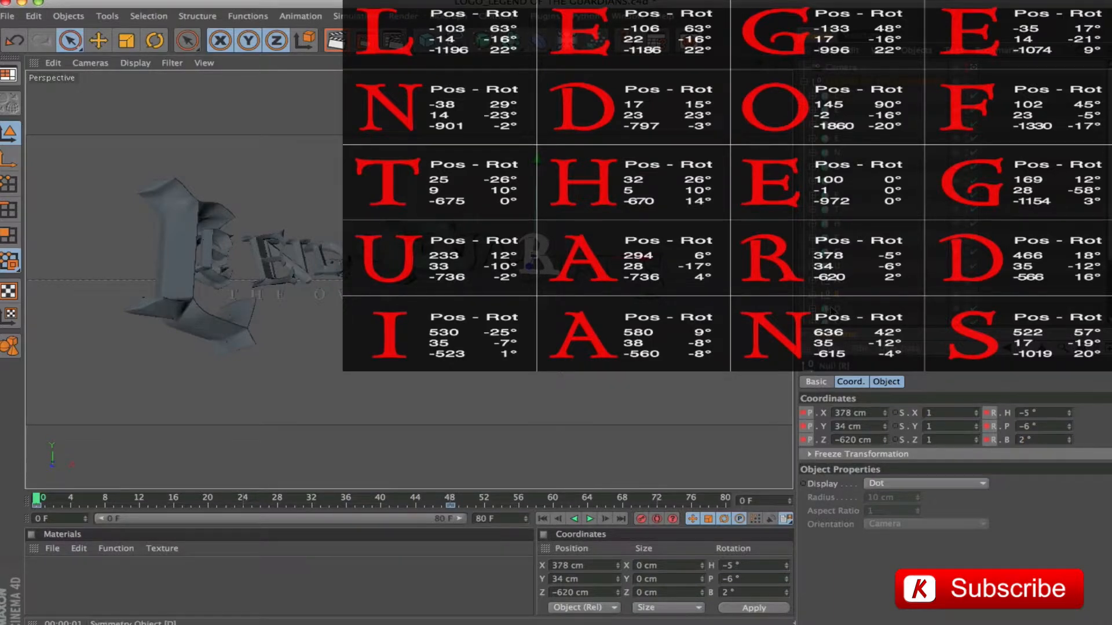
Select the letter D of GUARDIANS and set its position to X 466 cm, Y 35 cm, Z -566 cm.
left_click(832, 311)
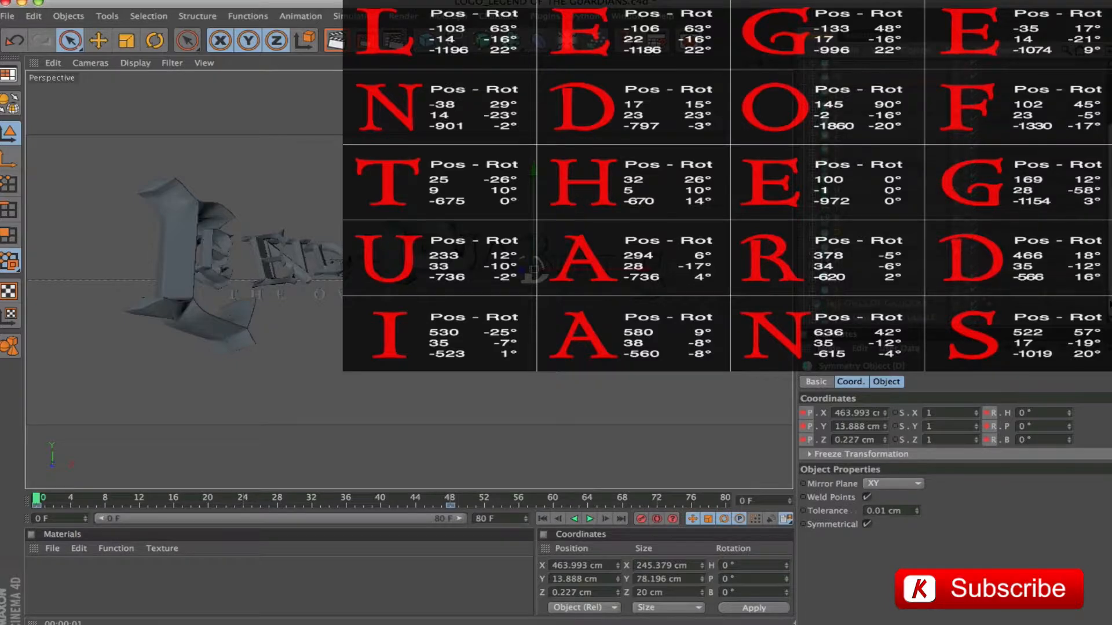
double_click(860, 413)
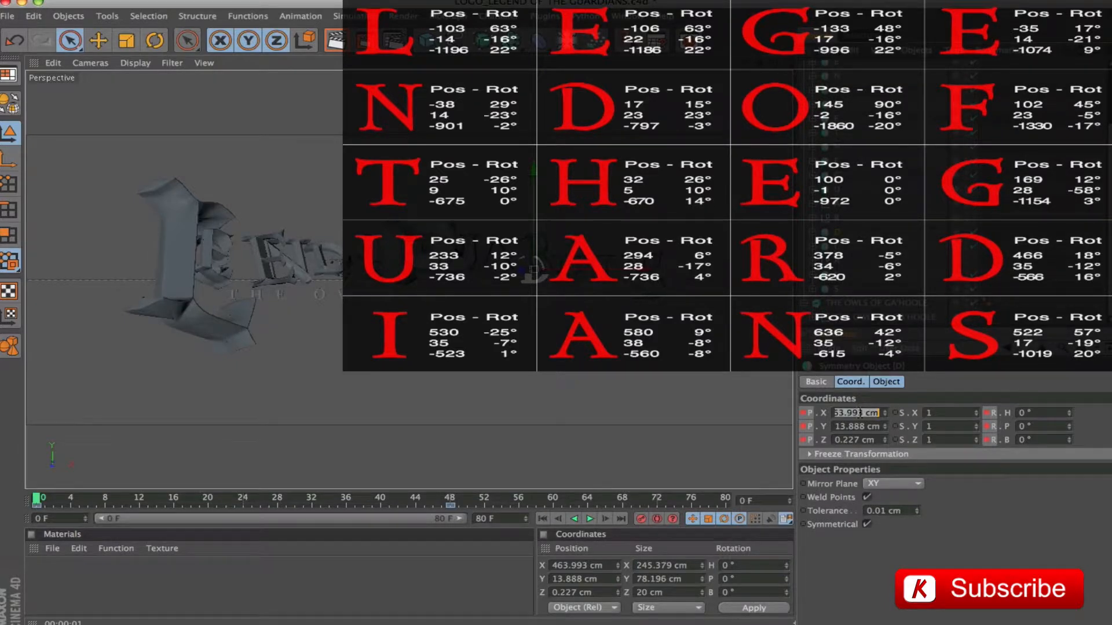
type("466")
key("Tab")
type("35")
key("Tab")
type("-")
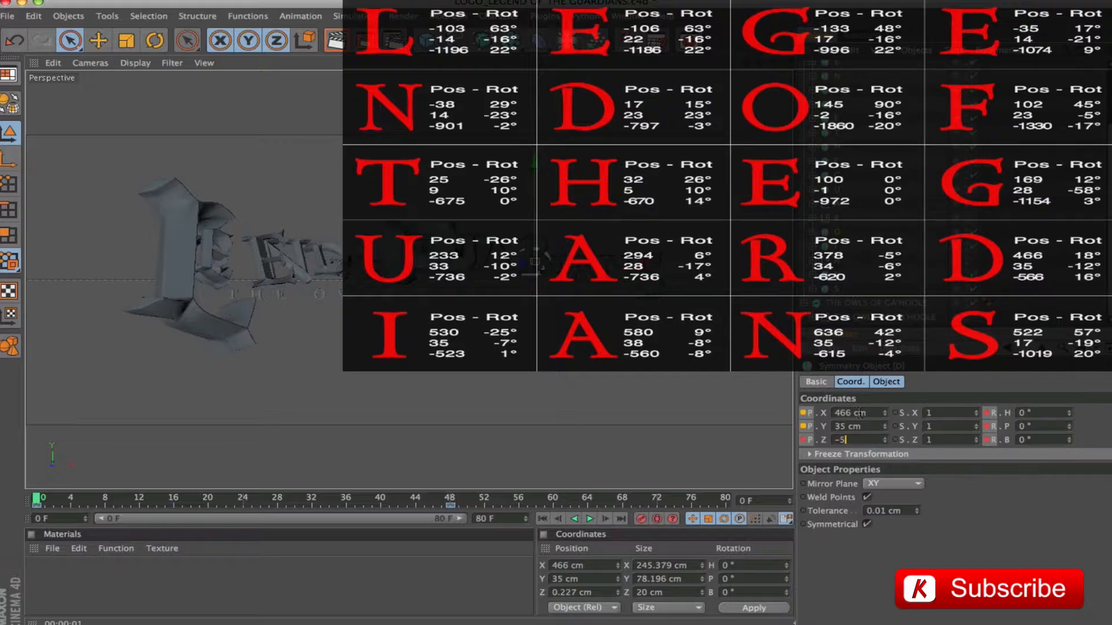
type("566")
key("Tab")
Set the letter D's rotation to H 18°, P -12°, B 16° and keyframe its position and rotation at frame 0.
key("Tab")
key("Tab")
key("Tab")
key("Tab")
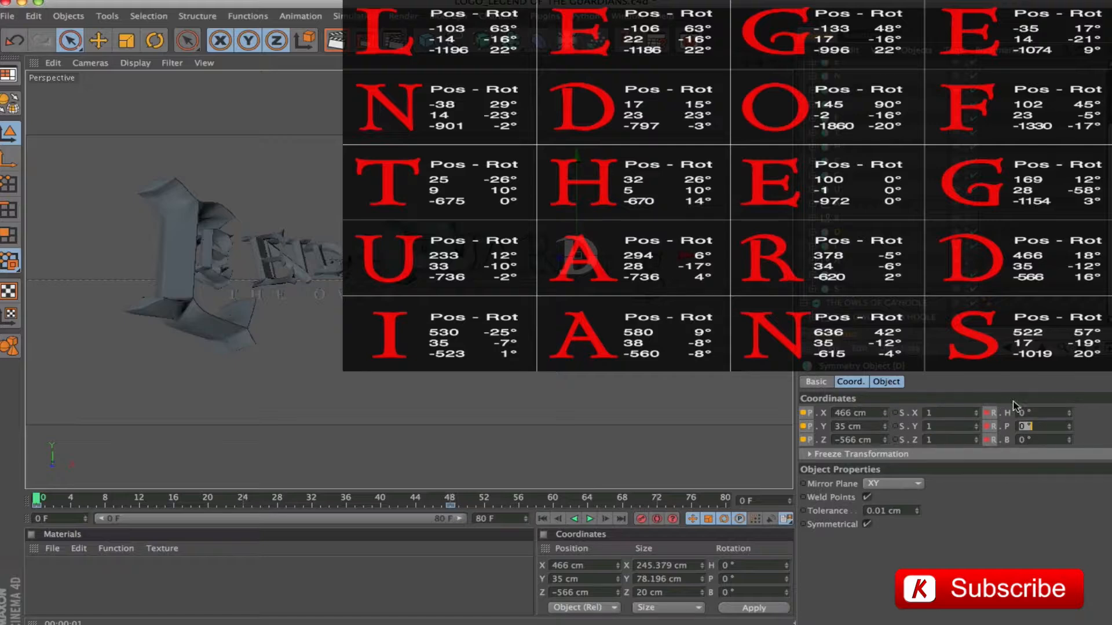
double_click(1037, 413)
type("18")
key("Tab")
type("-12")
key("Tab")
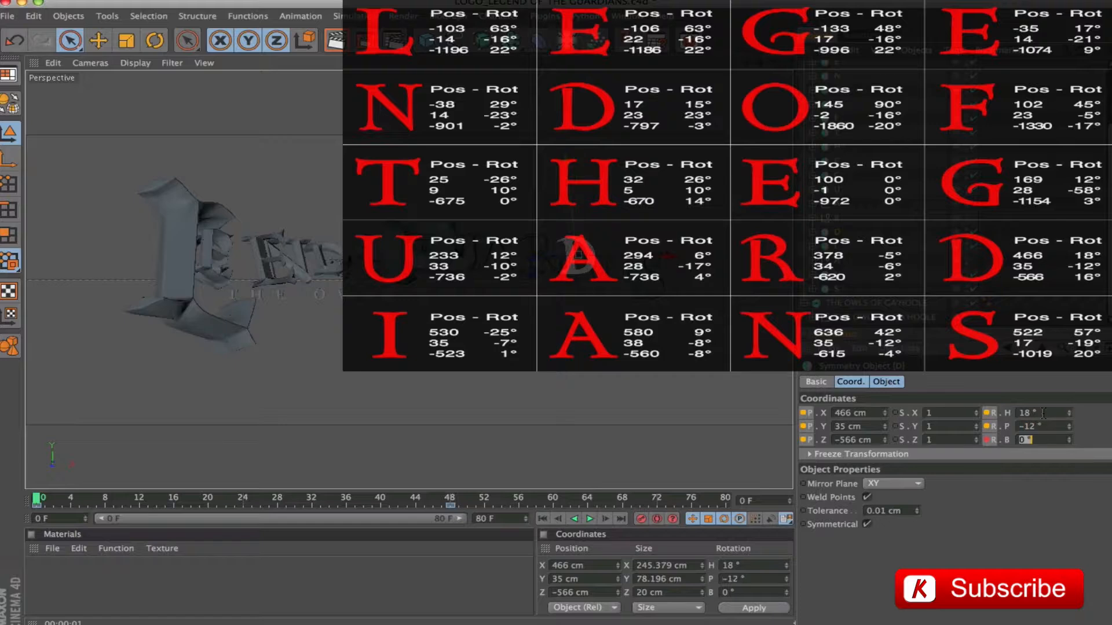
type("16")
key("Tab")
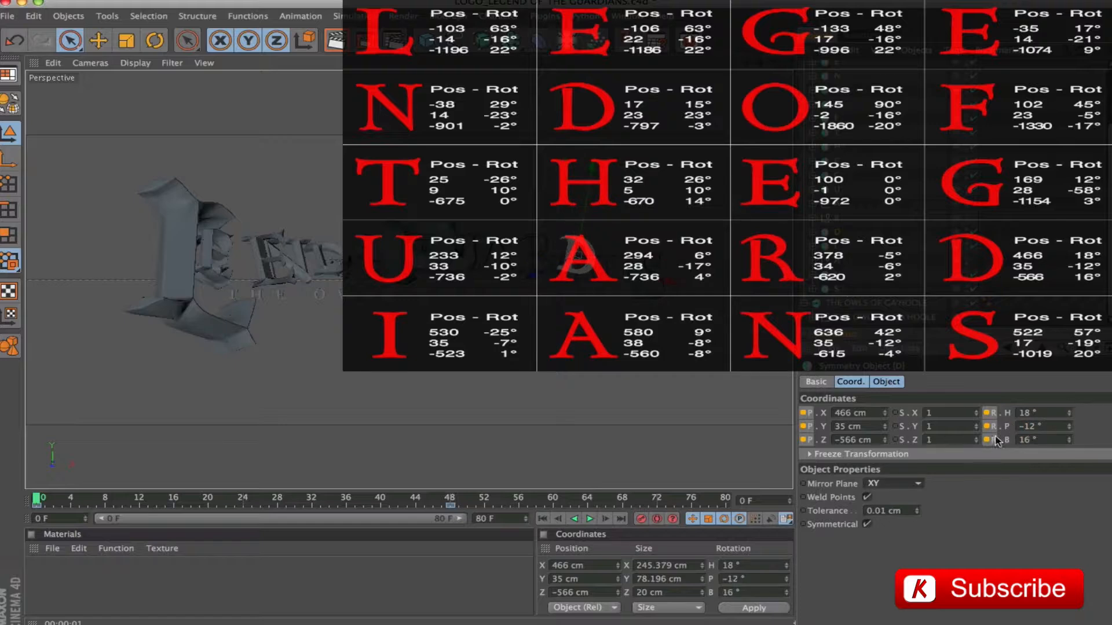
left_click(803, 440, "ctrl")
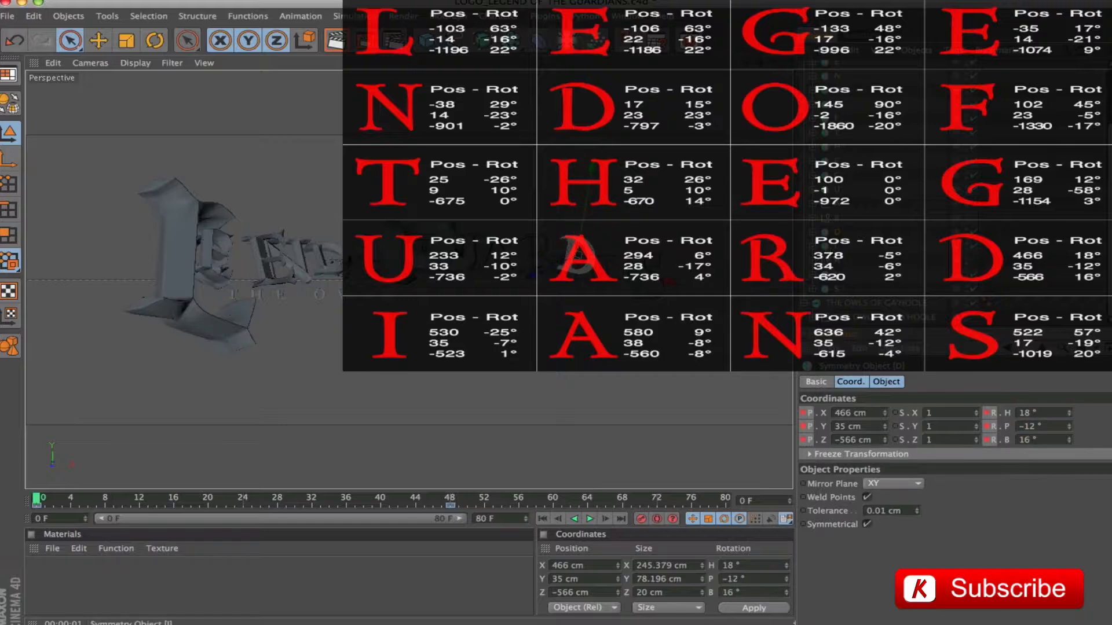
Select the letter I of GUARDIANS and set its position to X 530 cm, Y 35 cm, Z 523 cm.
left_click(837, 247)
double_click(859, 413)
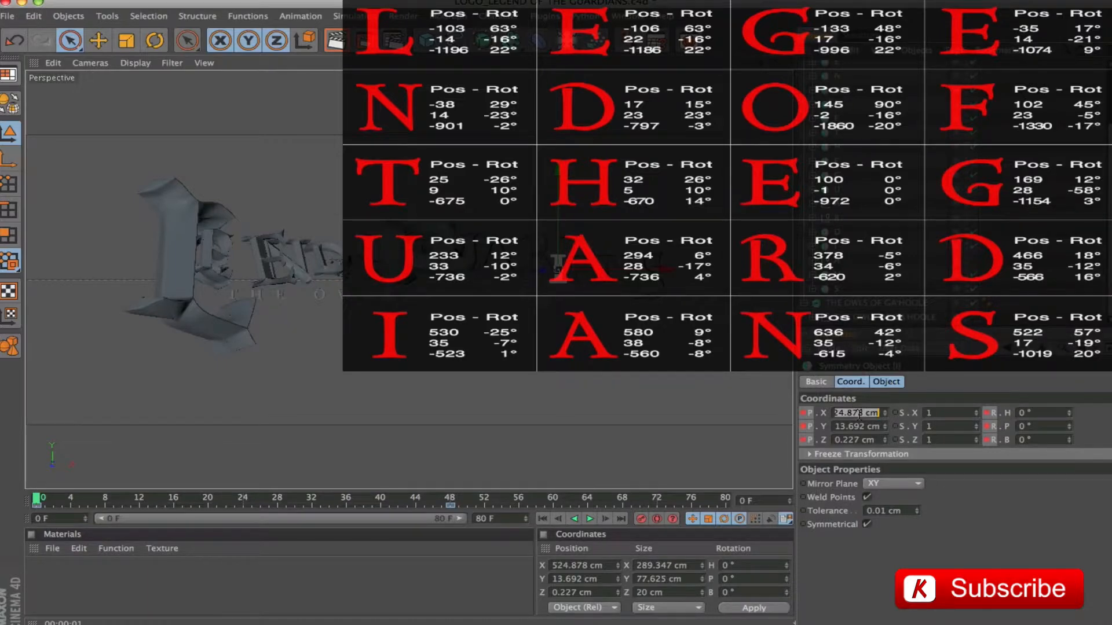
type("530")
key("Tab")
type("35")
key("Tab")
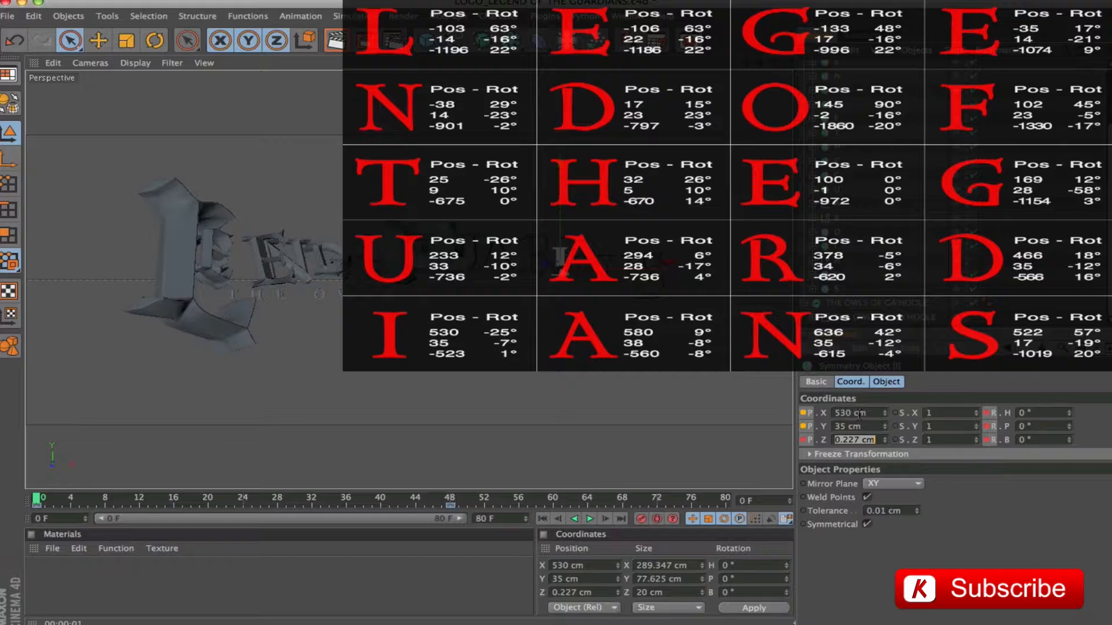
type("523")
key("Tab")
Set the letter I's rotation to H -25°, P -7°, B 1° and keyframe its position and rotation at frame 0.
key("Tab")
key("Tab")
key("Tab")
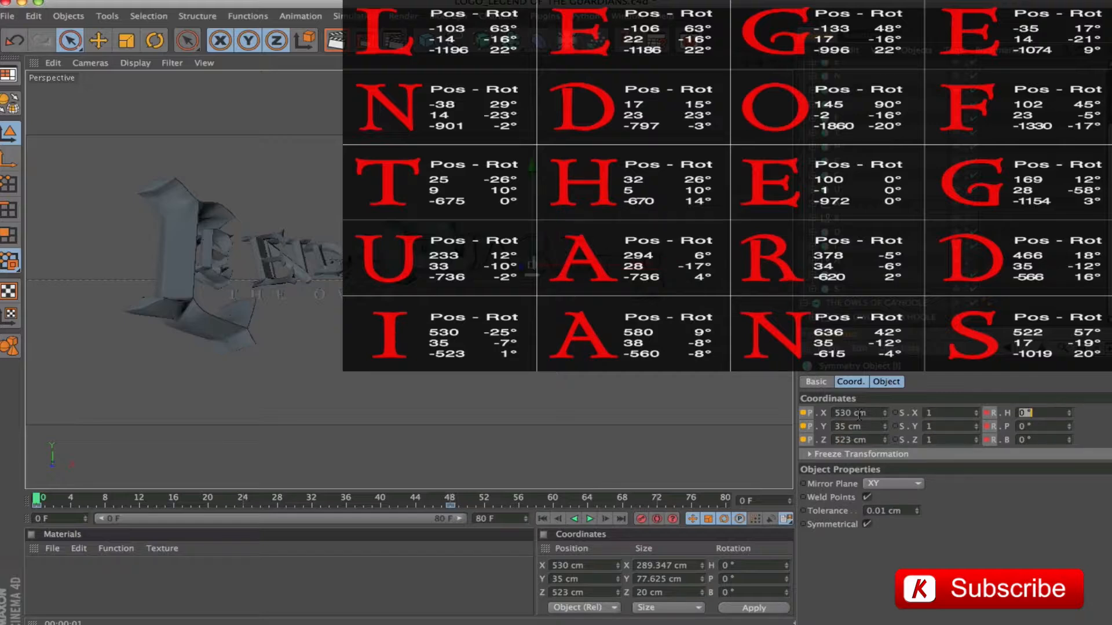
type("-25")
key("Tab")
type("-")
key("Tab")
type("1")
key("Return")
key("F9")
Select the second A null of GUARDIANS and set its position to X 580 cm, Y 32 cm, Z -560 cm.
left_click(838, 261)
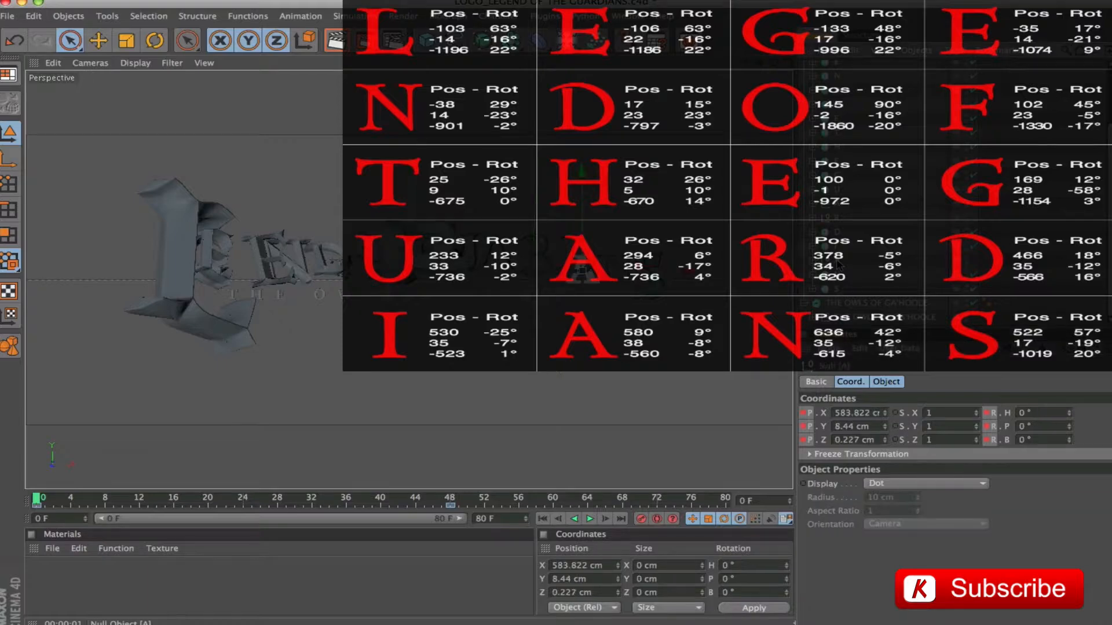
double_click(856, 414)
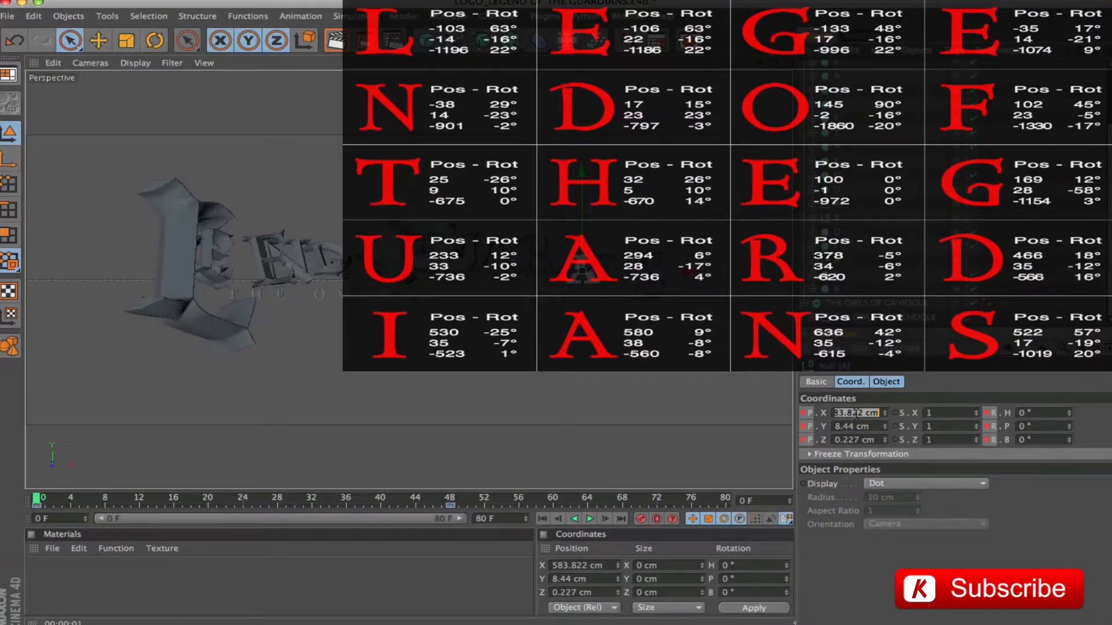
type("580")
key("Tab")
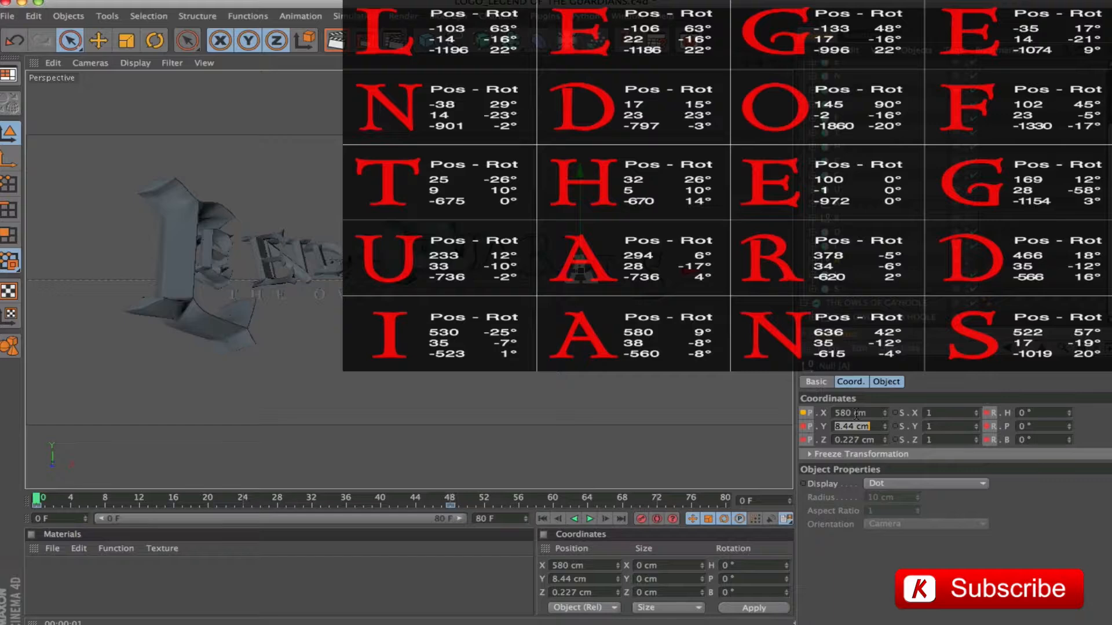
type("32")
key("Tab")
type("-560")
key("Tab")
Set the second A null's rotation to H 9°, P -8°, B -8° and keyframe its position and rotation at frame 0.
key("Tab")
key("Tab")
key("Tab")
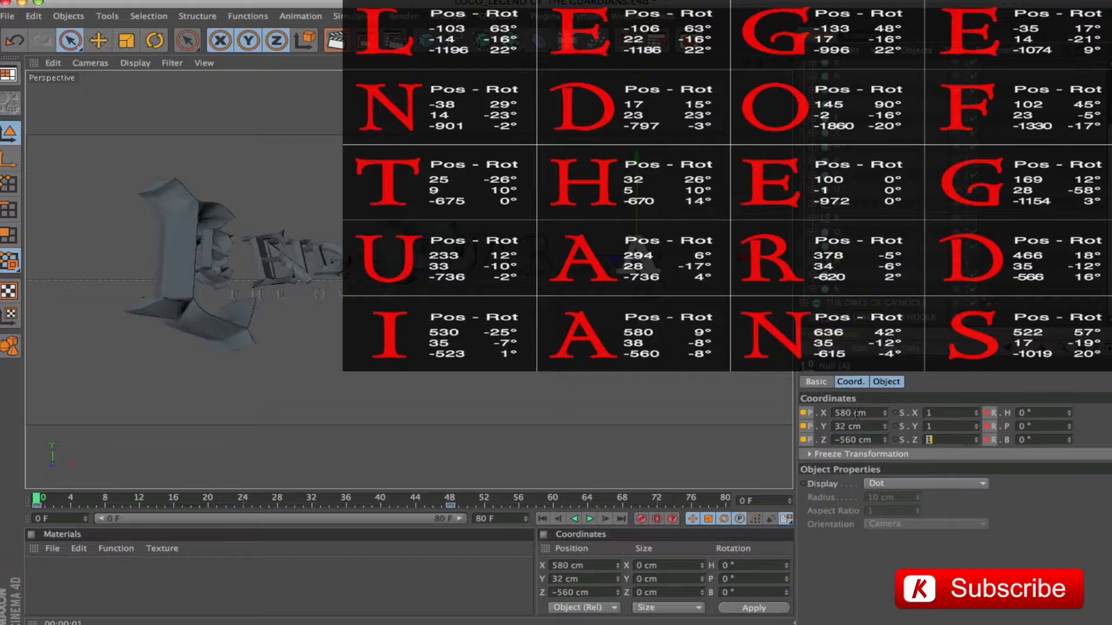
type("9")
key("Tab")
type("-8")
key("Tab")
type("-8")
key("Tab")
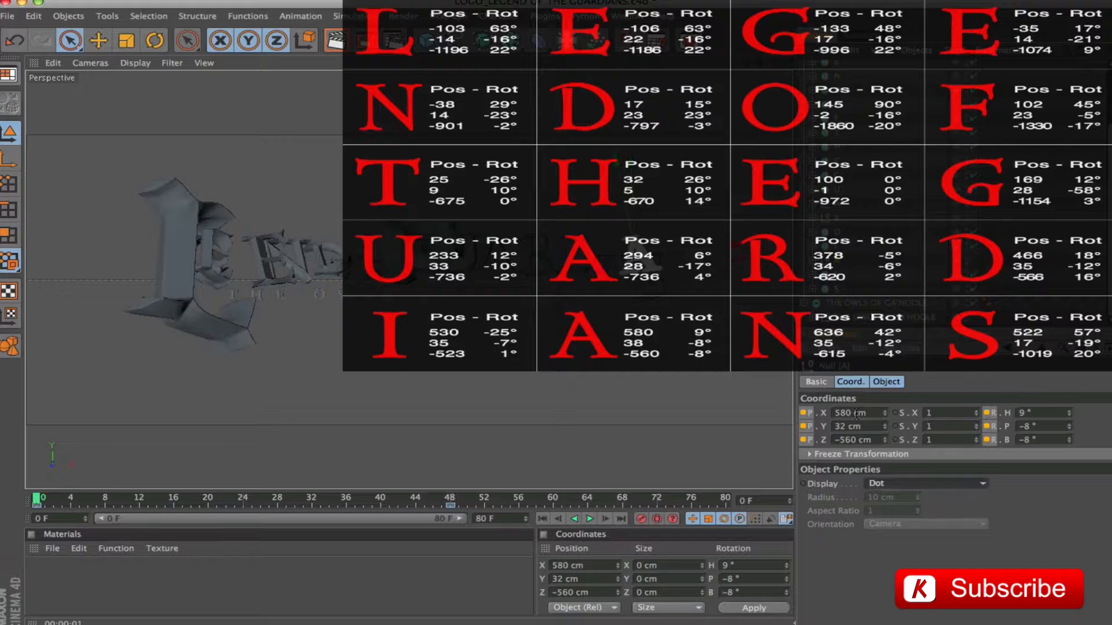
left_click(803, 441, "ctrl")
Select the letter N of GUARDIANS and set its position to X 636 cm, Y 35 cm, Z -615 cm.
left_click(836, 275)
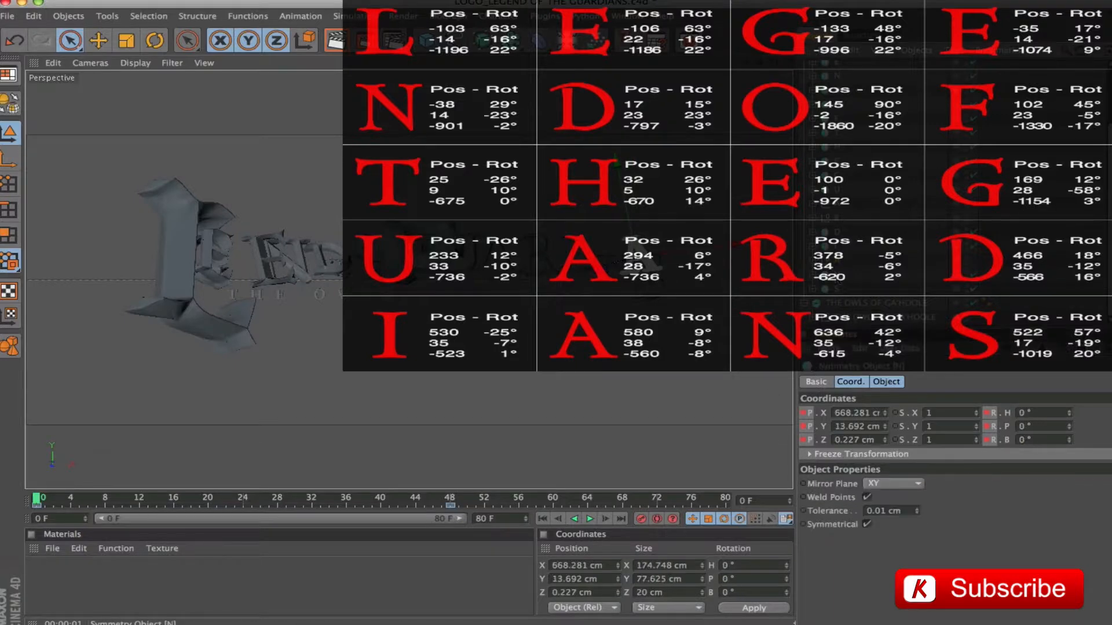
double_click(845, 412)
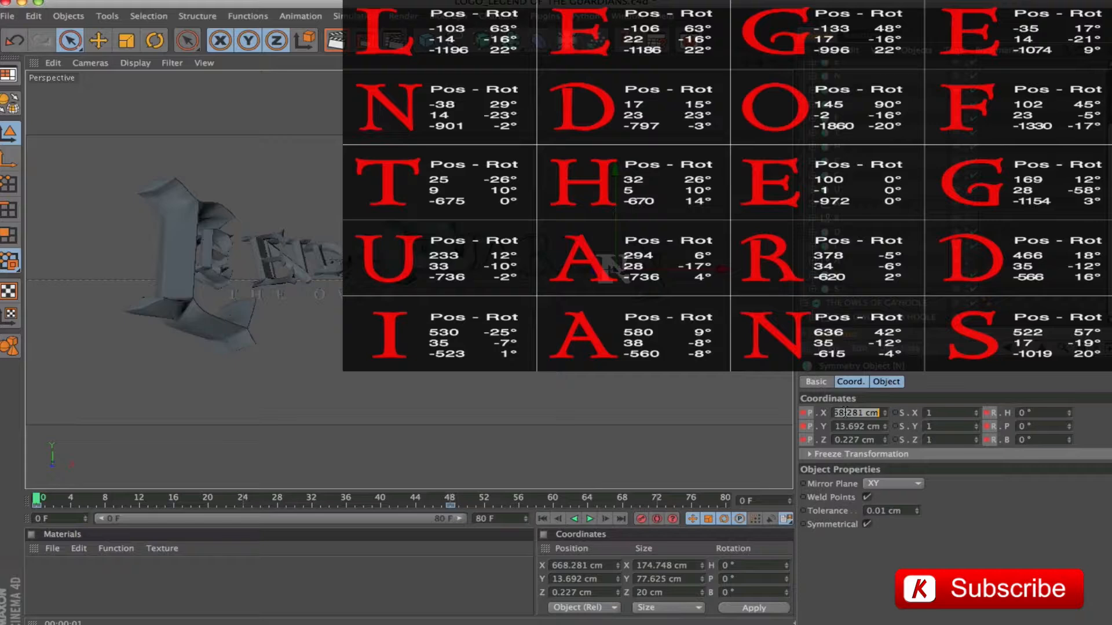
type("636")
key("Tab")
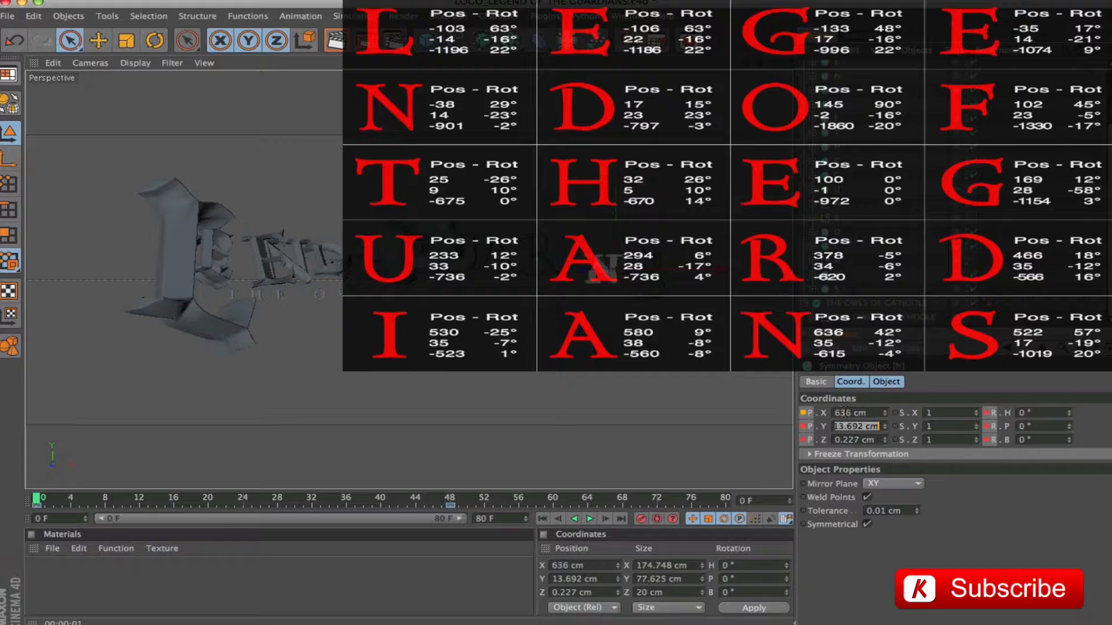
type("35")
key("Tab")
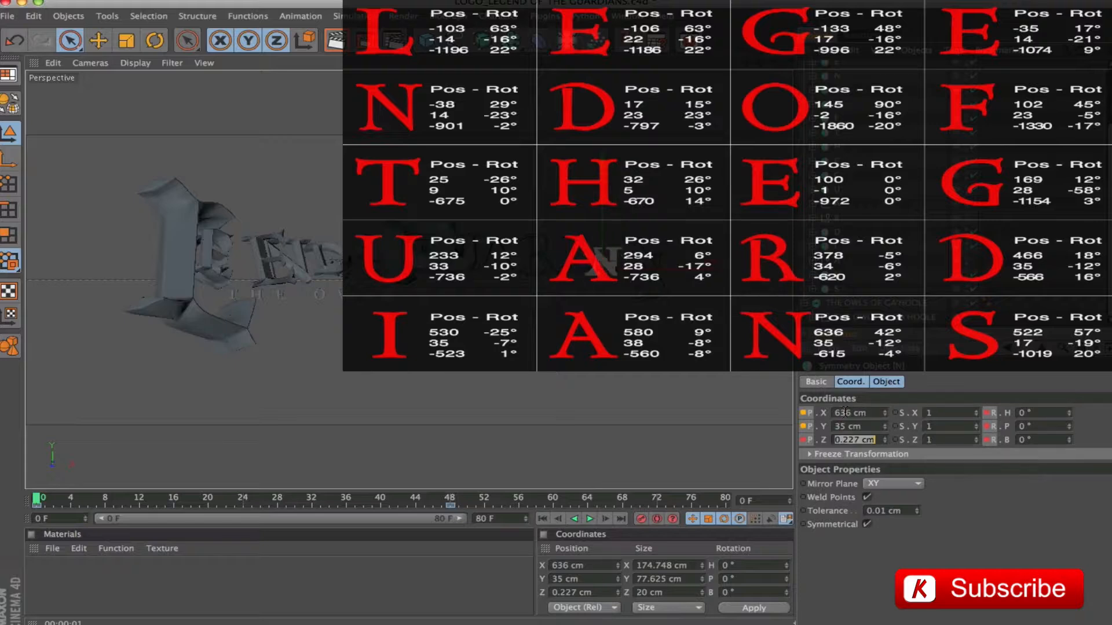
type("-615")
key("Tab")
Set the letter N's rotation to H 42°, P -12°, B -5° and keyframe its position and rotation at frame 0.
key("Tab")
key("Tab")
key("Tab")
type("42")
key("Tab")
type("-12")
key("Tab")
type("-5")
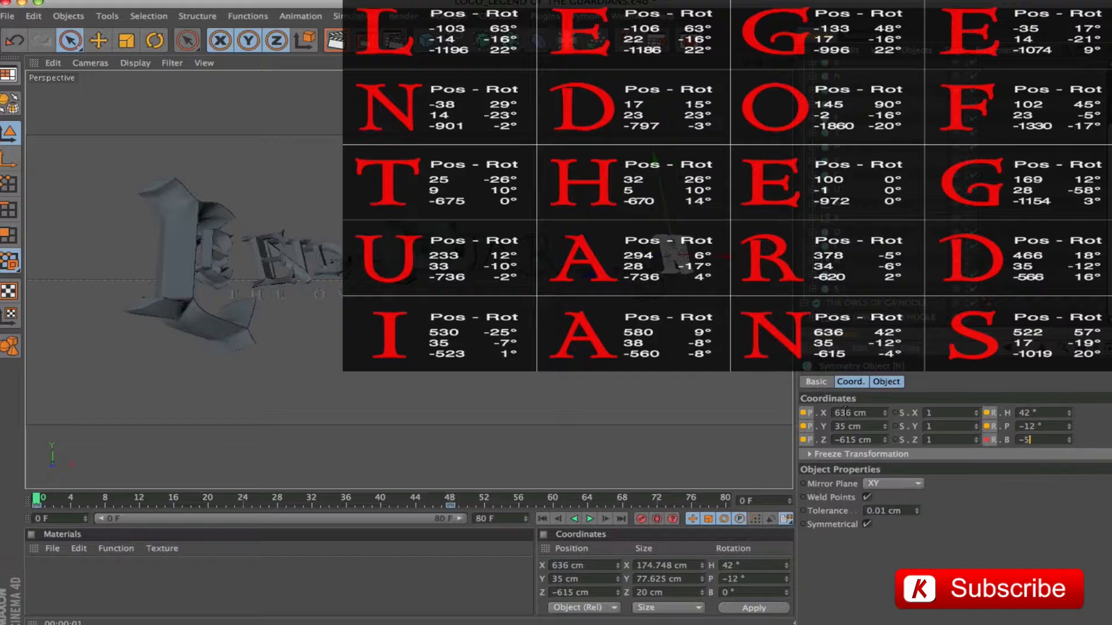
key("Tab")
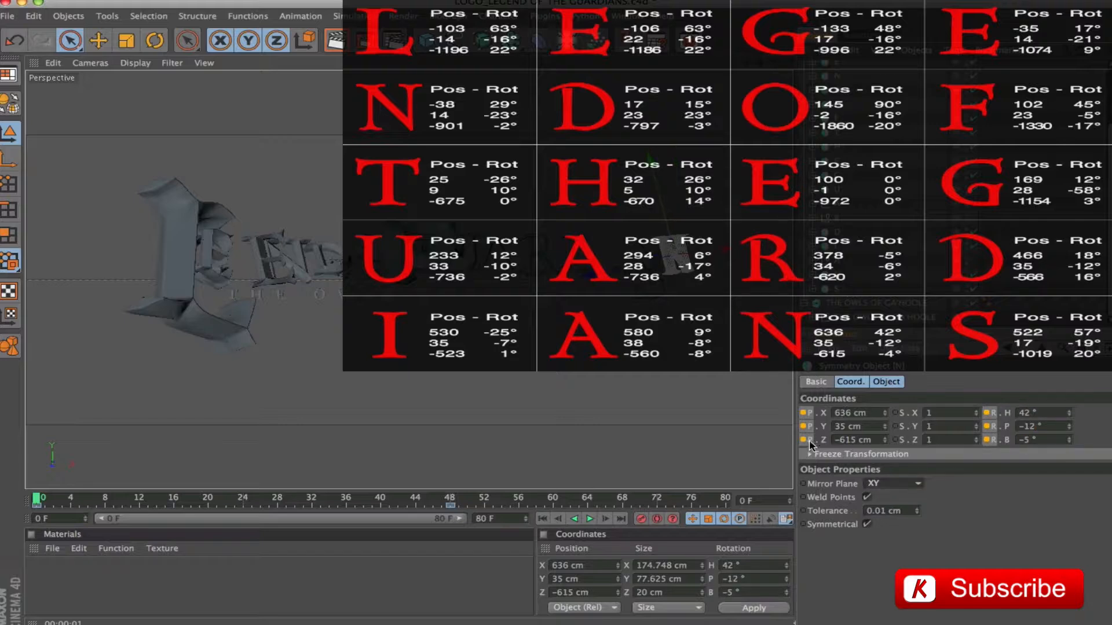
key("F9")
Select the letter S of GUARDIANS and set its position to X 522 cm, Y 17 cm, Z -1019 cm.
left_click(837, 288)
double_click(859, 413)
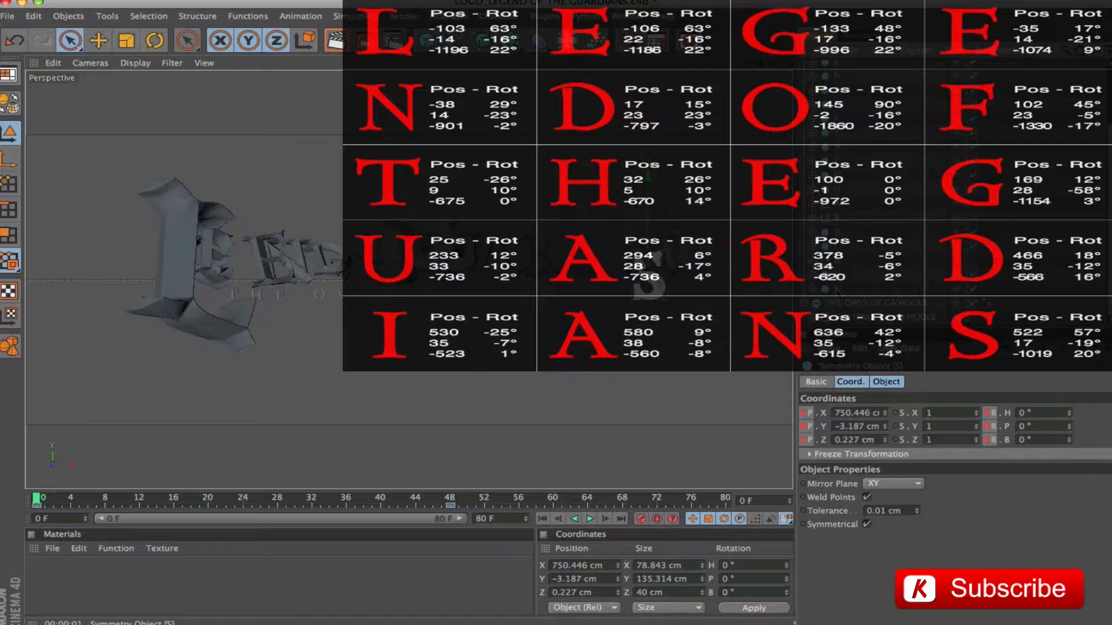
type("52")
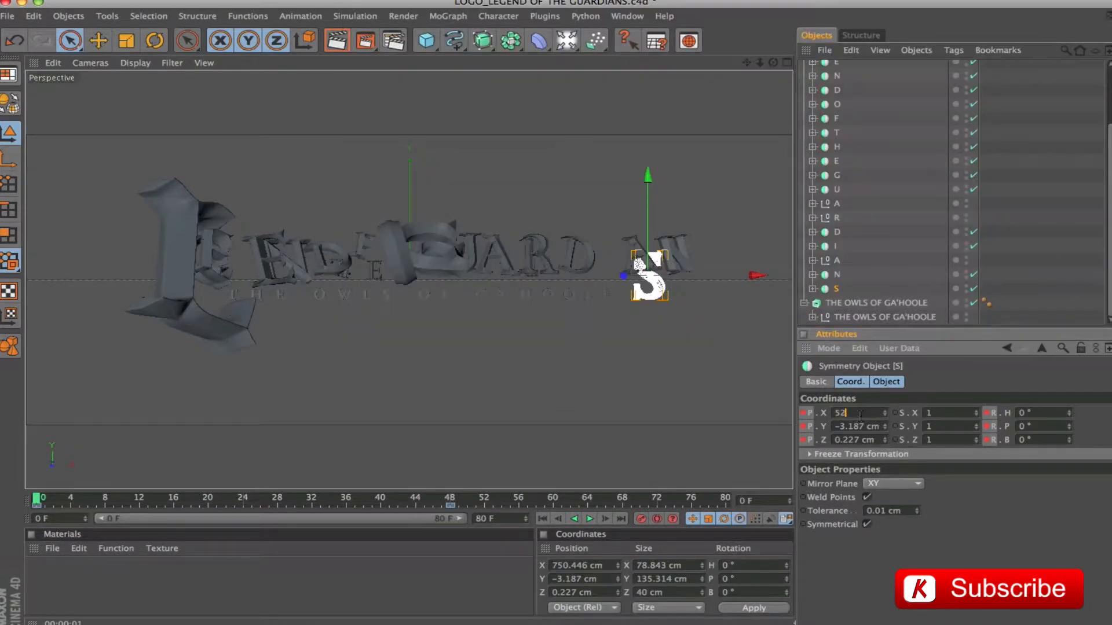
type("2")
key("Tab")
type("17")
key("Tab")
type("-")
type("103")
type("9")
key("Tab")
Set the letter S's rotation to H 57°, P -19°, B 20° and keyframe its position and rotation at frame 0.
key("Tab")
key("Tab")
key("Tab")
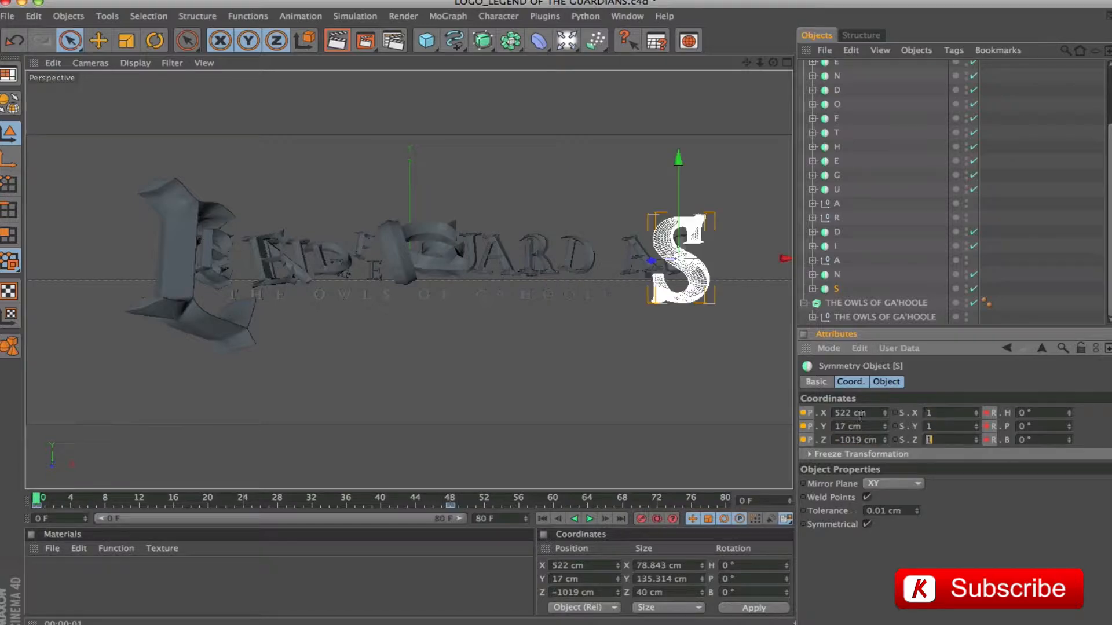
type("57")
key("Tab")
type("-19")
key("Tab")
type("20")
key("Return")
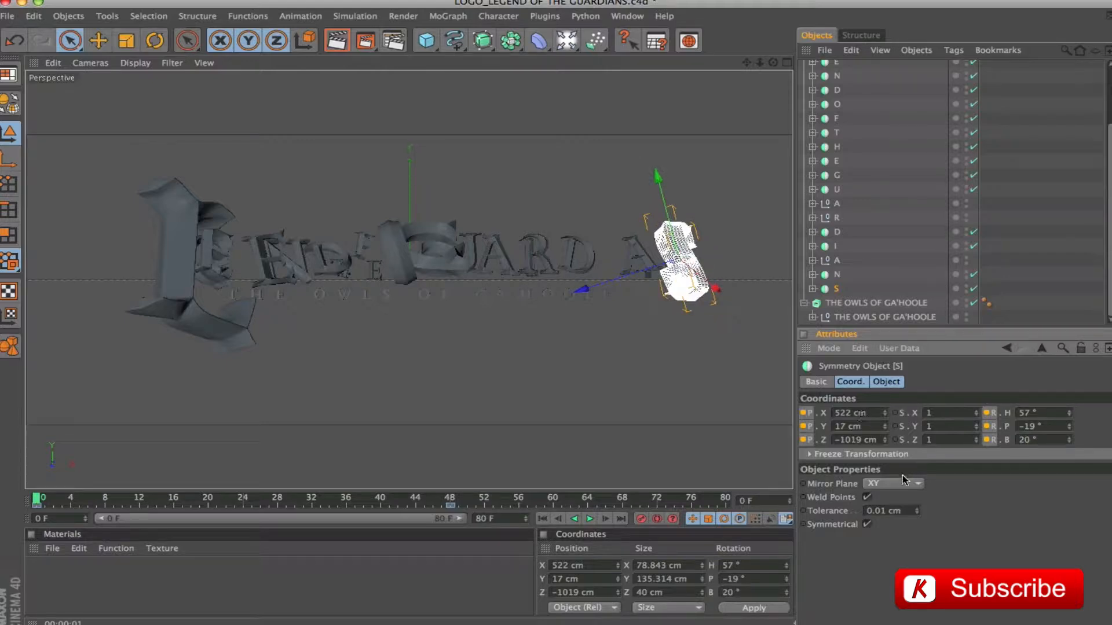
left_click(804, 441)
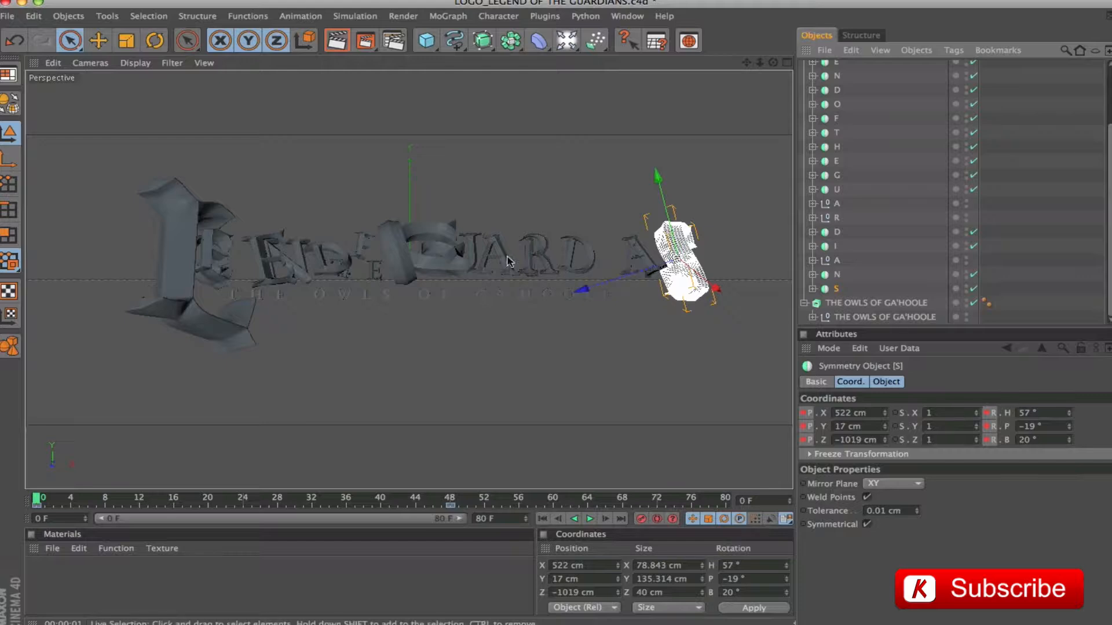
Select the letter I of GUARDIANS again and correct its Z position to -523 cm.
left_click(836, 246)
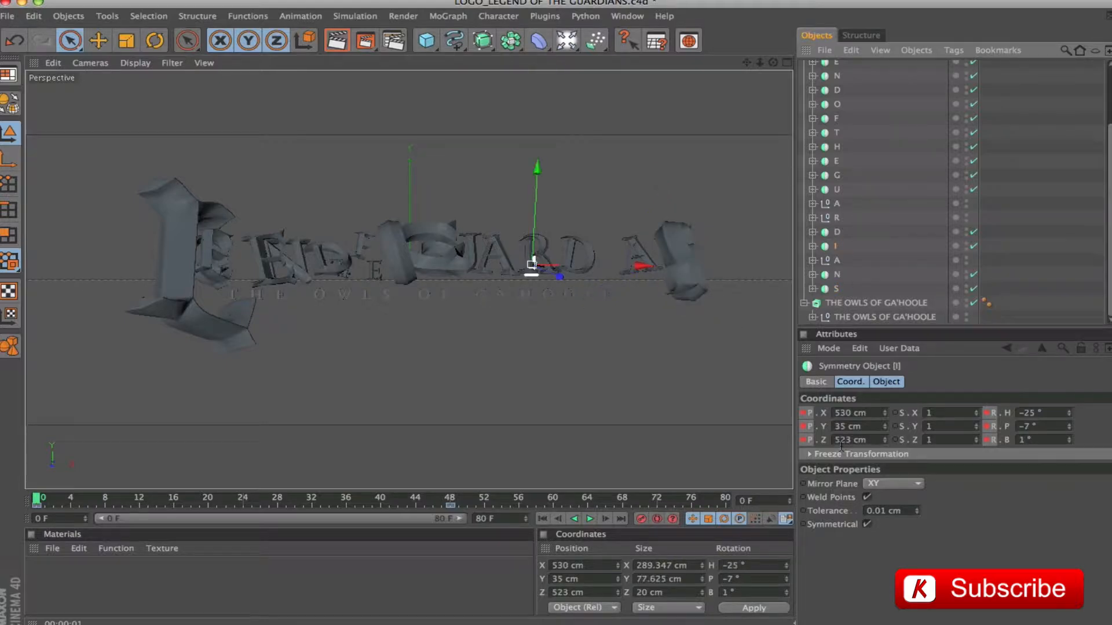
type("-")
key("Return")
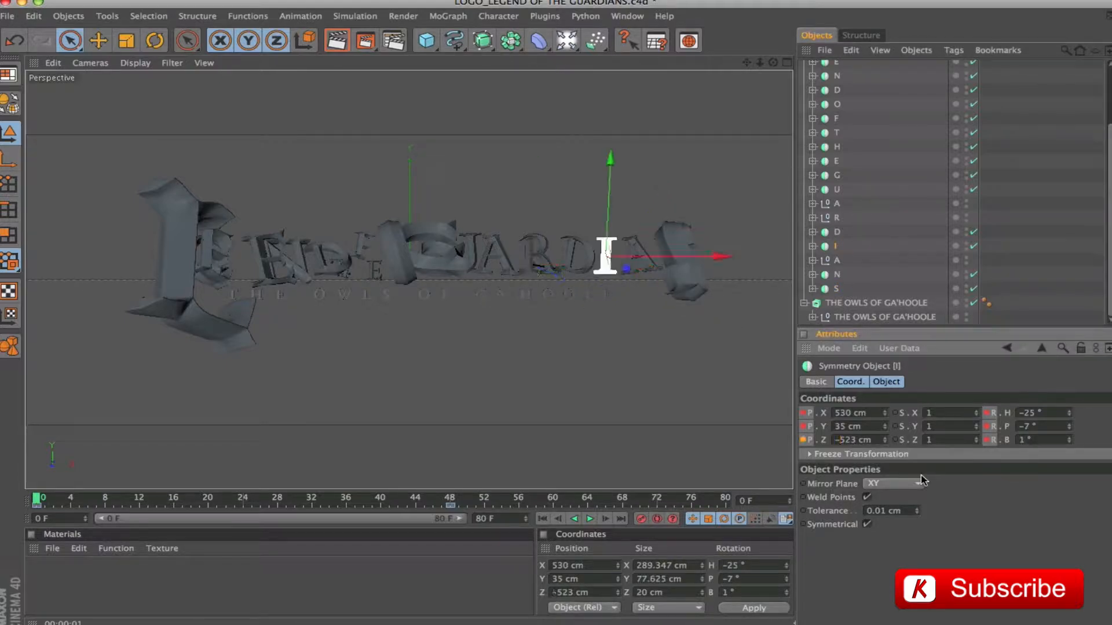
Keyframe the letter I's corrected Z position at frame 0 and play the animation to check the letters' motion.
left_click(803, 439, "ctrl")
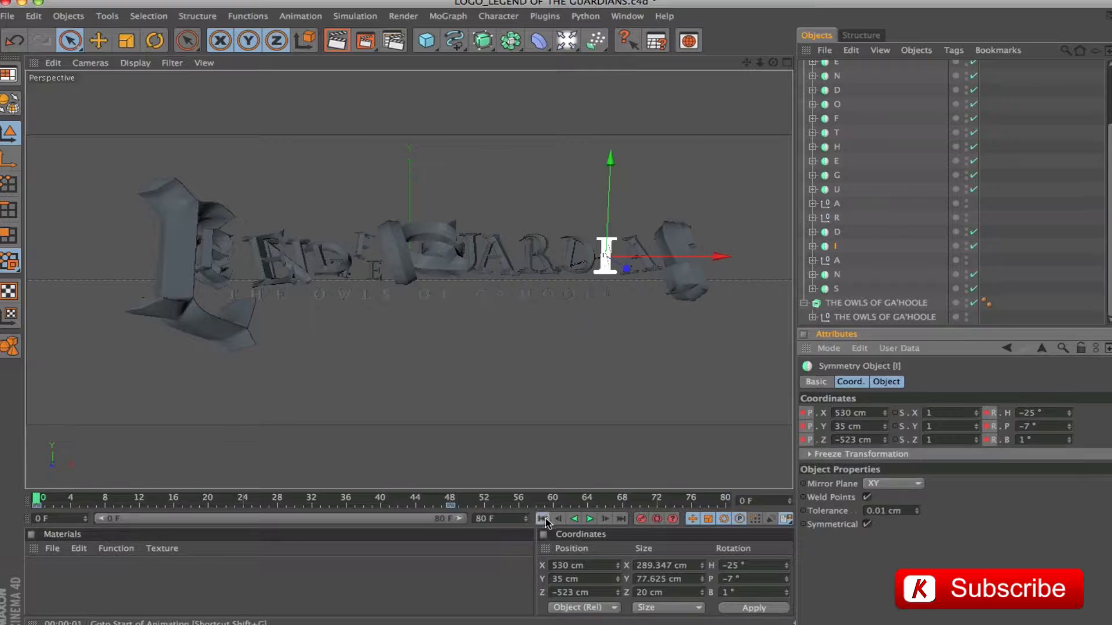
left_click(589, 519)
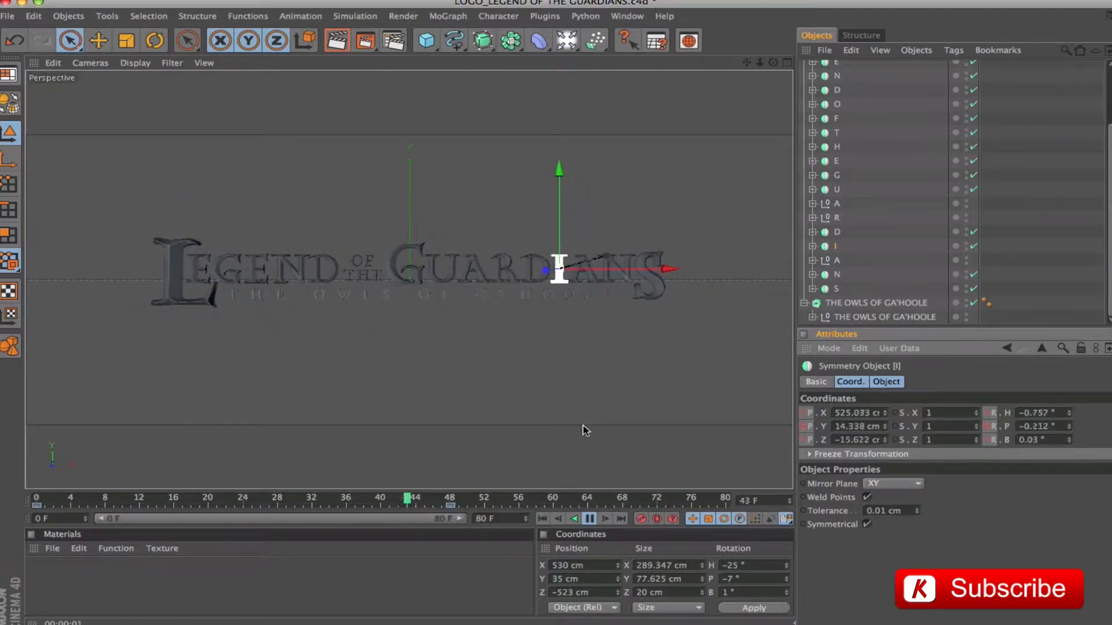
left_click(591, 520)
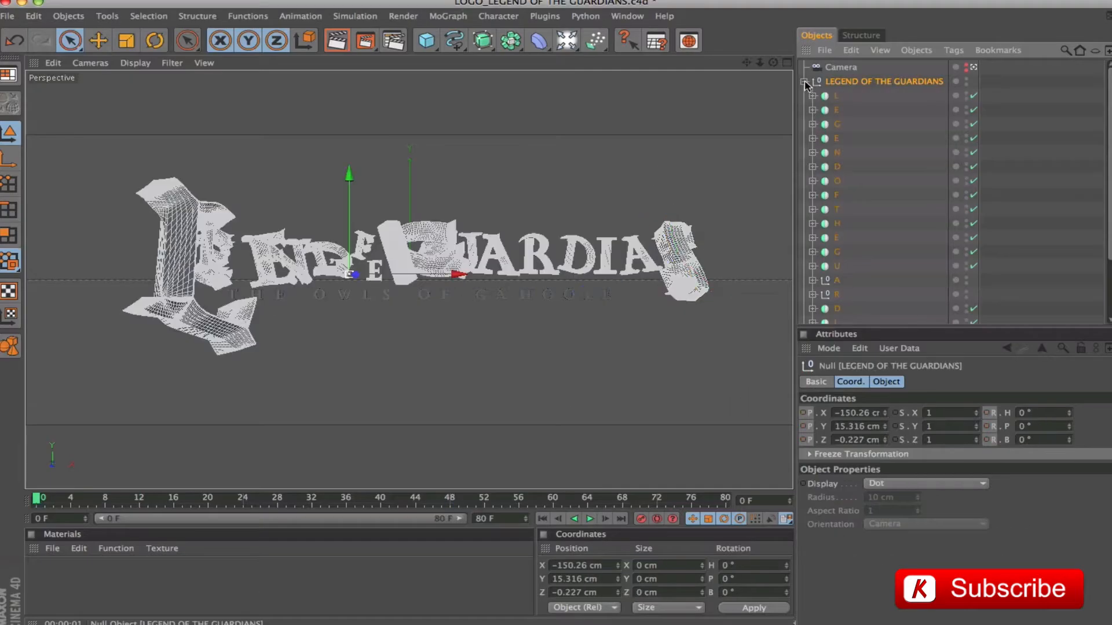
Collapse the LEGEND OF THE GUARDIANS group, go to frame 66 and select all the letter splines of THE OWLS OF GA'HOOLE.
left_click(805, 82)
left_click(843, 186)
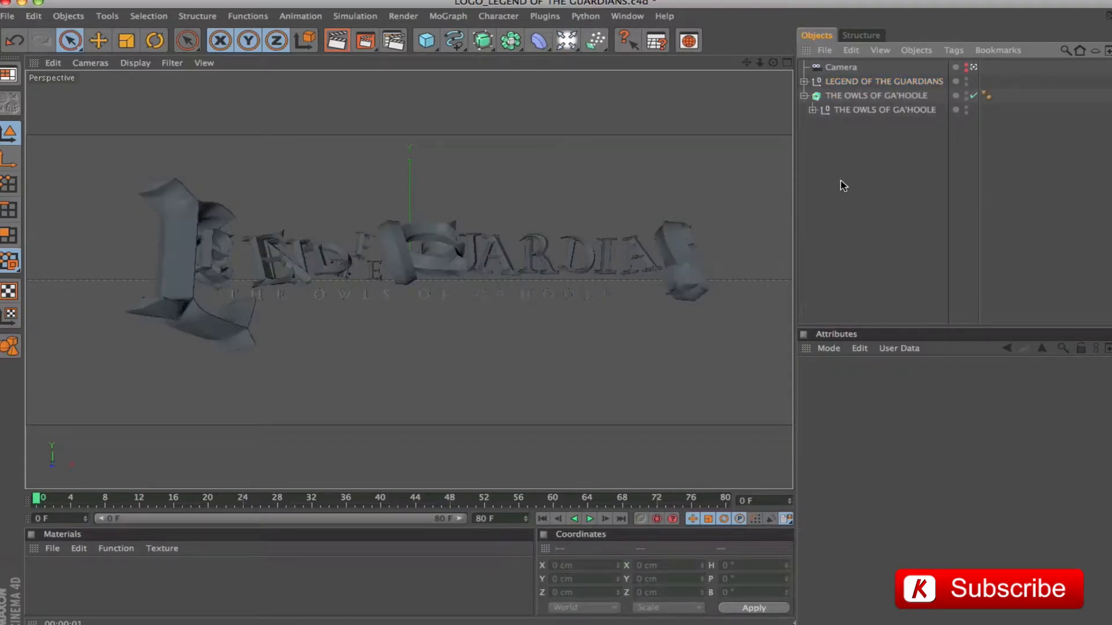
left_click_drag(39, 499, 606, 508)
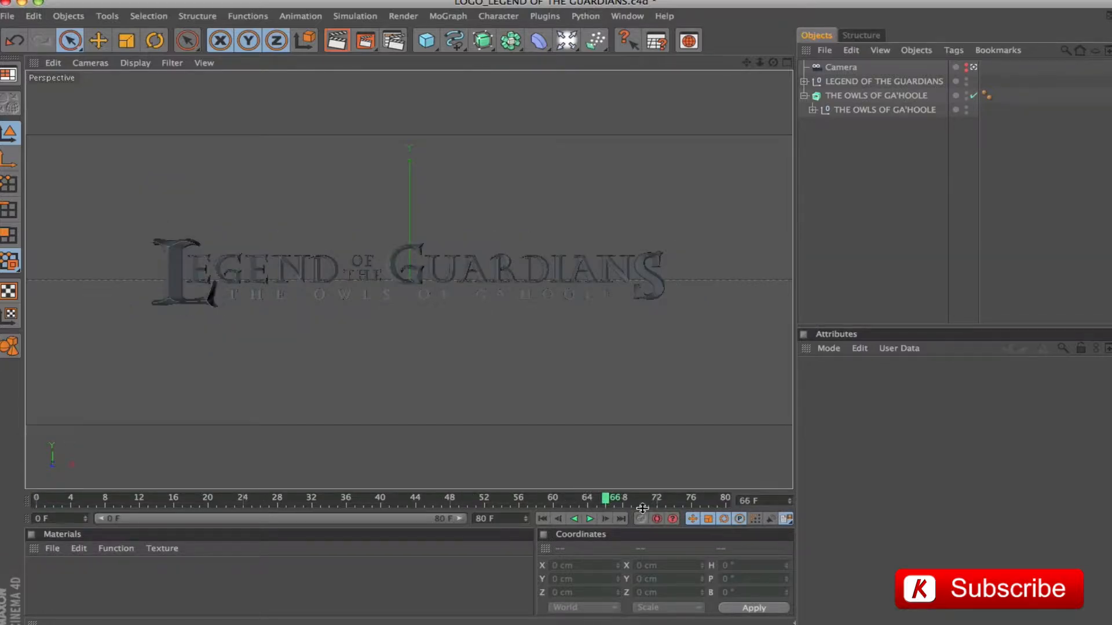
left_click(811, 110)
left_click(849, 127)
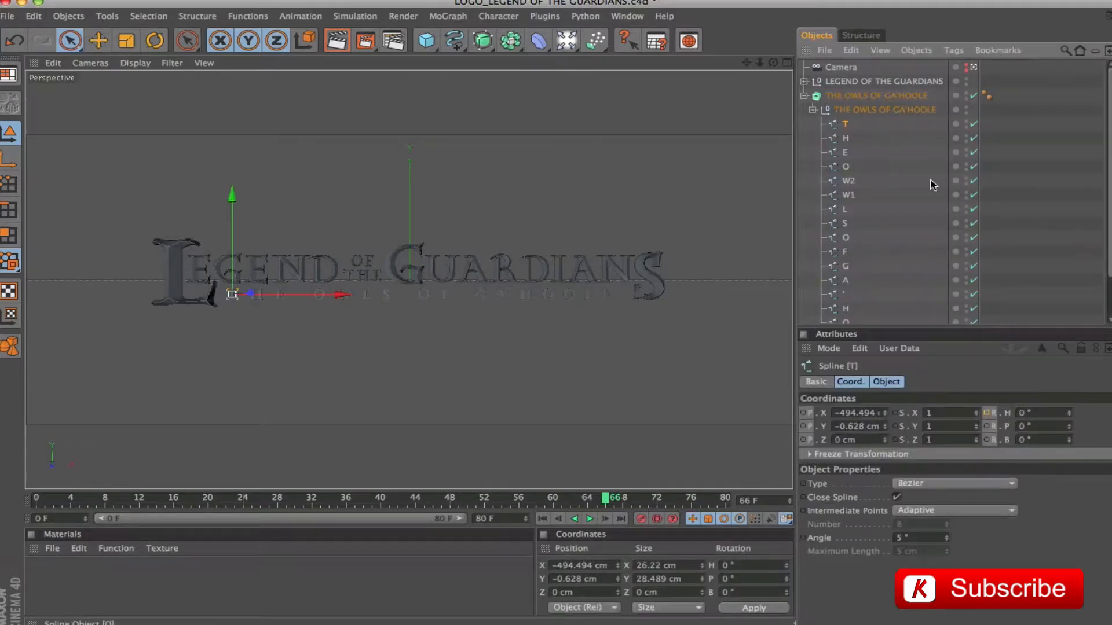
left_click_drag(1108, 134, 1109, 178)
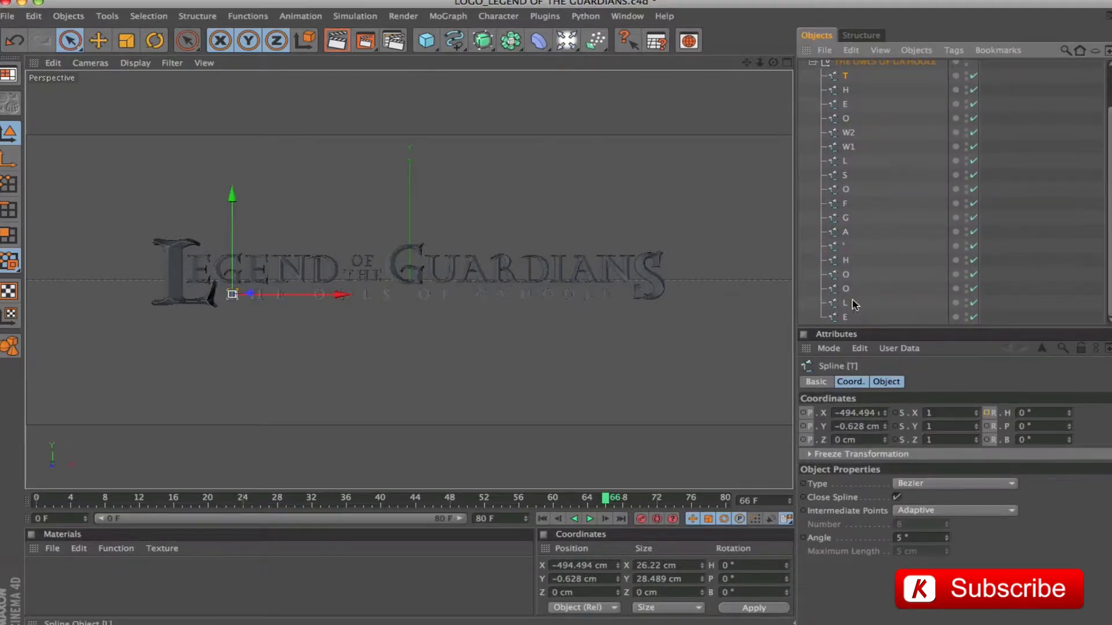
left_click(844, 320, "shift")
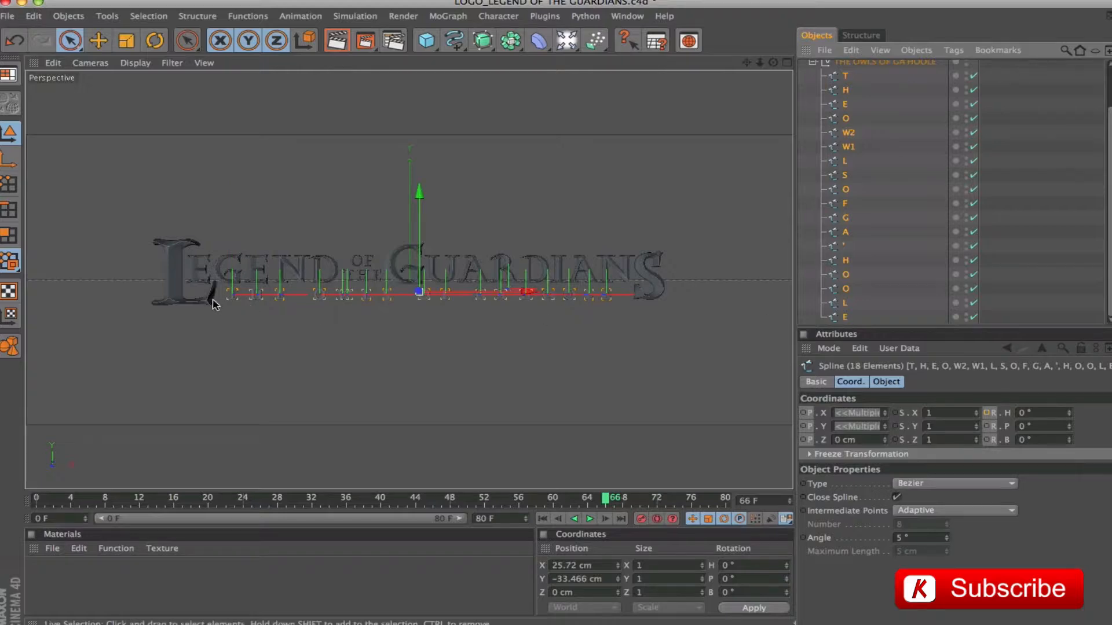
scroll(880, 232, "up", 3)
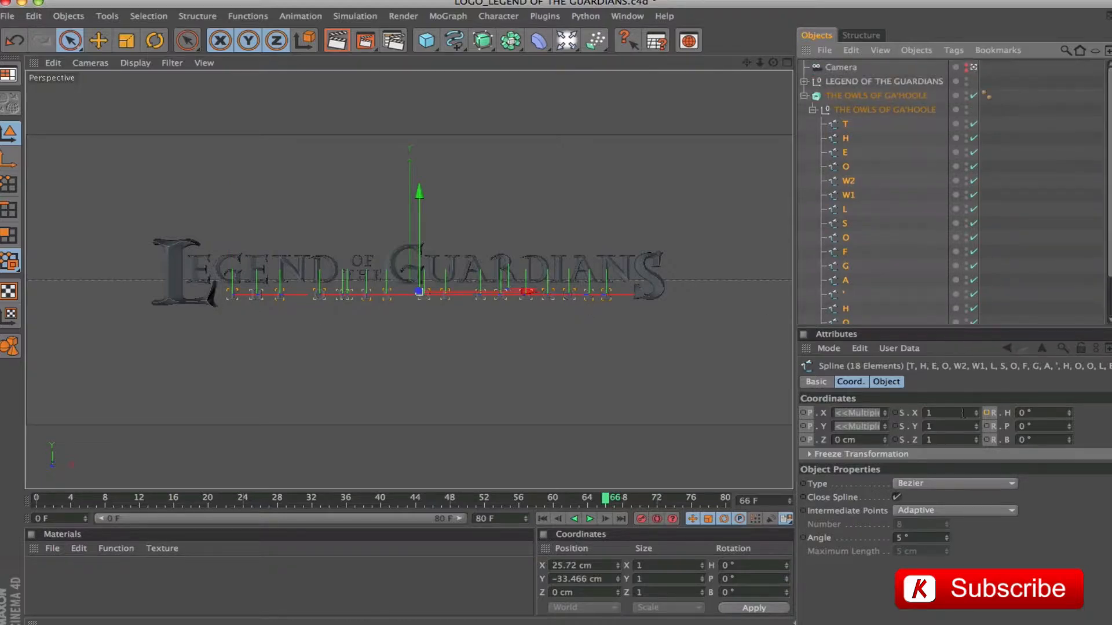
Set the selected subtitle letters' heading rotation to 90° and keyframe only that rotation at frame 66.
double_click(1041, 413)
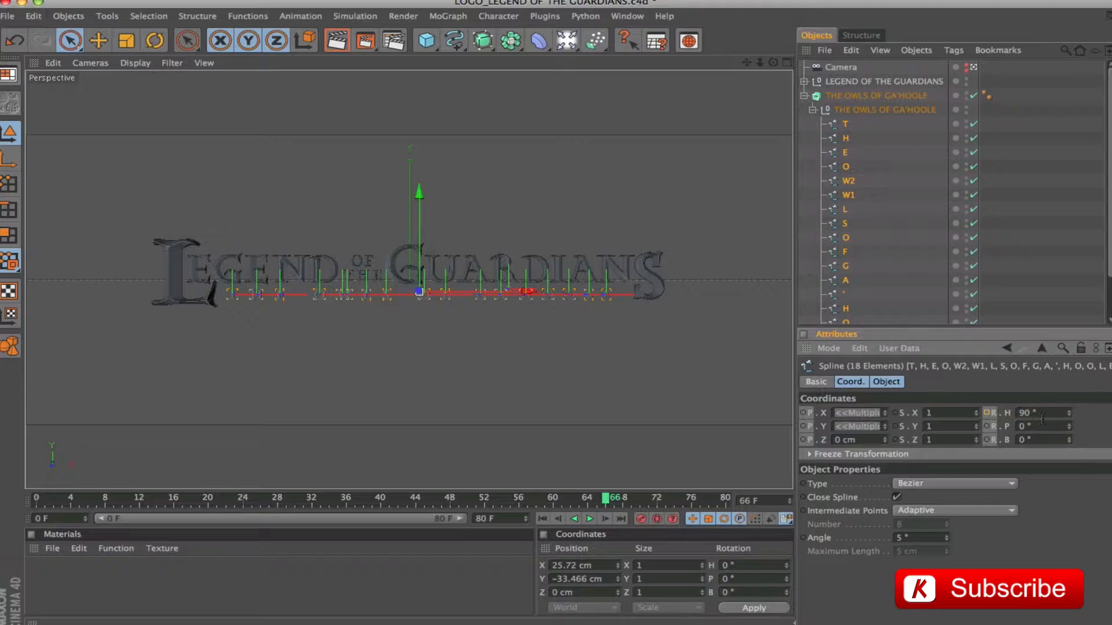
left_click(1006, 414)
left_click(987, 413, "ctrl")
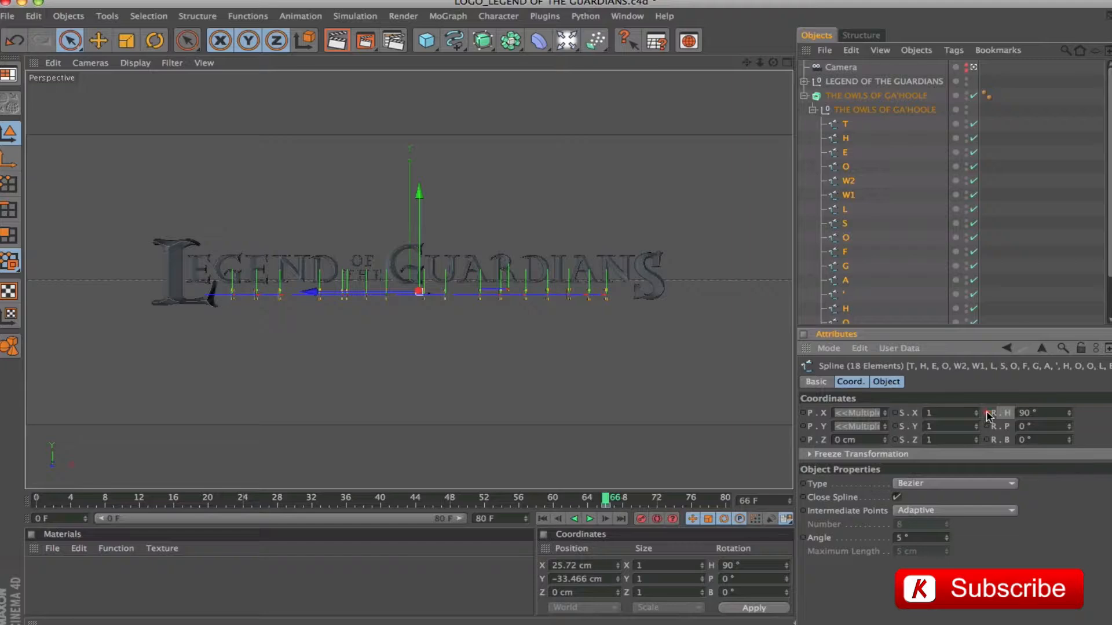
At frame 76, set the subtitle letters' heading rotation to 0° and keyframe it.
left_click_drag(606, 499, 692, 509)
left_click(1037, 413)
left_click(986, 412)
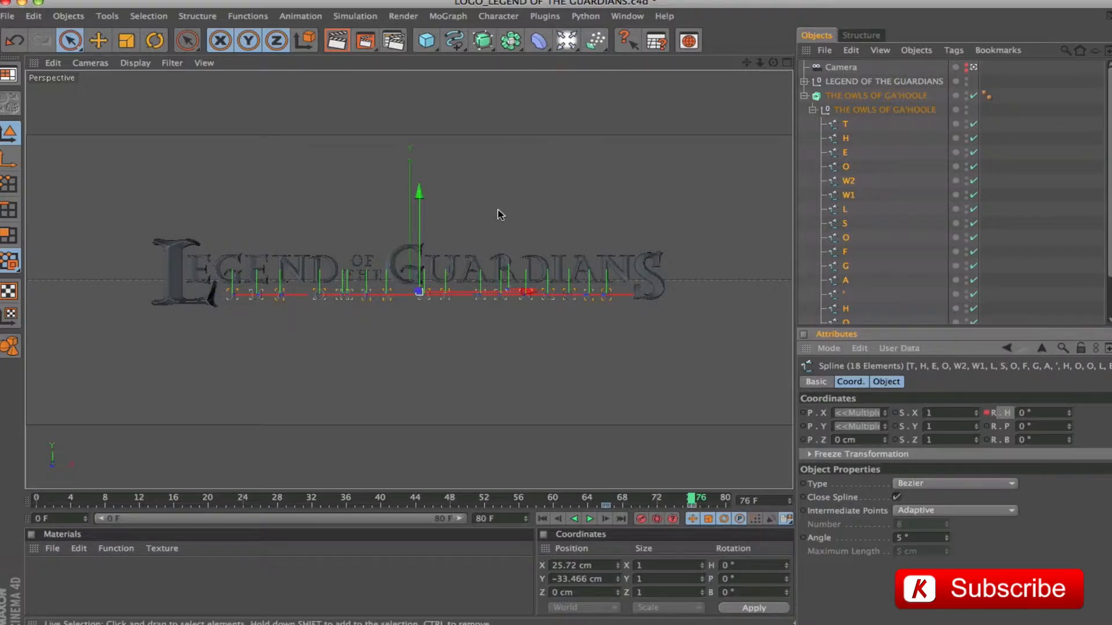
Leave the camera view, move closer to the subtitle and check its letter rotation at frames 68, 72 and 76.
left_click(973, 67)
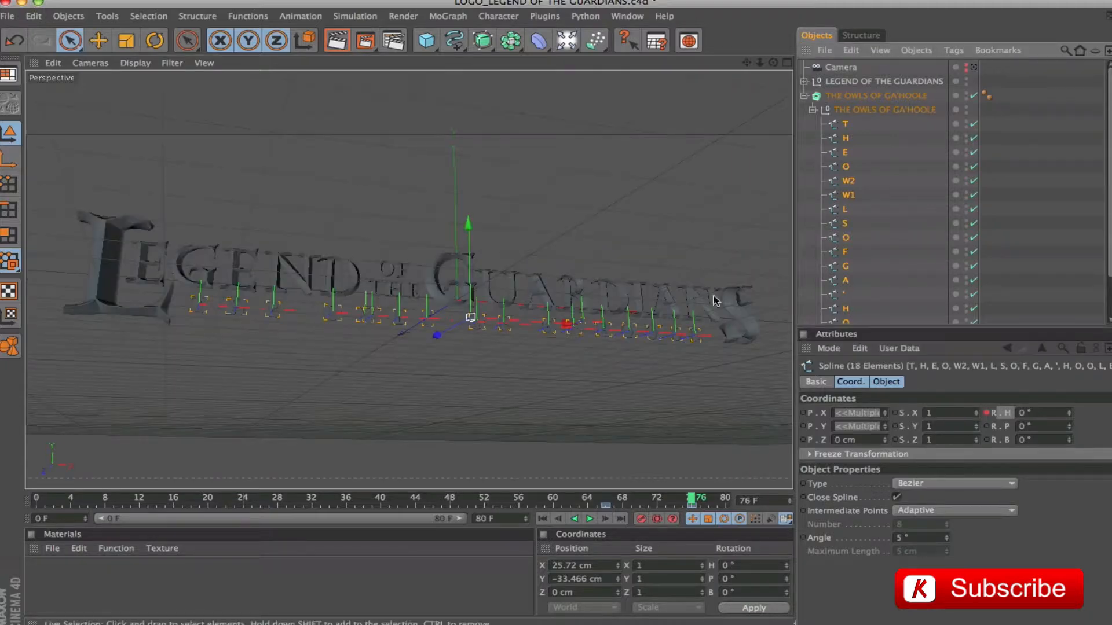
left_click_drag(759, 62, 805, 62)
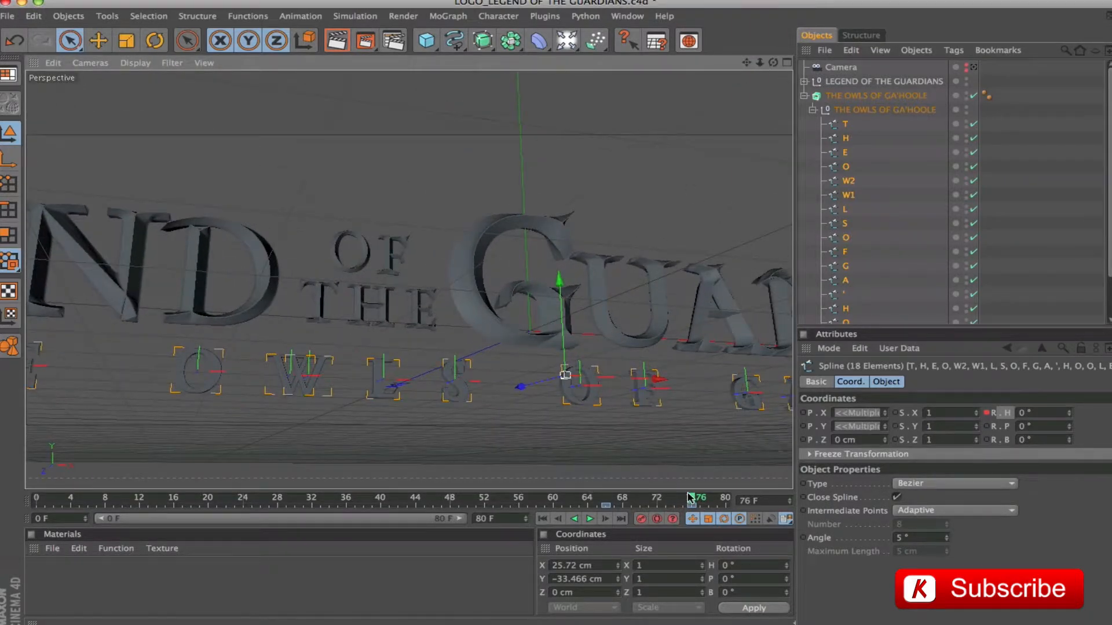
left_click_drag(670, 501, 623, 504)
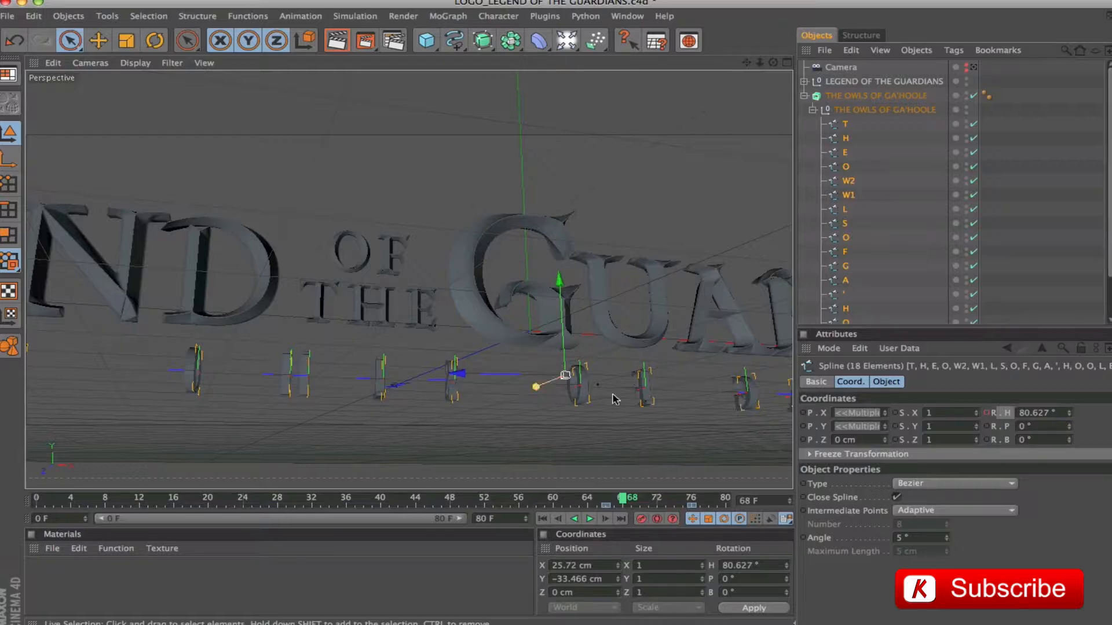
left_click(653, 503)
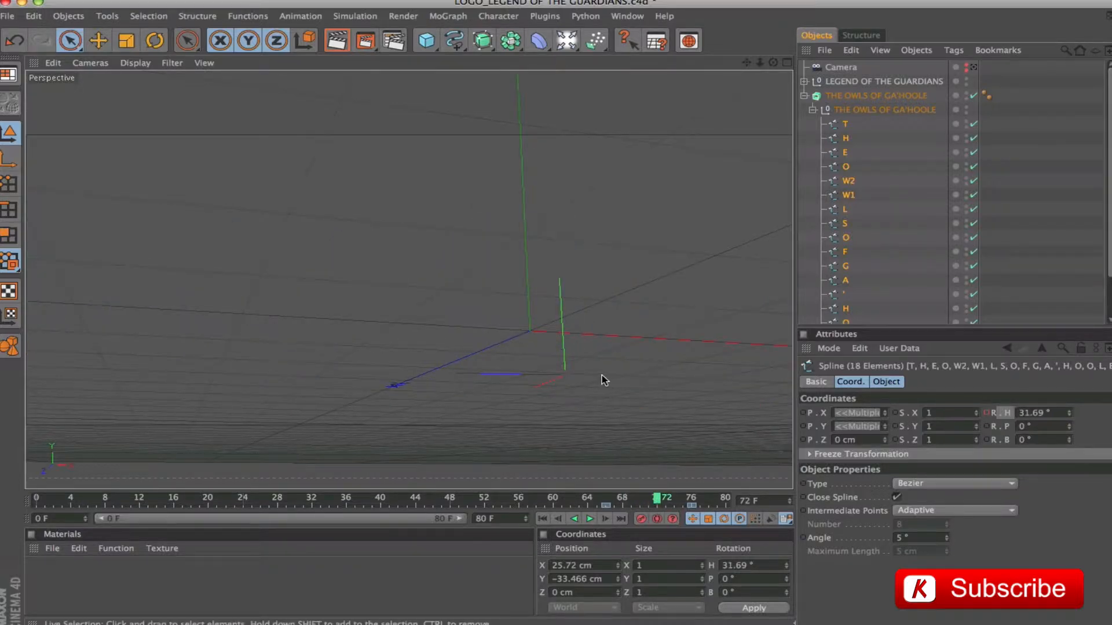
left_click(690, 502)
Select the THE OWLS OF GA'HOOLE extrude object, set its Z movement to 0 cm and keyframe the movement at frame 72.
left_click(813, 110)
left_click(861, 149)
left_click(859, 96)
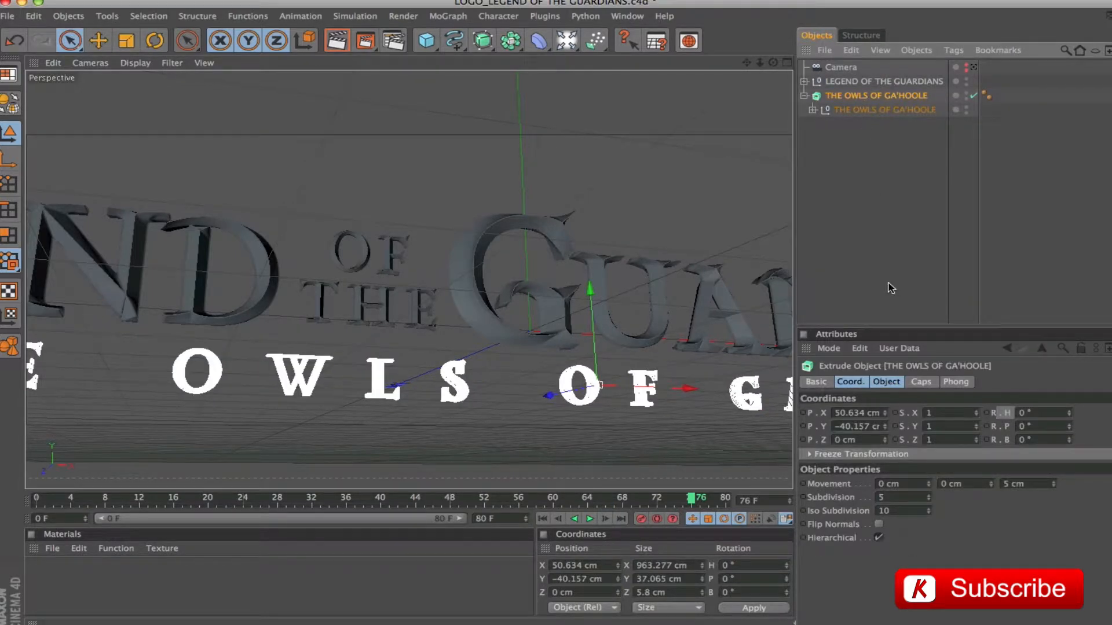
left_click(886, 382)
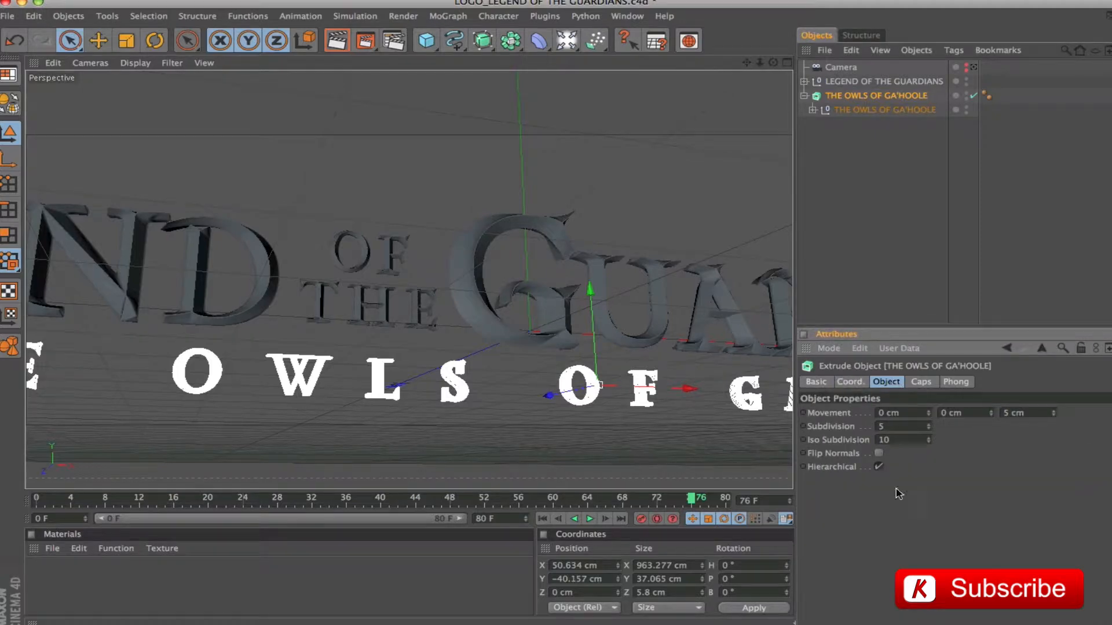
left_click_drag(691, 499, 656, 504)
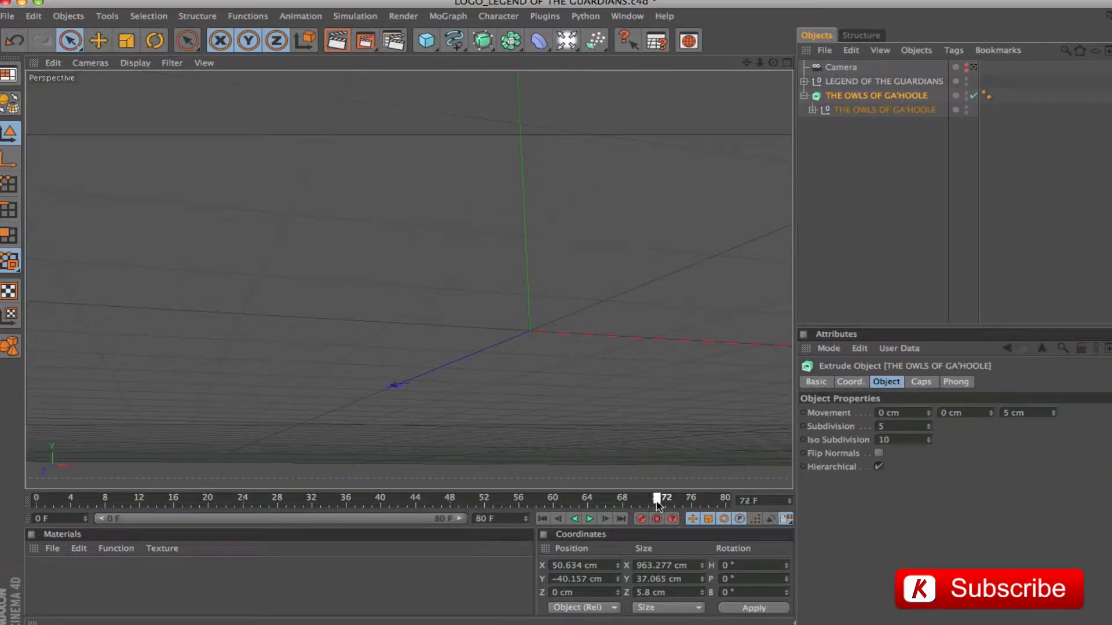
left_click(811, 413)
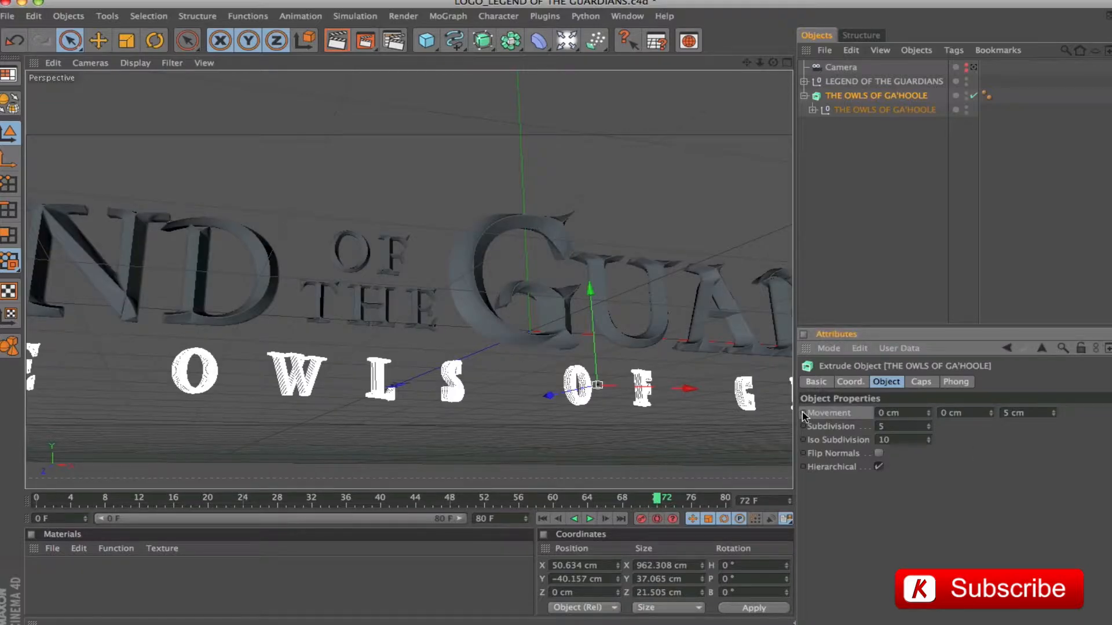
left_click(803, 413, "ctrl")
left_click(1033, 412)
type("0")
key("Return")
left_click(803, 412, "ctrl")
At frame 76, set the subtitle extrusion's Z movement to 5 cm and keyframe it.
left_click_drag(653, 503, 691, 508)
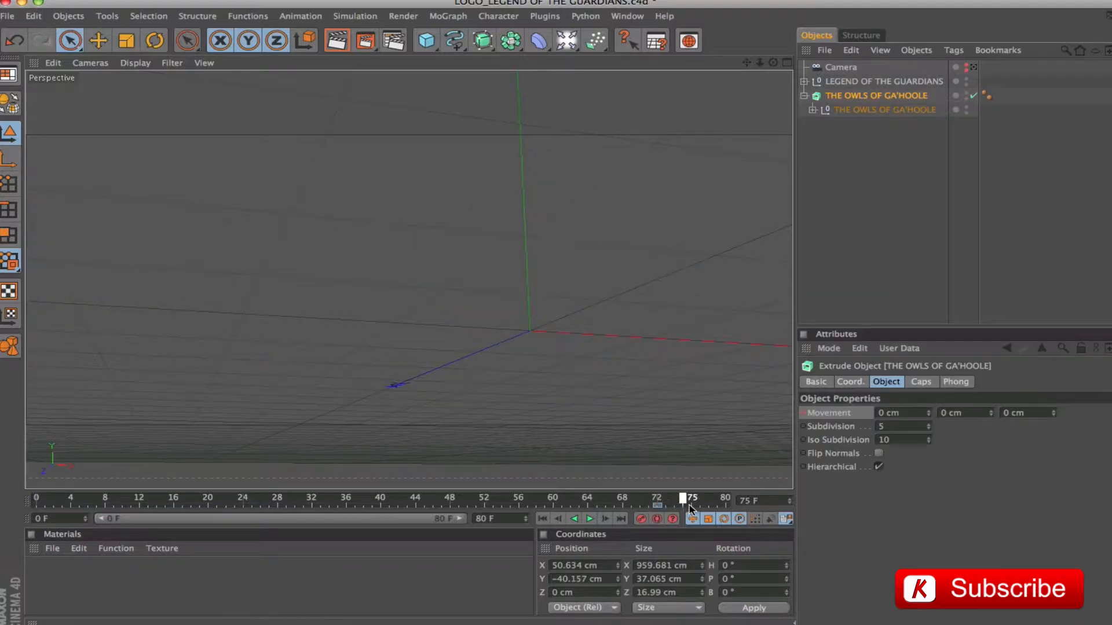
left_click(1013, 413)
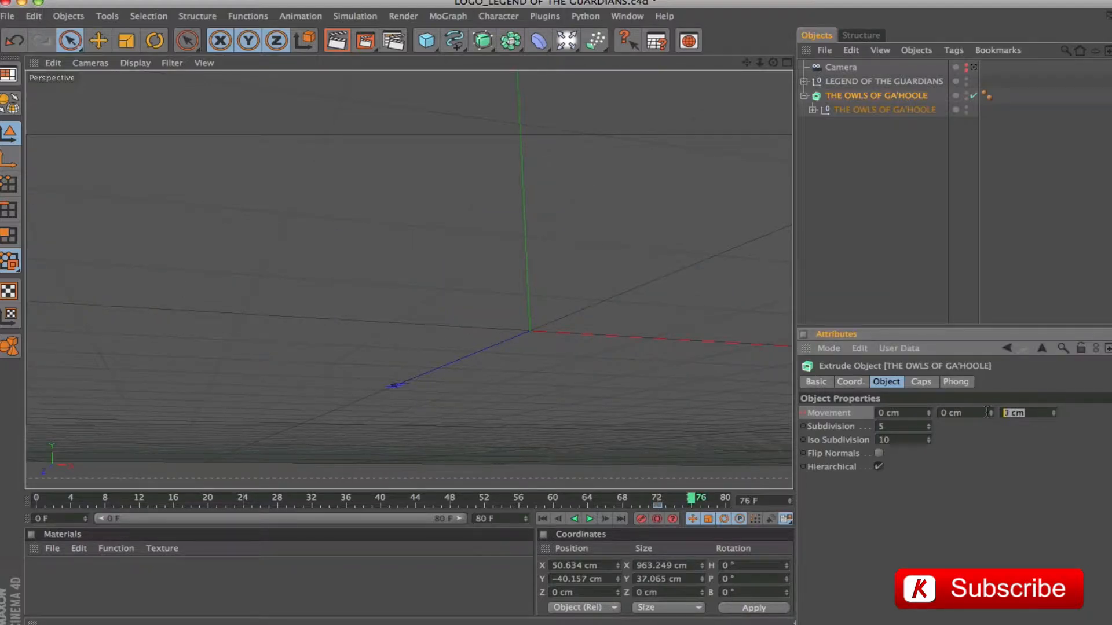
type("5")
left_click(803, 413, "ctrl")
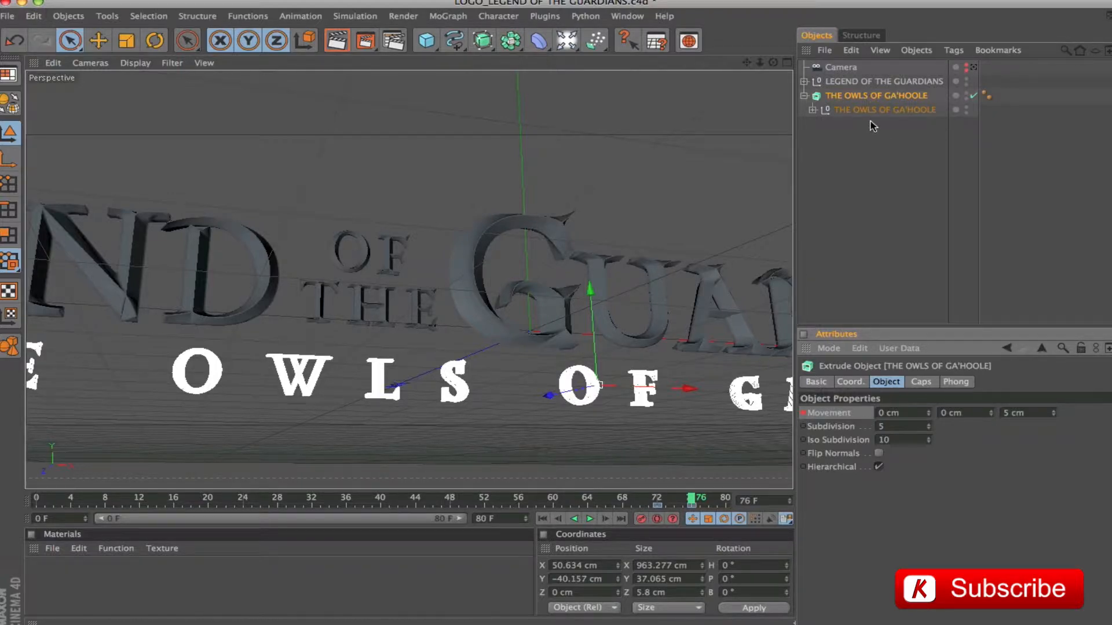
Add a Display tag to the subtitle extrude object, enable its visibility option and keyframe 100% visibility at frame 76.
right_click(881, 95)
mouse_move(909, 103)
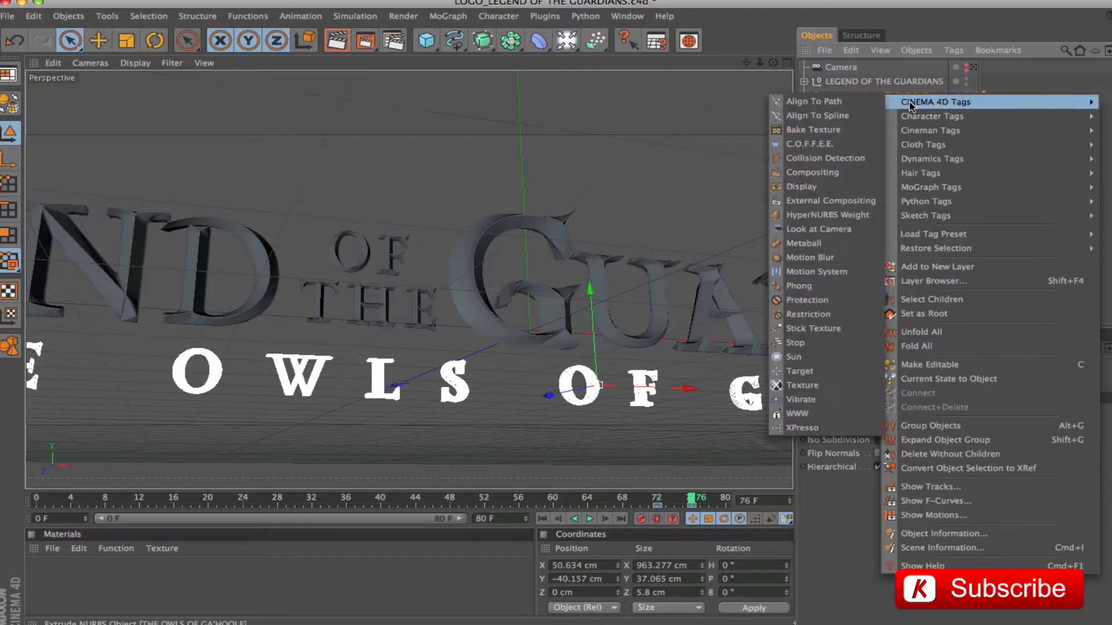
left_click(802, 187)
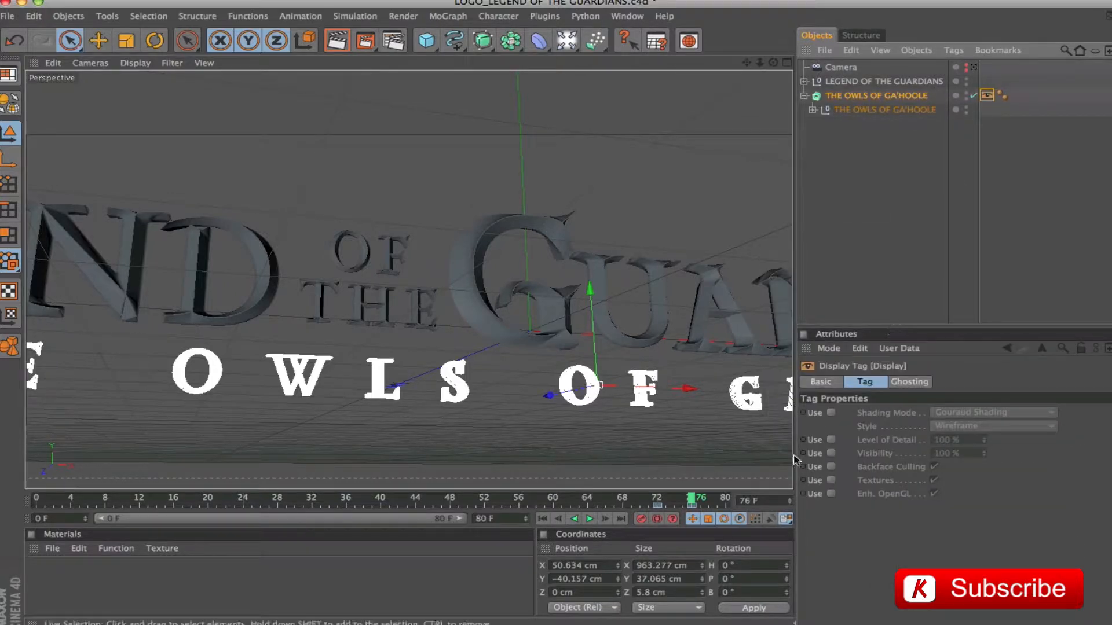
left_click(831, 454)
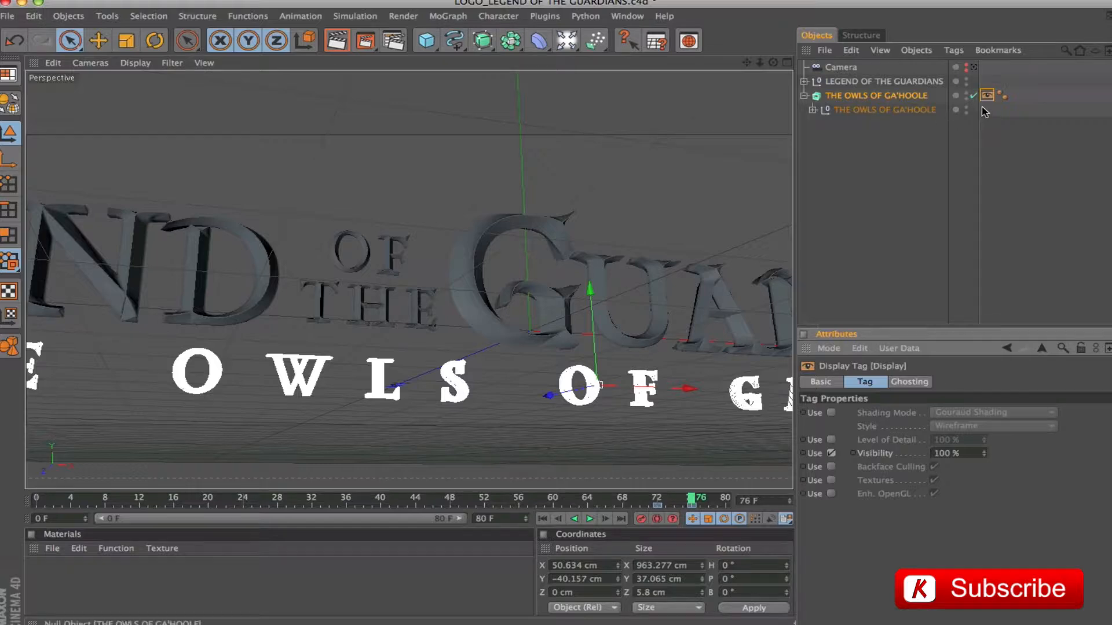
left_click(853, 456, "ctrl")
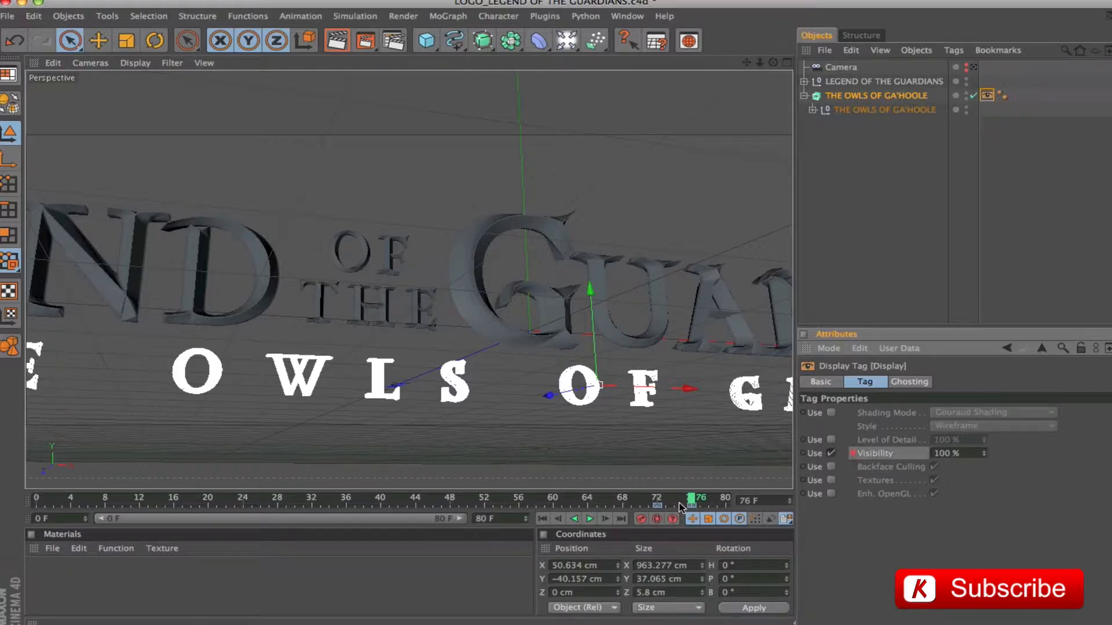
At frame 66, set the Display tag's visibility to 0% and keyframe it.
left_click_drag(692, 501, 605, 507)
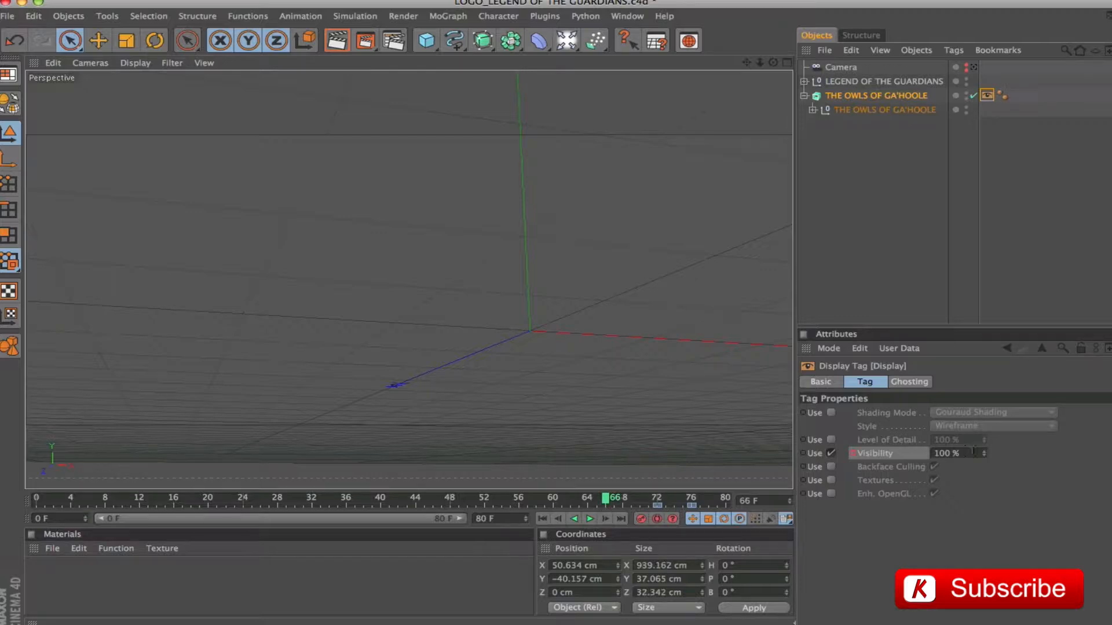
left_click(972, 454)
type("0")
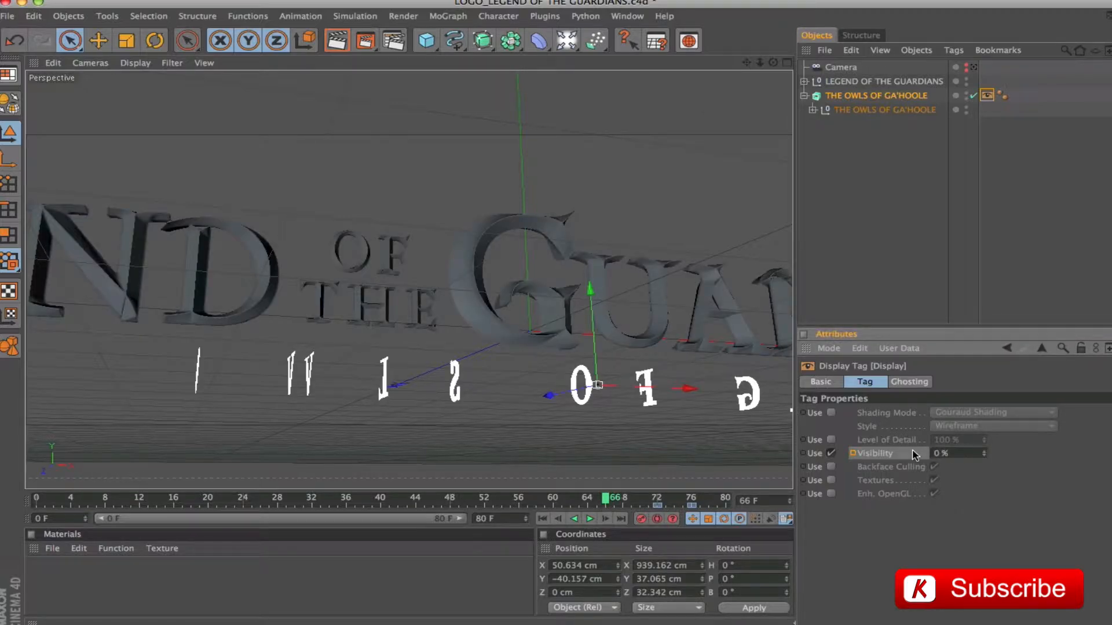
left_click(854, 454)
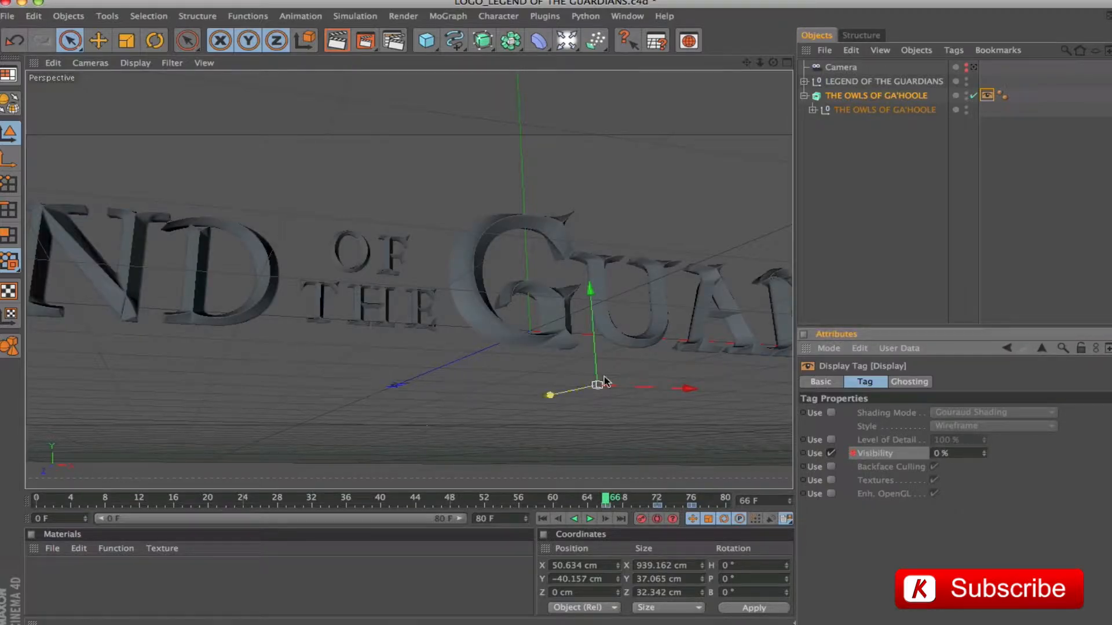
Return to the camera view, check the subtitle's reveal from frame 66 through frame 80, and deselect everything.
left_click(975, 67)
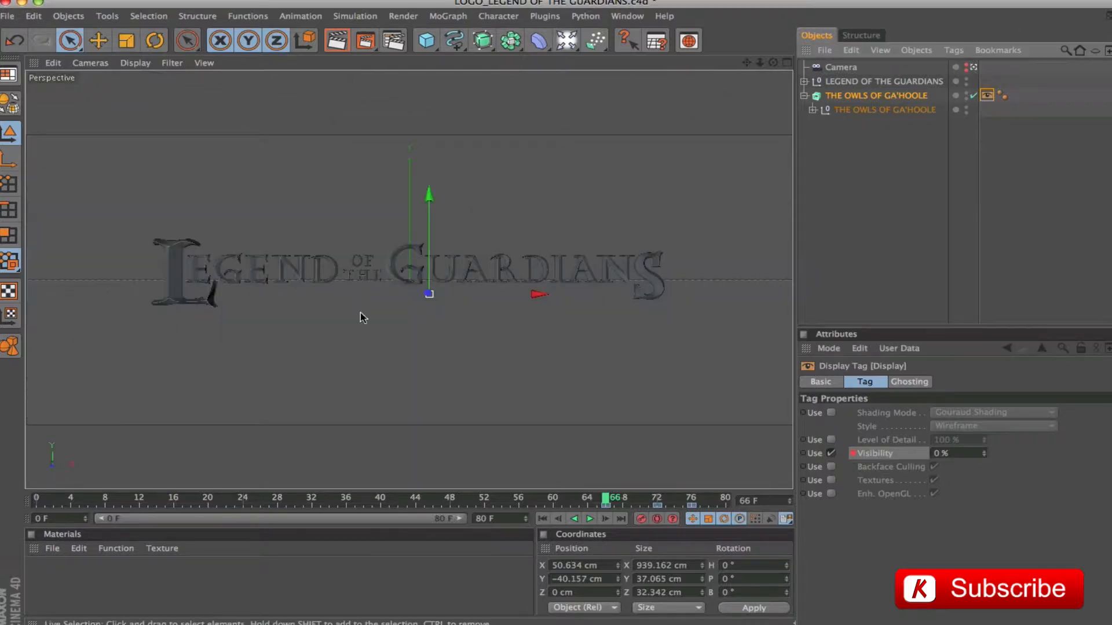
left_click_drag(609, 499, 631, 499)
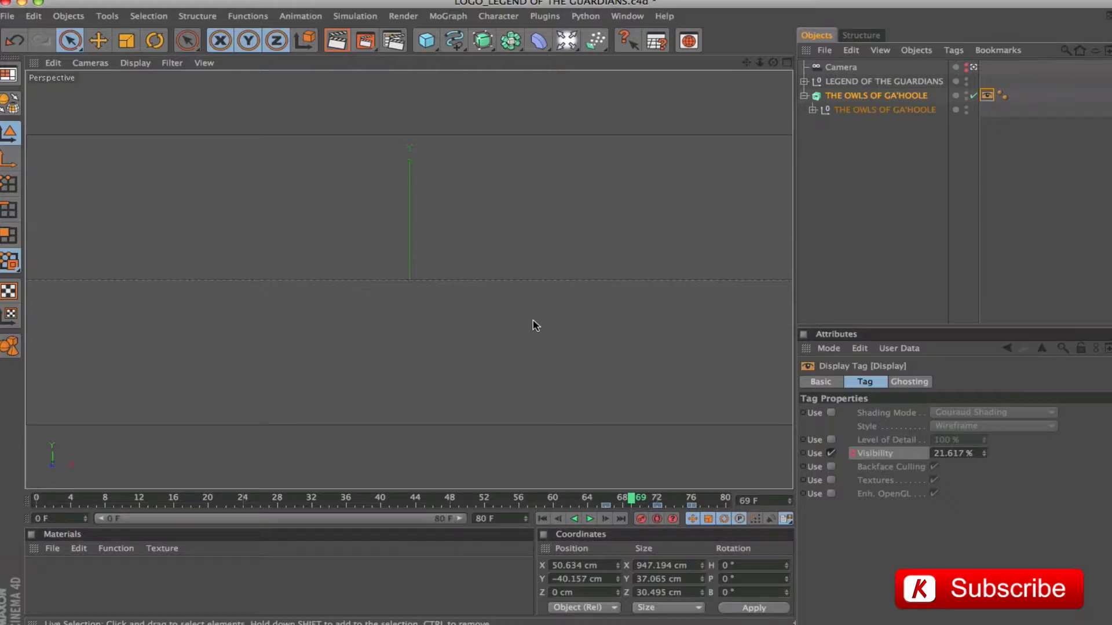
left_click_drag(639, 501, 675, 501)
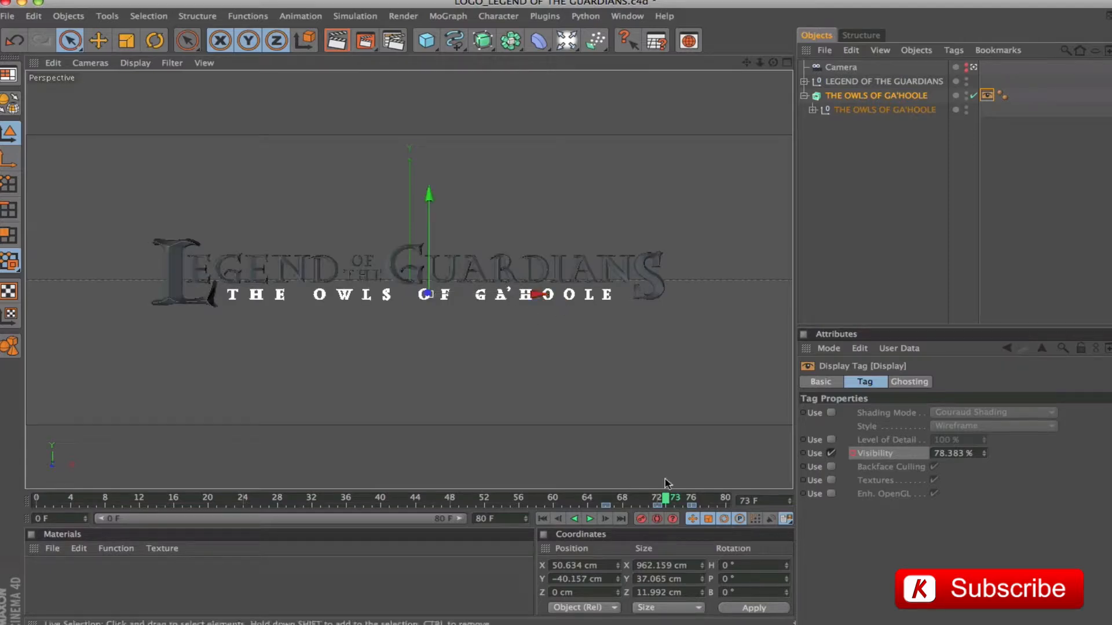
left_click(726, 501)
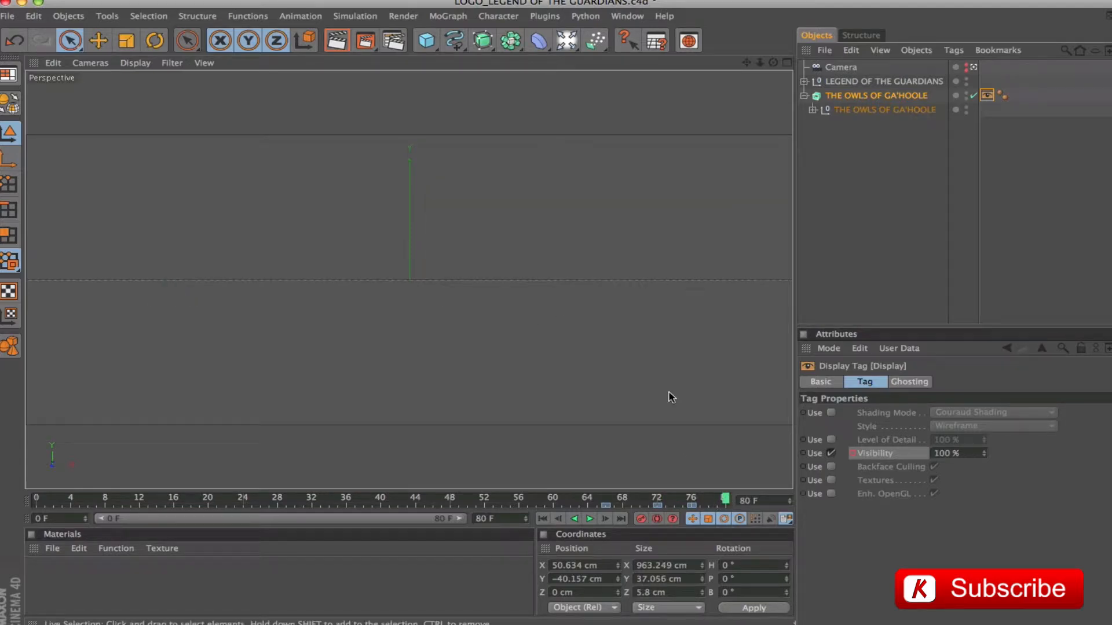
left_click(843, 253)
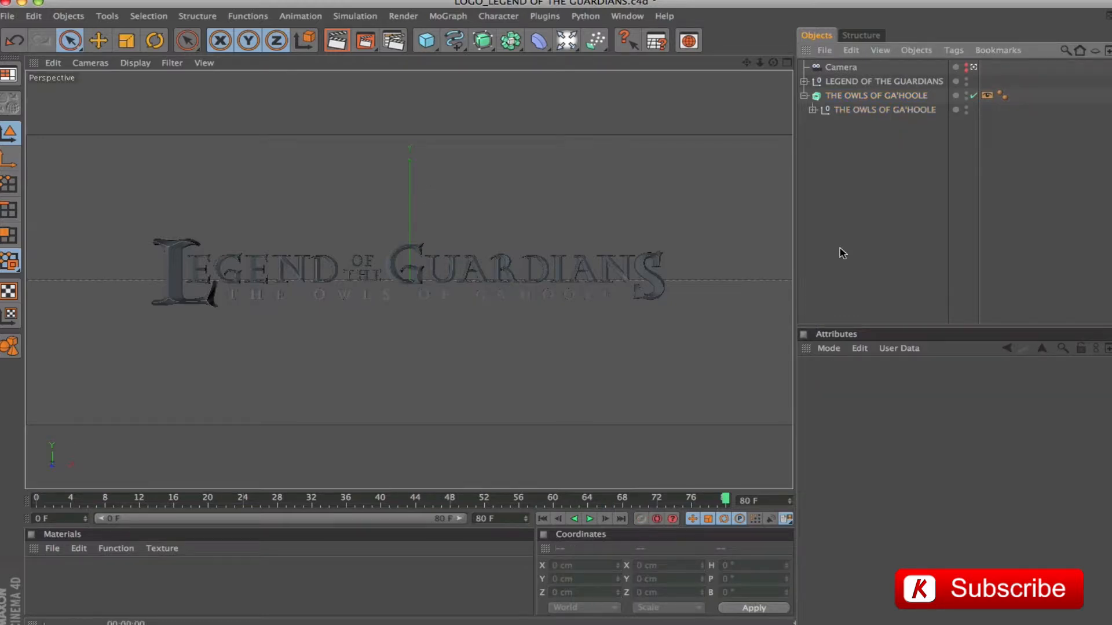
Render a preview of the finished logo, select all the title letters from L to S, and go to frame 0.
key("ctrl+r")
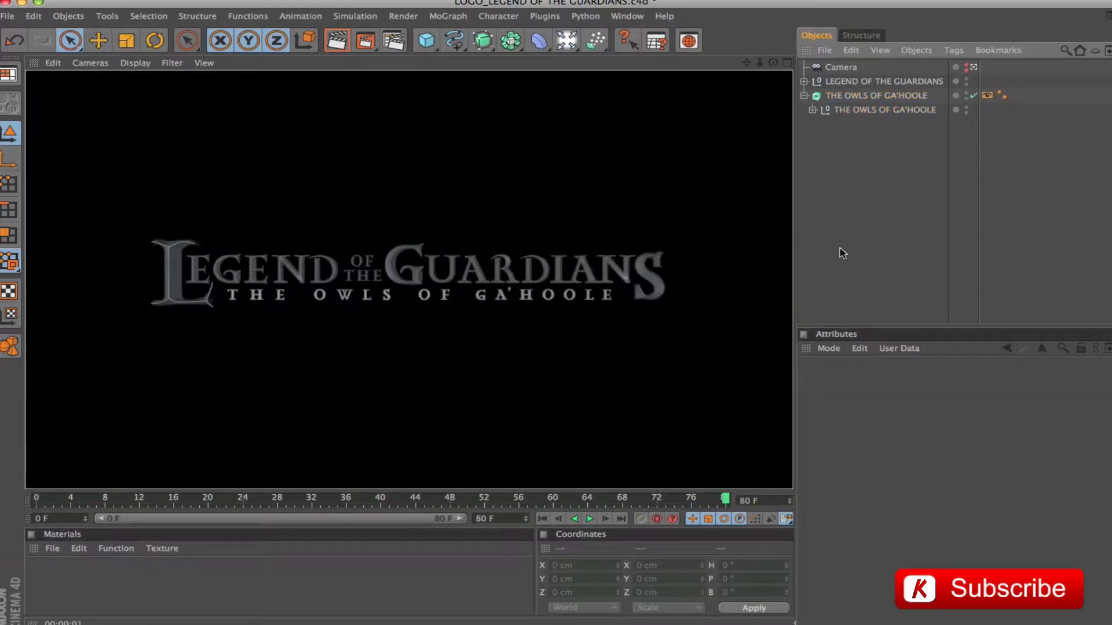
left_click(868, 83)
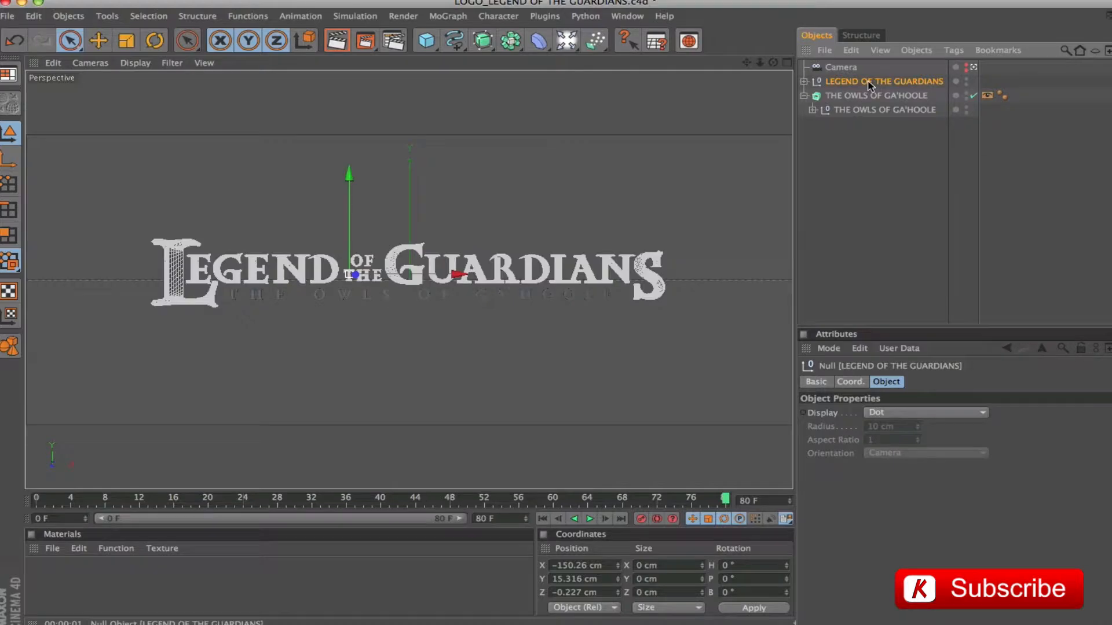
left_click(804, 82)
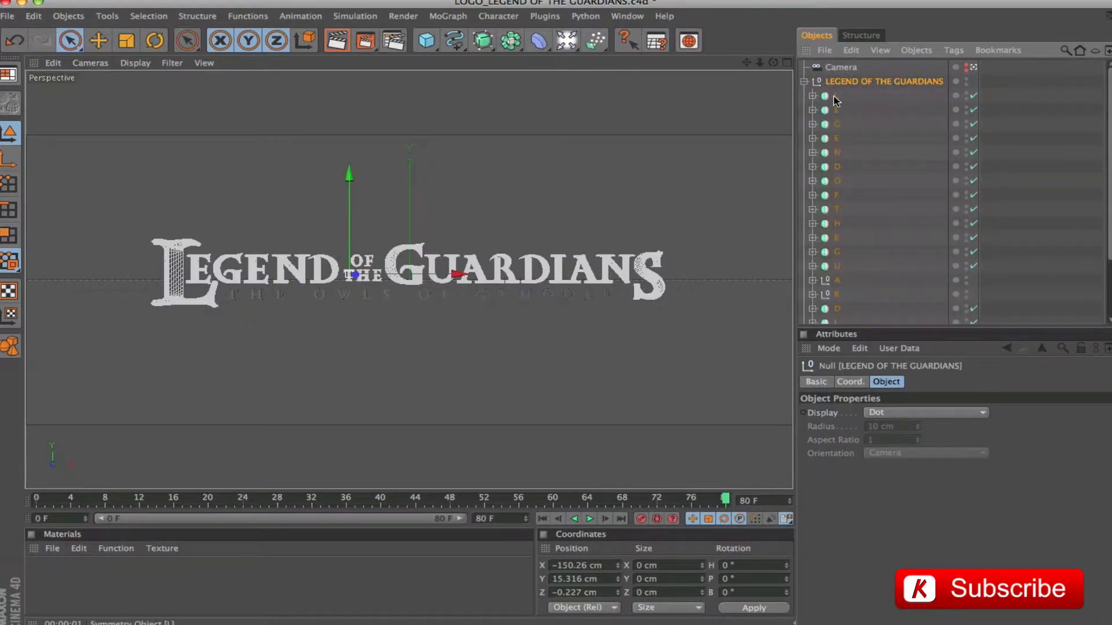
left_click(837, 95)
scroll(856, 293, "down", 3)
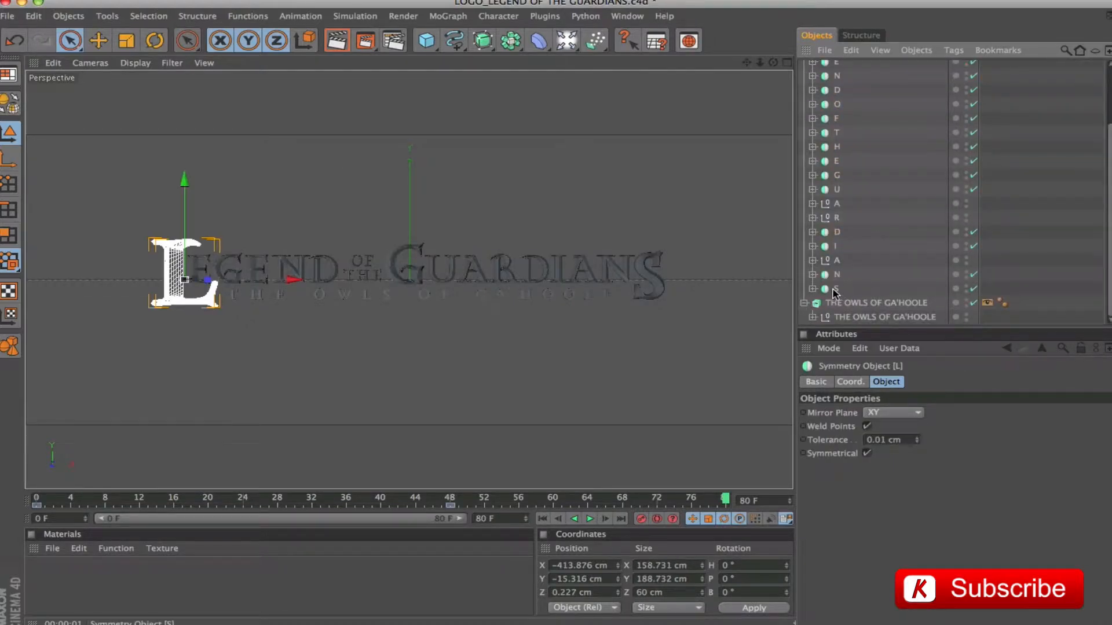
left_click(835, 289, "shift")
left_click(542, 519)
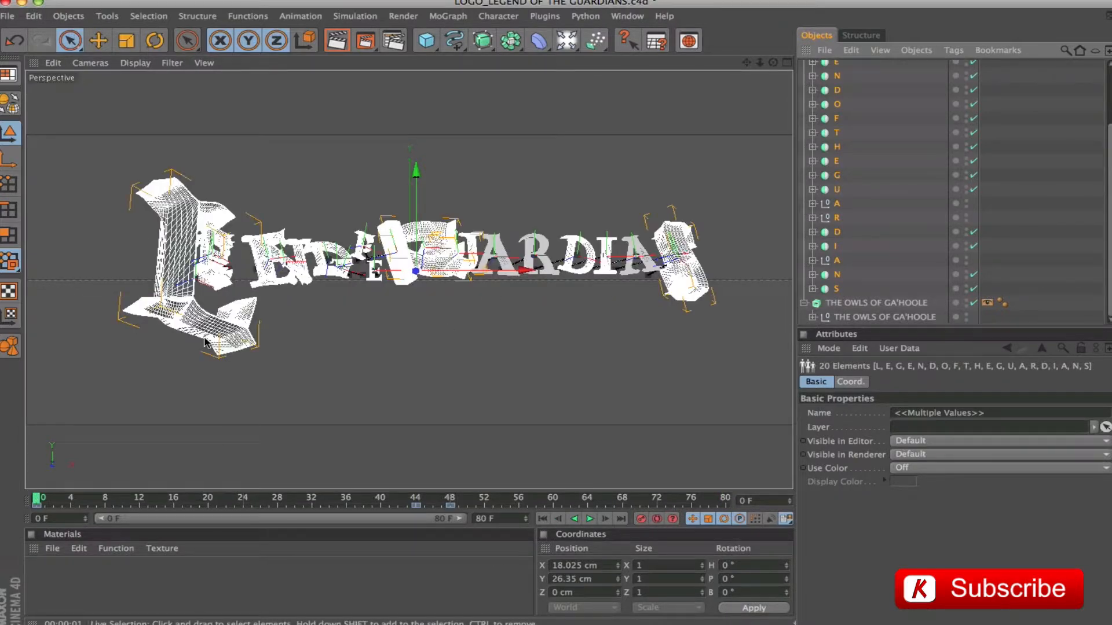
Switch to the Top view and open the F-curves of the selected title letters.
left_click(787, 63)
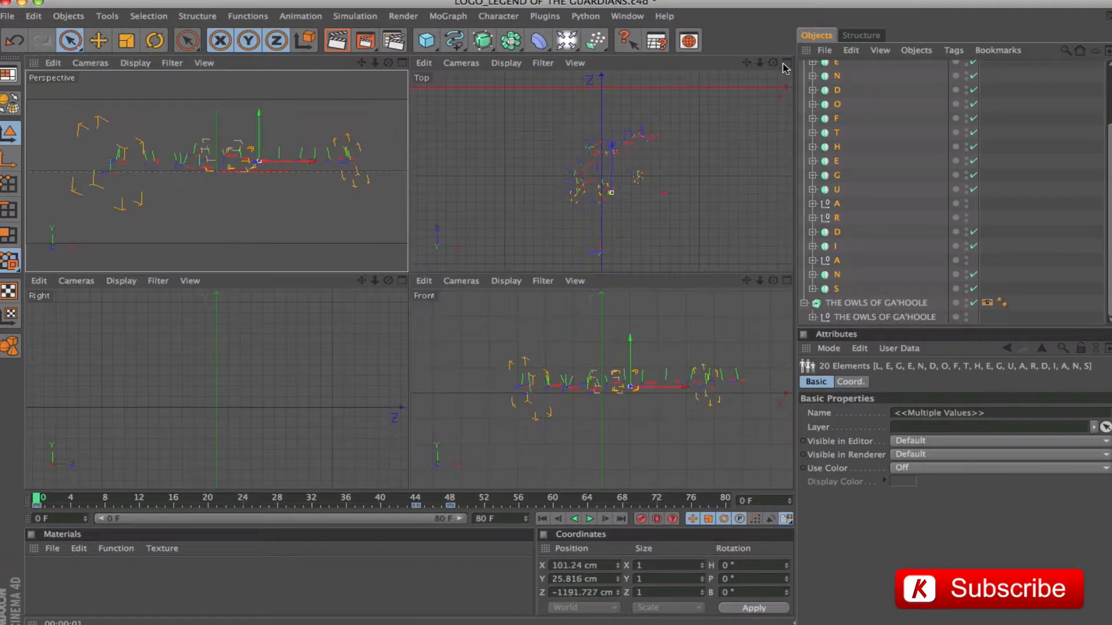
left_click(787, 63)
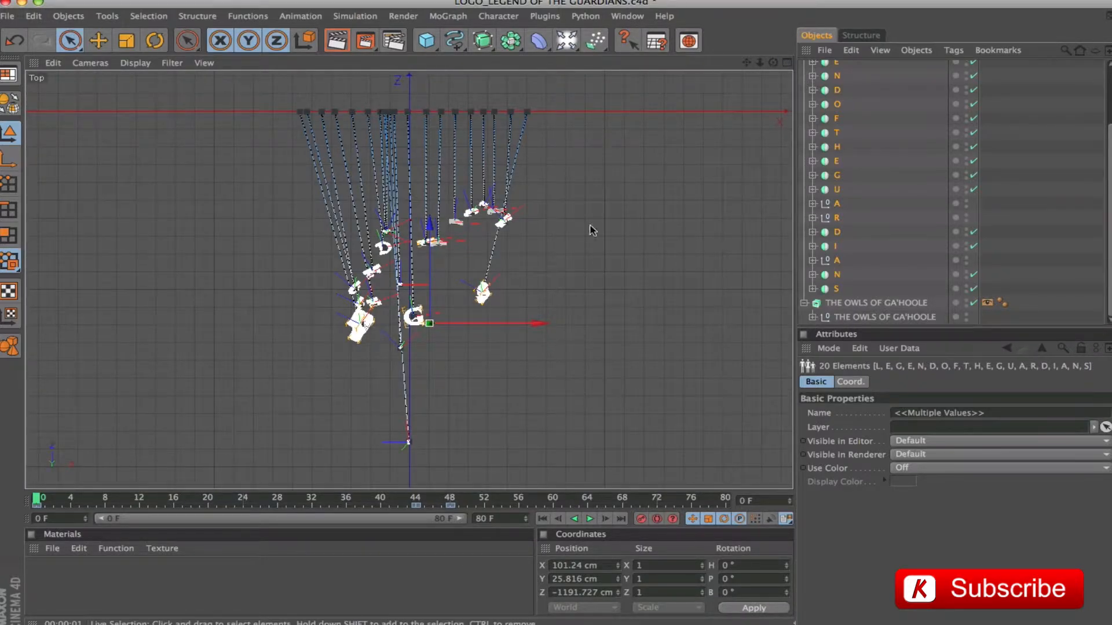
right_click(836, 120)
left_click(907, 524)
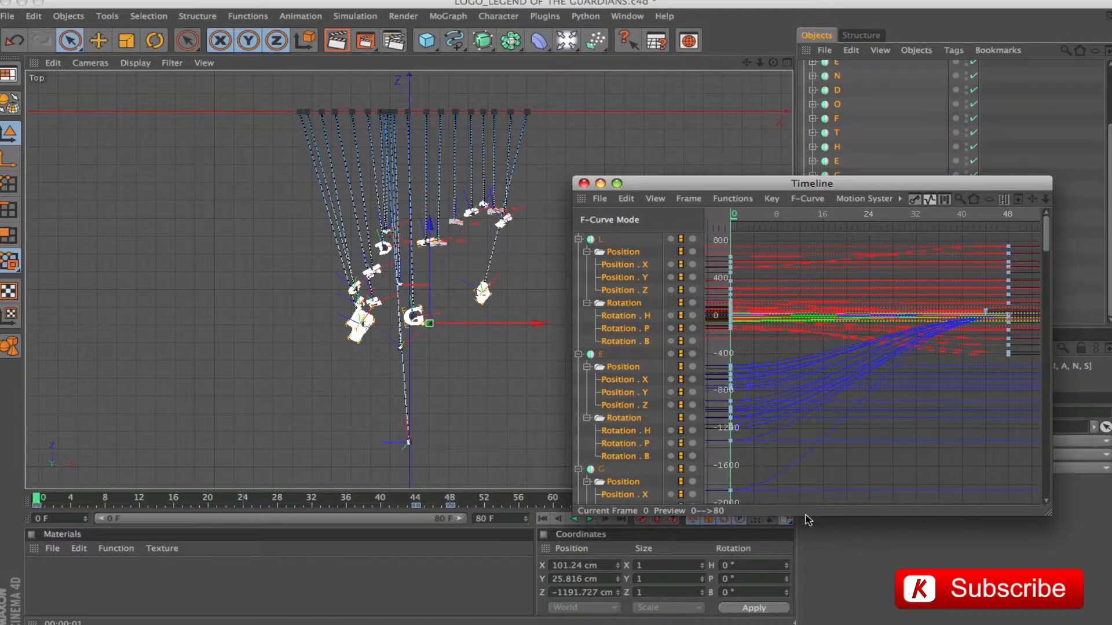
Select the letters' lower Z position keys at frame 0, stretch their outgoing tangents to about frame 16, and close the timeline.
left_click_drag(788, 484, 718, 351)
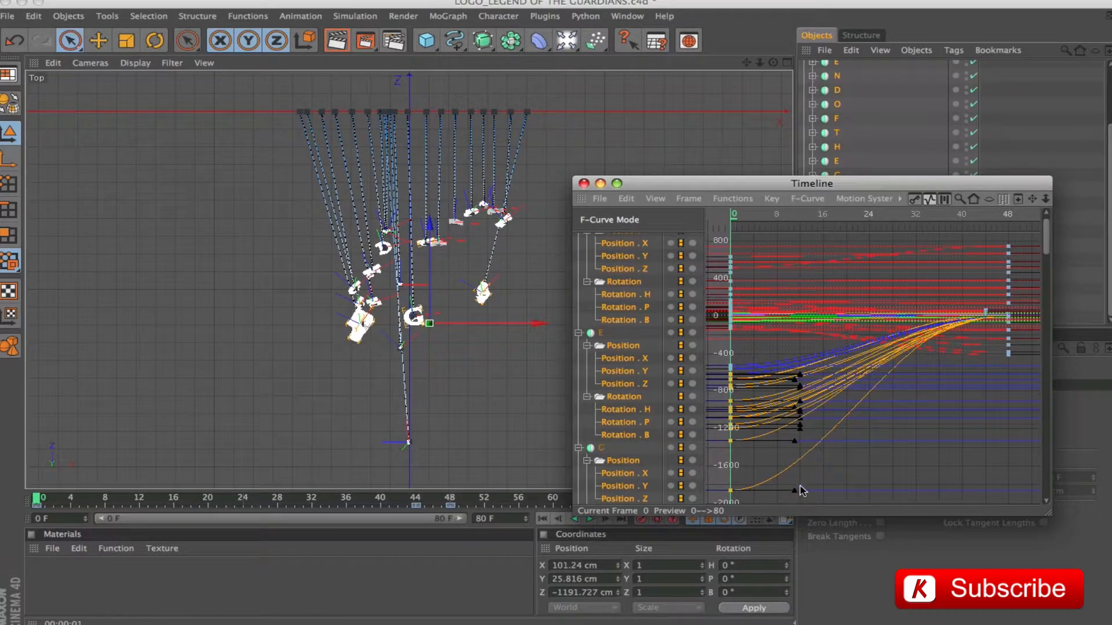
left_click_drag(796, 492, 817, 492)
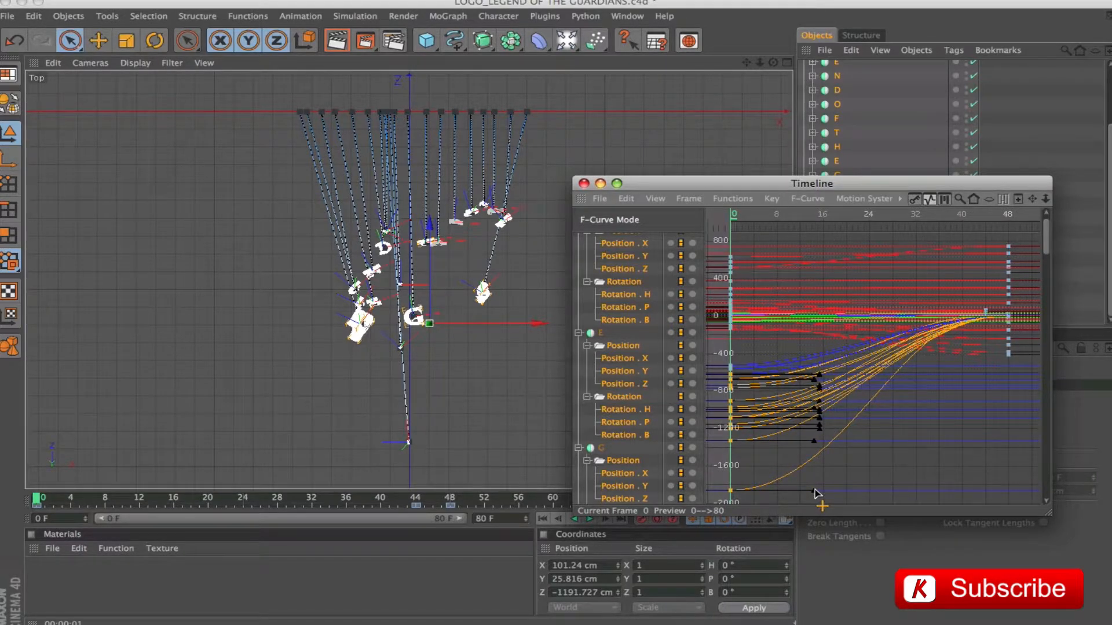
left_click_drag(816, 492, 819, 491)
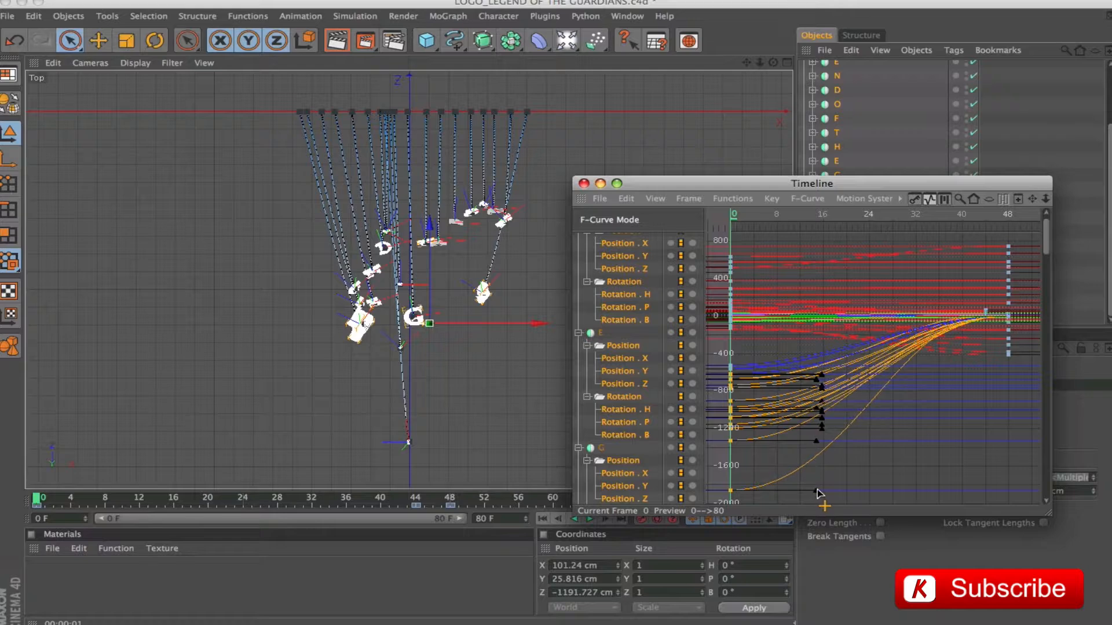
left_click(584, 183)
Return to the camera view and play the animation to check the title letters' flight.
left_click(787, 63)
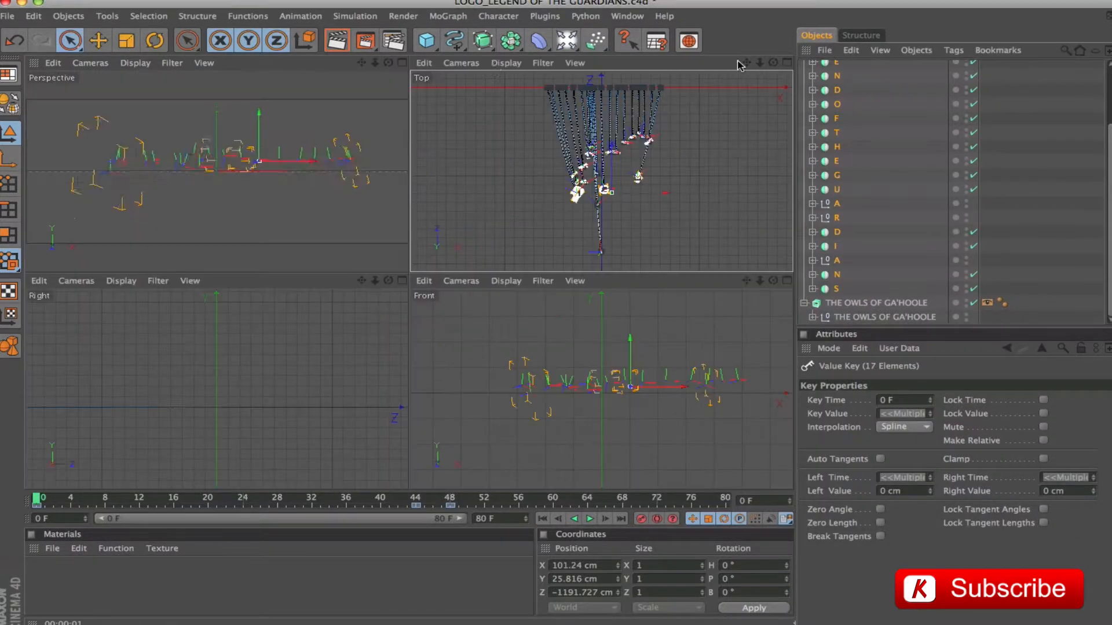
left_click(402, 62)
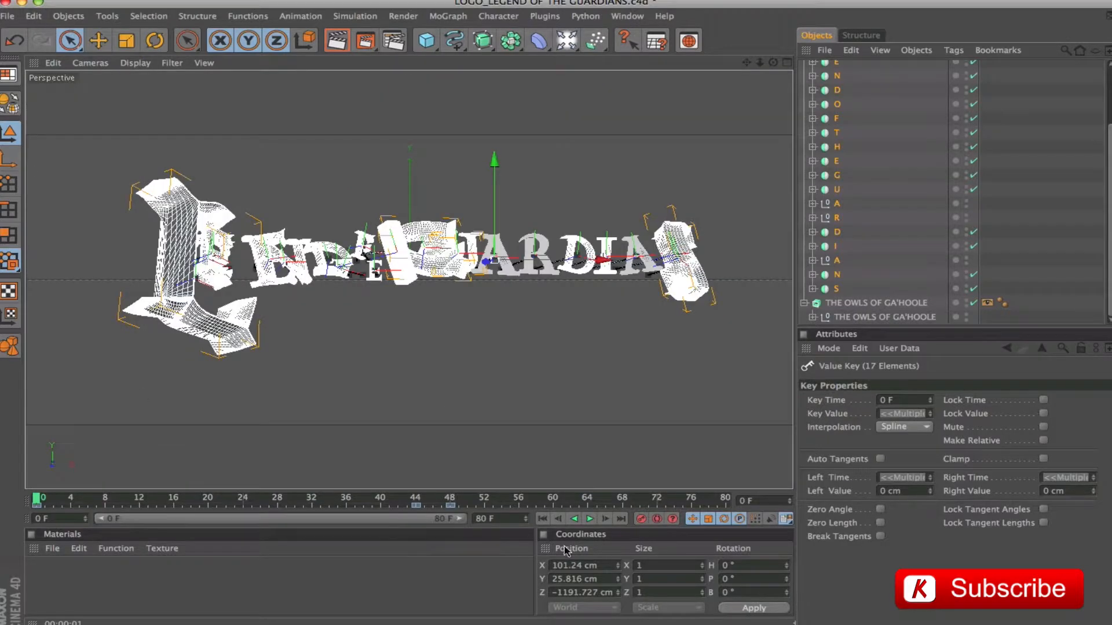
left_click(590, 519)
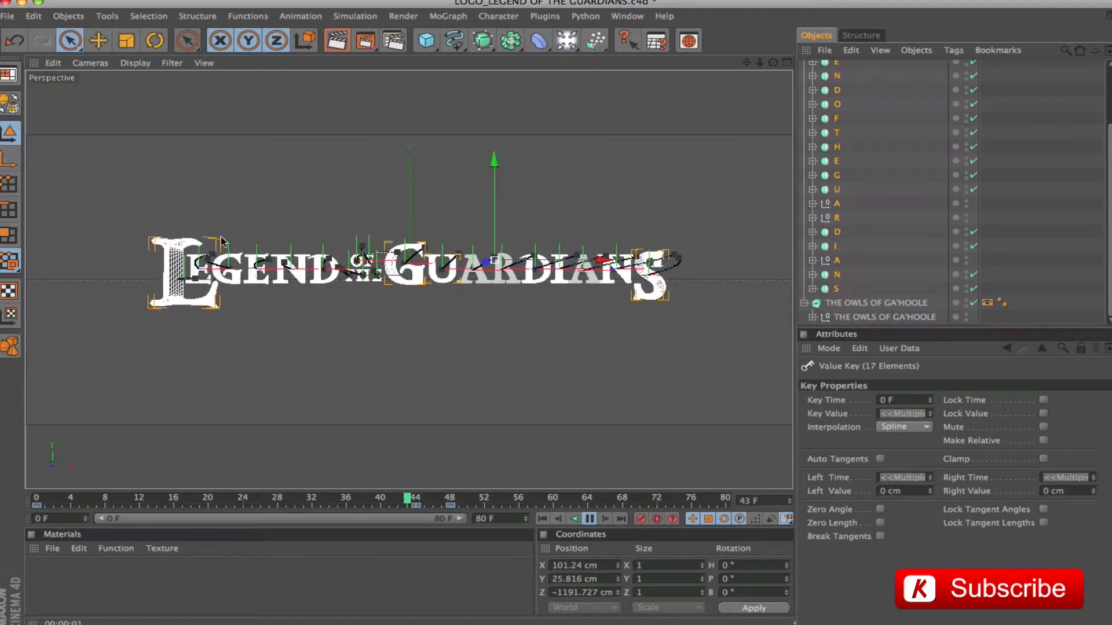
left_click(589, 518)
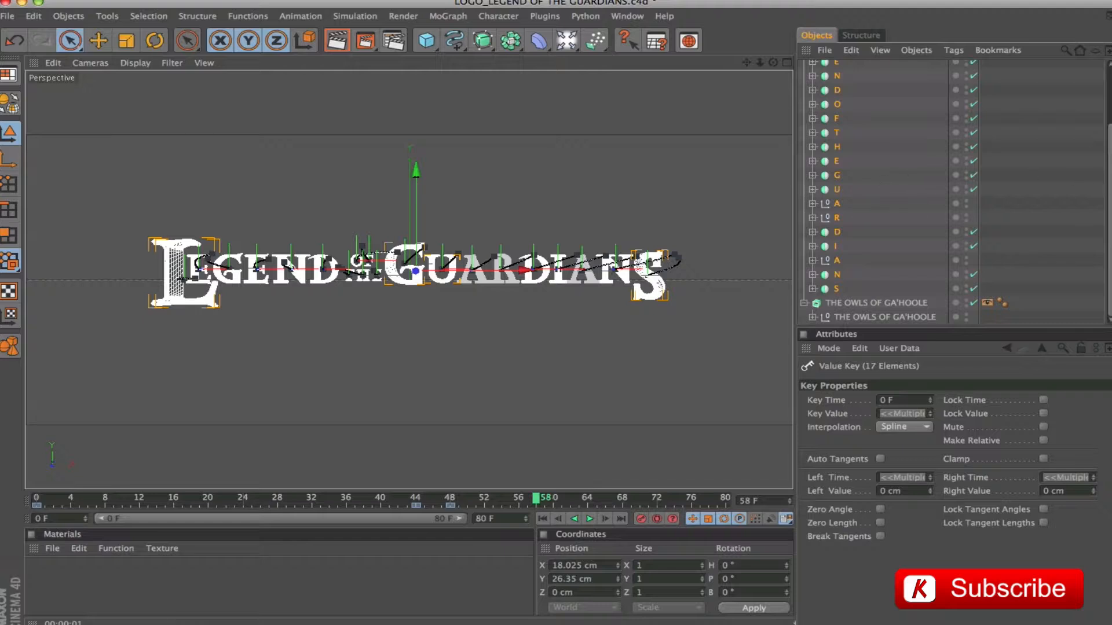
Collapse the title's letter group, clear the selection and undo the last change.
left_click_drag(1110, 220, 1110, 164)
left_click(803, 81)
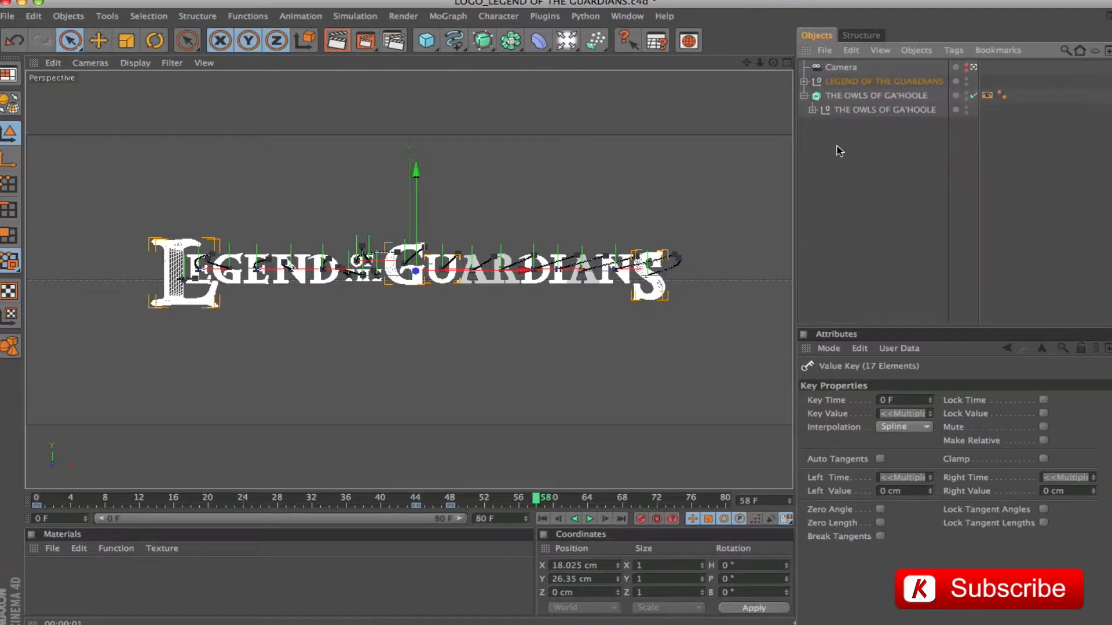
left_click(840, 150)
key("super+z")
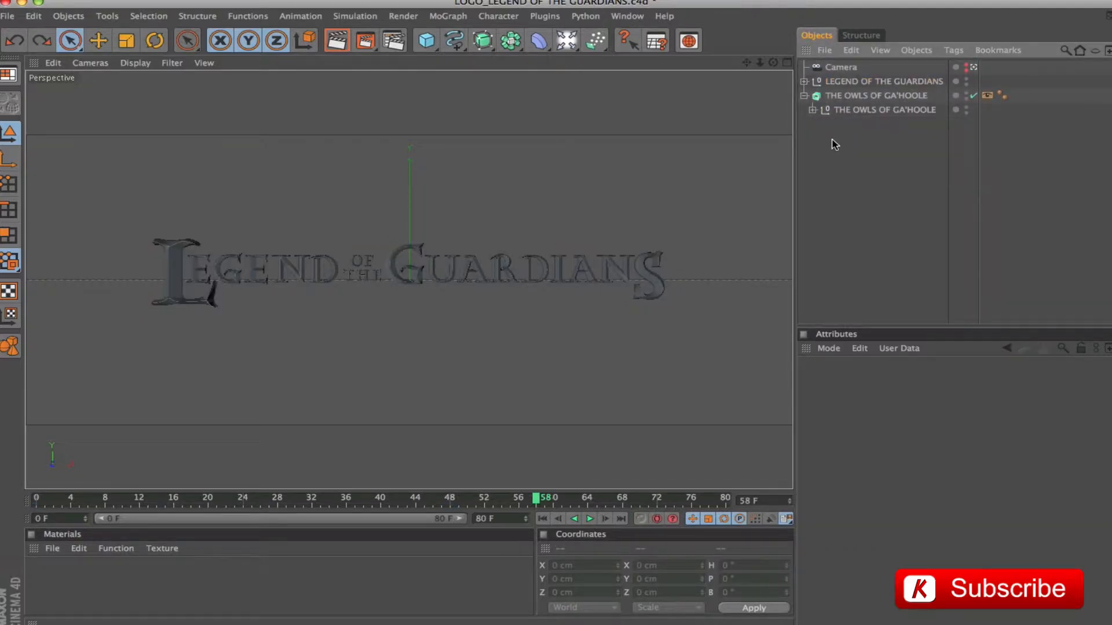
Create a new material with Color and Specular disabled and Reflection and Environment enabled.
double_click(76, 590)
left_click(834, 383)
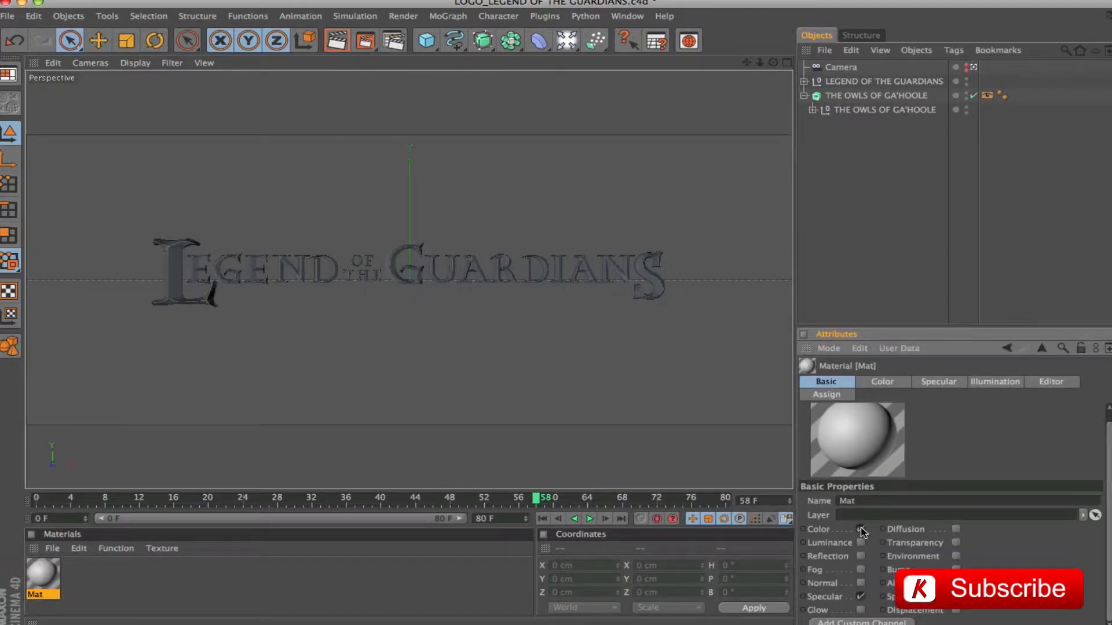
left_click(861, 529)
left_click(861, 596)
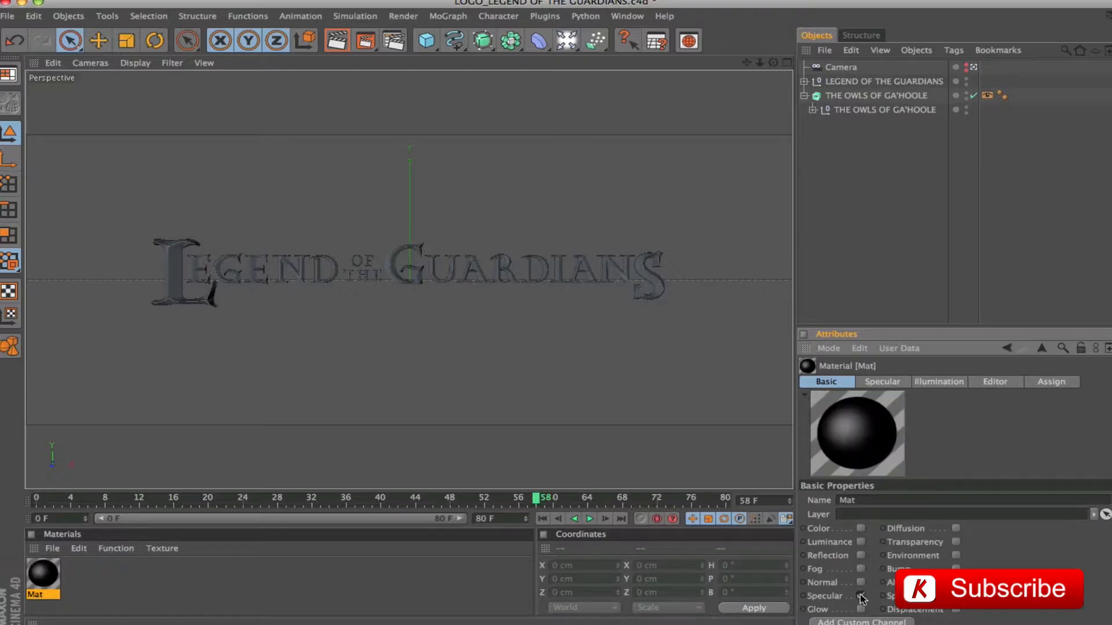
left_click(861, 556)
left_click(956, 555)
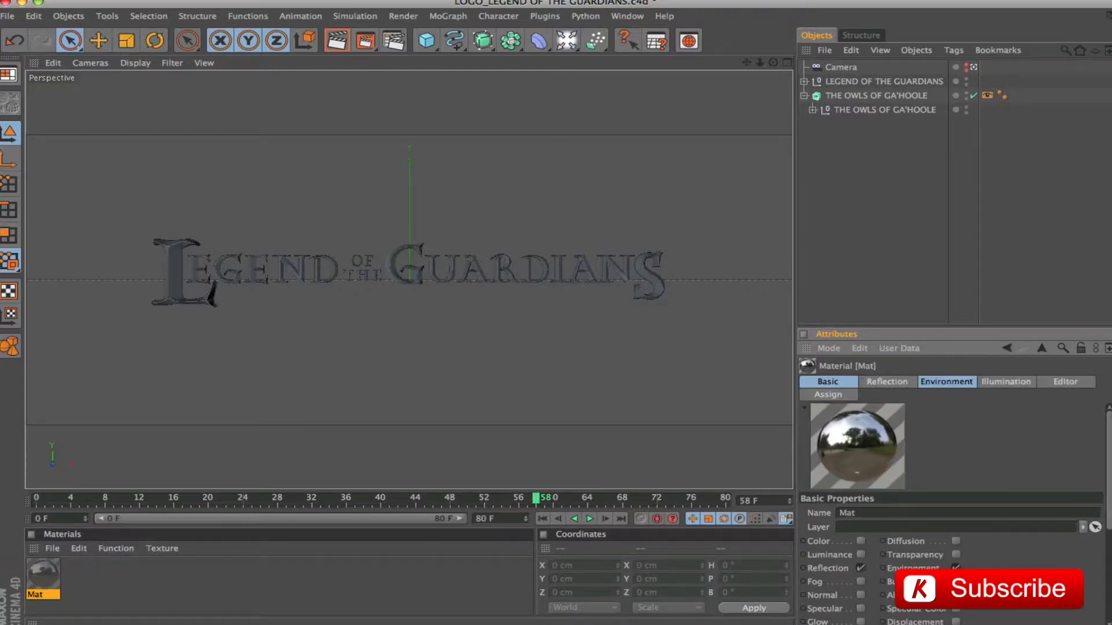
Set the material's reflection color to R 186, G 177, B 162.
left_click(879, 382)
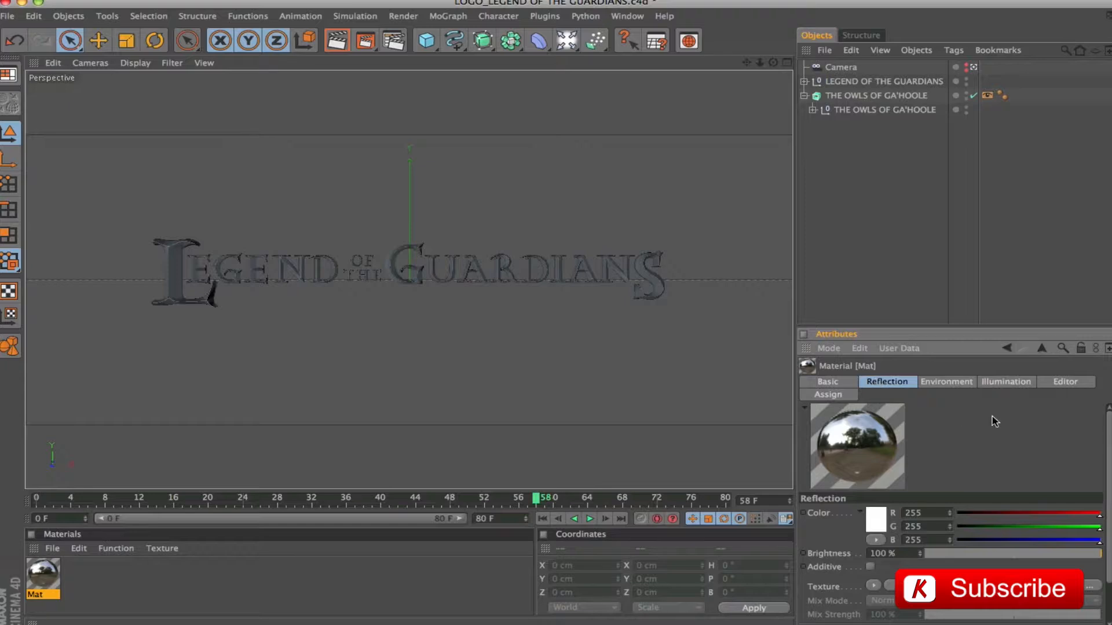
left_click_drag(963, 324, 962, 264)
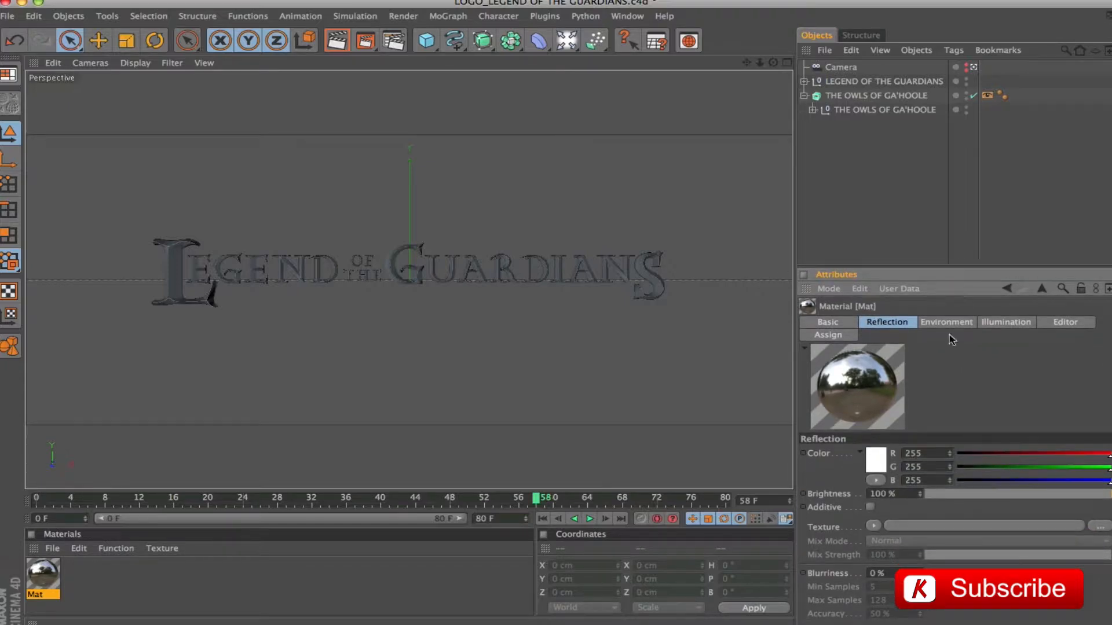
left_click(929, 453)
type("1")
key("Tab")
type("17")
key("Tab")
type("16")
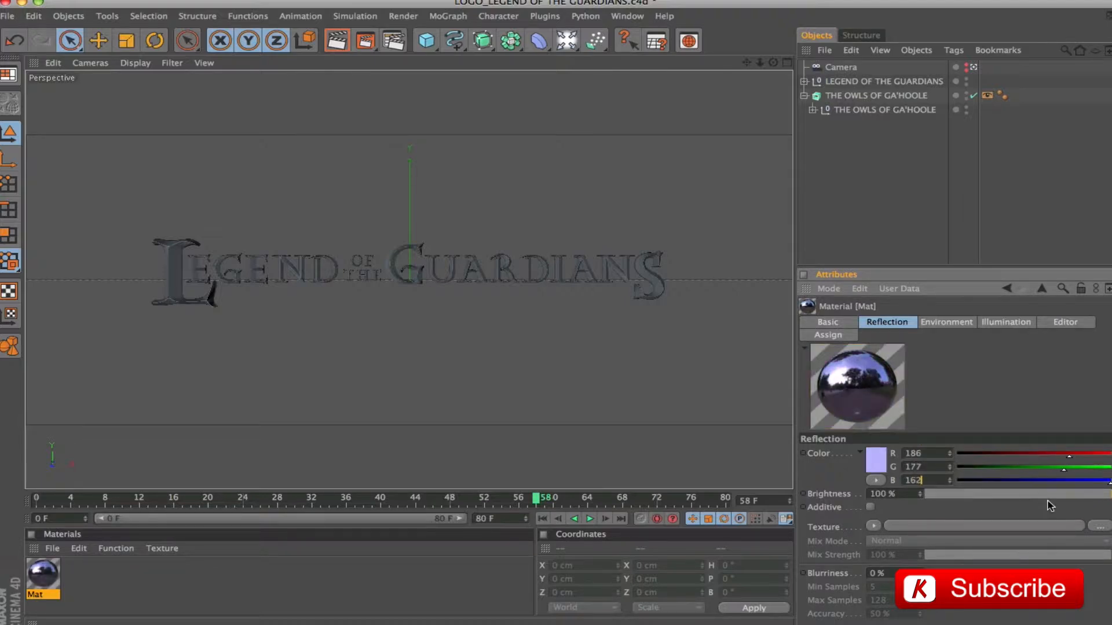
key("Return")
Set the reflection brightness to 85% and make the reflection additive.
double_click(903, 496)
type("85")
key("Return")
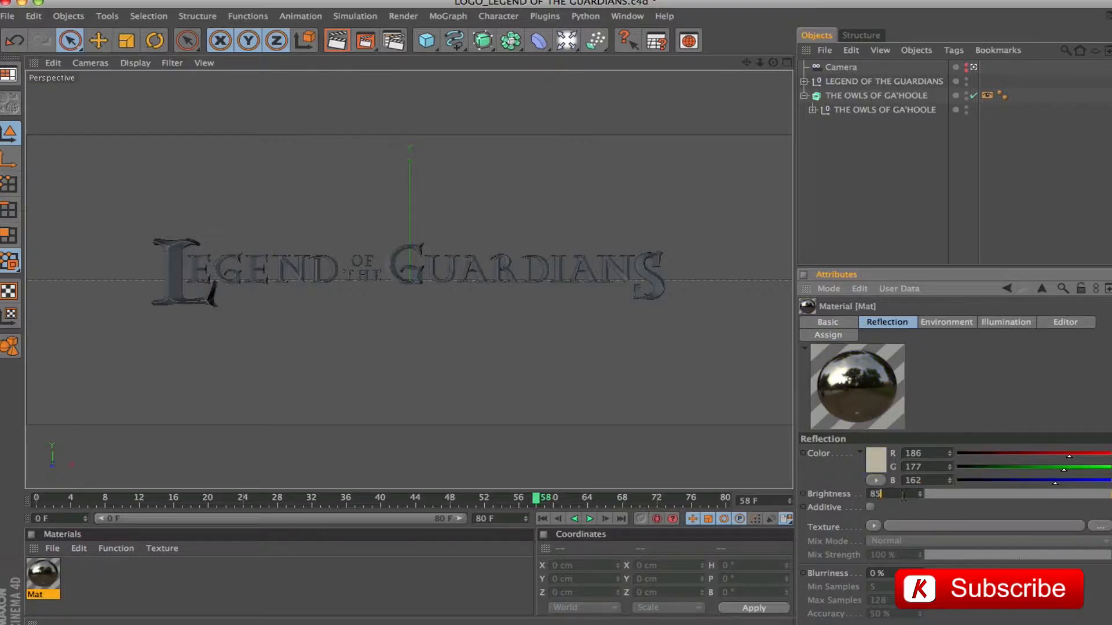
left_click(870, 508)
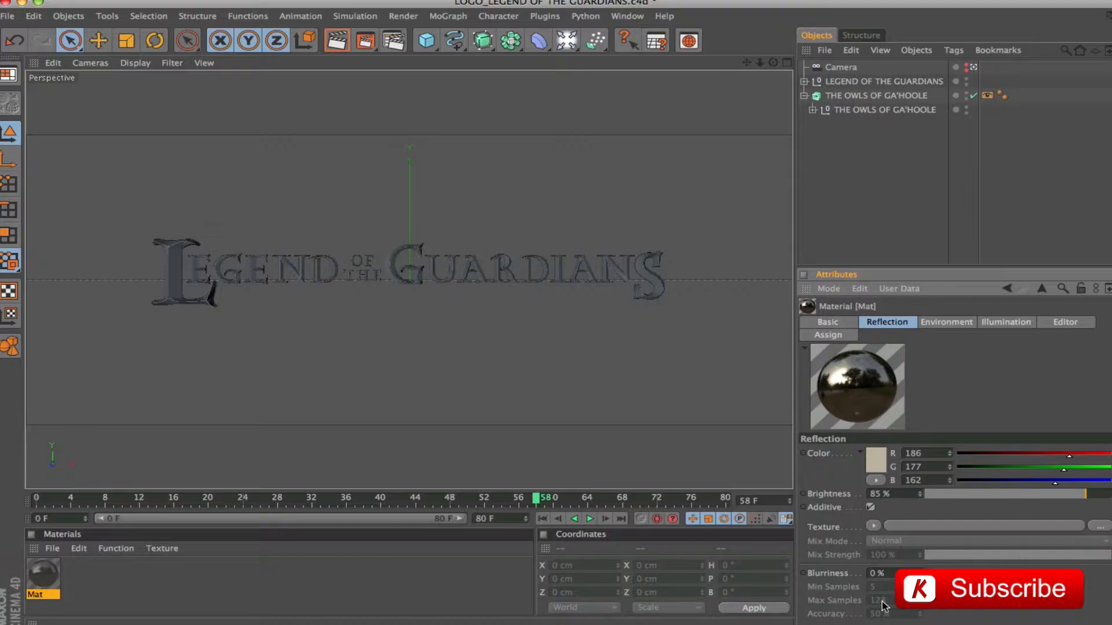
Set the reflection blurriness to 17%, with min samples 100, max samples 20 and accuracy 100%.
double_click(886, 574)
type("17")
key("Tab")
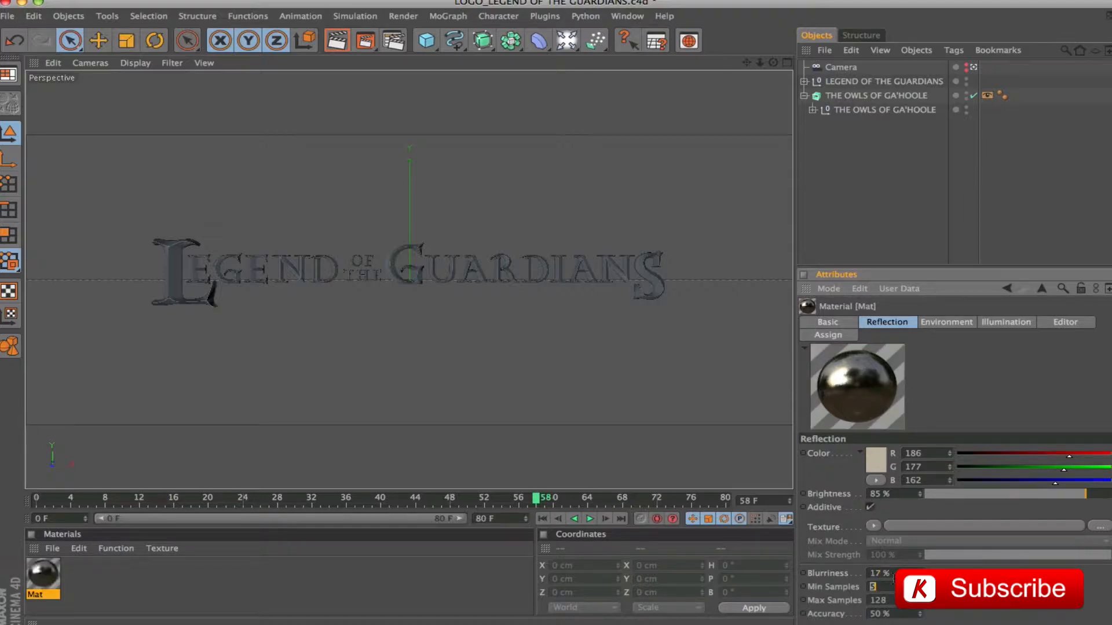
type("100")
key("Tab")
type("20")
key("Tab")
type("100")
key("Tab")
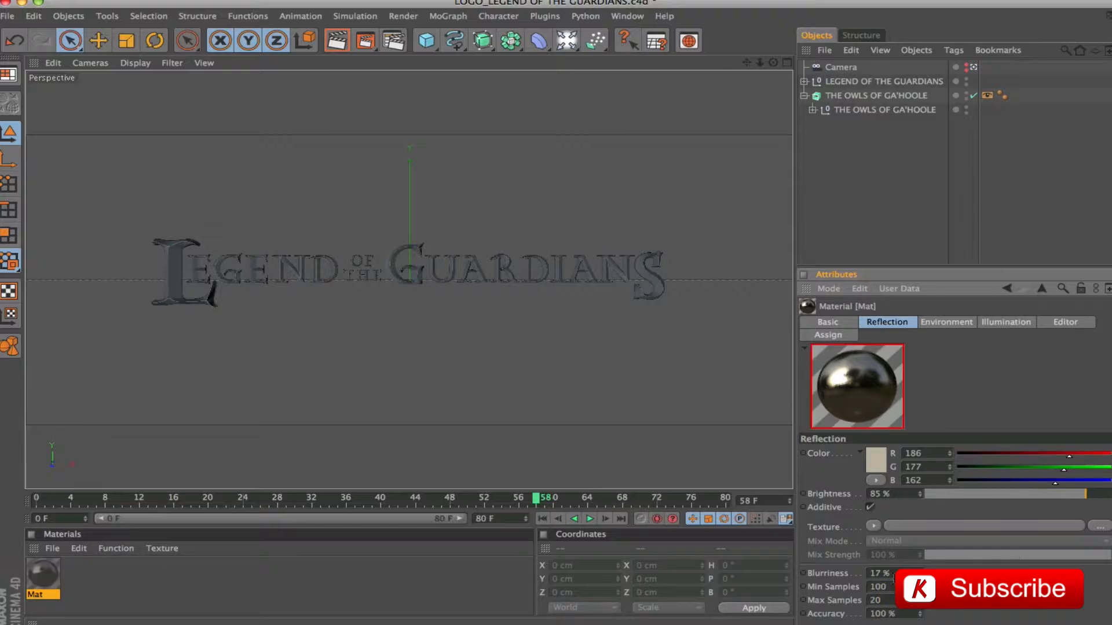
Load a Gradient shader as the material's environment texture and set its type to 2D - V.
left_click(944, 324)
left_click(873, 513)
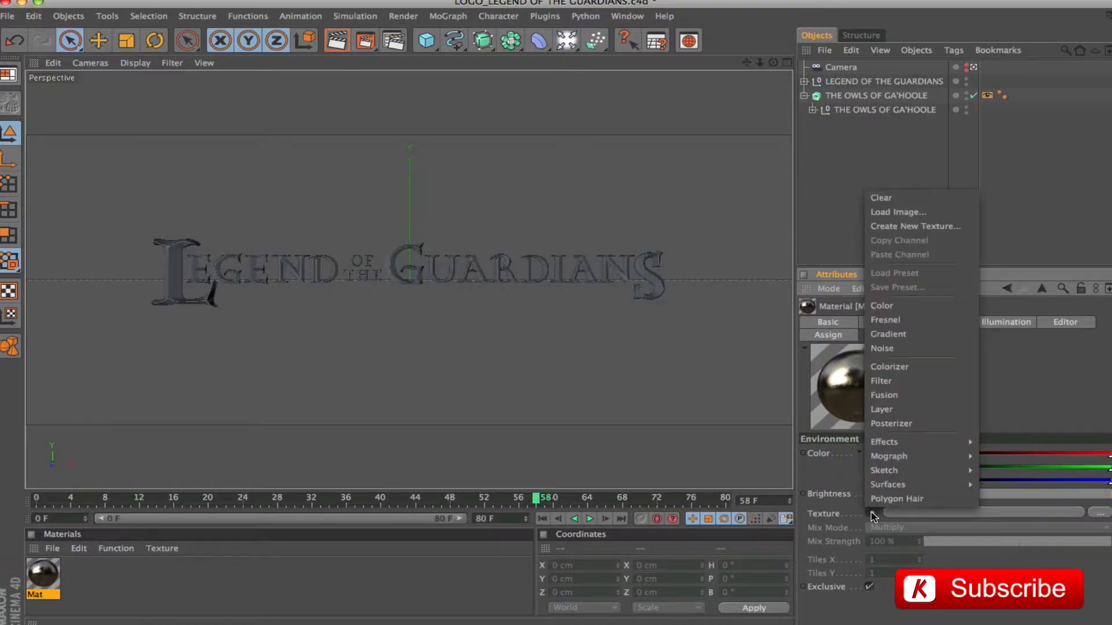
left_click(891, 333)
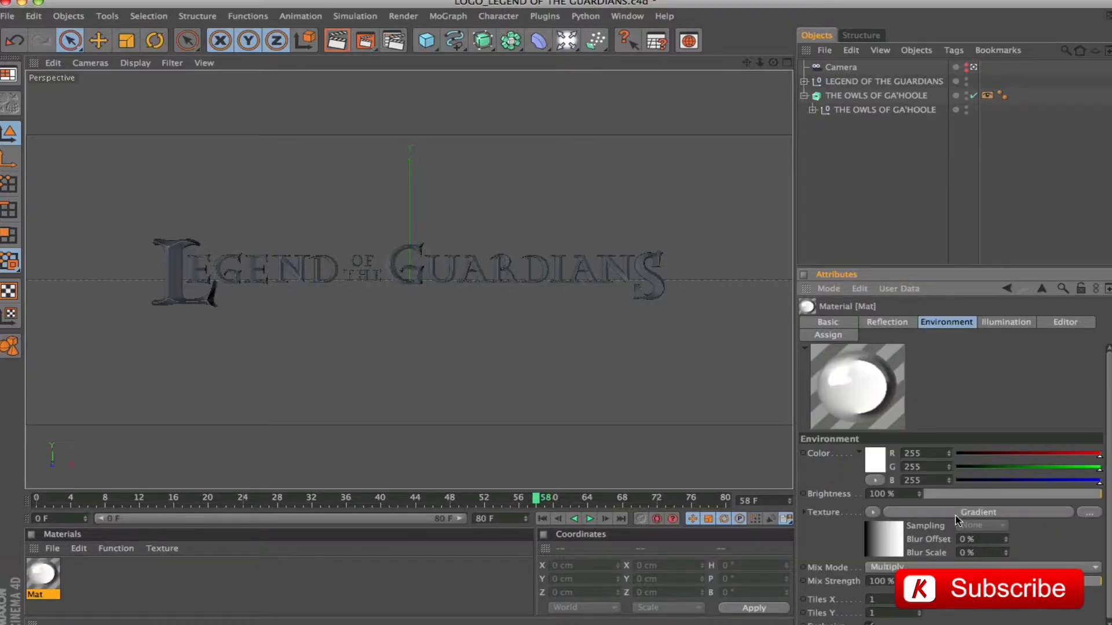
left_click(955, 515)
left_click(901, 461)
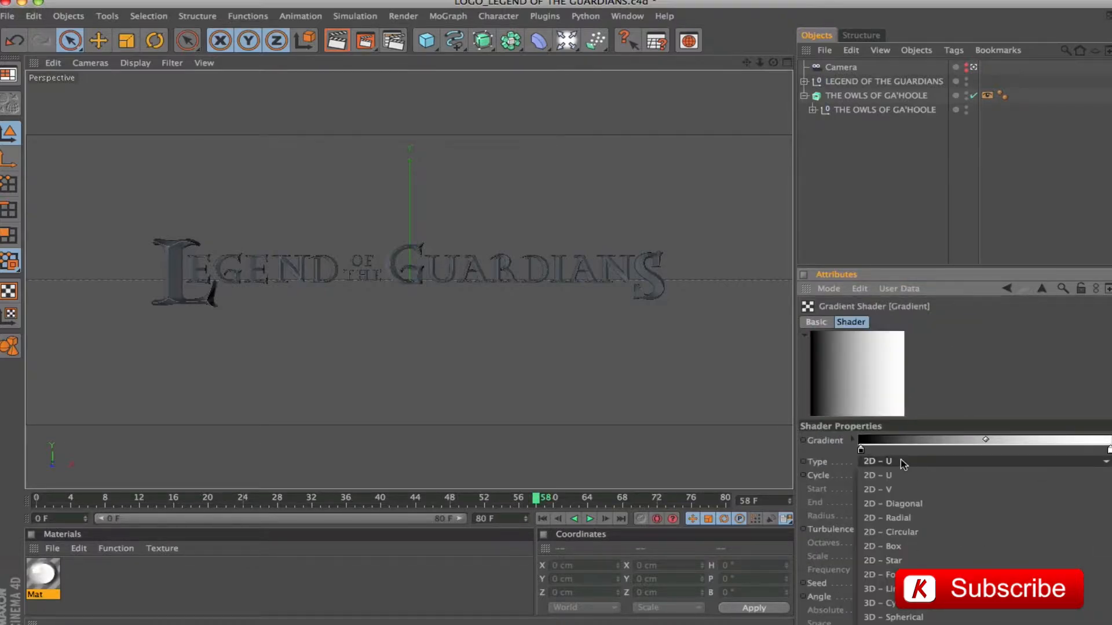
left_click(904, 489)
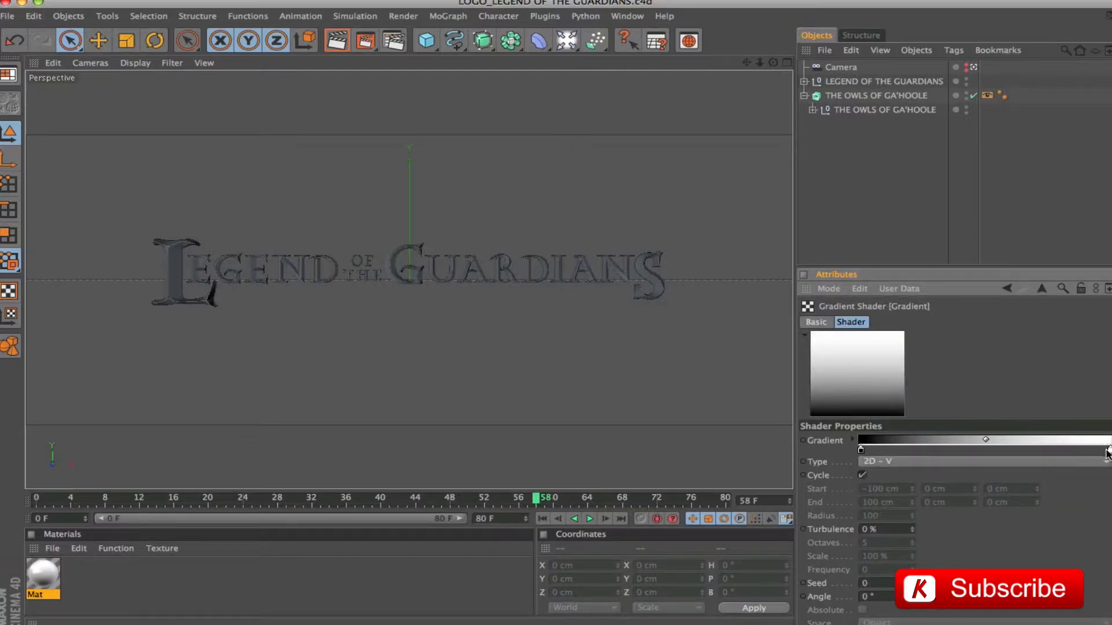
Rearrange and duplicate the gradient knots into a wide black middle band with white ends and narrow transitions.
left_click_drag(1108, 452, 1057, 451)
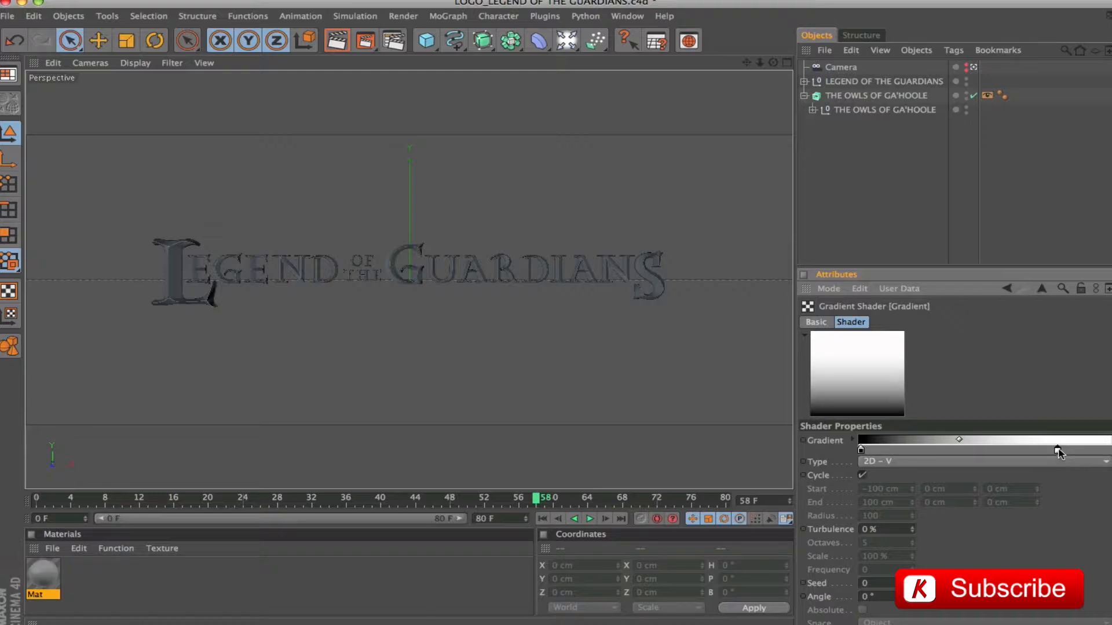
left_click_drag(869, 451, 1036, 454)
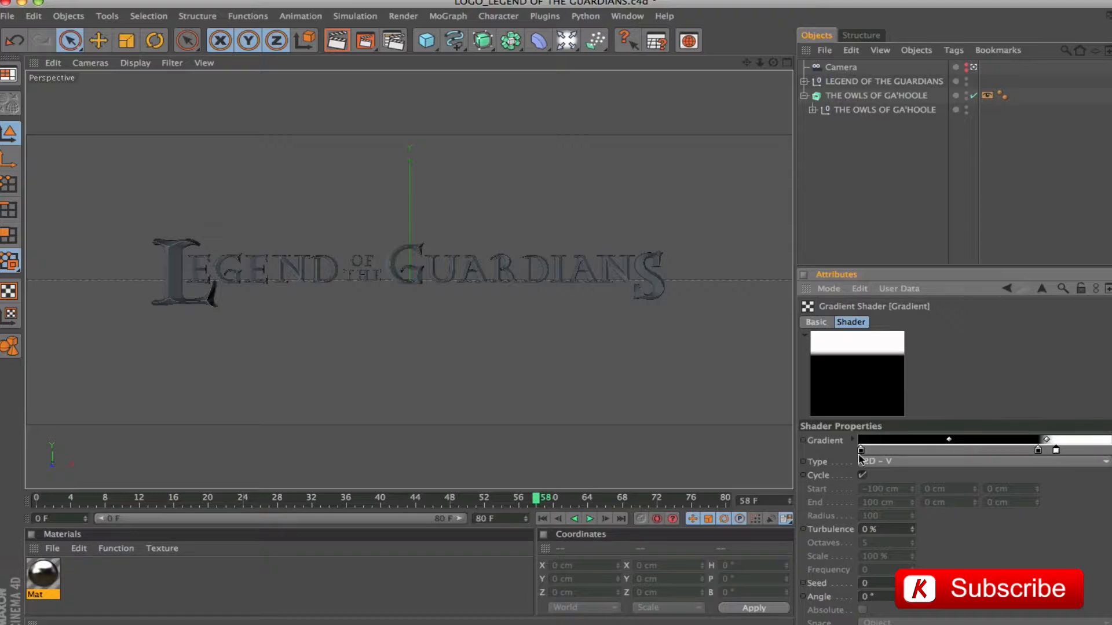
left_click_drag(861, 454, 915, 455)
left_click_drag(1056, 451, 904, 453)
Go back to the material's environment settings and set the brightness to 70%.
left_click(1007, 288)
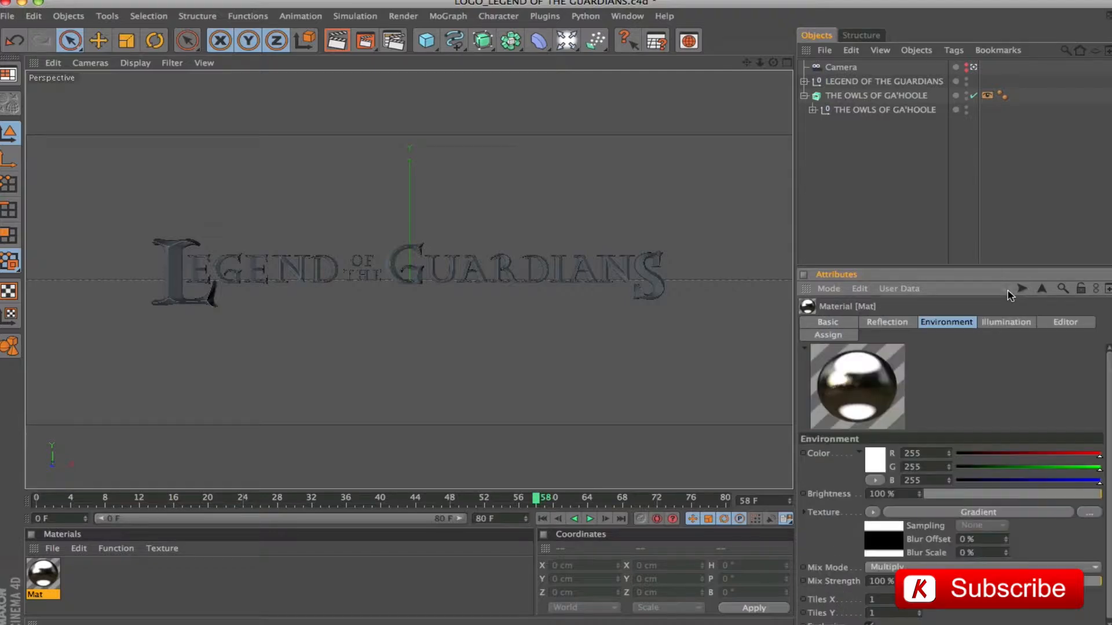
double_click(892, 494)
type("70")
key("Return")
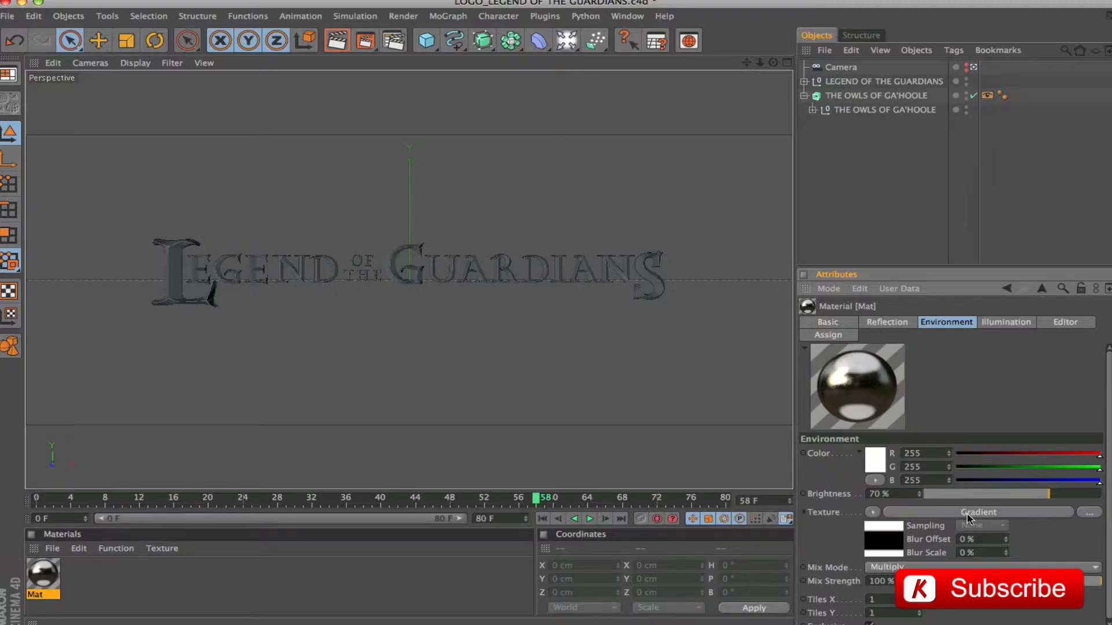
Reopen the environment gradient and spread its knots to widen the transitions between the black band and the white ends.
left_click(968, 515)
left_click_drag(897, 452, 907, 453)
left_click(913, 453)
left_click_drag(1038, 453, 1048, 452)
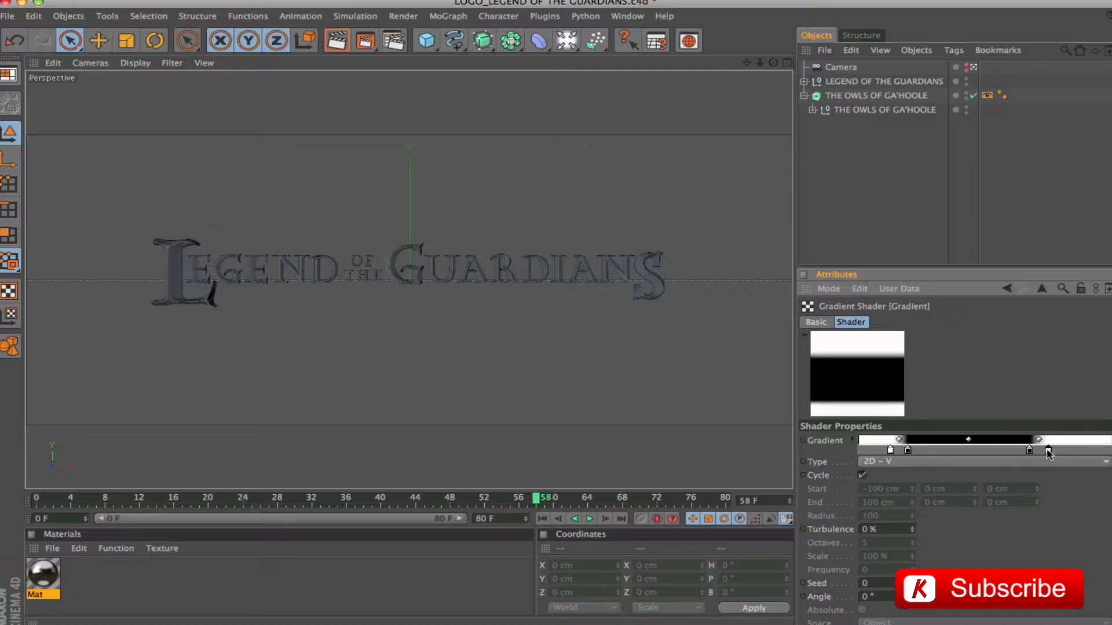
left_click(1007, 288)
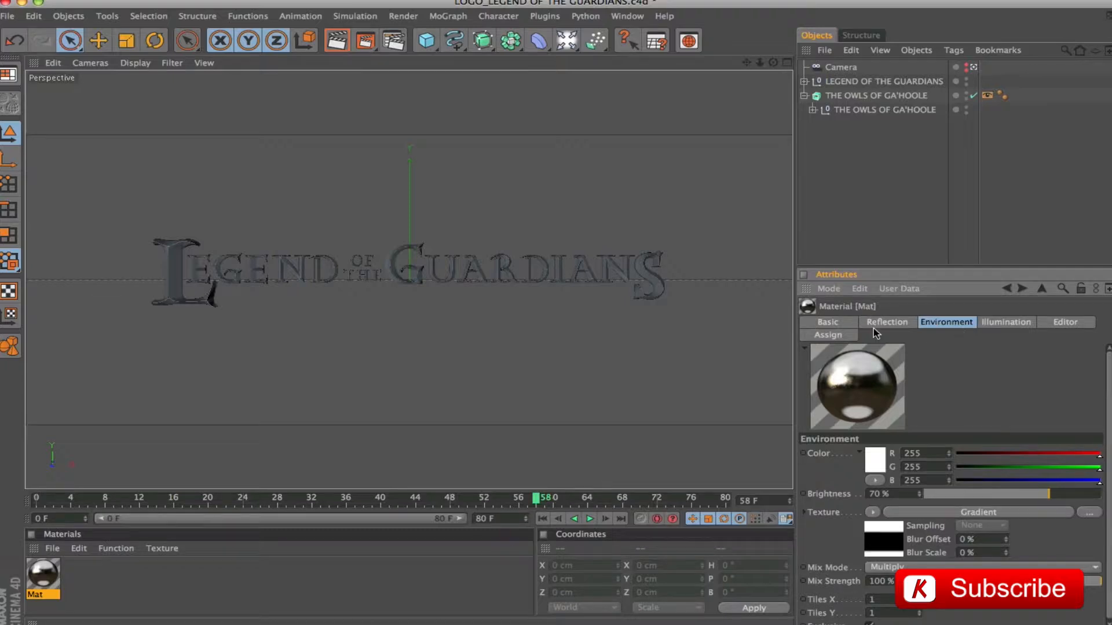
Rename the material DARK CHROME, and duplicate it under the name BLACK CHROME.
left_click(828, 322)
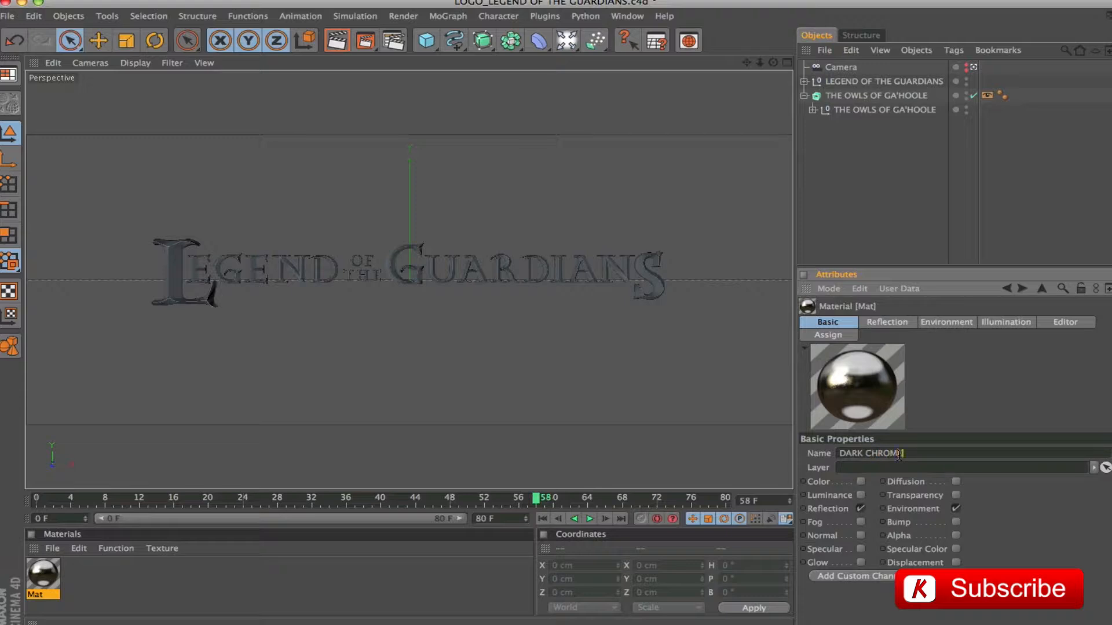
left_click(422, 572)
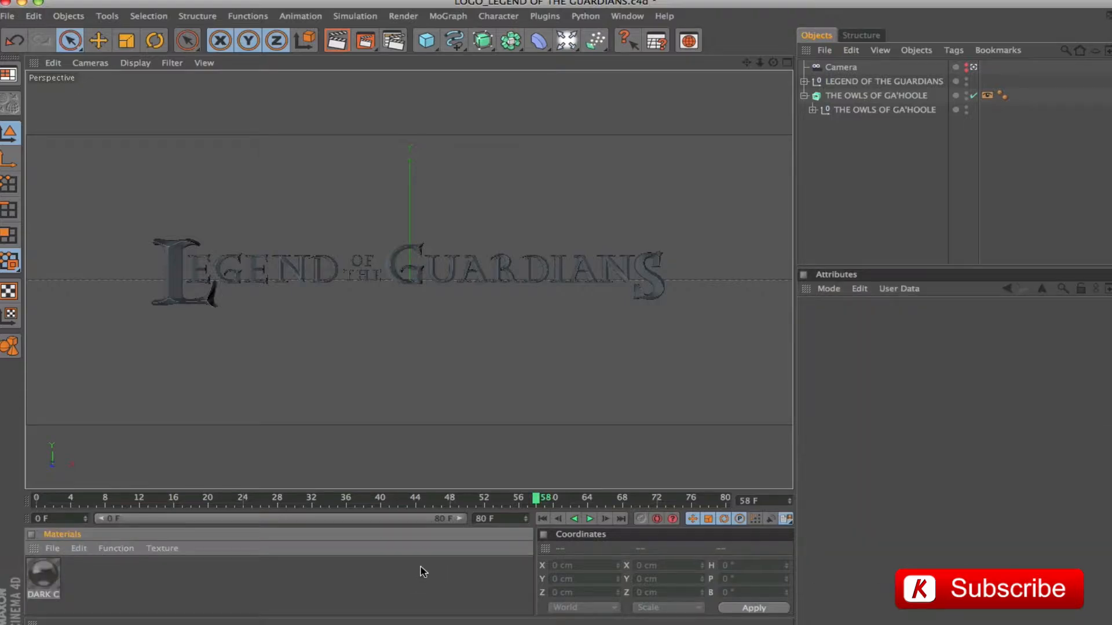
left_click_drag(50, 582, 81, 579)
left_click(924, 454)
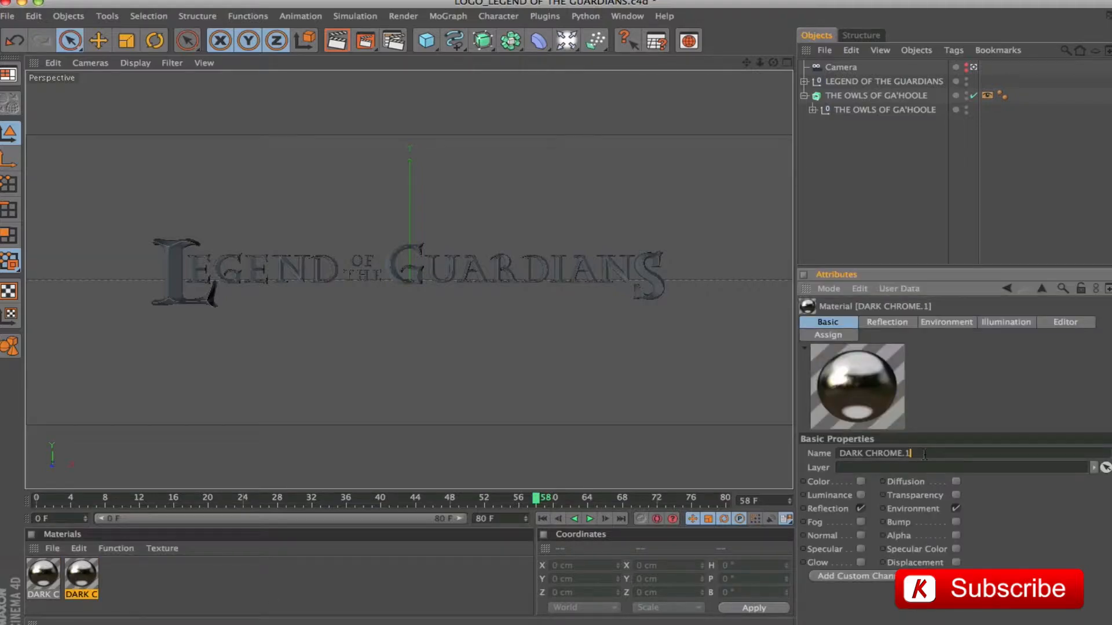
left_click_drag(863, 456, 787, 456)
type("BLACK")
Set BLACK CHROME's reflection brightness to 50% and its environment brightness to 33%.
left_click(888, 322)
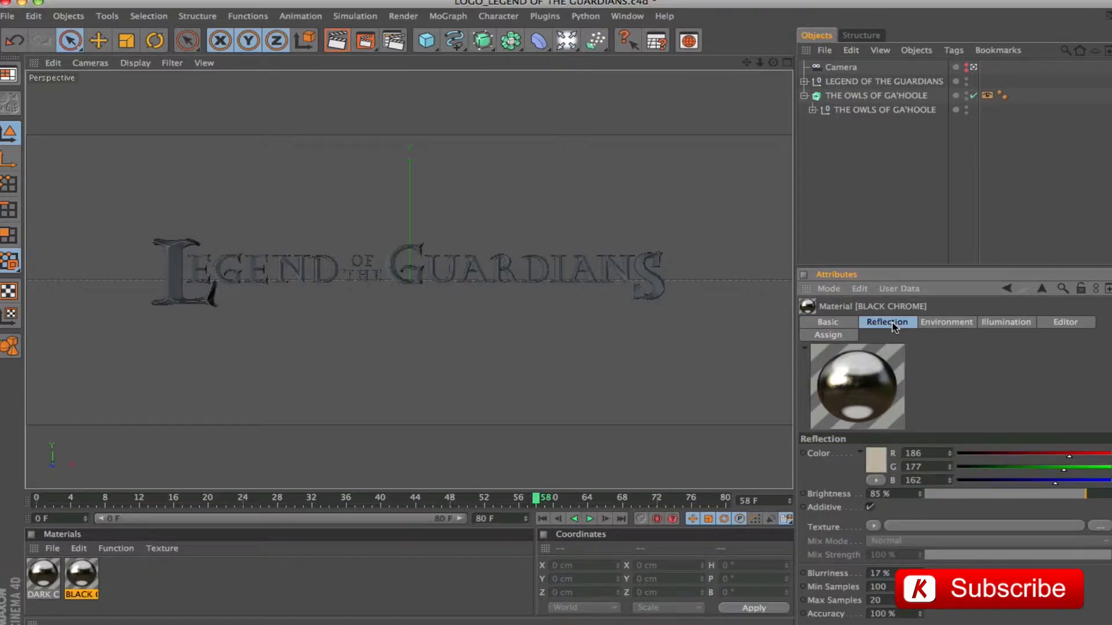
left_click_drag(894, 501, 845, 500)
type("50")
key("Return")
left_click(940, 324)
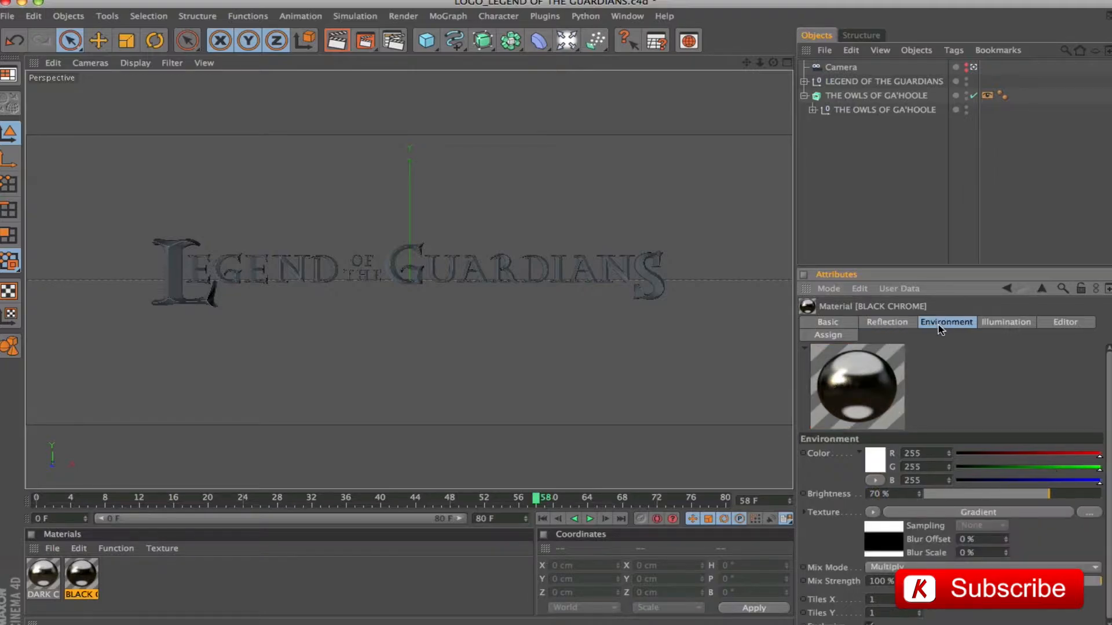
double_click(895, 496)
type("33")
key("Return")
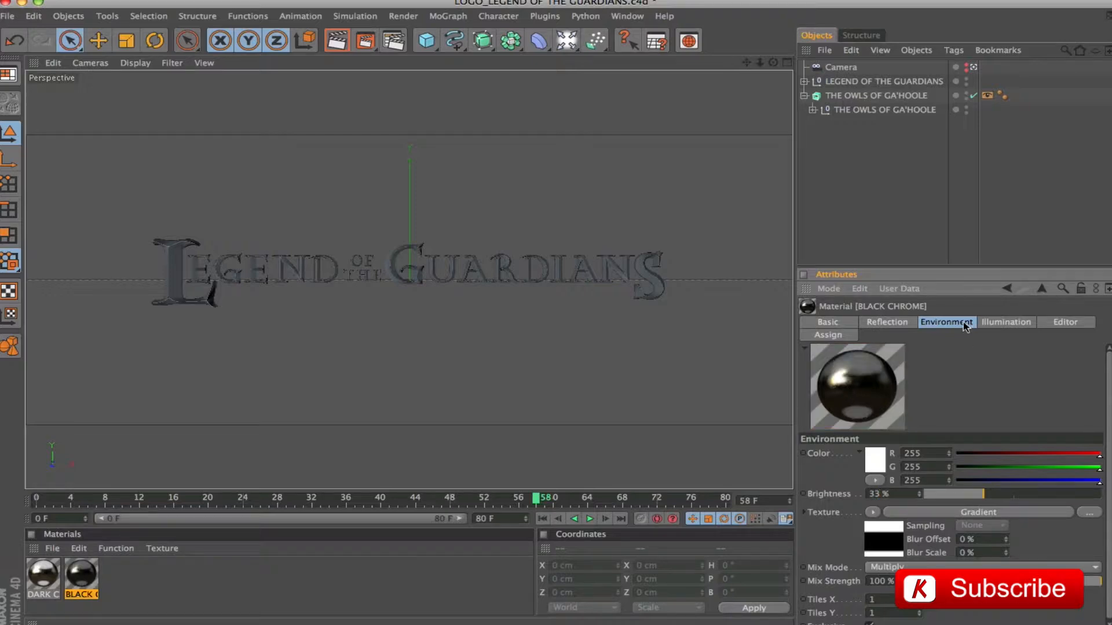
Assign DARK CHROME to the LEGEND OF THE GUARDIANS object and BLACK CHROME to THE OWLS OF GA'HOOLE Extrude NURBS at the last frame.
left_click(192, 588)
left_click_drag(47, 577, 877, 82)
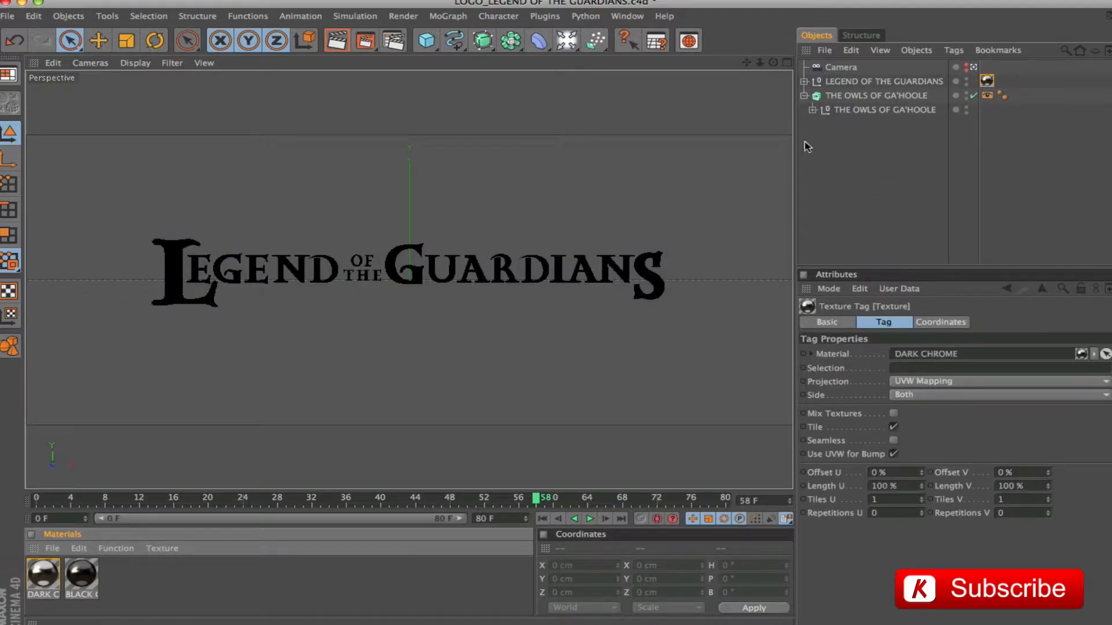
left_click(621, 519)
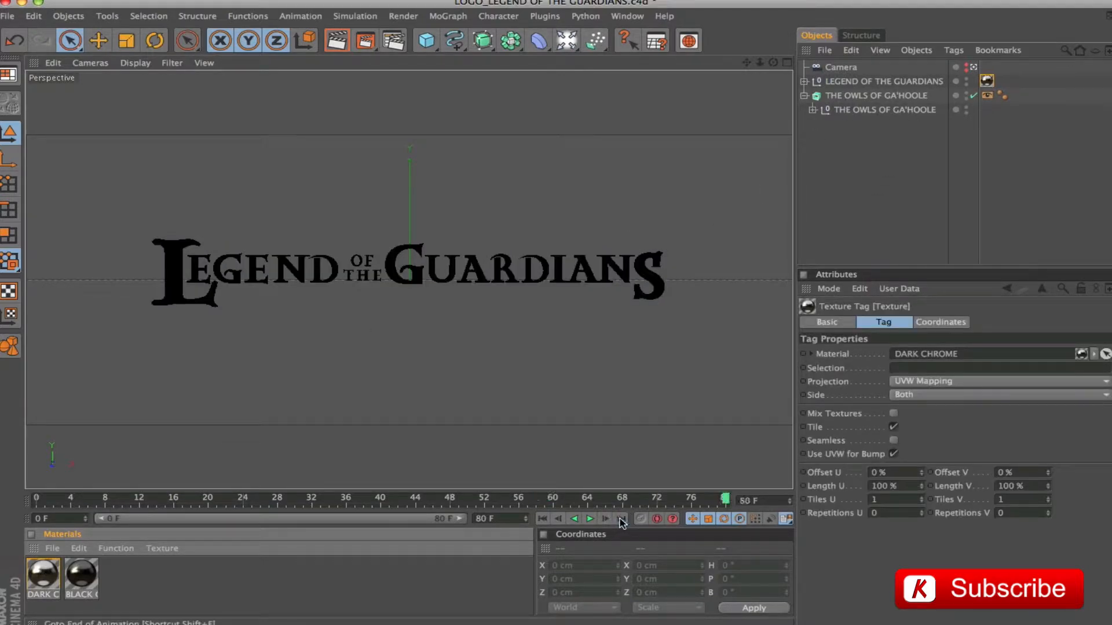
left_click_drag(83, 579, 878, 98)
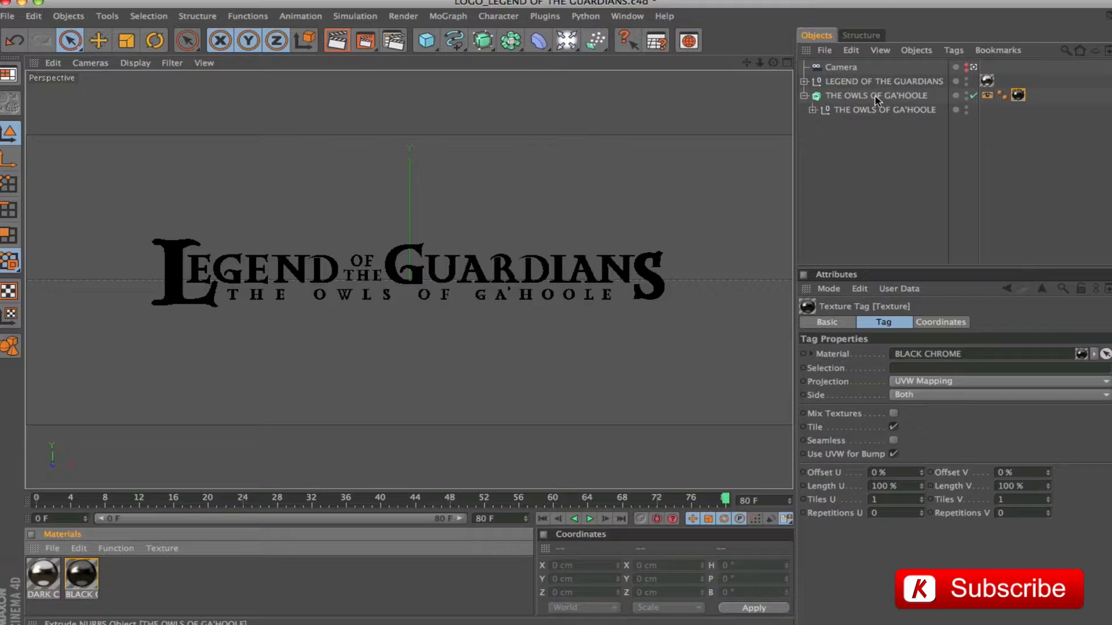
Render the perspective view at frame 80 to check both chrome materials on the logo.
key("ctrl+r")
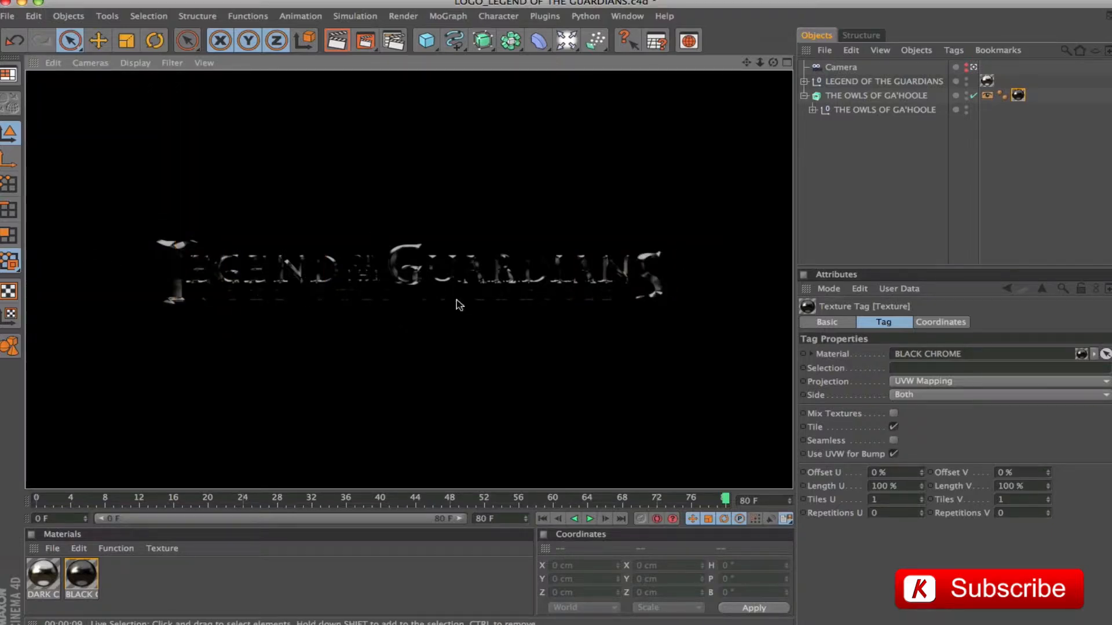
left_click(832, 213)
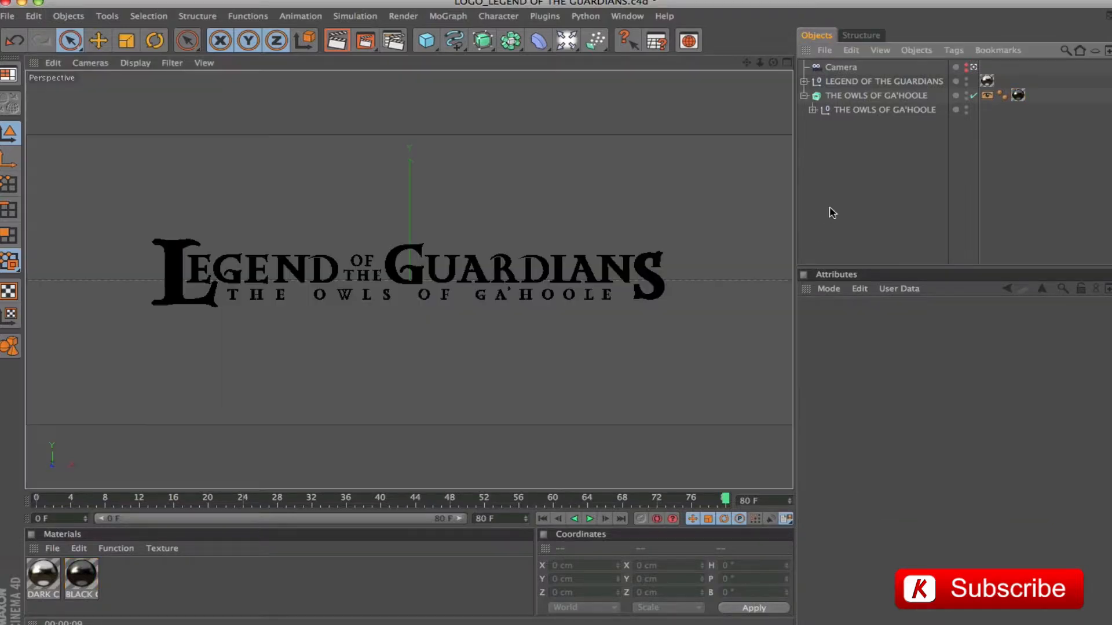
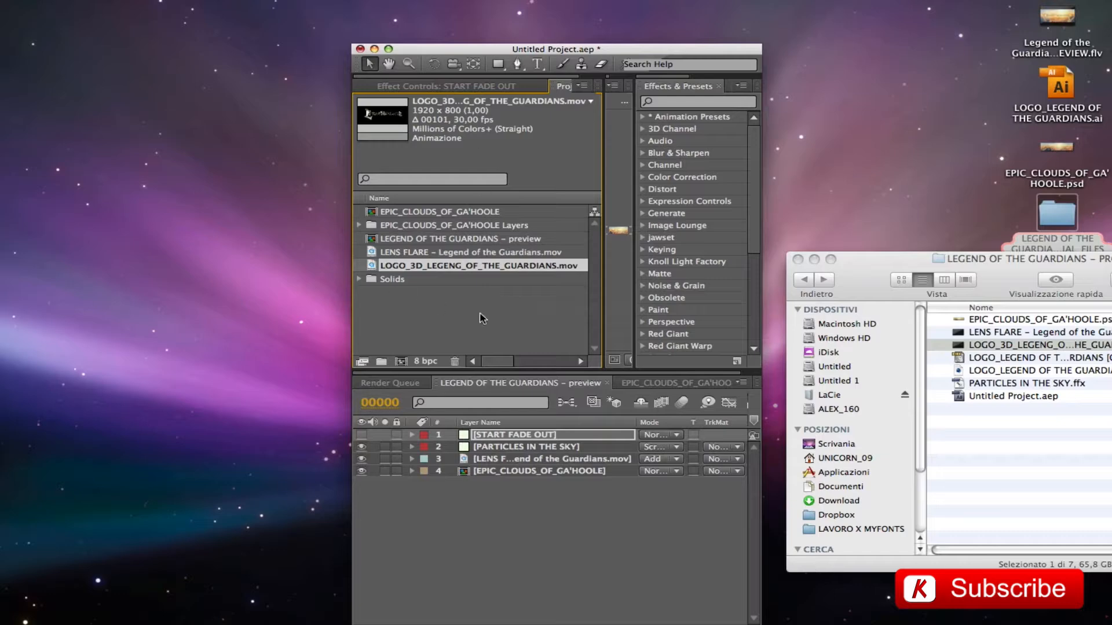
In After Effects, add LOGO_3D_LEGENG_OF_THE_GUARDIANS.mov to the preview composition directly below the START FADE OUT layer.
left_click(798, 259)
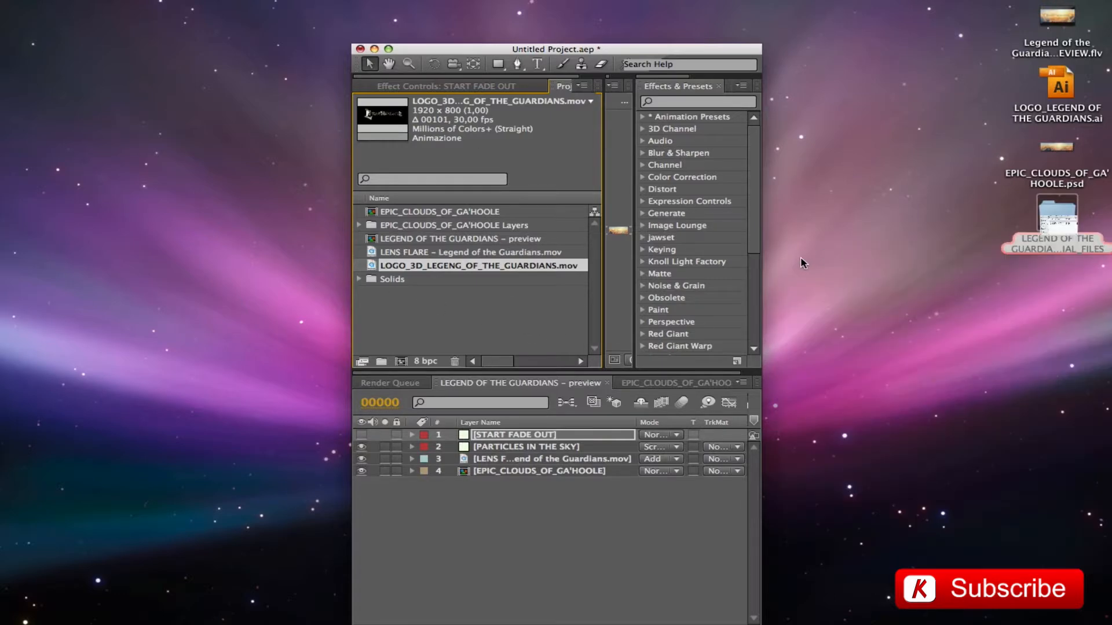
left_click(389, 49)
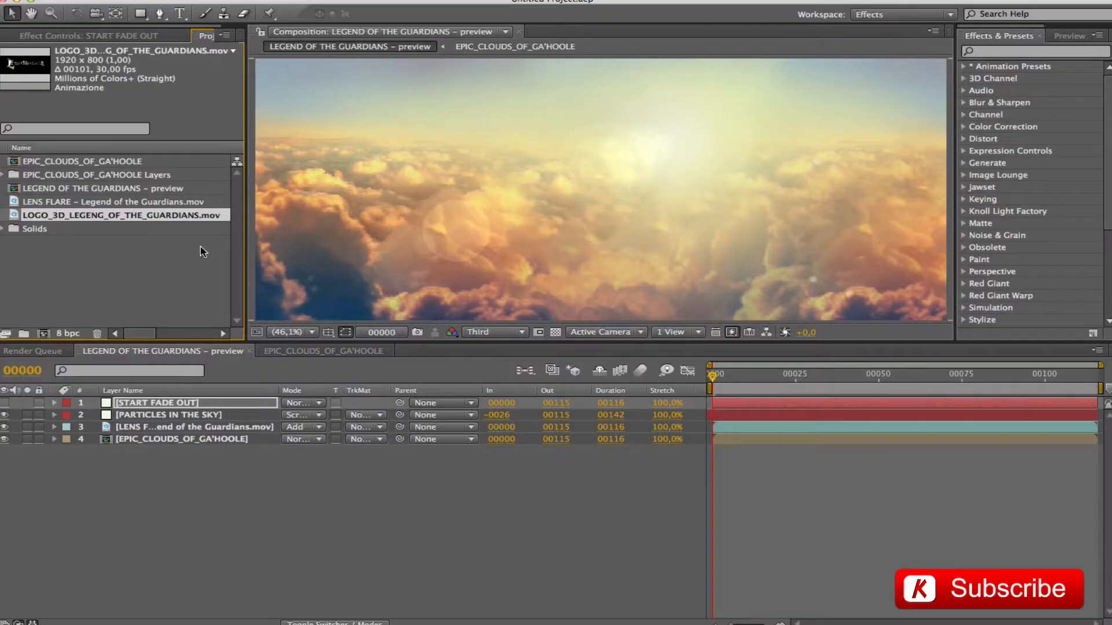
left_click_drag(137, 216, 139, 407)
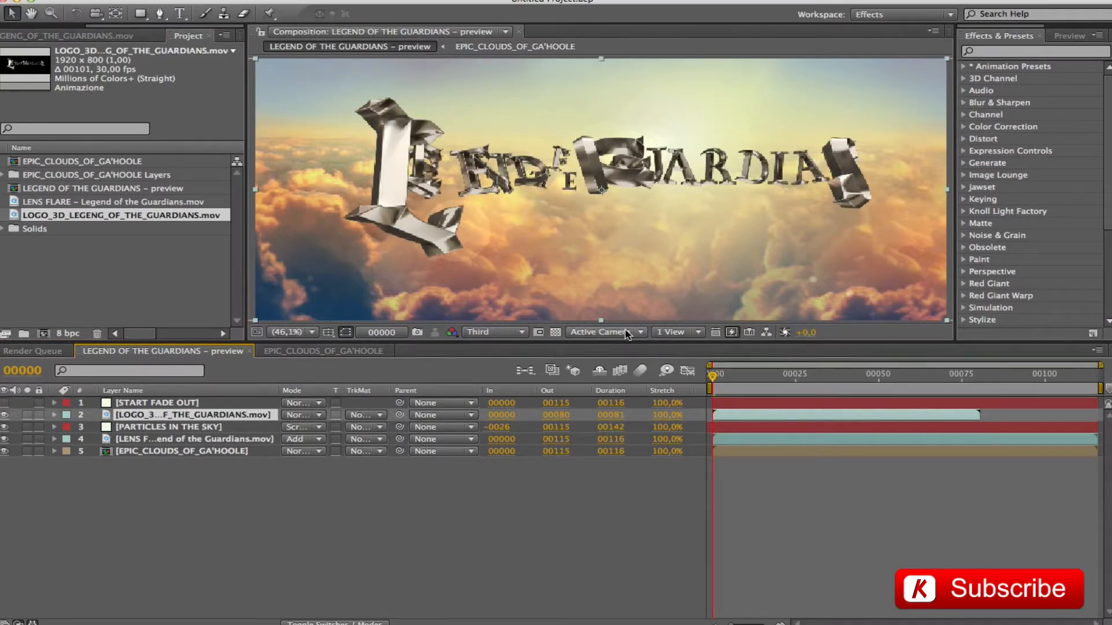
Play back the composition at 33.3% magnification to check the logo animation over the clouds.
left_click(284, 333)
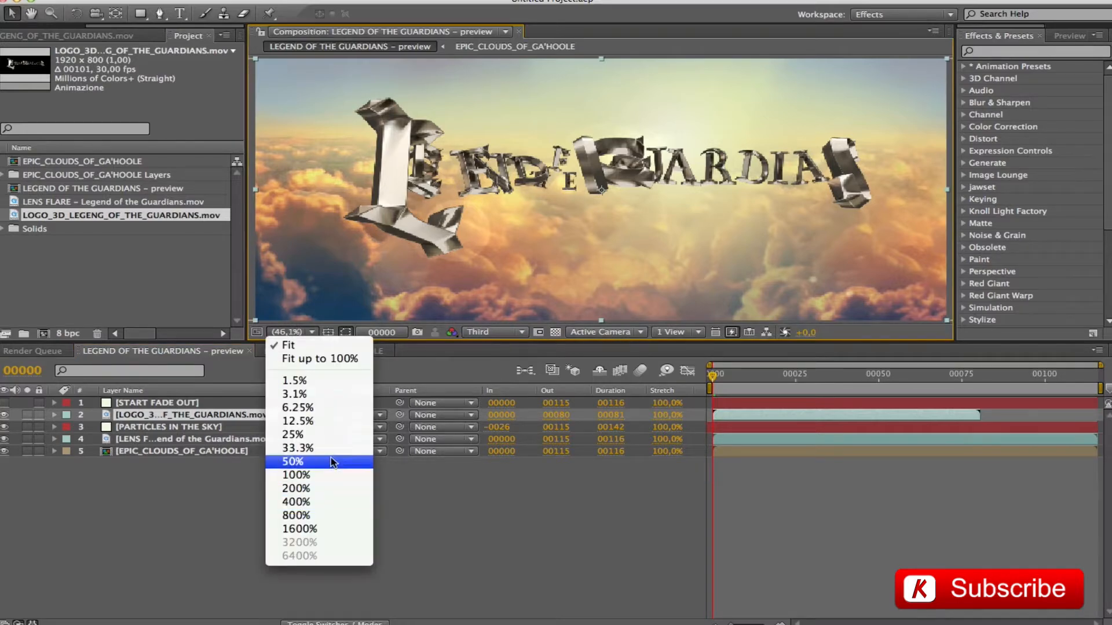
left_click(287, 449)
key("space")
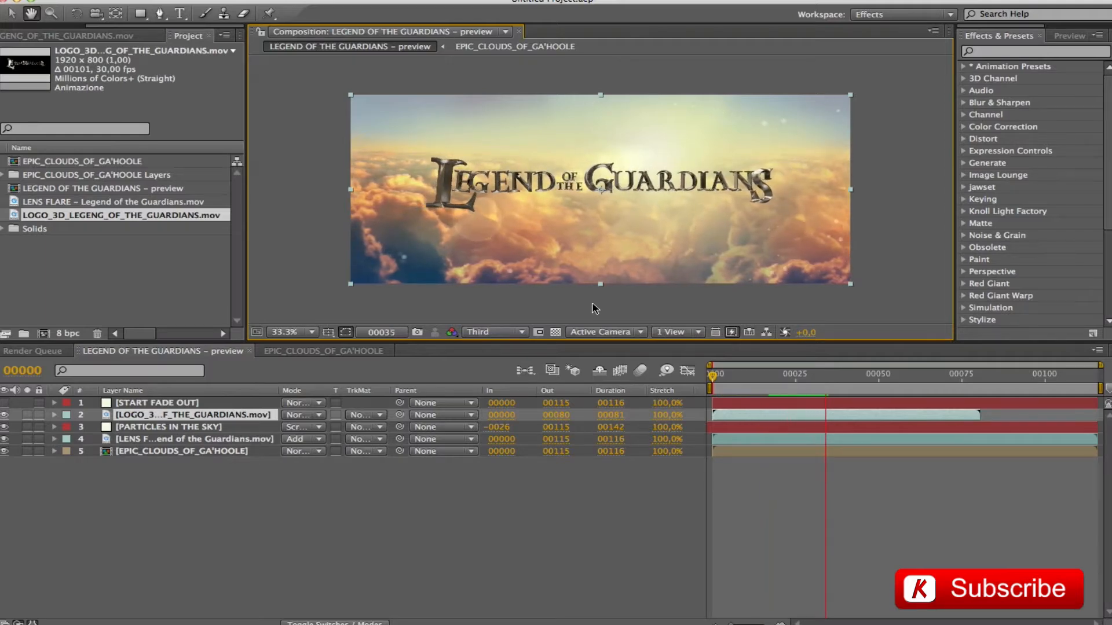
key("space")
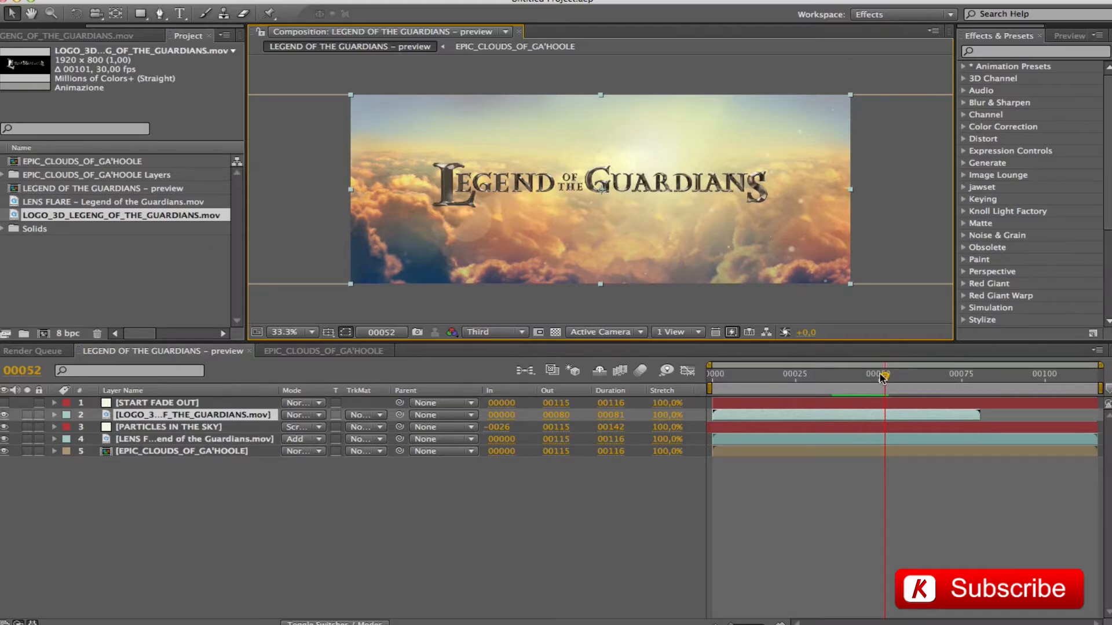
Split the logo movie layer at its last frame, frame 80.
left_click_drag(882, 377, 970, 387)
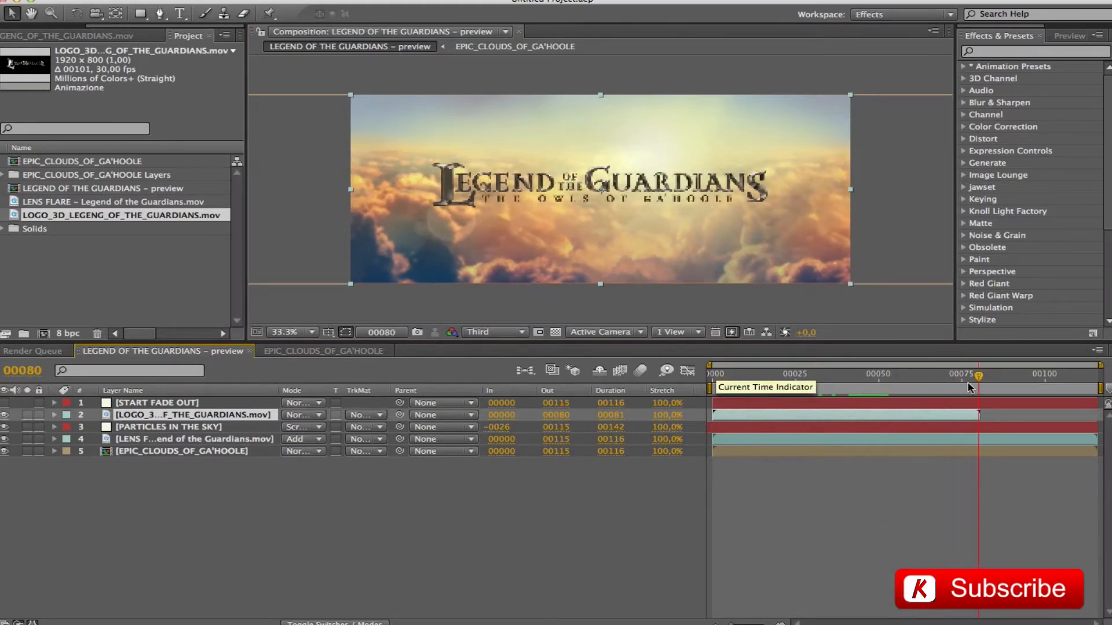
left_click(780, 624)
left_click(780, 623)
left_click(780, 624)
left_click(780, 624)
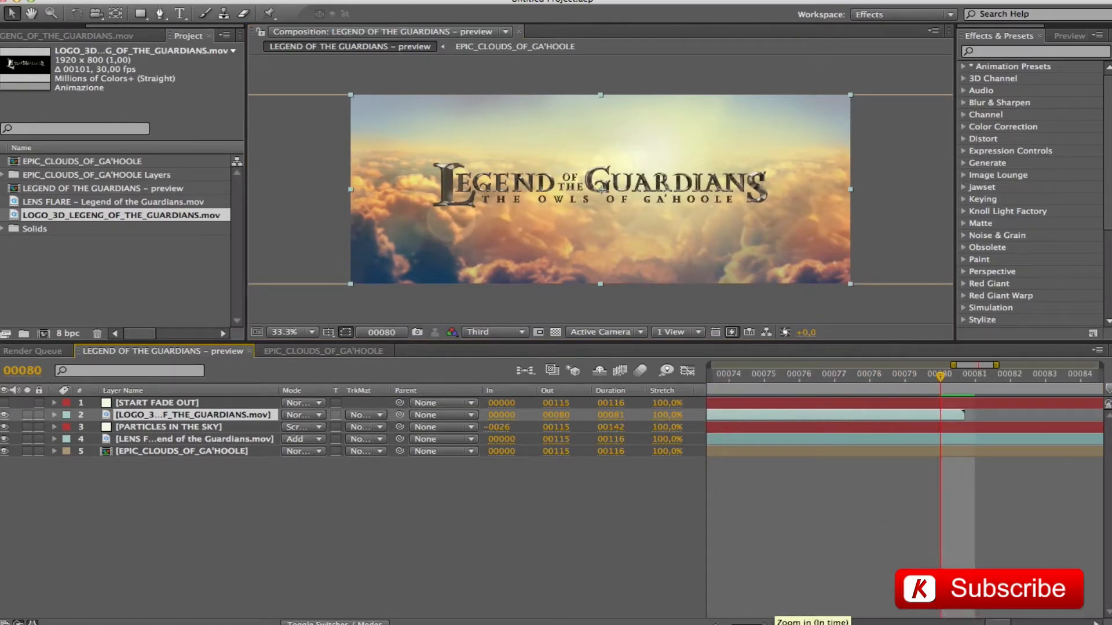
key("ctrl+shift+d")
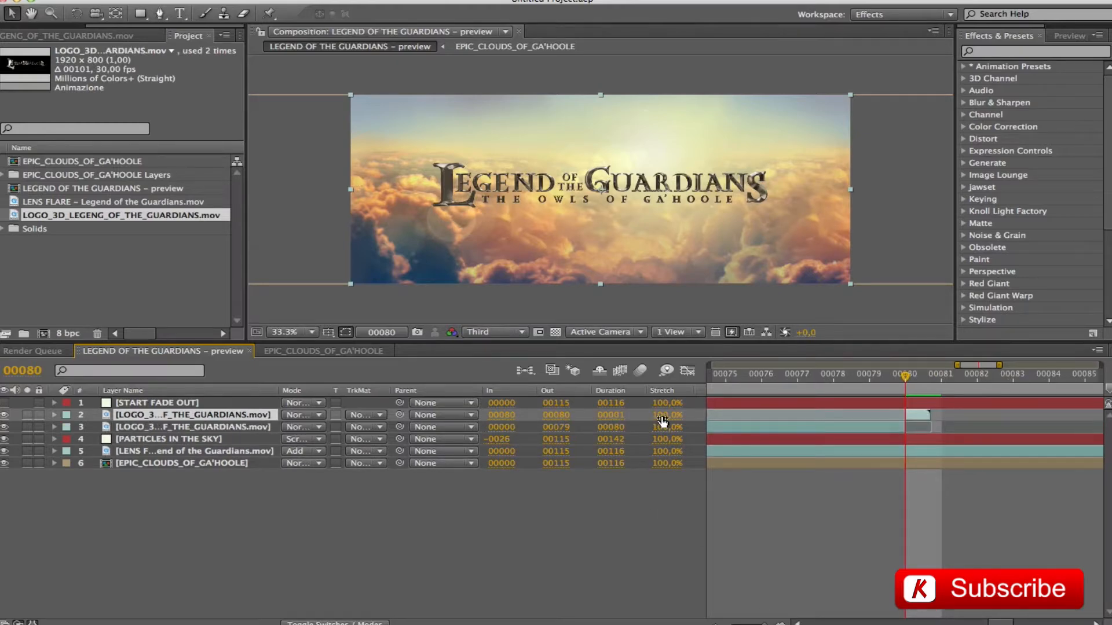
Set the split-off last-frame logo layer's time stretch to 5000% to hold the finished logo through the composition's end.
left_click(661, 416)
type("5000")
key("Return")
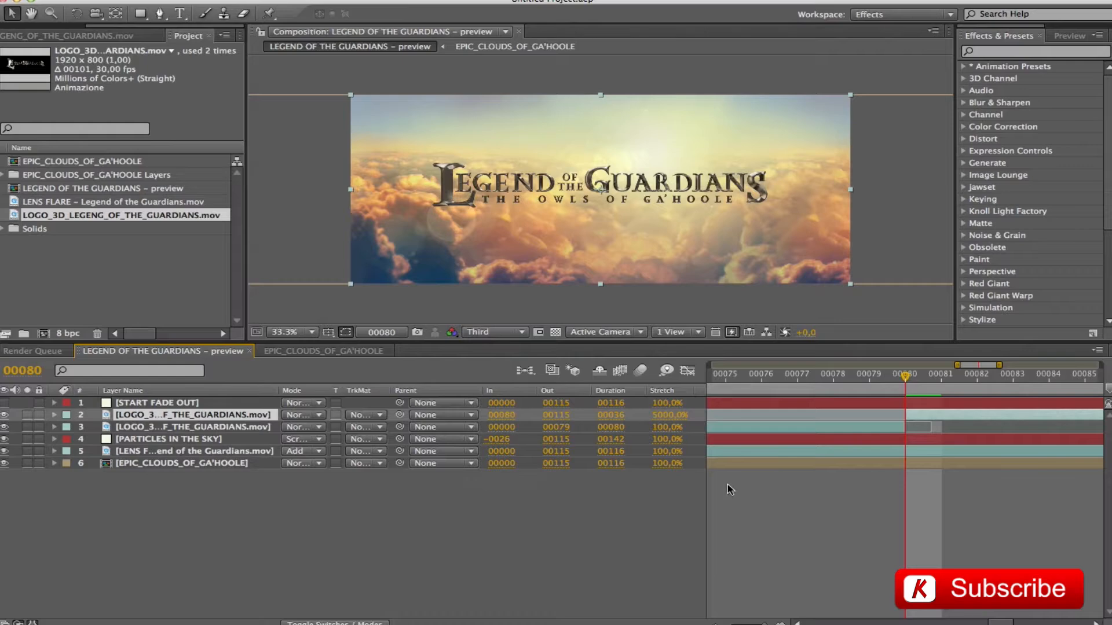
left_click_drag(764, 623, 728, 623)
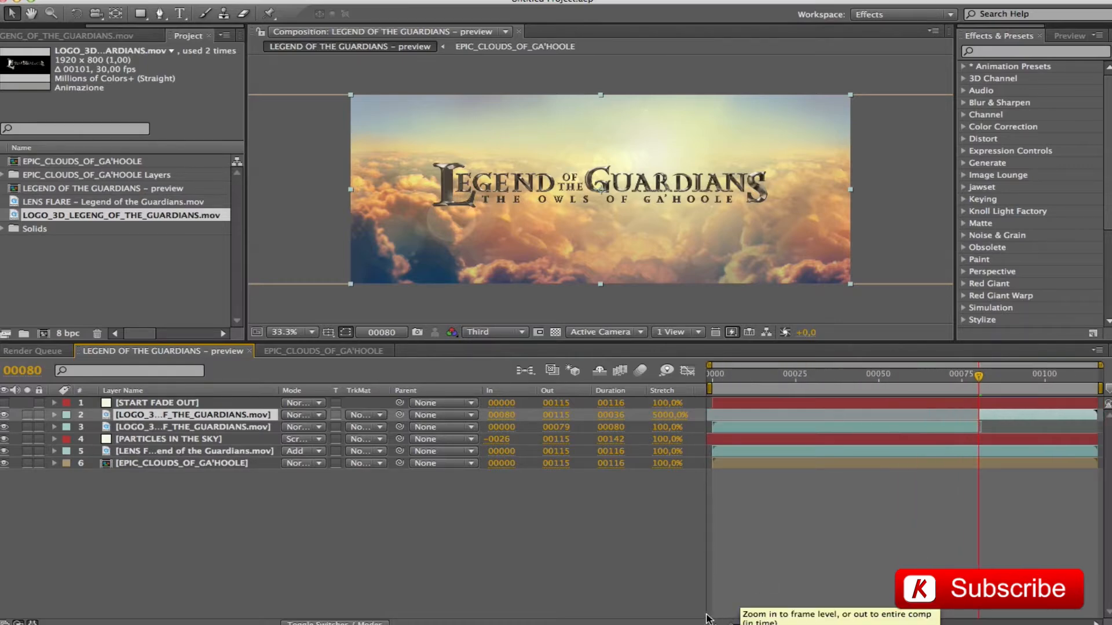
Go to frame 41 and show the composition at 100% magnification and Full resolution.
left_click_drag(978, 376, 849, 375)
left_click(713, 295)
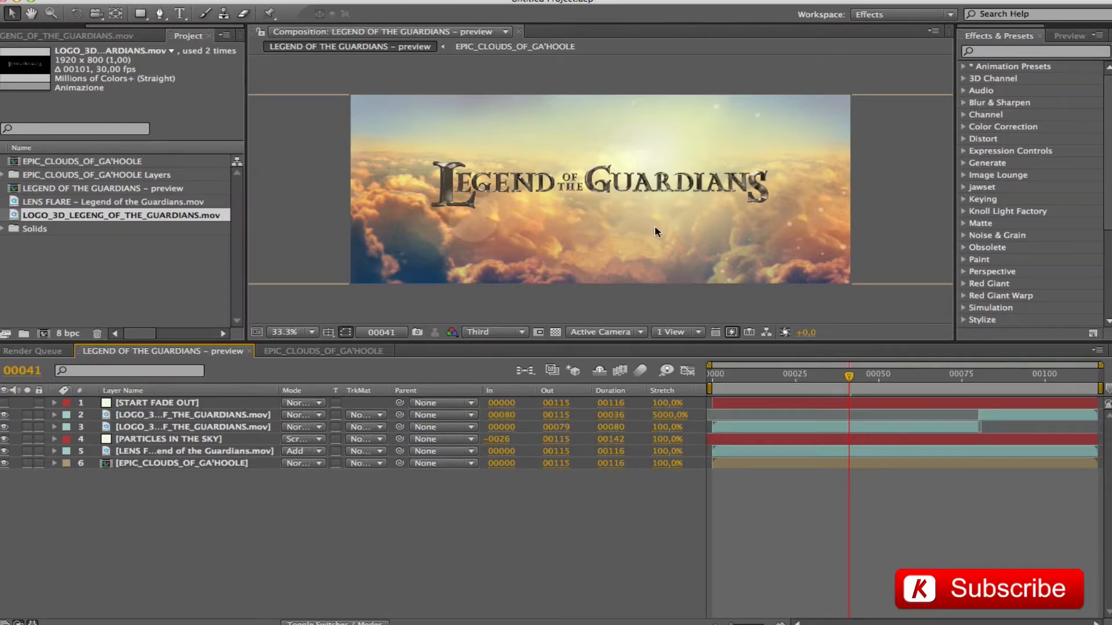
left_click(292, 336)
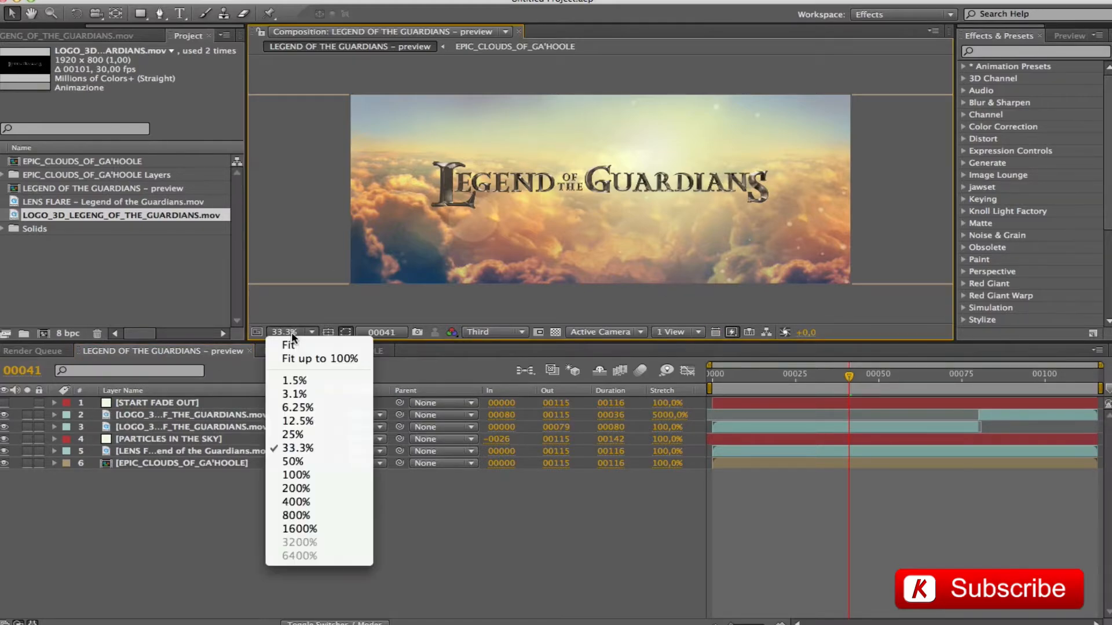
left_click(339, 474)
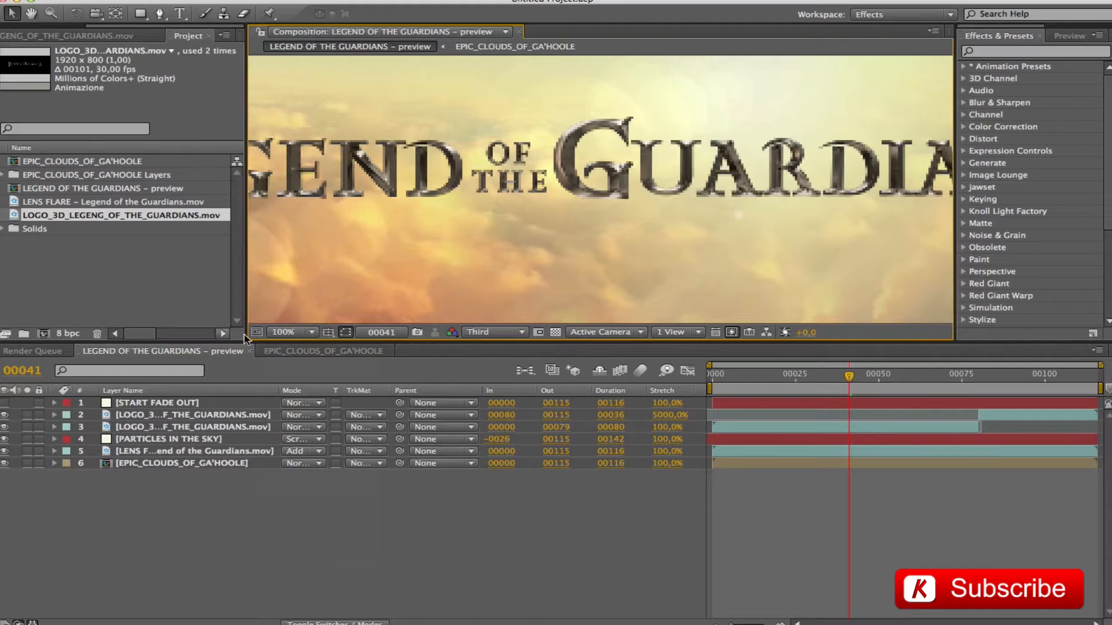
left_click(491, 332)
left_click(491, 367)
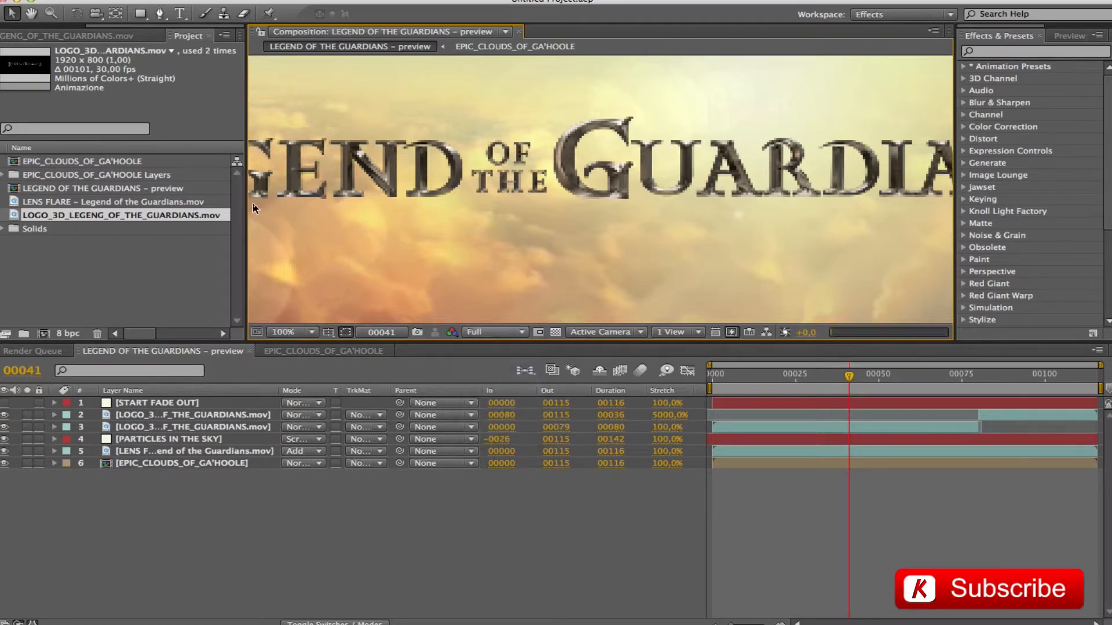
Enlarge the composition viewer in width and height, with the beginning of the title in view.
left_click_drag(246, 200, 152, 187)
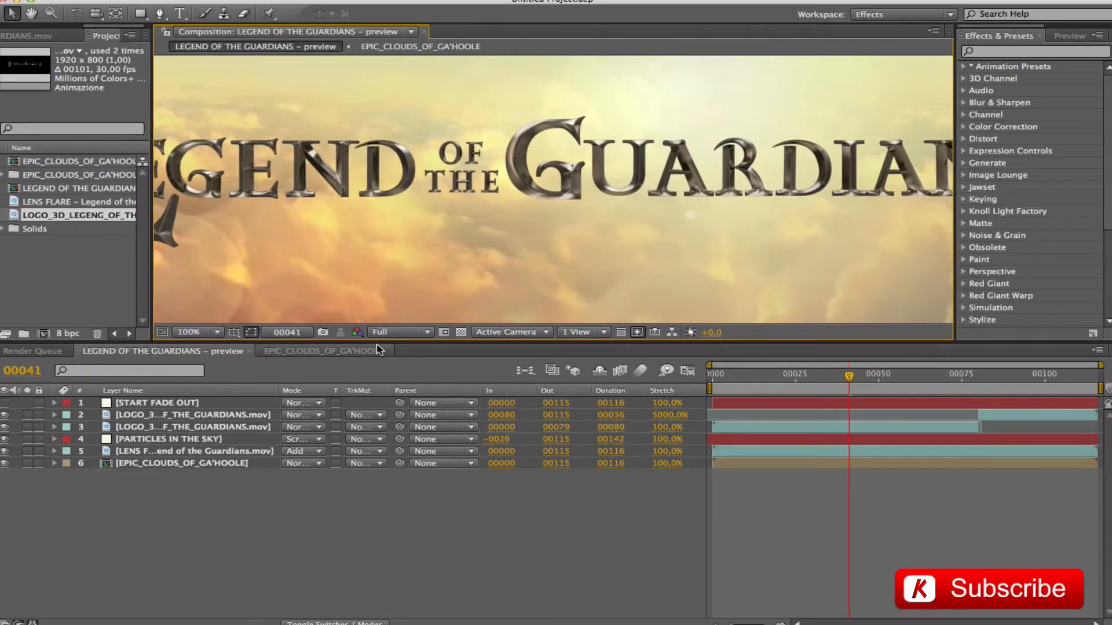
left_click_drag(364, 342, 347, 402)
key("h")
left_click_drag(340, 269, 467, 287)
key("v")
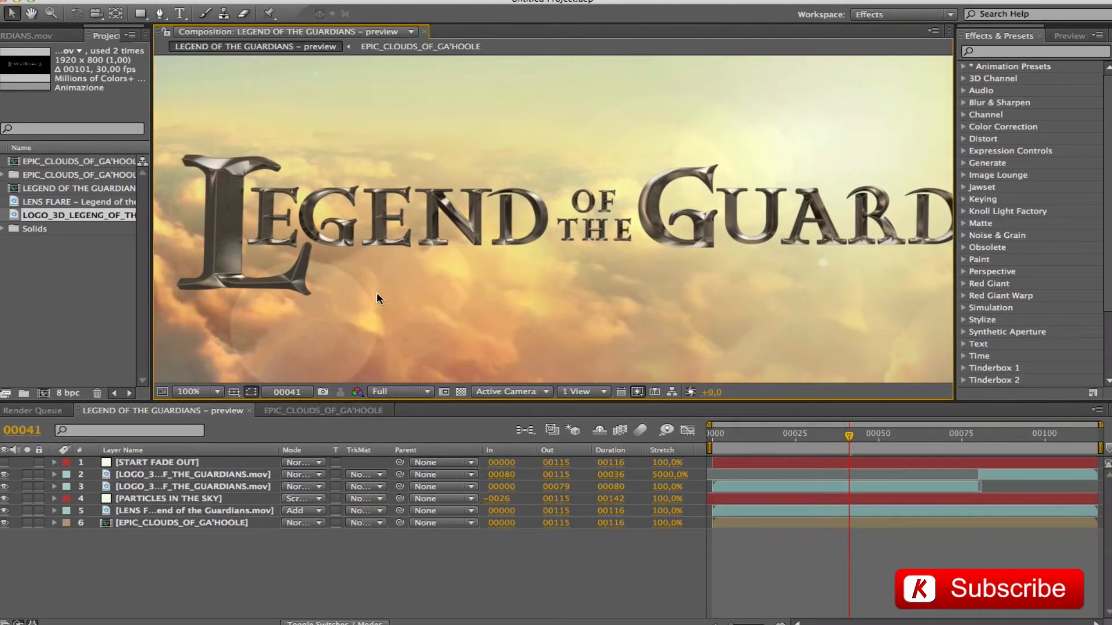
Find the Levels effect and apply it to the first, unstretched logo movie layer.
left_click(996, 51)
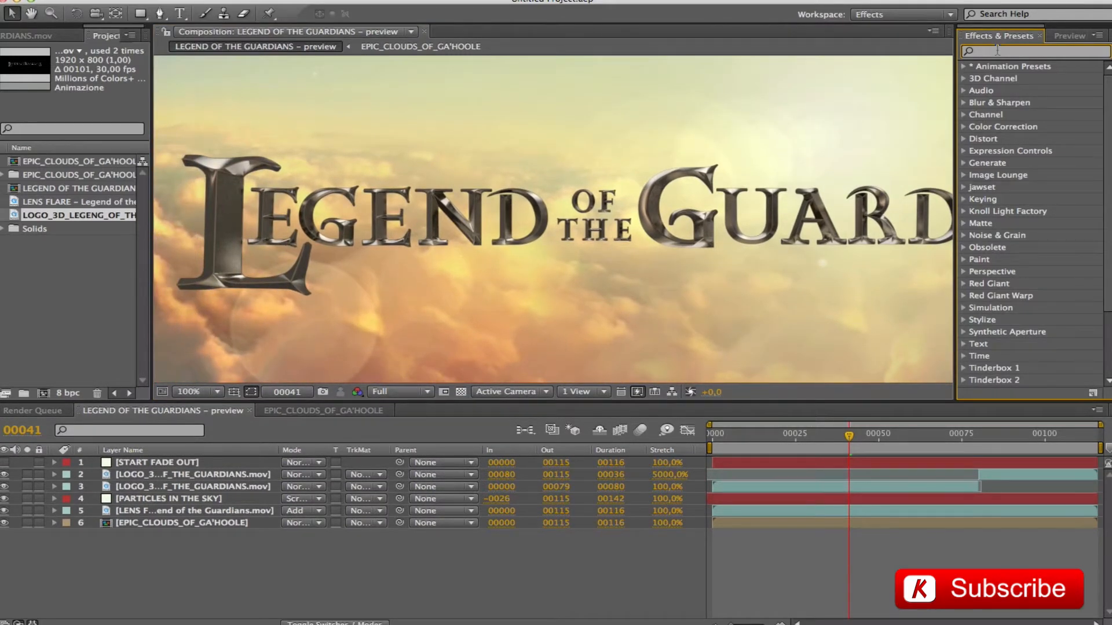
type("level")
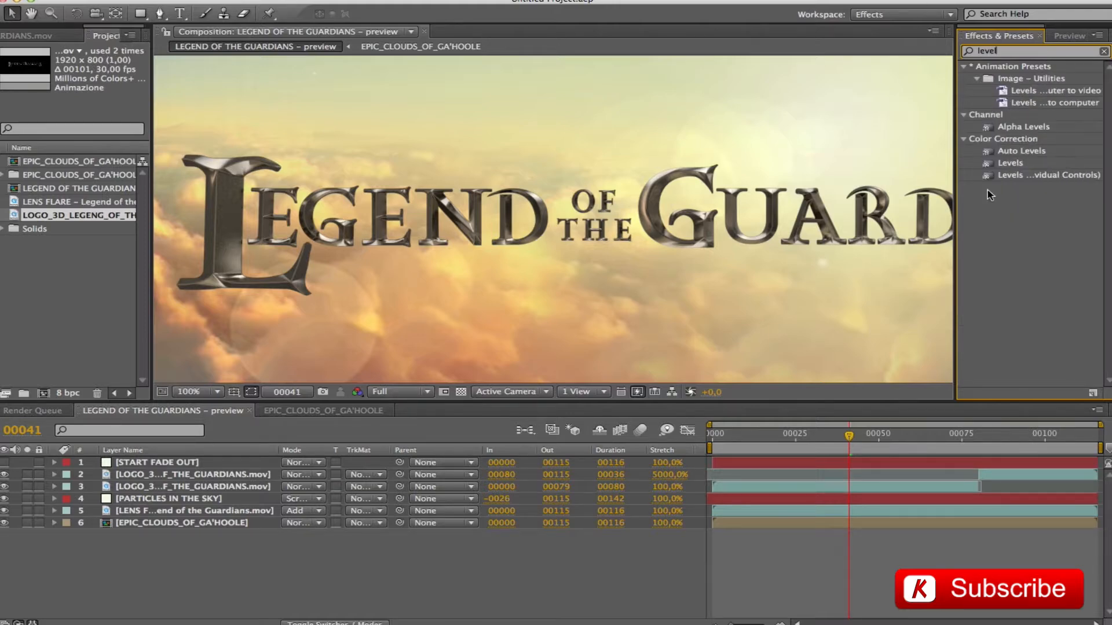
left_click_drag(1010, 163, 223, 487)
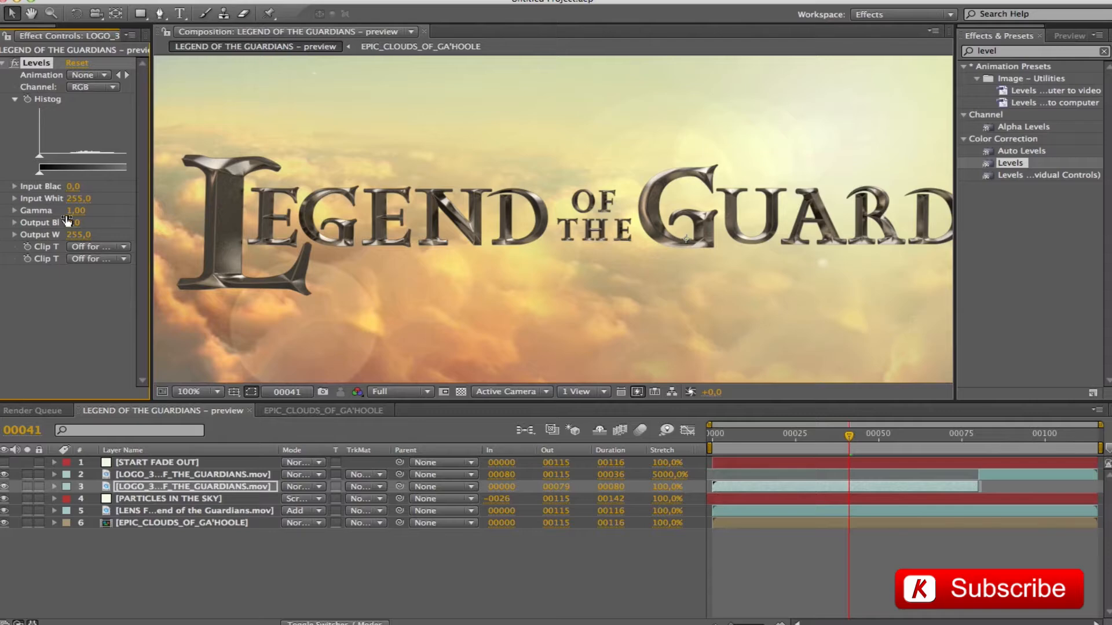
Set the Levels gamma to 1,24 and compare the logo with the effect off and on.
left_click(75, 210)
type("1,24")
key("Return")
left_click(14, 62)
left_click(14, 63)
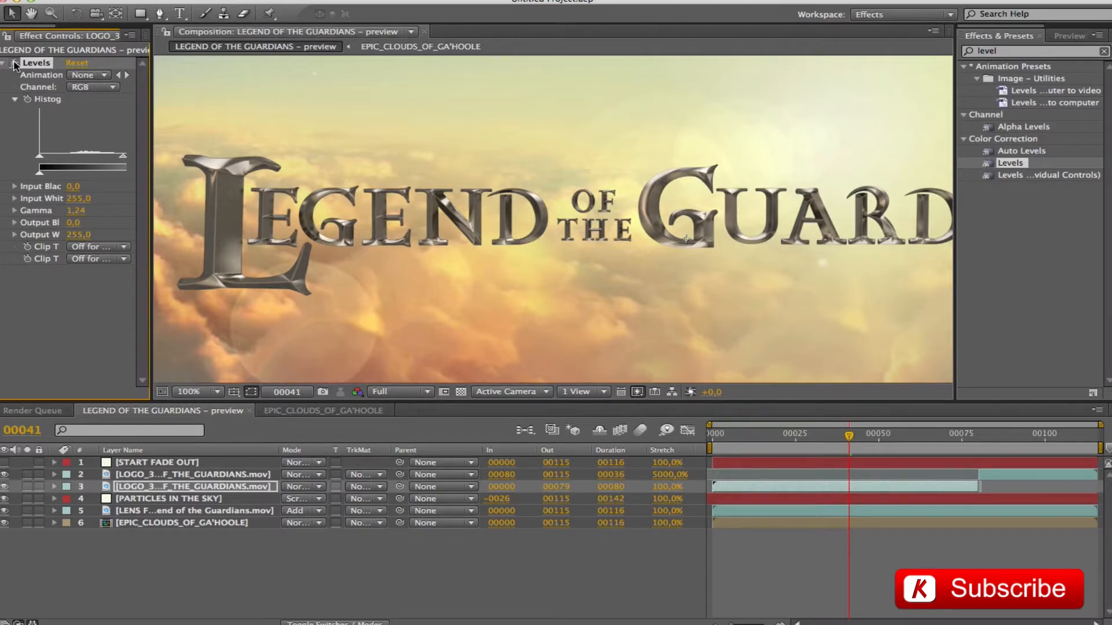
Copy the Levels effect from the unstretched logo movie layer onto the stretched one and check the logo near the composition's end.
key("super+c")
left_click(193, 475)
key("super+v")
left_click(1050, 434)
Fit the whole composition in its viewer and widen the effect controls area to show the full Levels settings.
left_click(198, 392)
left_click(230, 272)
left_click_drag(151, 233, 253, 235)
From frame 0, make the START FADE OUT layer visible, play the composition and set the preview resolution to Third.
left_click(713, 435)
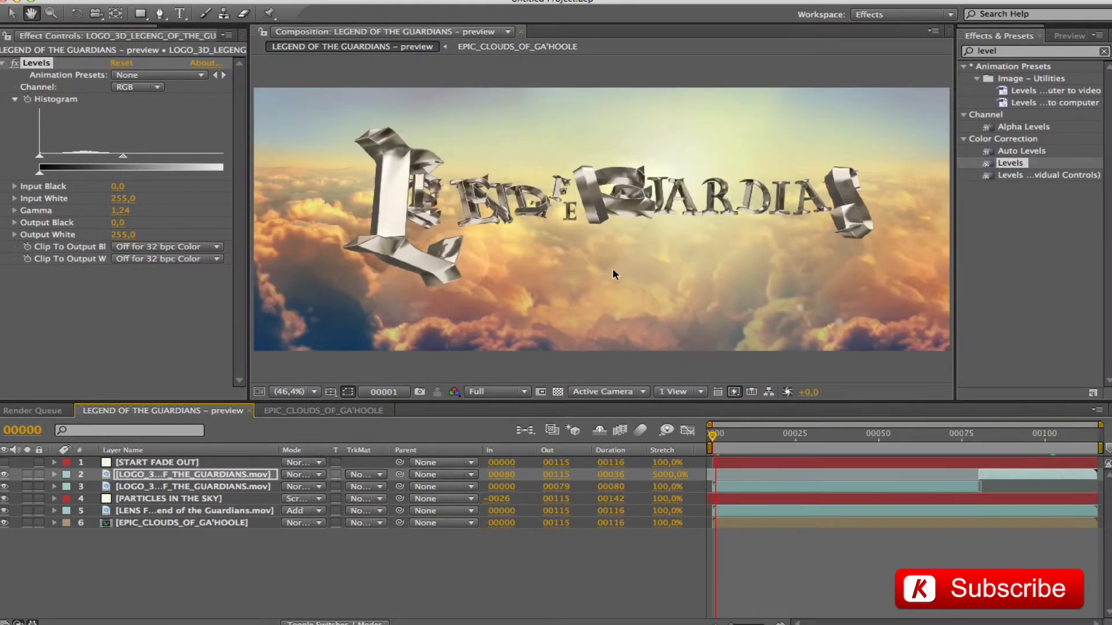
mouse_move(714, 435)
left_mouse_down()
mouse_move(873, 438)
mouse_move(712, 434)
left_mouse_up()
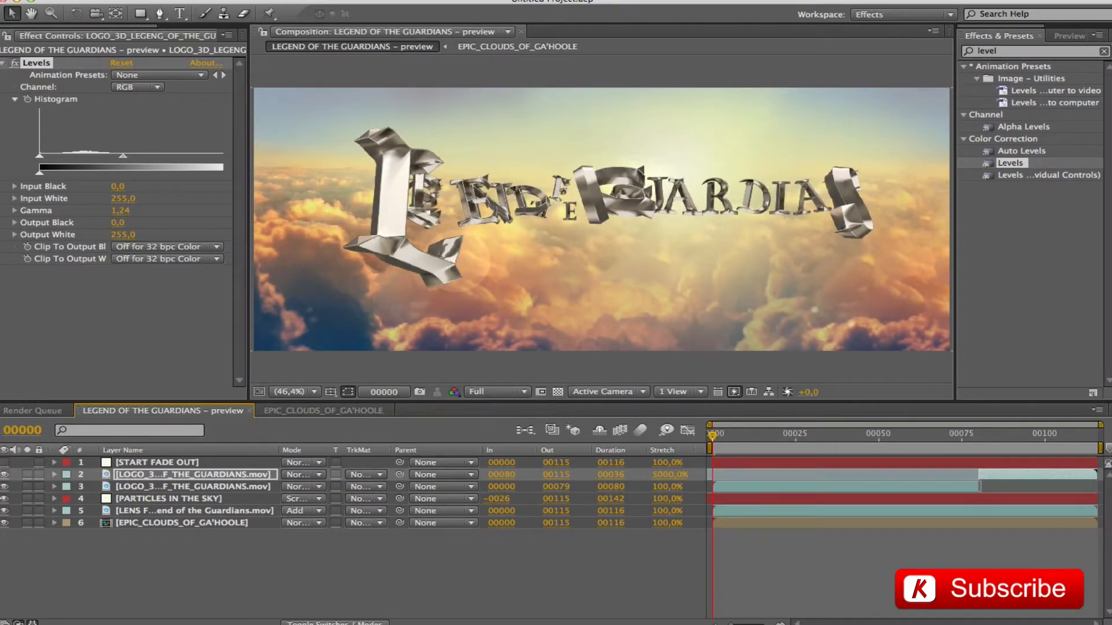
left_click(4, 464)
key("space")
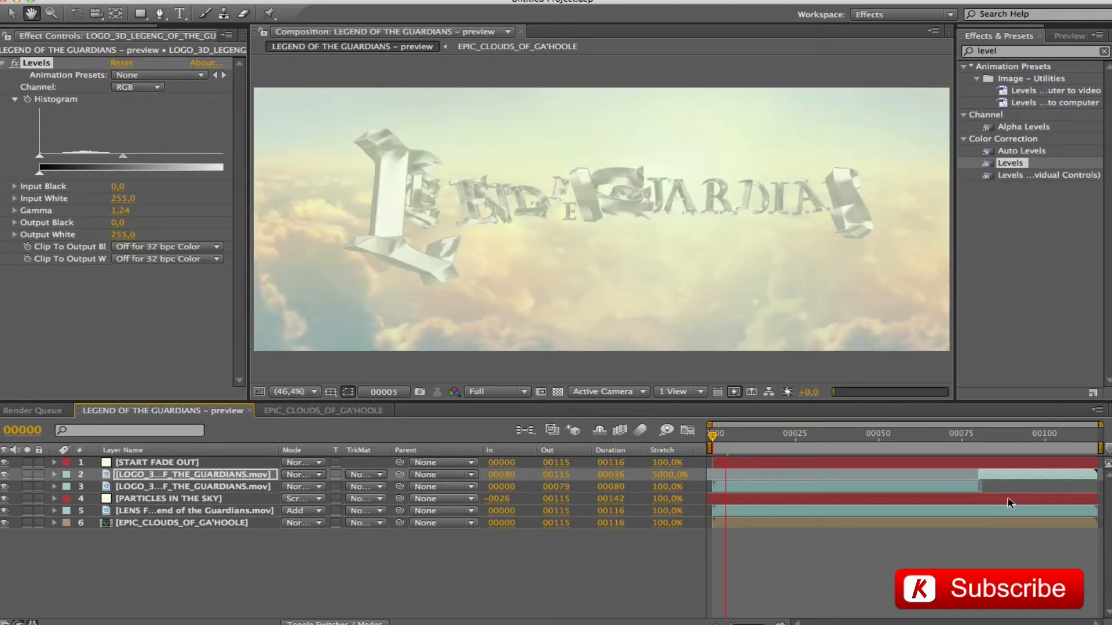
left_click(524, 394)
left_click(486, 450)
left_click(340, 351)
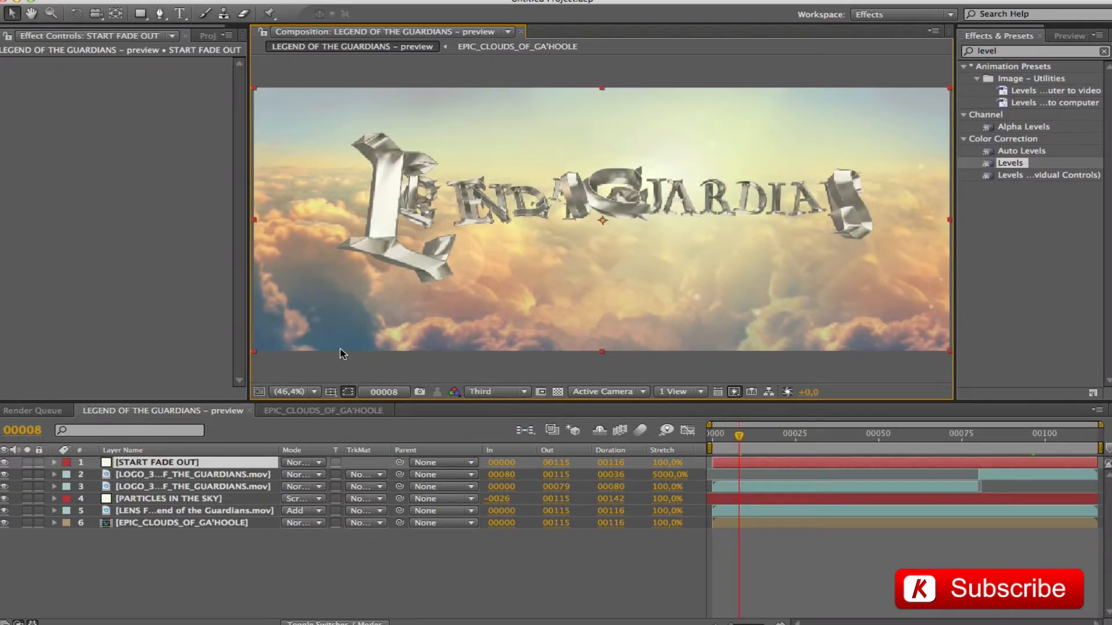
Duplicate both logo movie layers and stack the two copies together directly above the originals.
left_click(168, 487)
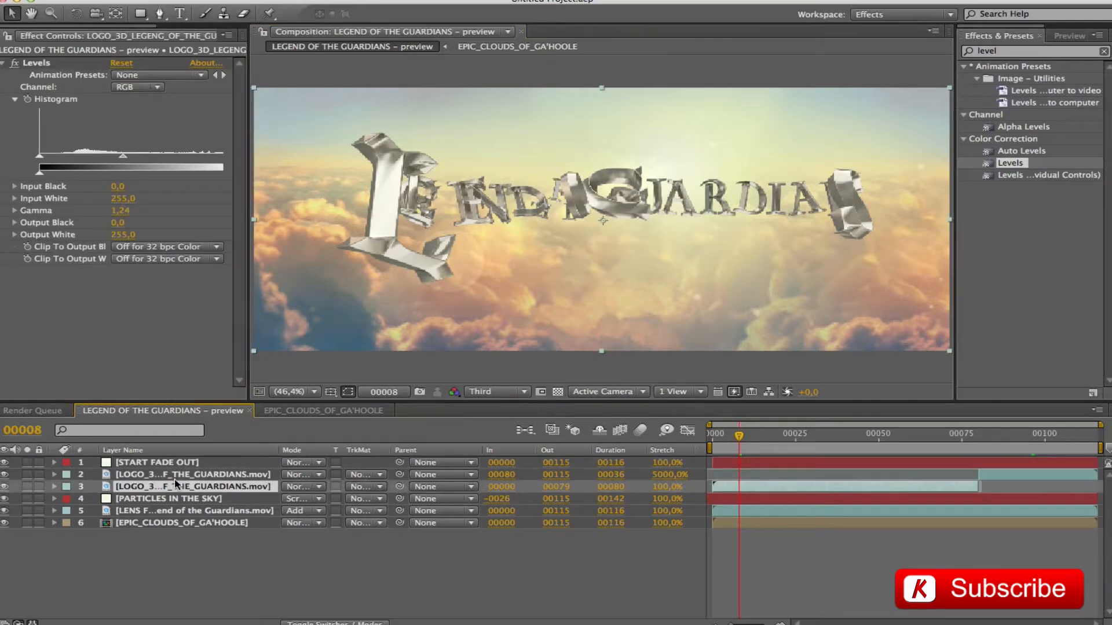
left_click(174, 475, "shift")
key("ctrl+d")
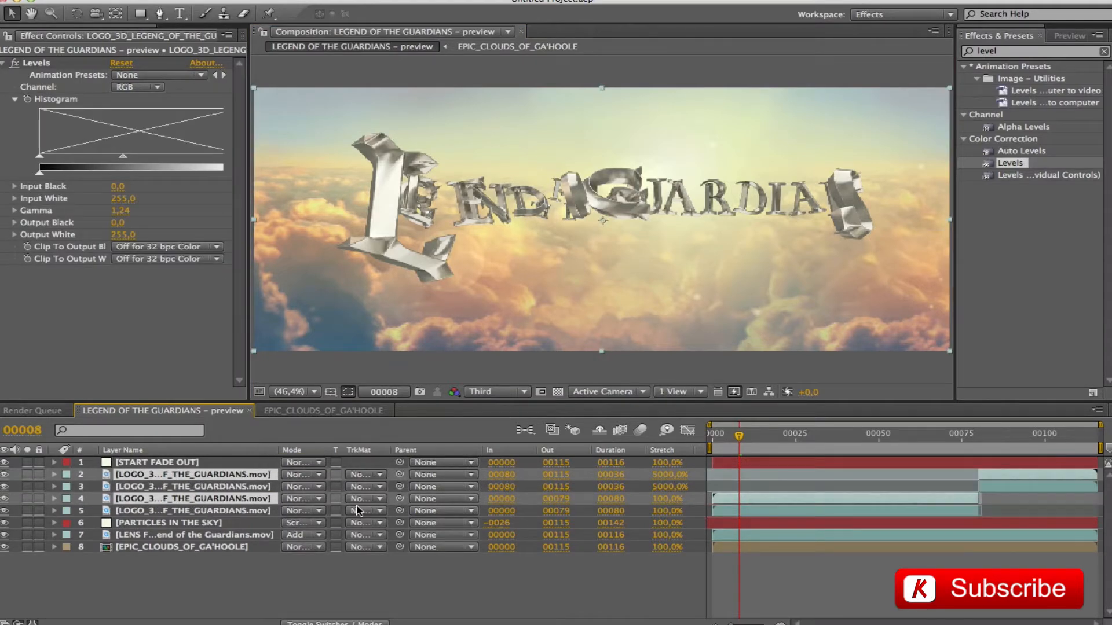
left_click_drag(254, 498, 244, 485)
Pre-compose the two duplicated logo layers into a new composition named RAY LIGHTS, moving all attributes into it.
key("ctrl+shift+c")
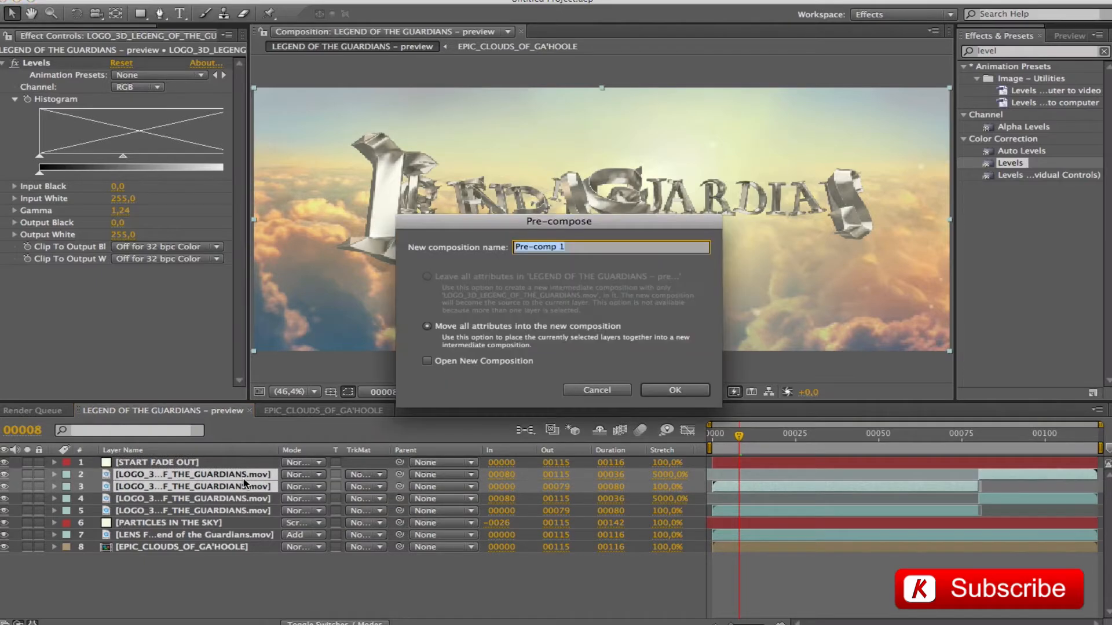
type("R")
key("Return")
key("Caps_Lock")
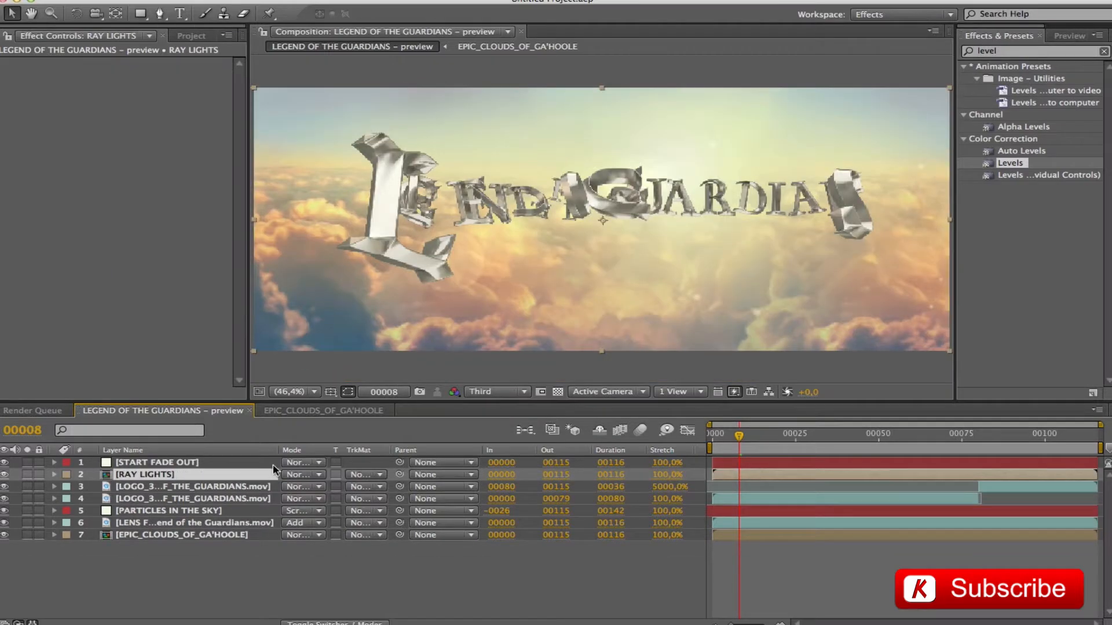
At frame 80, make RAY LIGHTS a 3D layer with a Fill effect coloured yellow-orange (FFBA00).
left_click(35, 430)
type("80")
key("Return")
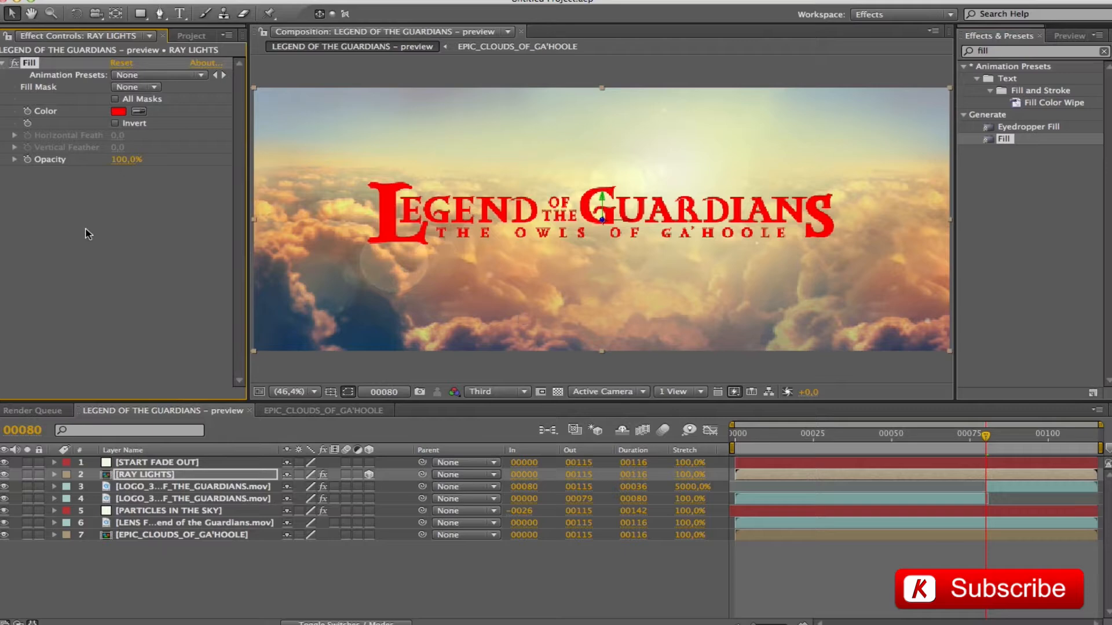
left_click(118, 111)
left_click(424, 360)
type("192")
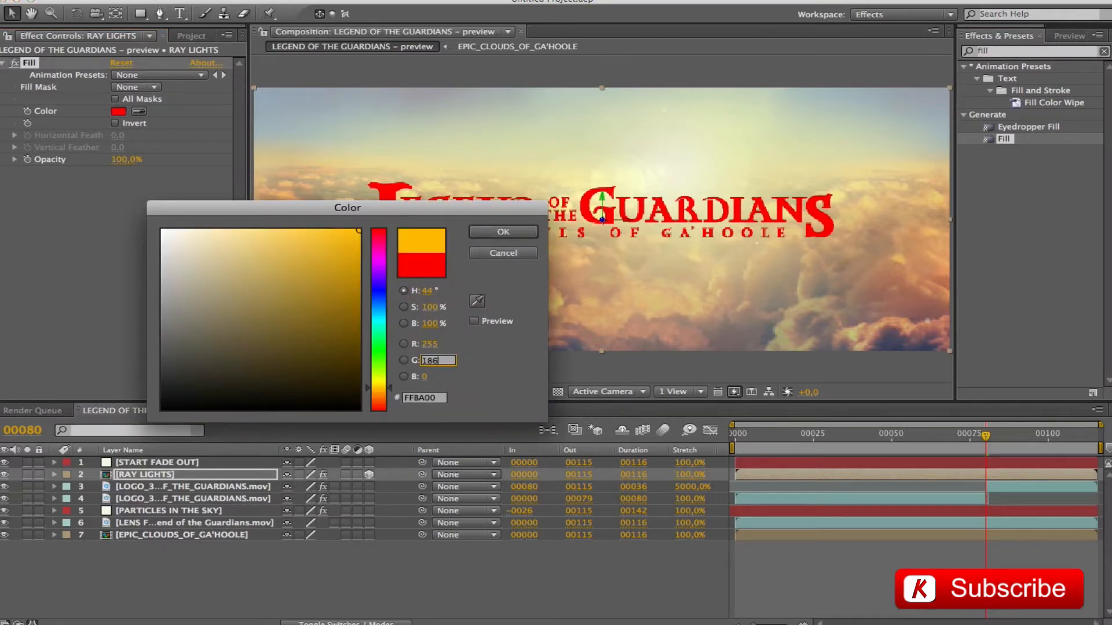
key("Return")
Apply Directional Blur to RAY LIGHTS with a direction of 11° and a blur length of 500.
left_click(1015, 51)
type("direc")
left_click_drag(1010, 81, 67, 202)
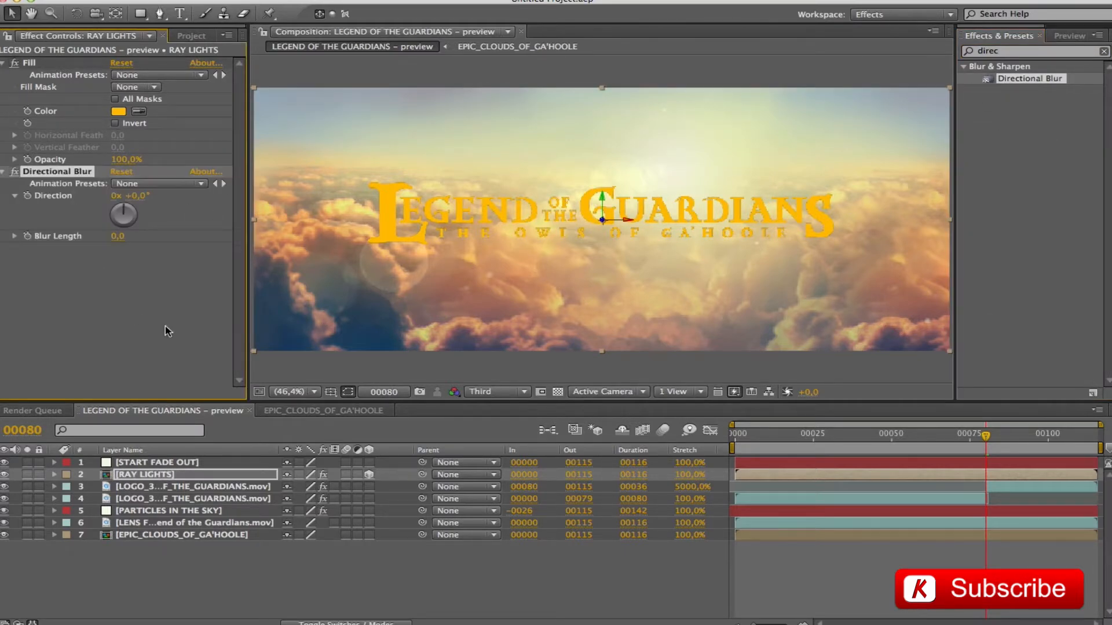
left_click(137, 196)
type("11")
key("Tab")
type("500")
key("Return")
Hide both original logo movie layers and set the blending mode of RAY LIGHTS to Add.
left_click_drag(4, 487, 5, 499)
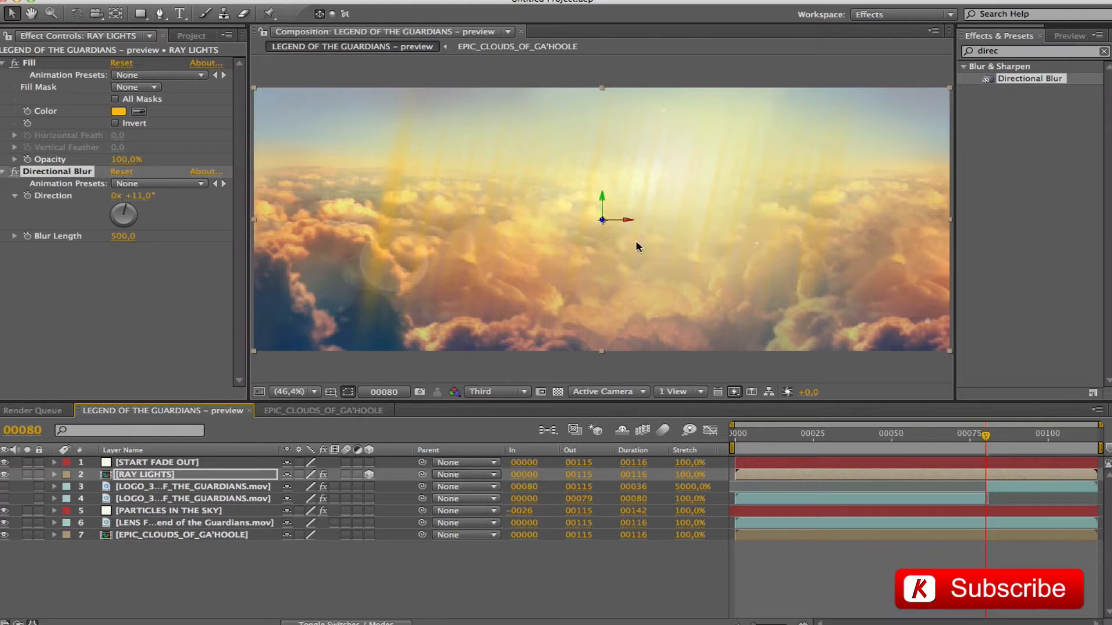
left_click(345, 623)
left_click(302, 476)
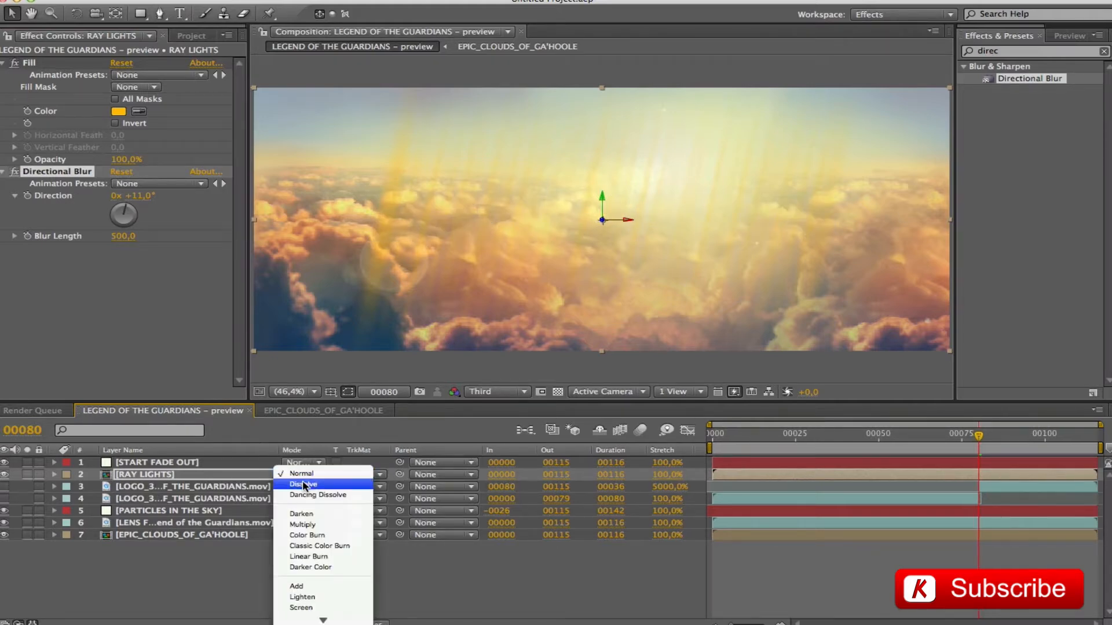
left_click(296, 586)
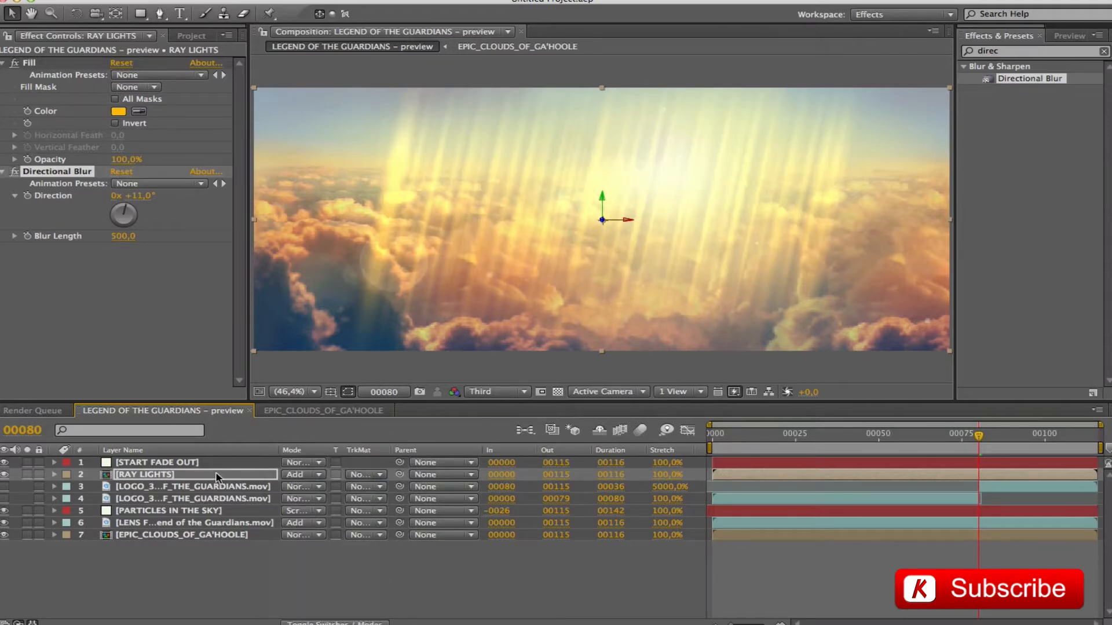
At frame 80, keyframe the X Rotation of RAY LIGHTS at -52° and its Z Rotation at 7°.
key("r")
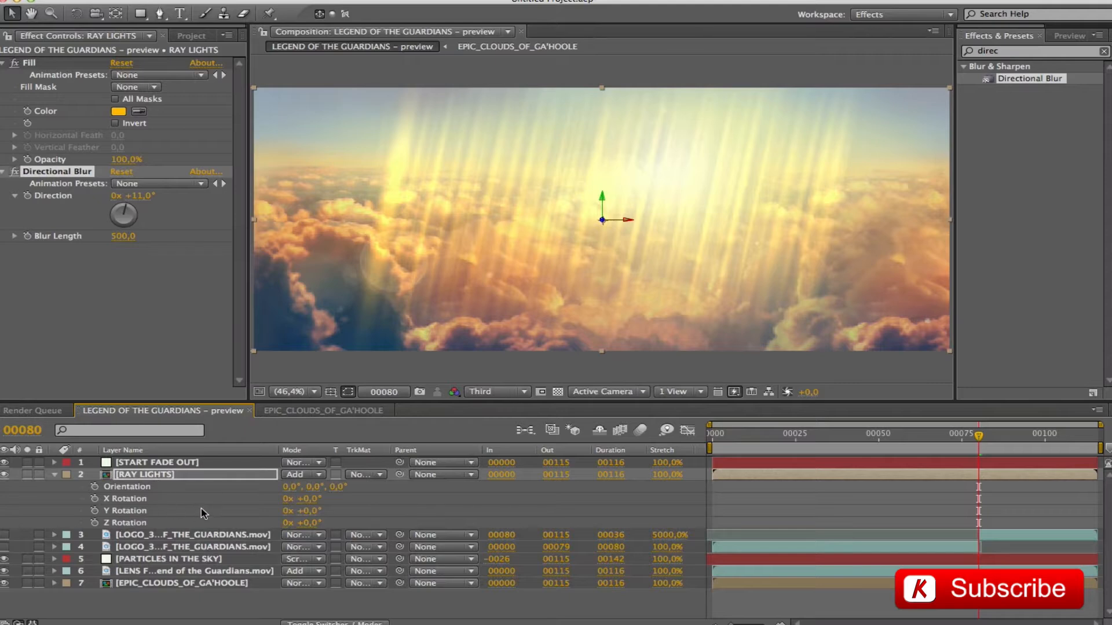
left_click(94, 499)
left_click(308, 498)
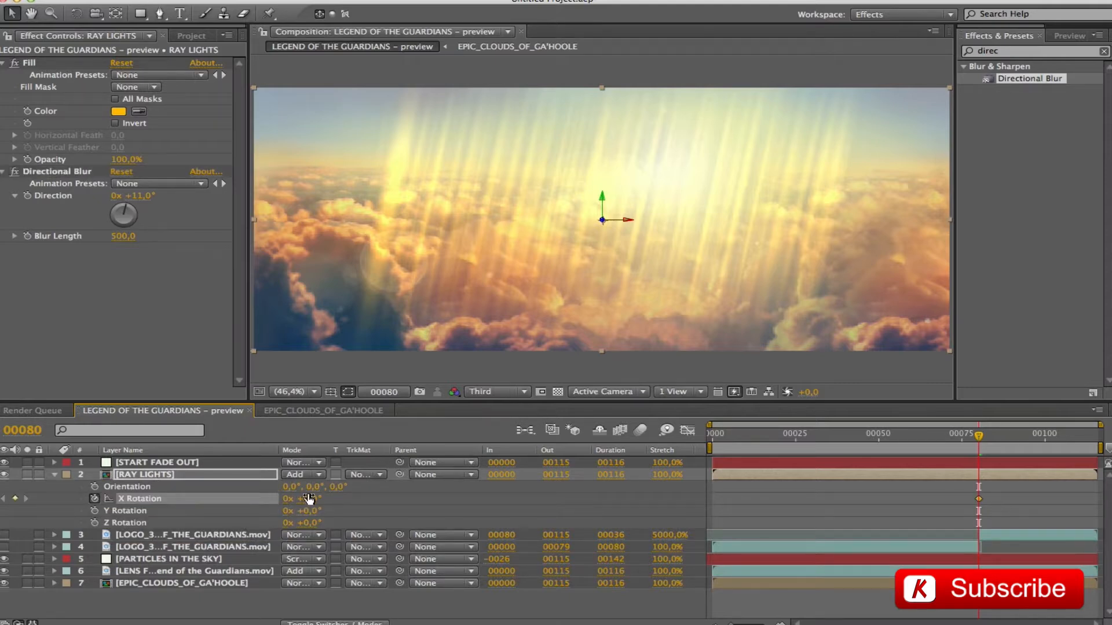
type("-52")
key("Return")
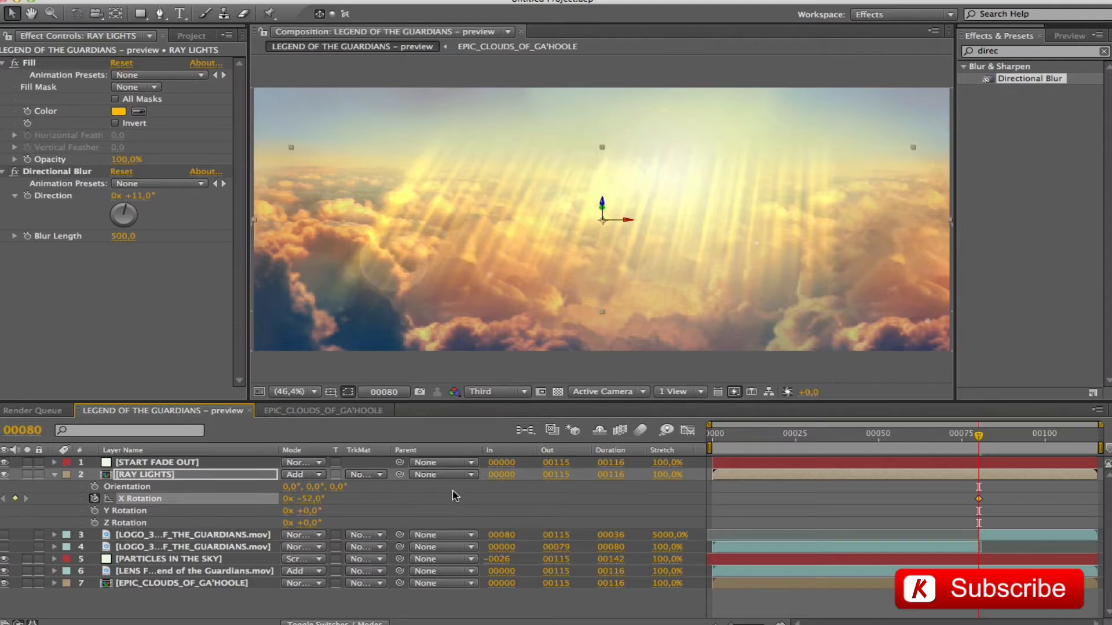
left_click(94, 523)
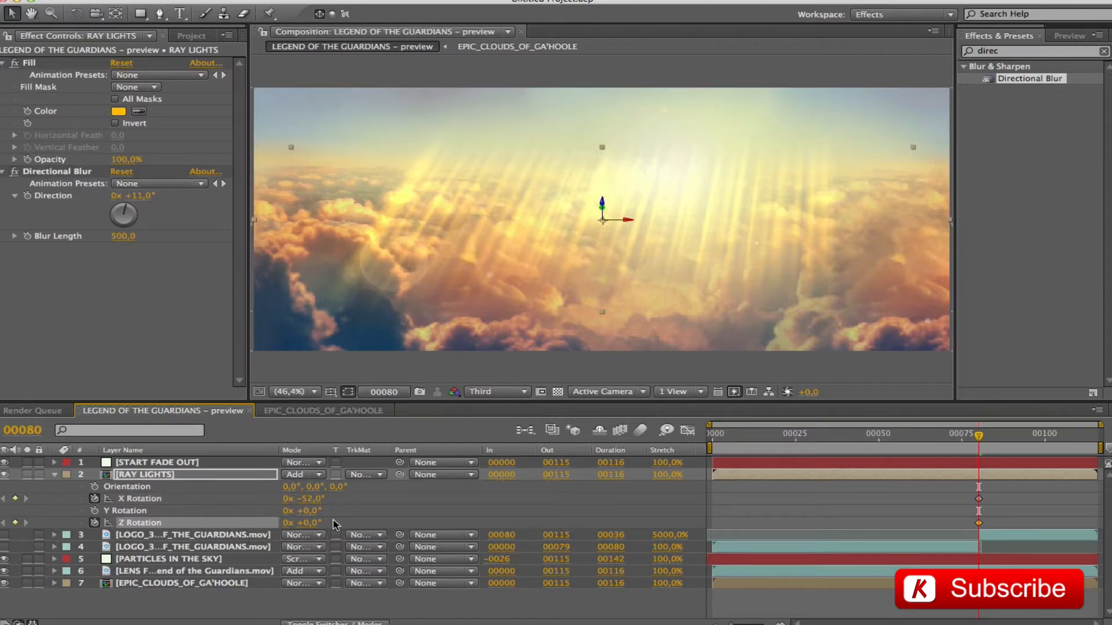
left_click(305, 522)
type("7")
key("Return")
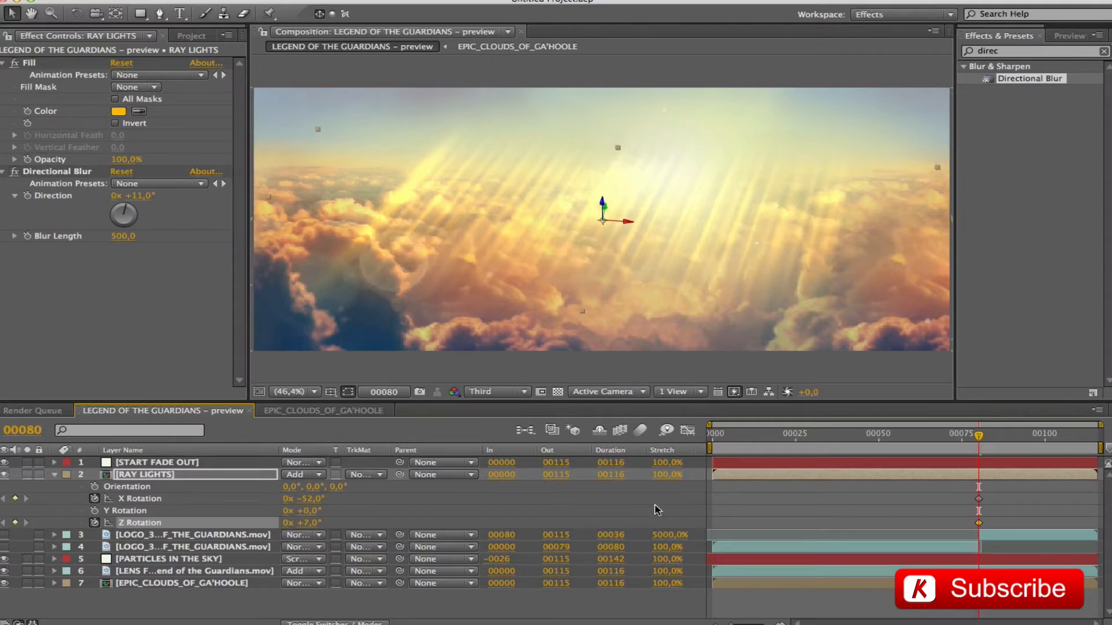
At the last frame, 115, set the RAY LIGHTS X Rotation to -59° and Z Rotation to 11°.
key("End")
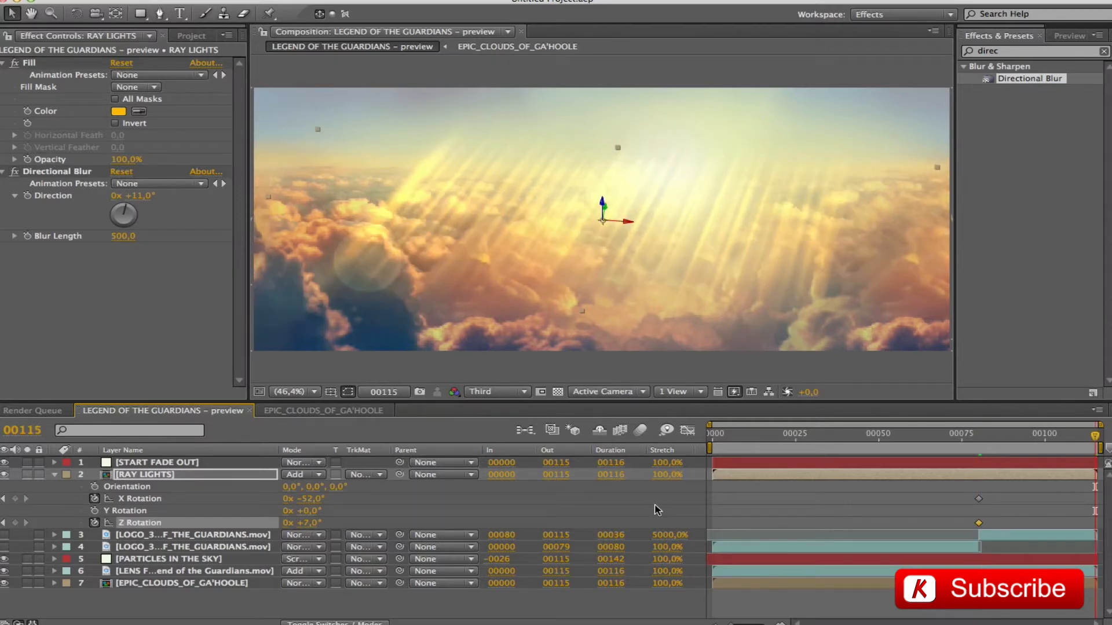
left_click(312, 499)
type("-59")
key("Return")
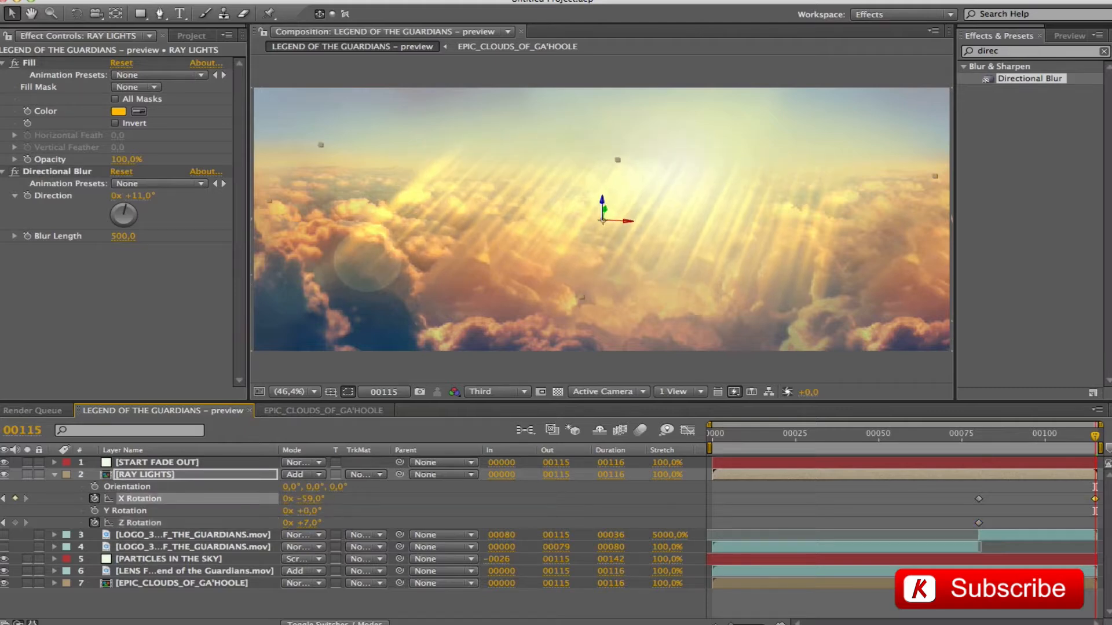
left_click(308, 524)
type("11")
key("Return")
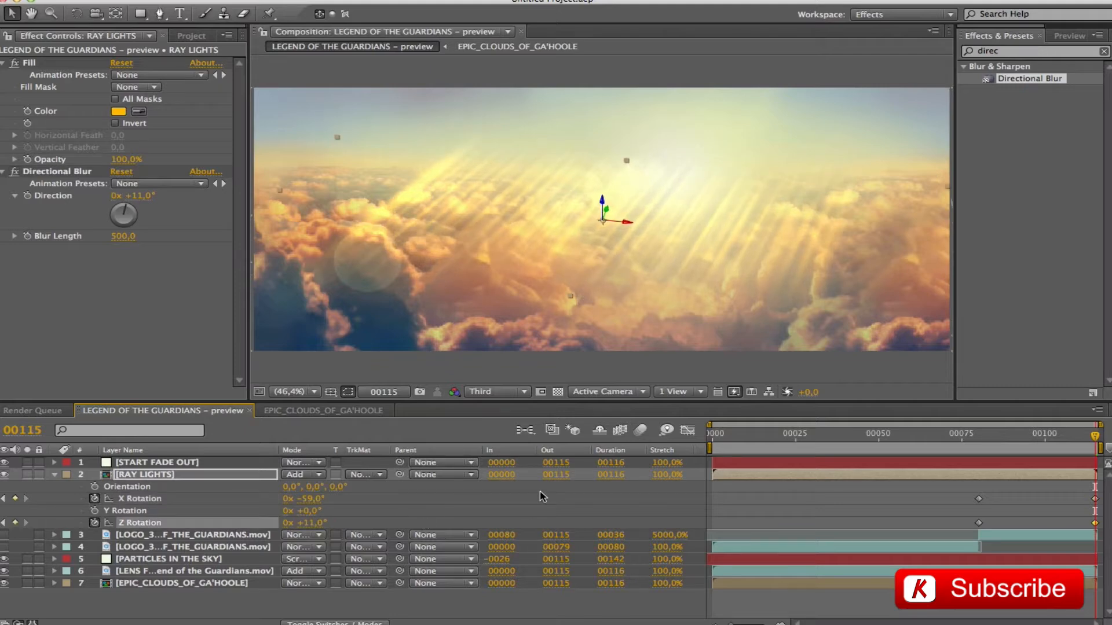
At frame 0, set the RAY LIGHTS X Rotation to -68° and Z Rotation to 0°, and preview the ray animation.
key("Home")
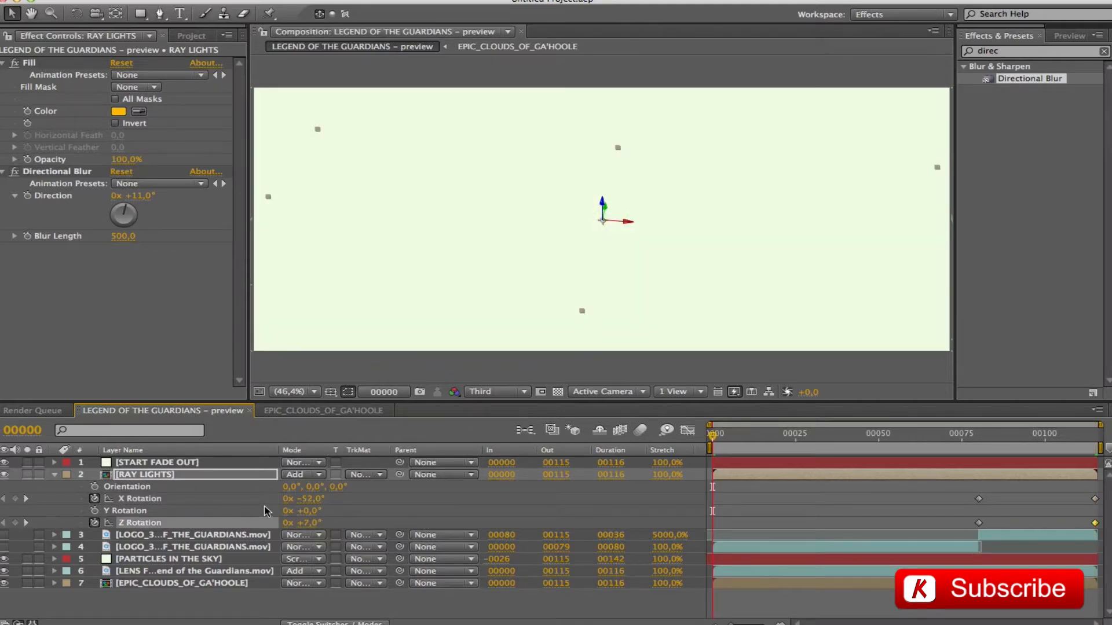
left_click(311, 499)
type("-68")
key("Return")
left_click(309, 523)
type("0")
key("Return")
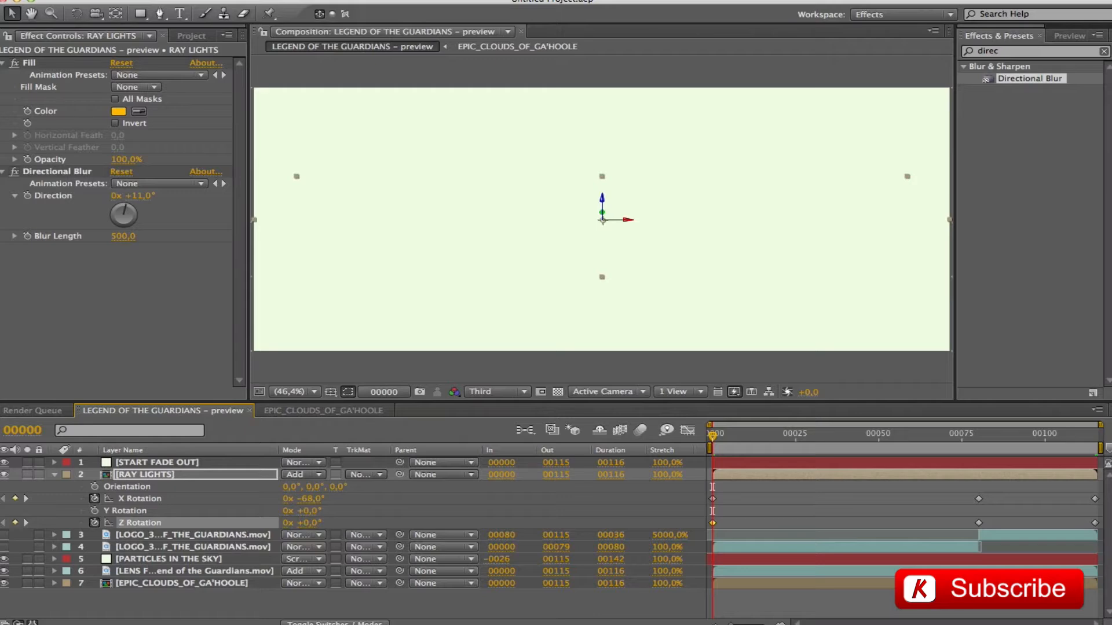
key("space")
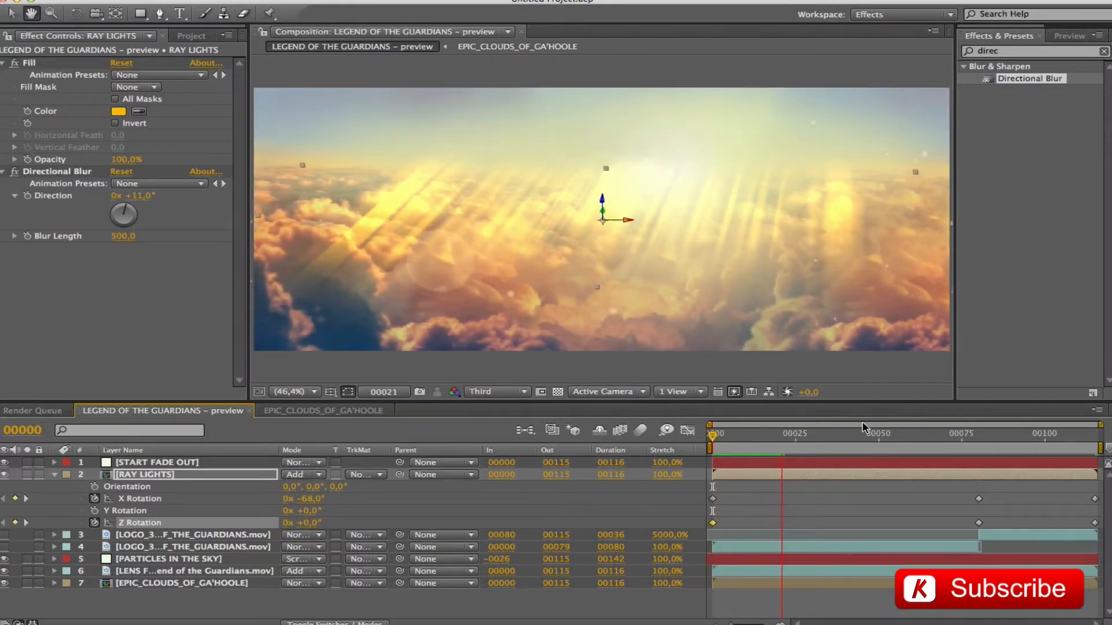
key("space")
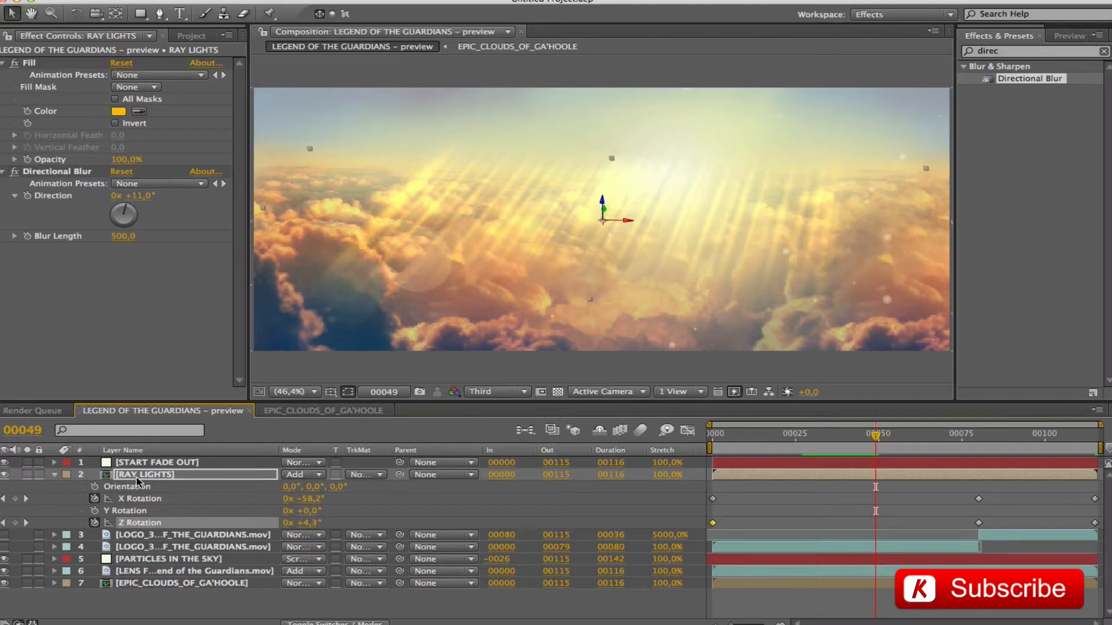
Move RAY LIGHTS below both logo movie layers and make the logo layers visible again.
key("u")
left_click_drag(140, 478, 142, 508)
left_click_drag(4, 487, 4, 474)
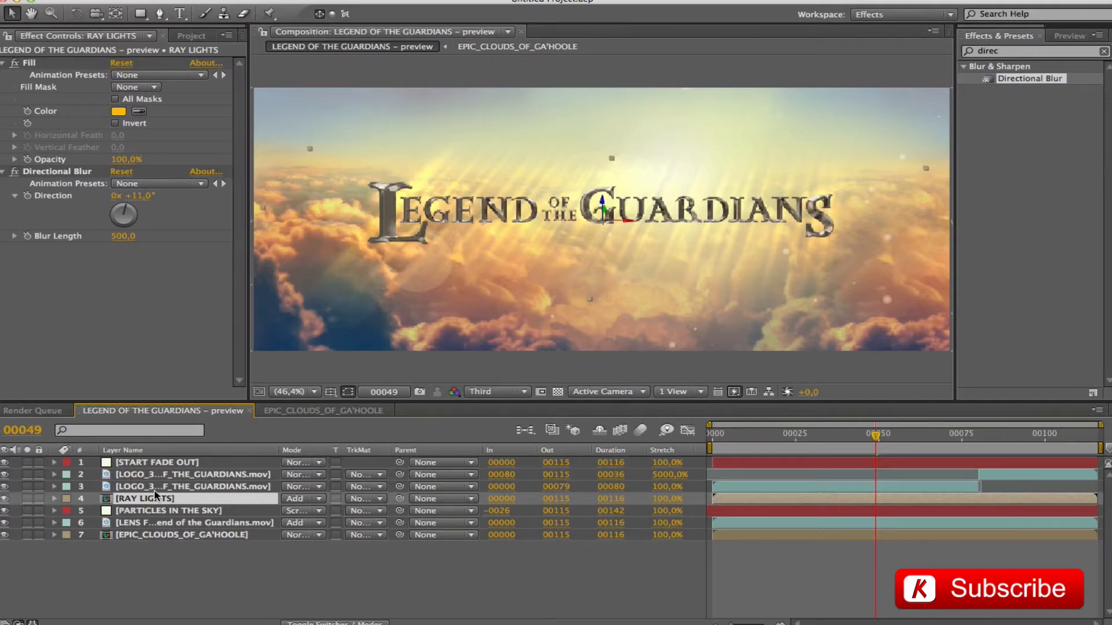
Reposition RAY LIGHTS to 901, 584, 0 so the rays start beneath the title, and preview the result.
key("p")
left_click_drag(327, 512, 476, 508)
left_click_drag(476, 508, 477, 509)
left_click_drag(295, 511, 262, 511)
left_click_drag(335, 511, 294, 511)
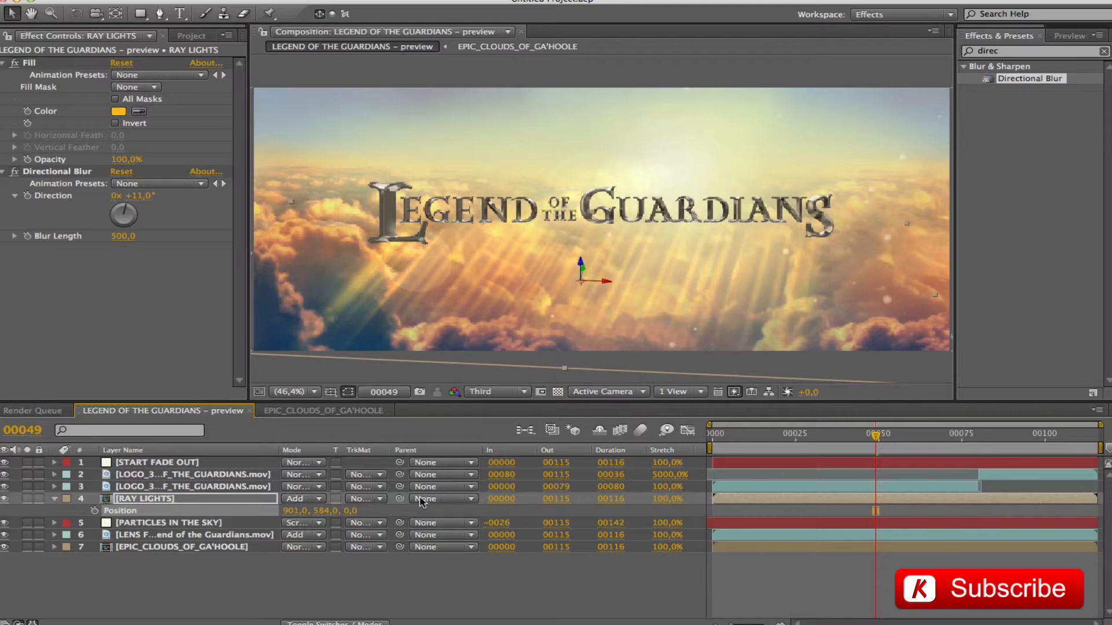
key("space")
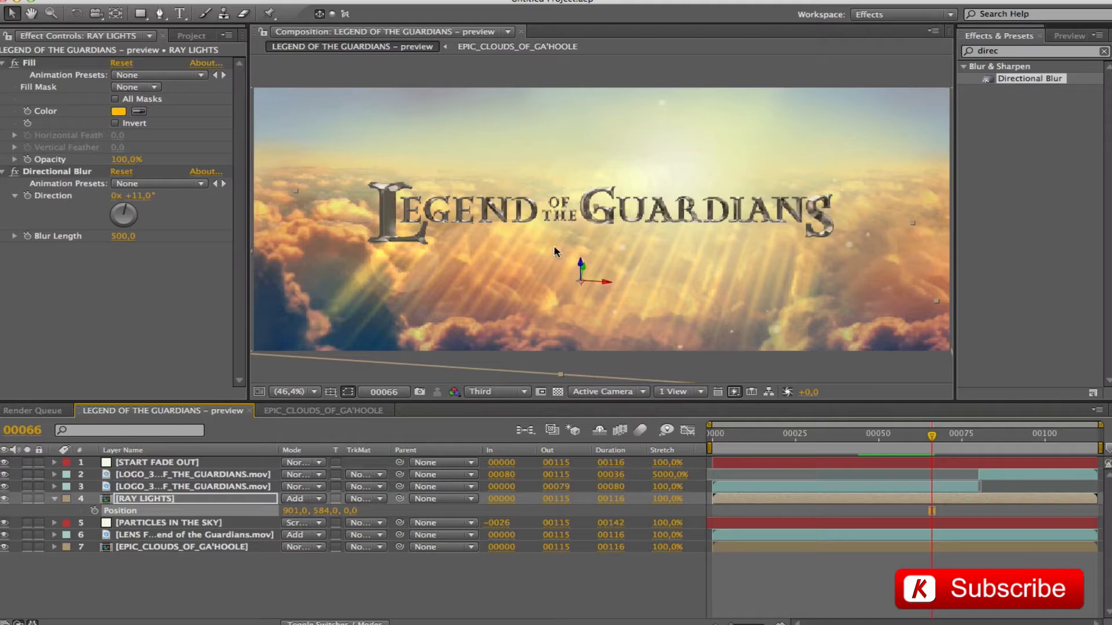
Find Gaussian Blur, apply it to RAY LIGHTS and set its blurriness to 10.
left_click(94, 264)
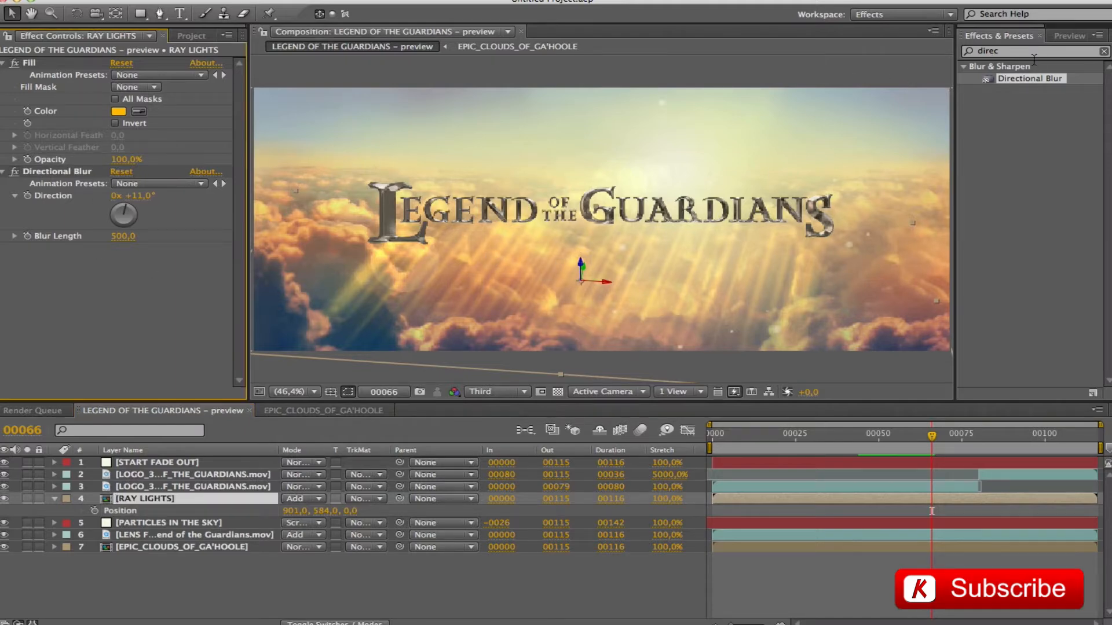
left_click(1010, 52)
type("gaus")
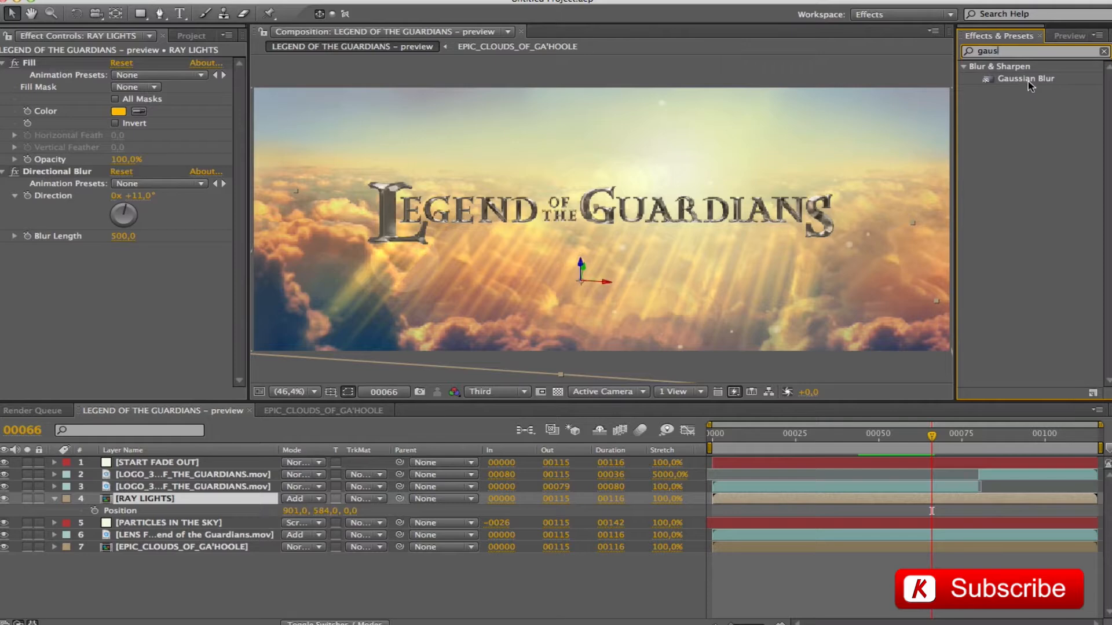
left_click_drag(1029, 81, 178, 257)
left_click(118, 273)
type("10")
key("Return")
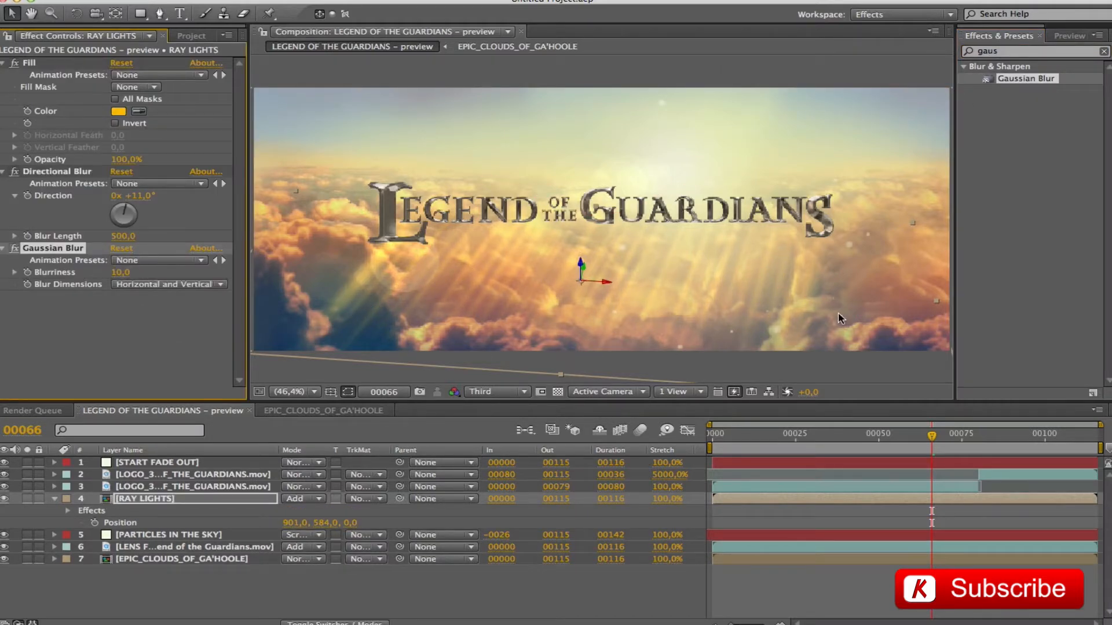
Collapse the three RAY LIGHTS effects and, at frame 0, hide the START FADE OUT layer.
left_click(3, 63)
left_click(4, 75)
left_click(3, 87)
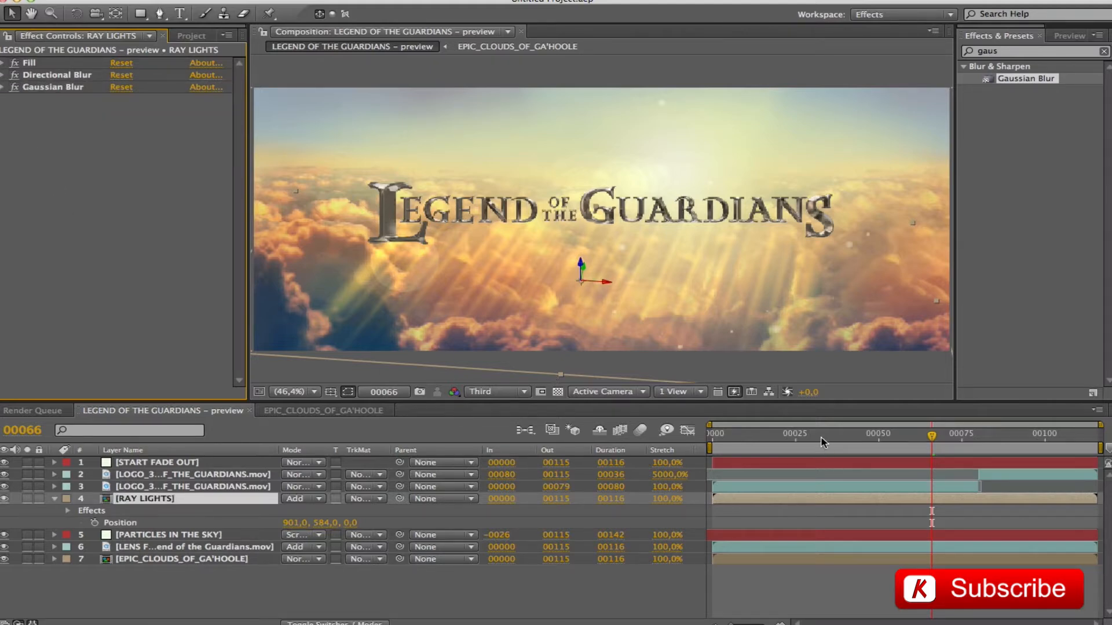
left_click(712, 442)
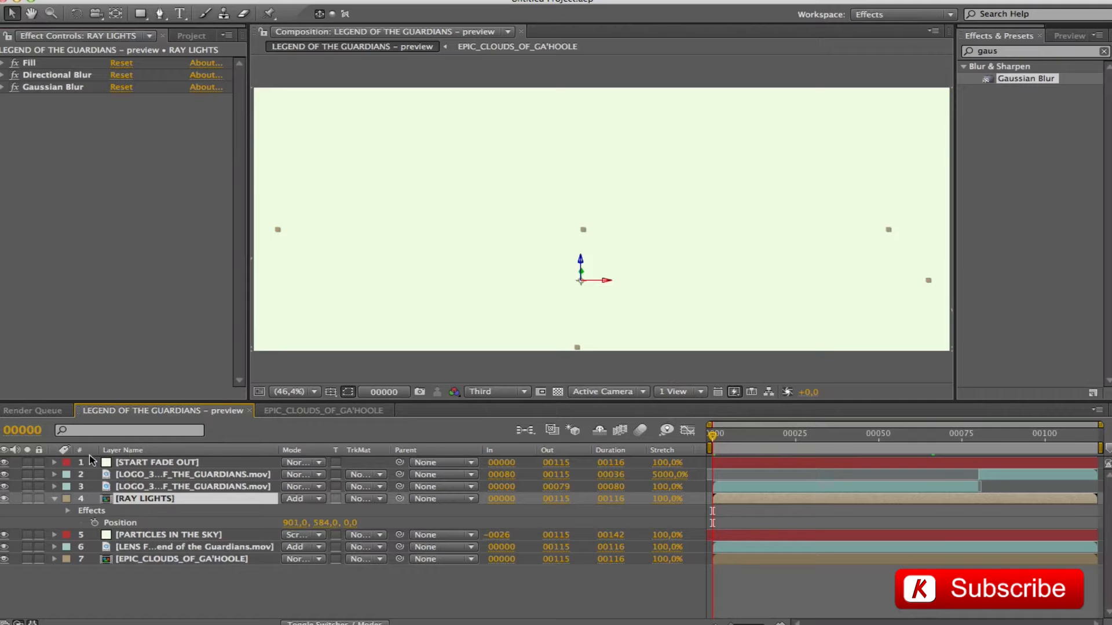
left_click(4, 462)
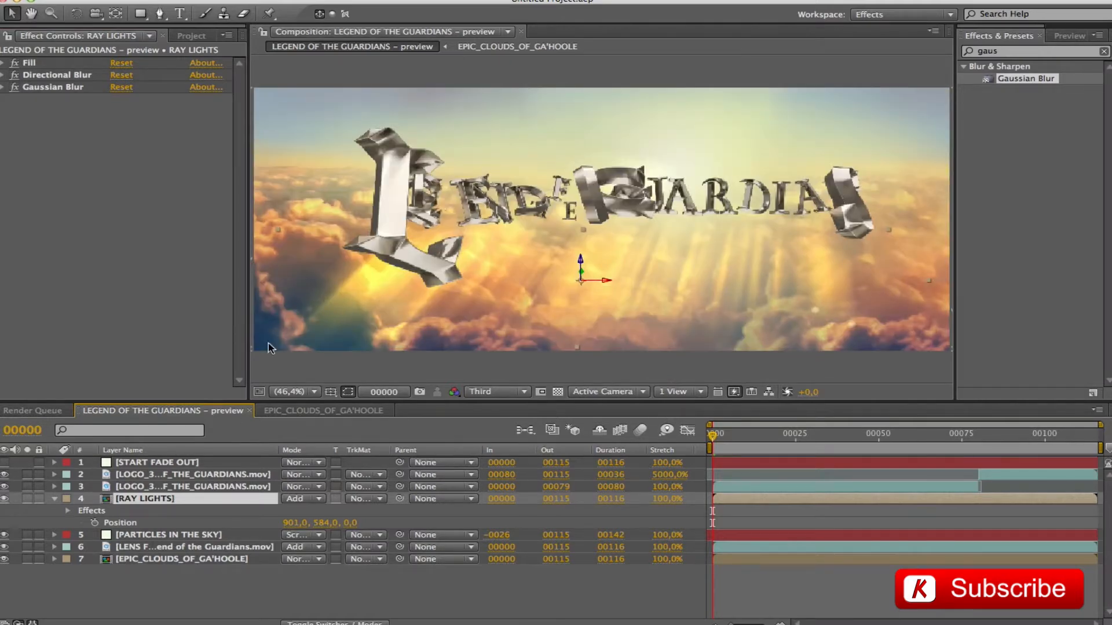
Draw a closed, curved pen mask on RAY LIGHTS around the area left of the frame up to the logo's L, and invert it.
left_click(289, 392)
left_click(301, 507)
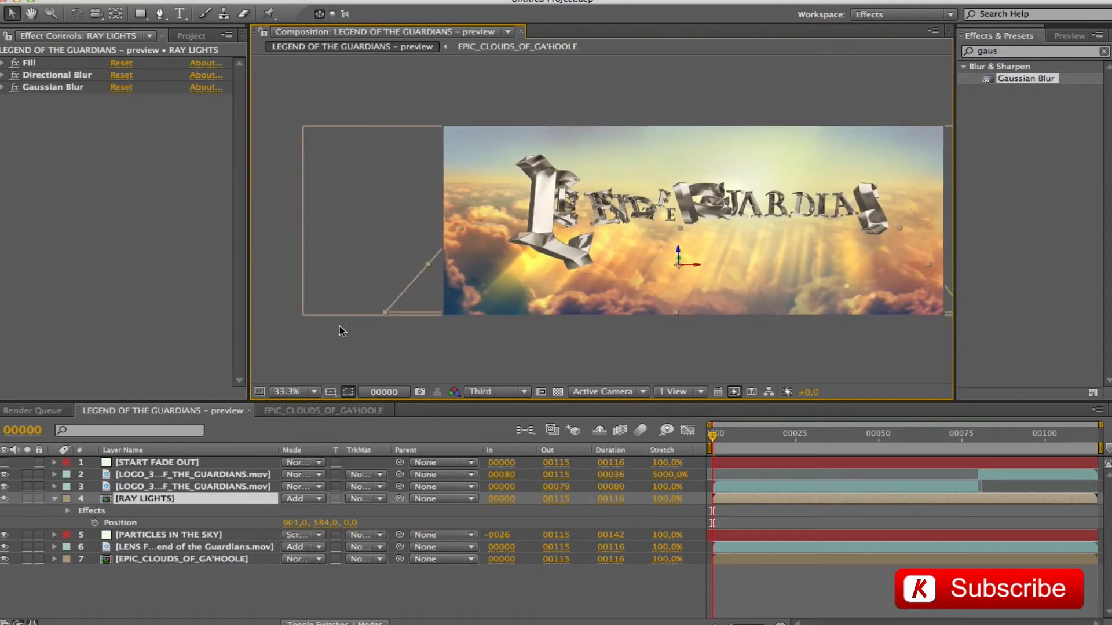
left_click(160, 13)
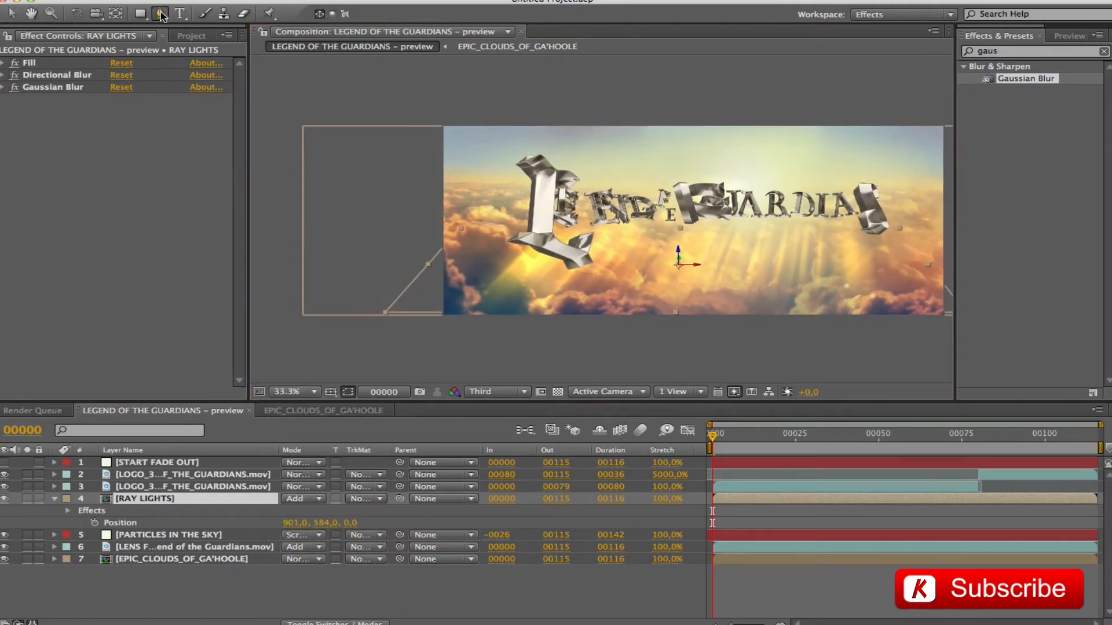
left_click(306, 98)
left_click_drag(566, 259, 534, 384)
left_click(347, 373)
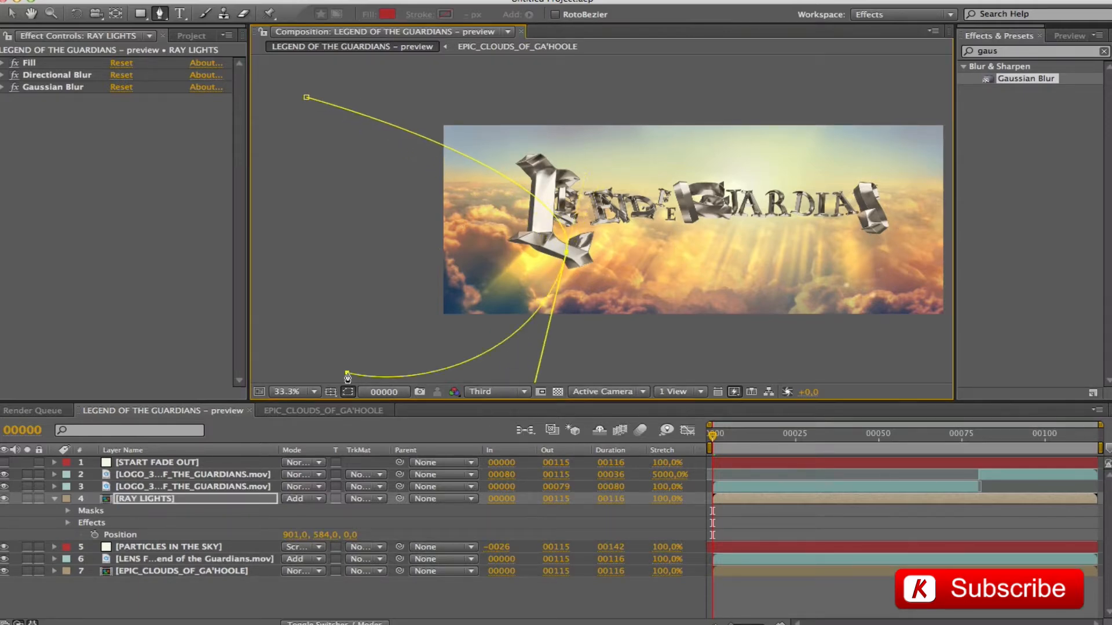
left_click(281, 285)
left_click(306, 98)
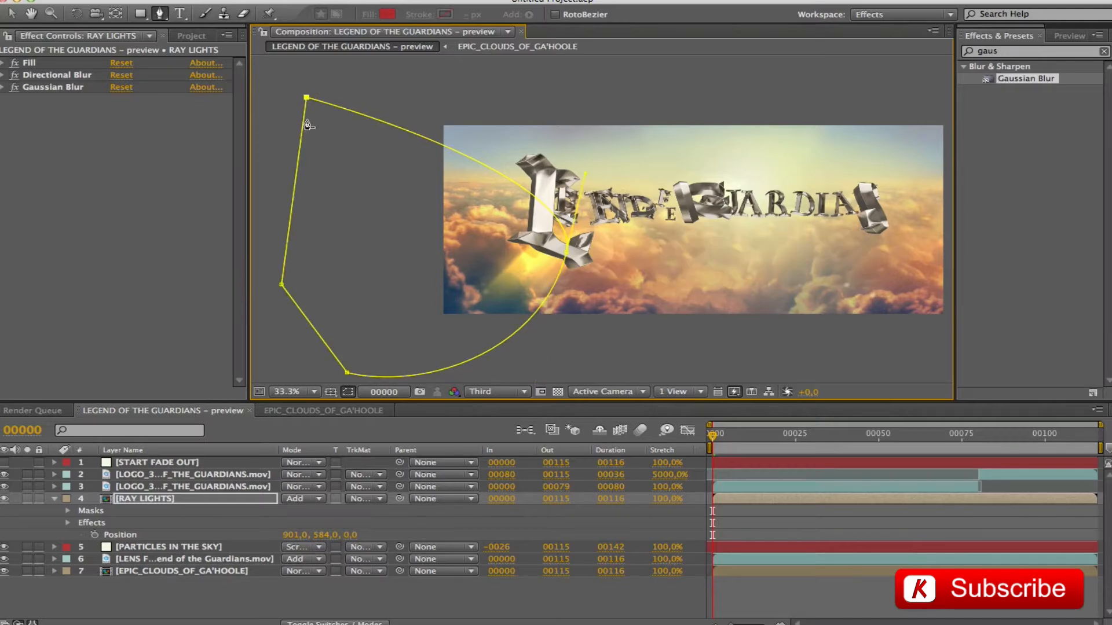
left_click(69, 510)
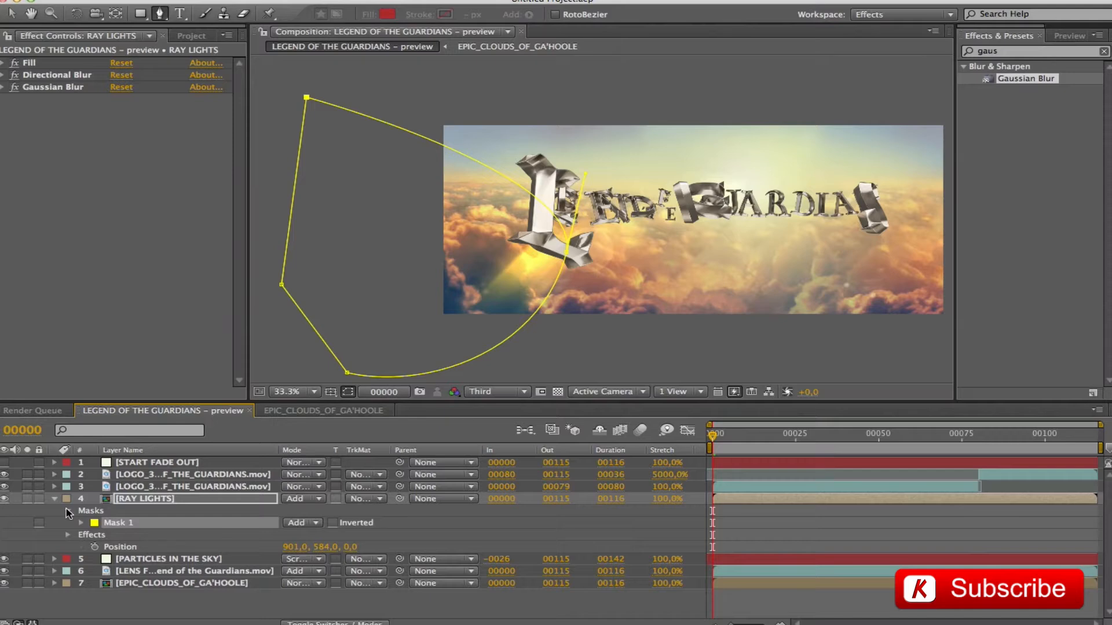
left_click(333, 524)
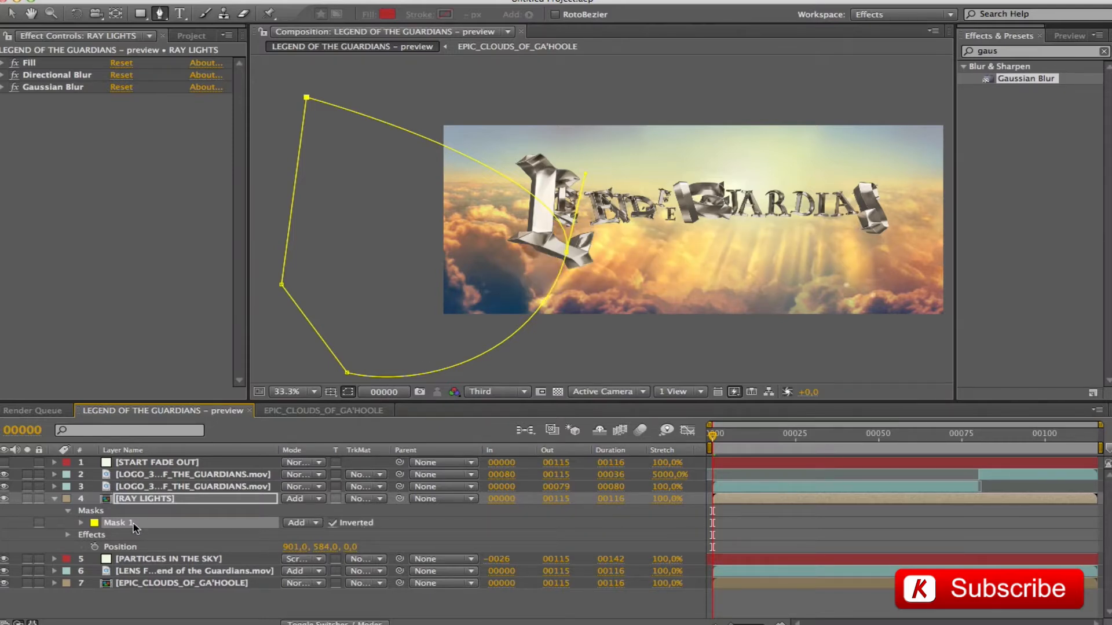
Set the RAY LIGHTS mask feather to 130 pixels and preview the rays with the mask outline hidden.
key("f")
left_click(324, 522)
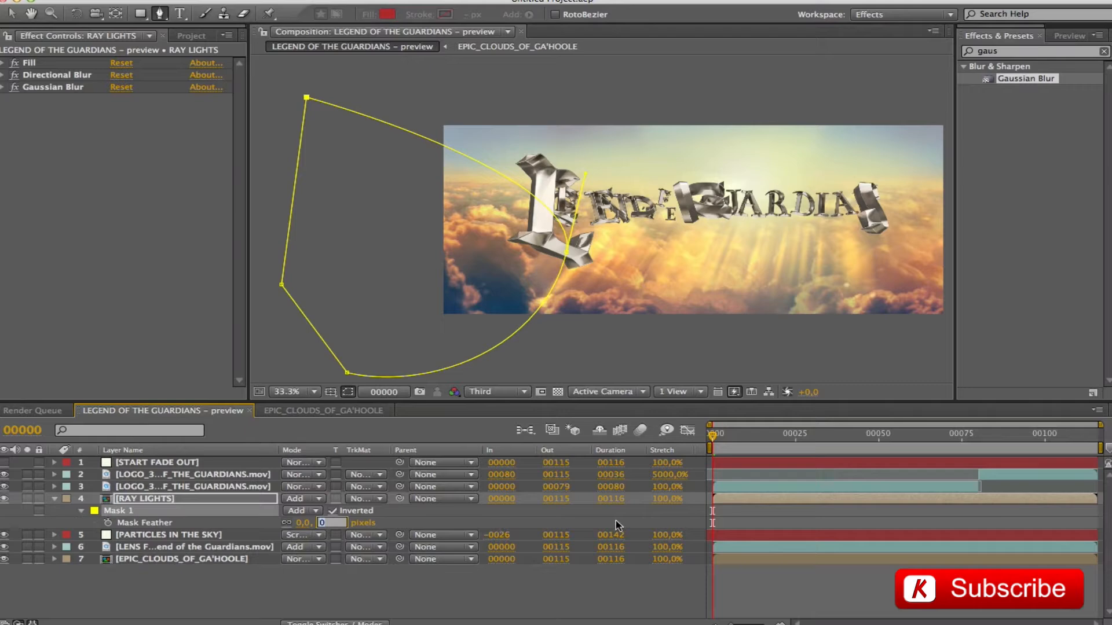
key("Return")
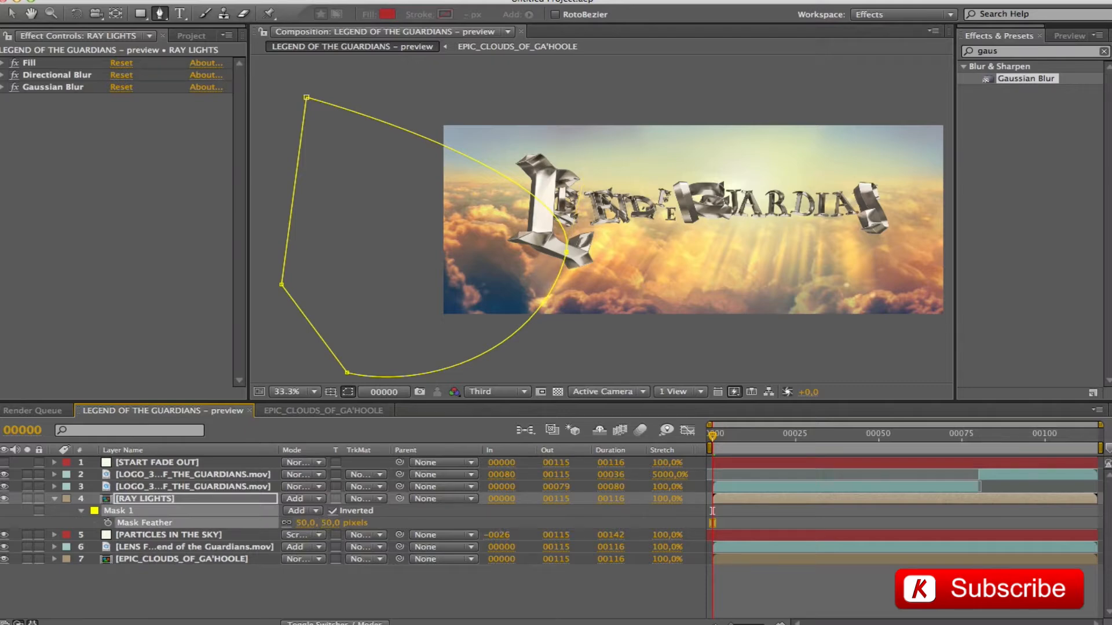
left_click(332, 523)
type("130")
key("Return")
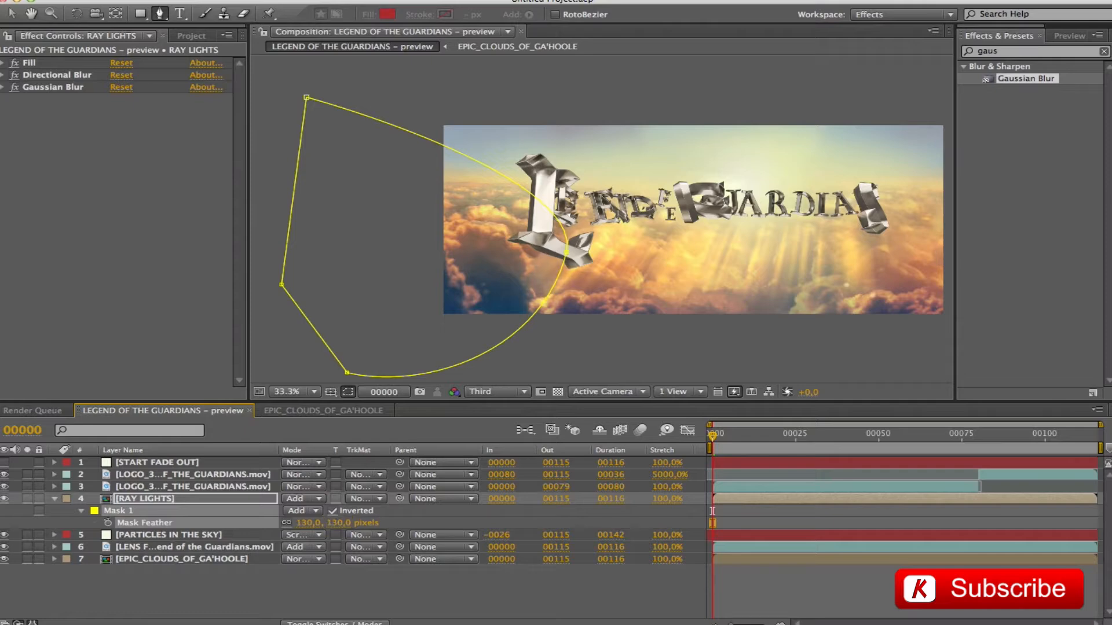
key("super+shift+h")
key("space")
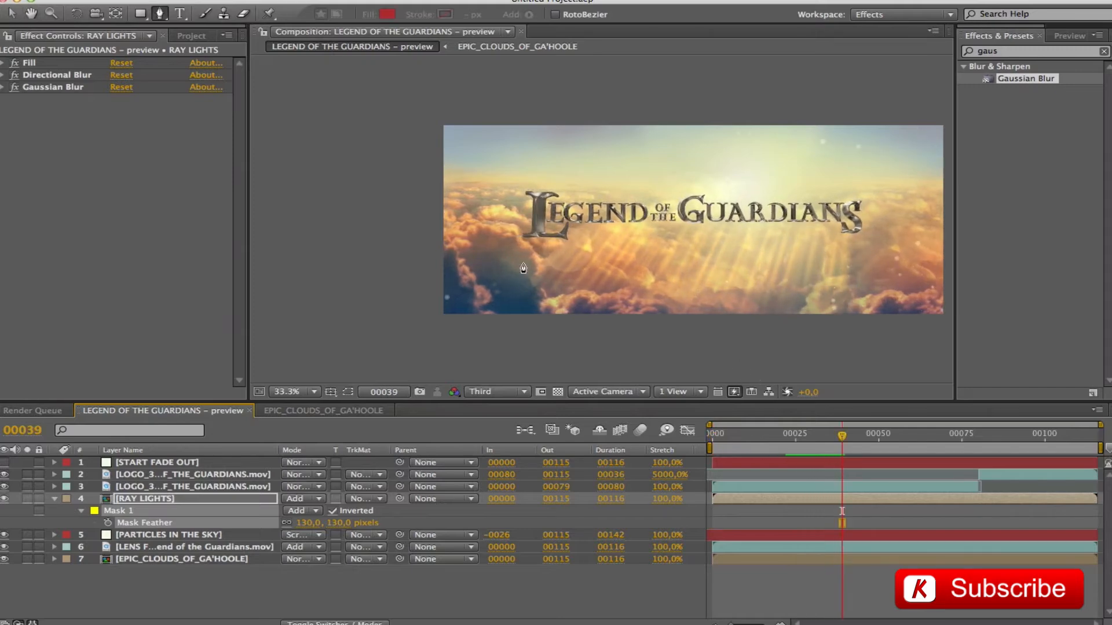
key("space")
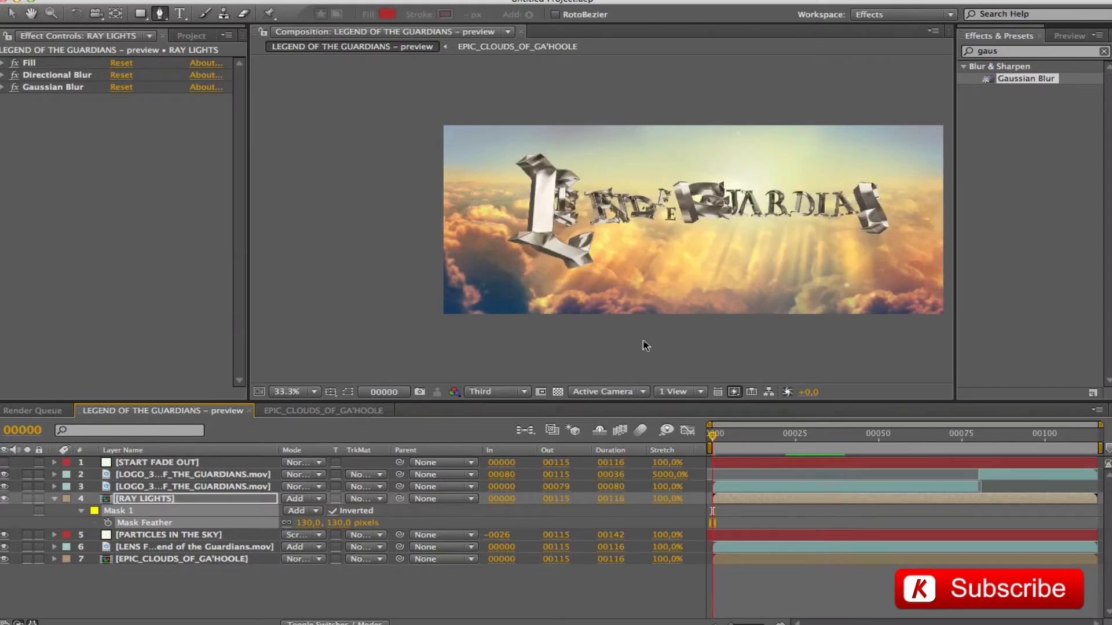
At frame 0, curve Mask 1's upper-left corner and shift the whole mask slightly away from the logo's L.
left_click(113, 511)
left_click(12, 13)
left_click_drag(375, 119, 385, 115)
double_click(387, 117)
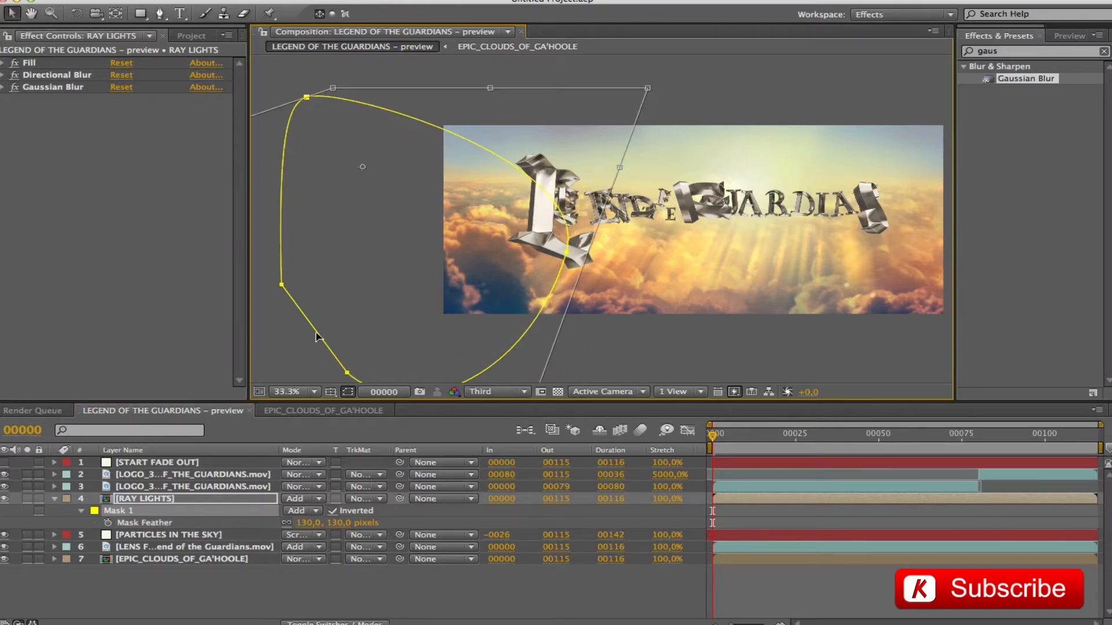
left_click_drag(425, 238, 408, 216)
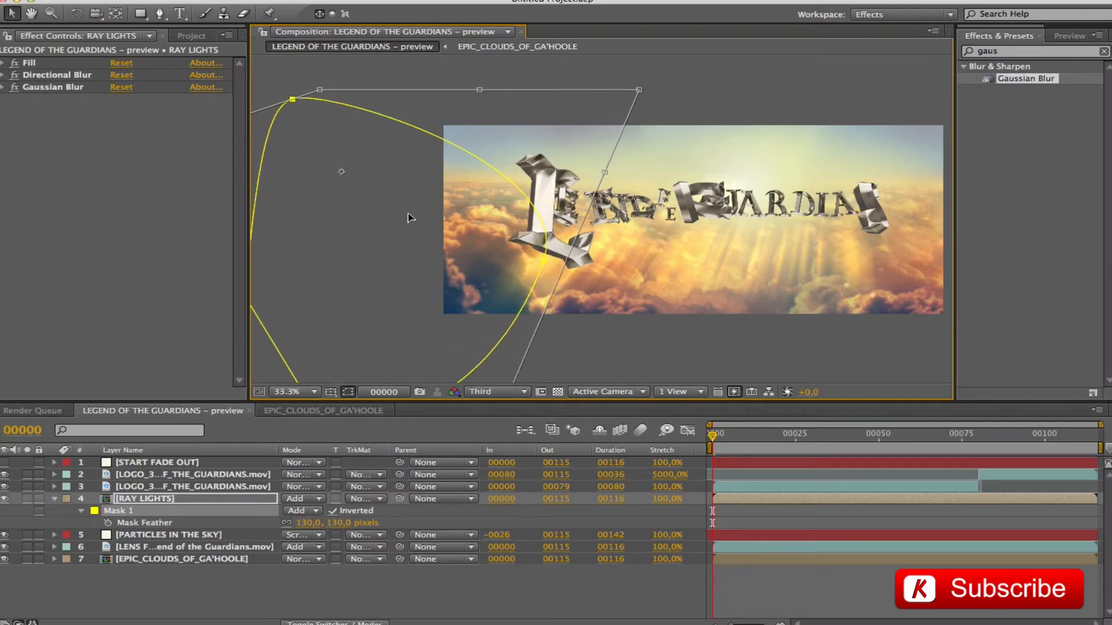
double_click(407, 215)
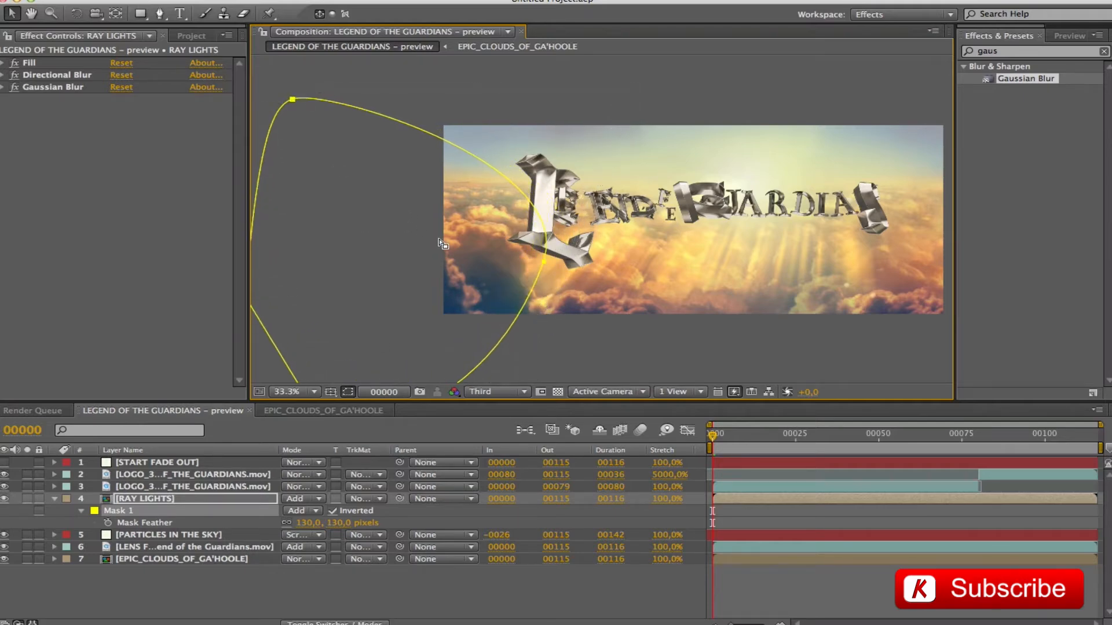
Keyframe the mask path and, at frame 35, reposition Mask 1 so its curved edge meets the smaller L.
double_click(277, 349)
mouse_move(375, 258)
left_mouse_down()
mouse_move(357, 261)
mouse_move(365, 254)
left_mouse_up()
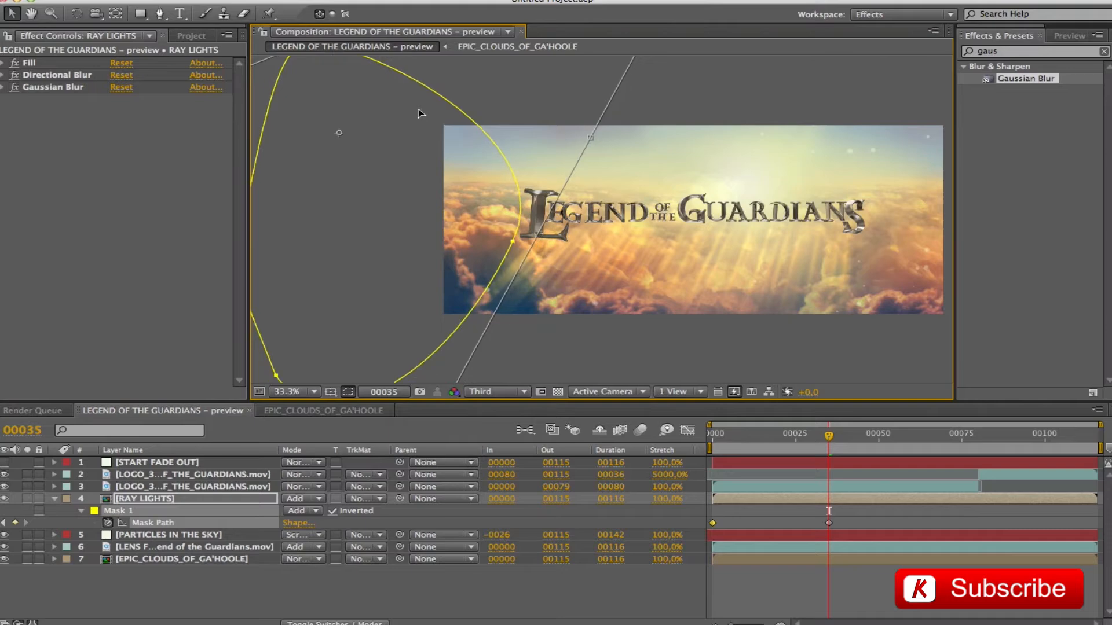
left_click_drag(405, 133, 426, 115)
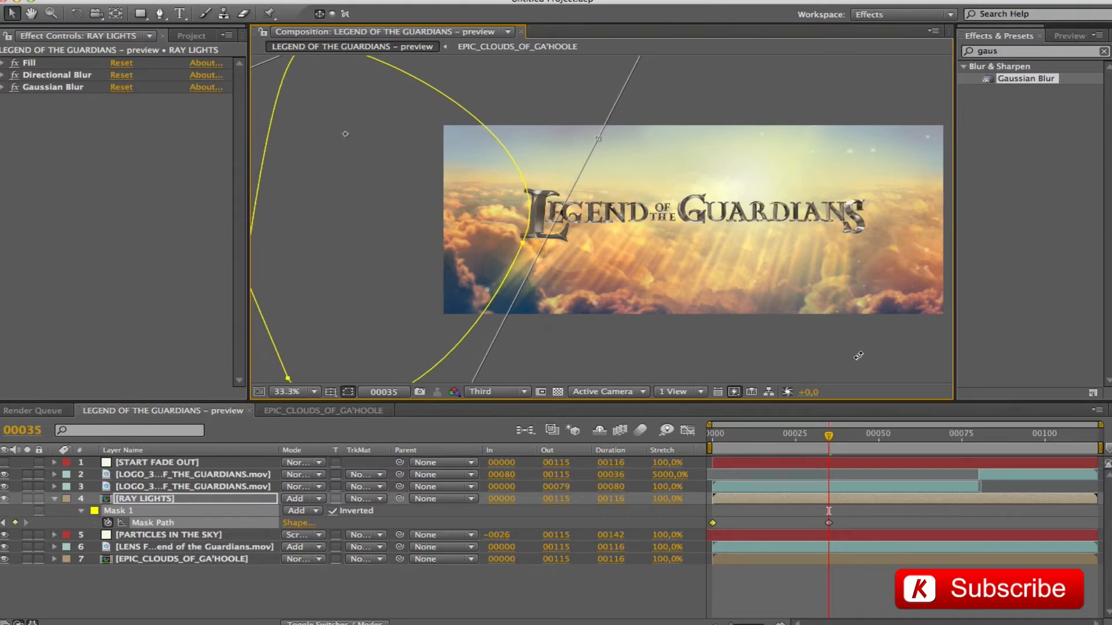
Fit the composition to the view, show START FADE OUT again with the mask outline hidden, and preview the masked rays.
left_click_drag(829, 434, 961, 434)
left_click(292, 392)
left_click(297, 409)
key("h")
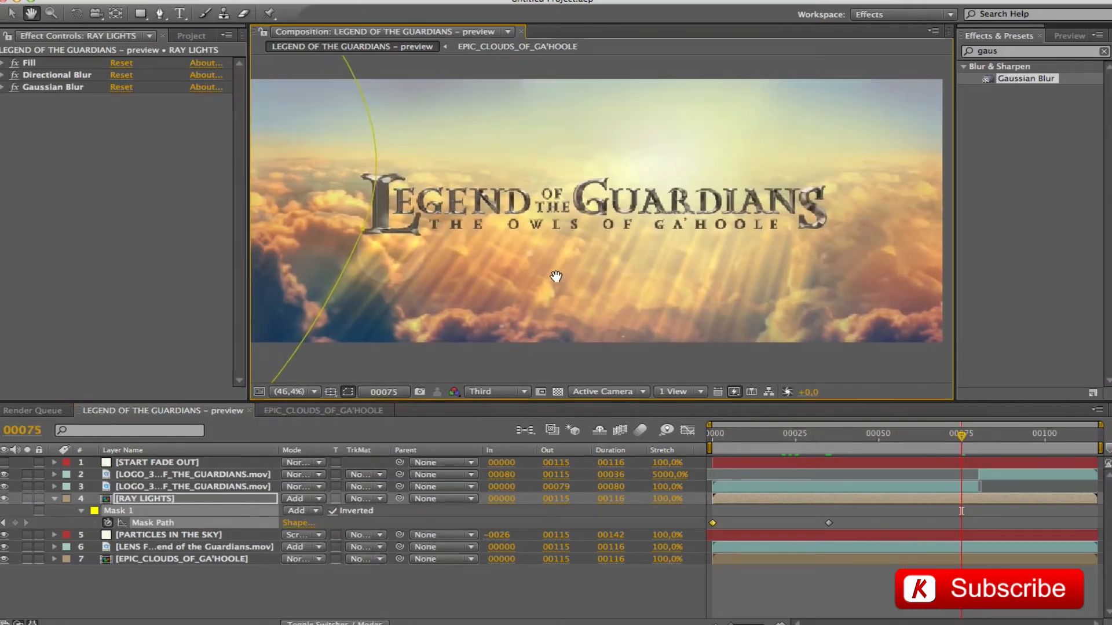
key("v")
key("shift+super+h")
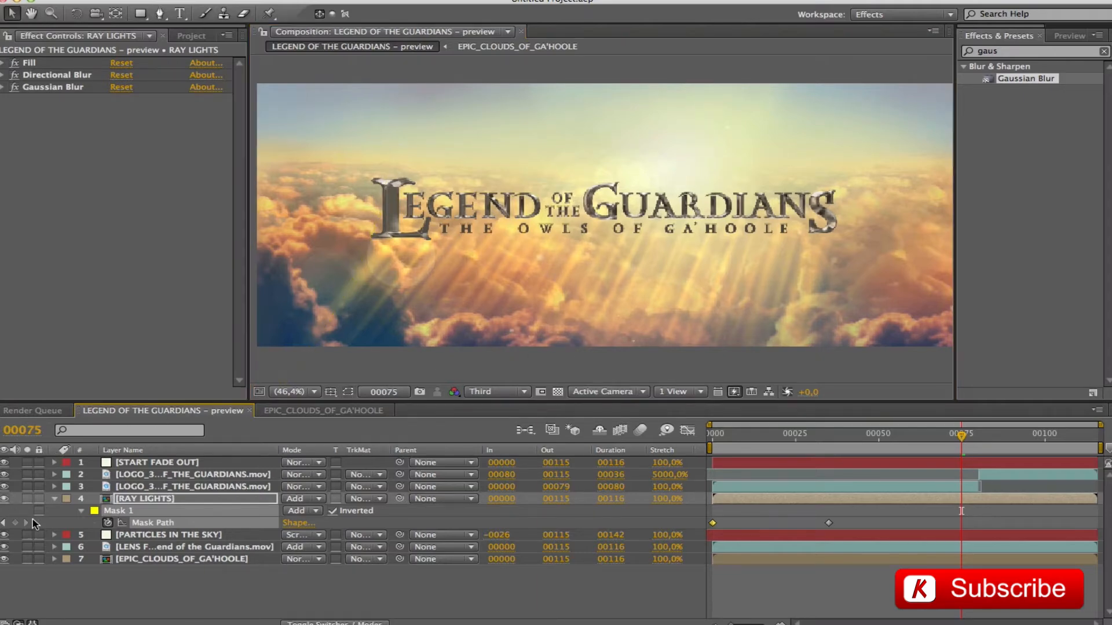
left_click(54, 498)
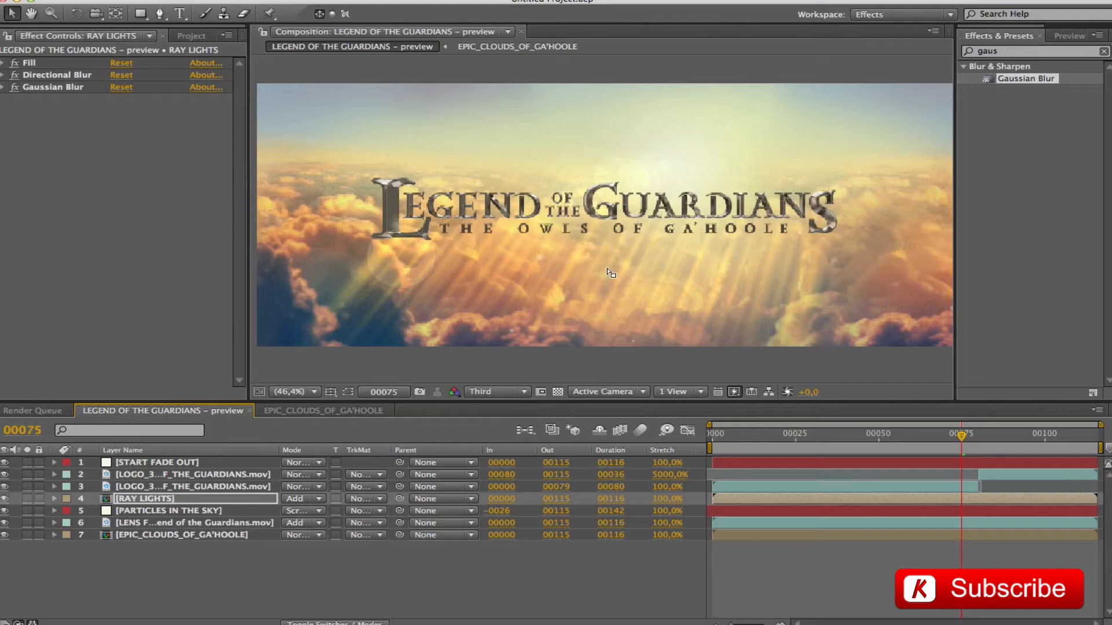
key("space")
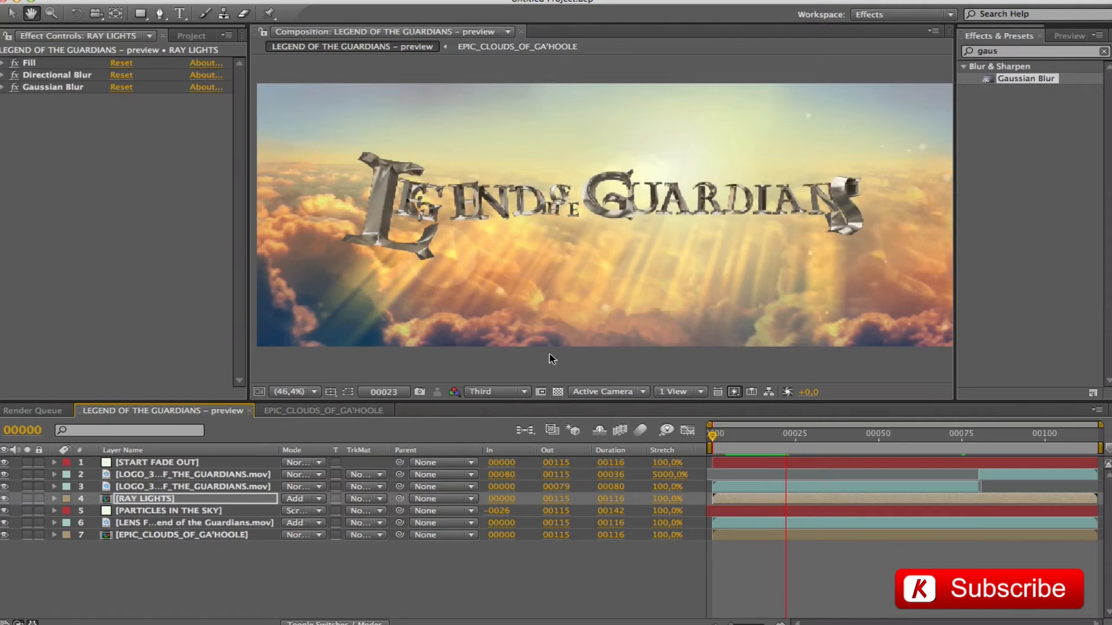
key("space")
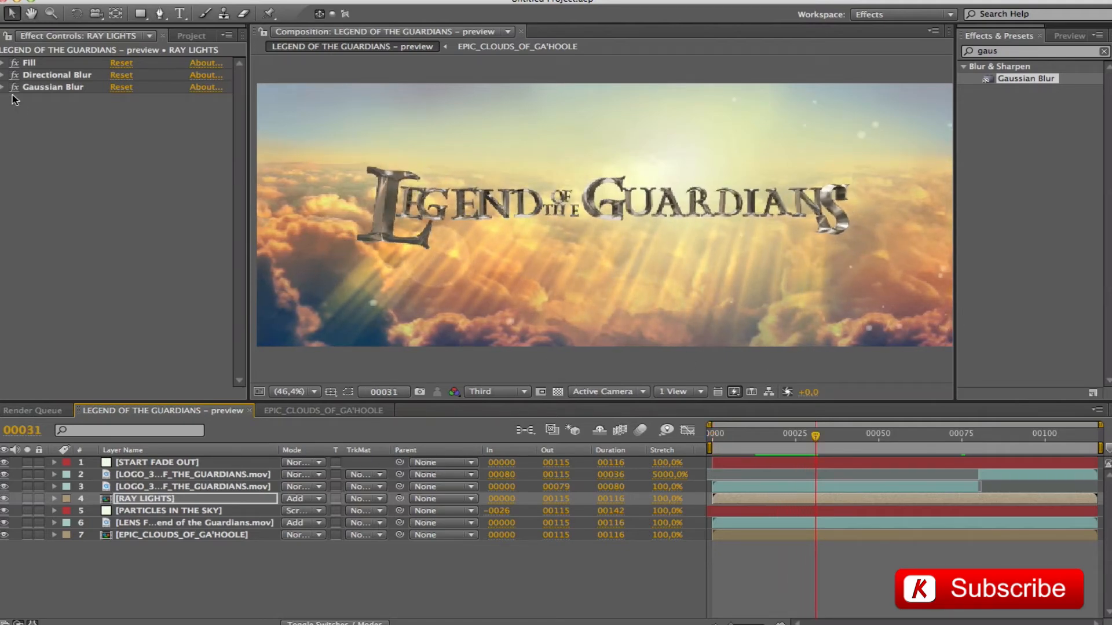
At frame 80, keyframe RAY LIGHTS' Directional Blur with a blur length of 500.
left_click(3, 76)
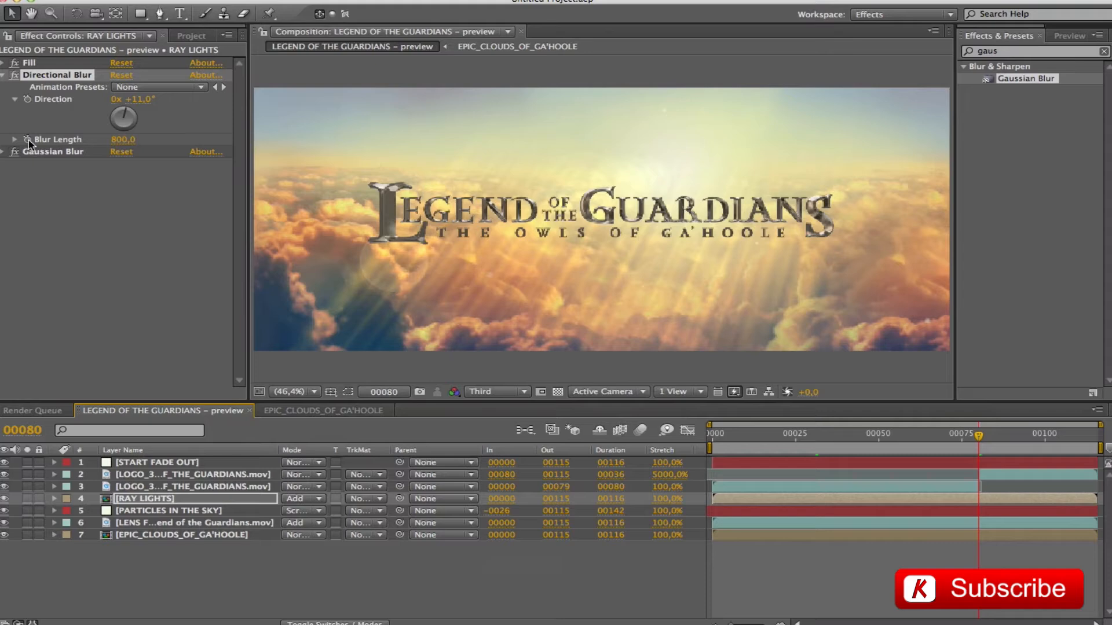
left_click(123, 140)
type("500")
key("Return")
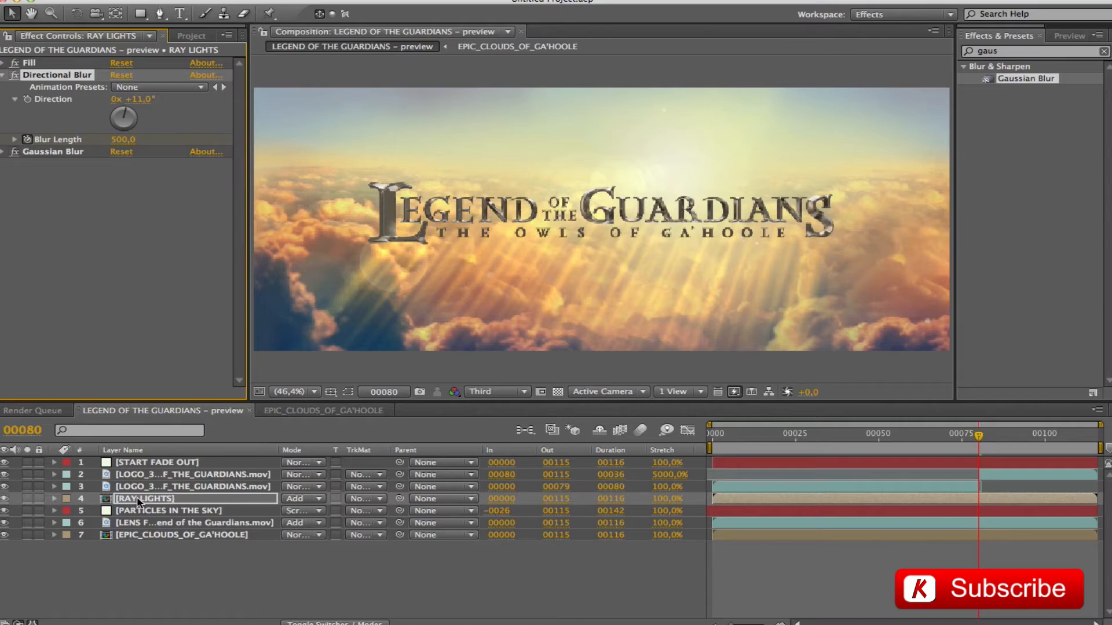
Unlink the RAY LIGHTS scale proportions and set only the horizontal scale to 109%.
key("s")
left_click(95, 510)
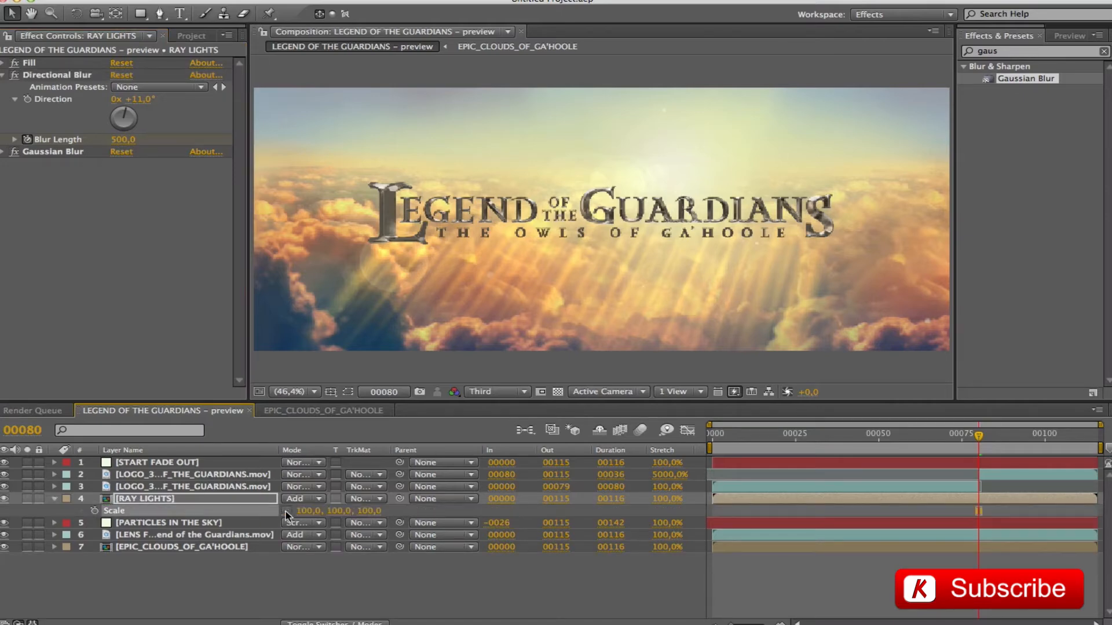
left_click(308, 511)
type("109")
key("Return")
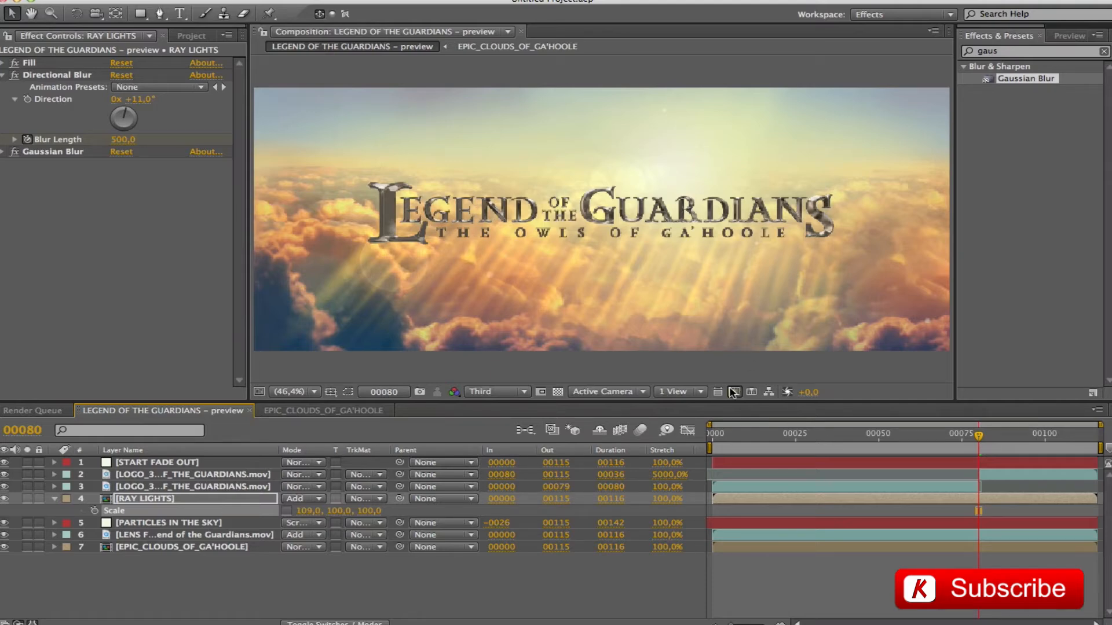
At frame 0, keyframe the Directional Blur's blur length at 800 and hide START FADE OUT.
key("Home")
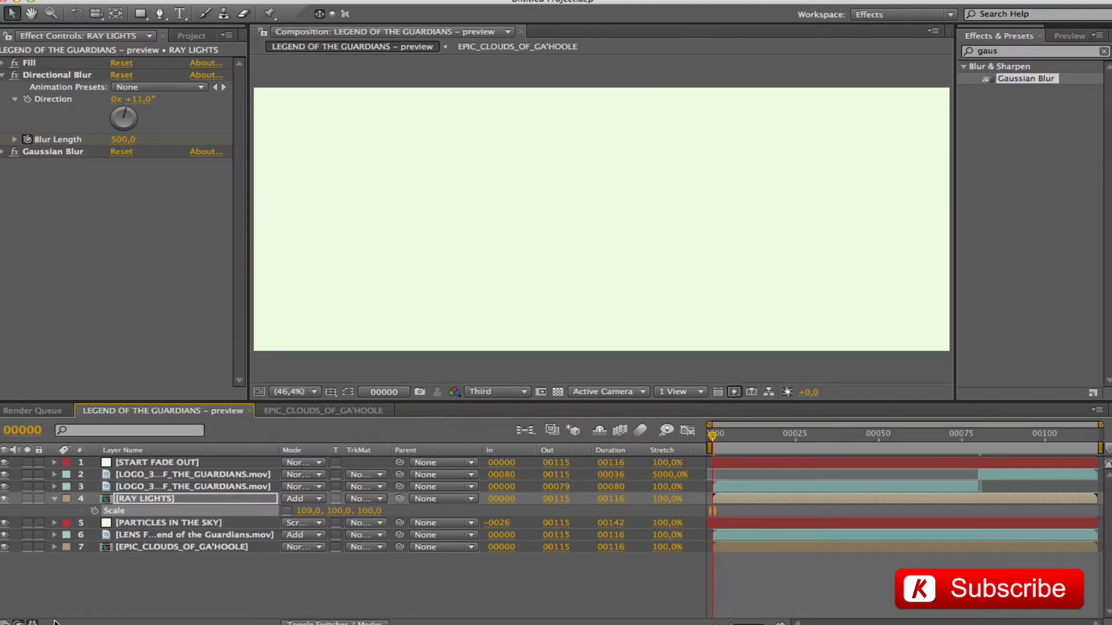
left_click(122, 139)
type("800")
key("Return")
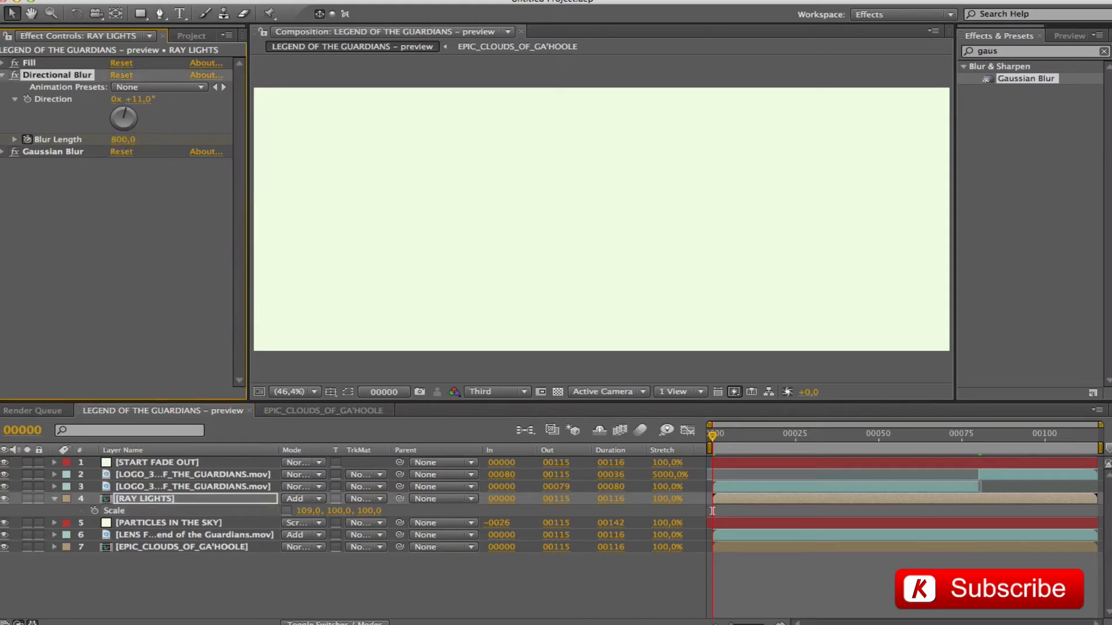
left_click(4, 462)
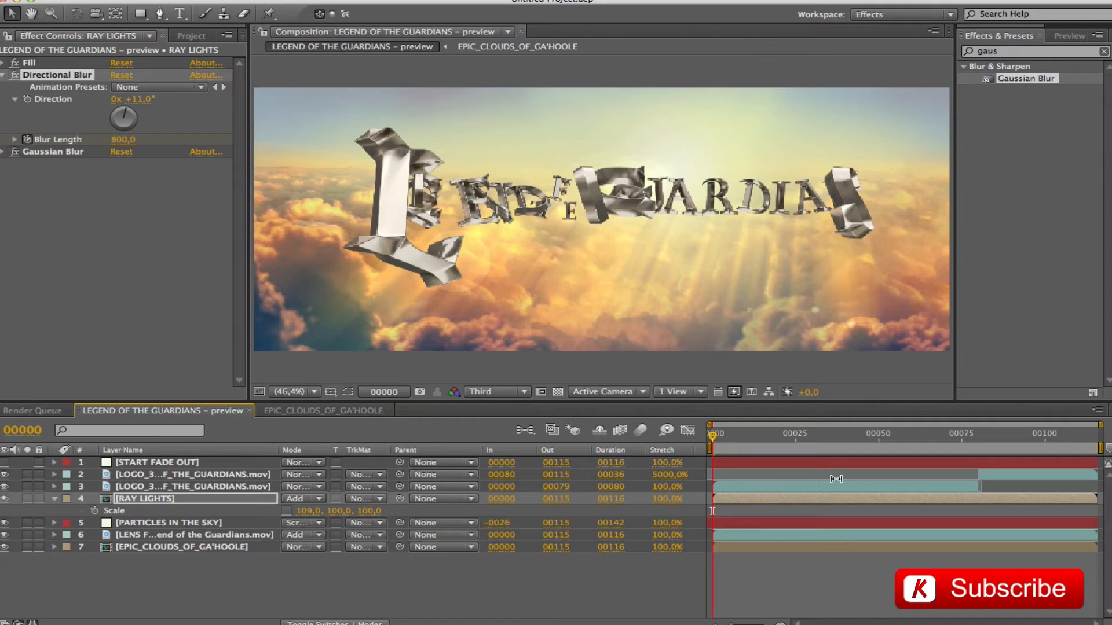
Review the rays across the timeline up to frame 115 and show RAY LIGHTS' rotation keyframes.
left_click_drag(719, 434, 974, 440)
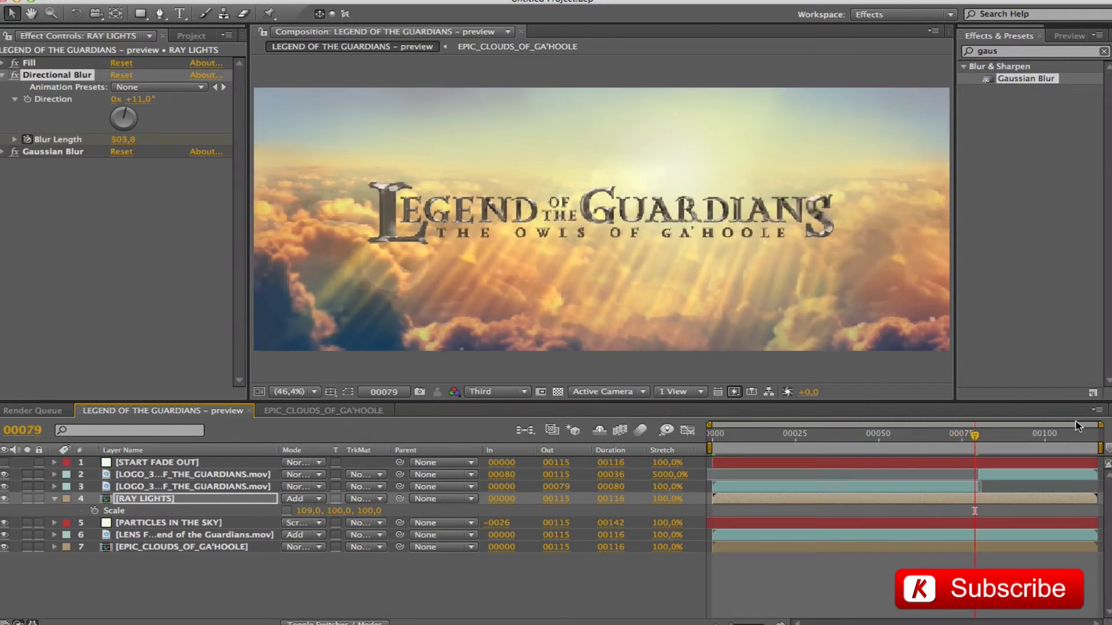
left_click_drag(714, 436, 1097, 447)
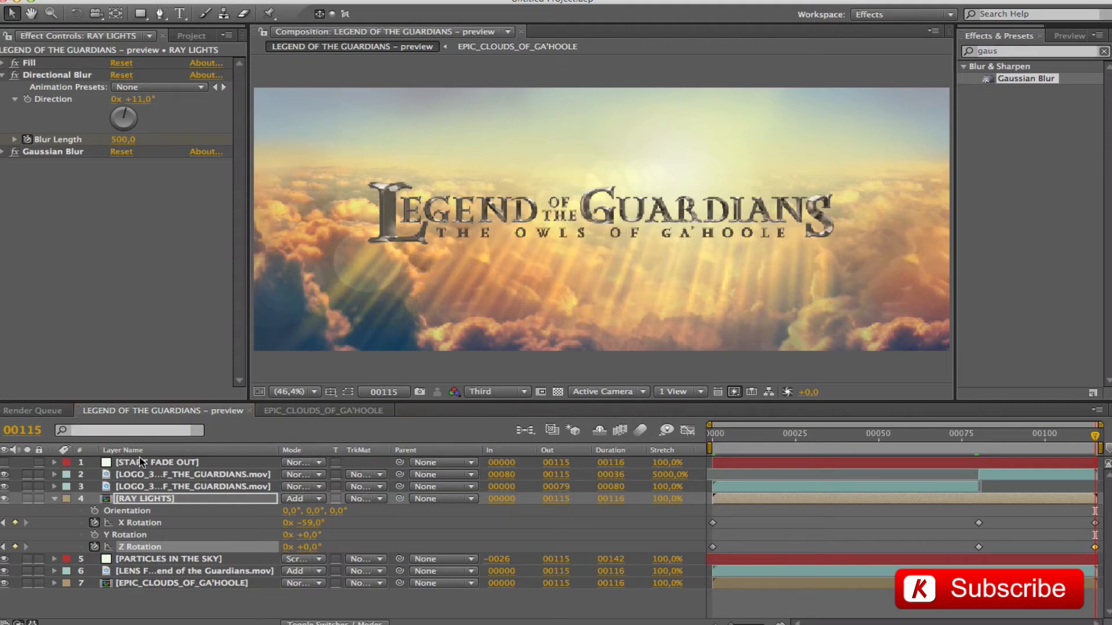
Inside the RAY LIGHTS composition, draw an inverted rectangular mask around "THE OWLS OF GA'HOOLE" on the first logo movie layer.
double_click(129, 499)
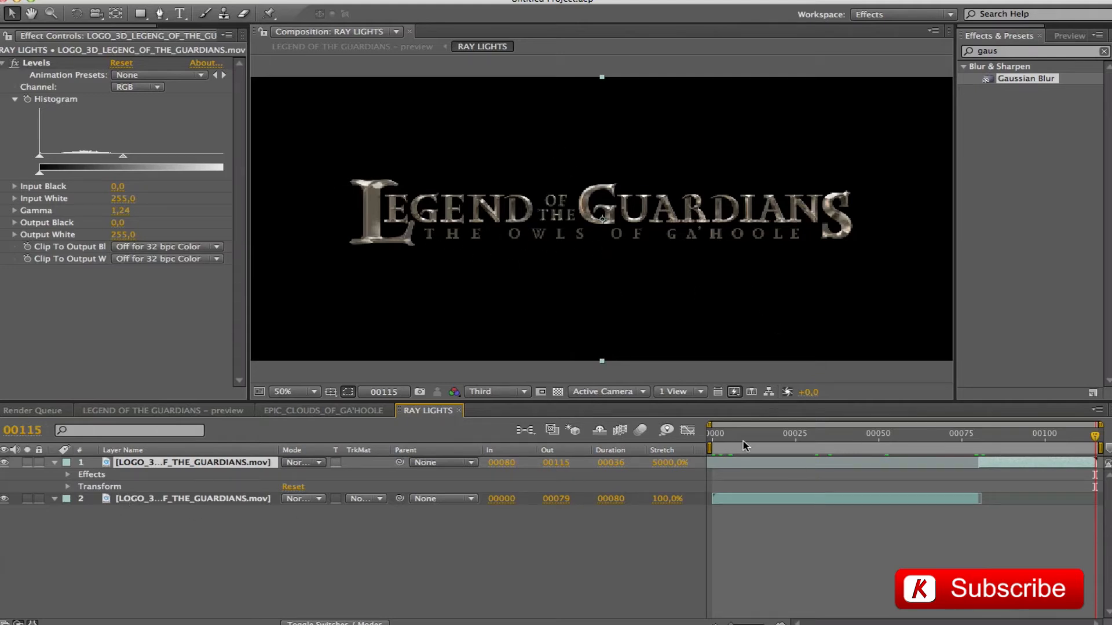
left_click(140, 13)
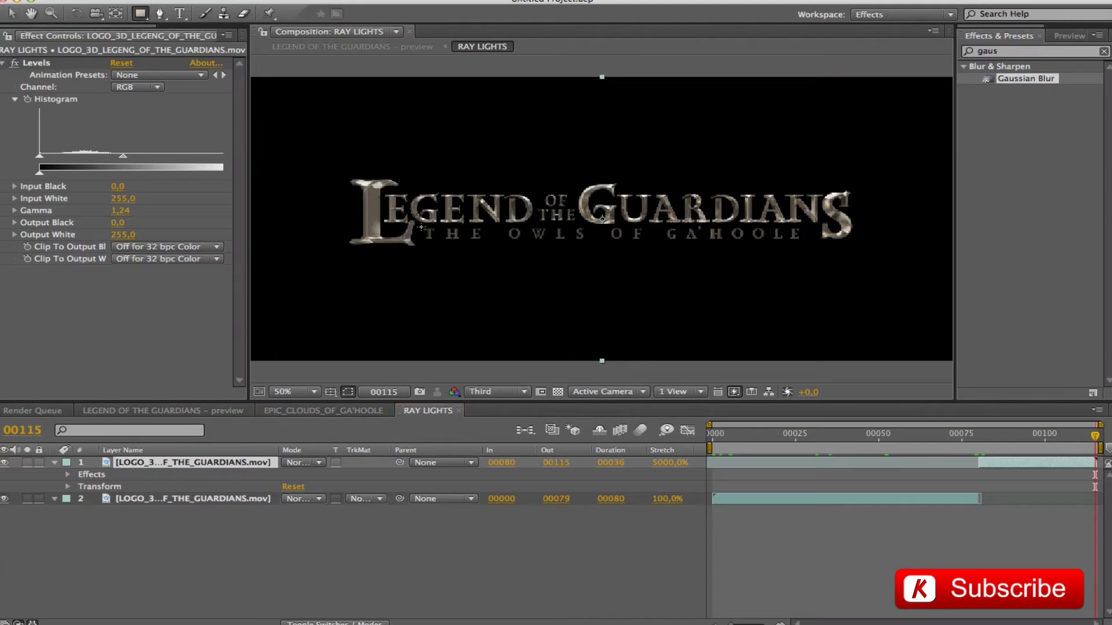
left_click_drag(419, 227, 805, 243)
left_click(332, 486)
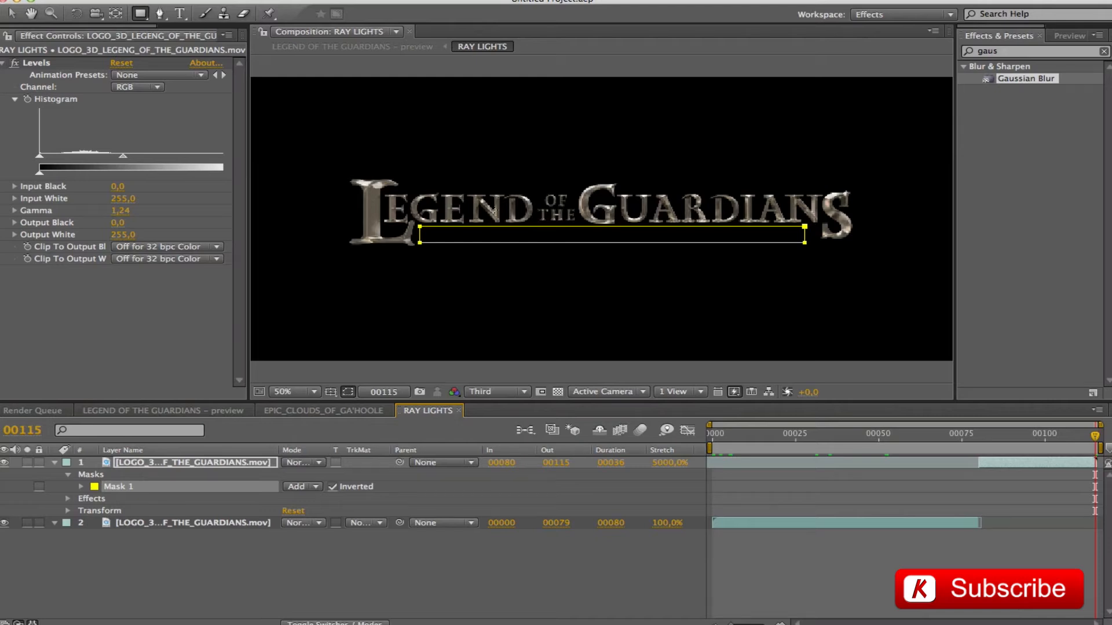
At frame 79, draw an inverted rectangular mask around "THE OWLS OF GA'HOOLE" on the second logo movie layer.
left_click_drag(940, 439, 966, 444)
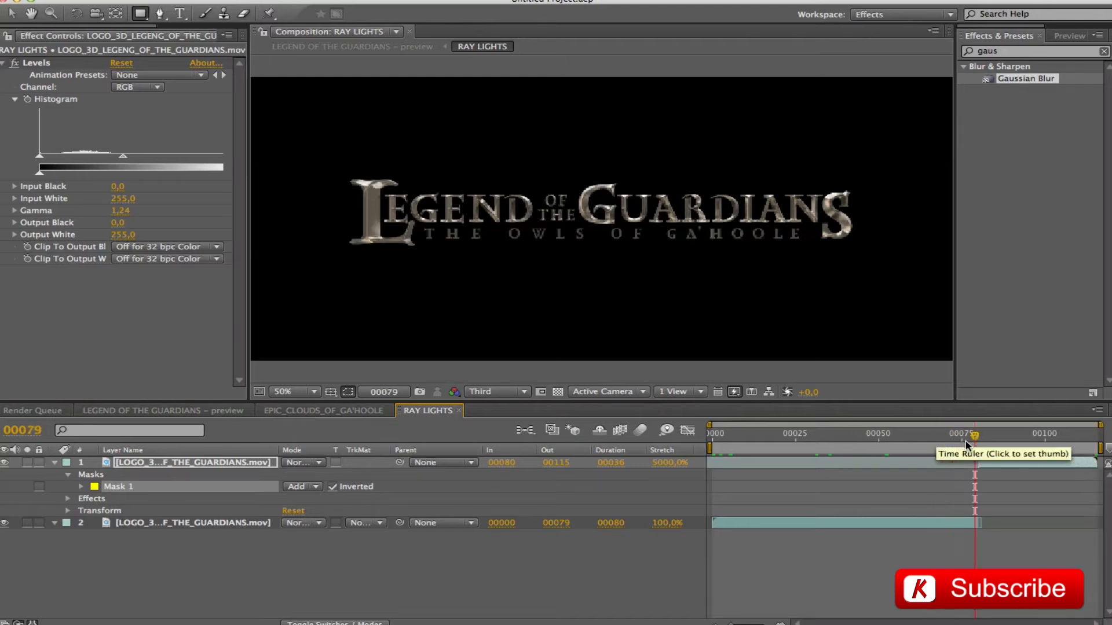
left_click(130, 525)
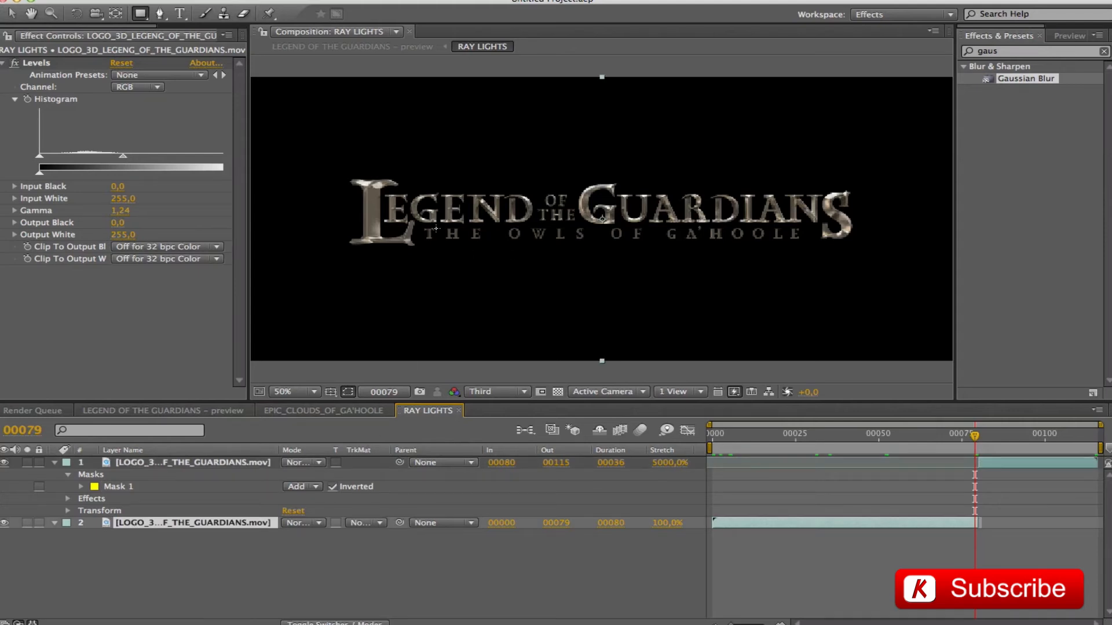
mouse_move(419, 226)
left_mouse_down()
mouse_move(472, 240)
mouse_move(805, 243)
left_mouse_up()
left_click(333, 547)
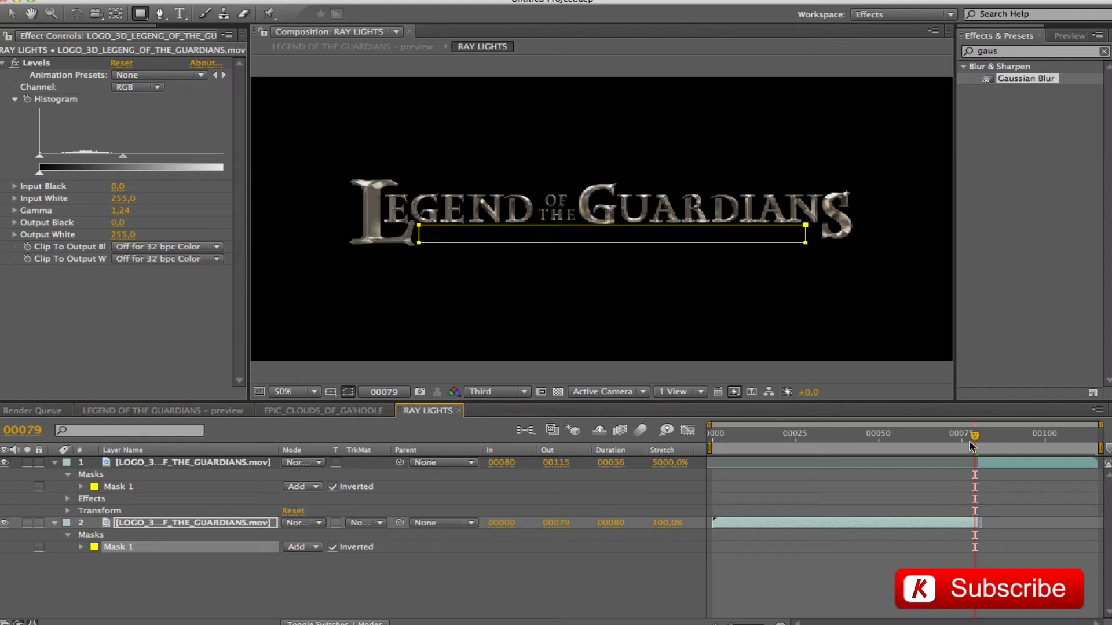
Keyframe the Mask Path of the second logo movie layer at frame 0 and at frame 79.
left_click_drag(975, 442, 655, 438)
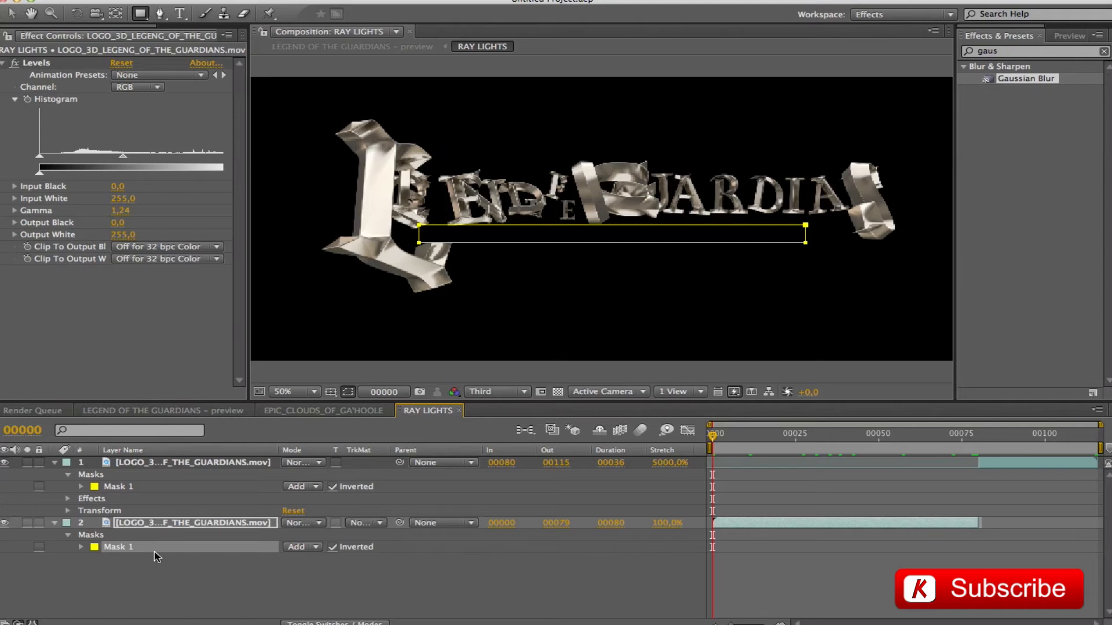
key("m")
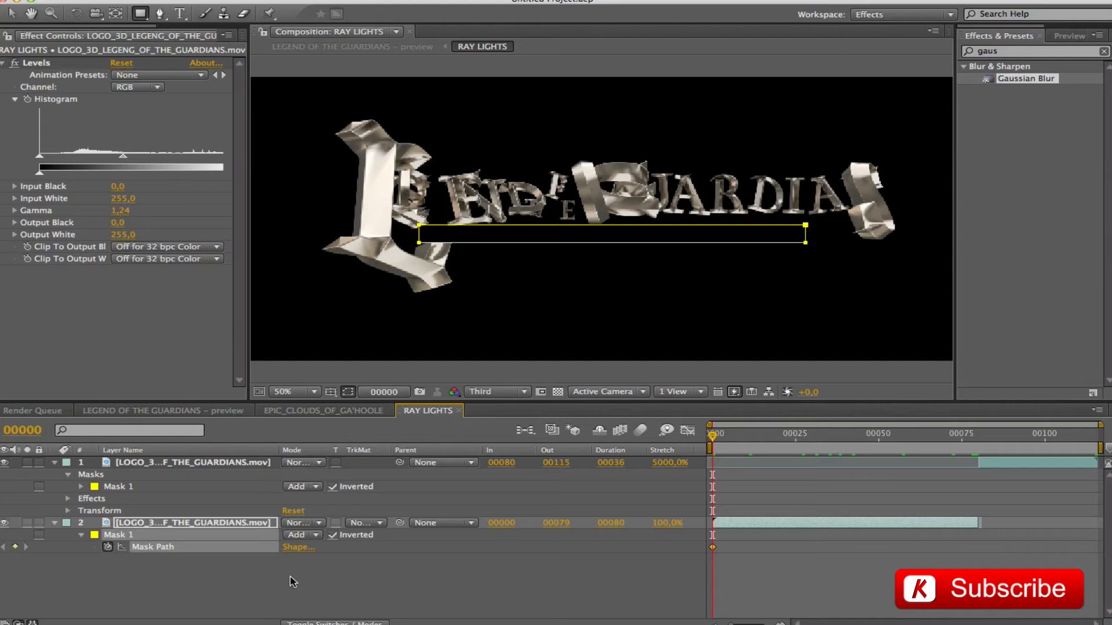
left_click_drag(712, 435, 974, 442)
left_click(15, 547)
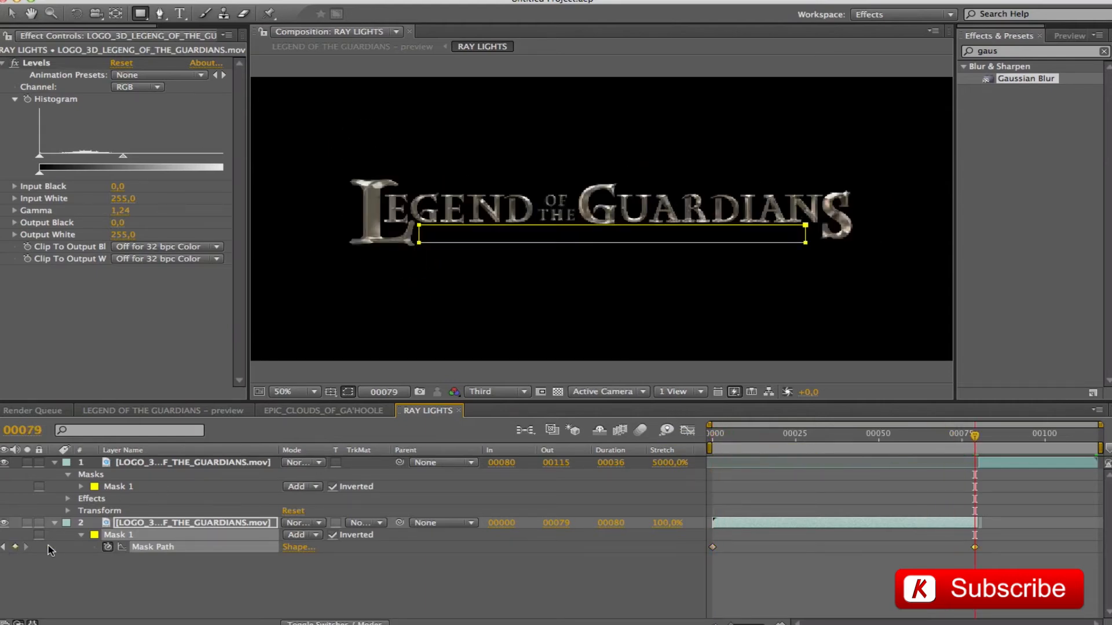
Move the mask over the tilted subtitle at frame 0 and back up over it midway between the keyframes, checking the result along the timeline.
left_click_drag(974, 438, 672, 431)
left_click(11, 13)
left_click(480, 244)
double_click(478, 244)
left_click_drag(536, 239, 616, 294)
left_click_drag(713, 440, 852, 444)
left_click_drag(637, 260, 603, 242)
left_click_drag(852, 437, 1078, 426)
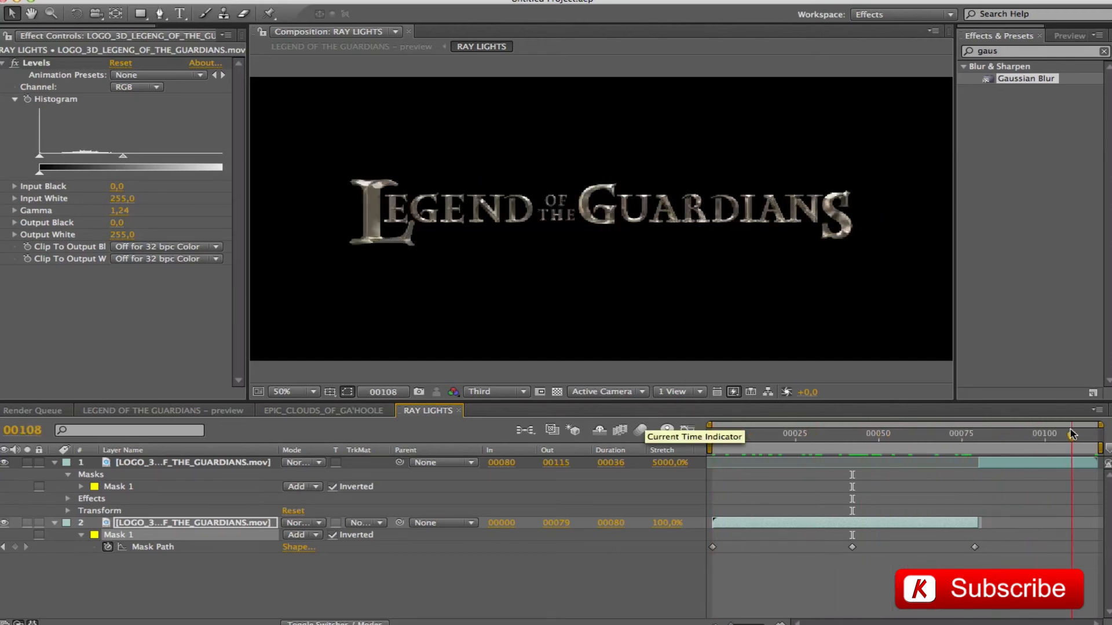
Return to the LEGEND OF THE GUARDIANS - preview composition and collapse the properties of all its layers.
left_click(208, 411)
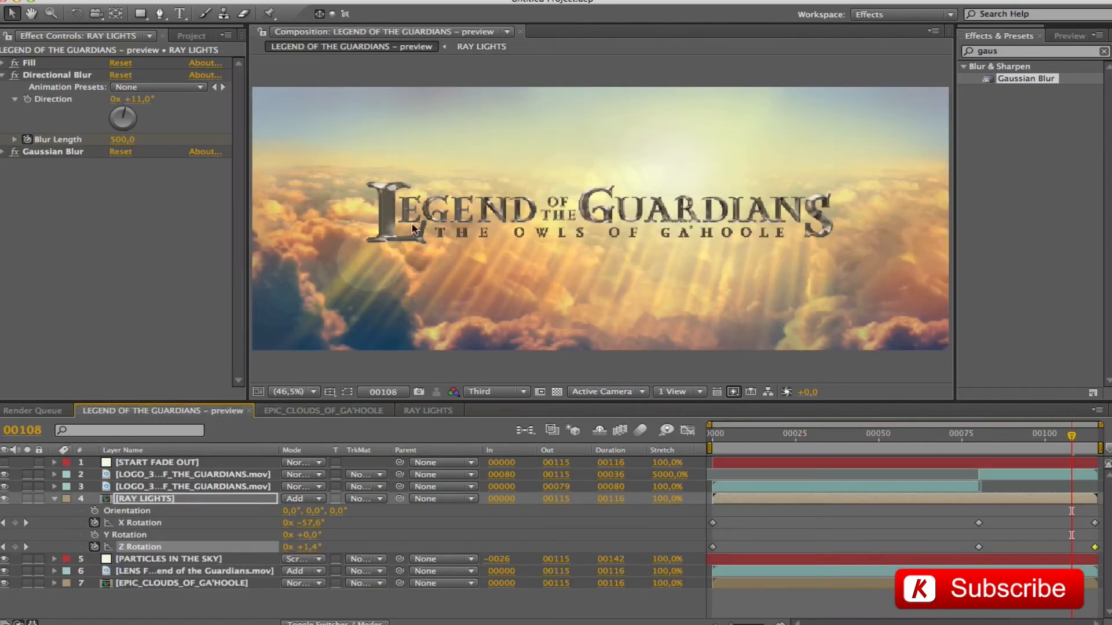
left_click(156, 463)
left_click(174, 583, "shift")
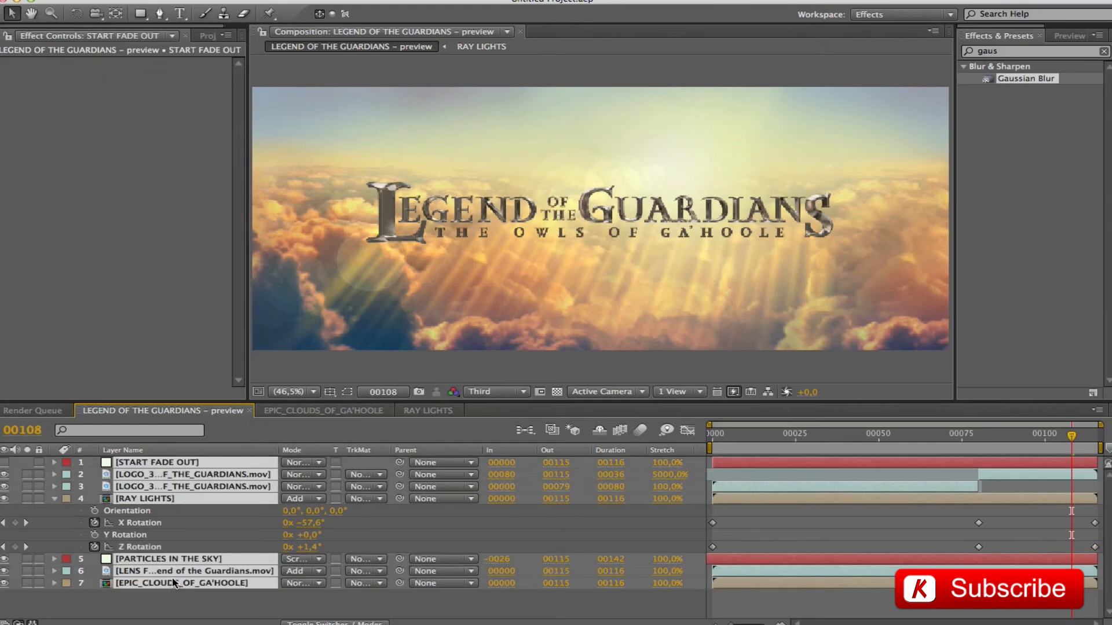
key("u")
key("u")
key("u")
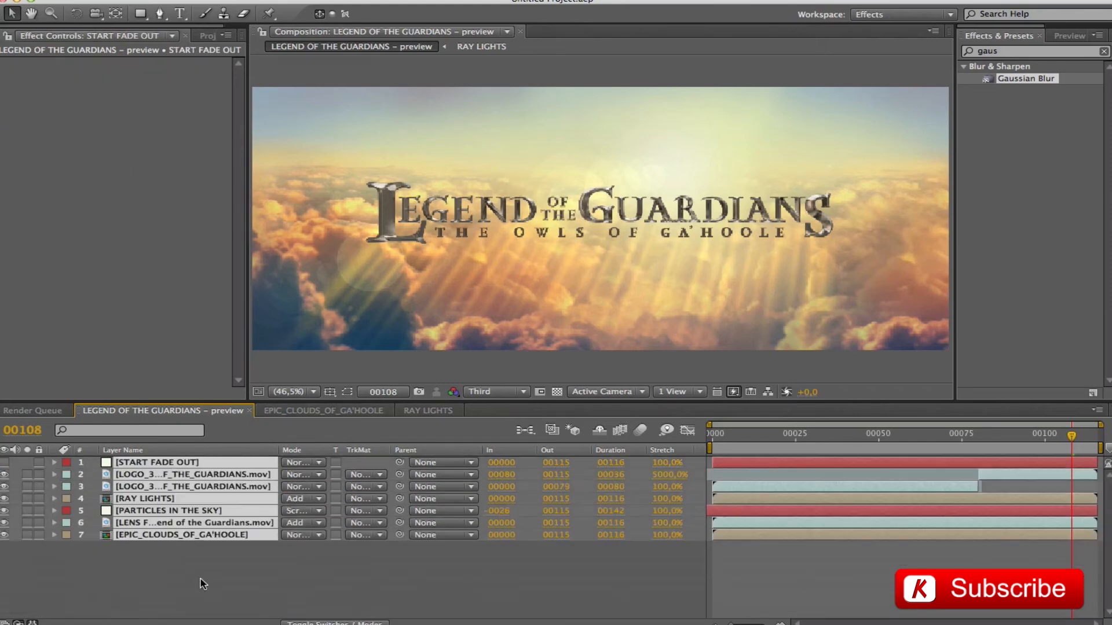
left_click(196, 578)
Import "Legend of the Guardians - AUDIO.wav" into the project from the tutorial files folder on the desktop.
left_click(168, 32)
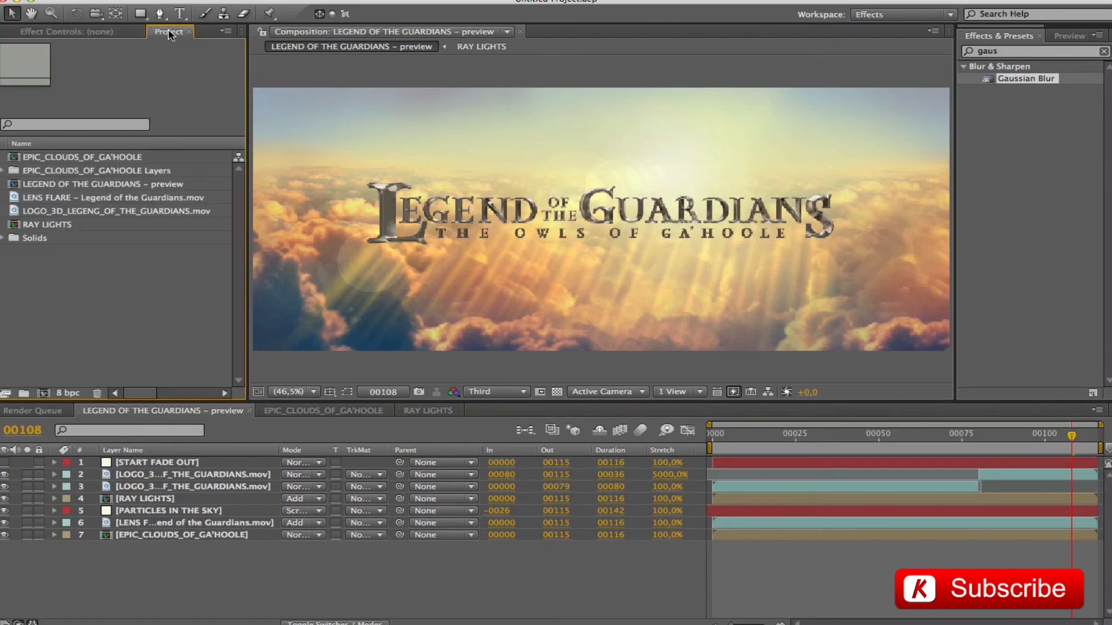
left_click(26, 2)
double_click(1056, 217)
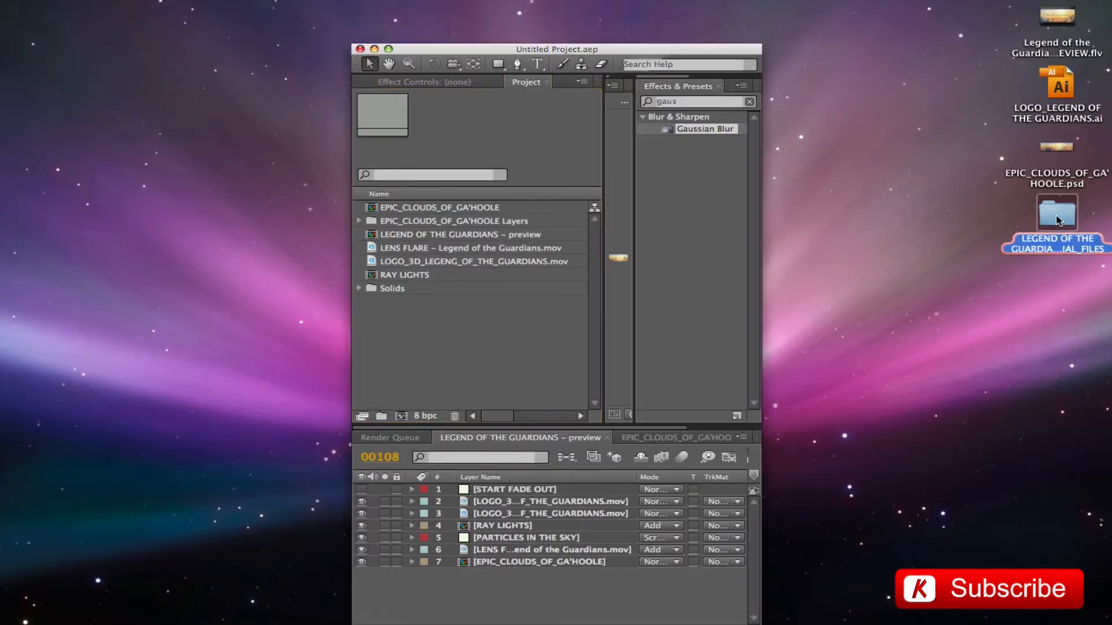
left_click_drag(891, 256, 789, 335)
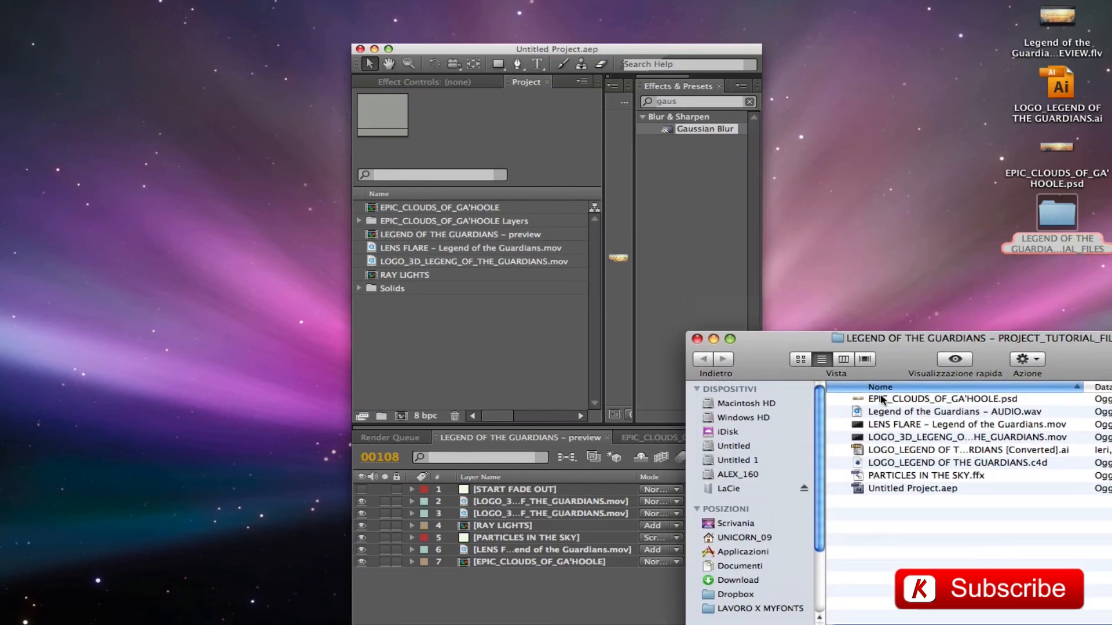
left_click_drag(891, 413, 460, 342)
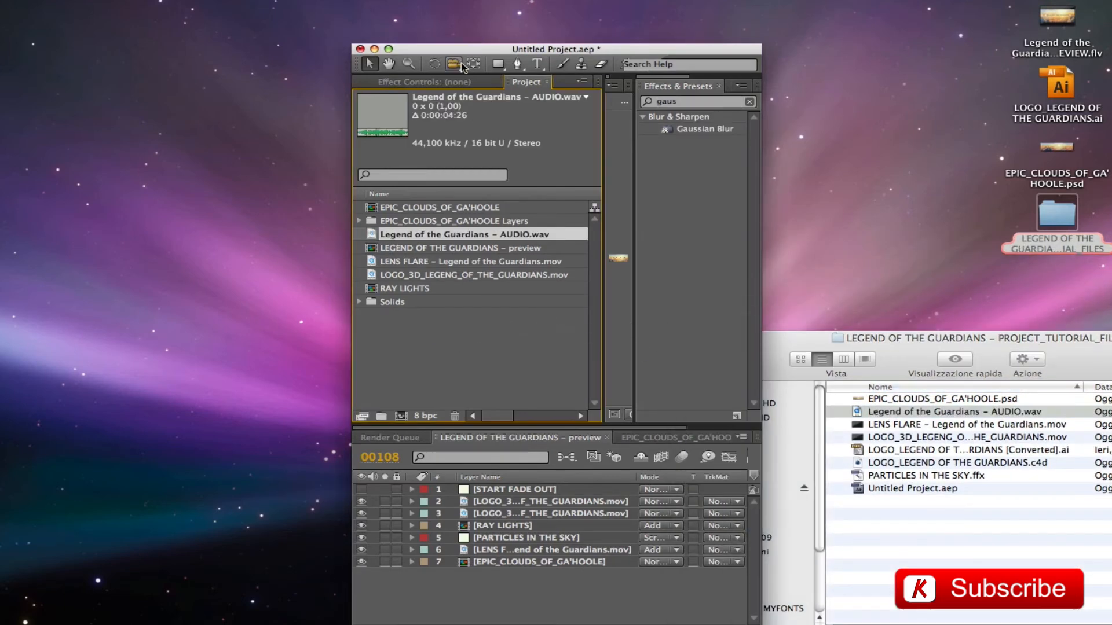
left_click(389, 49)
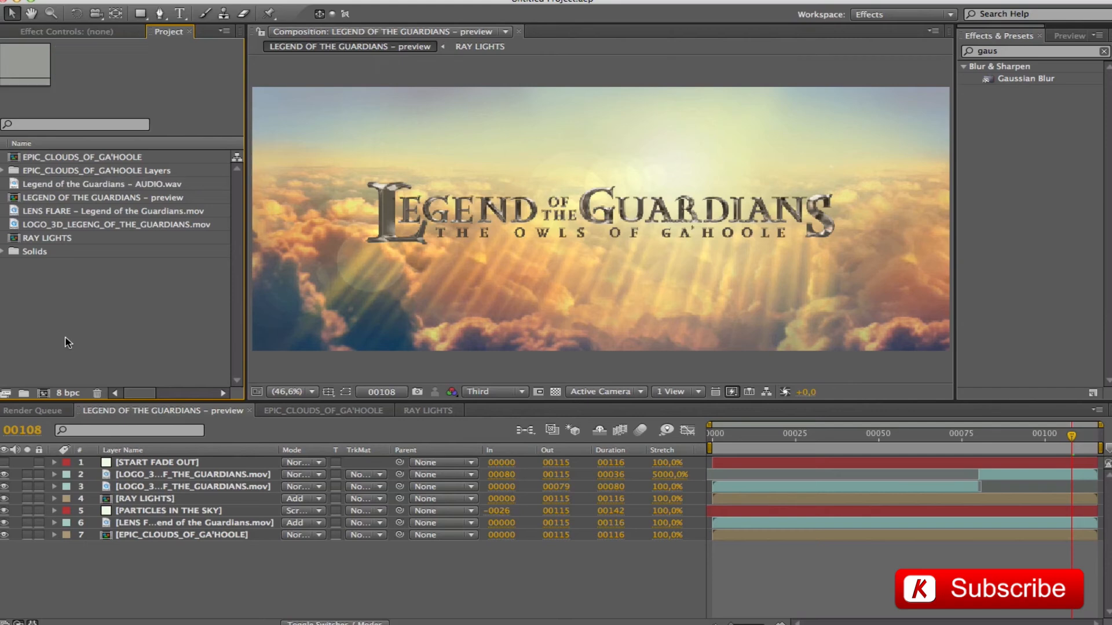
Add the audio file beneath all layers of the preview composition and make START FADE OUT visible again.
left_click_drag(84, 186, 135, 544)
key("Caps_Lock")
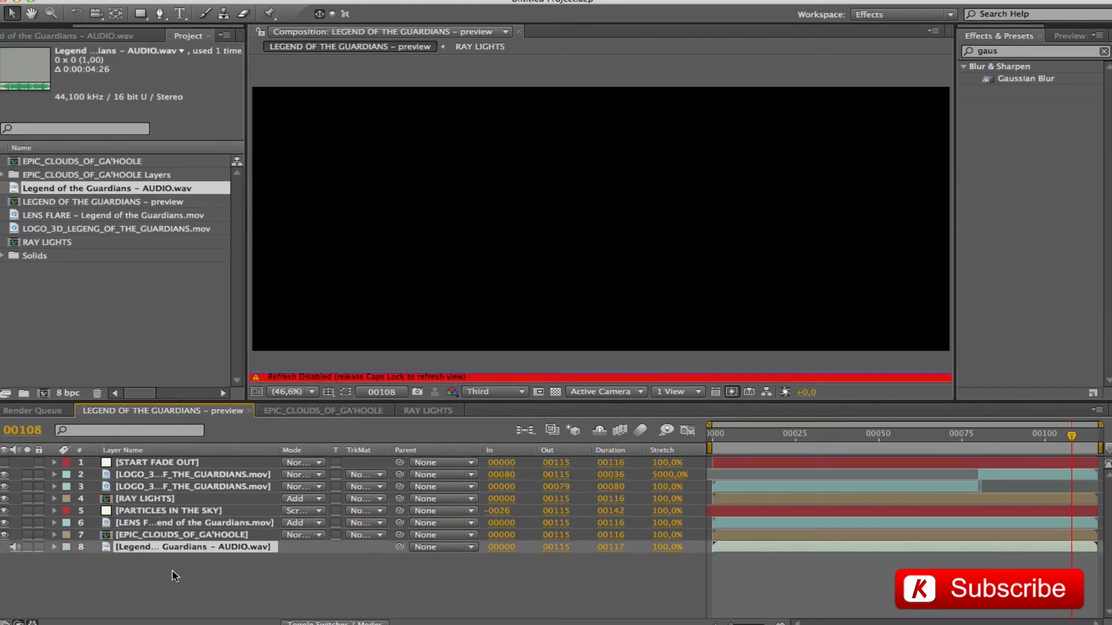
key("Caps_Lock")
left_click(579, 582)
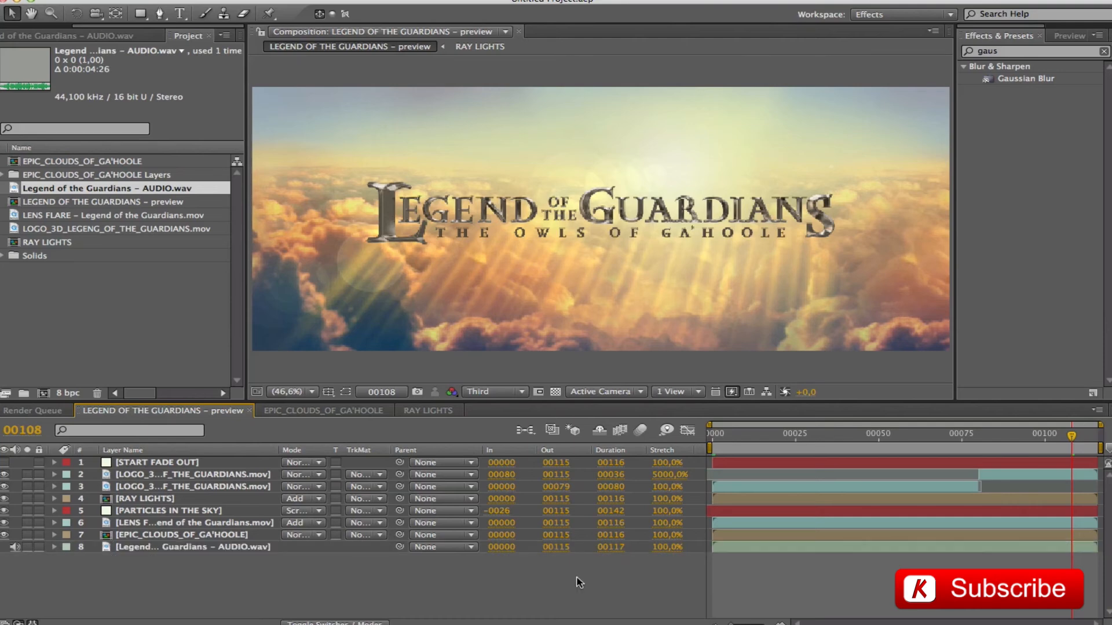
left_click(5, 462)
Create an adjustment layer at the top of the stack and apply the Exposure color correction effect to it.
key("super+alt+y")
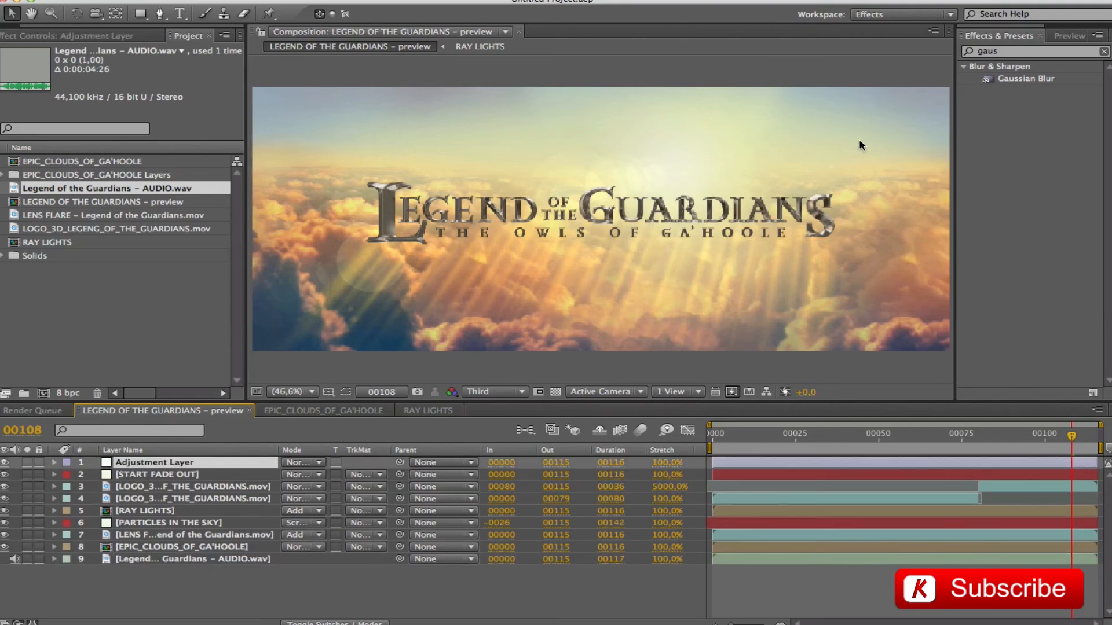
left_click(1024, 53)
type("expo")
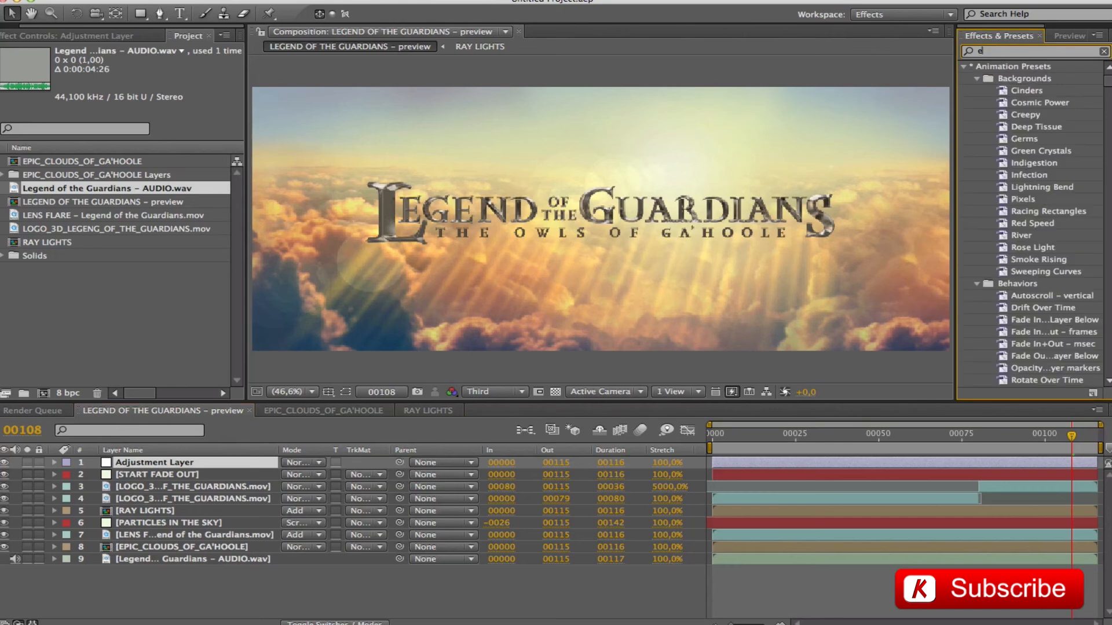
left_click_drag(1011, 200, 167, 462)
Set the adjustment layer's Exposure to 0,2 and its Gamma Correction to 0,8.
left_click(118, 111)
type("0,2")
key("Return")
left_click(118, 136)
type("0,8")
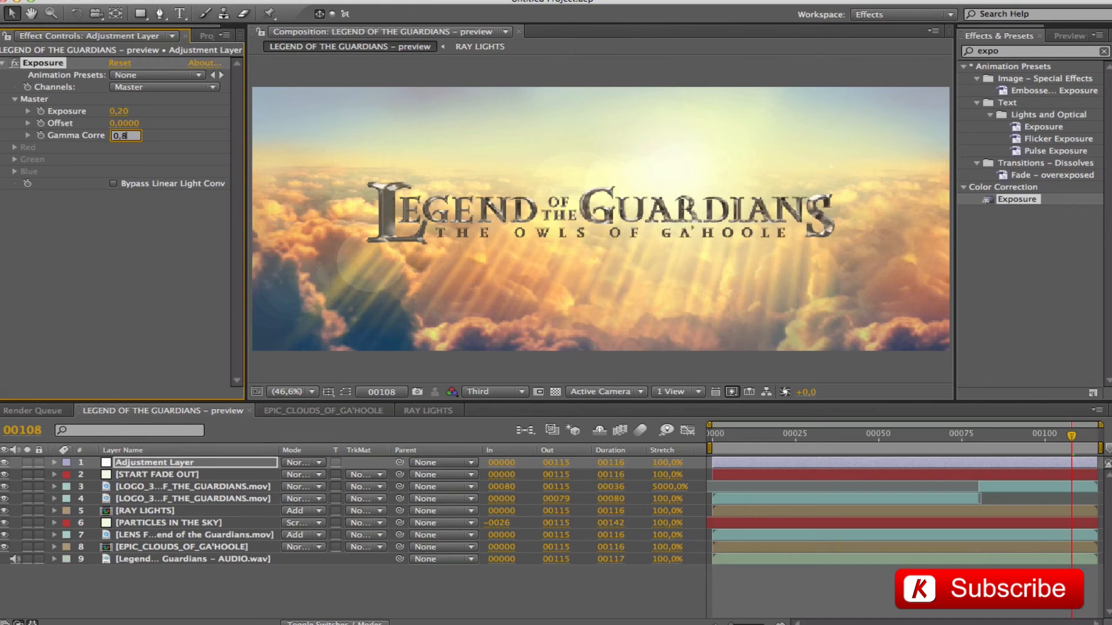
key("Return")
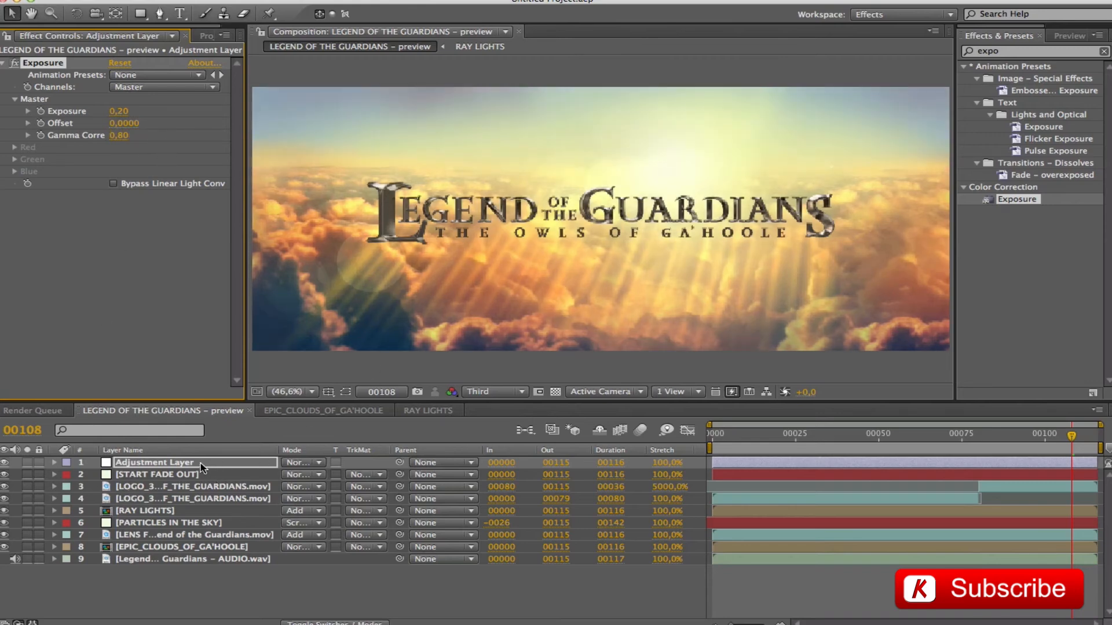
Try the adjustment layer below the two logo movie layers and return it to the top of the stack.
left_click_drag(202, 466, 209, 506)
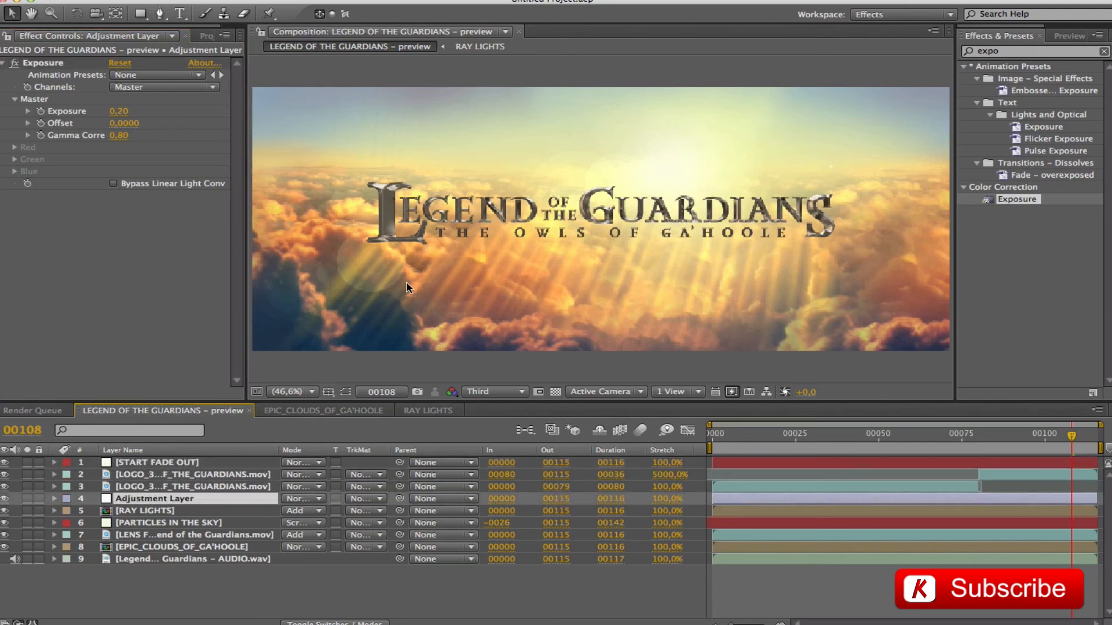
left_click_drag(186, 502, 186, 463)
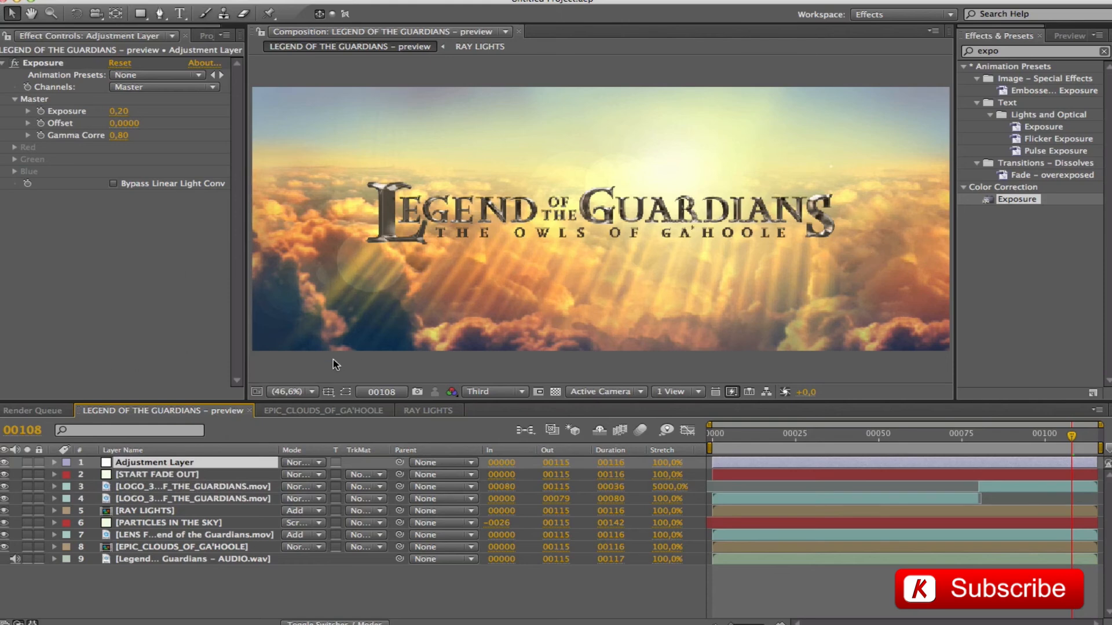
left_click(202, 583)
Queue the composition for rendering and exclude the project link and source XMP metadata from its output module.
key("super+m")
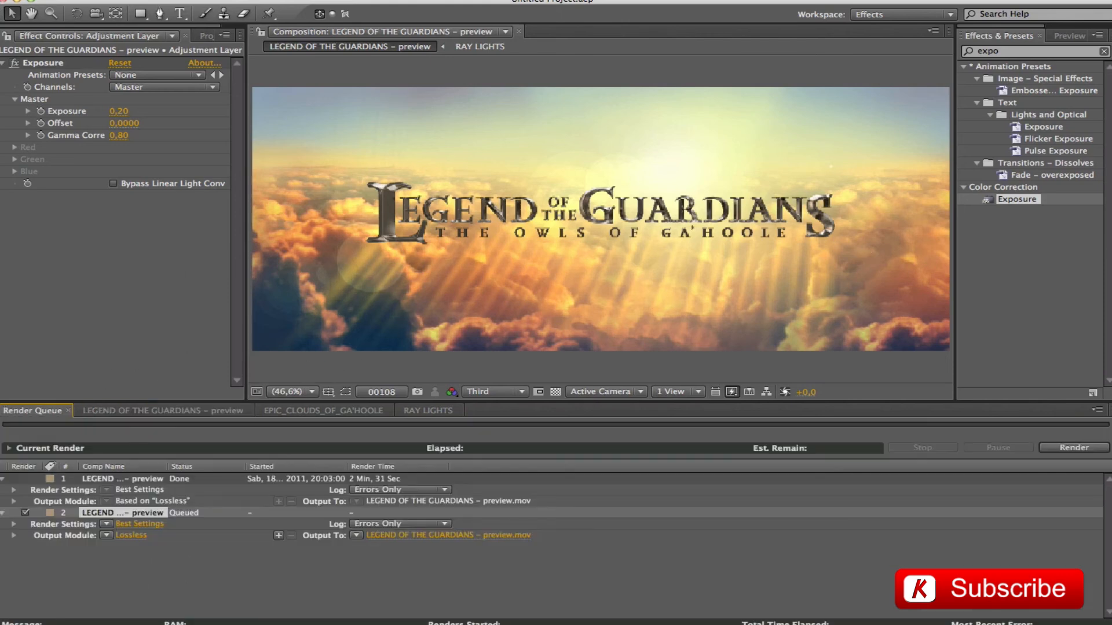
left_click(130, 536)
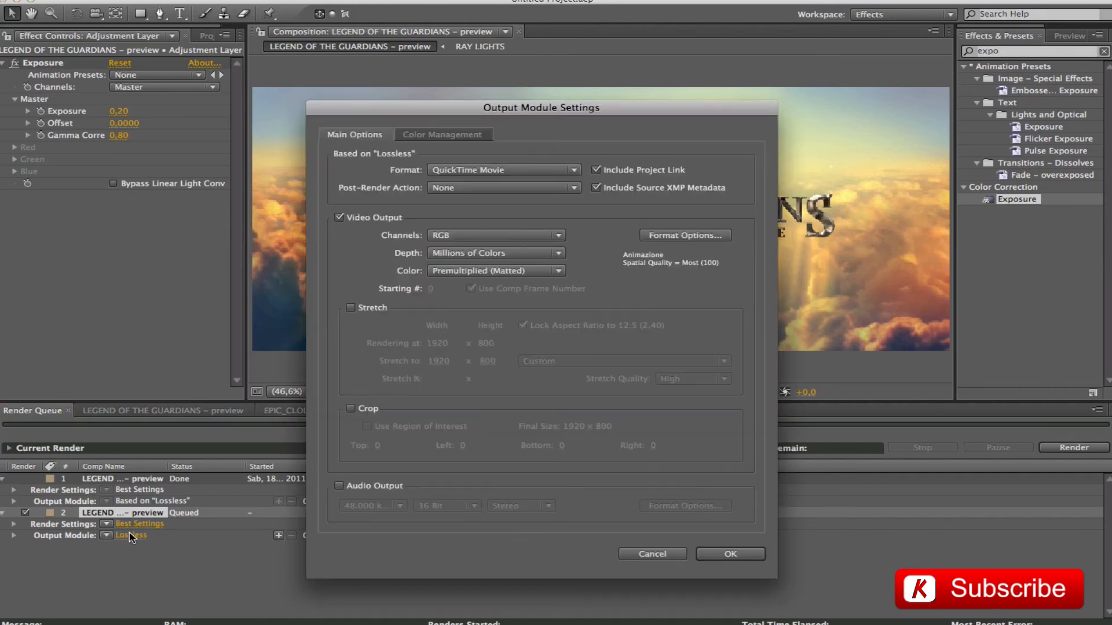
left_click(607, 171)
left_click(608, 187)
Enable audio output at 44.100 kHz for the queued movie, accept the output settings and start the render.
left_click(374, 484)
left_click(370, 506)
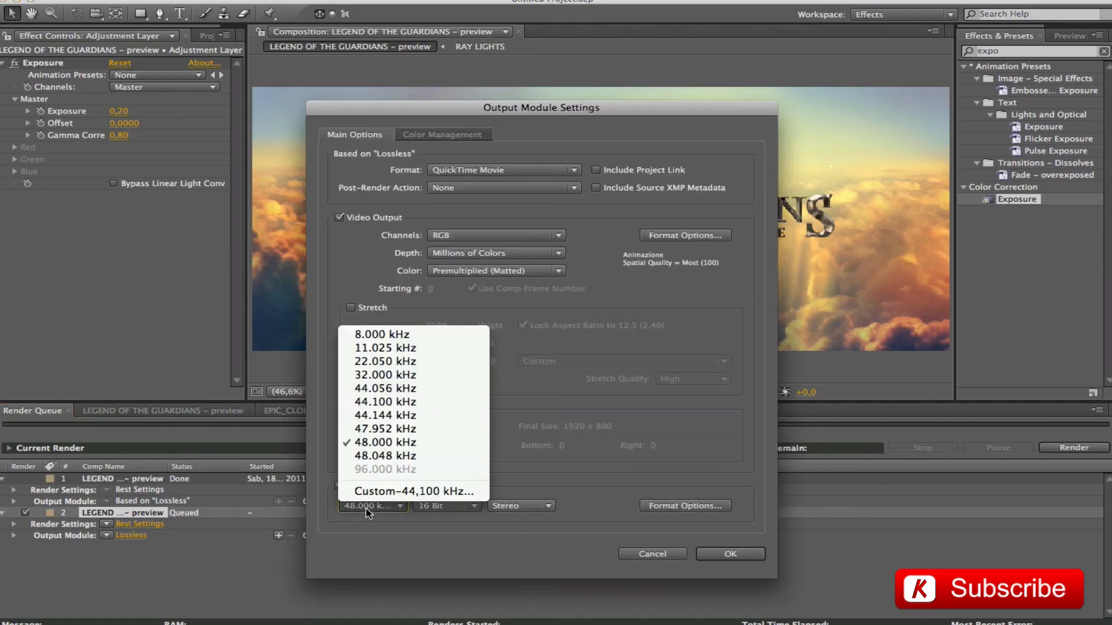
left_click(435, 402)
left_click(715, 555)
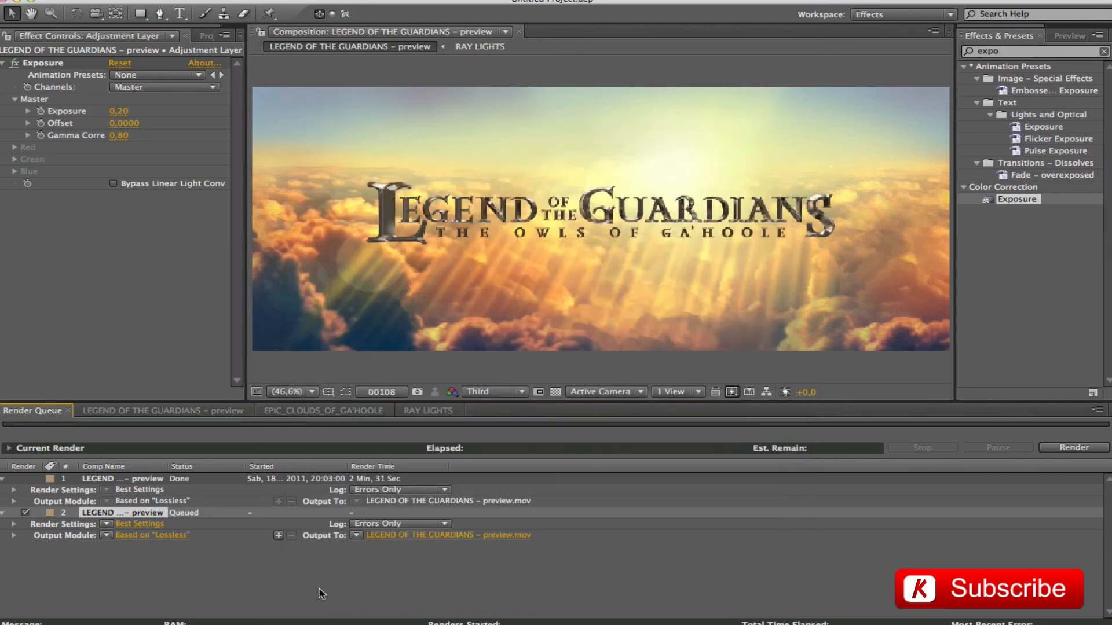
left_click(1073, 448)
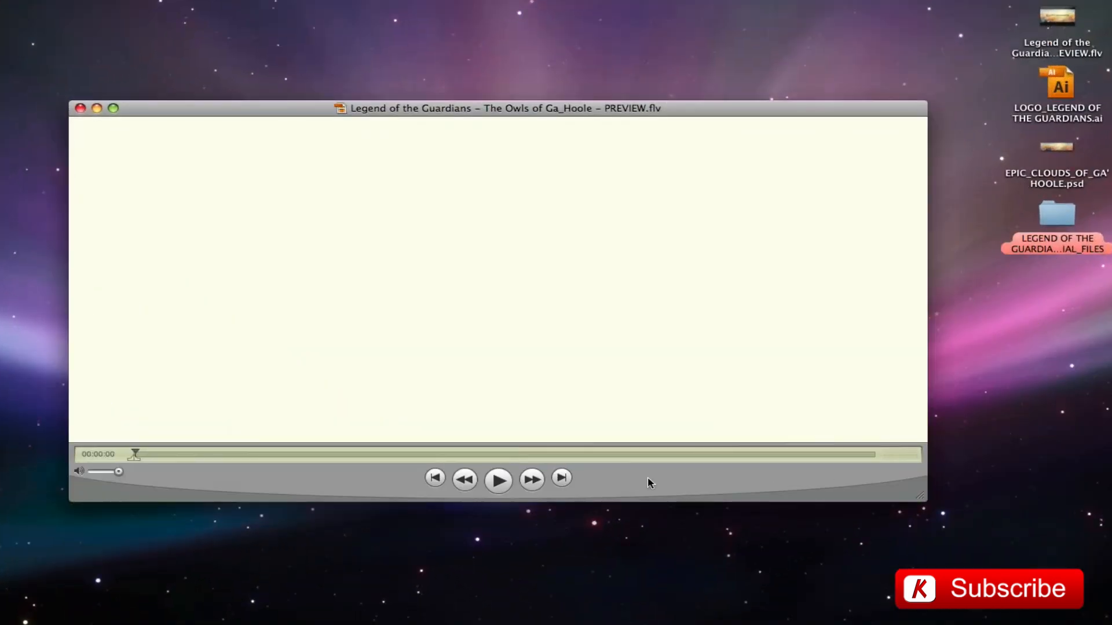
Play the Legend of the Guardians preview movie, put it away and play TRANSFORMERS 3 PREVIEW.mov.
key("space")
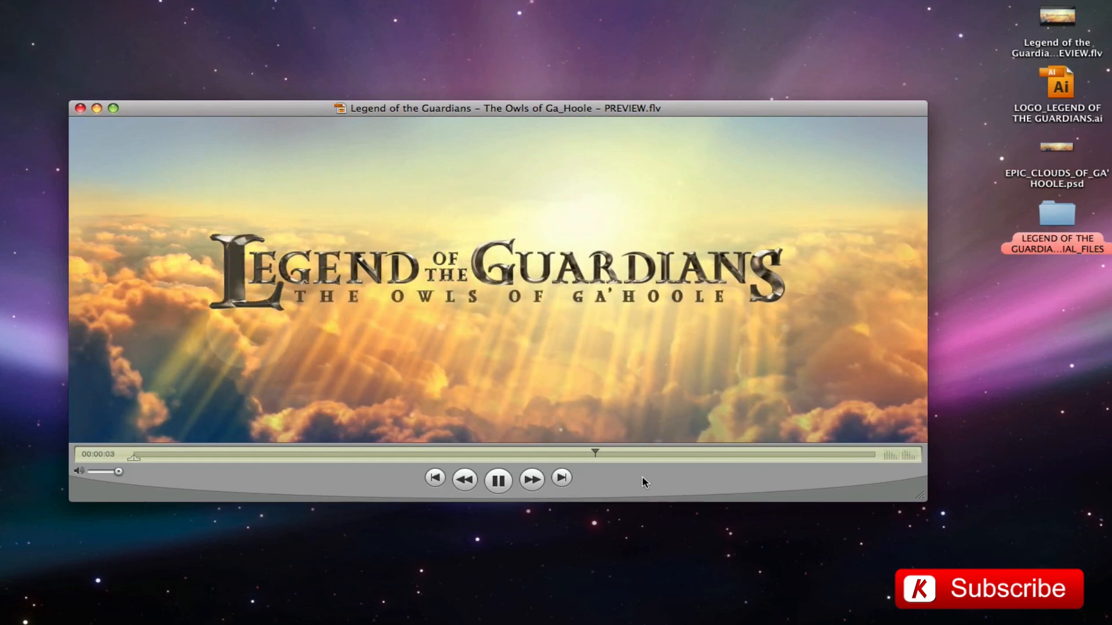
key("space")
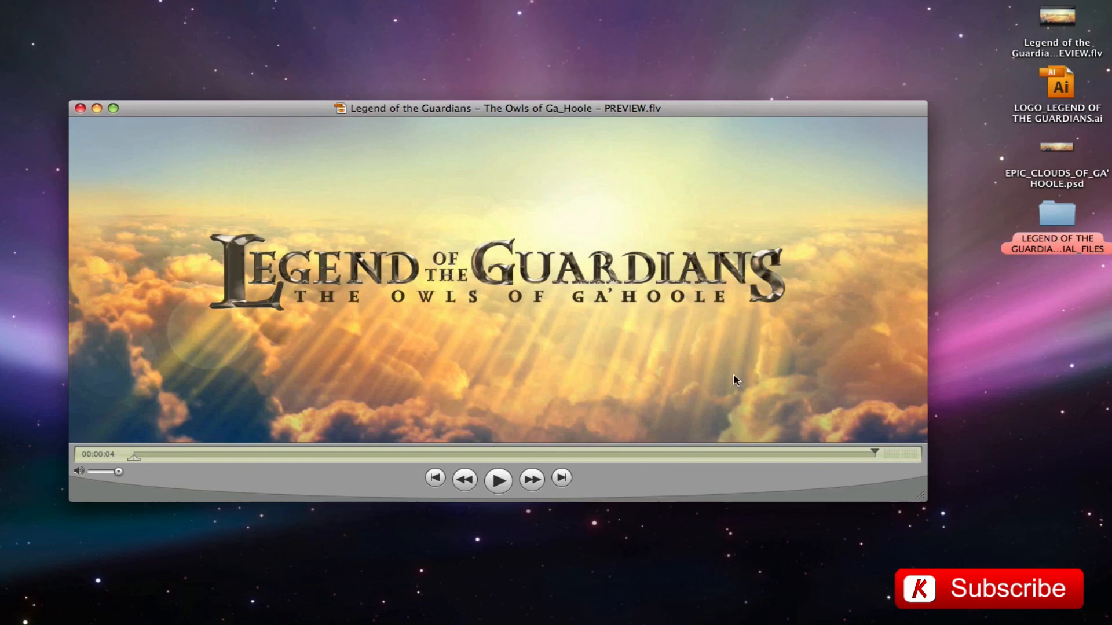
key("super+m")
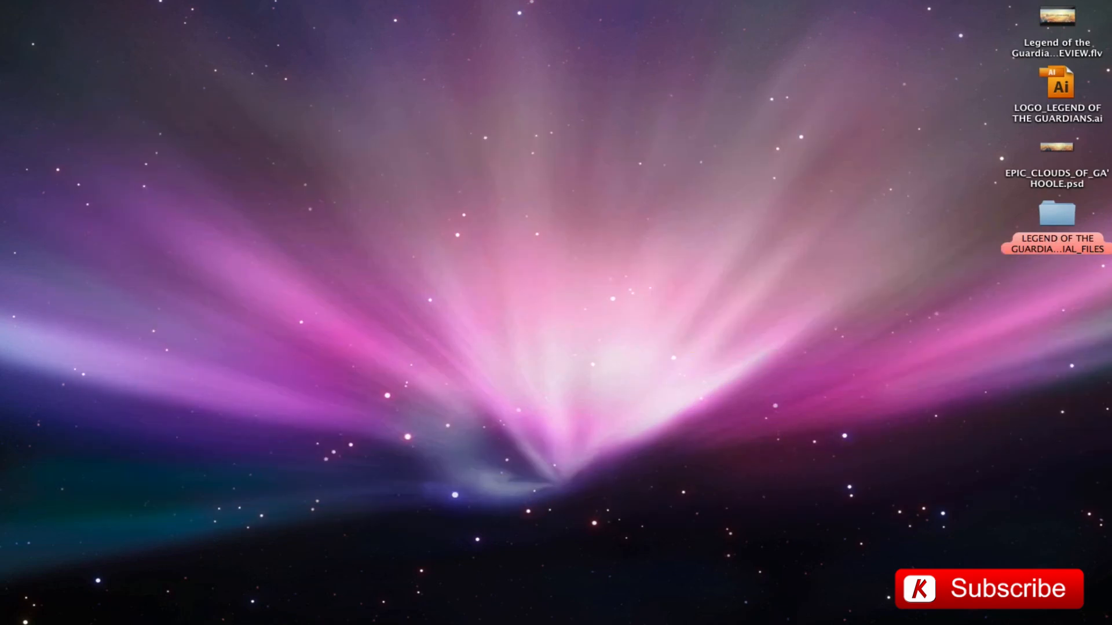
key("space")
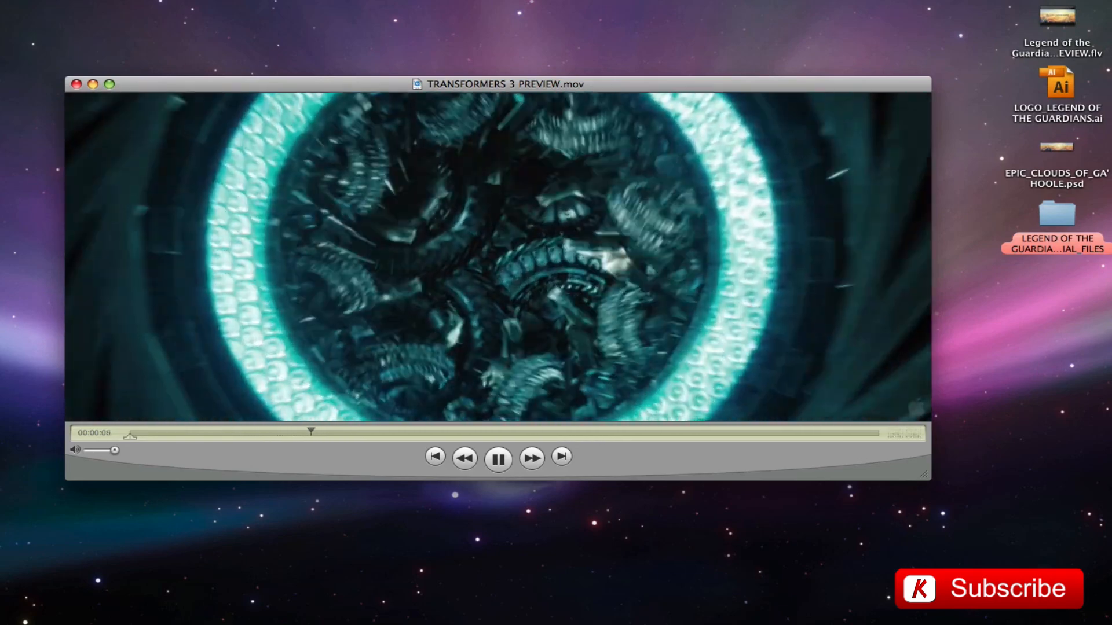